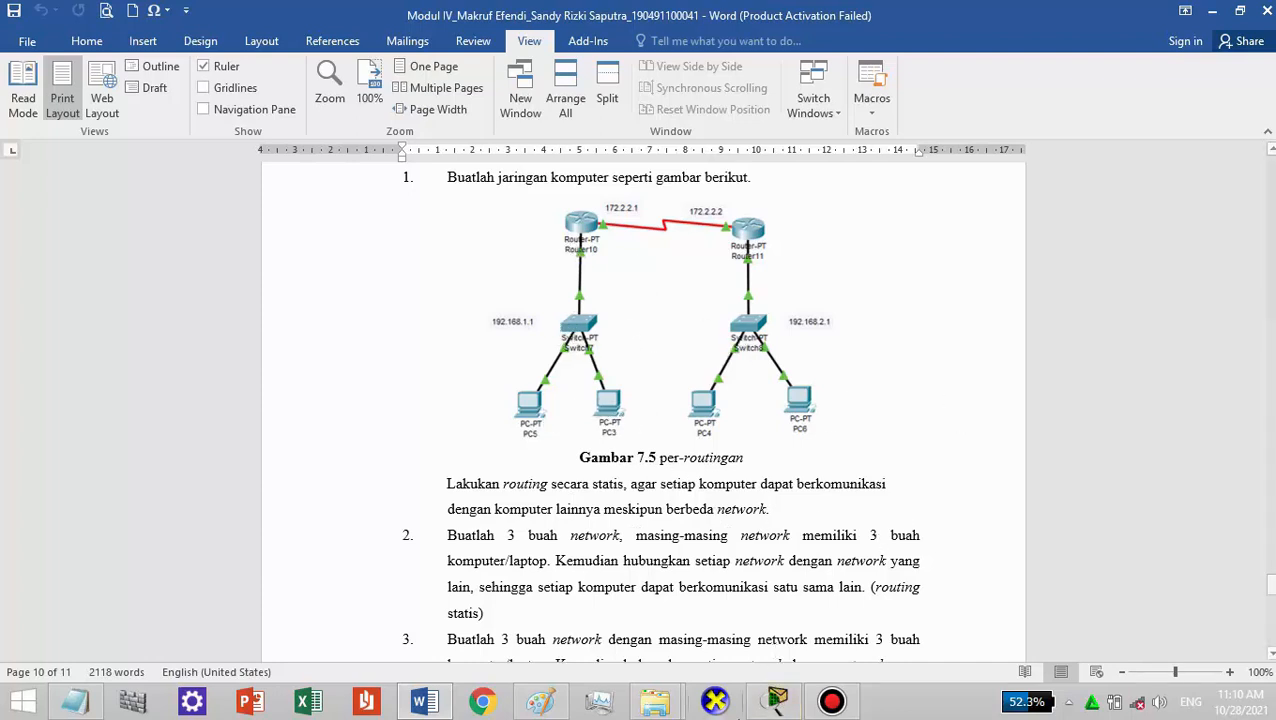
- Switch to Cisco Packet Tracer and place two generic PT routers side by side in the upper part of the workspace
left_click(779, 704)
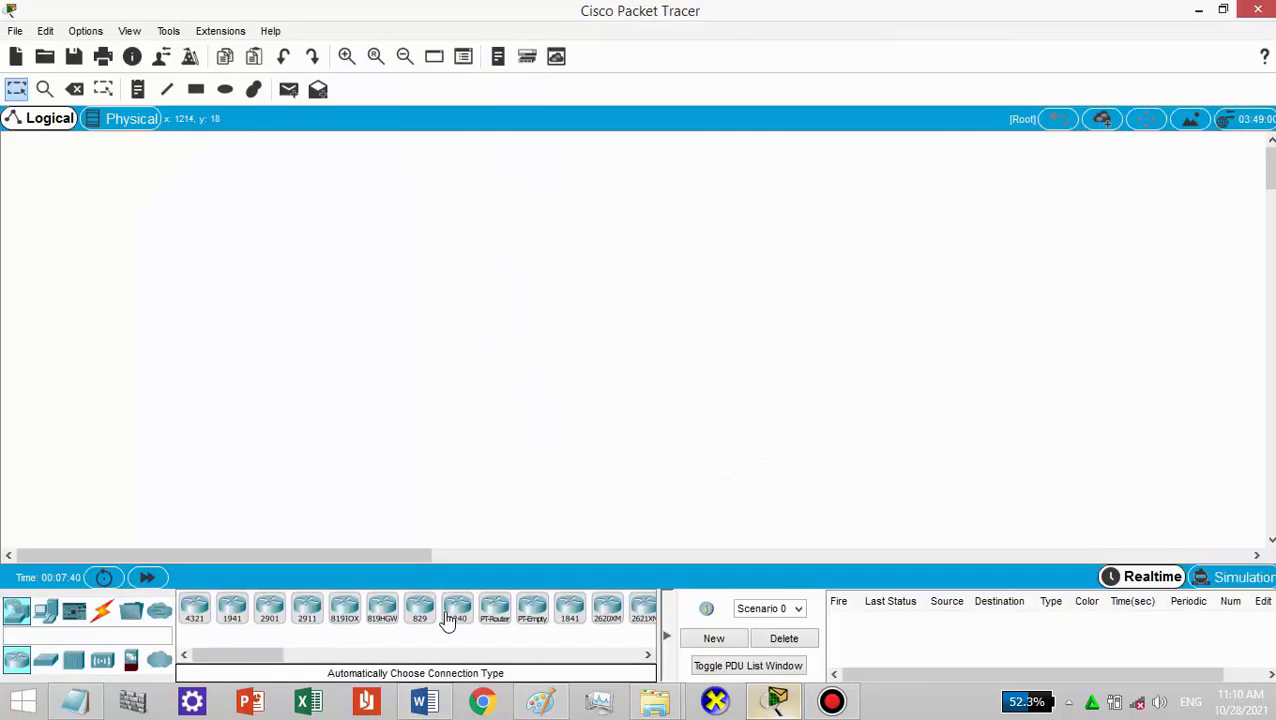
left_click(494, 608)
left_click(373, 186)
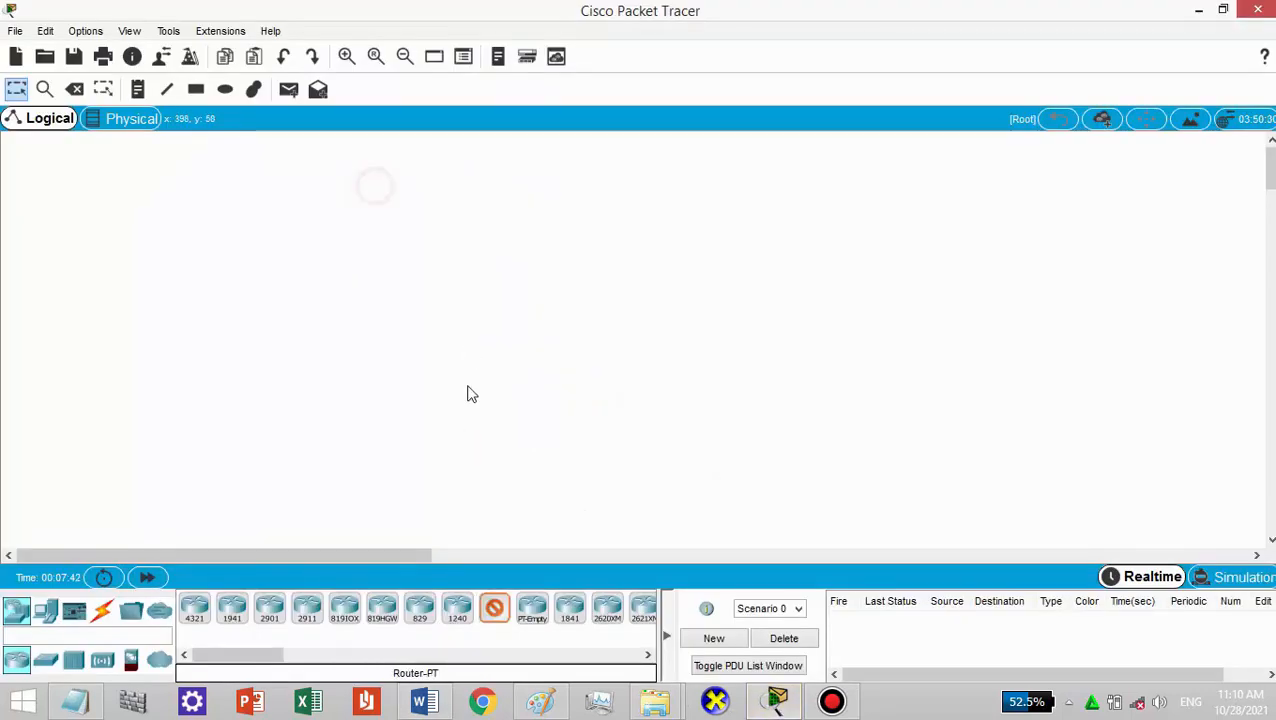
left_click(497, 610)
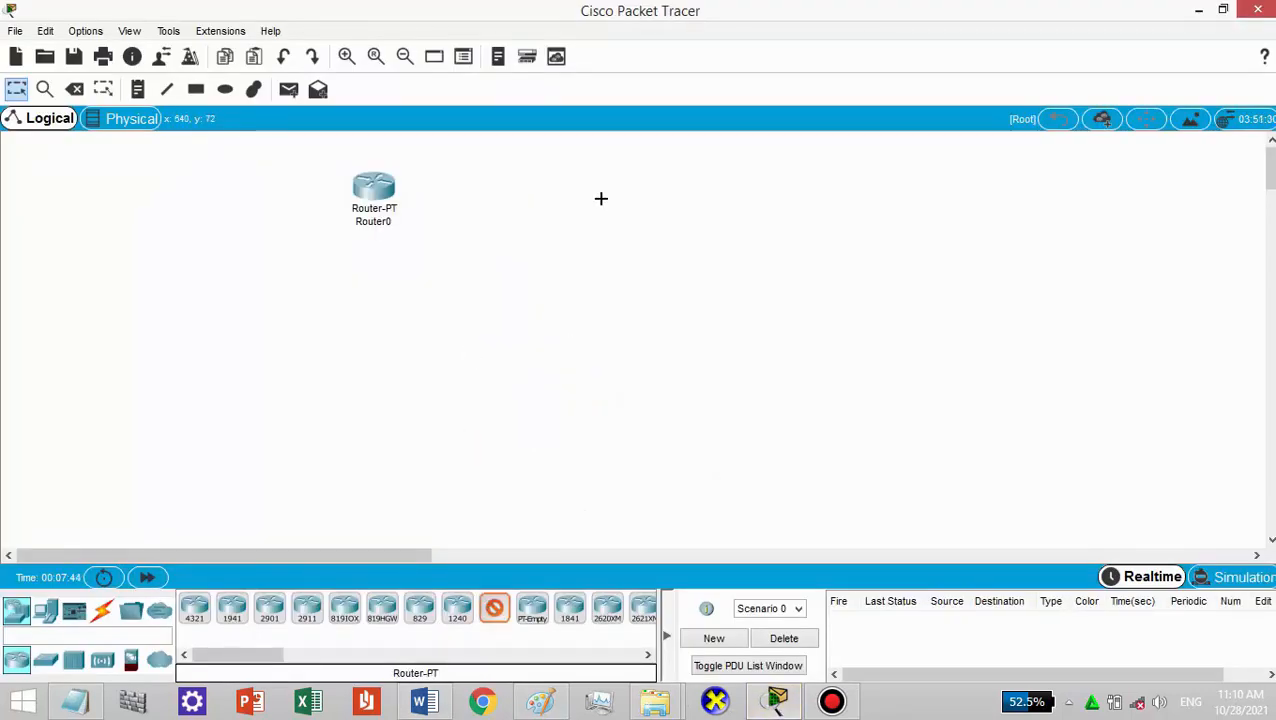
left_click(601, 198)
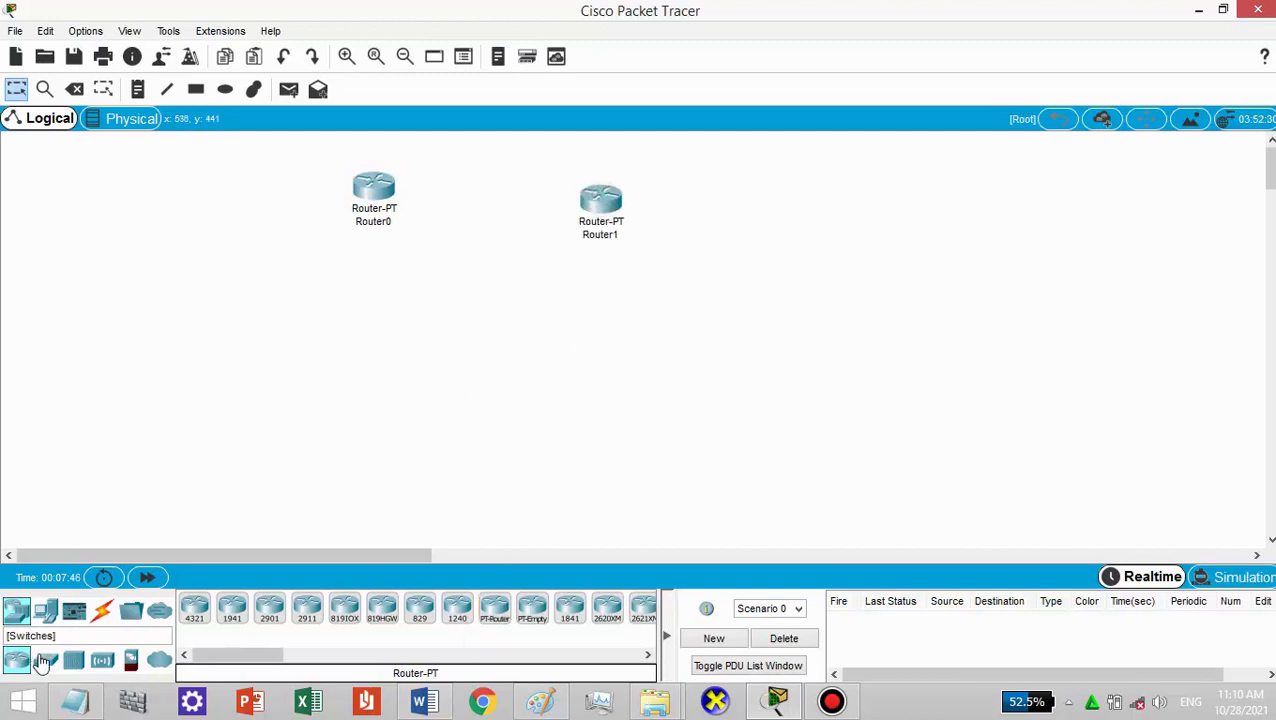
- Place two generic PT switches in the workspace, one below each router
left_click(45, 659)
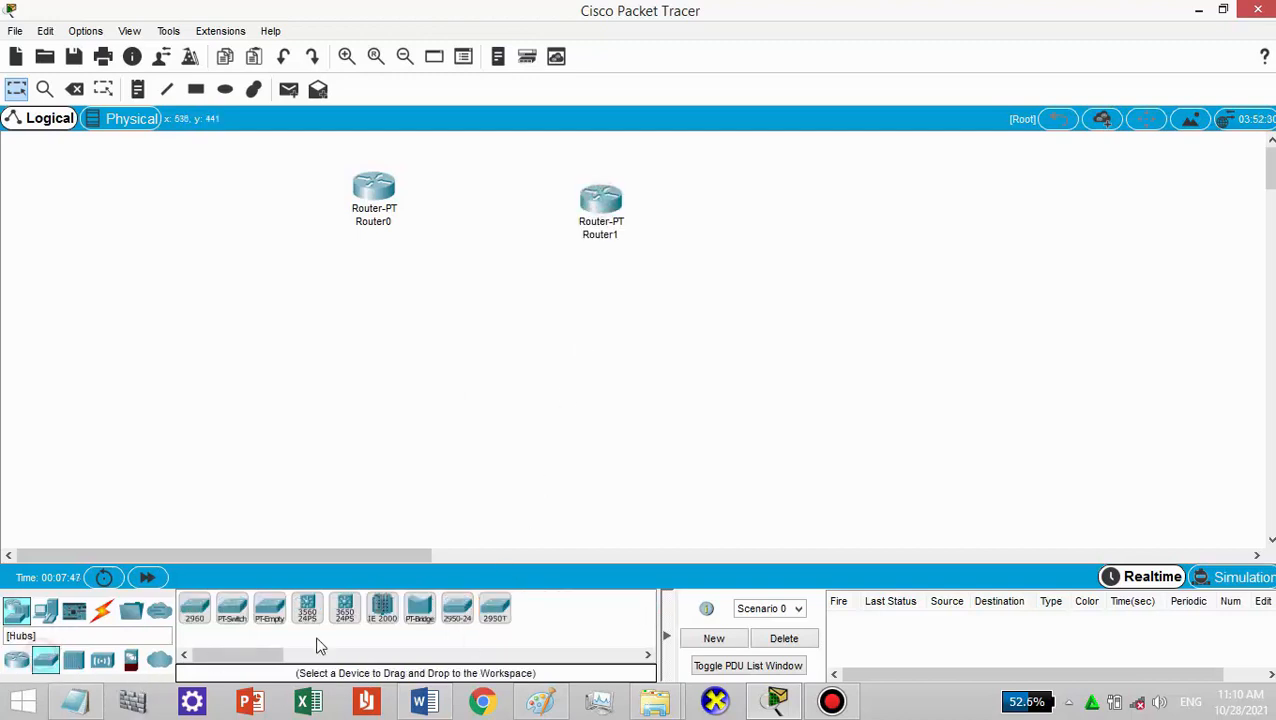
left_click(232, 610)
left_click(371, 316)
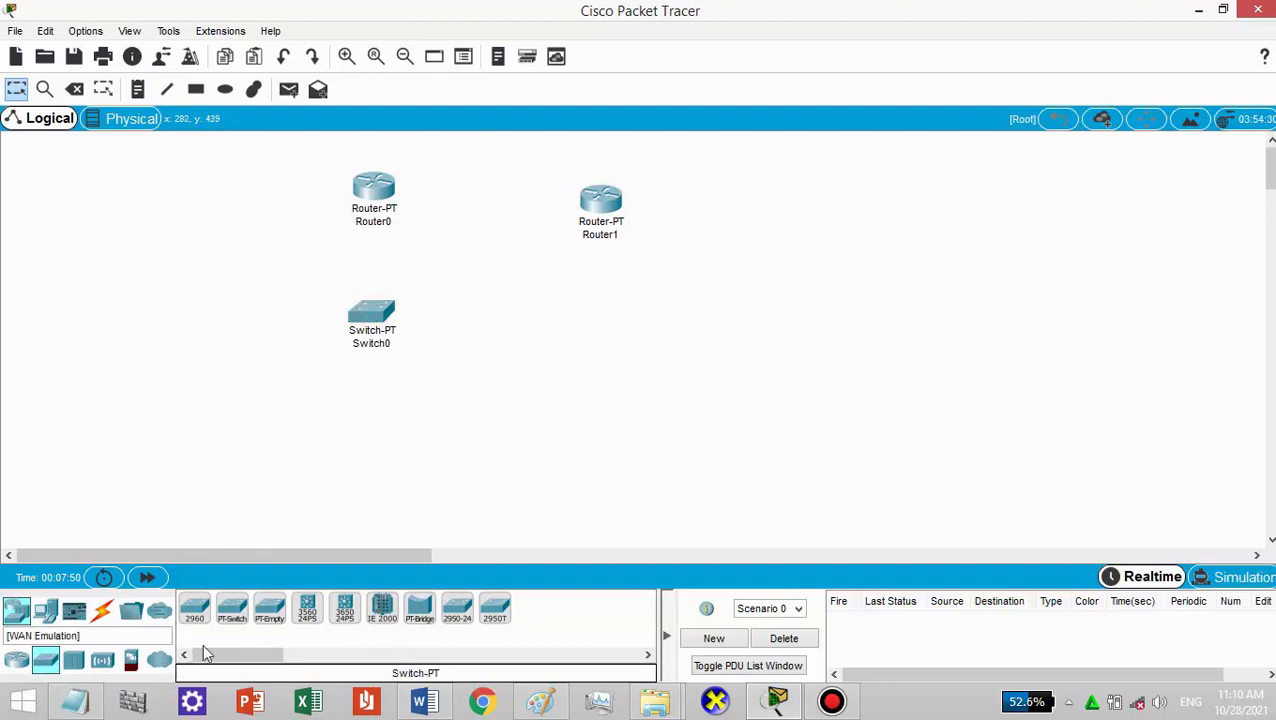
left_click(232, 610)
left_click(609, 333)
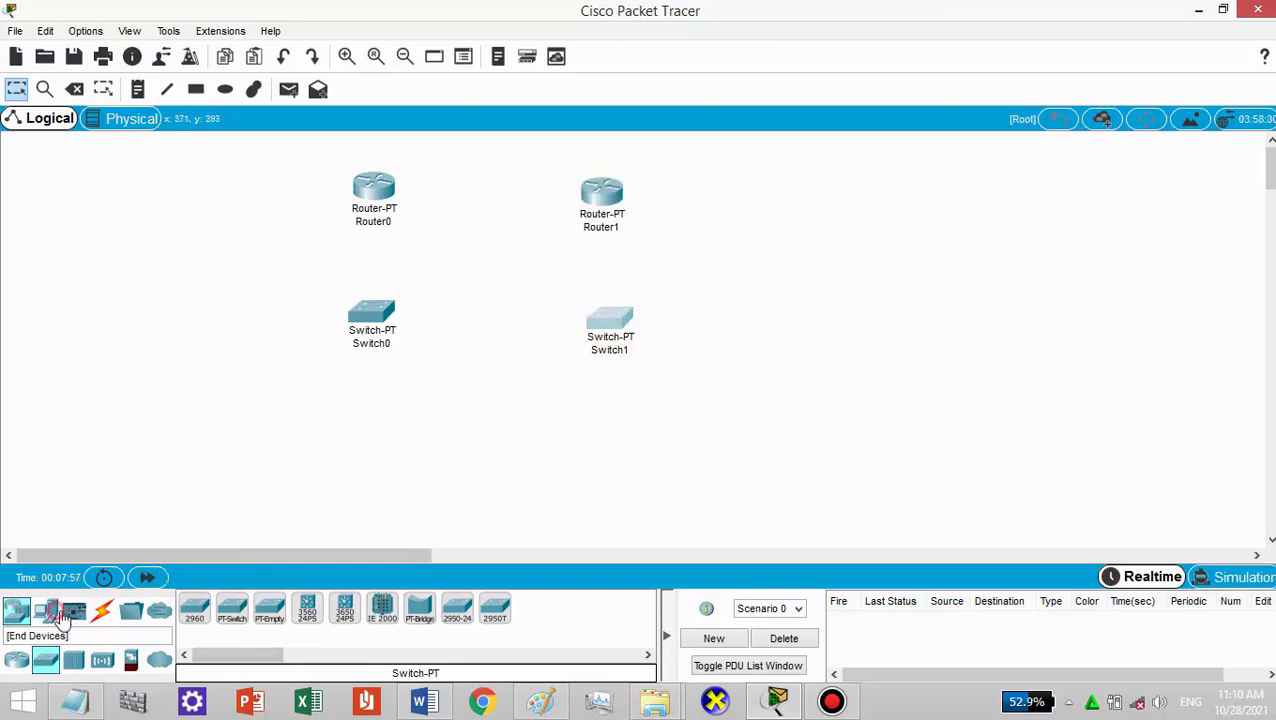
- Place four PCs in a row beneath the switches, two for each switch
left_click(50, 612)
left_click(192, 610)
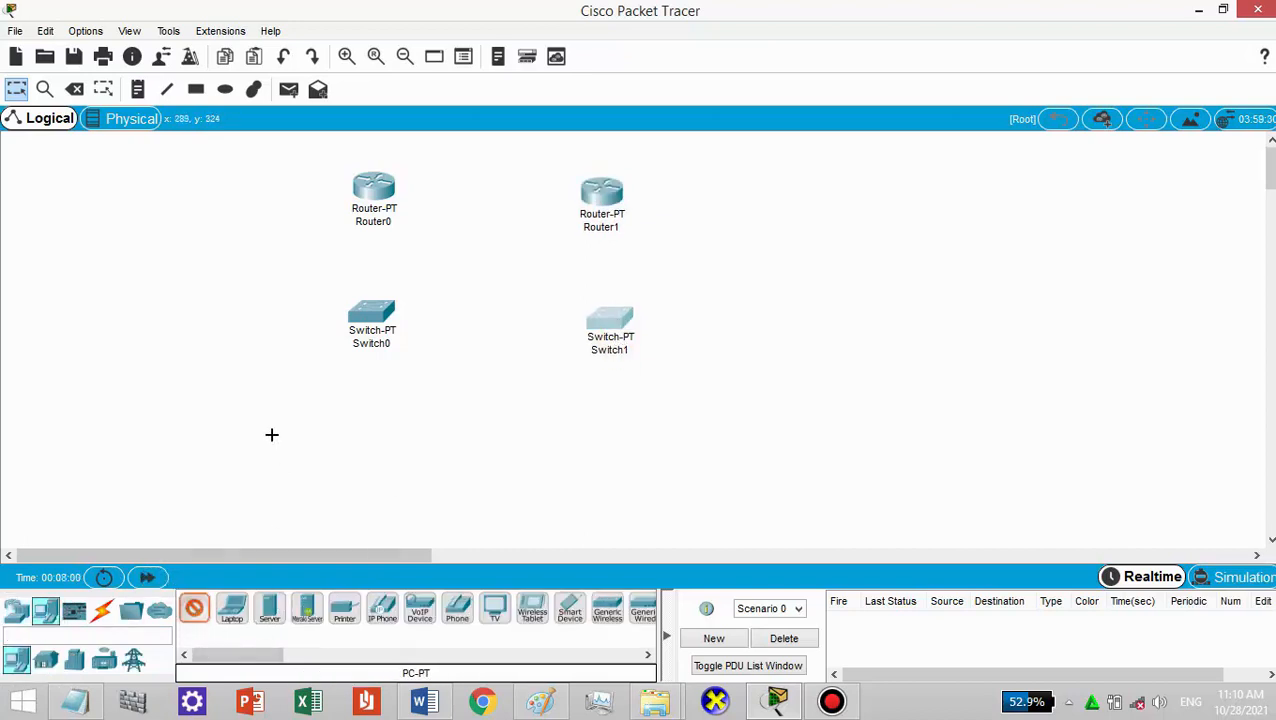
left_click(277, 436)
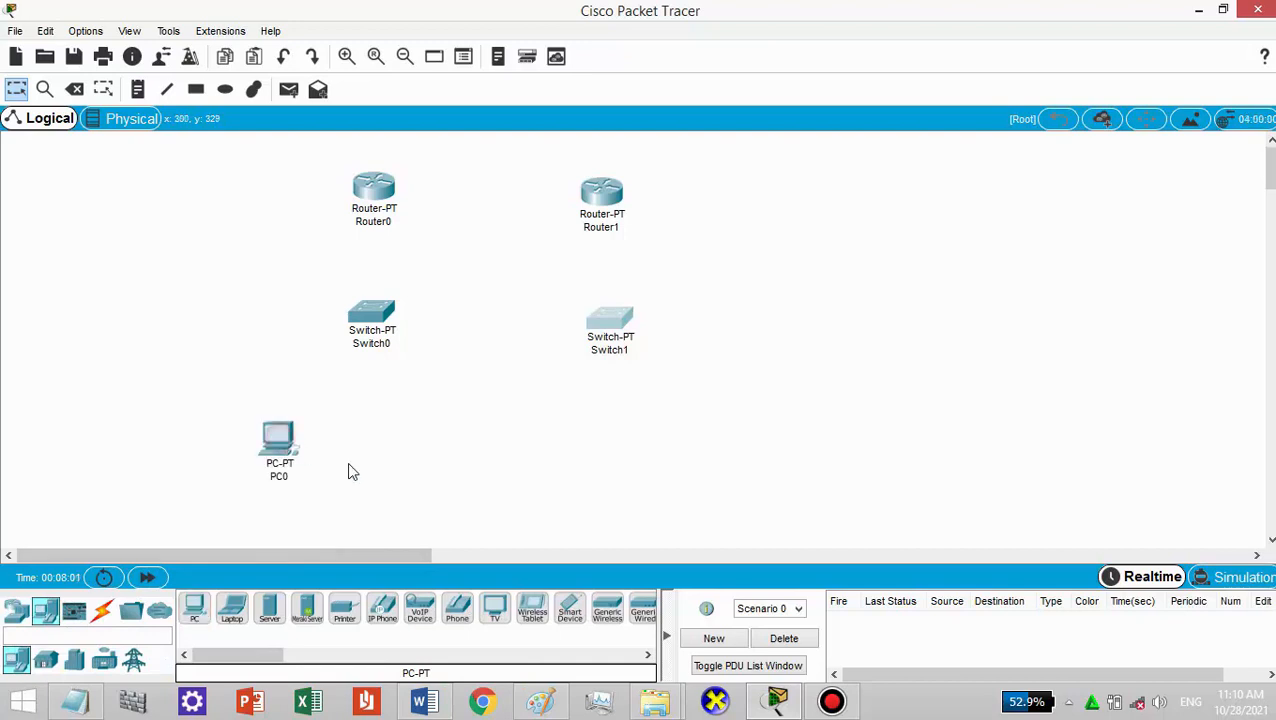
left_click(434, 441)
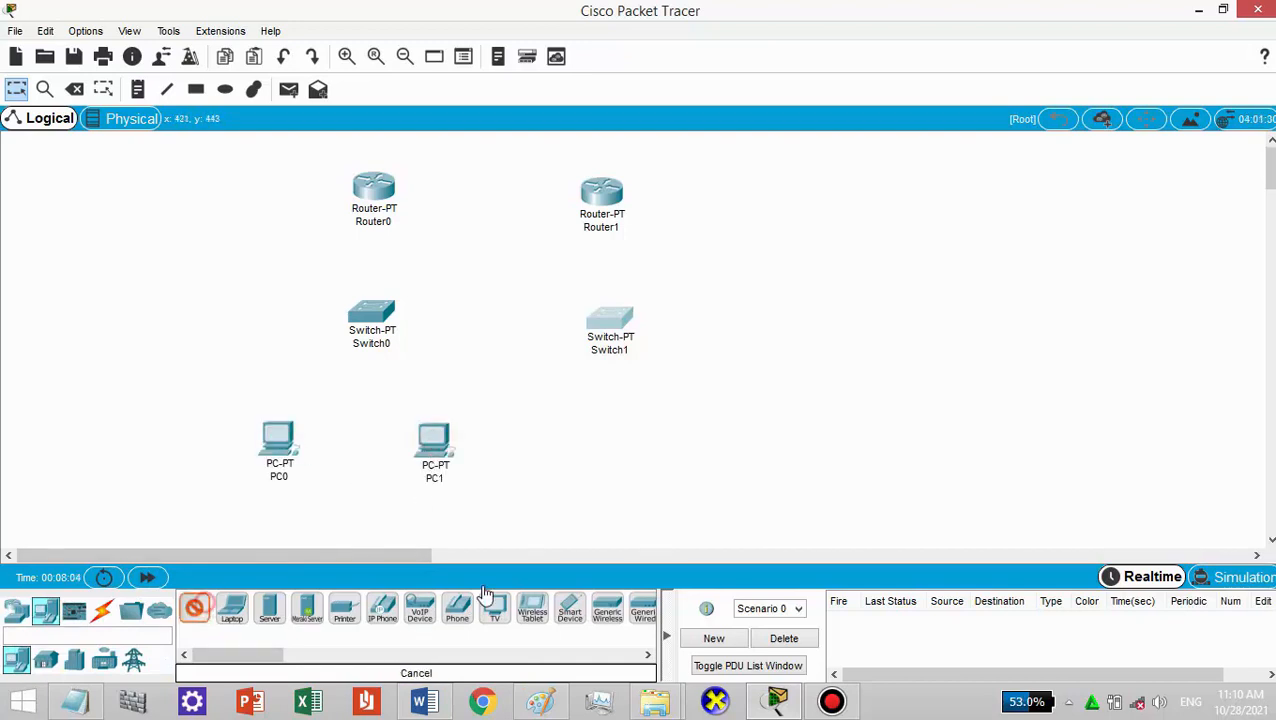
left_click(586, 433)
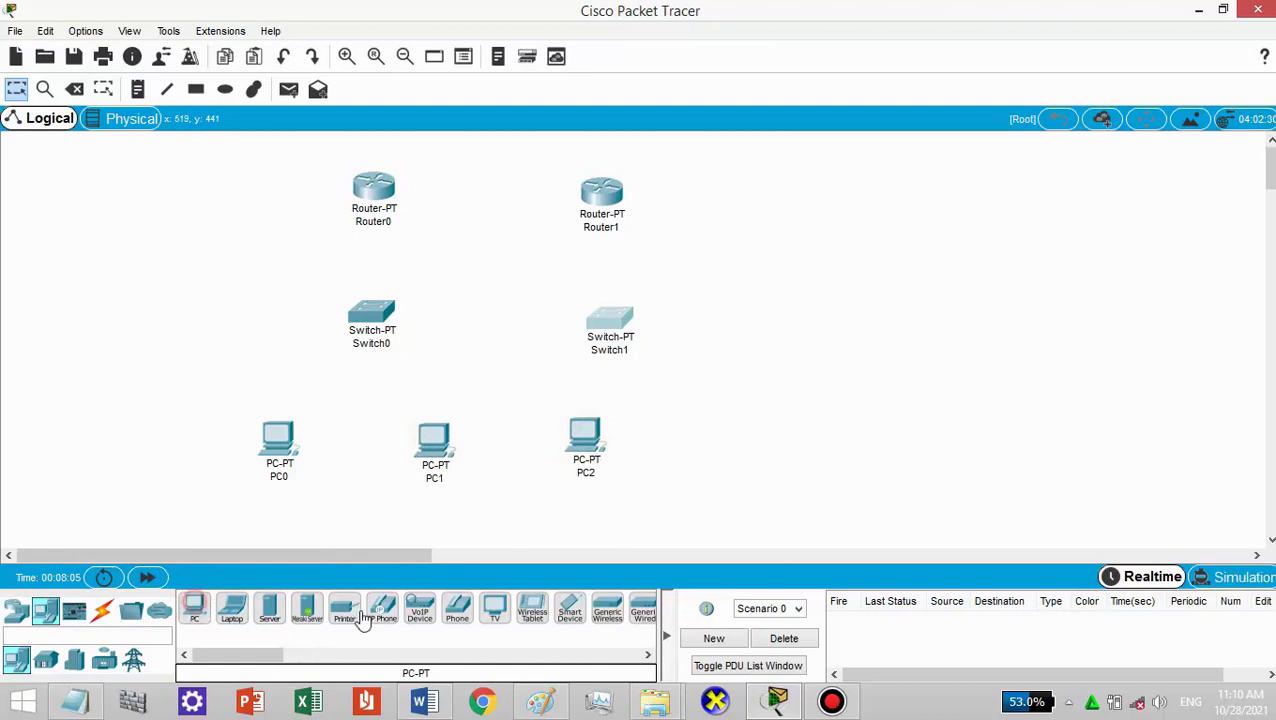
left_click(194, 607)
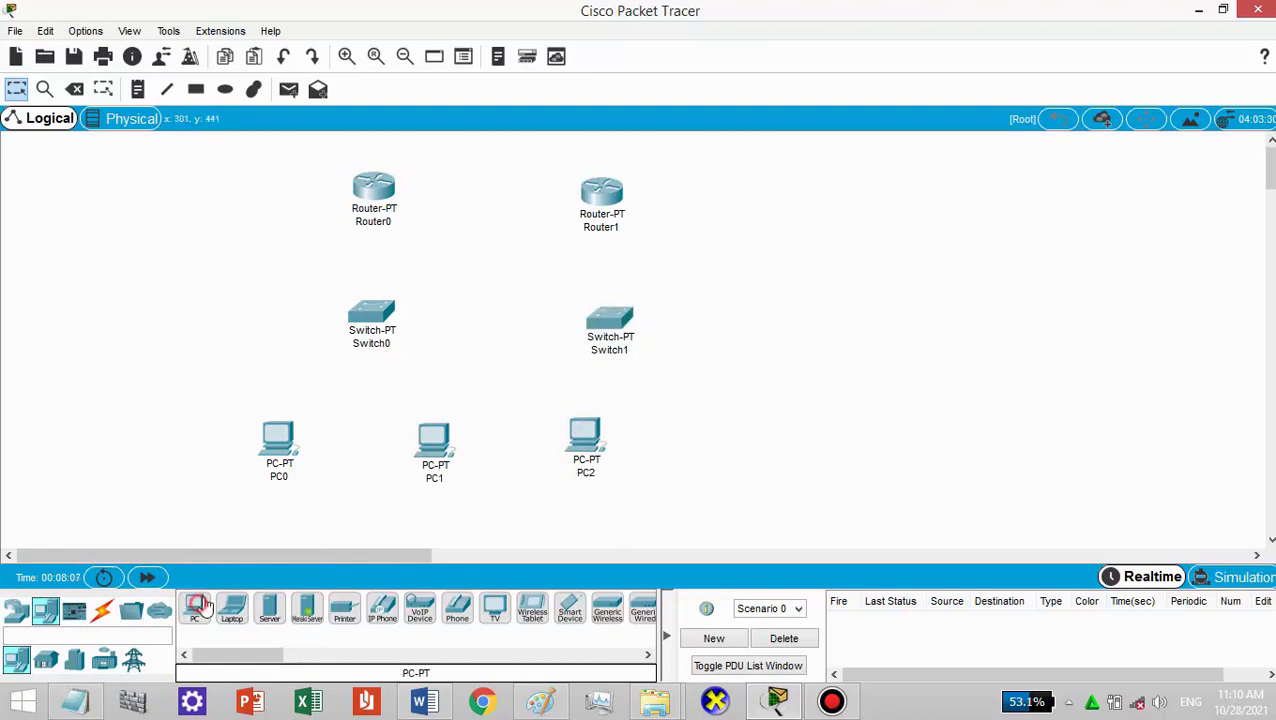
left_click(705, 440)
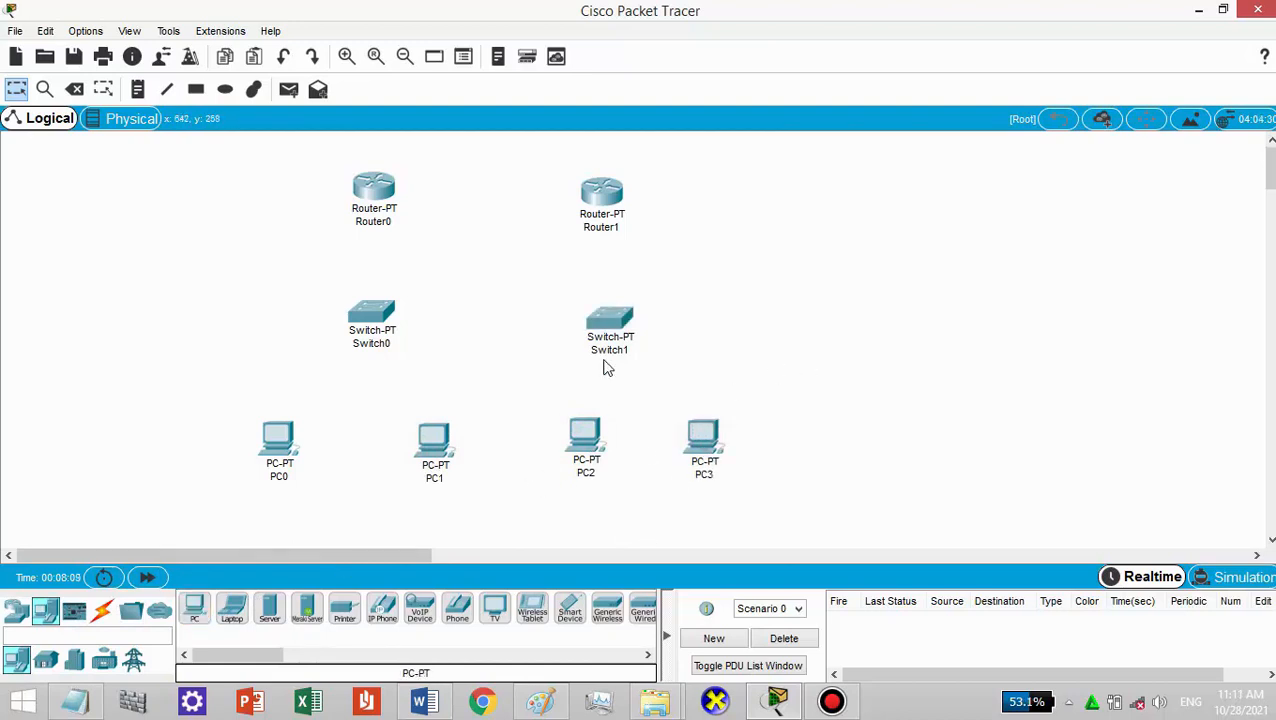
- Reposition Switch1, Router1, PC0 and PC1 so that each router and switch sits centred above its pair of PCs
left_click_drag(610, 320, 642, 312)
left_click_drag(613, 206, 653, 204)
left_click_drag(284, 456, 308, 451)
left_click_drag(448, 447, 442, 442)
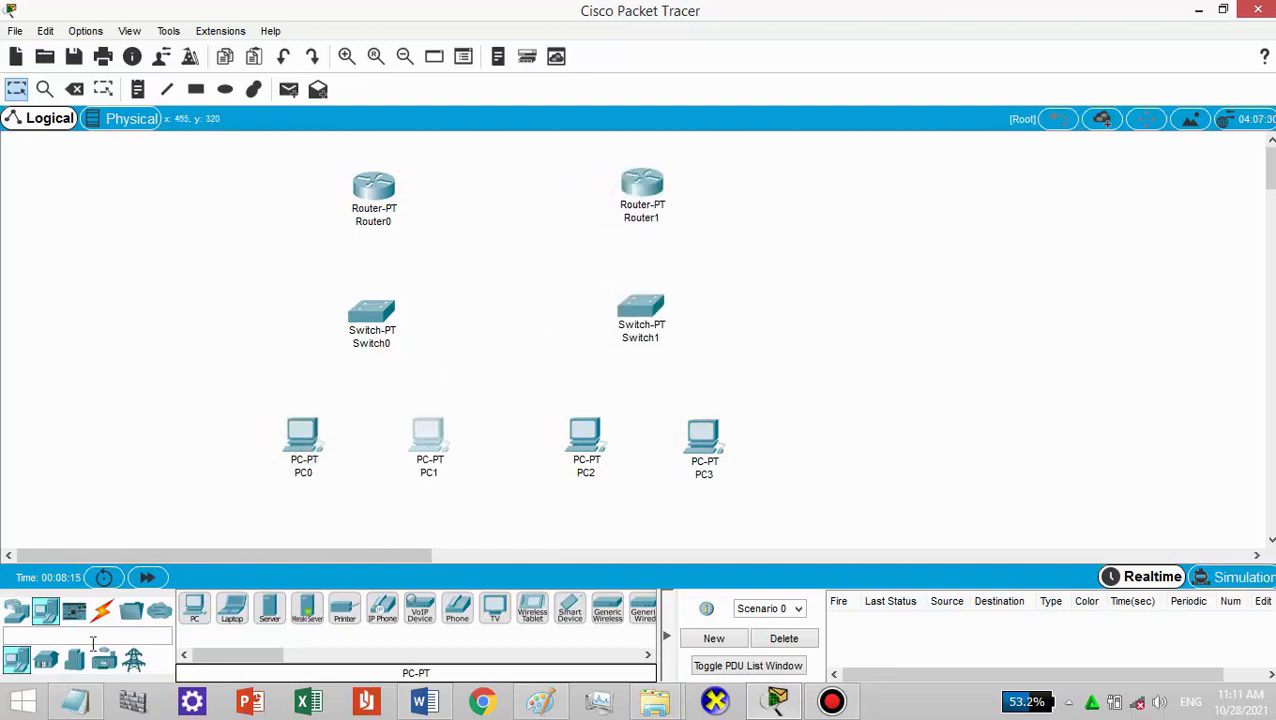
- Connect PC0's FastEthernet0 to Switch0's FastEthernet0/1 with a copper straight-through cable
left_click(103, 611)
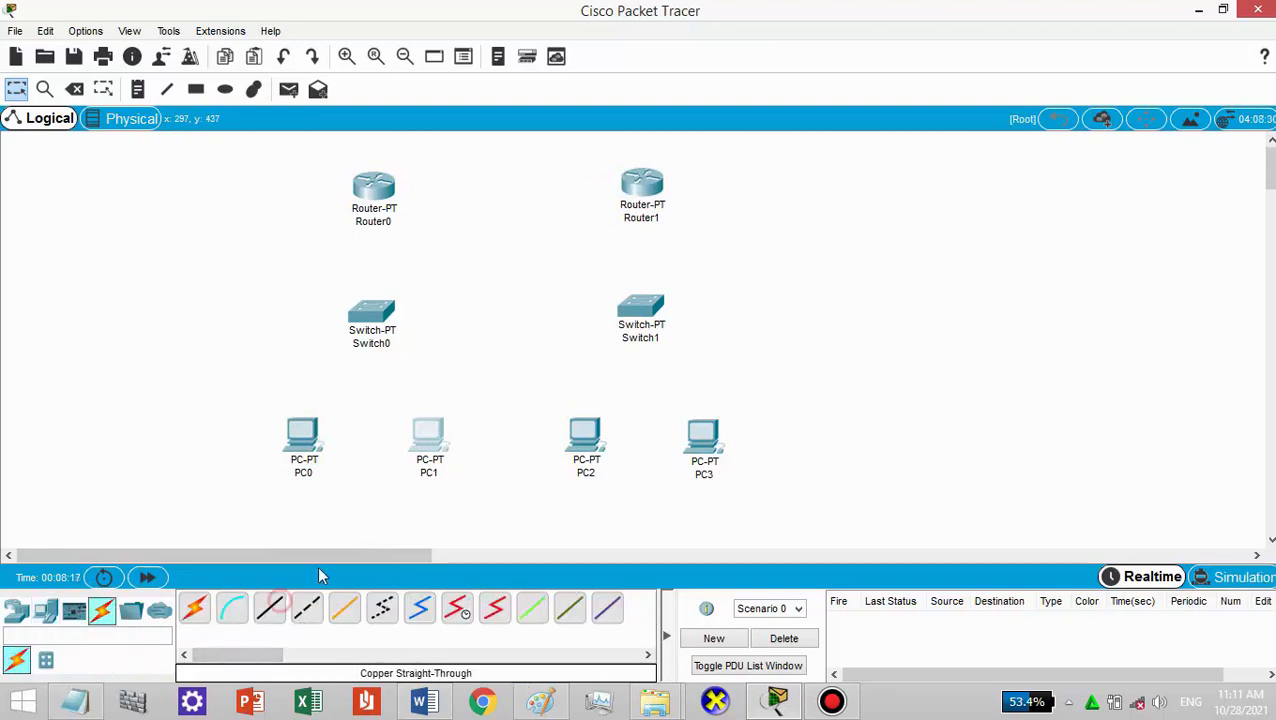
left_click(305, 430)
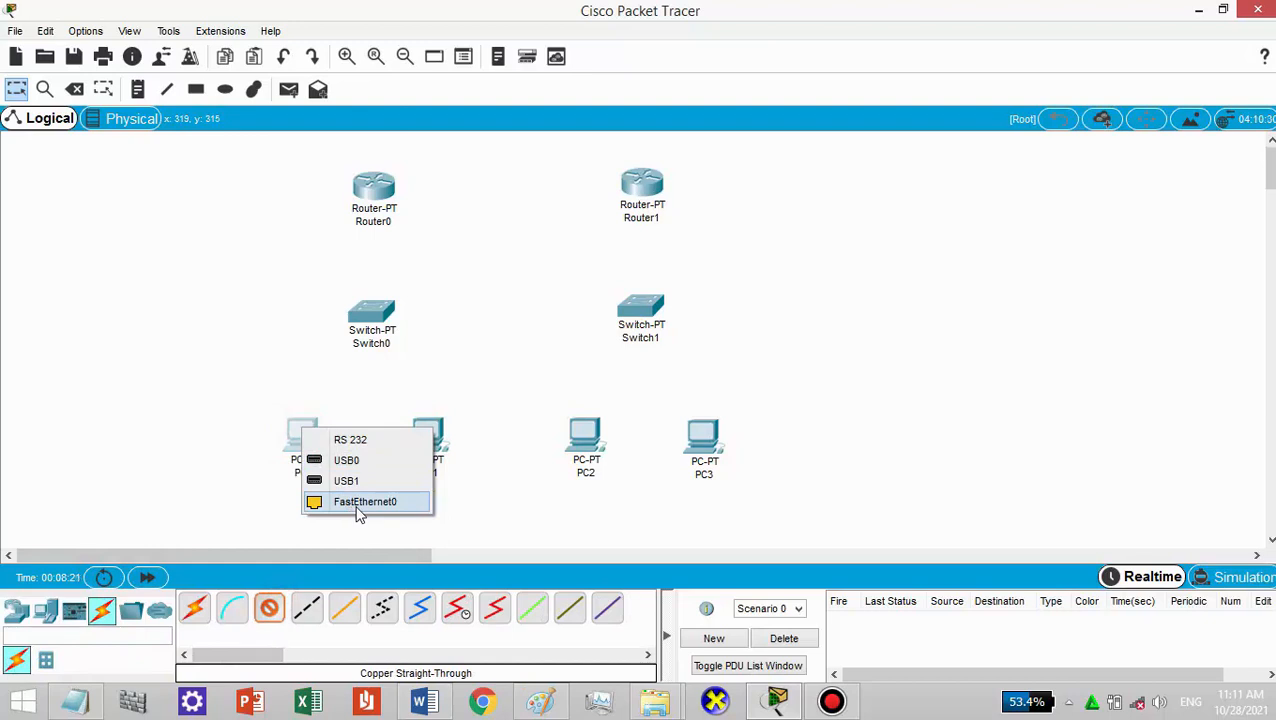
left_click(360, 503)
left_click(369, 320)
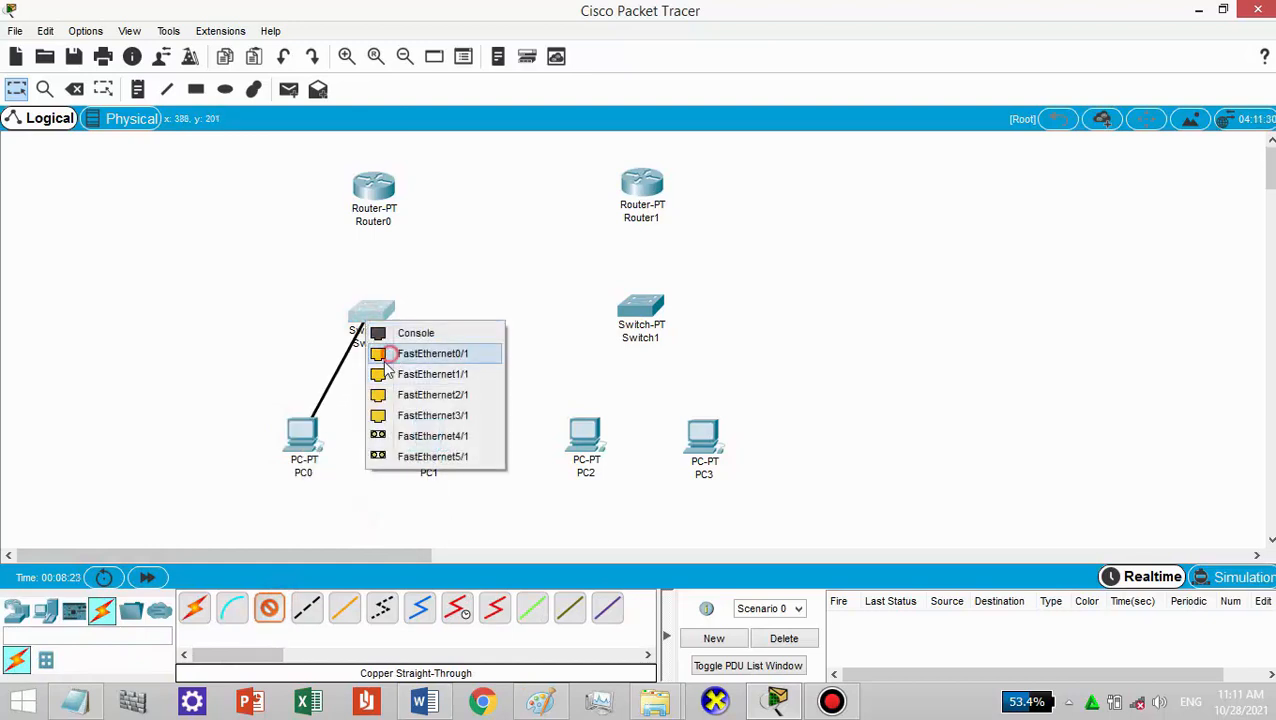
left_click(386, 356)
- Connect PC1's FastEthernet0 to a free FastEthernet port on Switch0 with a copper straight-through cable
left_click(428, 428)
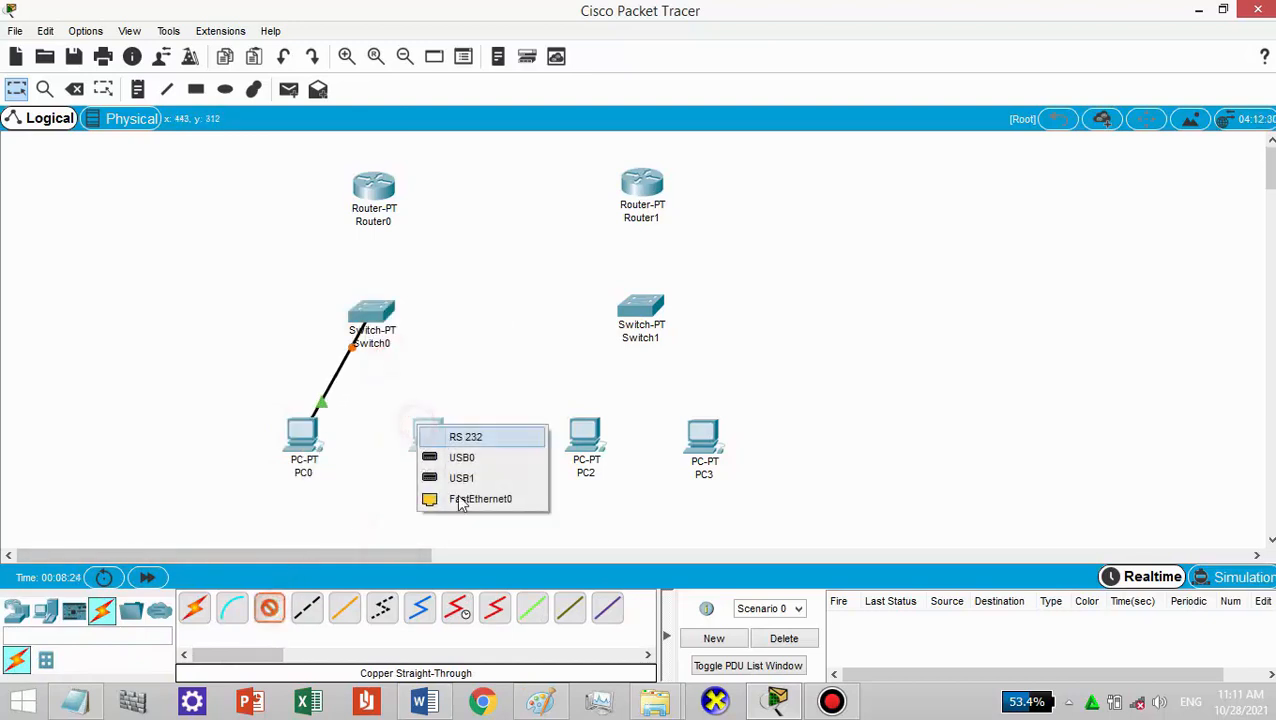
left_click(460, 500)
left_click(372, 318)
left_click(392, 342)
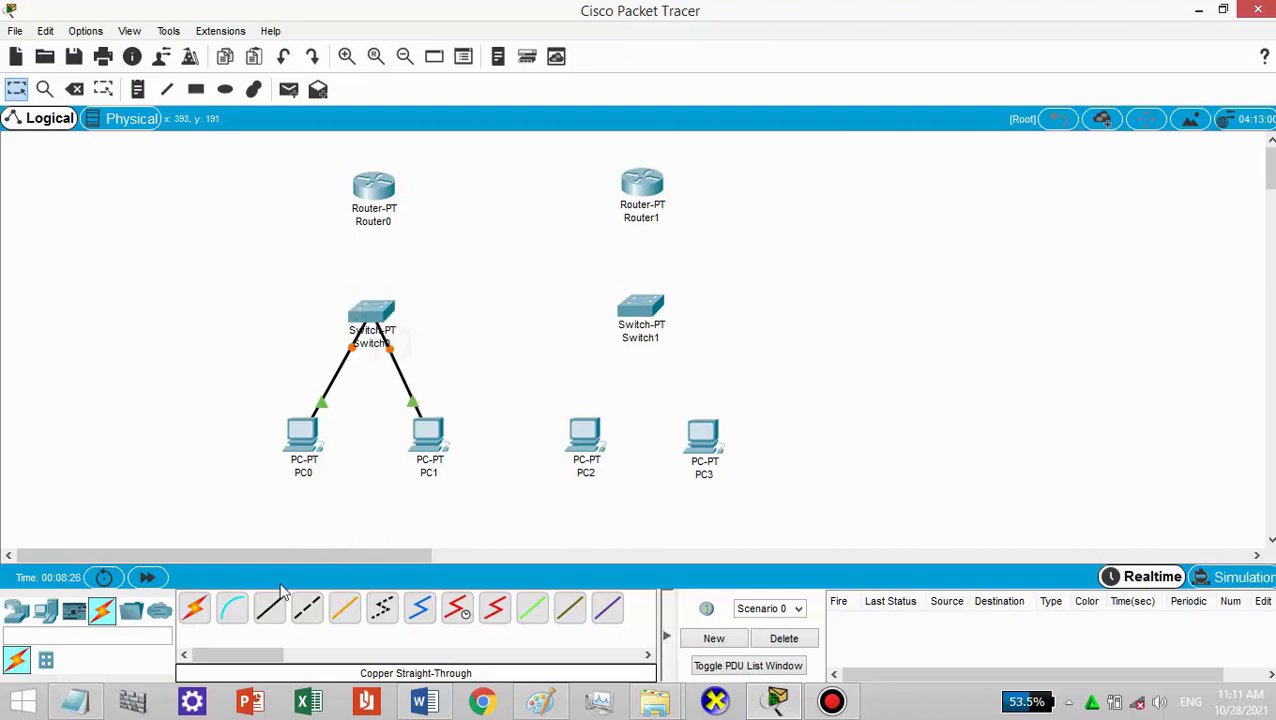
- Connect PC2's FastEthernet0 to a FastEthernet port on Switch1 with a copper straight-through cable
left_click(269, 607)
left_click(584, 433)
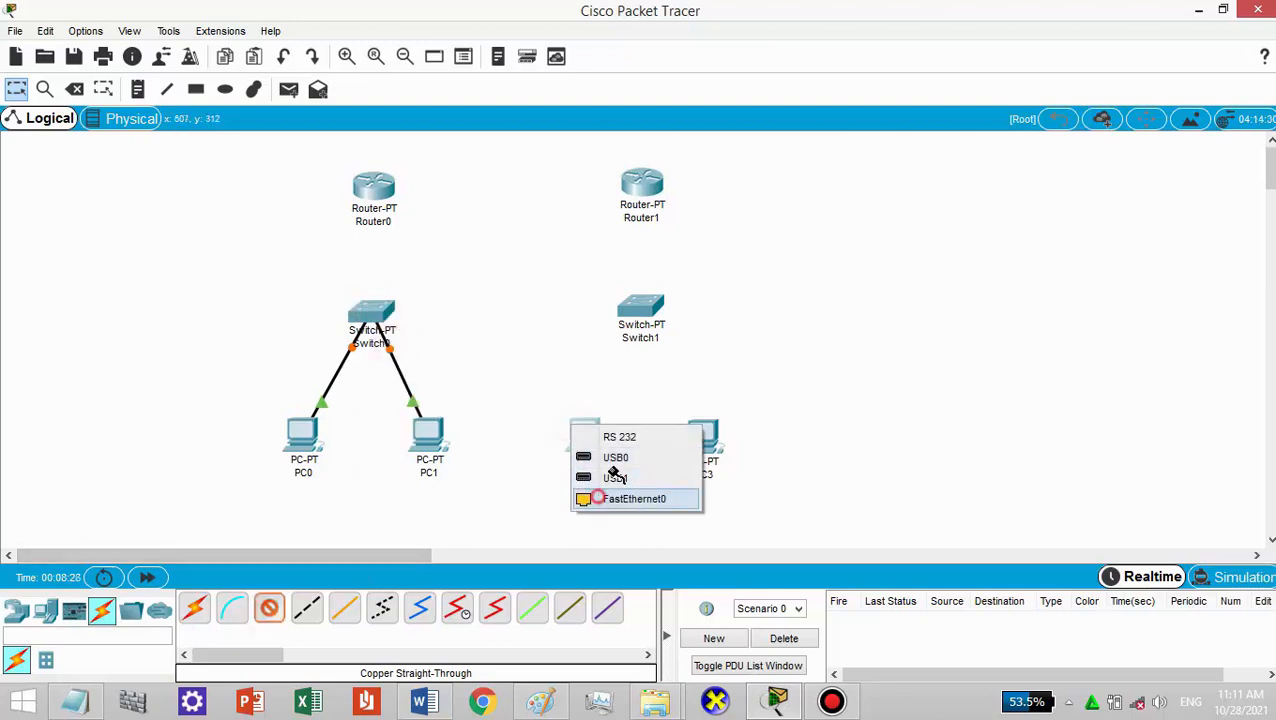
left_click(600, 498)
left_click(652, 310)
left_click(700, 336)
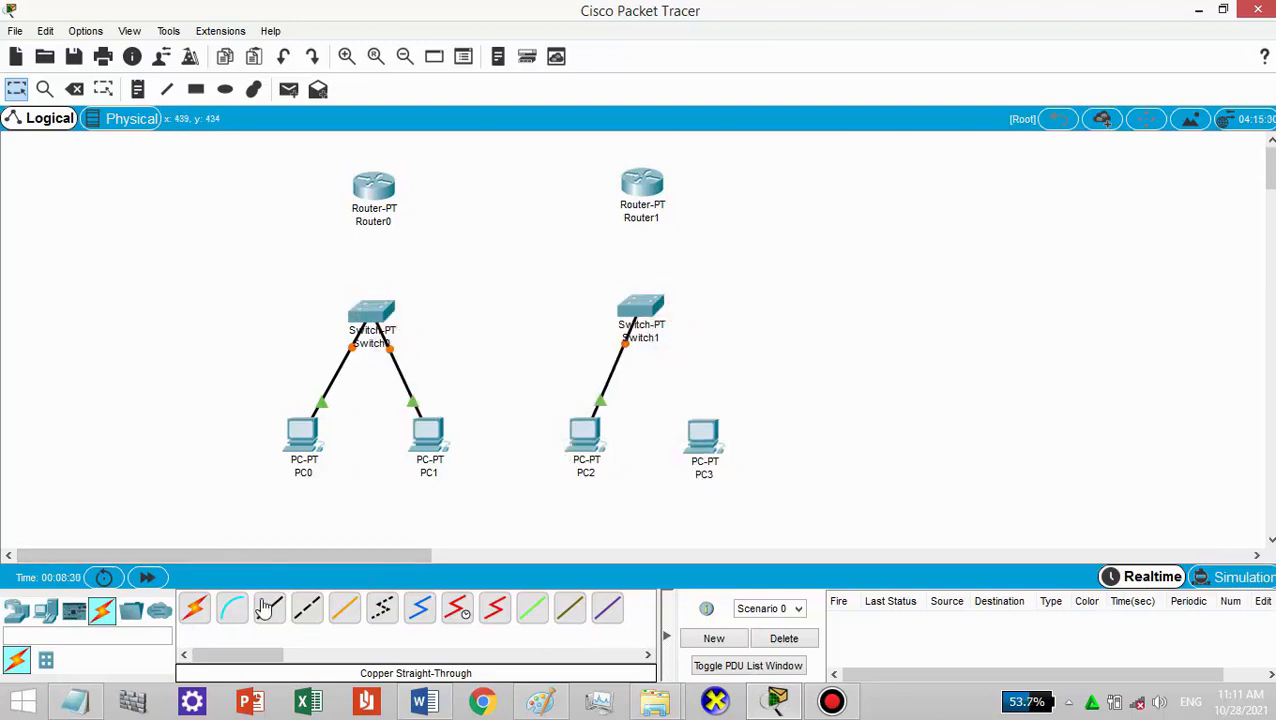
- Connect PC3's FastEthernet0 to a free FastEthernet port on Switch1 with a copper straight-through cable
left_click(266, 610)
left_click(699, 436)
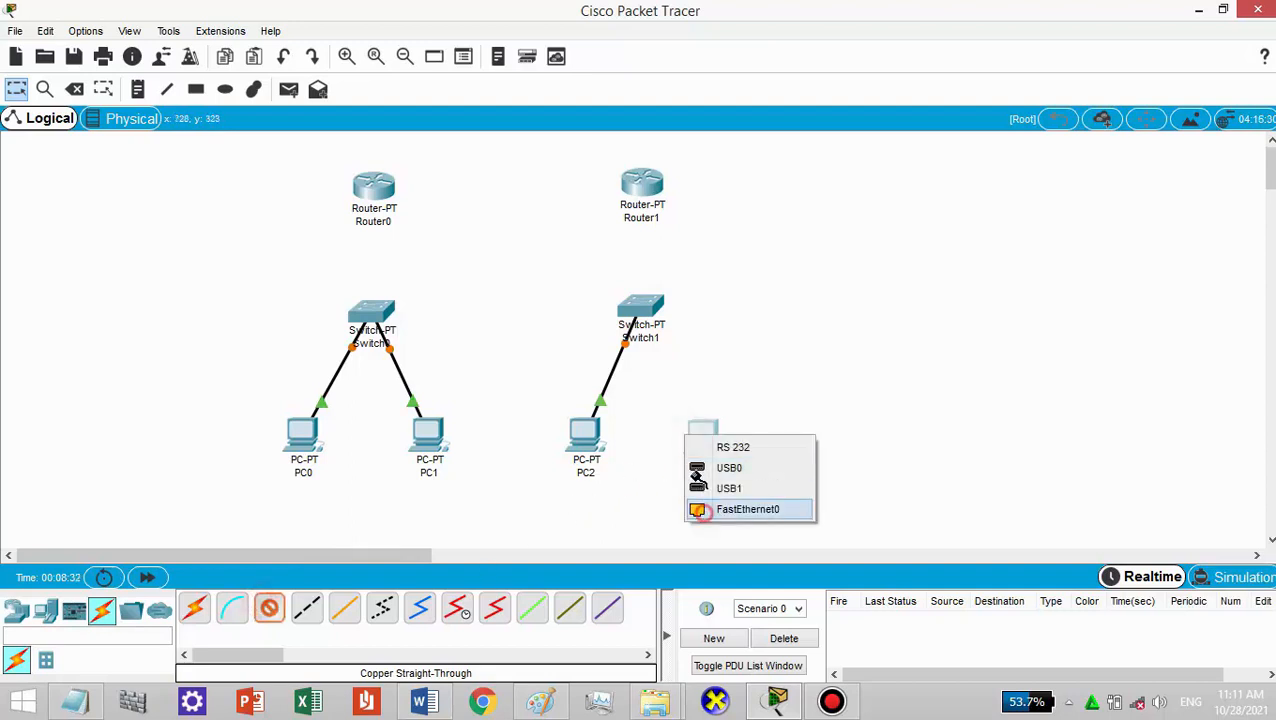
left_click(700, 510)
left_click(640, 308)
left_click(682, 339)
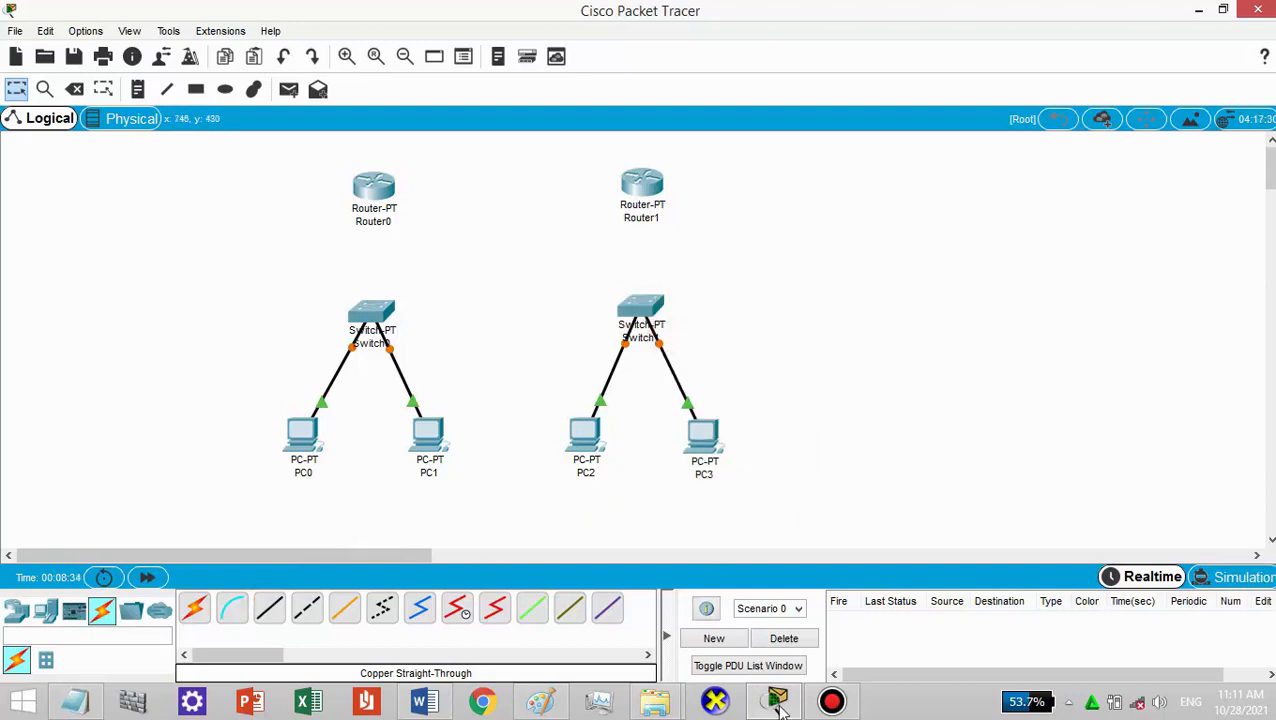
left_click(832, 705)
left_click(832, 705)
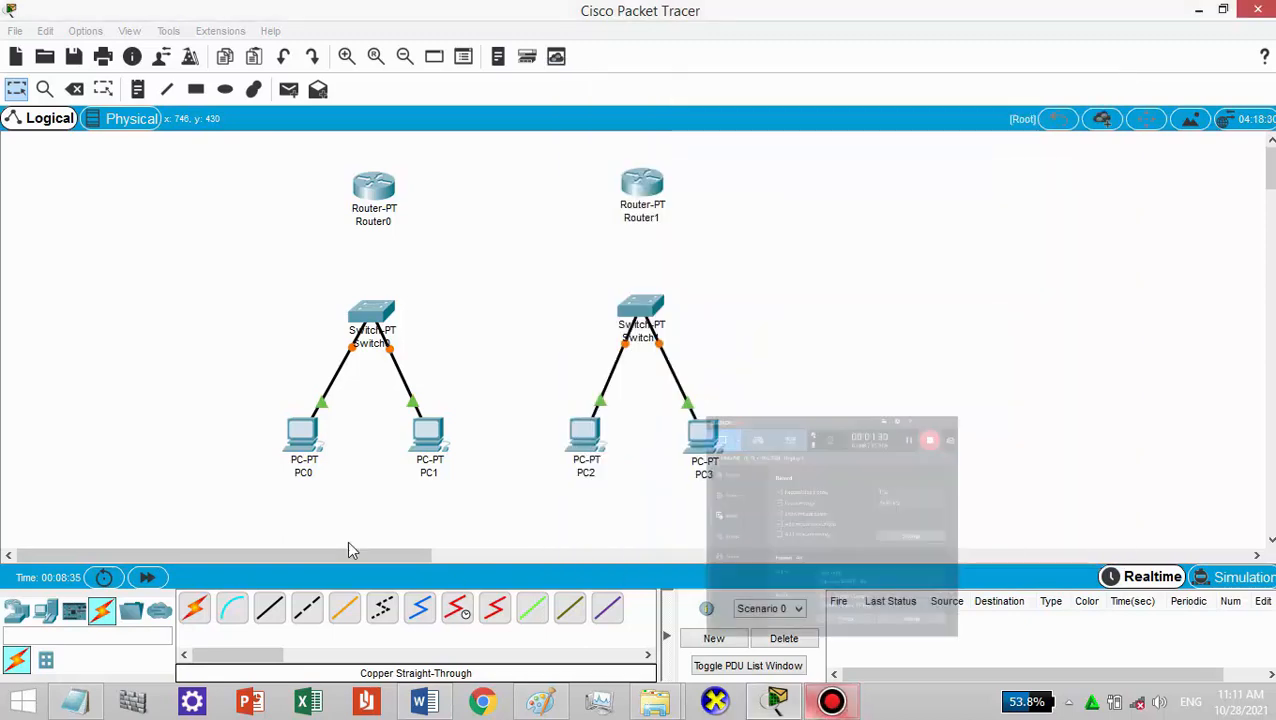
- Connect Switch0 to Router0's FastEthernet0/0 with a copper straight-through cable
left_click(269, 608)
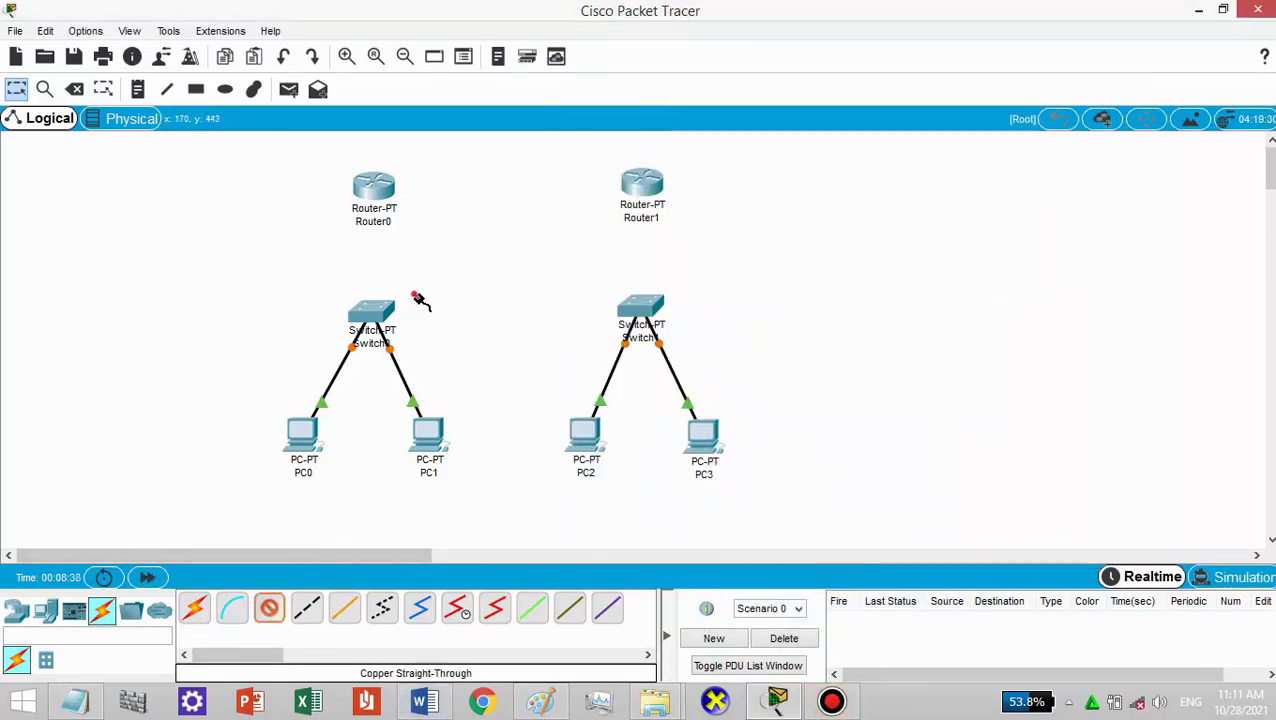
left_click(368, 304)
left_click(427, 333)
left_click(375, 196)
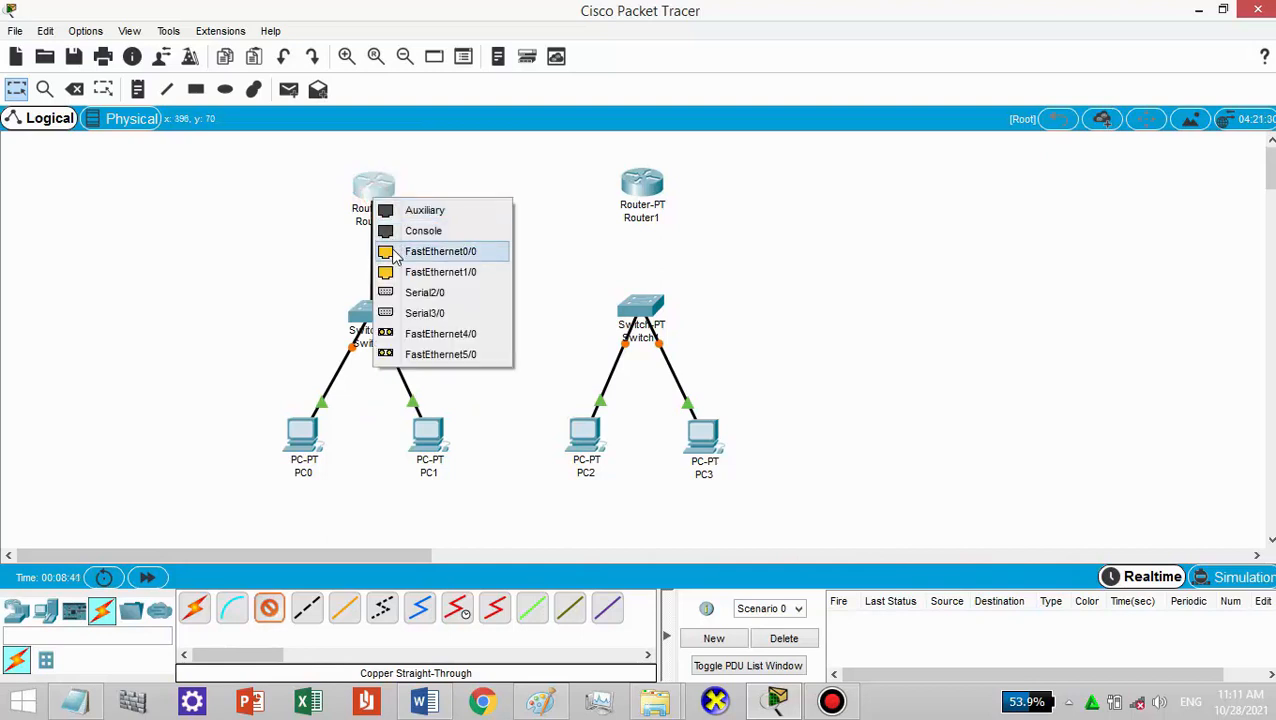
left_click(395, 252)
- Connect Switch1 to Router1's FastEthernet0/0 with a copper straight-through cable
left_click(269, 610)
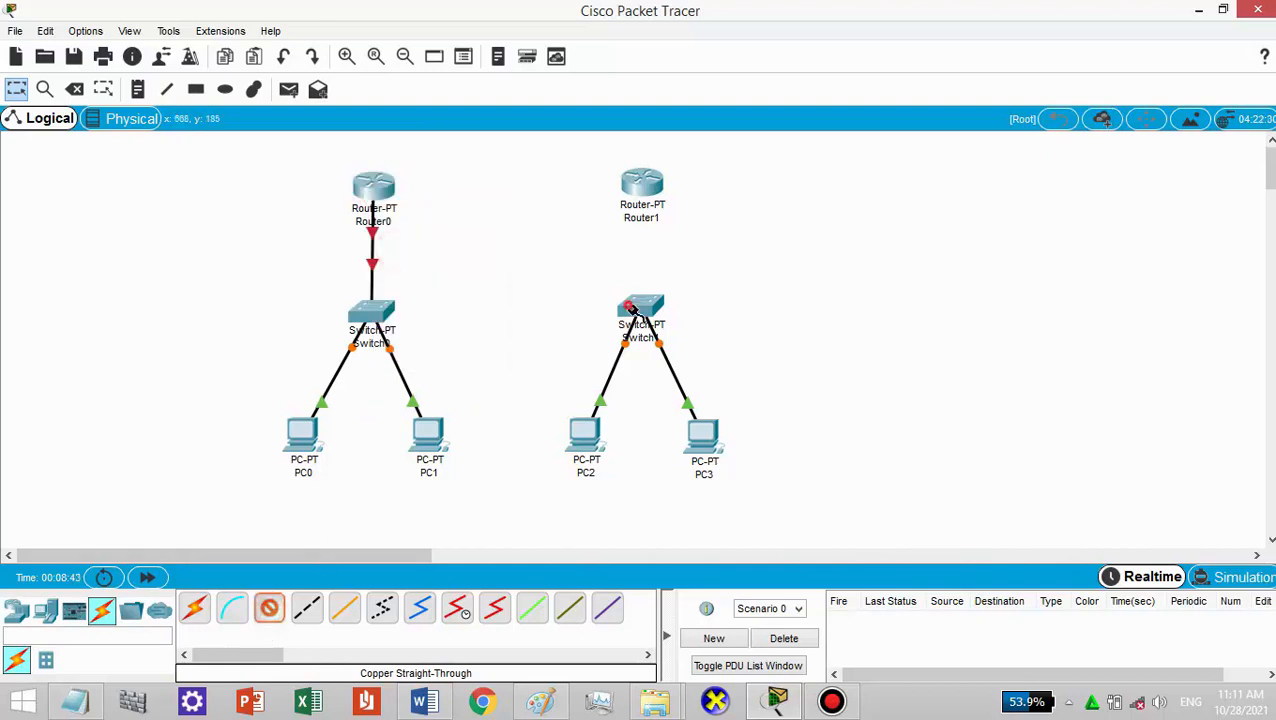
left_click(632, 307)
left_click(650, 337)
left_click(642, 186)
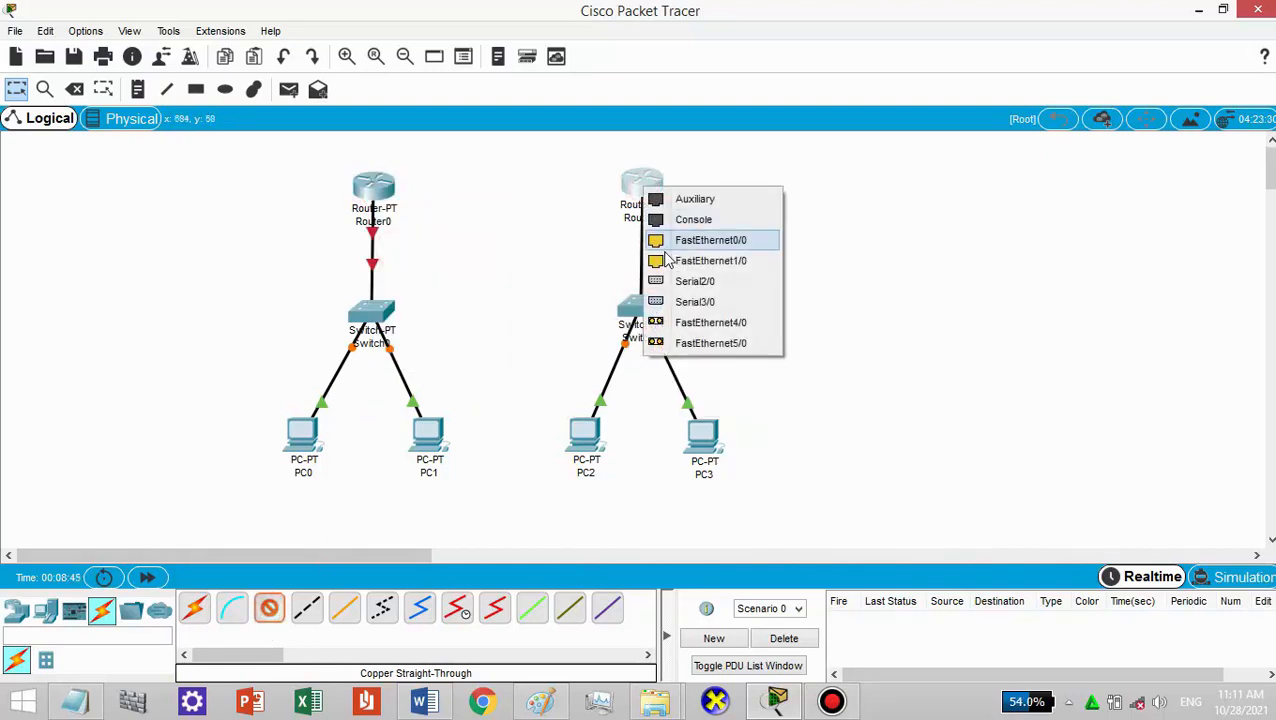
left_click(664, 241)
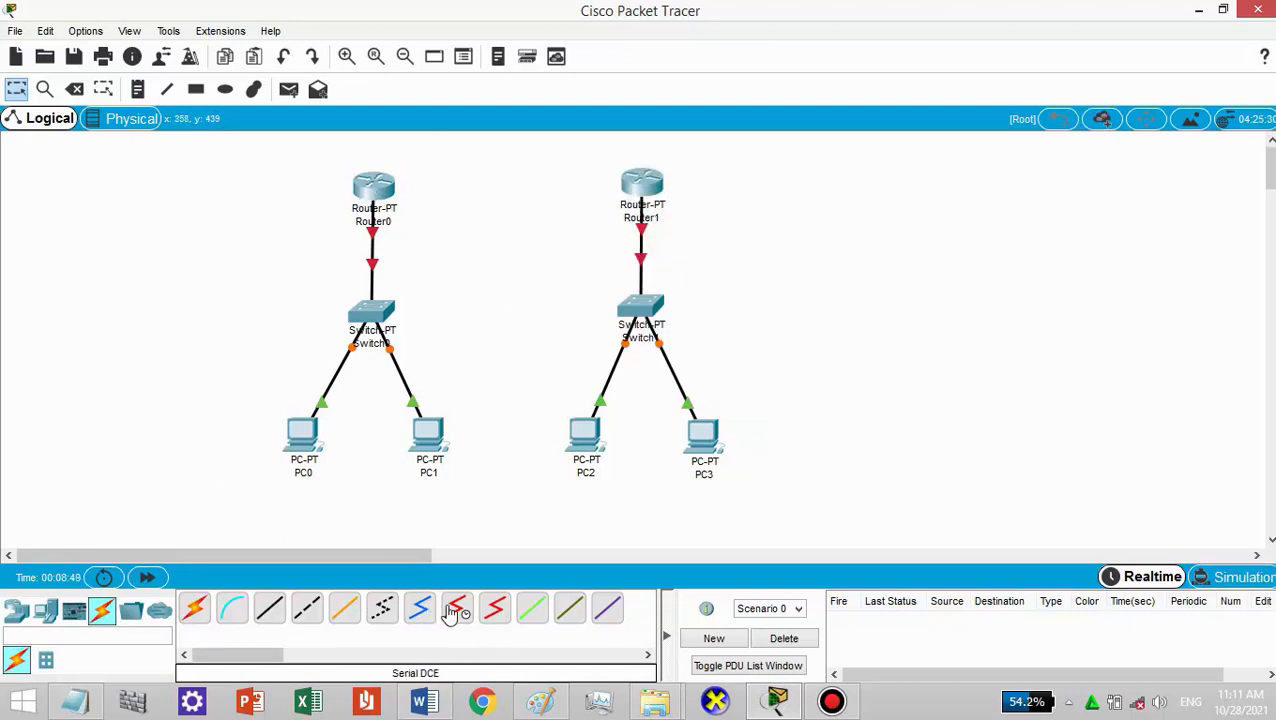
- Link Router0 to Router1 using the automatically chosen connection type
left_click(194, 608)
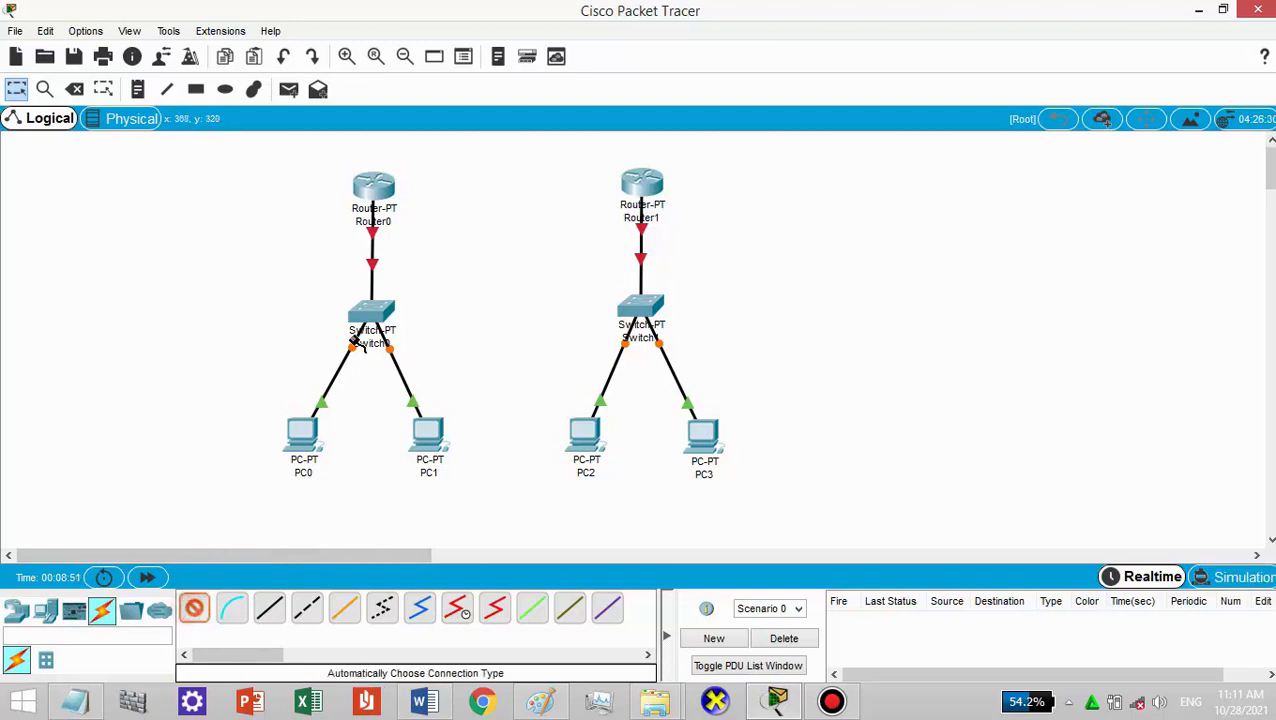
left_click(372, 188)
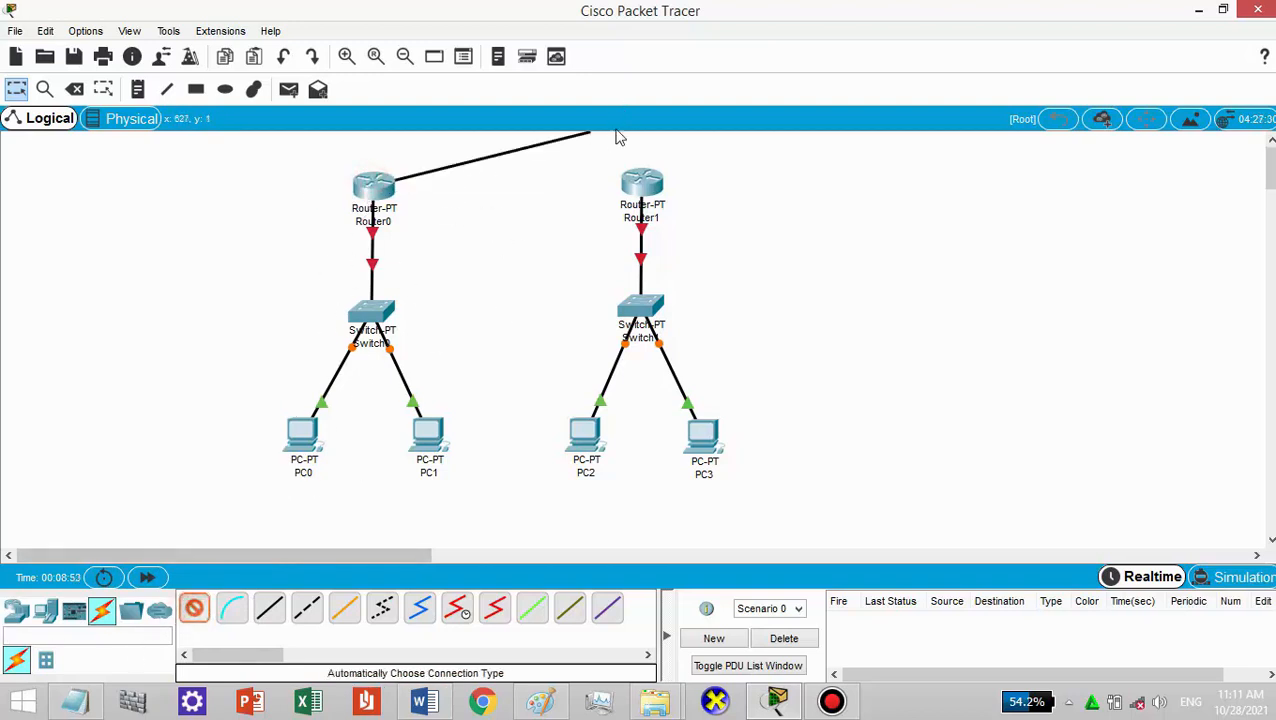
left_click(645, 184)
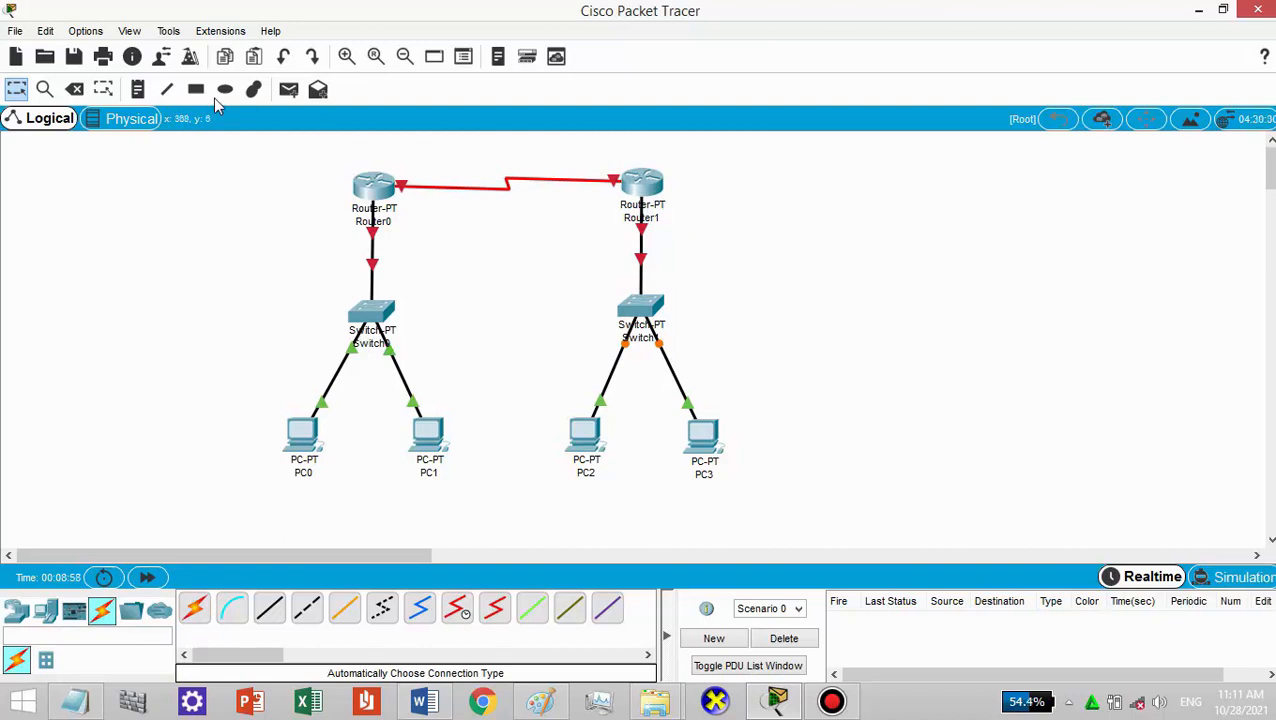
- Add a text note reading 172.2.2.1 just above Router0
left_click(139, 90)
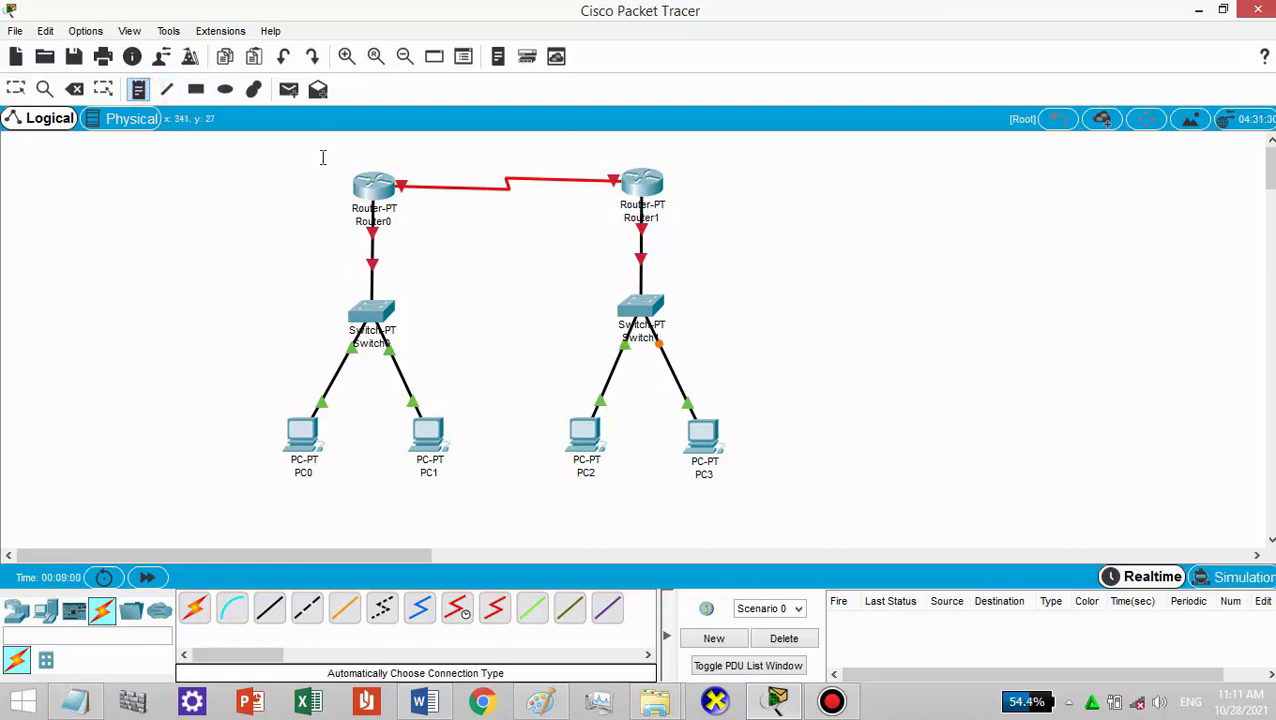
left_click(330, 158)
type("1")
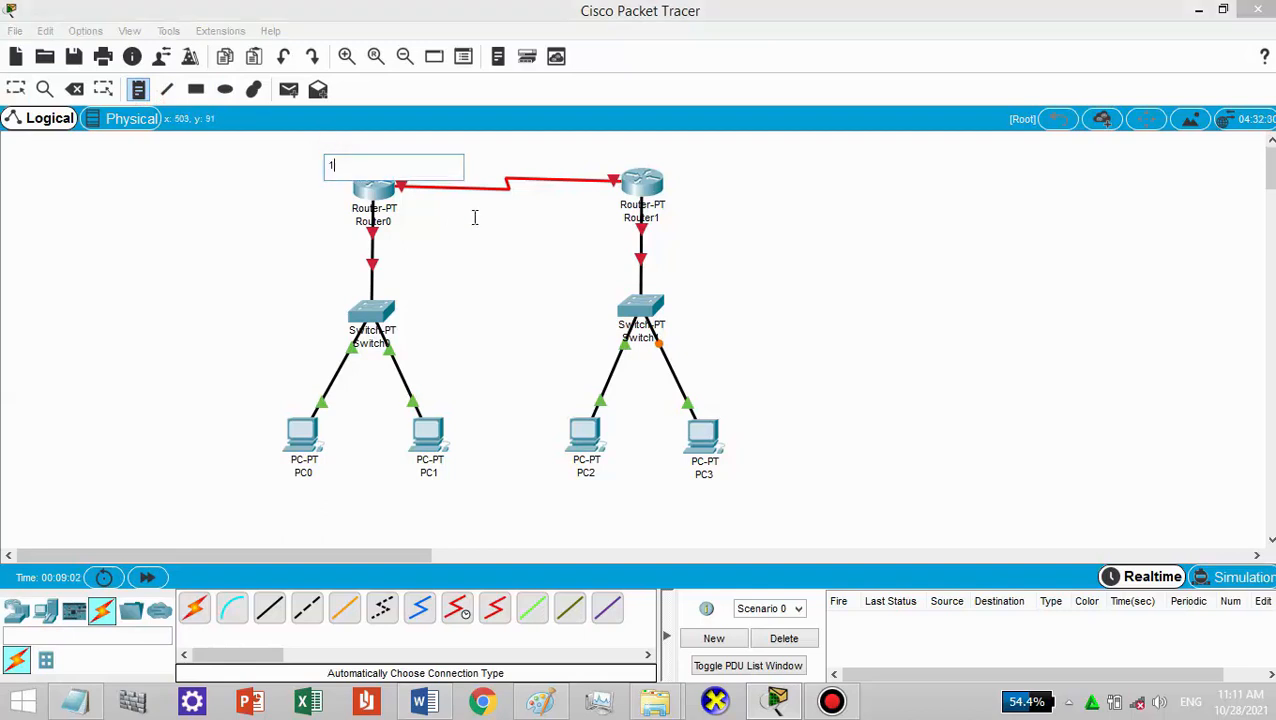
type("72.2.2.1")
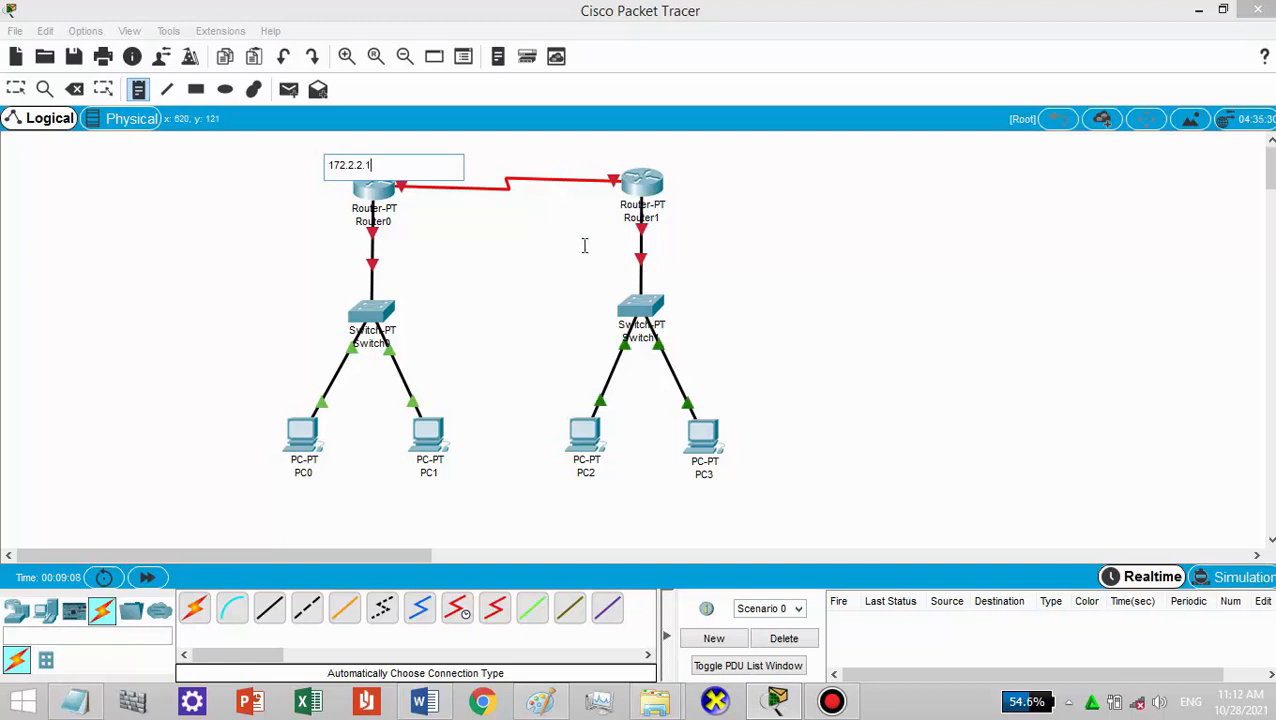
- Copy the text of the 172.2.2.1 note and reposition the note centrally above Router0
key("ctrl+a")
key("ctrl+c")
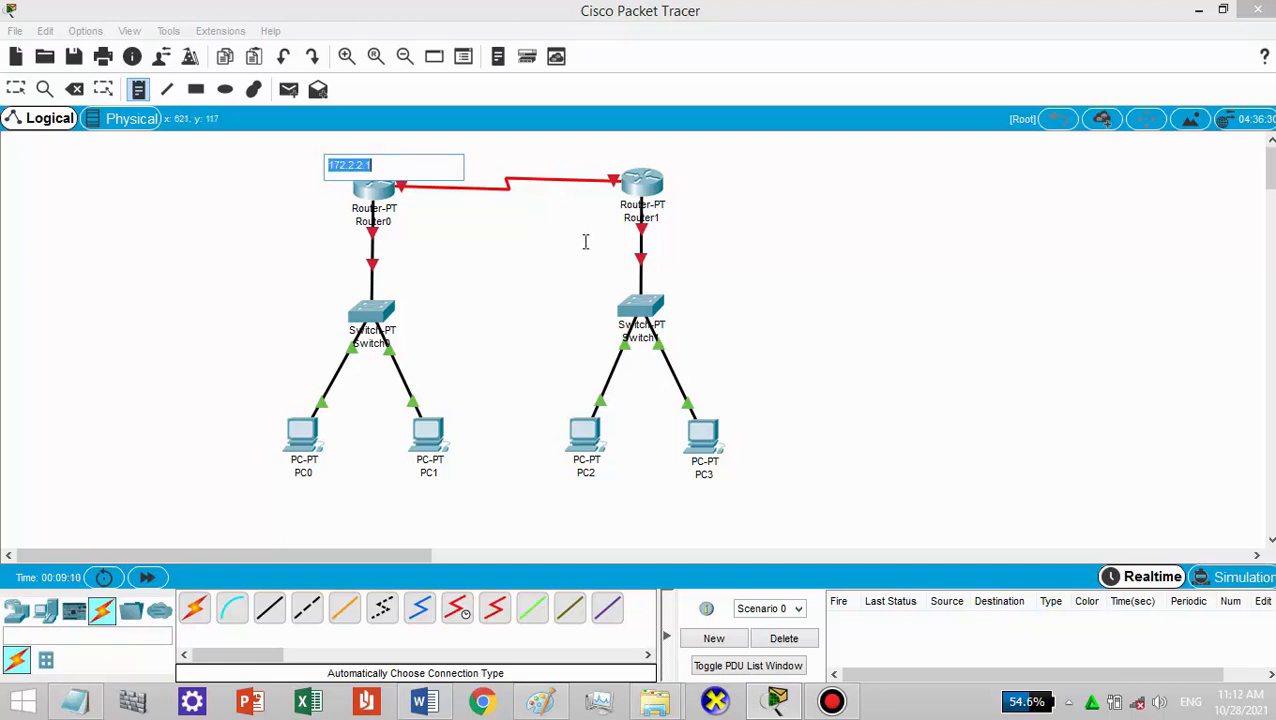
key("Escape")
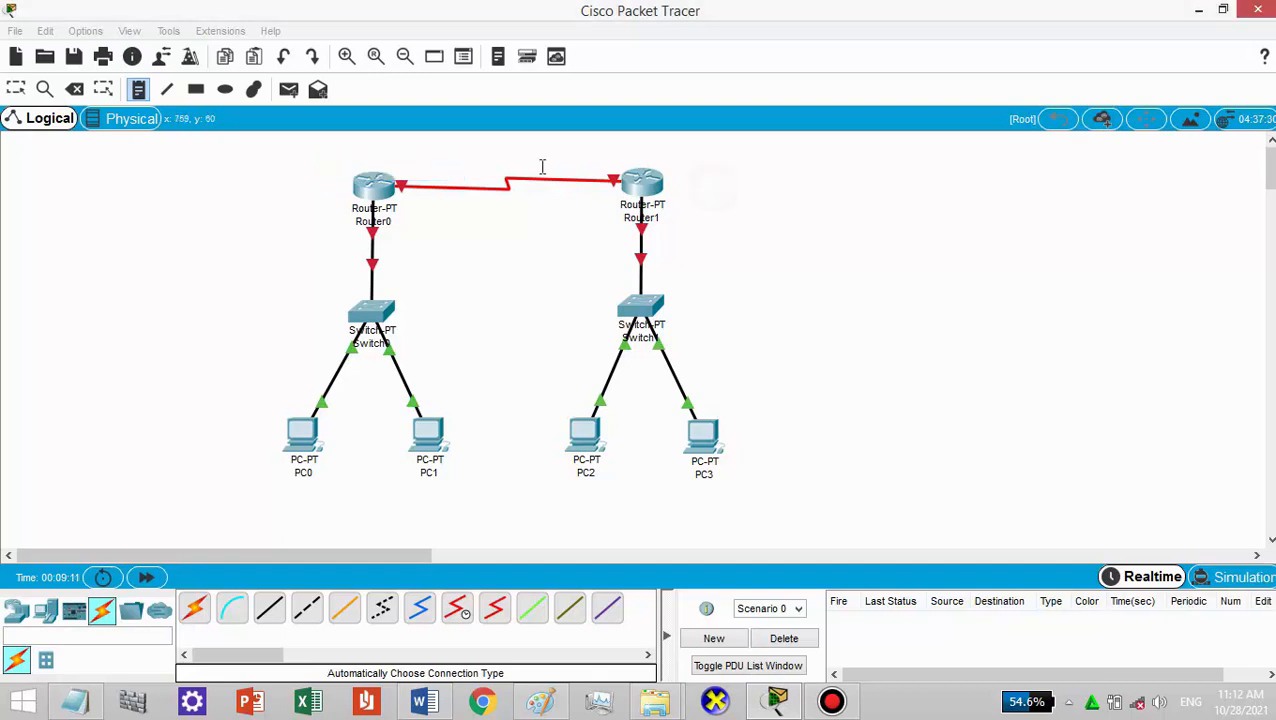
key("Escape")
left_click_drag(346, 165, 367, 158)
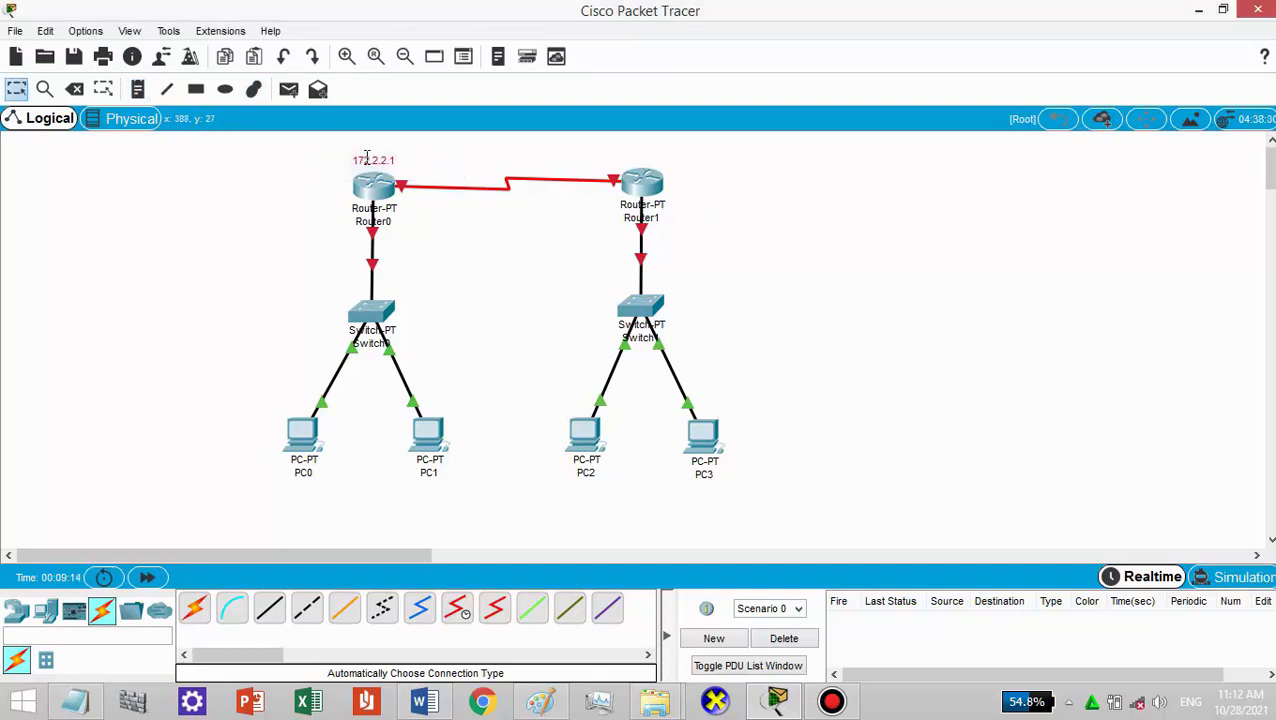
- Add a text note reading 172.2.2.2 and place it centrally above Router1
left_click(138, 89)
left_click(608, 150)
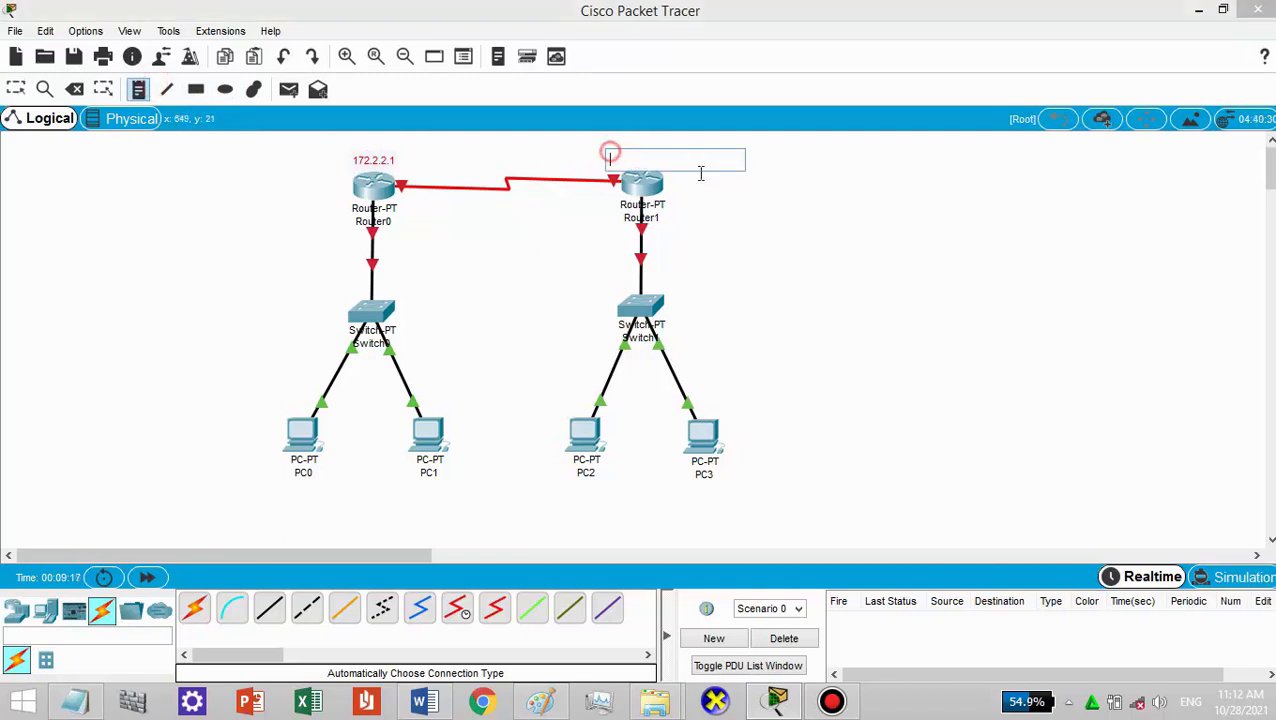
key("ctrl+v")
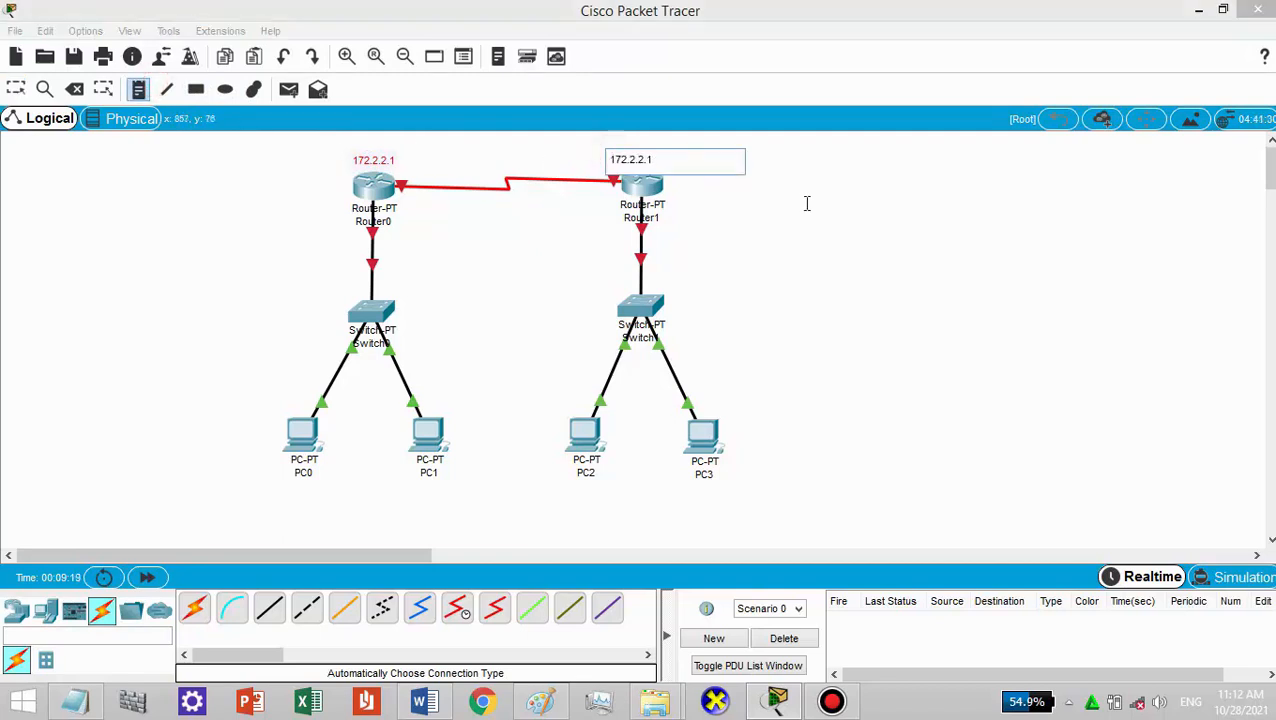
type("2")
key("Escape")
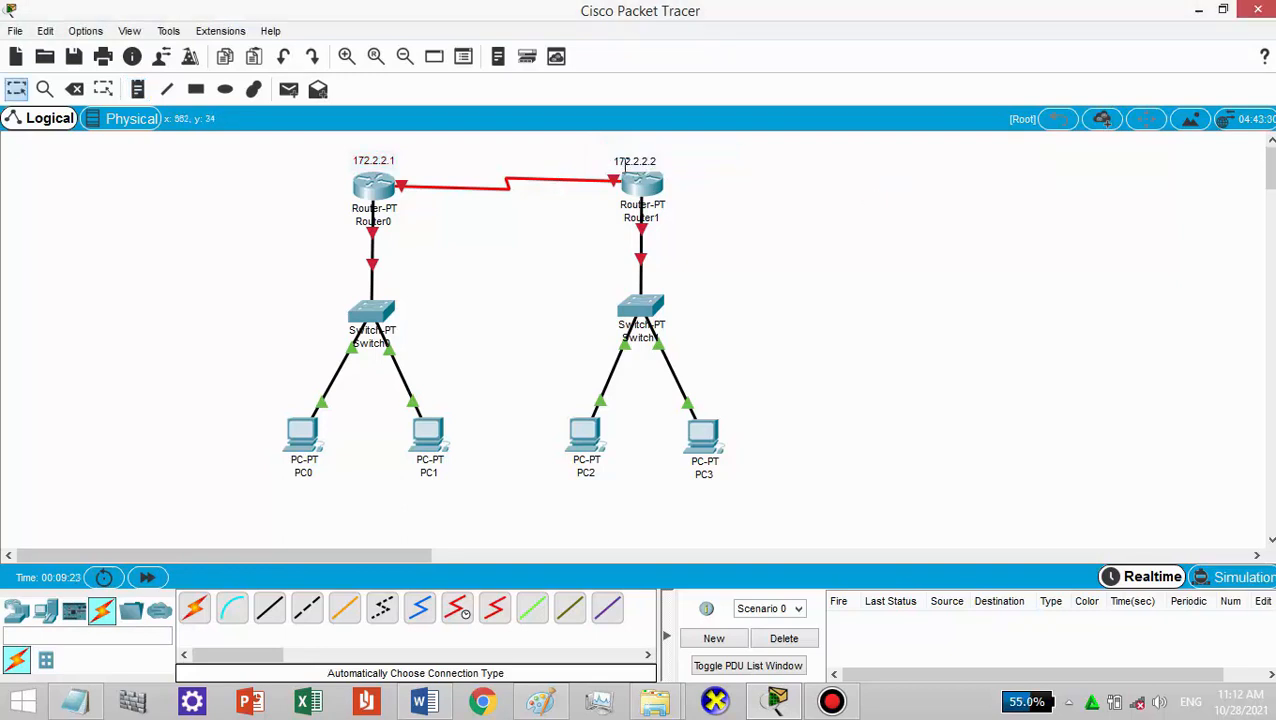
left_click_drag(624, 160, 632, 152)
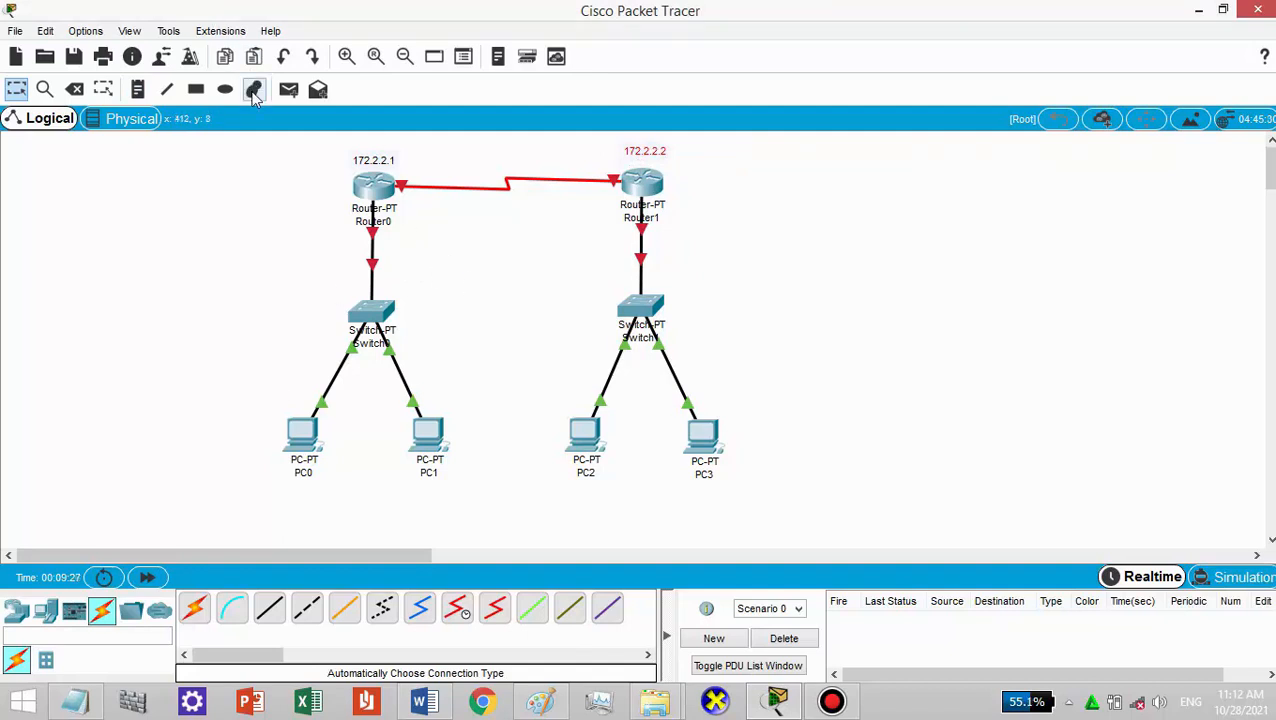
- Add a text note reading 192.168.1.1 just left of Switch0 and copy its text
left_click(140, 89)
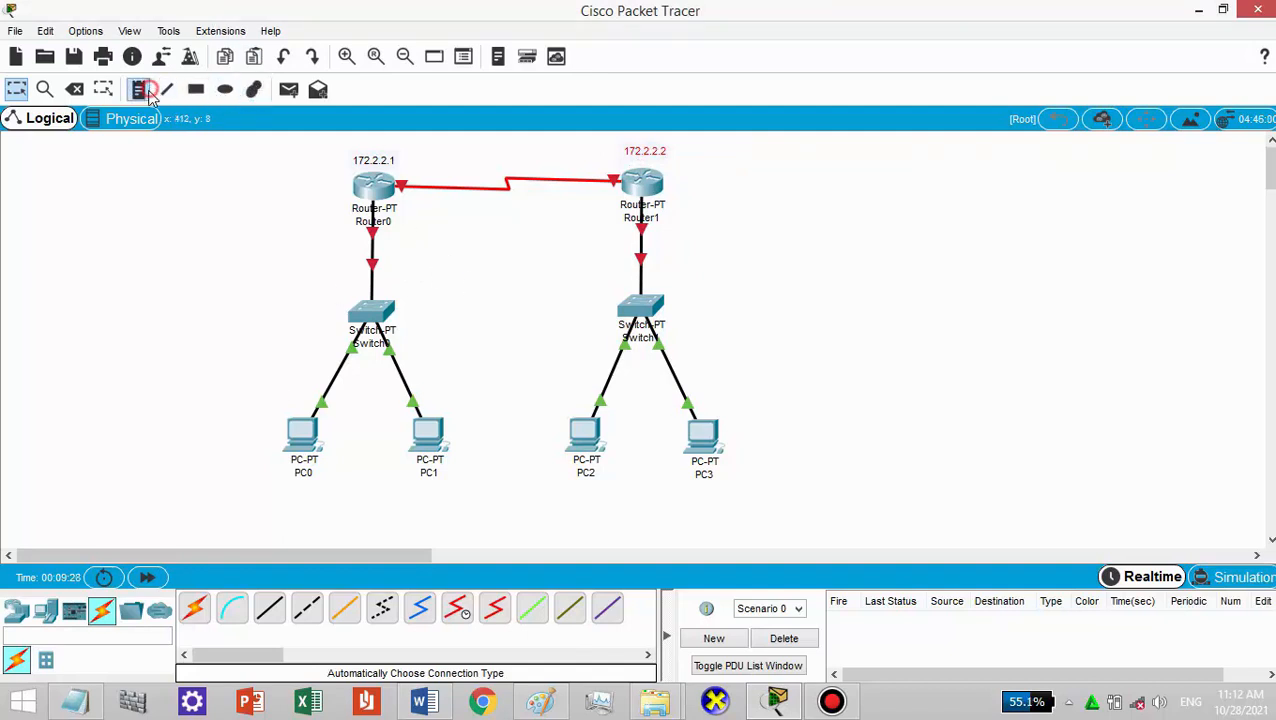
left_click(274, 303)
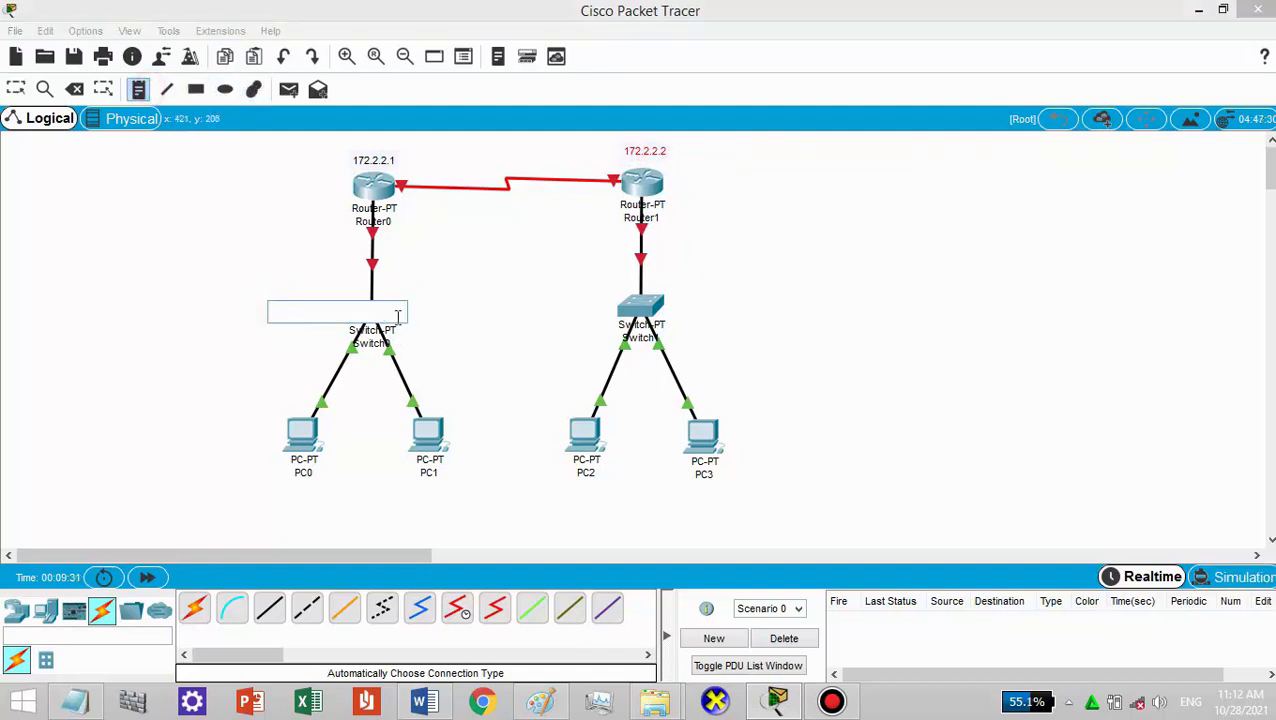
type("192.168.1.1")
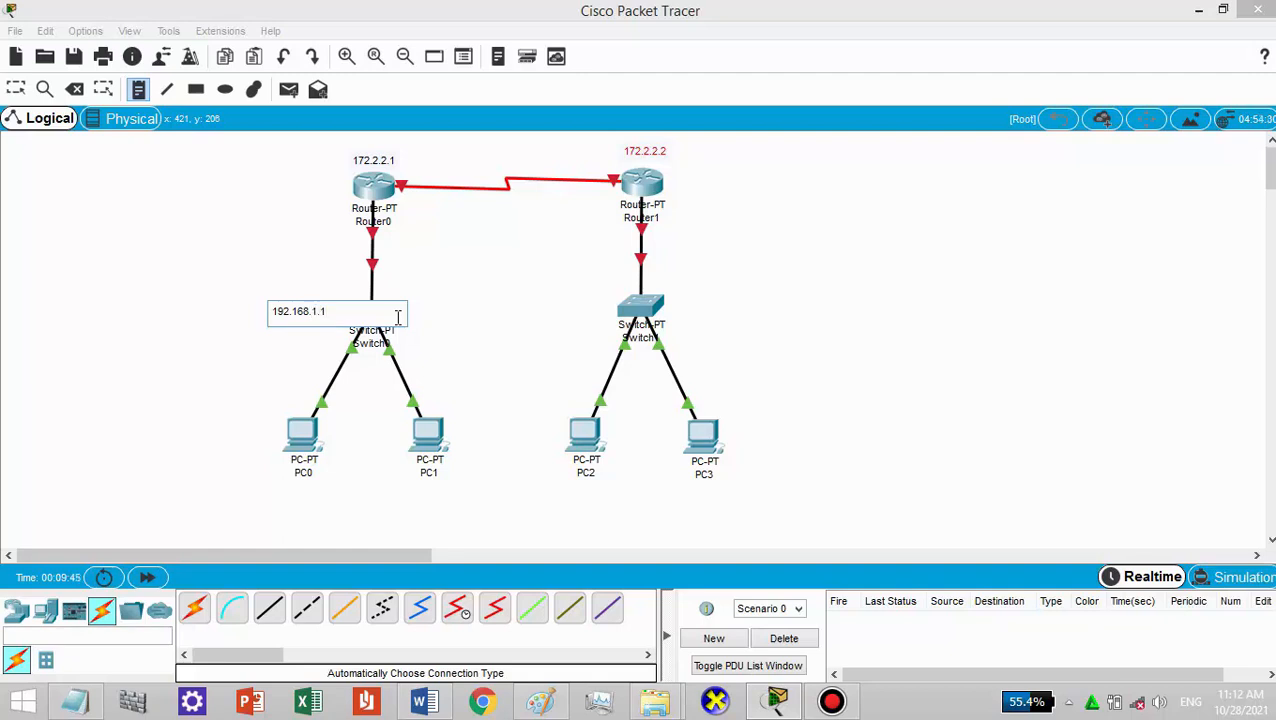
key("ctrl+a")
key("ctrl+c")
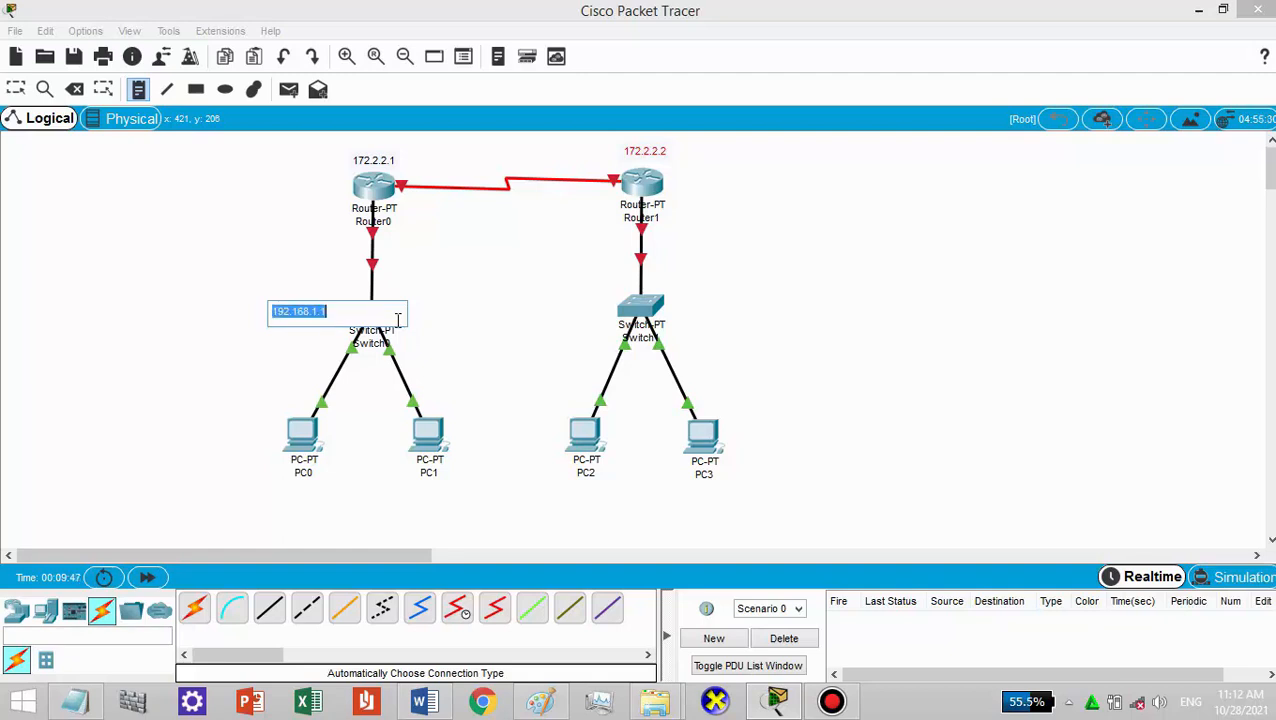
key("Escape")
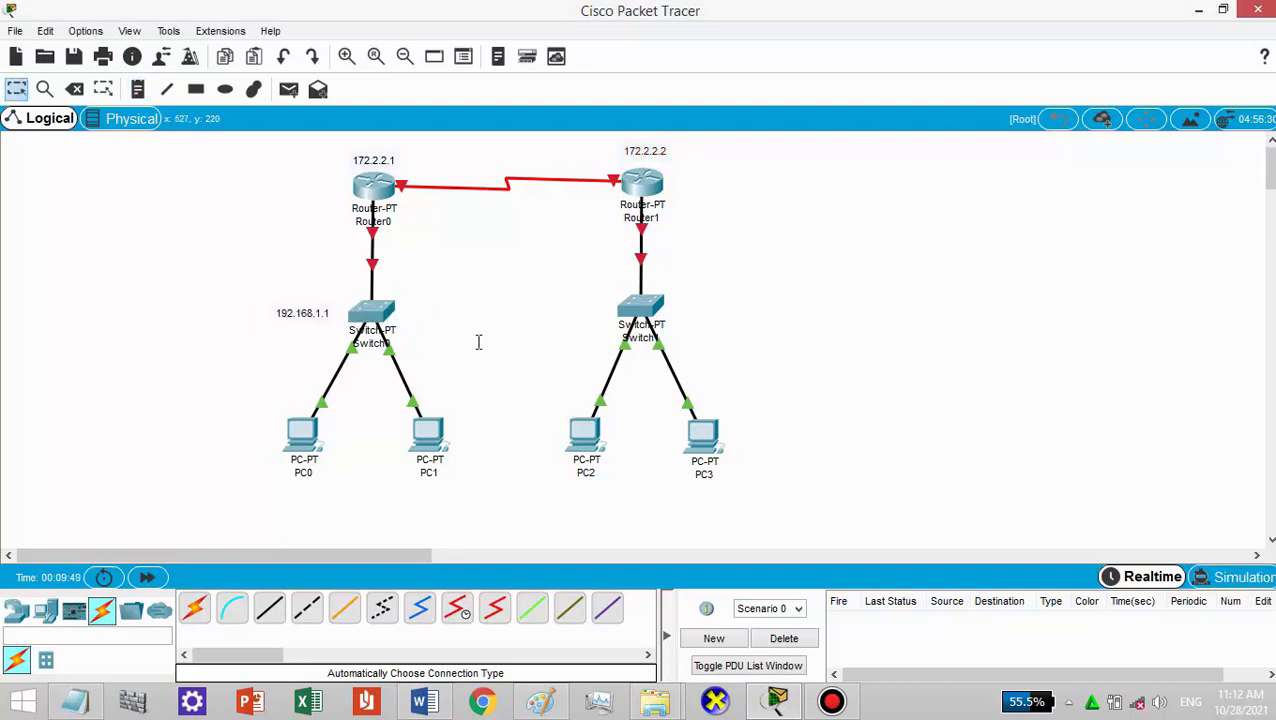
- Add a text note reading 192.168.2.1 just right of Switch1
left_click(138, 89)
left_click(677, 306)
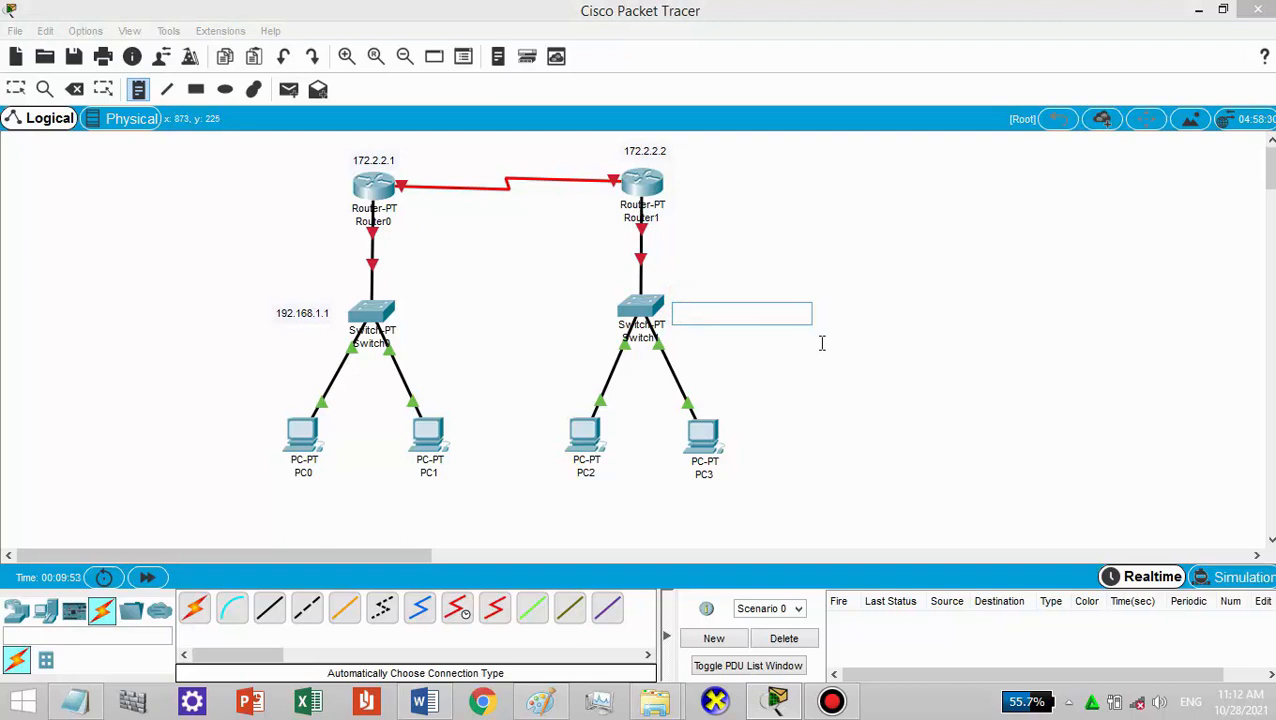
key("ctrl+v")
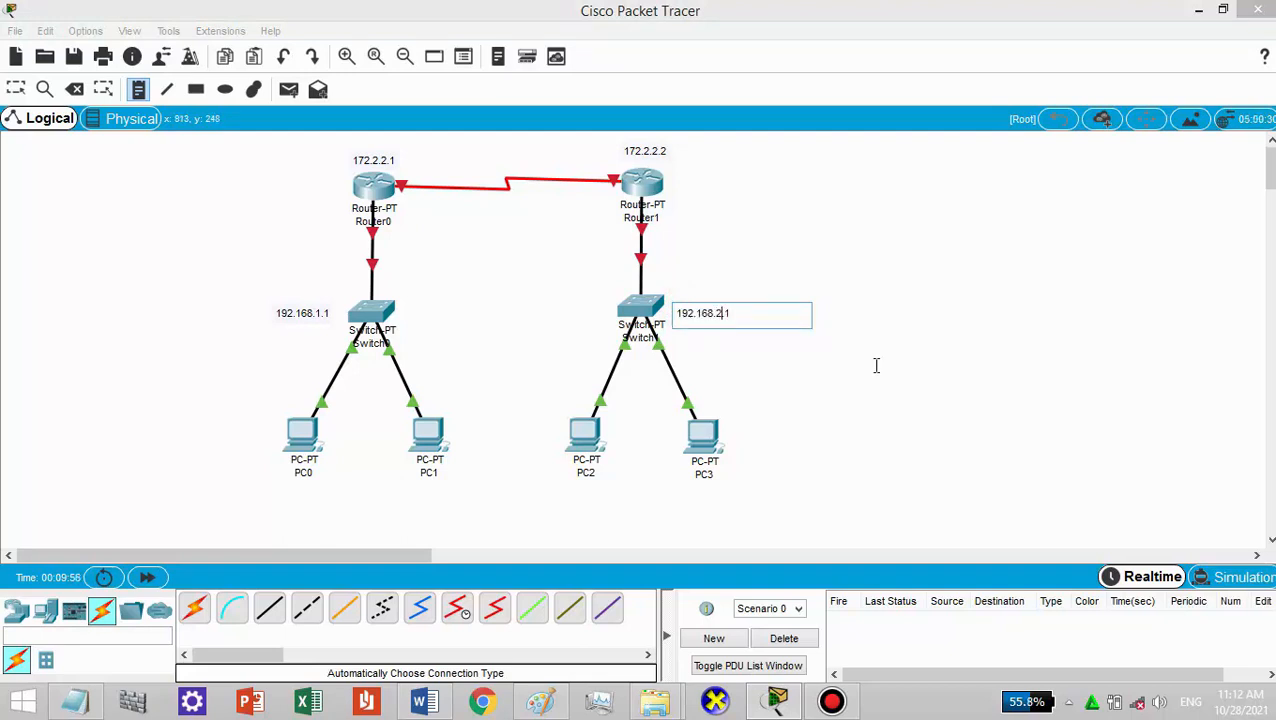
key("Escape")
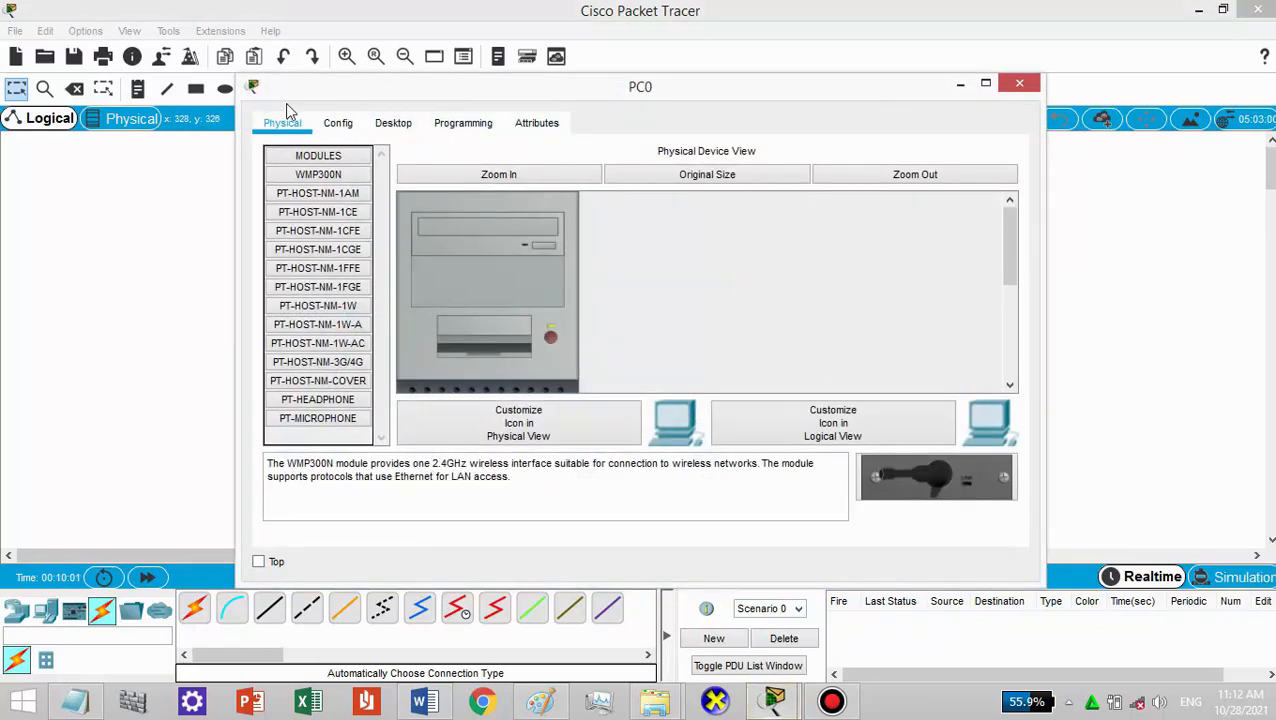
- Give PC0 the static IP address 192.168.1.2 with subnet mask 255.255.255.0
left_click(340, 122)
left_click(393, 122)
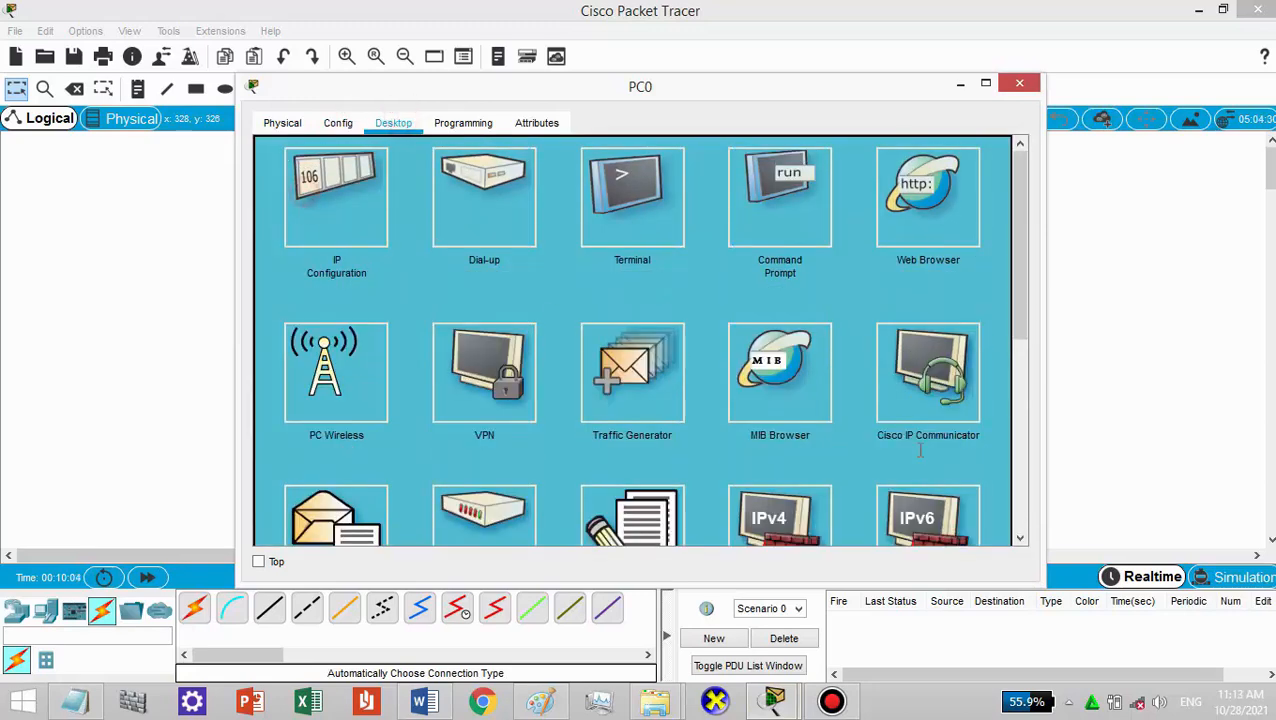
left_click(304, 197)
left_click(536, 170)
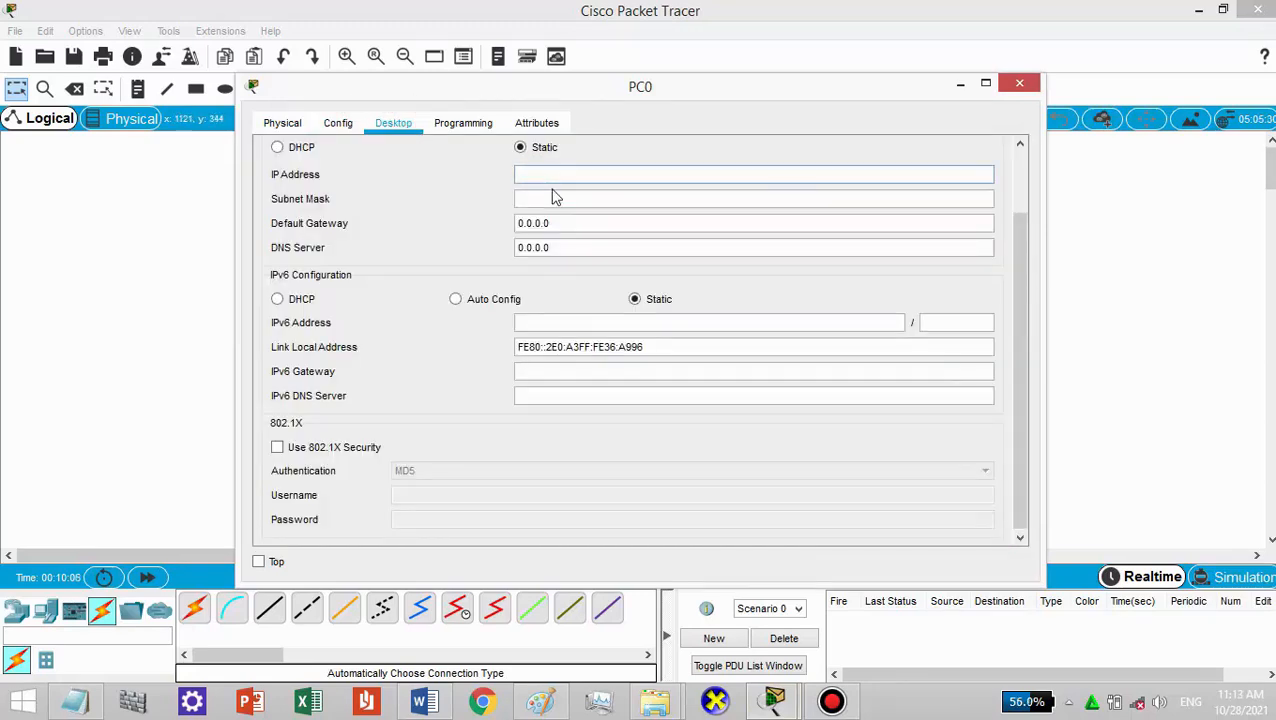
type("192.168.1.1")
left_click(550, 198)
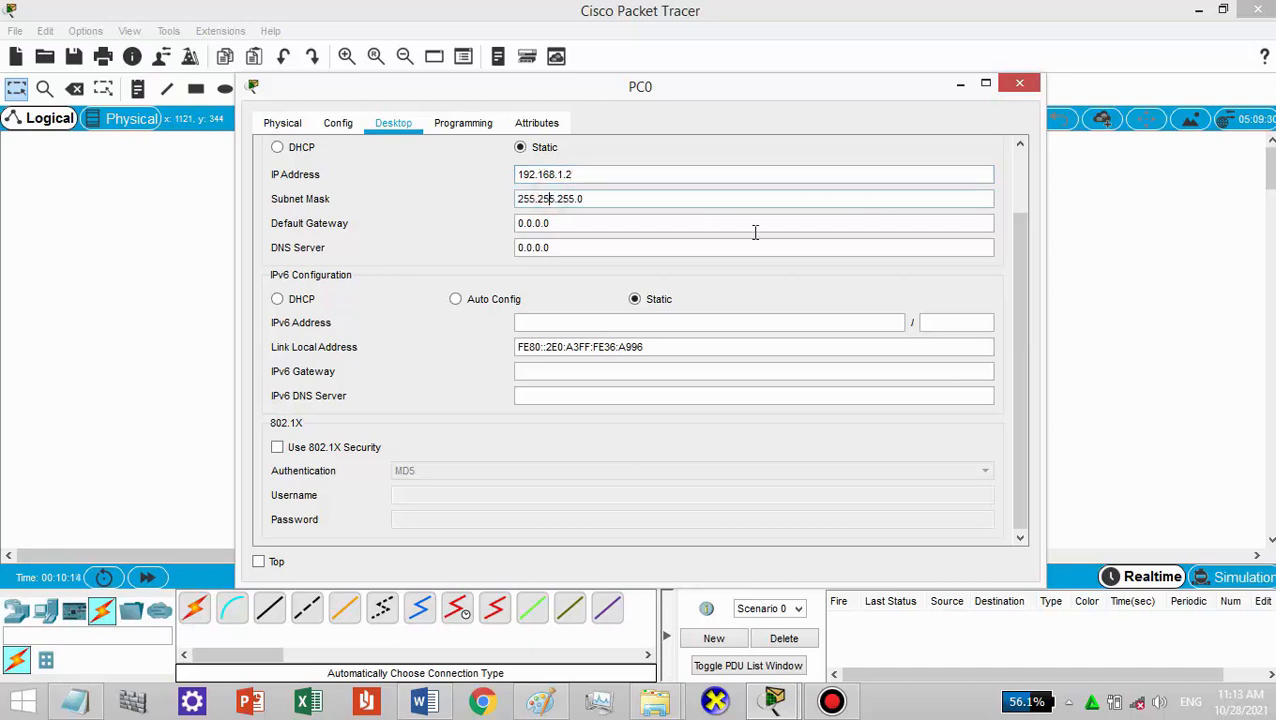
- Set PC0's default gateway to 192.168.1.1 and return to the network topology
left_click_drag(573, 221, 457, 209)
key("BackSpace")
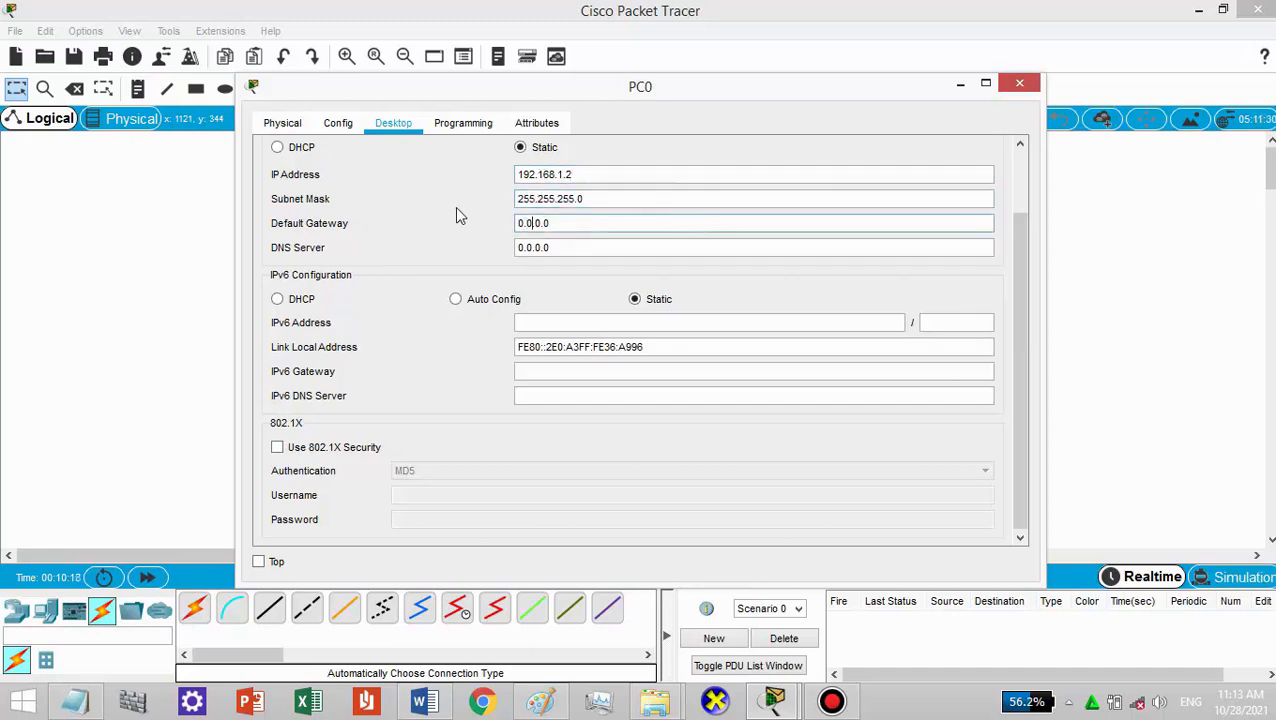
left_click(561, 223)
left_click_drag(473, 223, 470, 230)
type("192.168.1.1")
left_click(1019, 84)
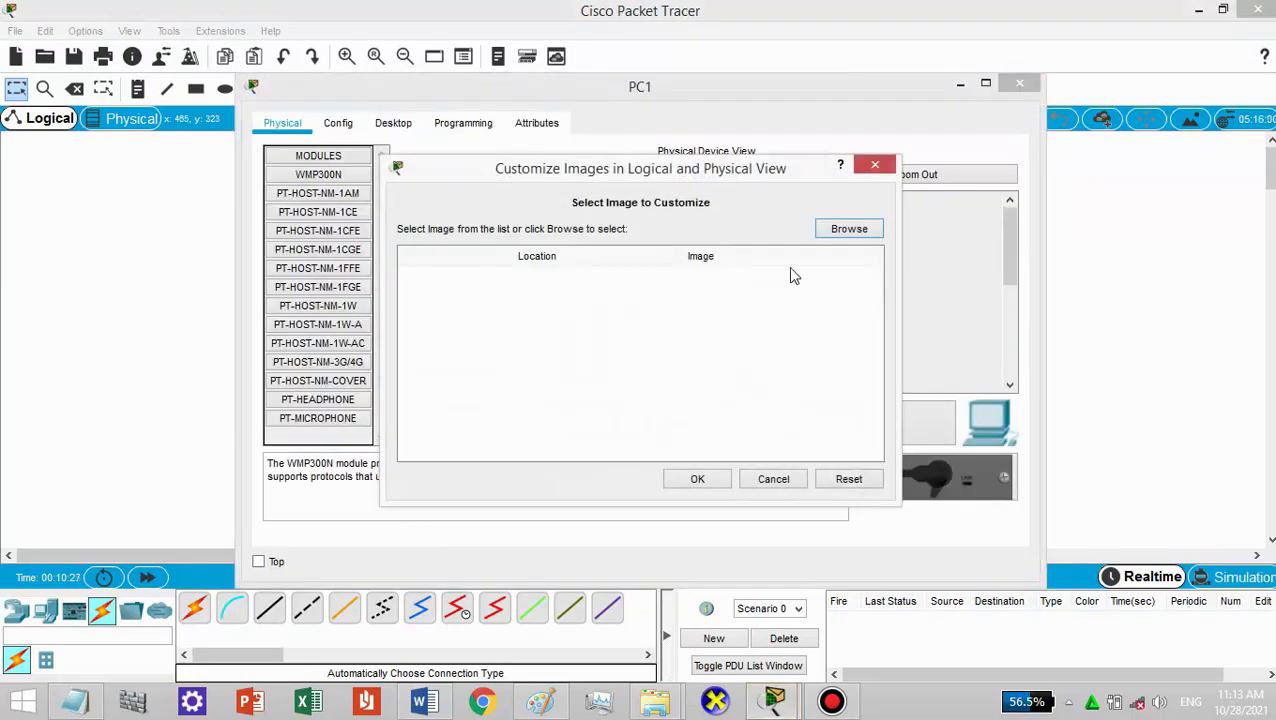
left_click(868, 170)
left_click(1008, 86)
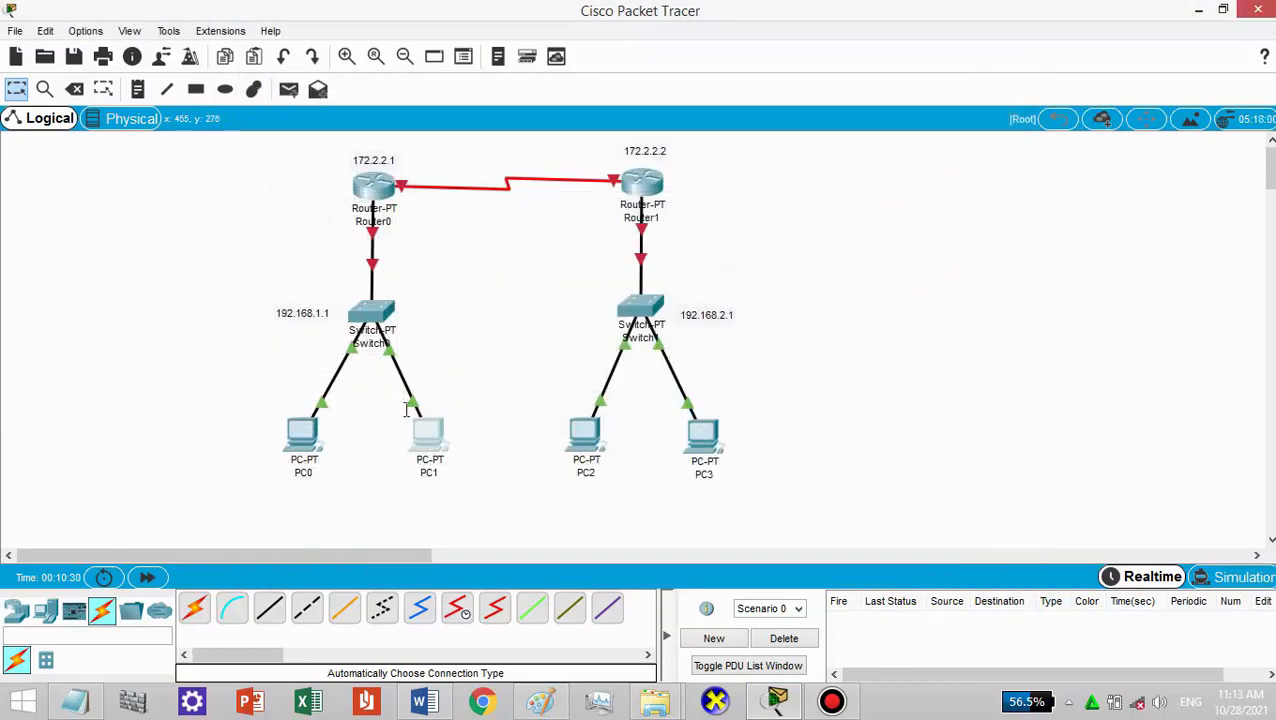
- Open PC1's device window and dismiss the image customization dialog
left_click(430, 450)
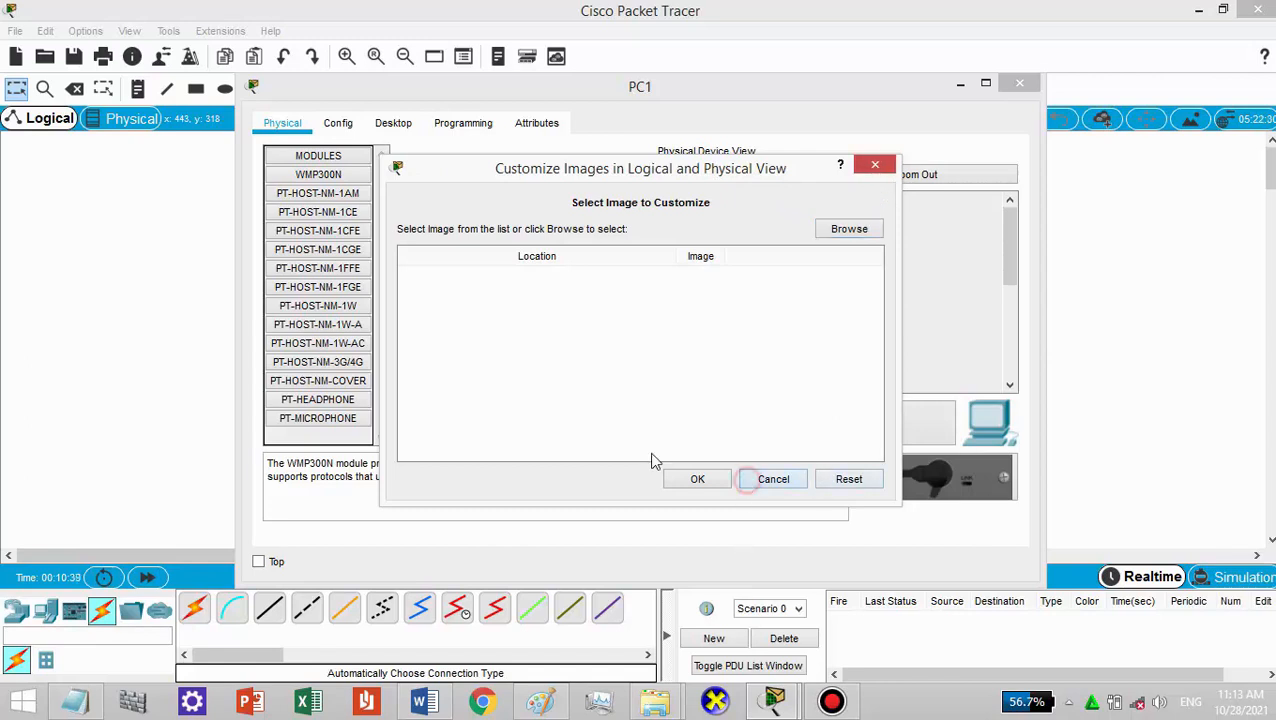
left_click(752, 482)
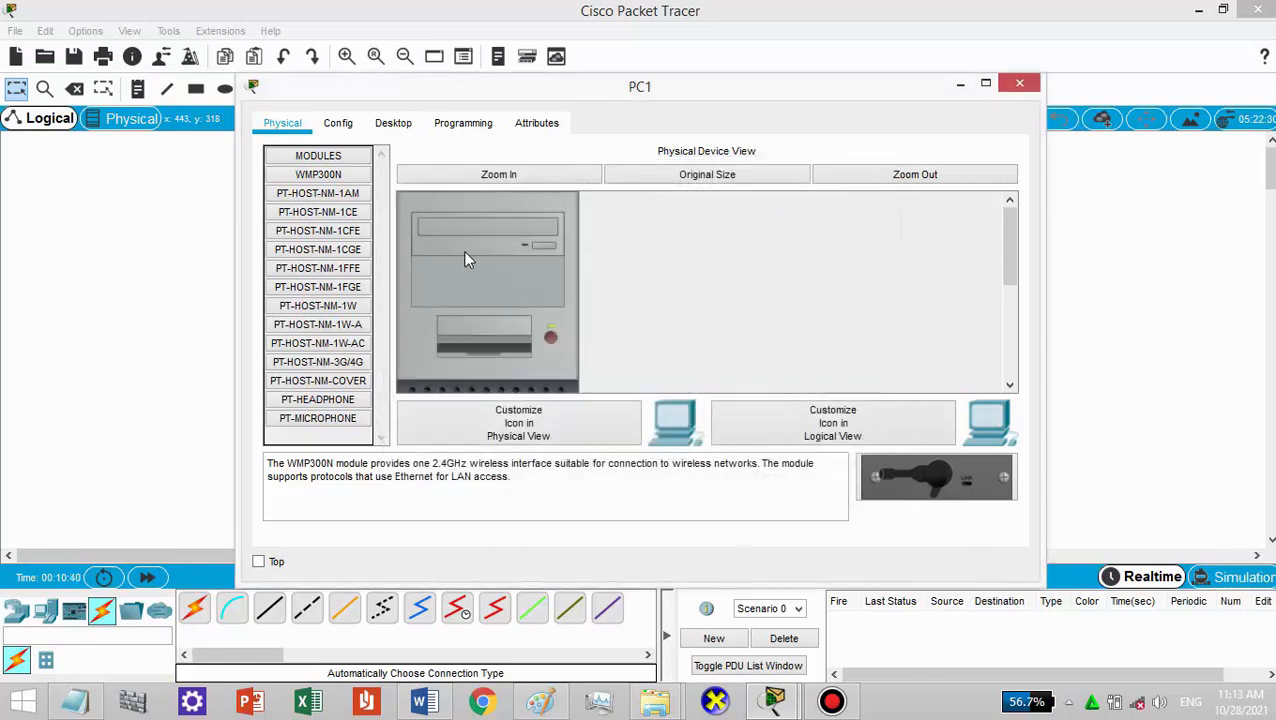
left_click(74, 700)
type("OHNKJBKJB")
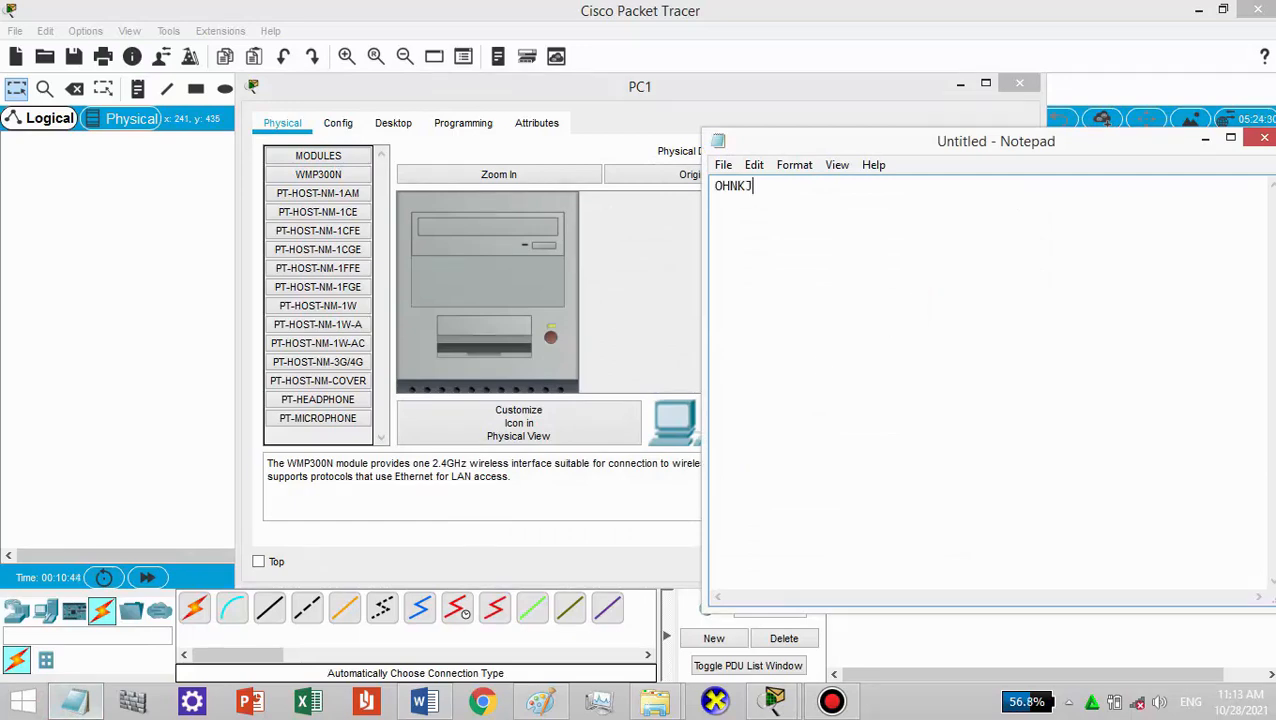
left_click(1202, 141)
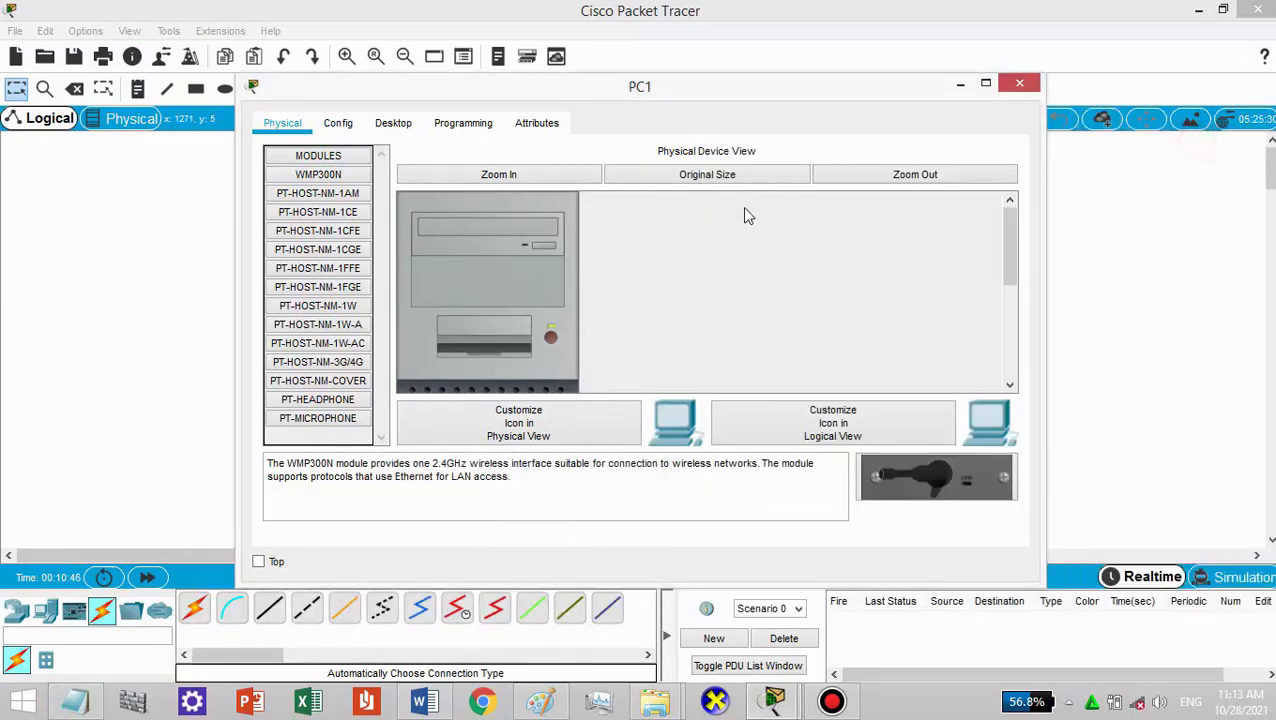
- Give PC1 the static IP address 192.168.1.3 with subnet mask 255.255.255.0
left_click(392, 124)
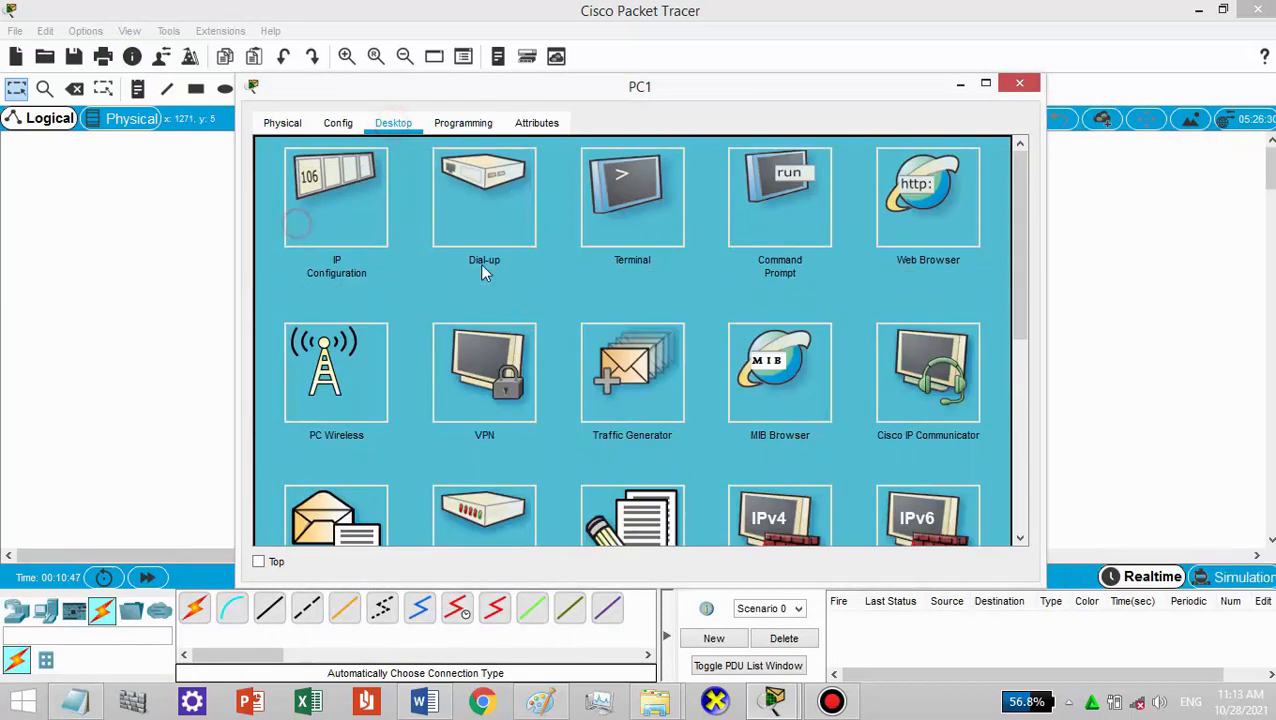
left_click(298, 222)
left_click(528, 171)
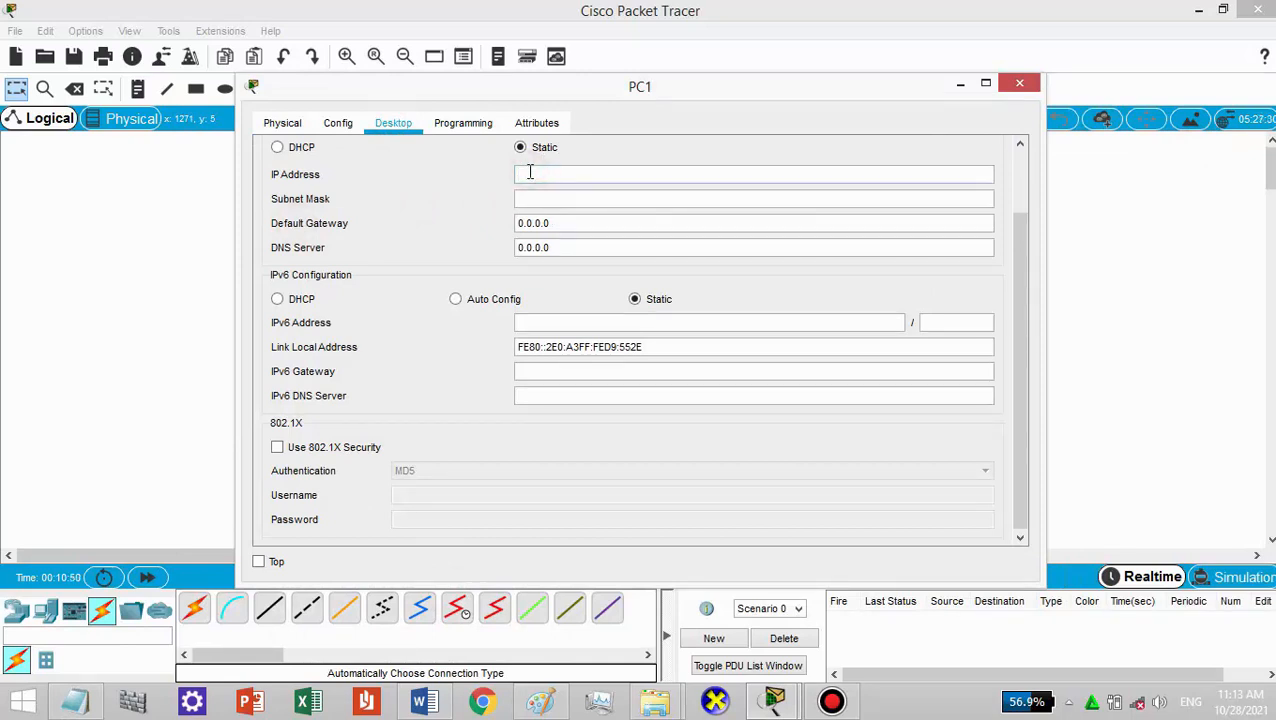
key("ctrl+v")
key("BackSpace")
type("3")
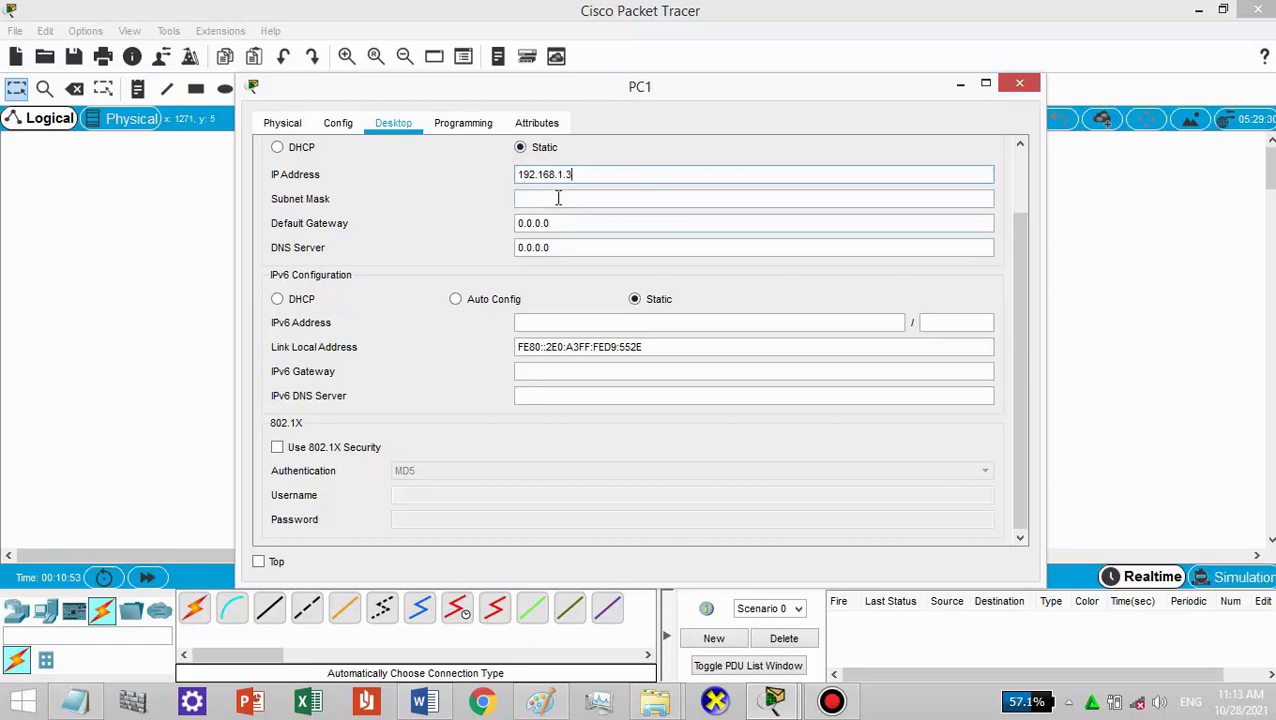
key("Return")
- Set PC1's default gateway to 192.168.1.1 and close its device window
left_click_drag(570, 222, 517, 222)
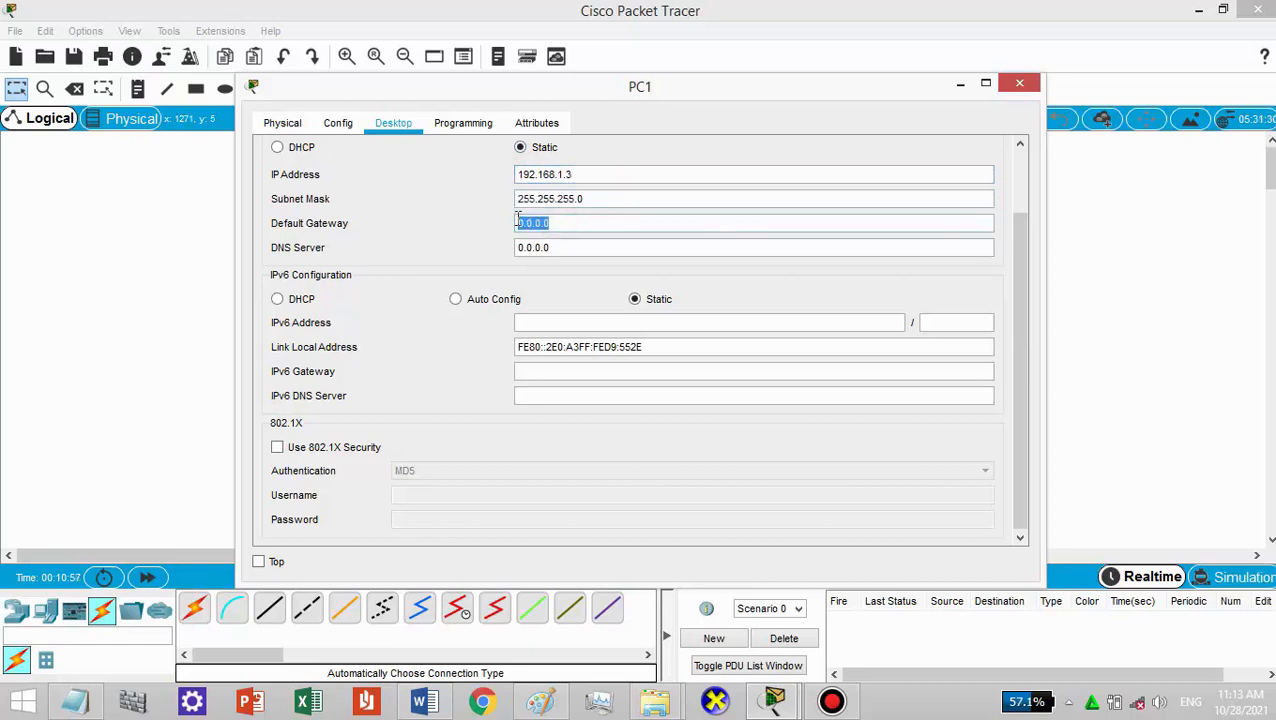
type("192.168.1.1")
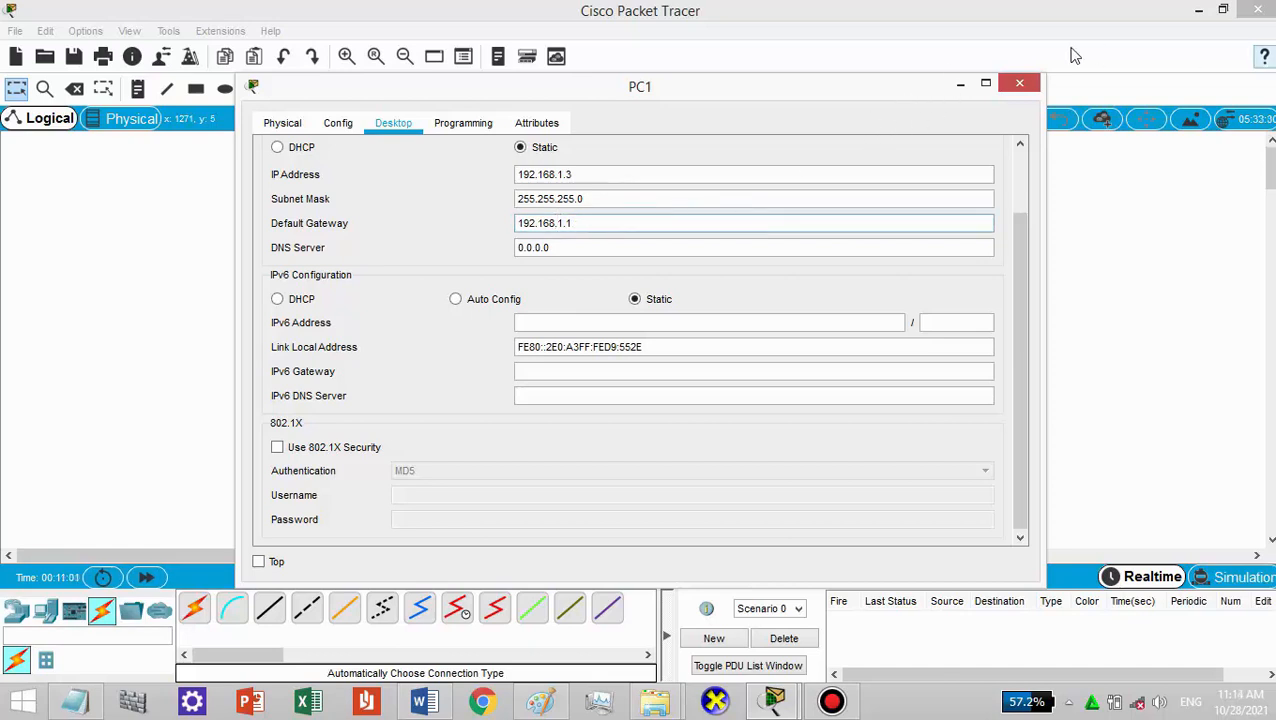
left_click(1019, 83)
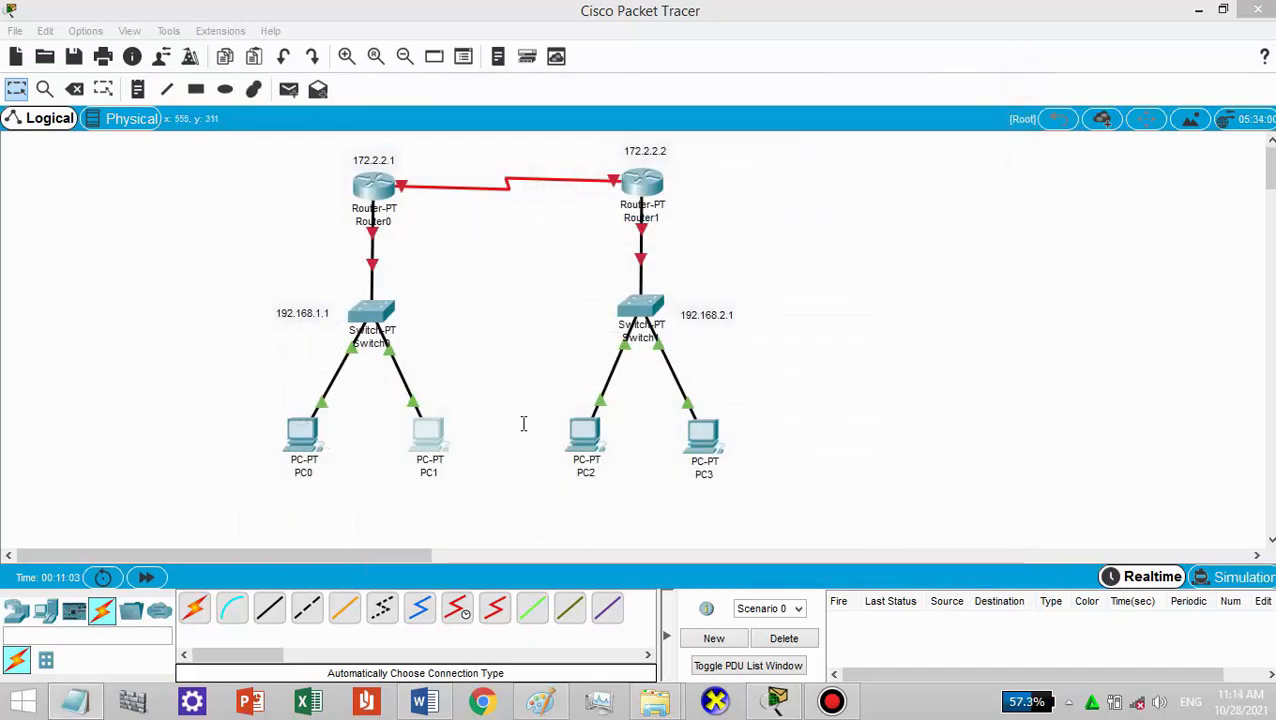
- Open PC2's device window and dismiss the image customization dialog
left_click(585, 437)
left_click(617, 440)
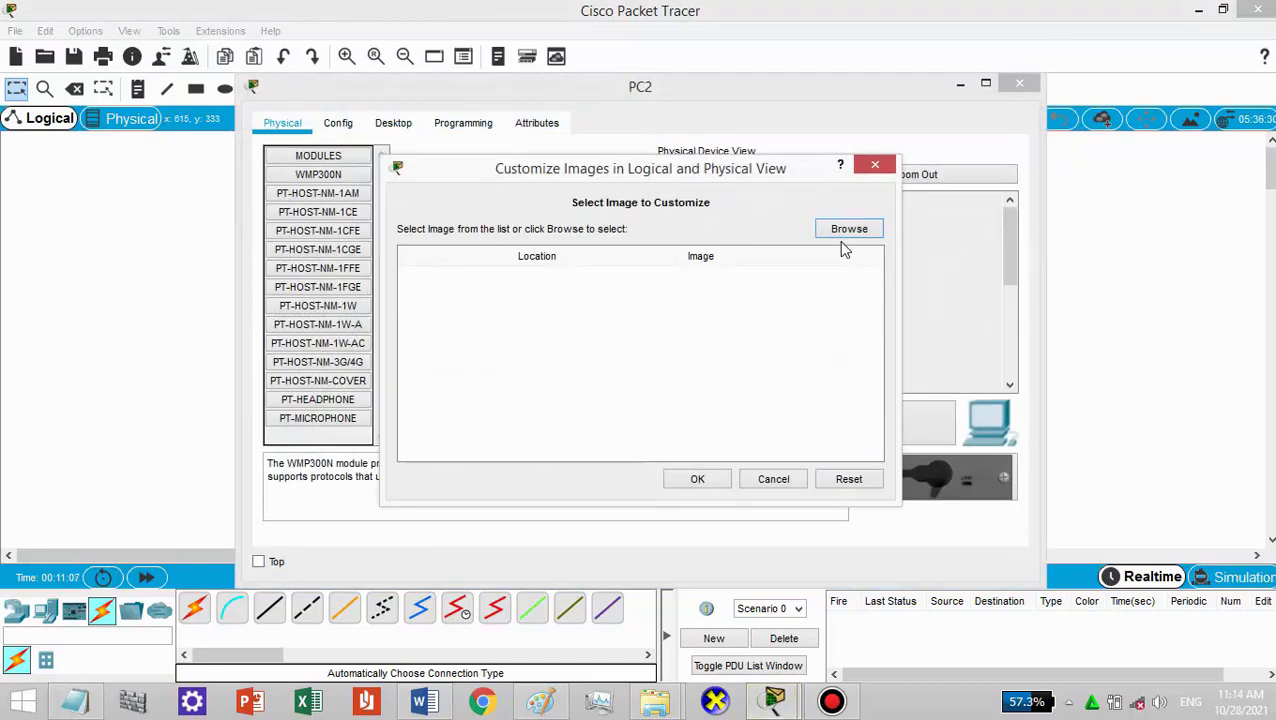
left_click_drag(623, 181, 808, 201)
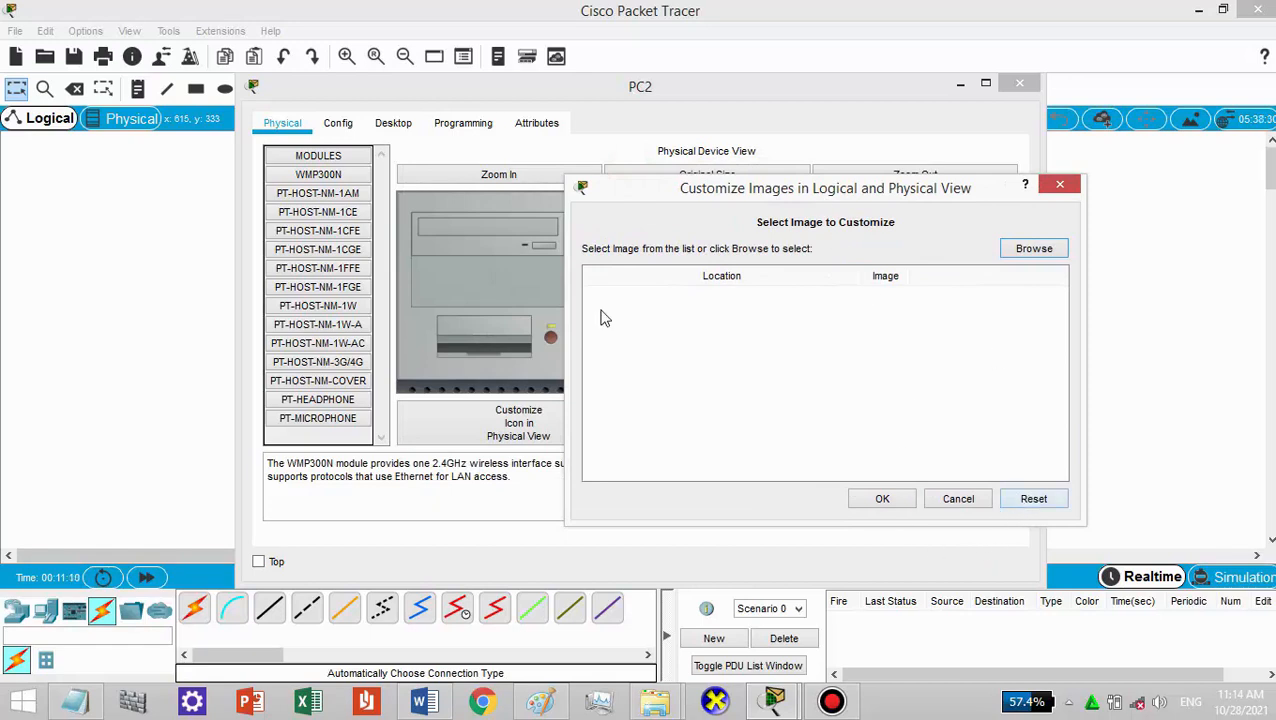
key("Escape")
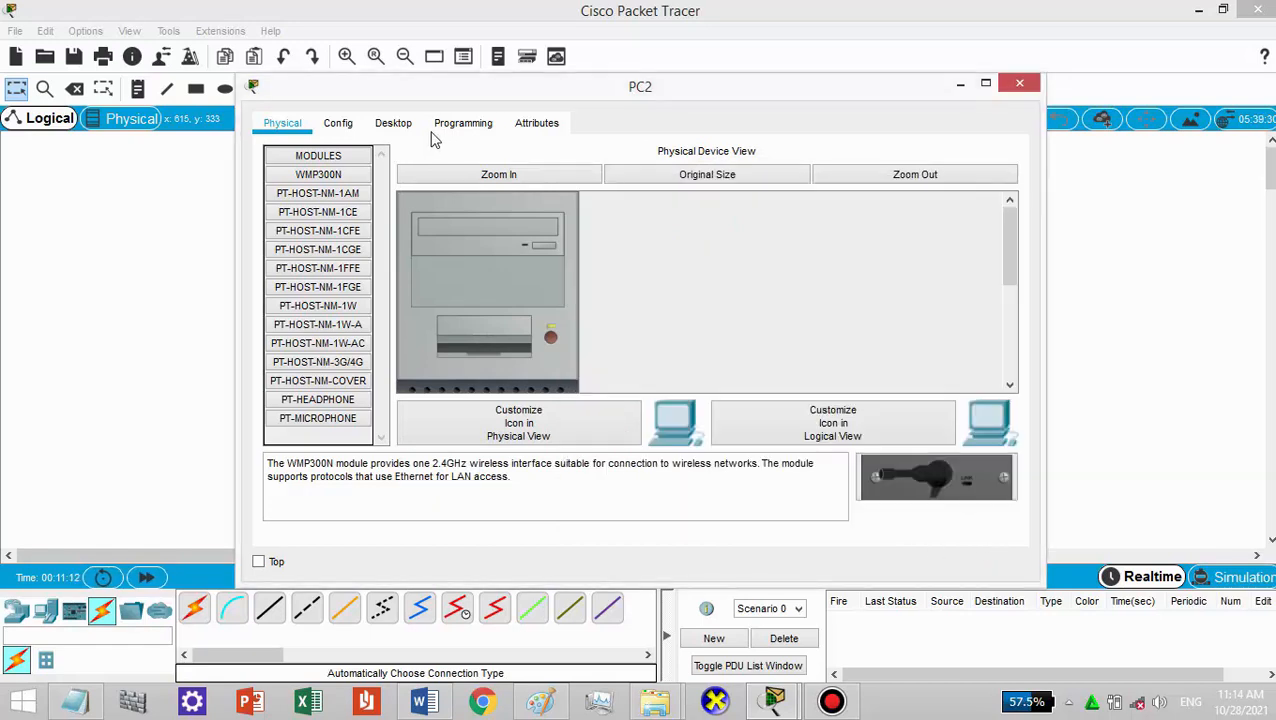
- Give PC2 the static IP address 192.168.2.2 with subnet mask 255.255.255.0
left_click(393, 122)
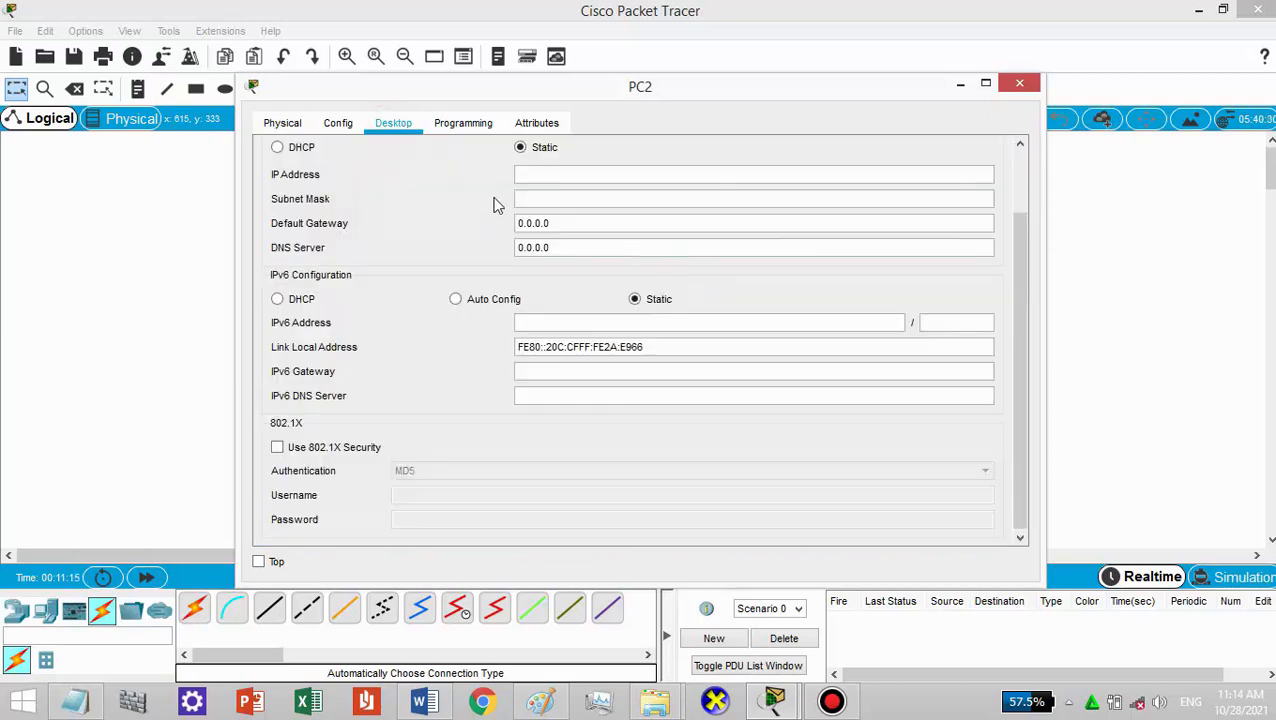
left_click(545, 170)
type("192.168.1.1")
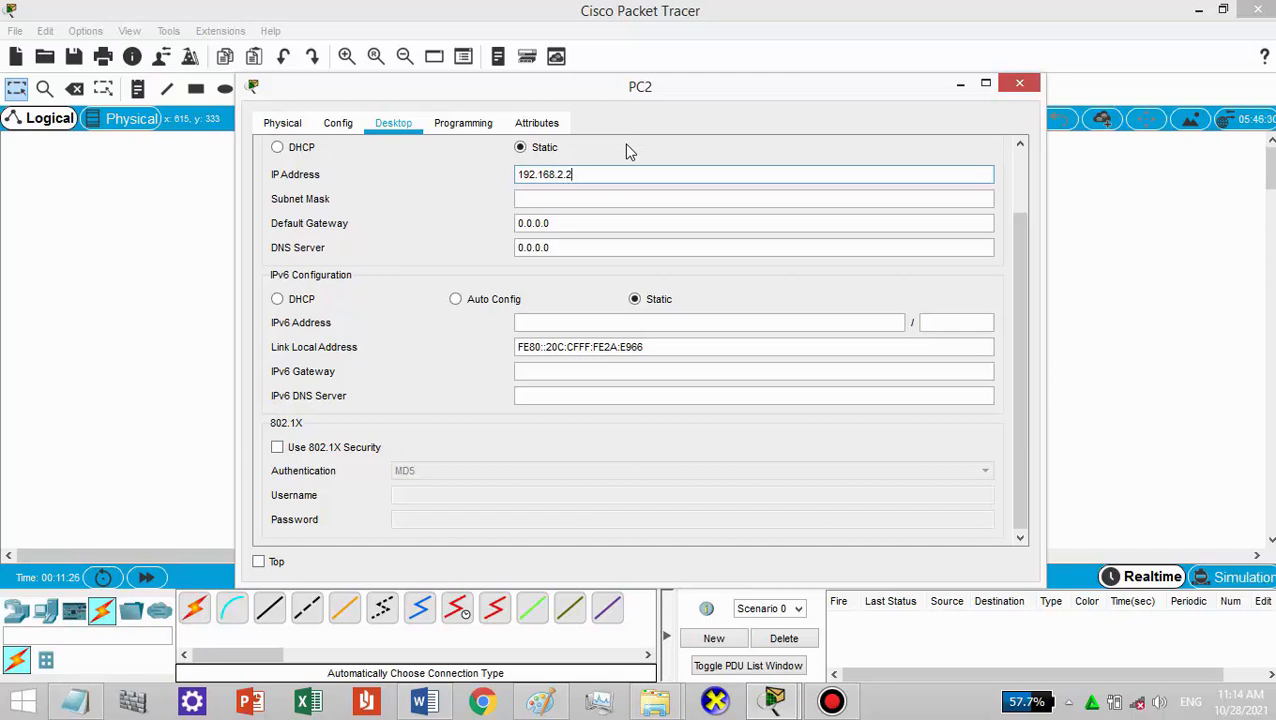
- Set PC2's default gateway to 192.168.2.1 and close its device window
left_click(586, 222)
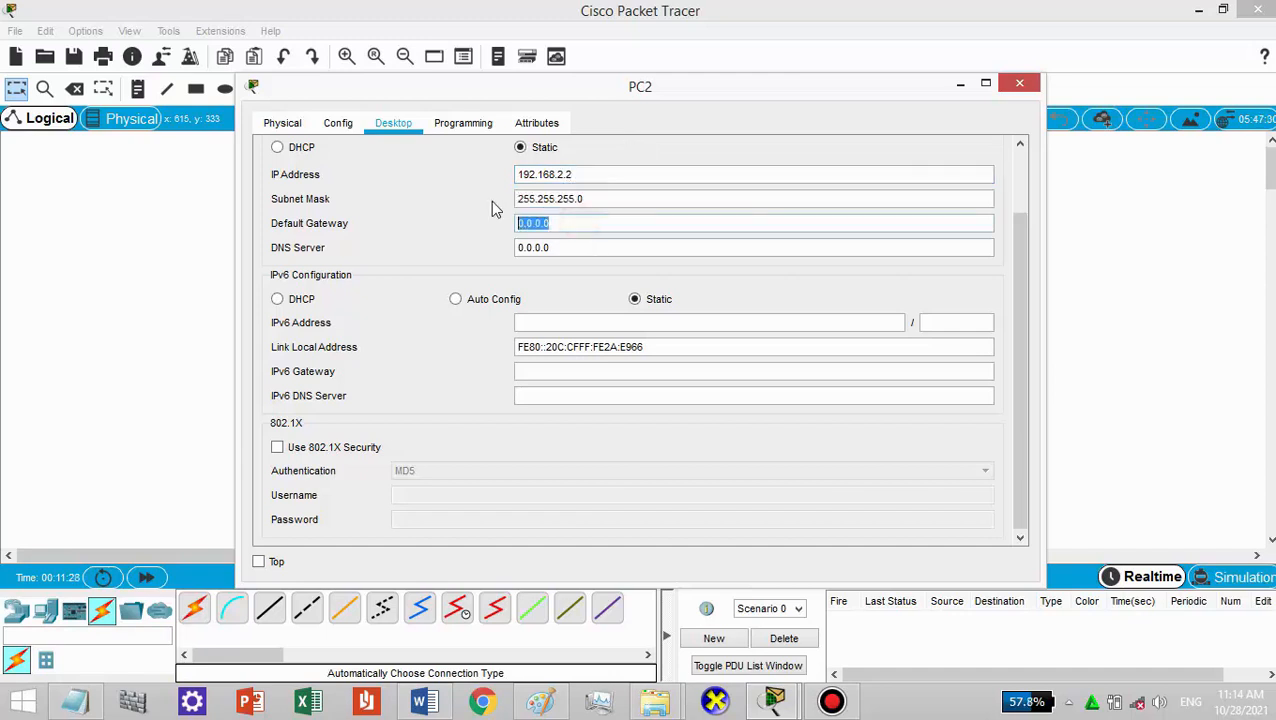
type("192.168.1.1")
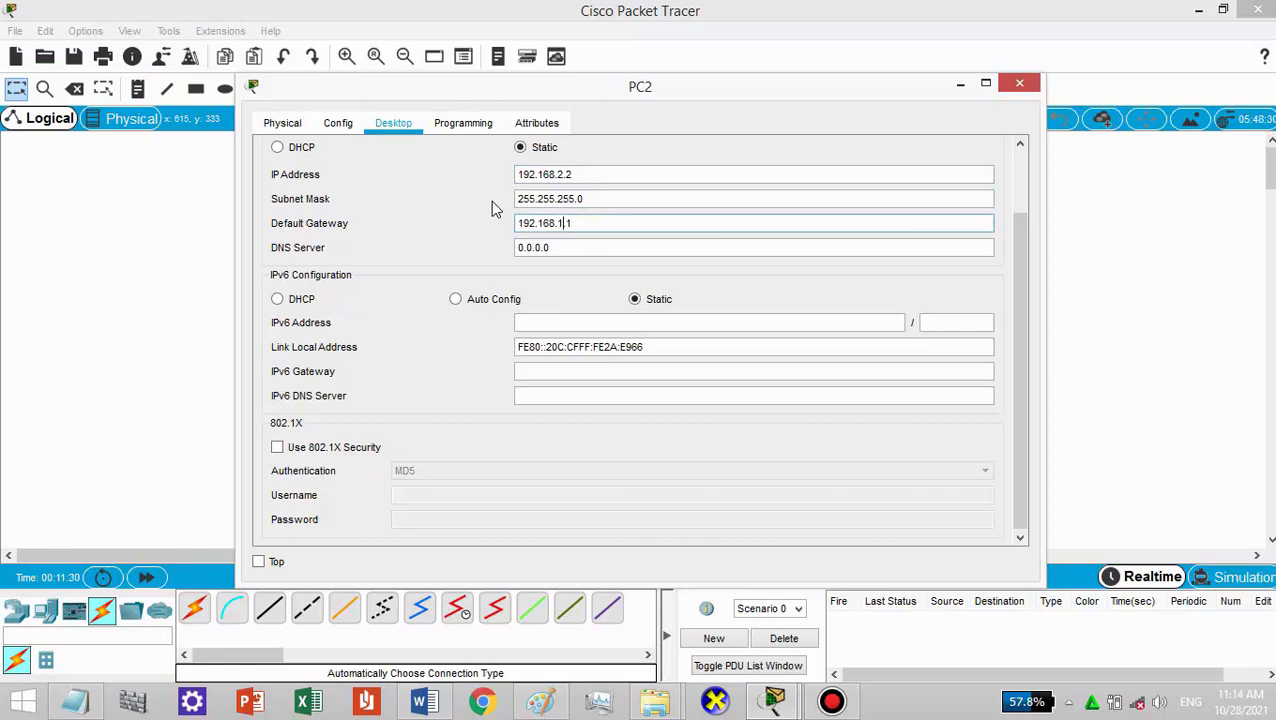
key("BackSpace")
type("2")
left_click(1019, 83)
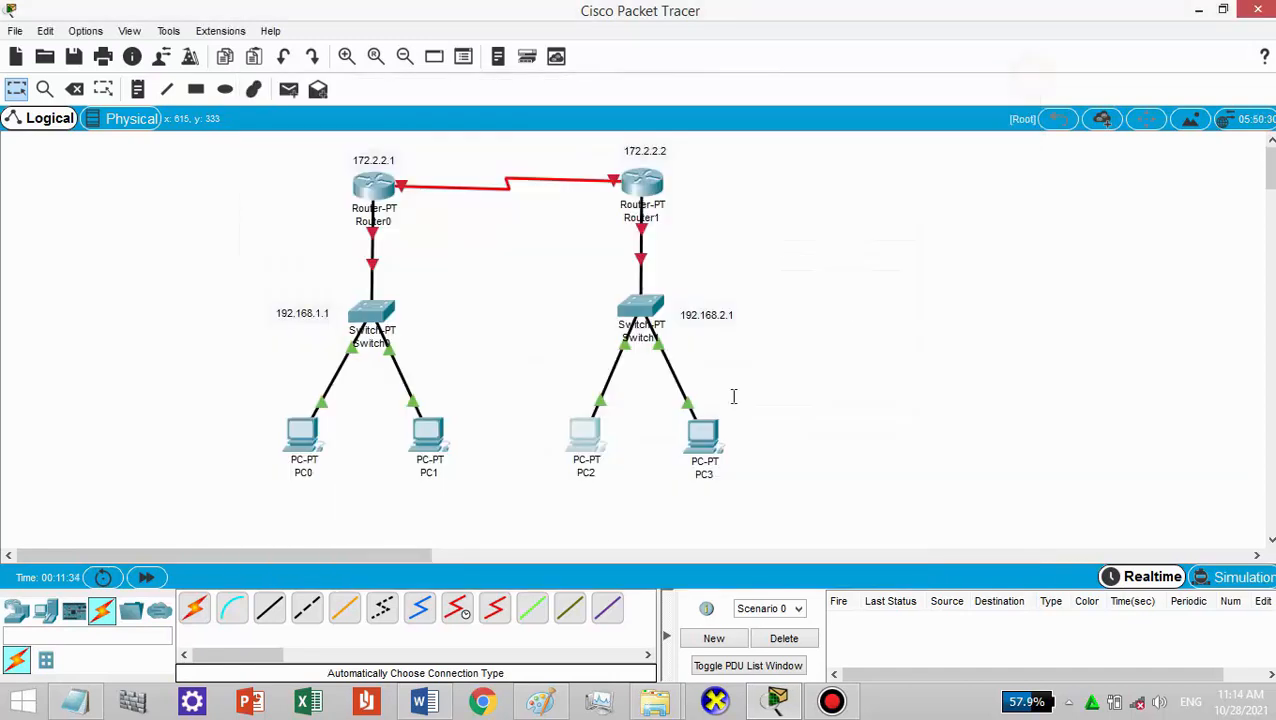
- Give PC3 the static IP address 192.168.2.3 with subnet mask 255.255.255.0
left_click(707, 430)
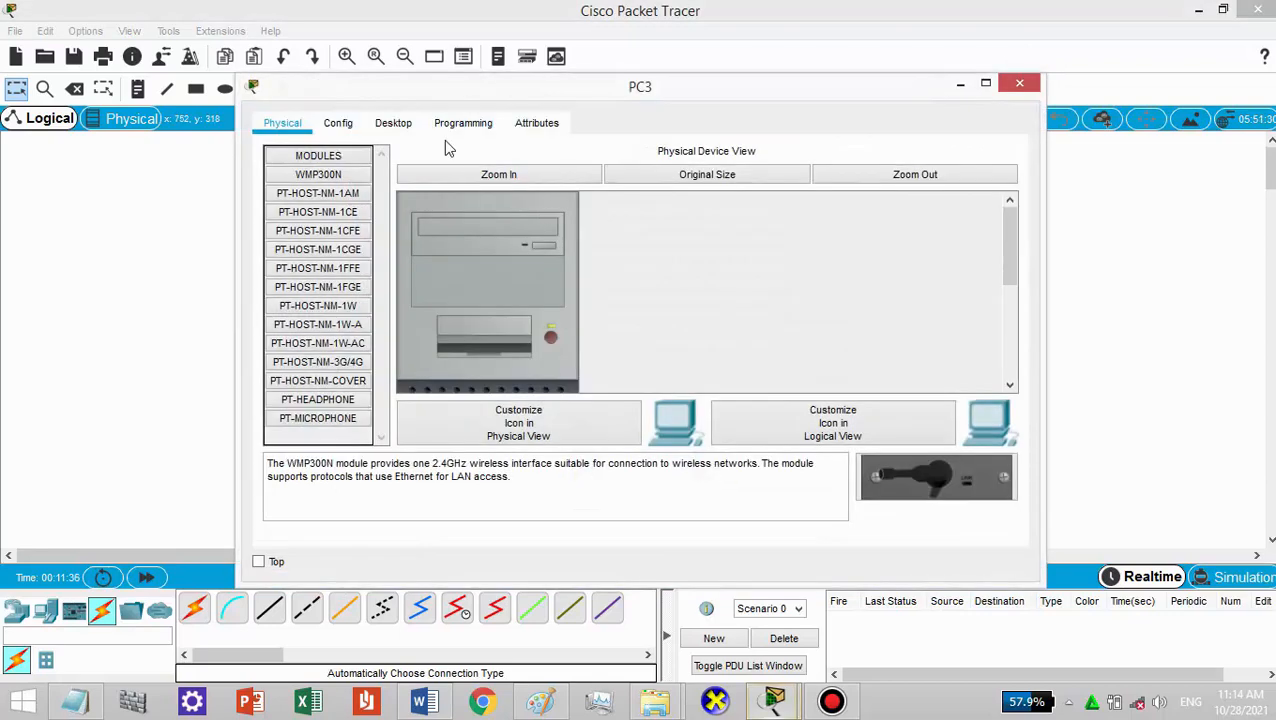
left_click(350, 124)
left_click(393, 122)
left_click(326, 199)
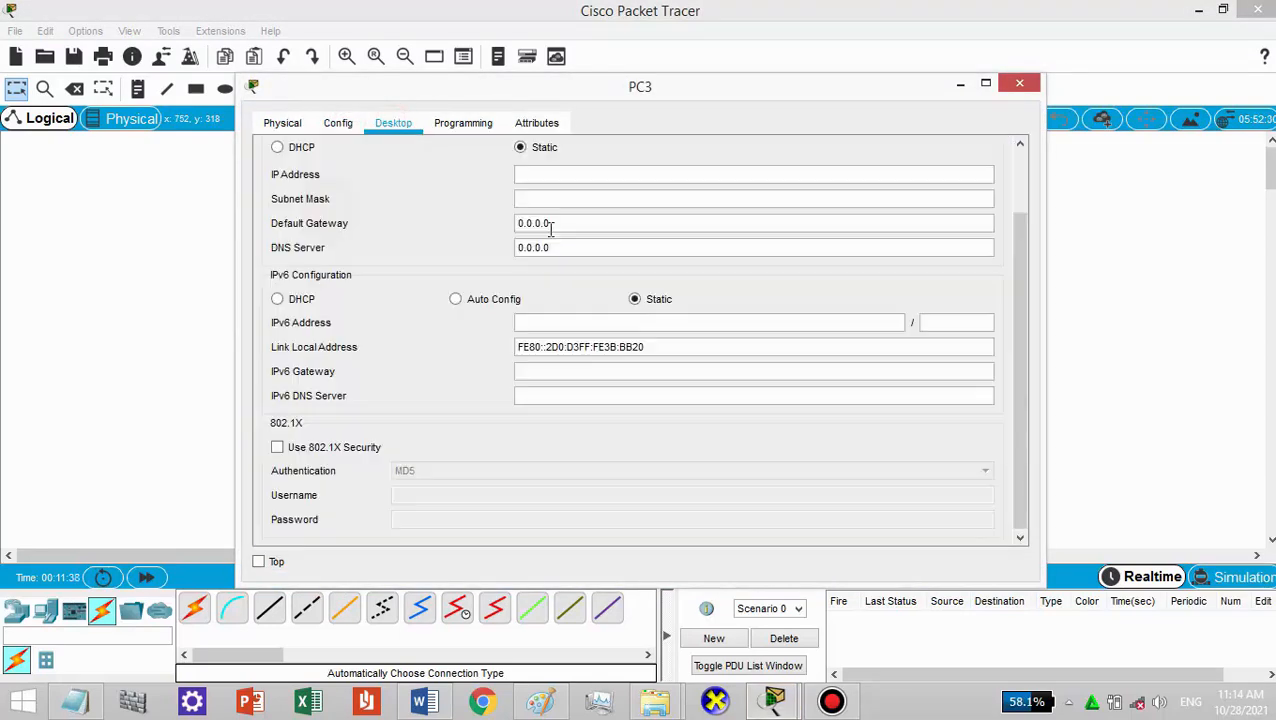
left_click(566, 171)
type("192.168.1.1")
key("BackSpace")
key("BackSpace")
key("BackSpace")
type("2.3")
left_click(531, 196)
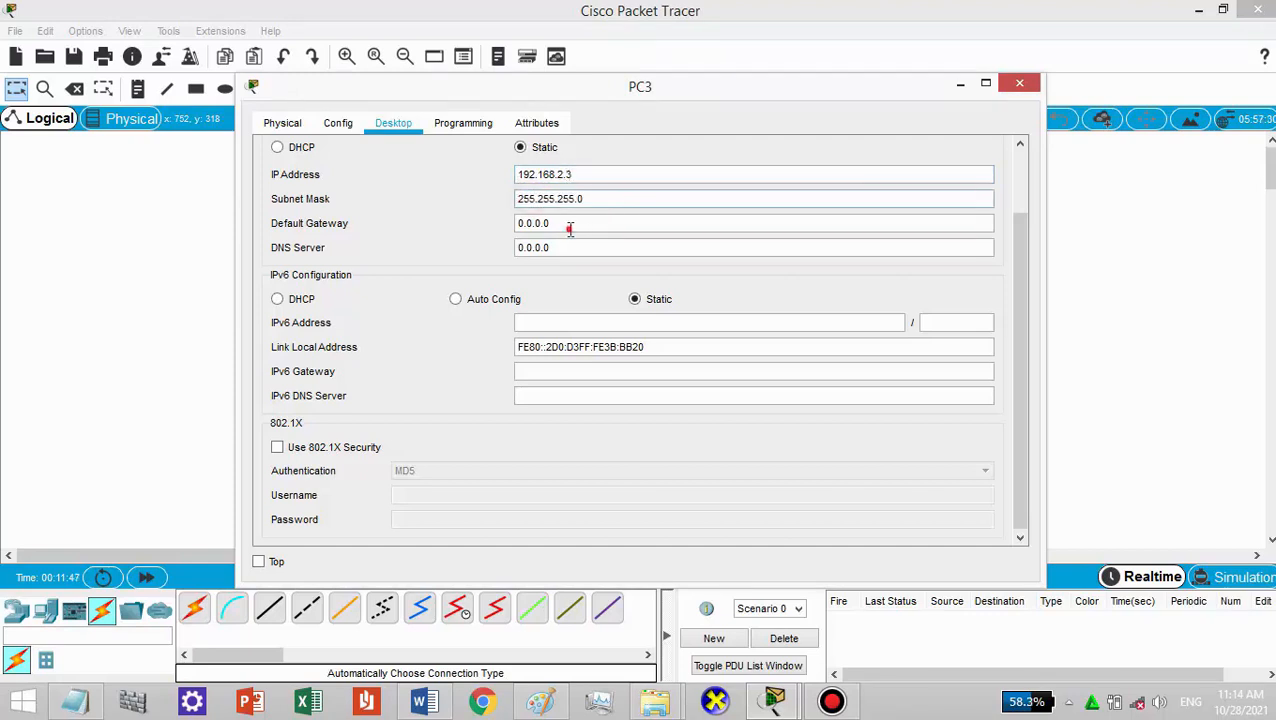
- Set PC3's default gateway to 192.168.2.1 and return to the network topology
left_click(568, 228)
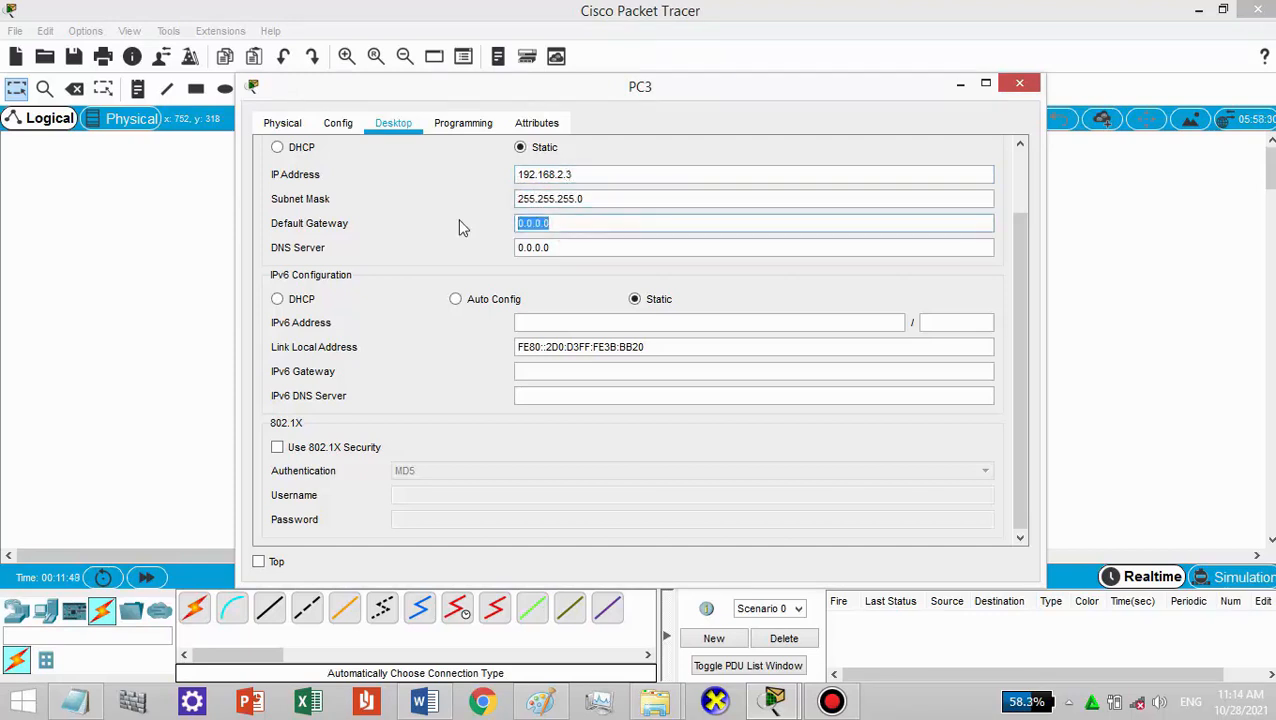
type("192.168.1.1")
key("Left")
key("BackSpace")
type("2")
left_click(1020, 80)
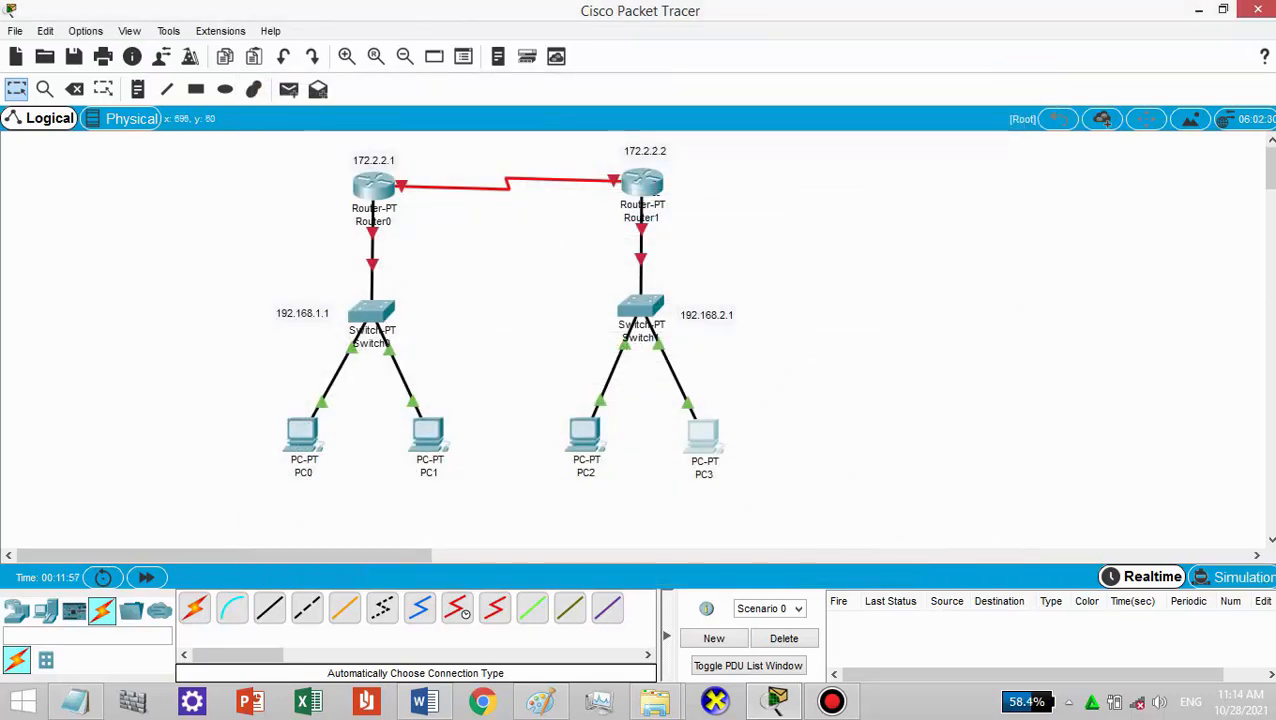
- Configure Router1's FastEthernet0/0 interface with IP address 192.168.2.1 and subnet mask 255.255.255.0, and switch the port on
left_click(641, 182)
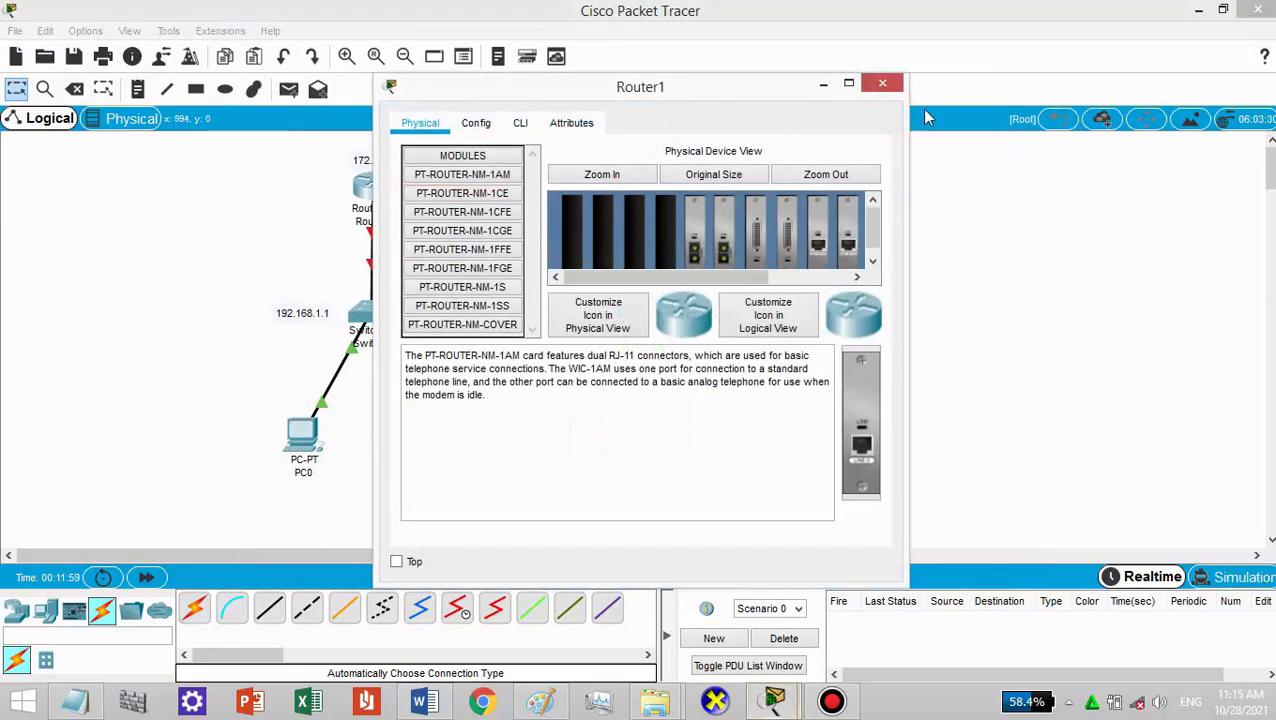
left_click_drag(823, 98, 1198, 63)
left_click(852, 88)
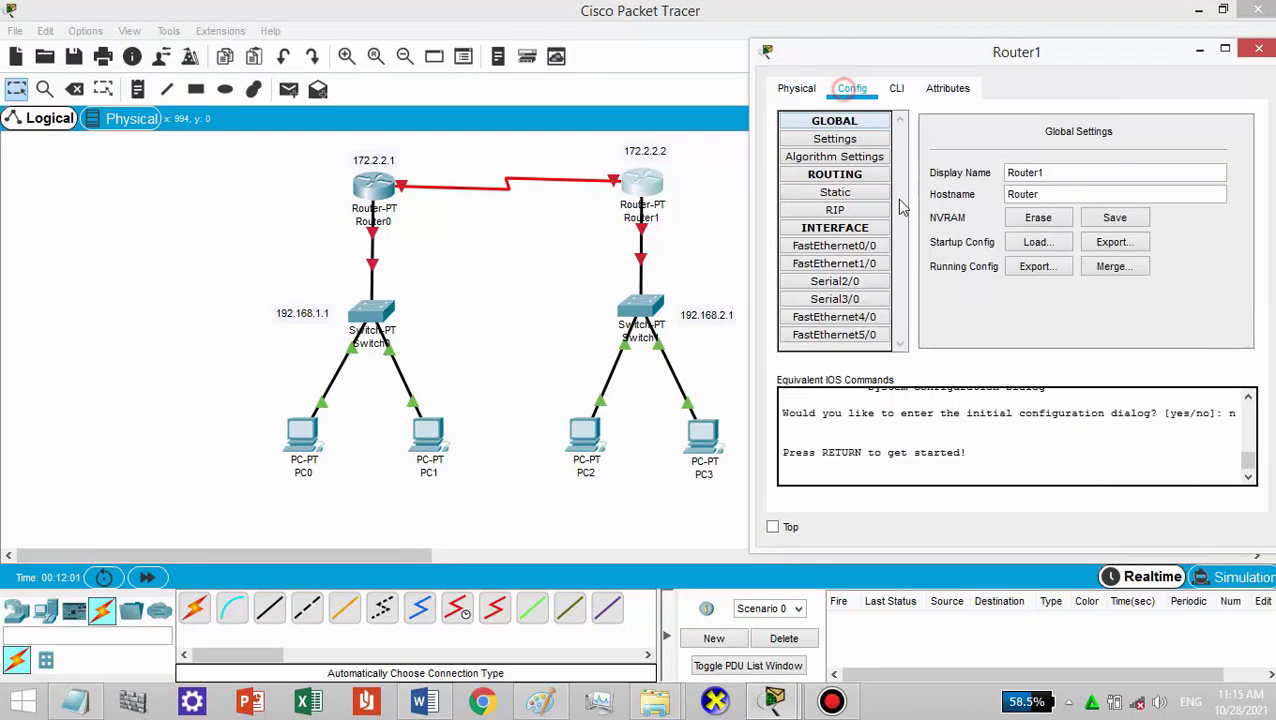
left_click(843, 250)
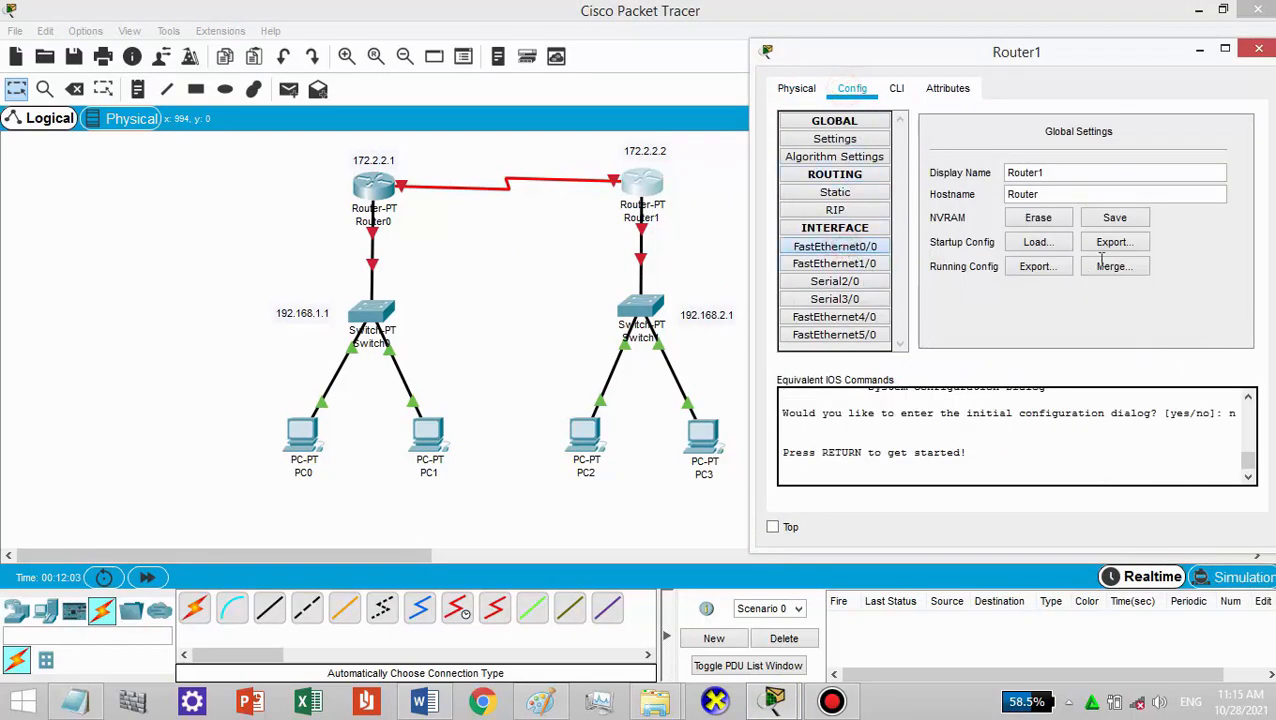
left_click(1130, 236)
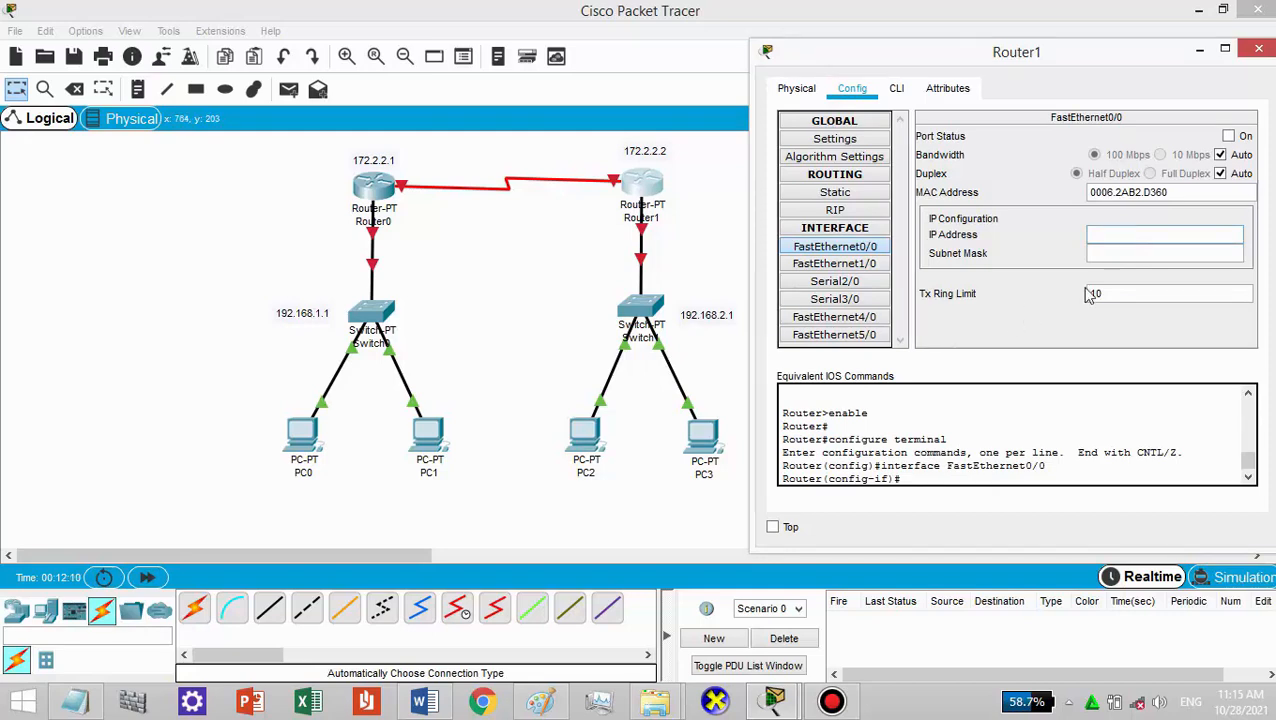
type("192.168.1.1")
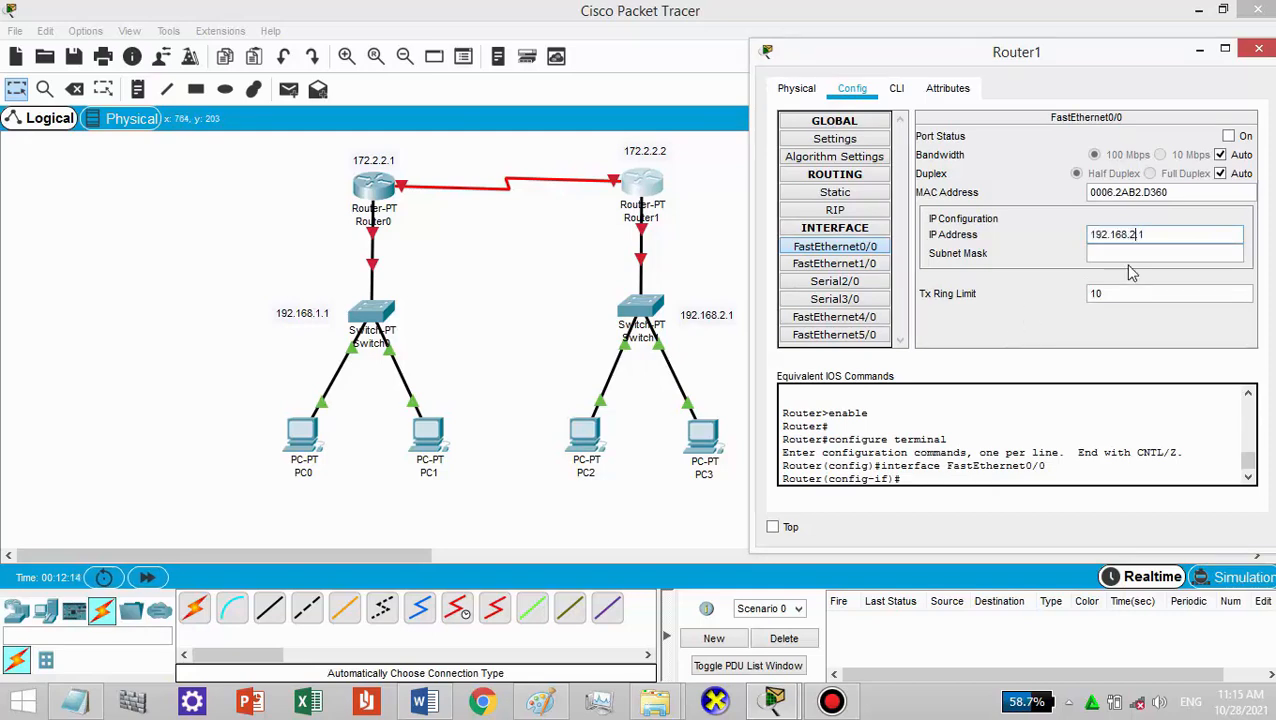
key("Return")
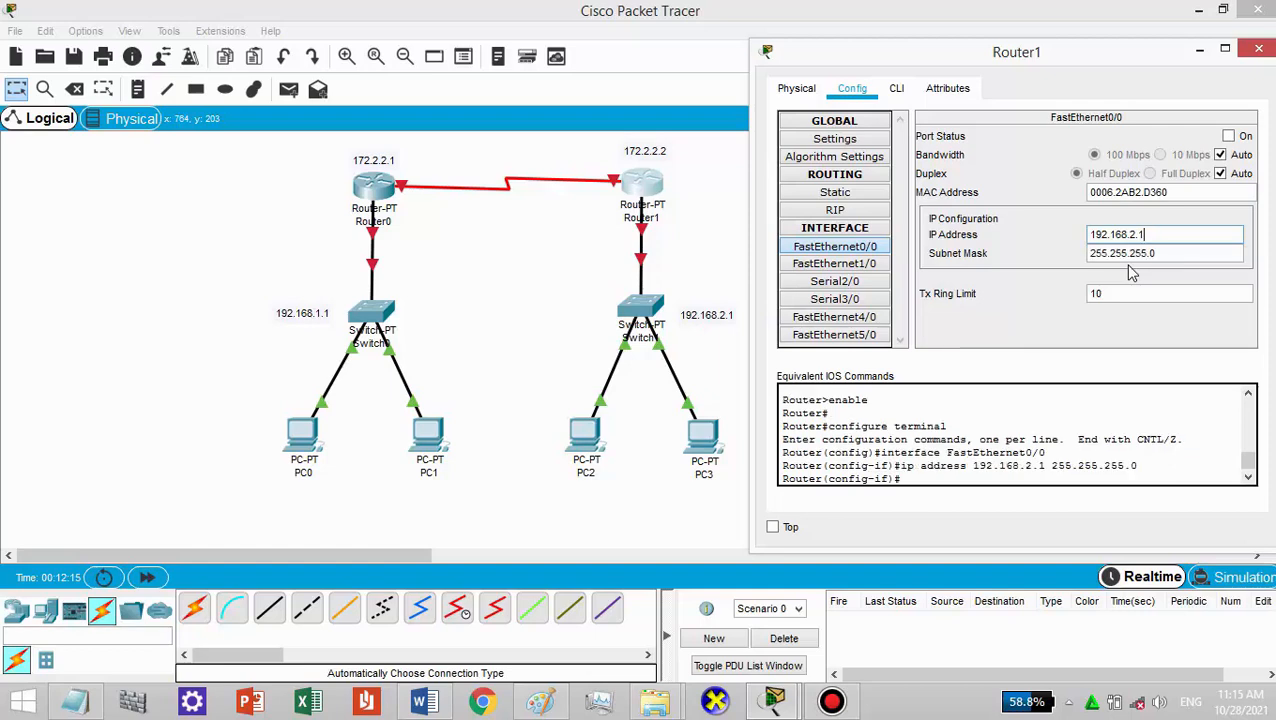
left_click(1228, 137)
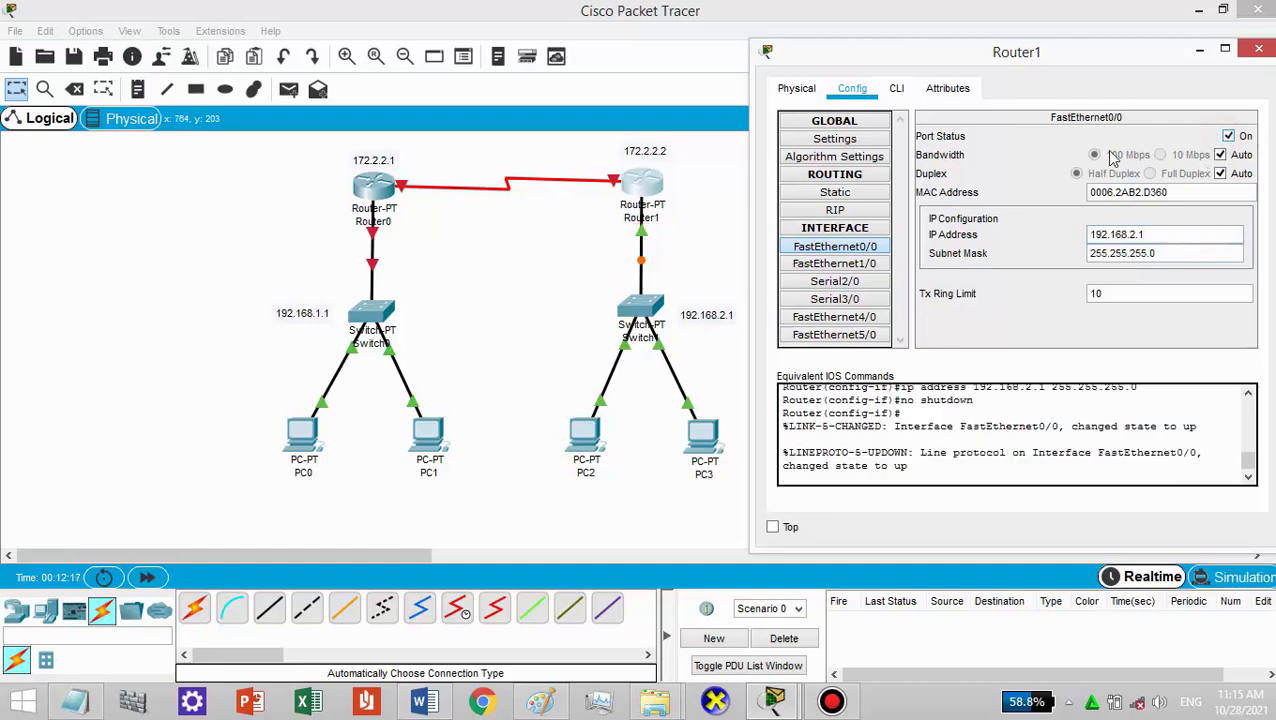
- Configure Router1's Serial2/0 interface with IP address 172.2.2.2 and subnet mask 255.255.0.0, and switch the port on
left_click(858, 283)
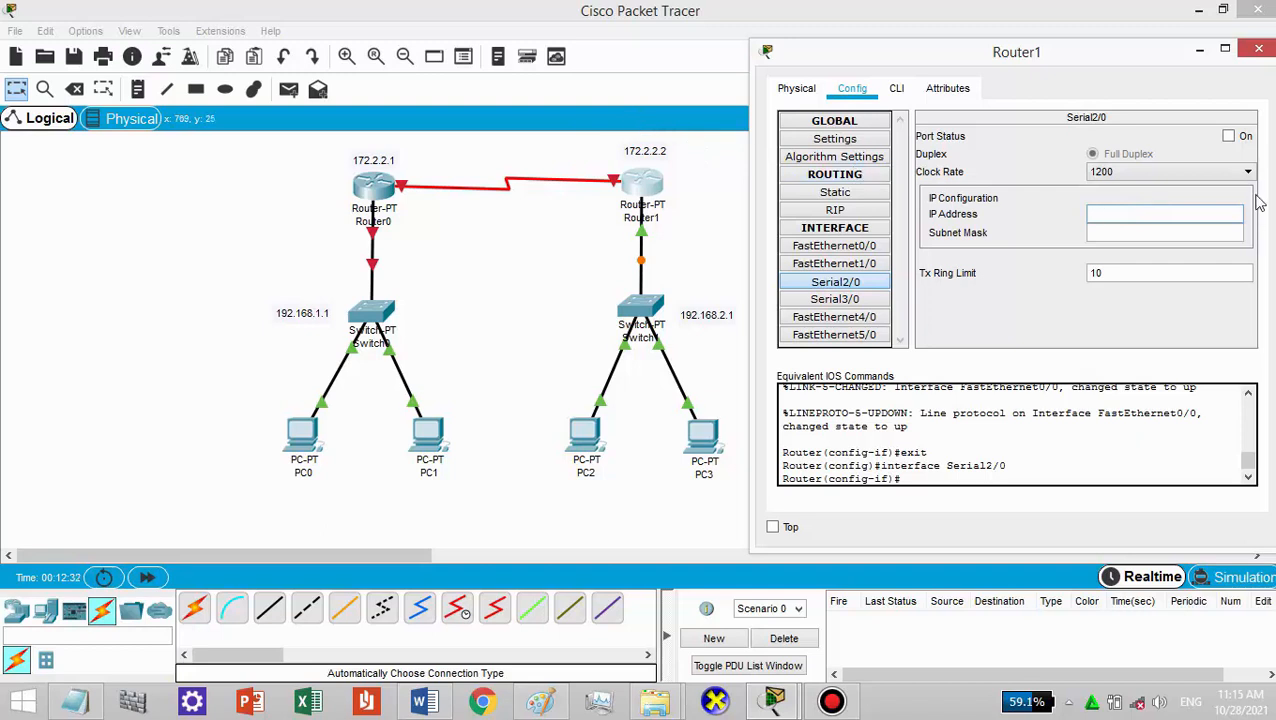
type("173")
key("BackSpace")
type("2.2.2.2")
key("Tab")
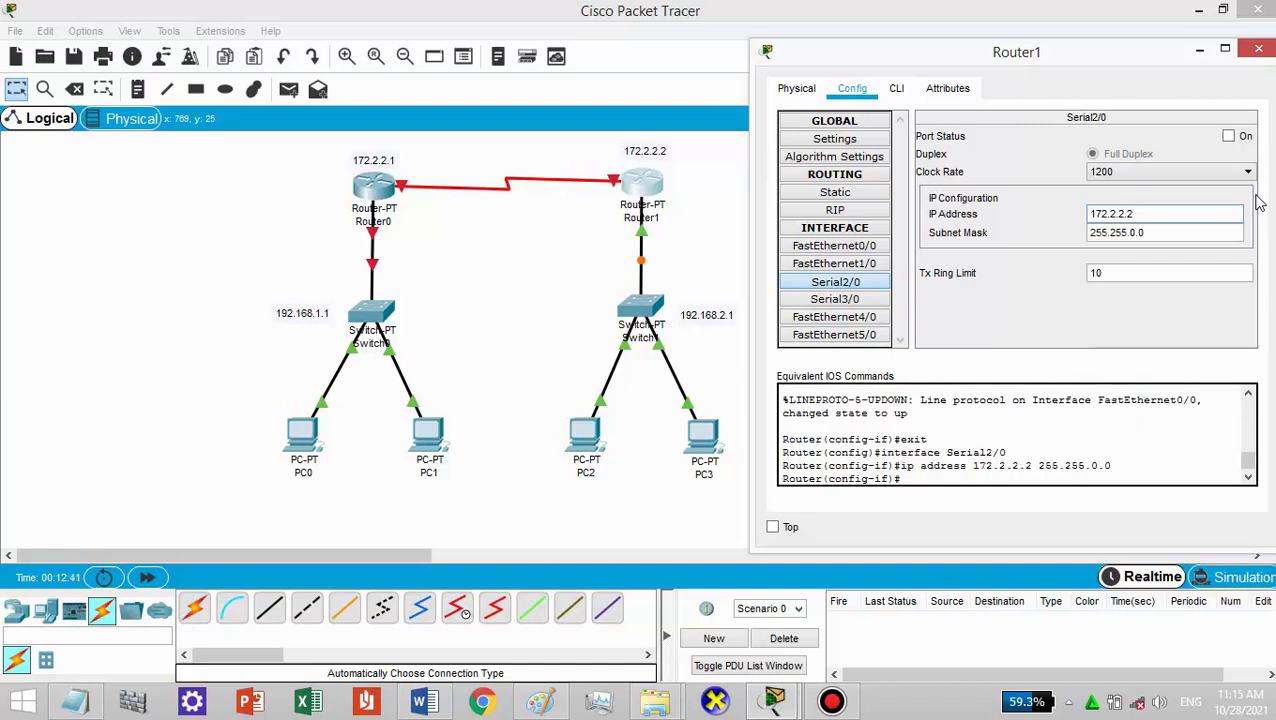
left_click(1229, 136)
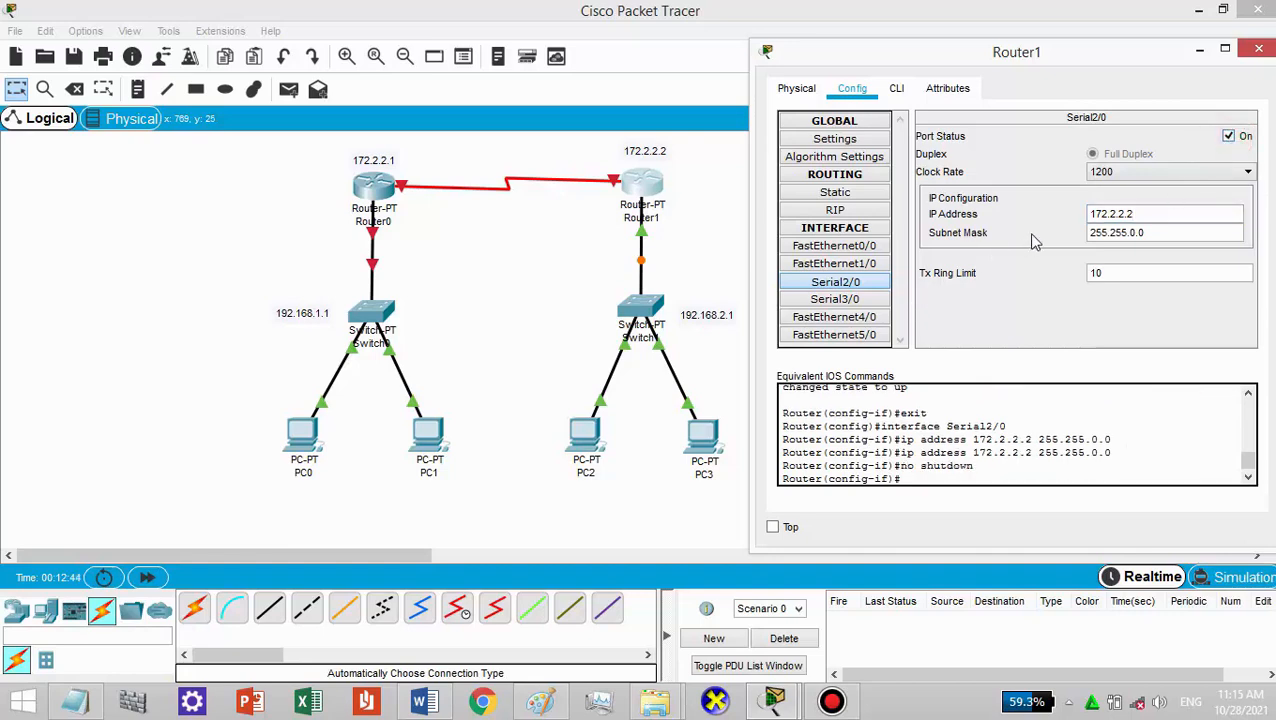
- Add a static route on Router1 to network 192.168.1.0, mask 255.255.255.0, with next hop 172.2.2.1, and close the router's window
left_click(828, 195)
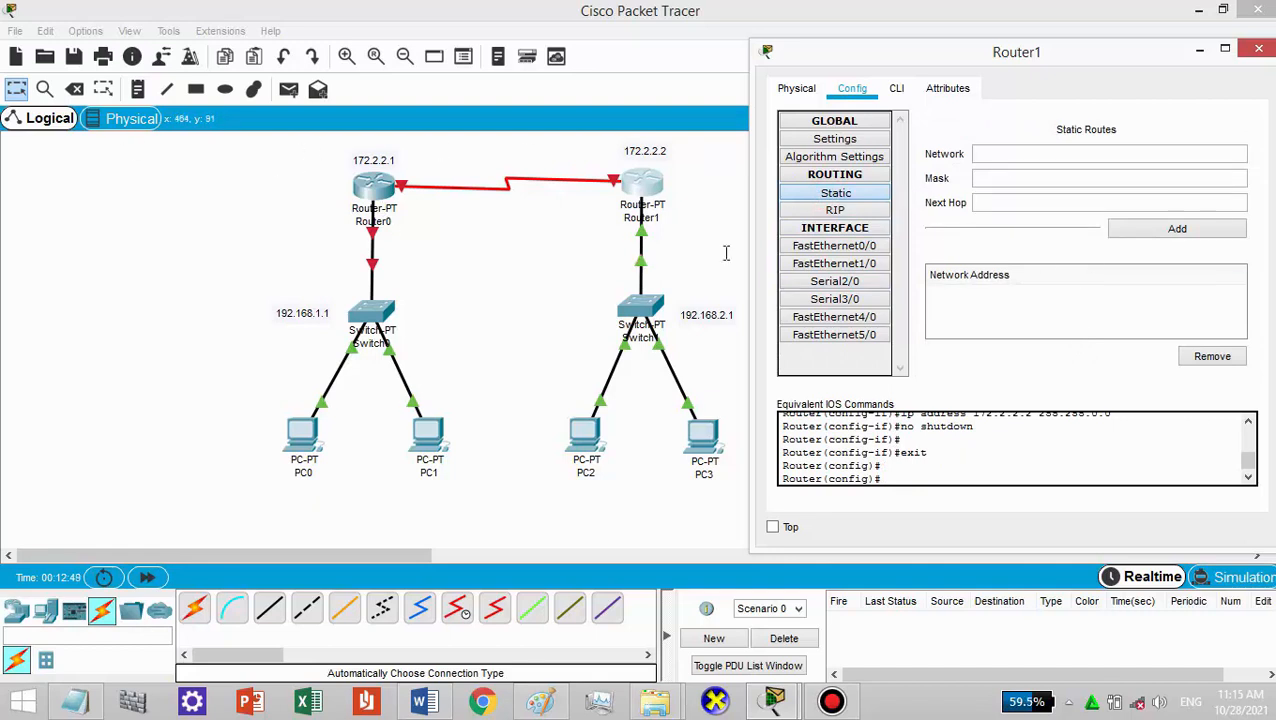
left_click(1034, 156)
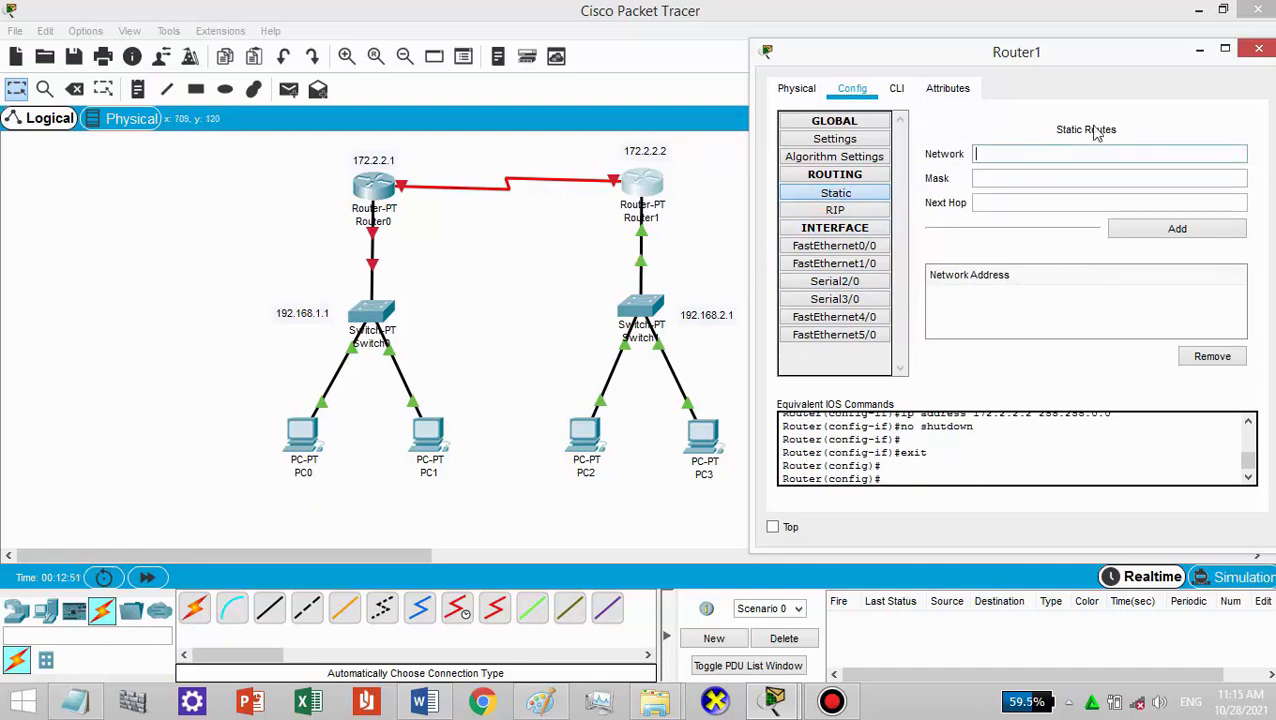
type("192.168.1.1")
left_click(1021, 180)
type("25")
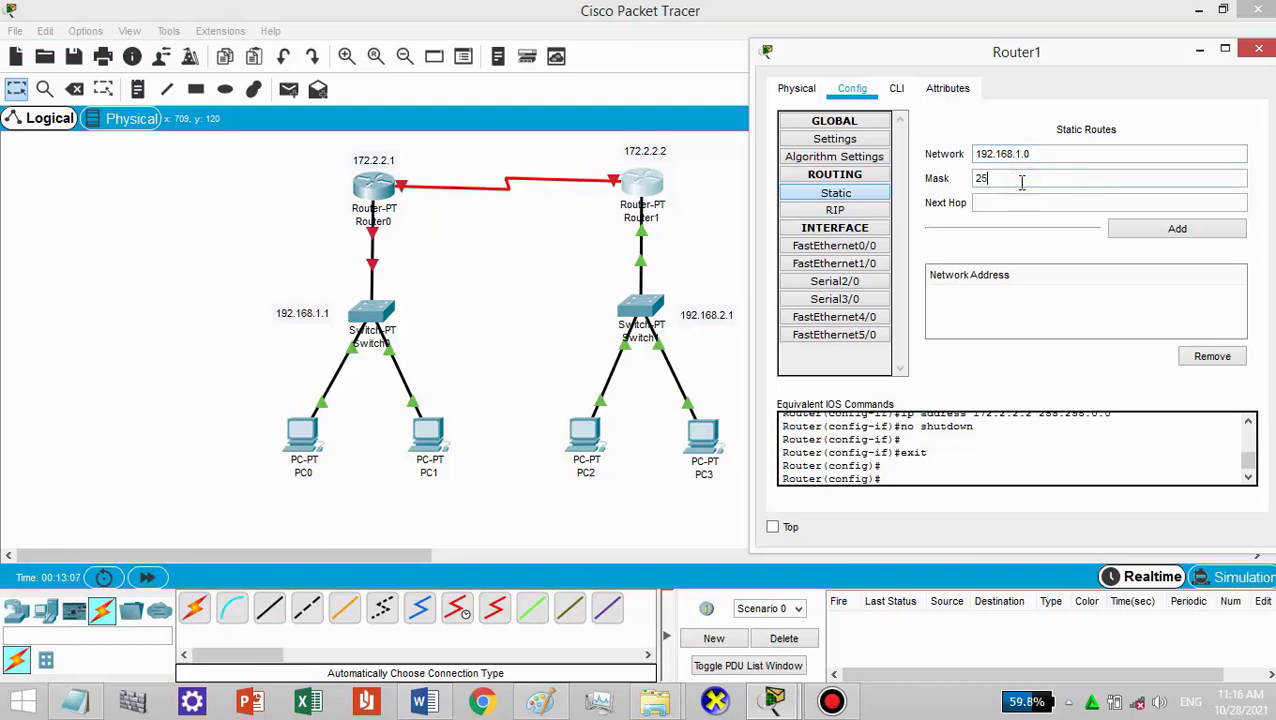
type("5.255.255.0")
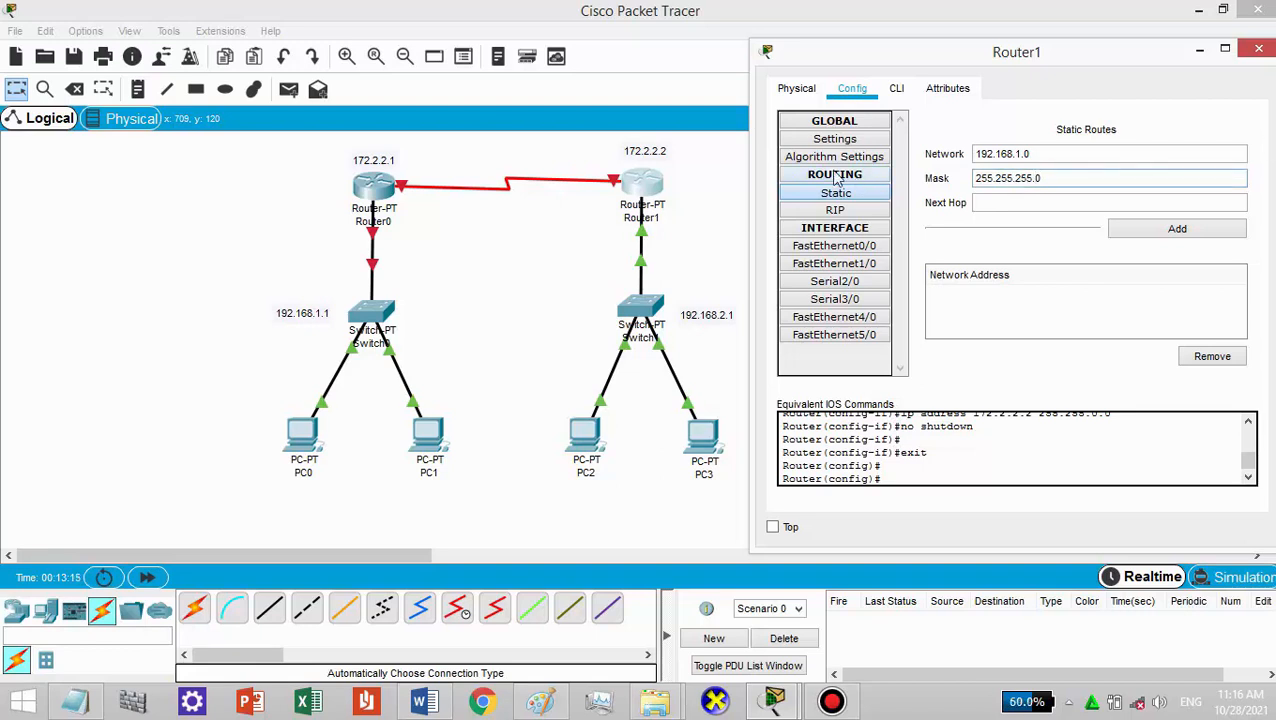
left_click(976, 200)
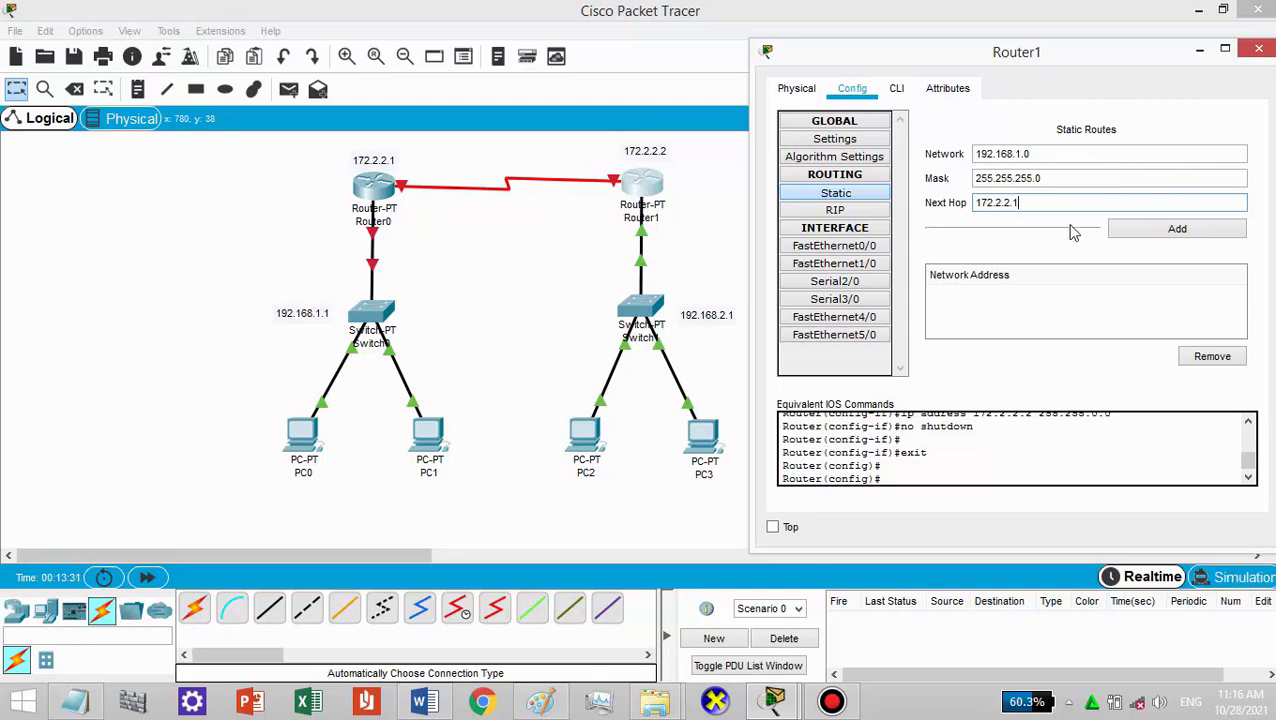
left_click(1177, 232)
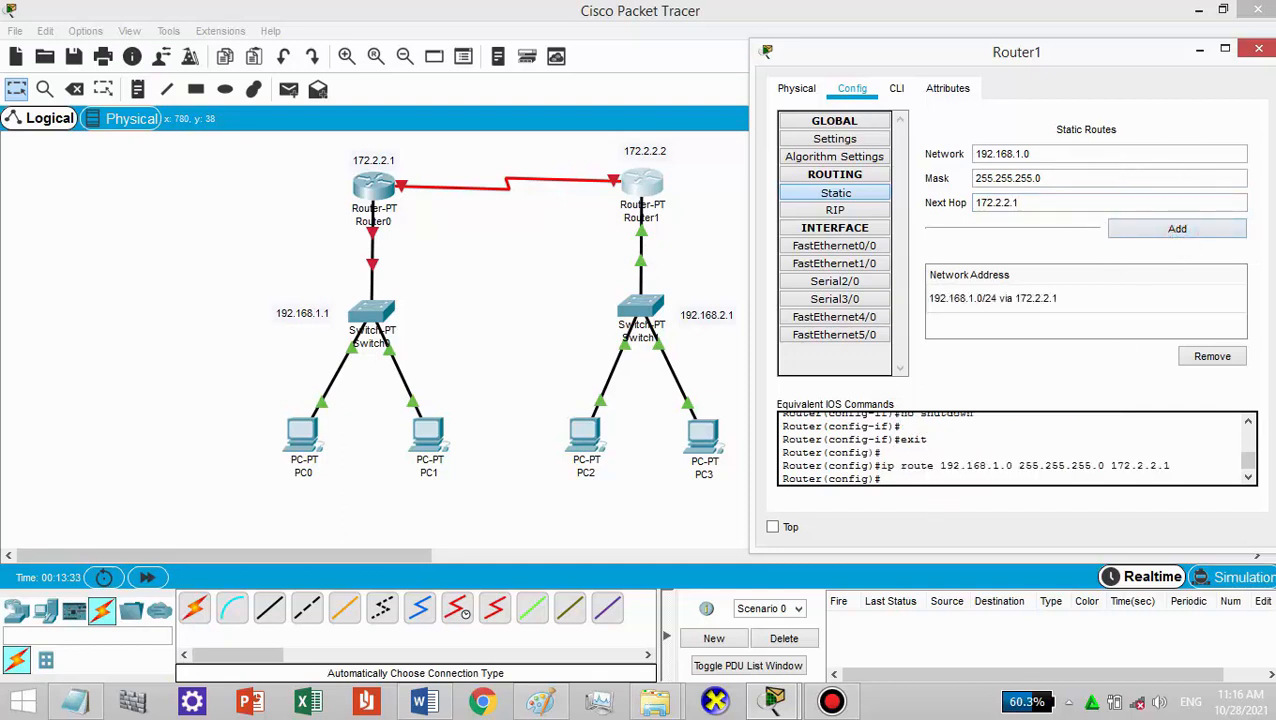
left_click(1258, 48)
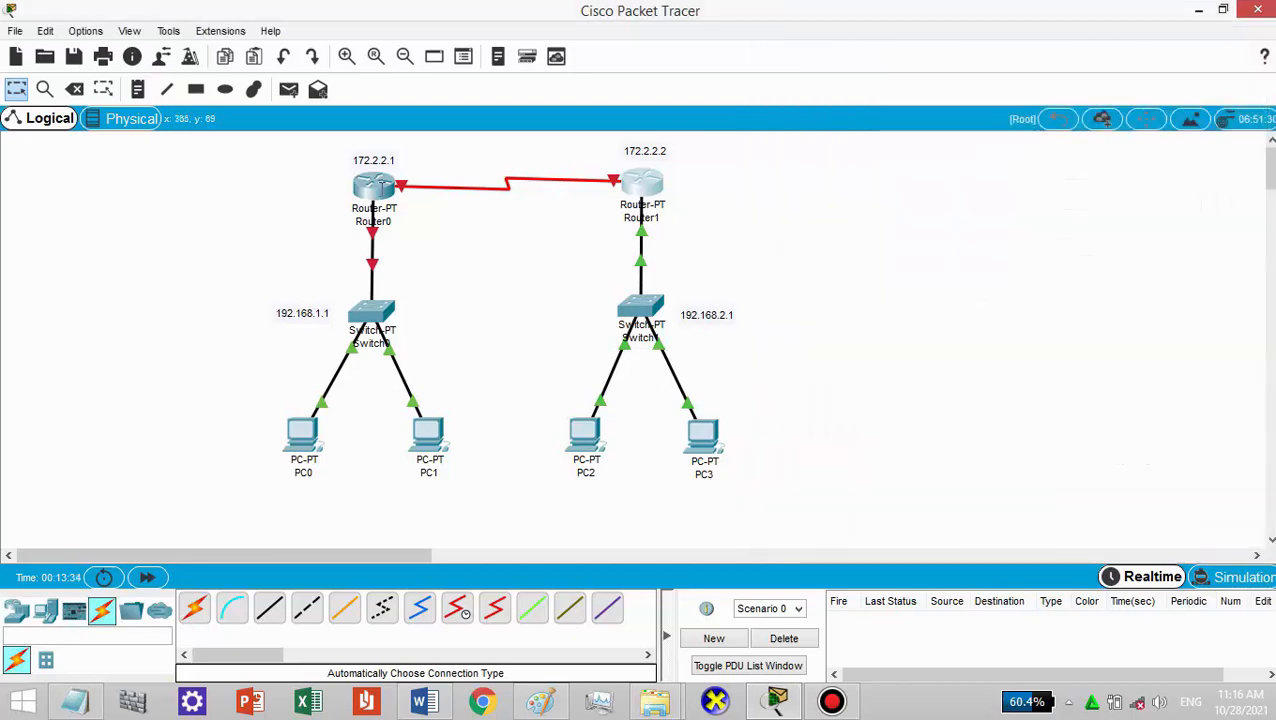
- Configure Router0's FastEthernet0/0 interface with IP address 192.168.1.1 and subnet mask 255.255.255.0, and switch the port on
left_click(373, 186)
left_click(468, 123)
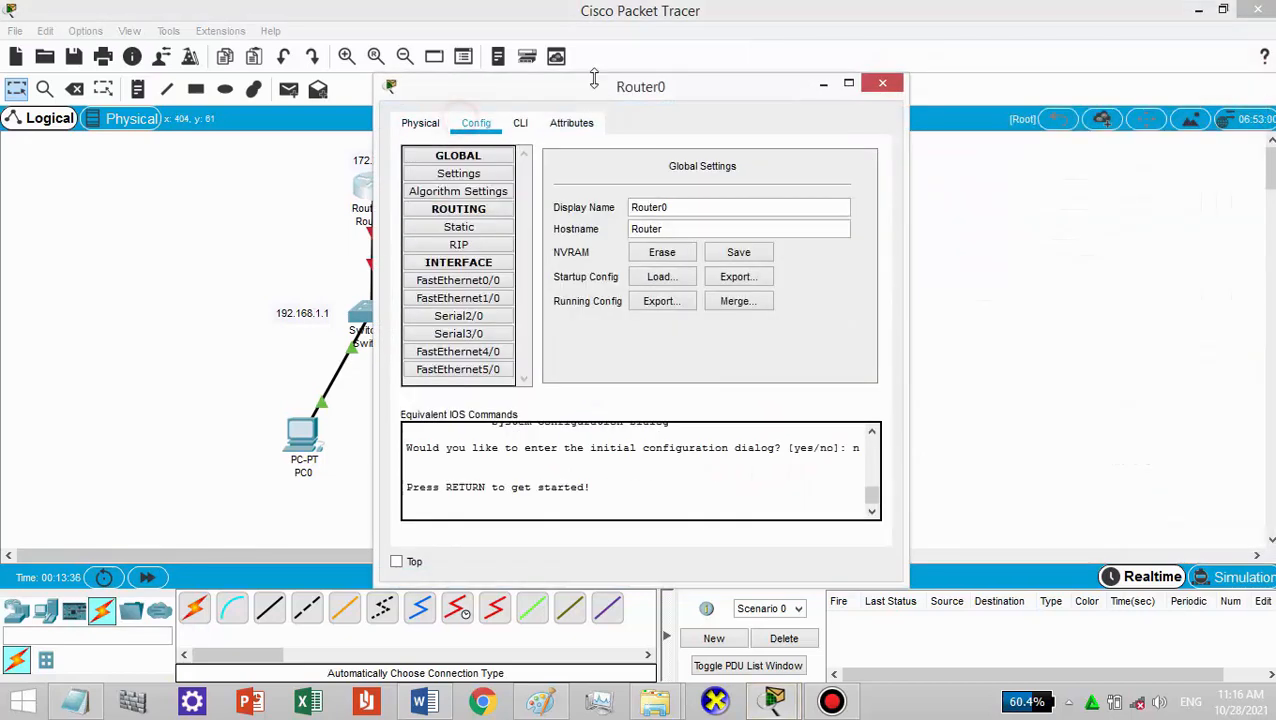
left_click(478, 281)
left_click_drag(634, 88, 784, 98)
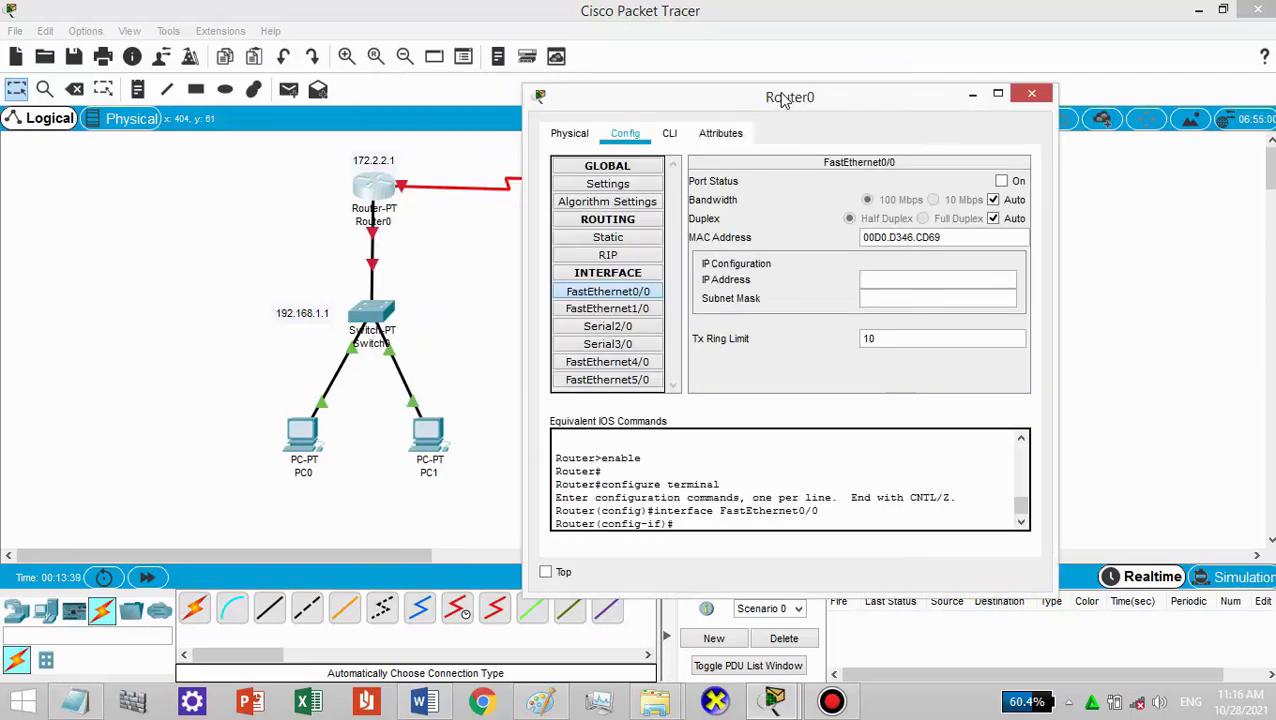
left_click(908, 279)
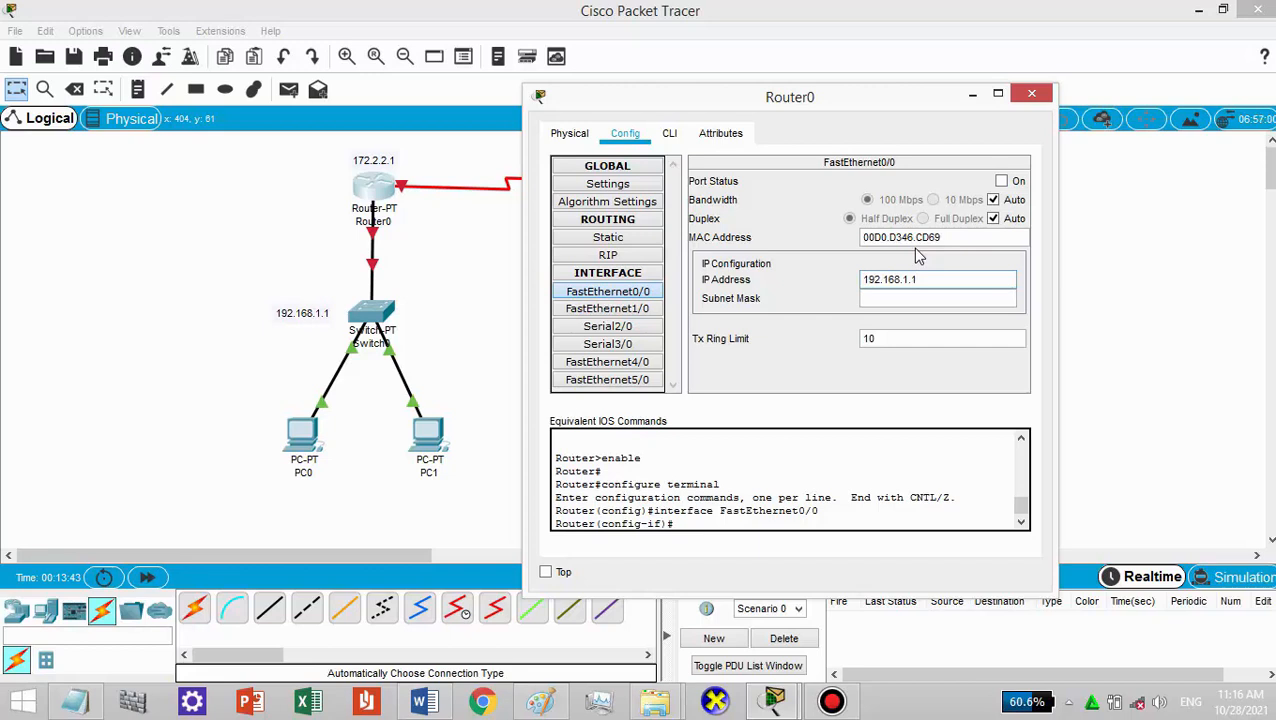
left_click(948, 296)
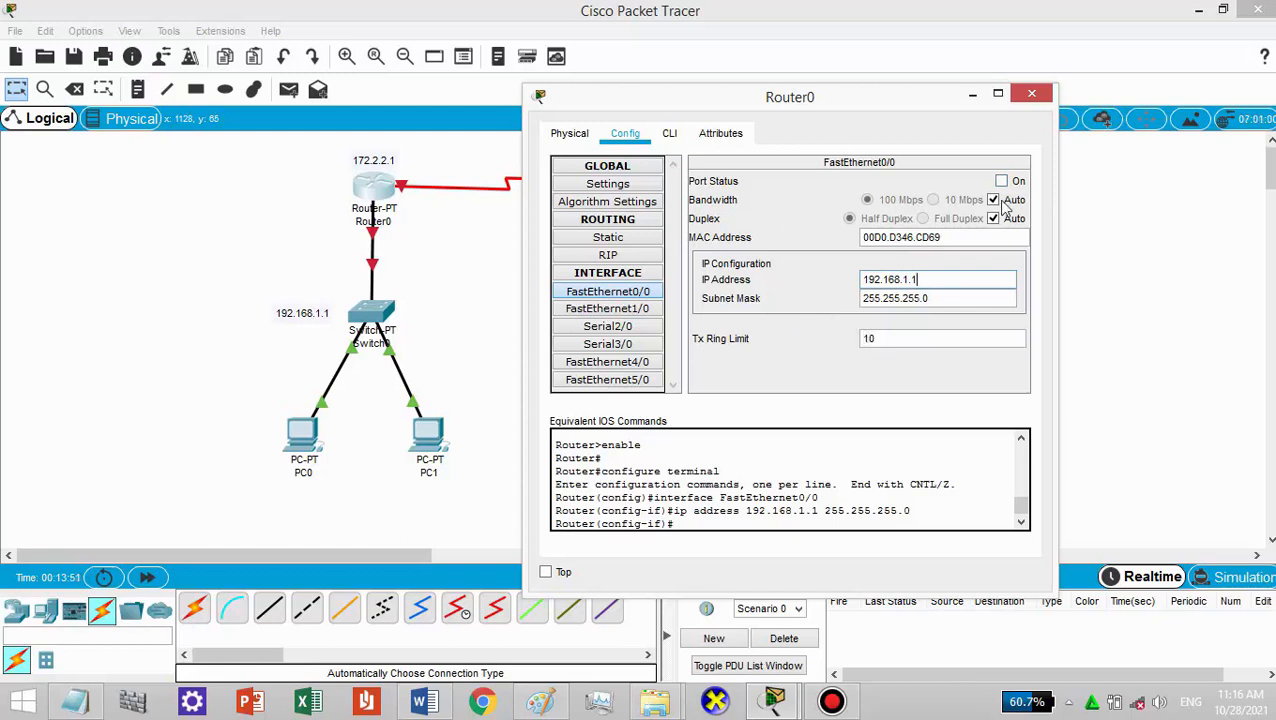
left_click(1002, 181)
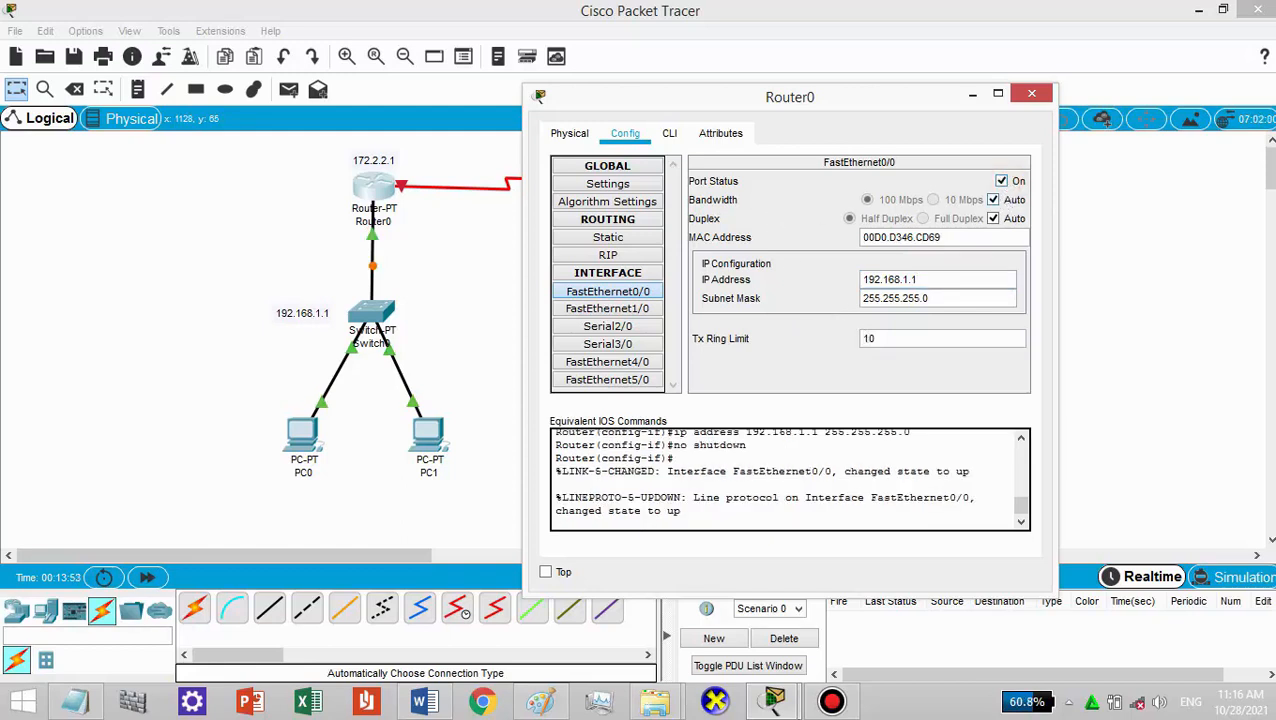
- Configure Router0's Serial2/0 interface with IP address 172.2.2.1 and subnet mask 255.255.0.0, switch the port on, and close the router's window
mouse_move(731, 9)
left_click(608, 327)
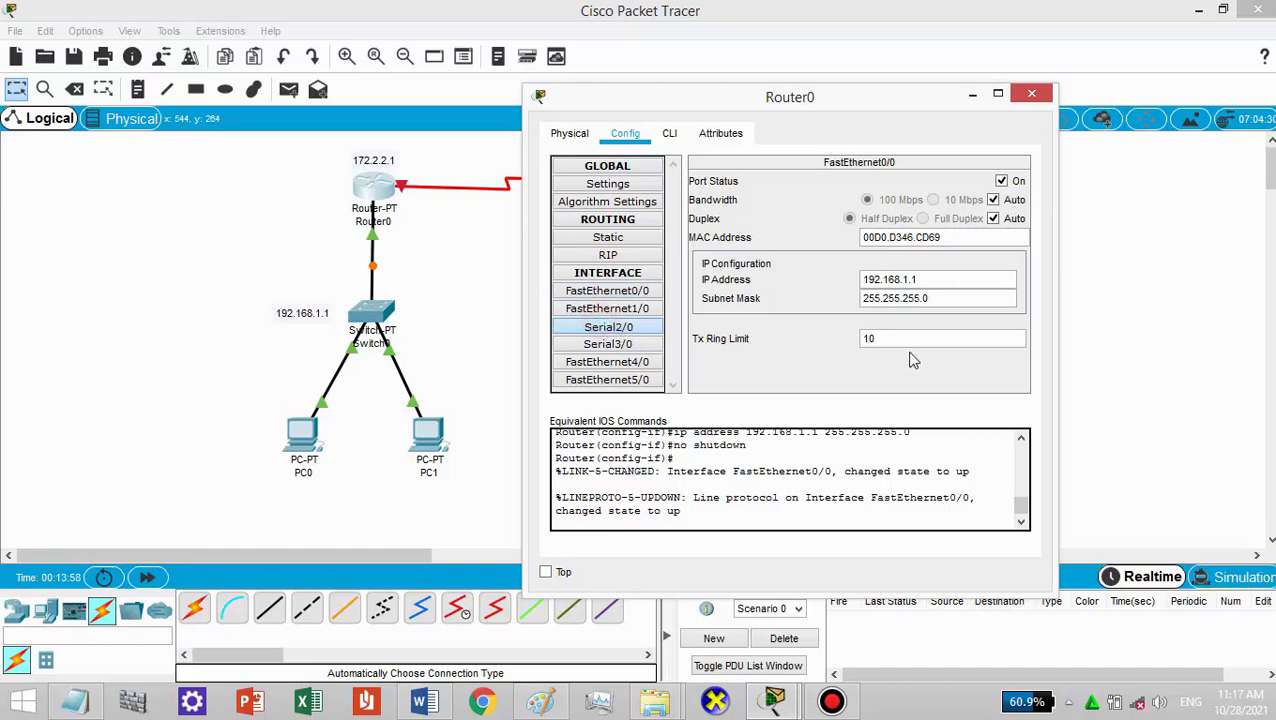
left_click(903, 257)
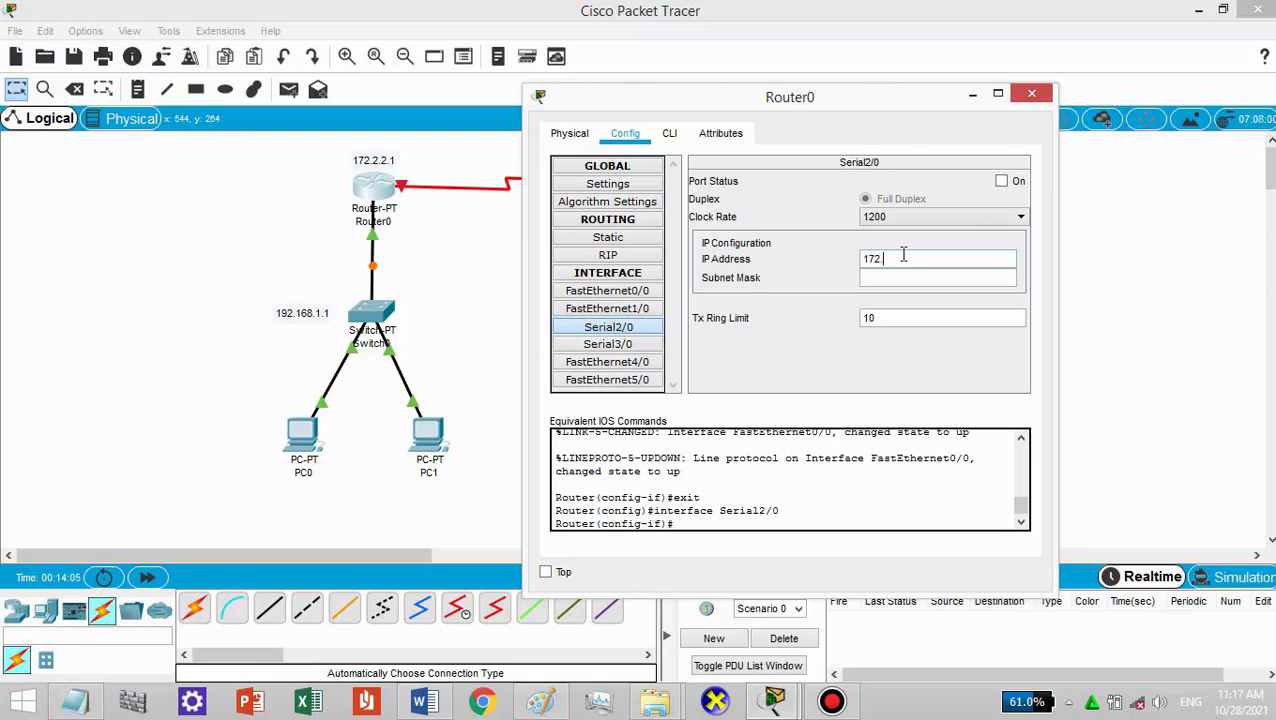
type("172.2.2.1")
key("Tab")
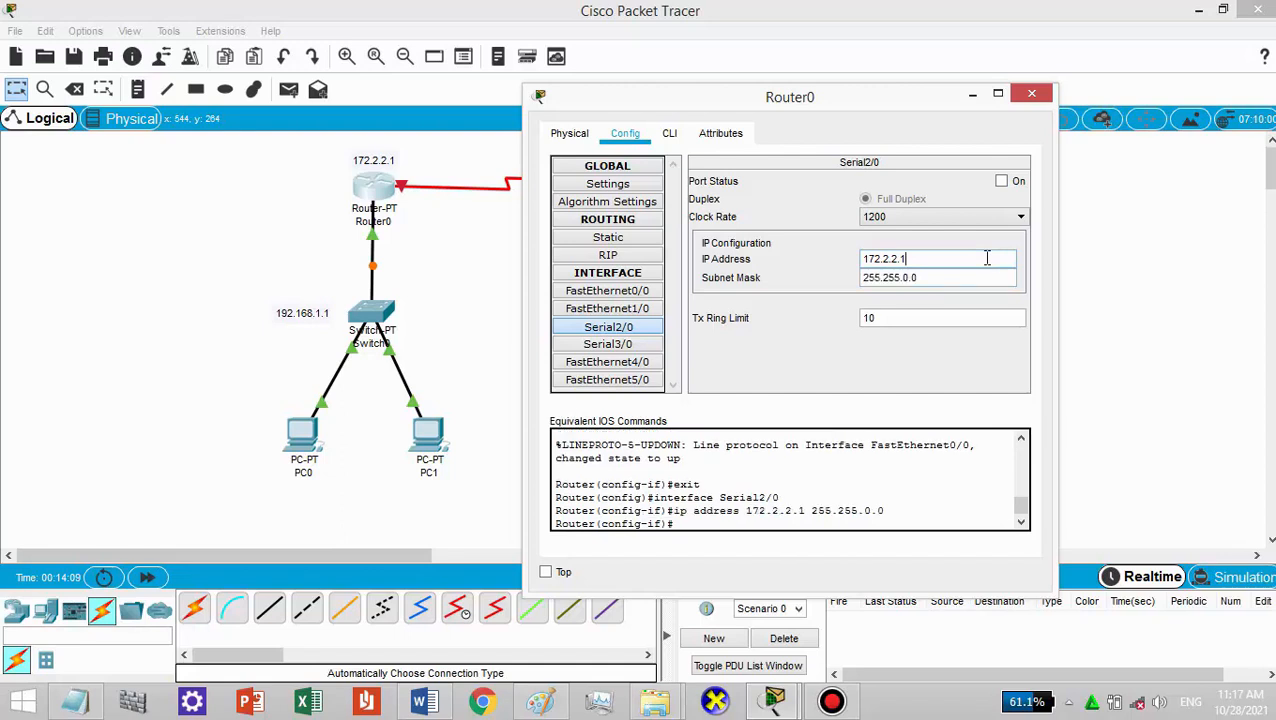
left_click(1002, 181)
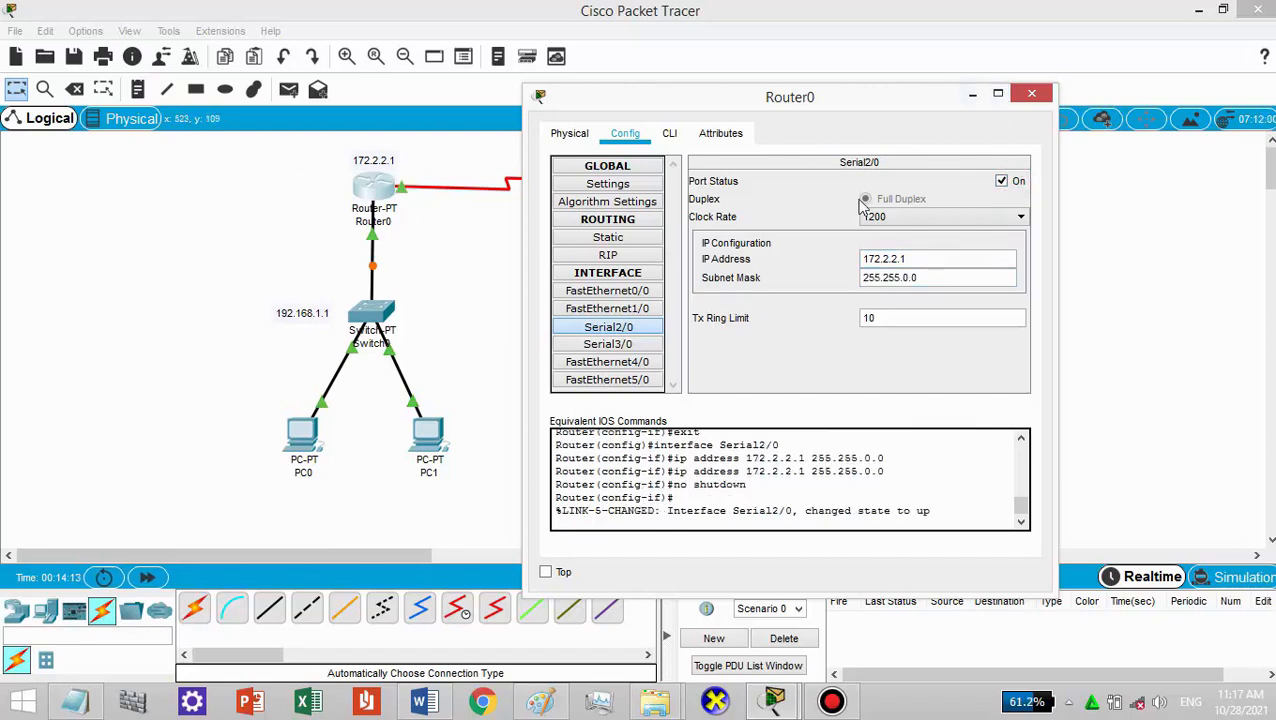
left_click(1031, 93)
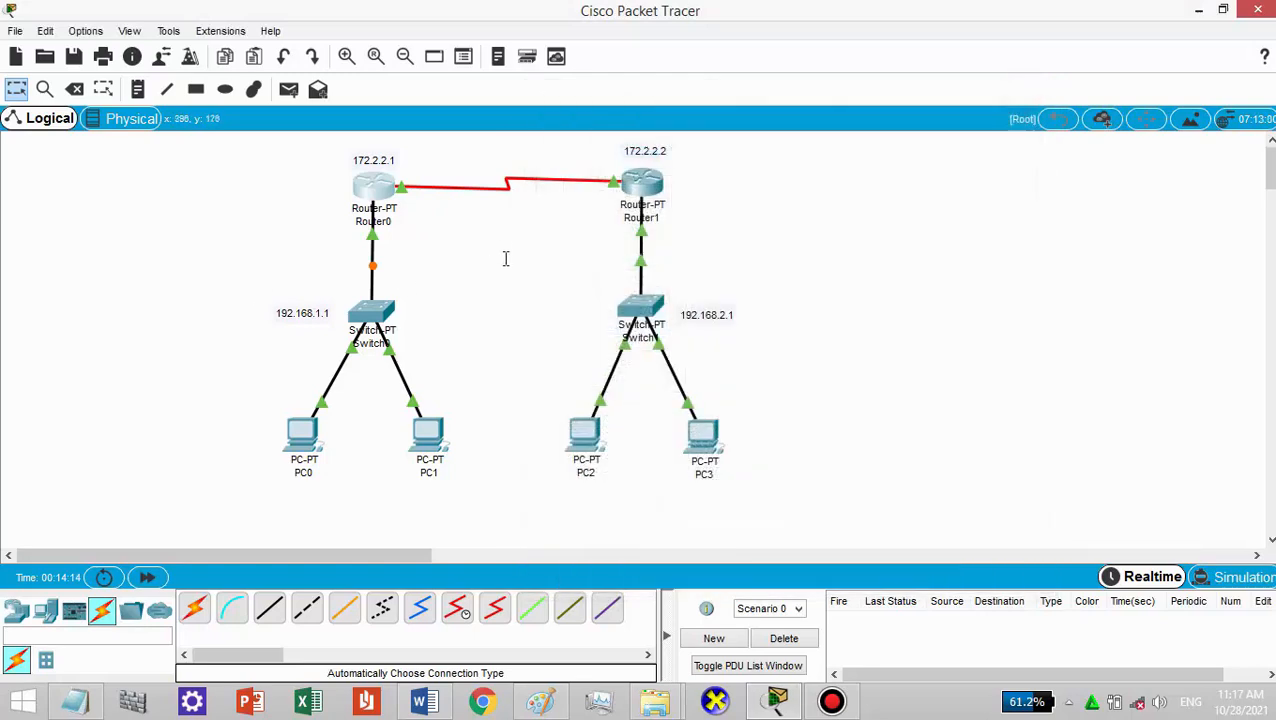
- Add a static route on Router0 to network 192.168.2.0, mask 255.255.255.0, with next hop 172.2.2.2, and close the router's window
left_click(368, 192)
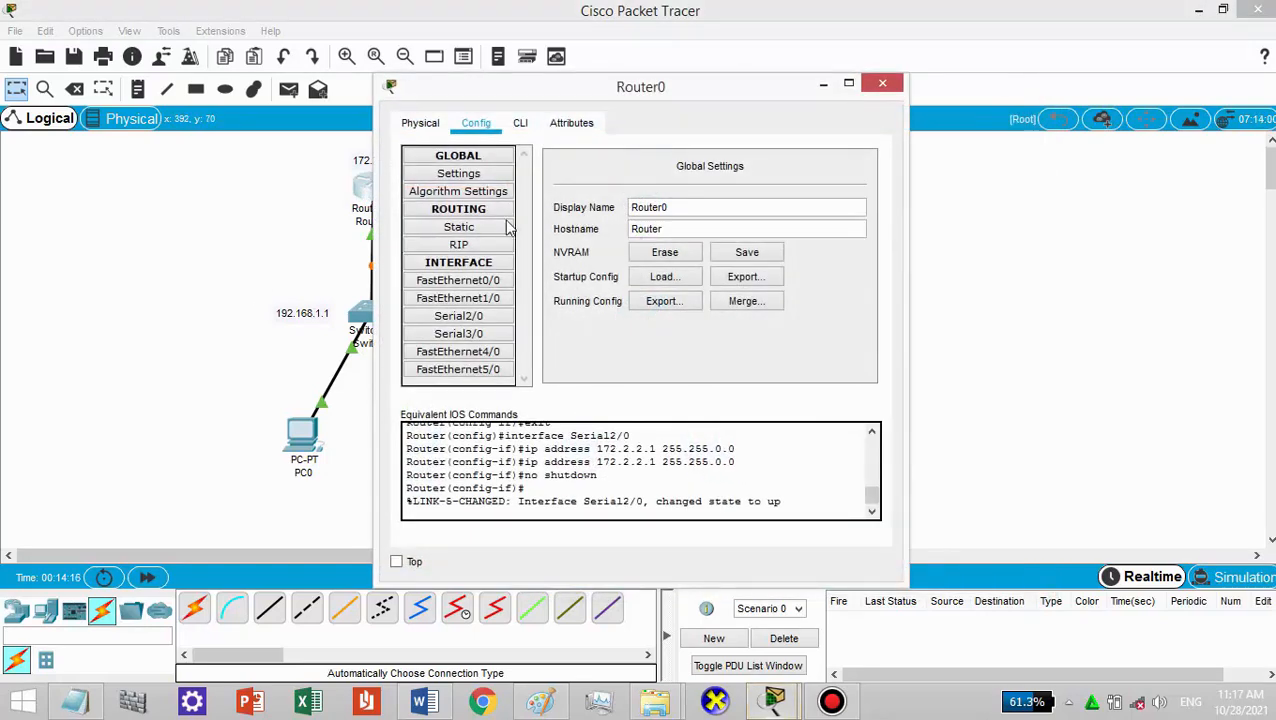
left_click(476, 230)
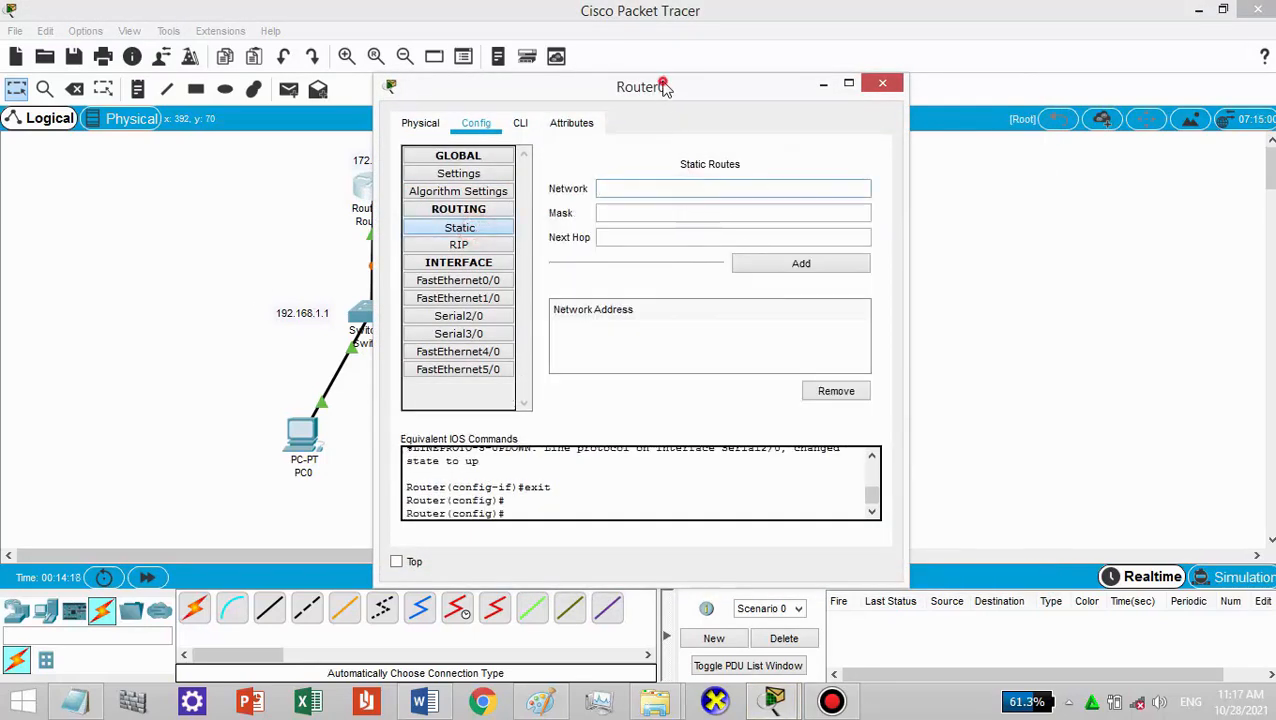
left_click_drag(662, 88, 1000, 76)
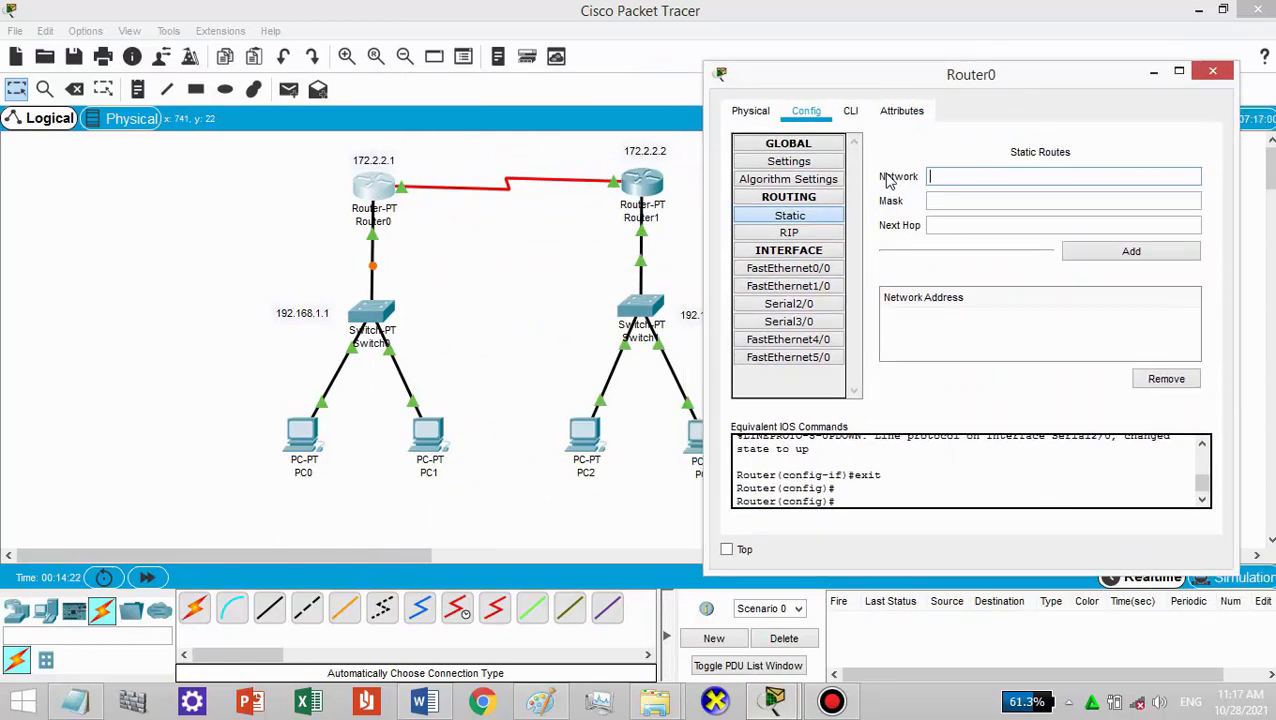
type("192.168.1.1")
key("Left")
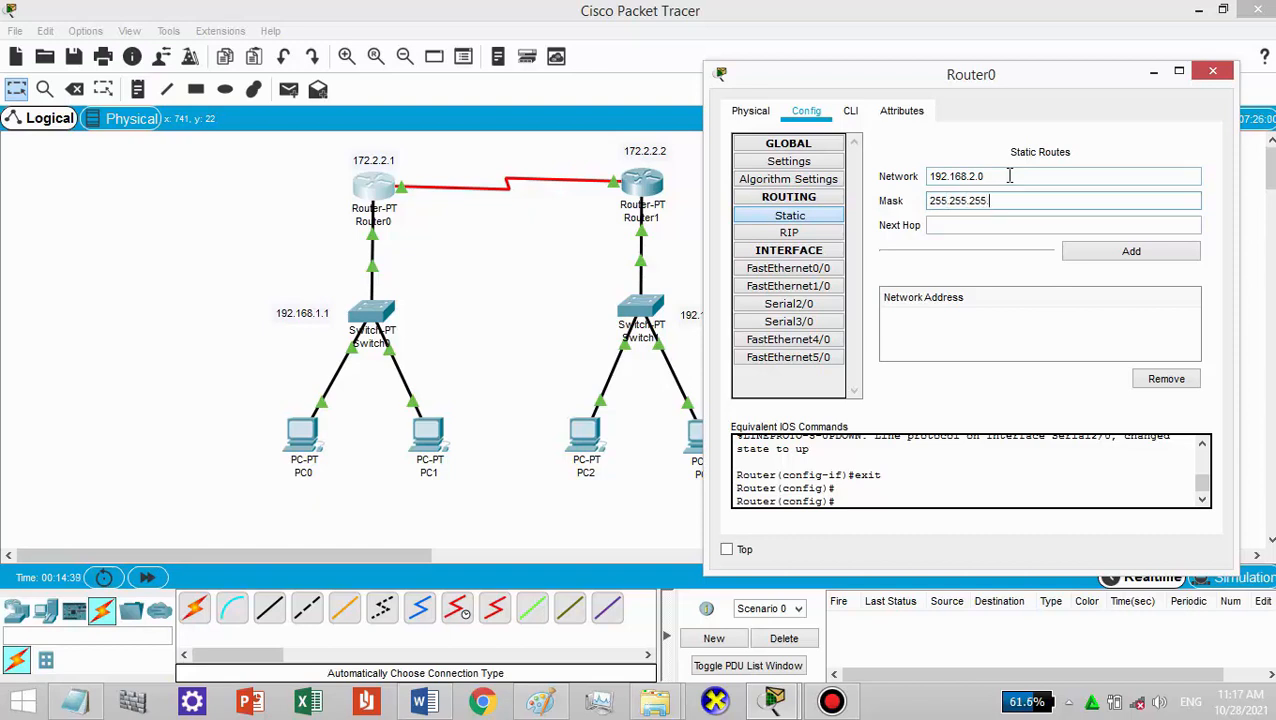
left_click(958, 228)
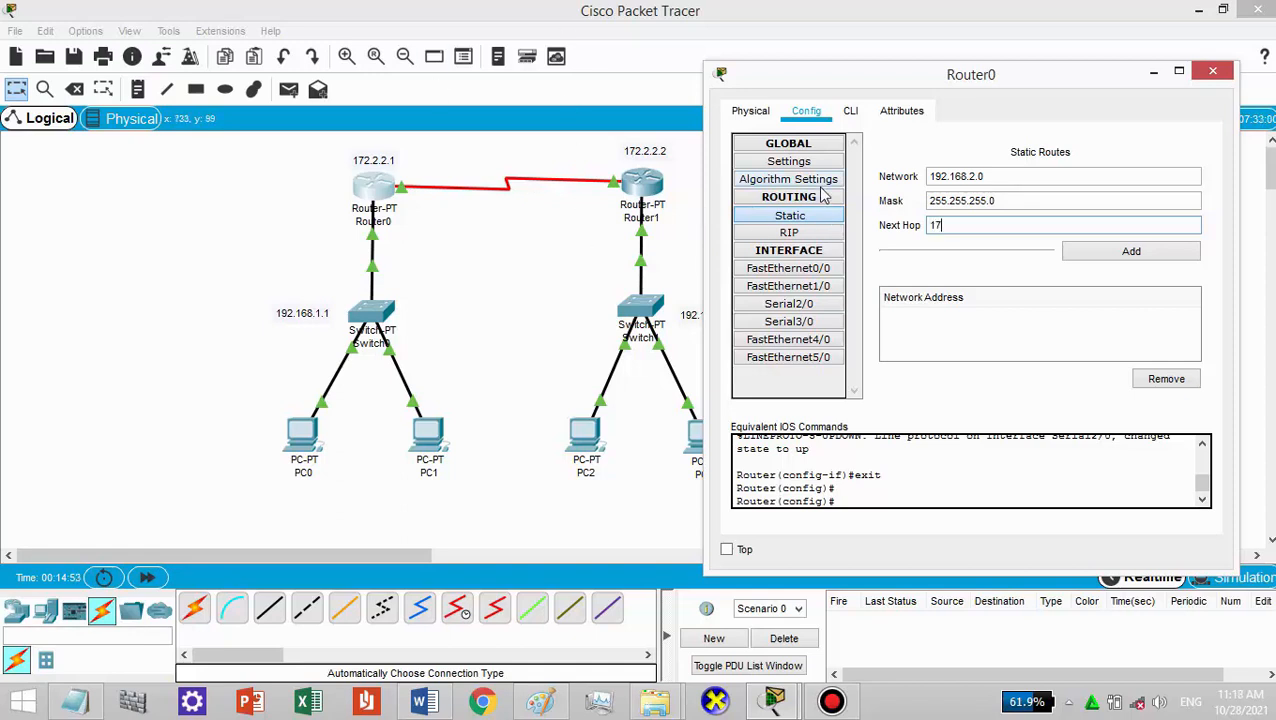
type("2.2.2.222.2.2.2")
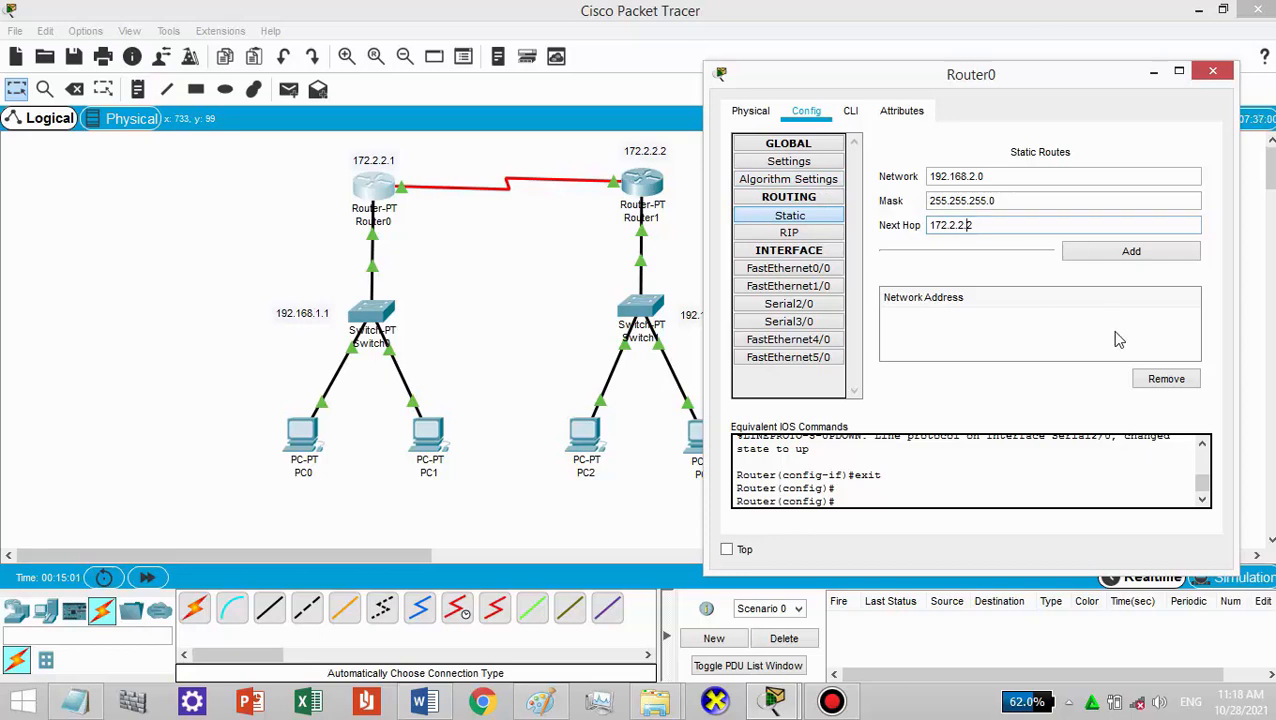
left_click(1120, 252)
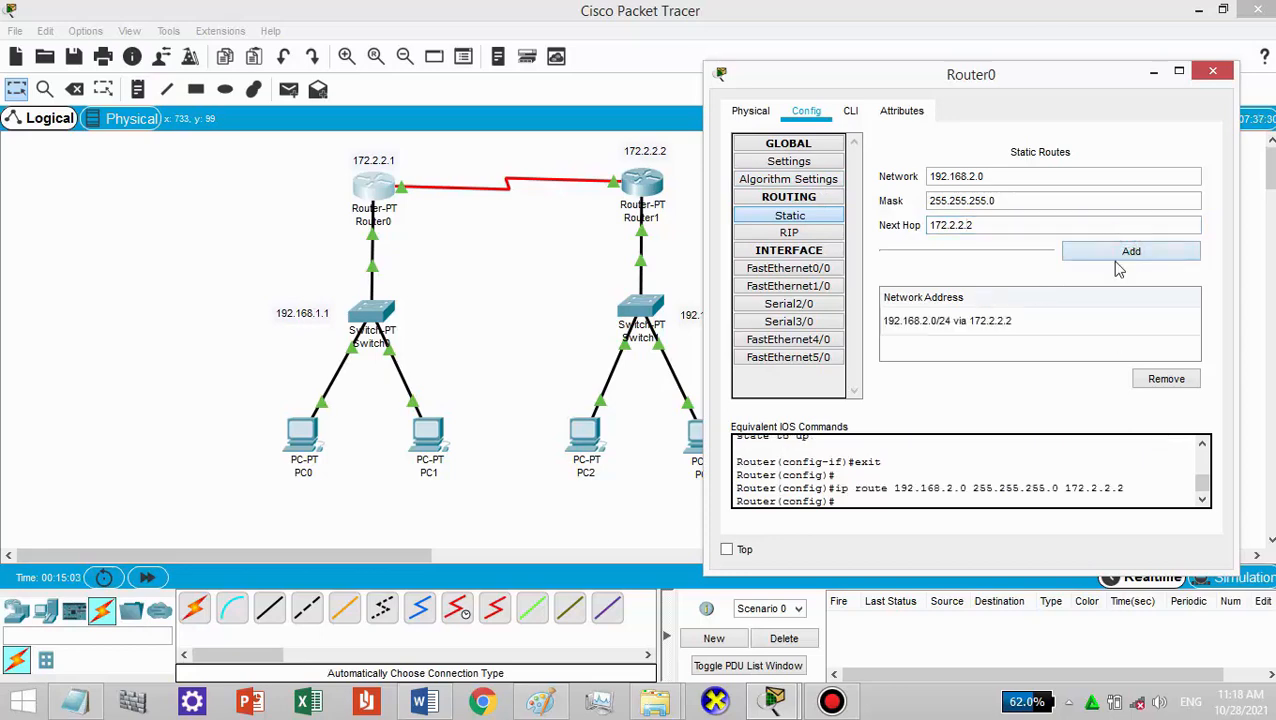
left_click(1213, 74)
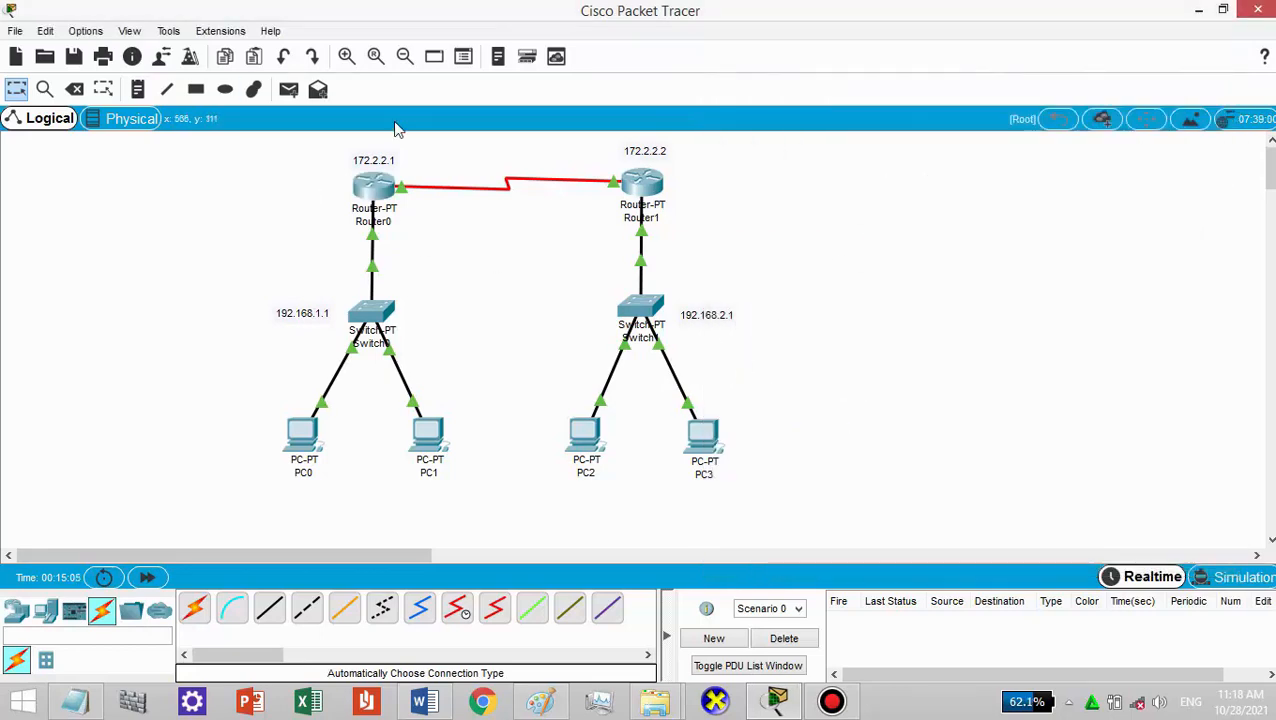
- Test connectivity within each network by sending a simple PDU from PC0 to PC1 and another from PC2 to PC3
left_click(289, 89)
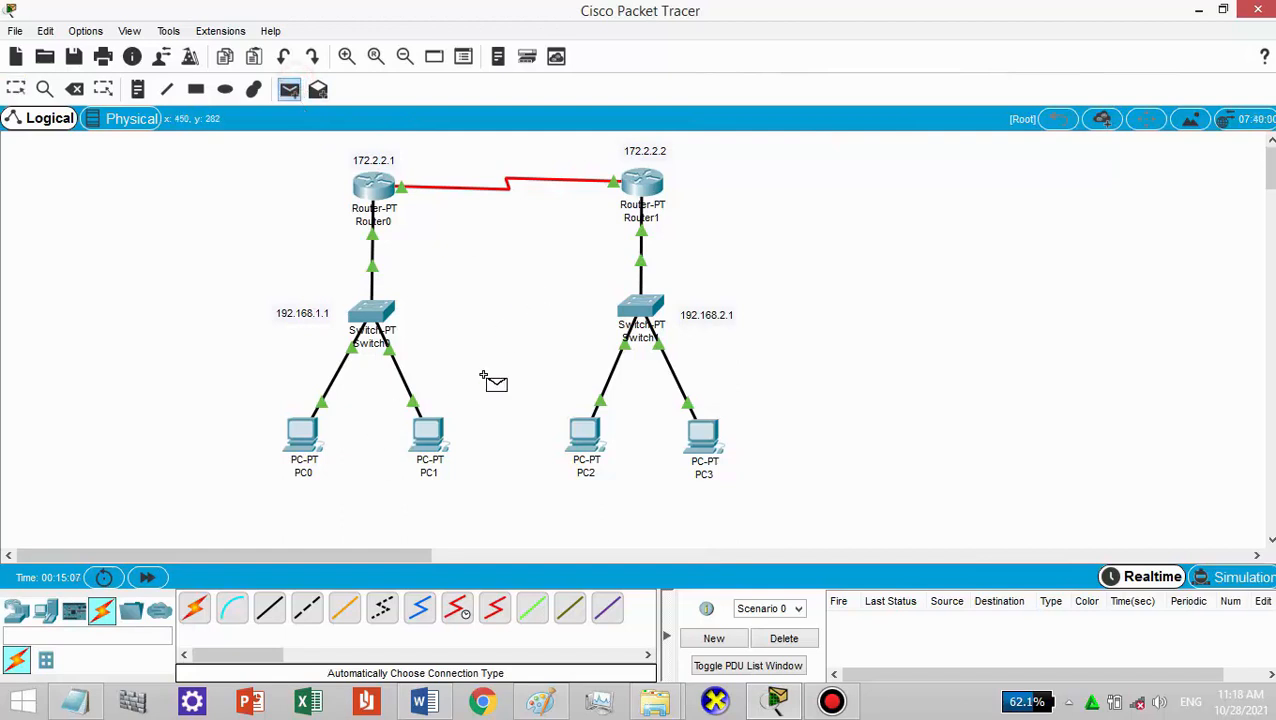
left_click(303, 440)
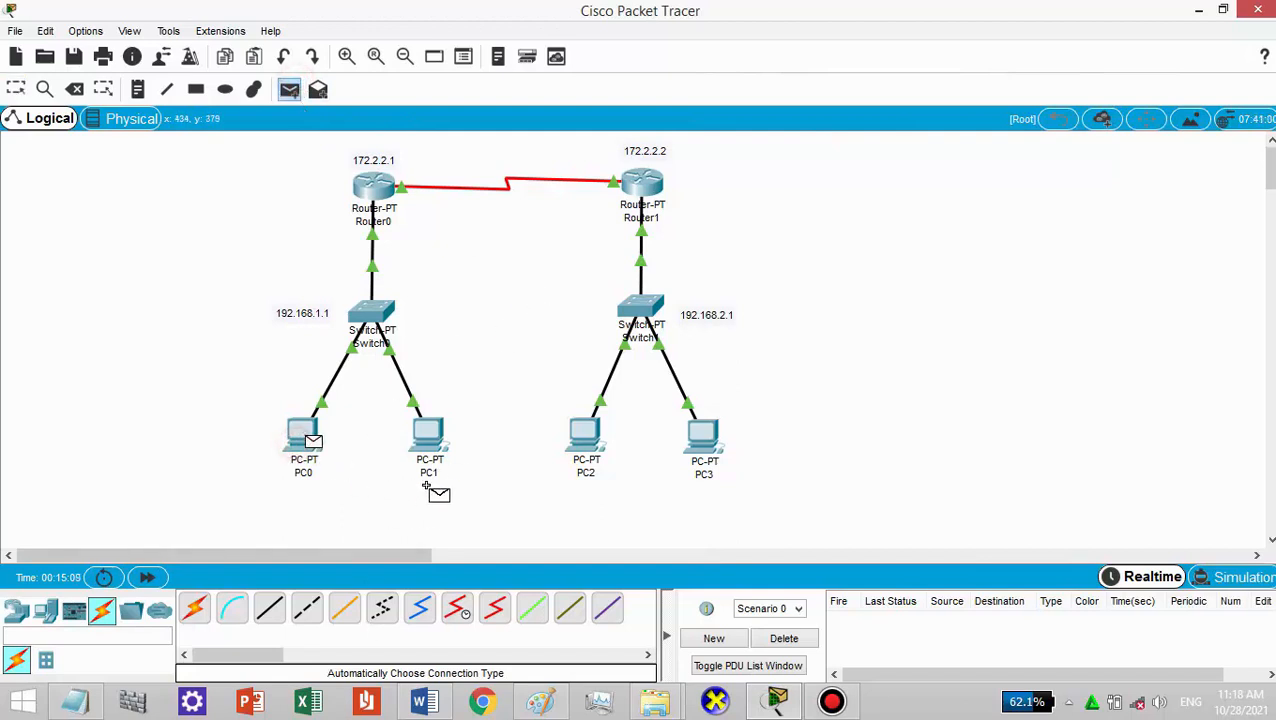
left_click(428, 436)
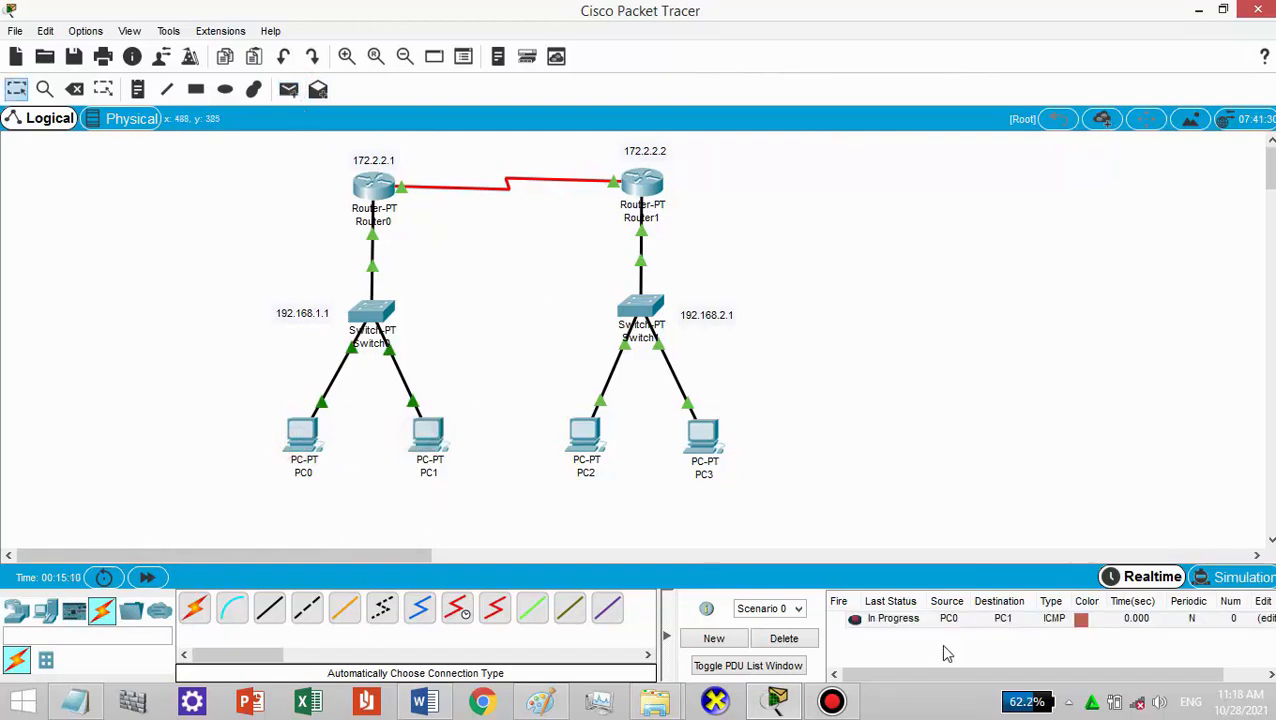
left_click(289, 89)
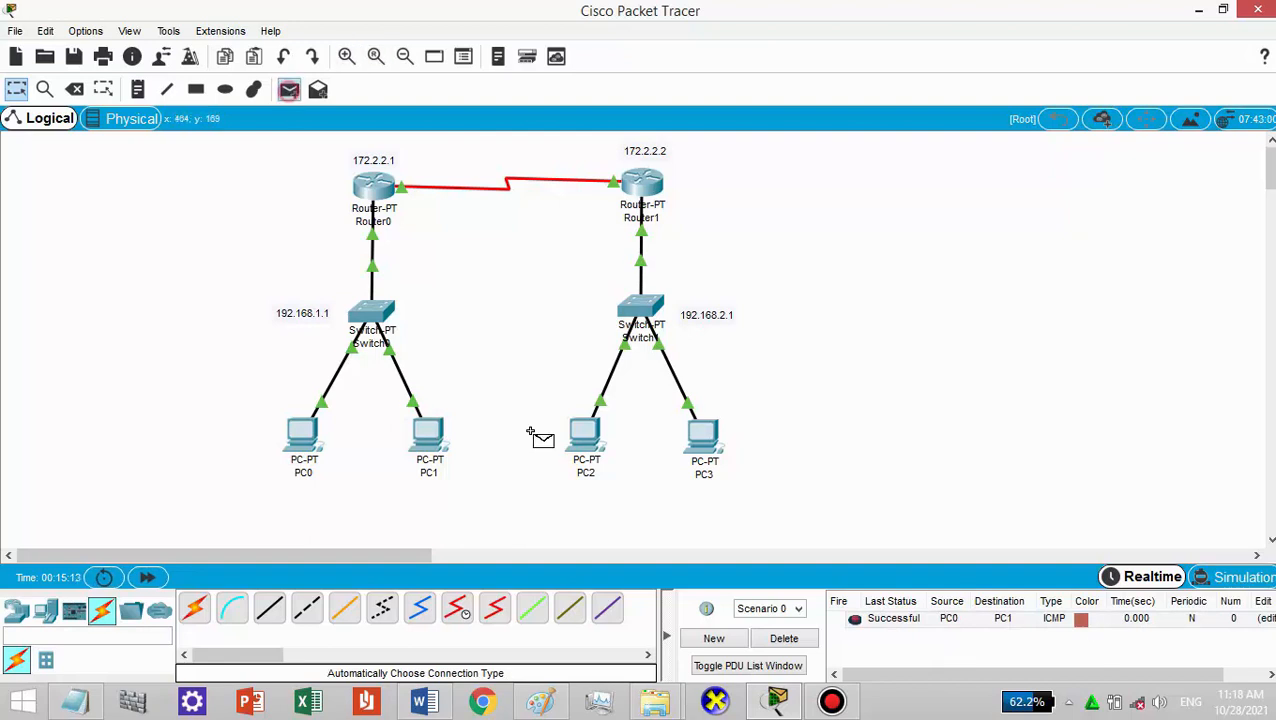
left_click(584, 436)
left_click(703, 437)
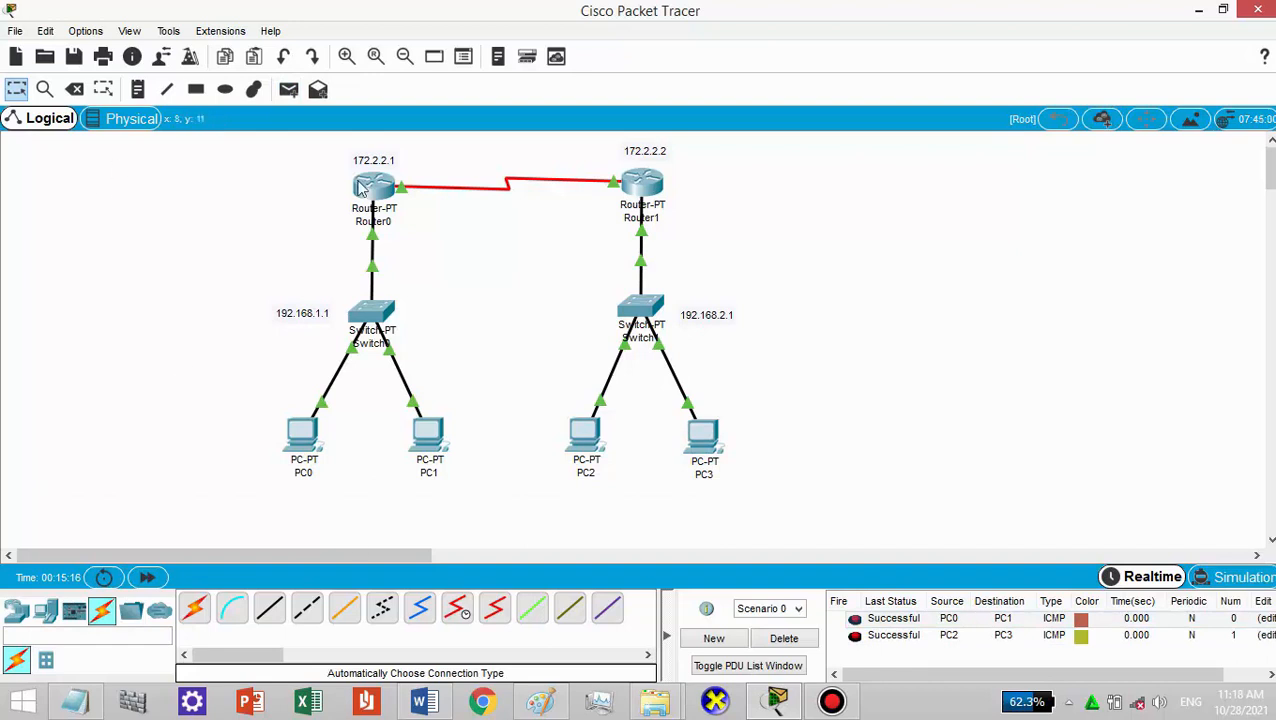
- Test routing between the networks by sending a simple PDU from PC1 to PC2 twice, and check the results in the PDU list
left_click(289, 89)
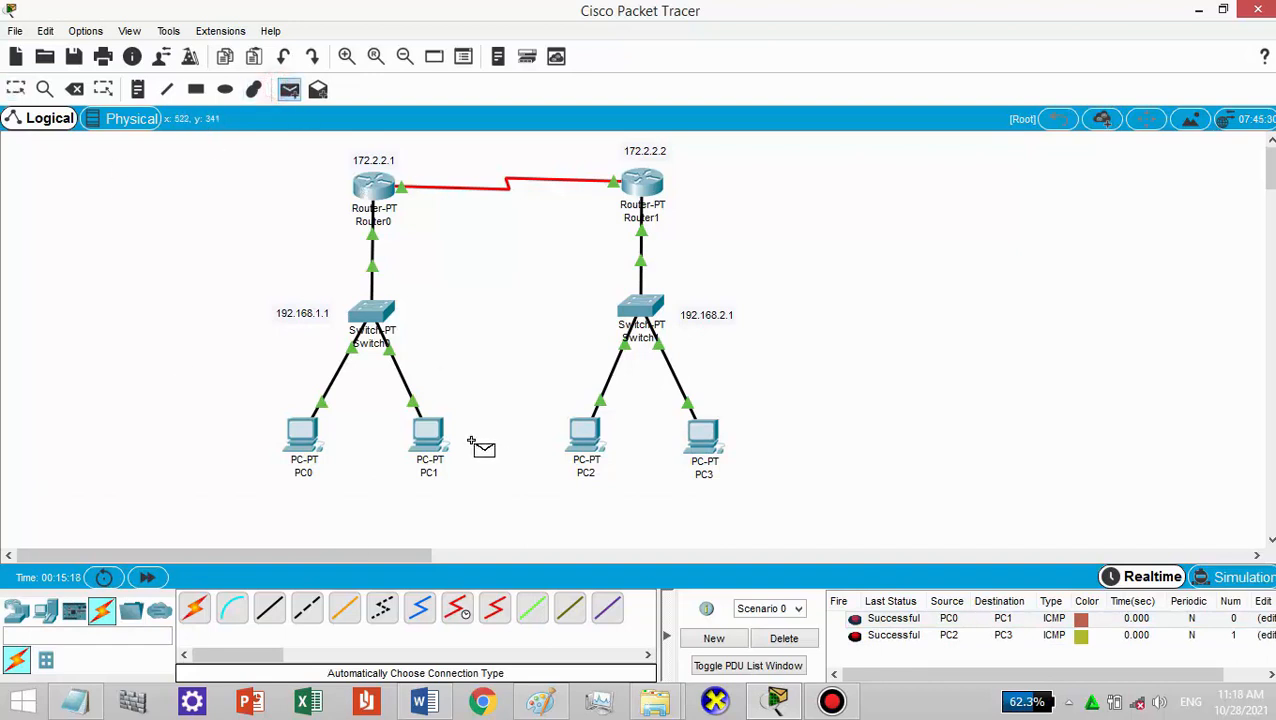
left_click(426, 414)
left_click(590, 445)
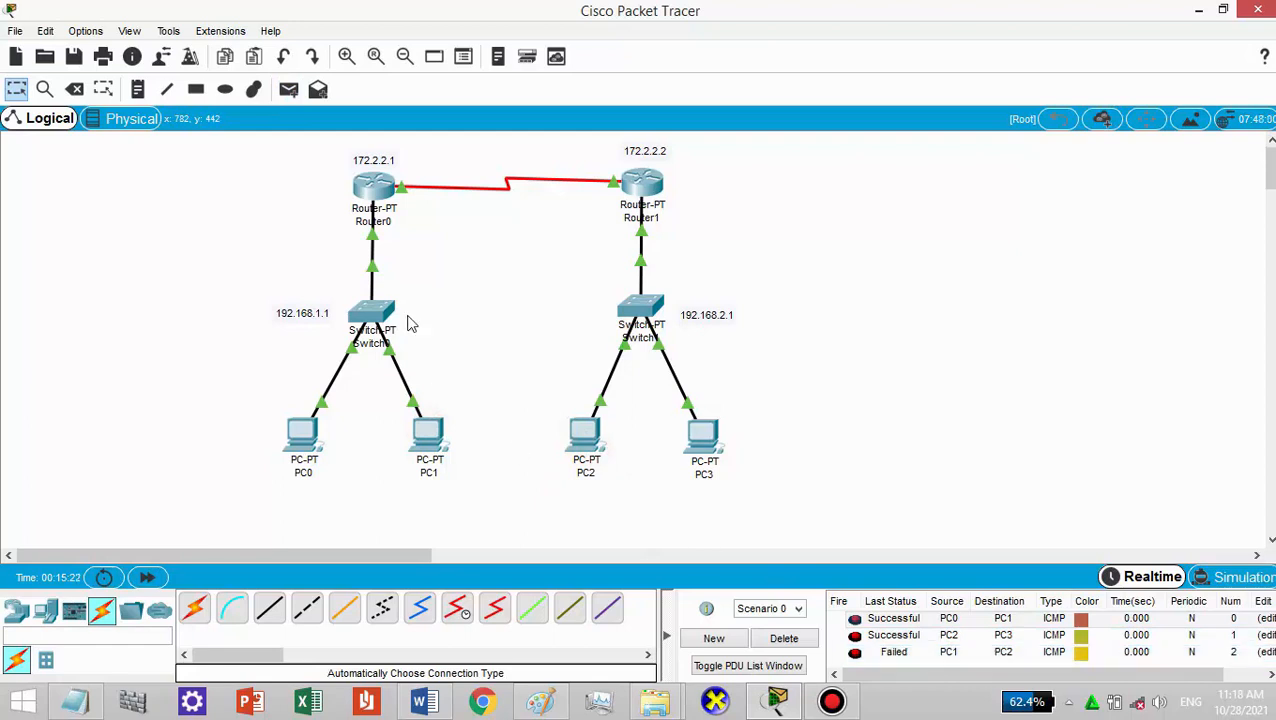
left_click(289, 89)
left_click(428, 433)
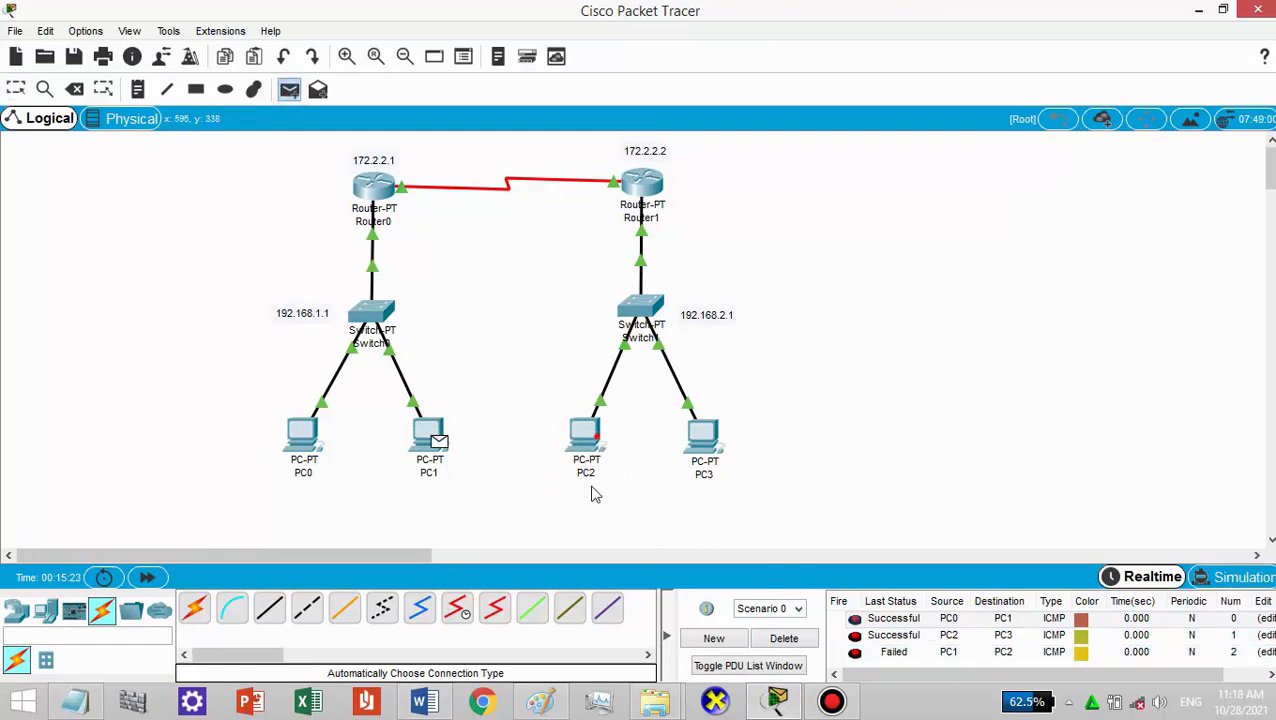
left_click(588, 440)
scroll(1005, 650, "down", 1)
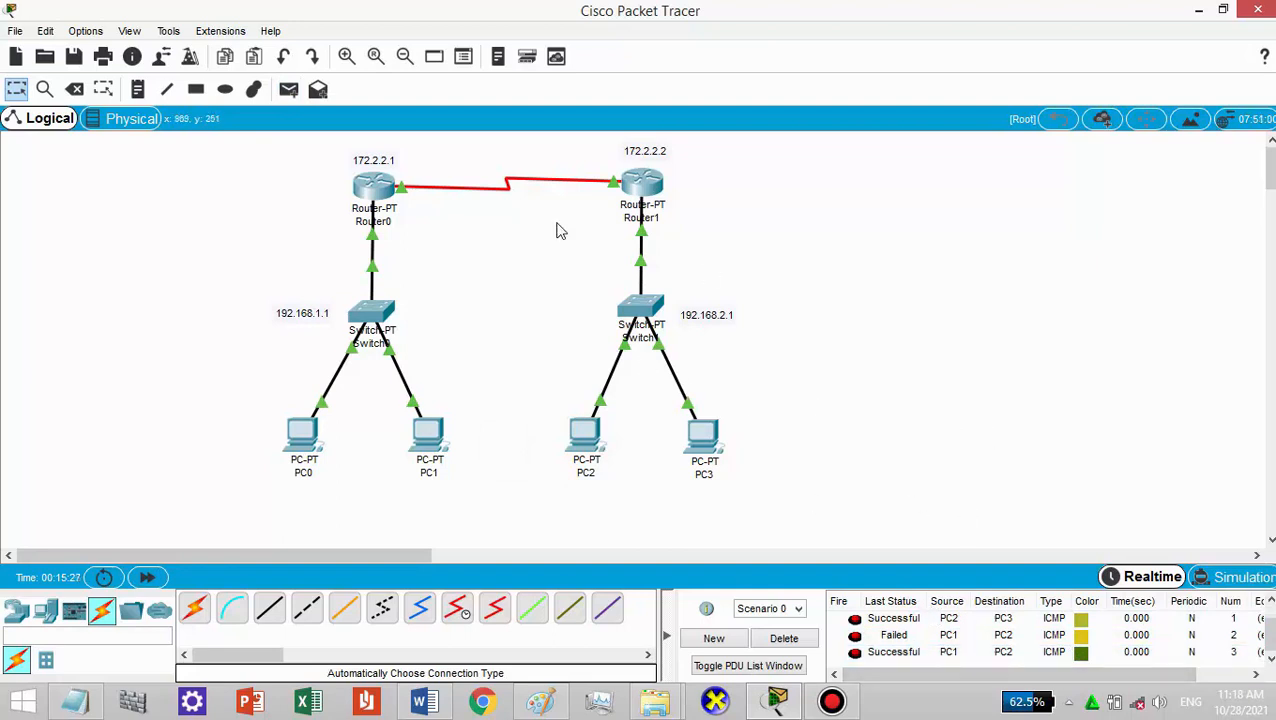
- Send a simple PDU from PC0 to PC2 and check its status in the PDU list
left_click(289, 89)
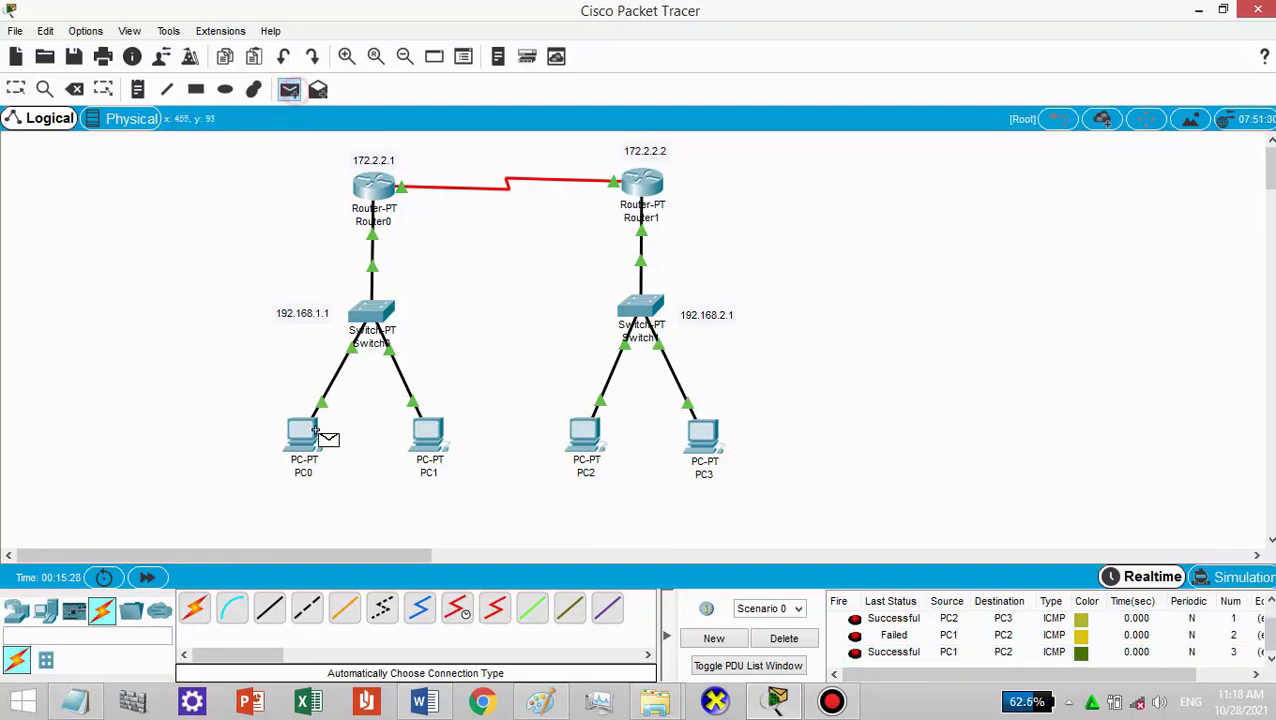
left_click(310, 432)
left_click(586, 438)
scroll(990, 640, "down", 1)
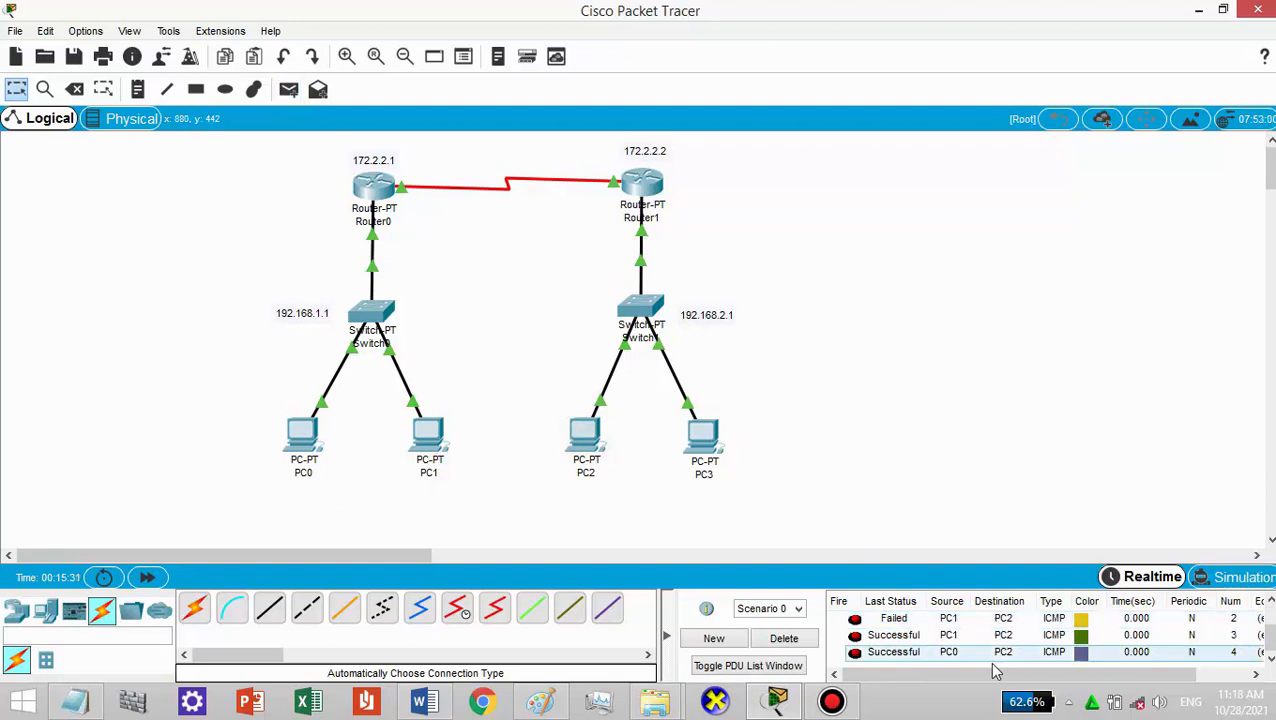
- Send a simple PDU from PC1 to PC3 twice and check both statuses in the PDU list
left_click(289, 89)
left_click(436, 428)
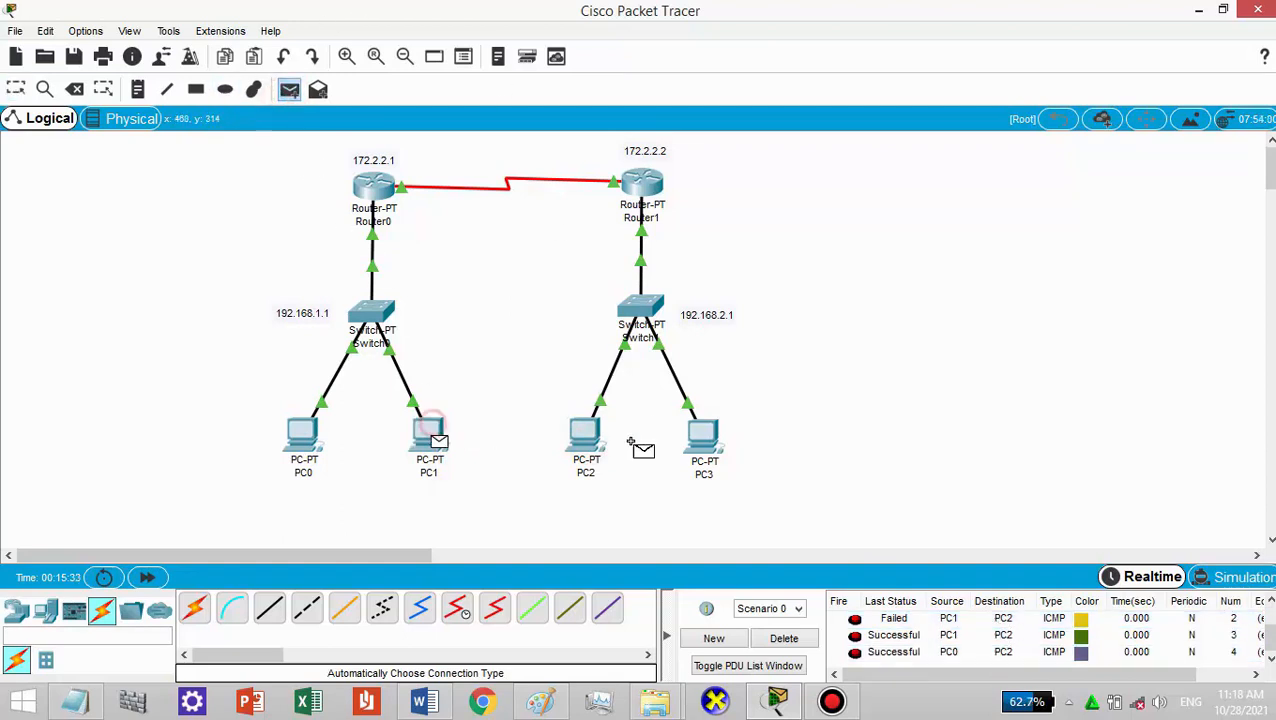
left_click(700, 433)
scroll(1035, 645, "down", 1)
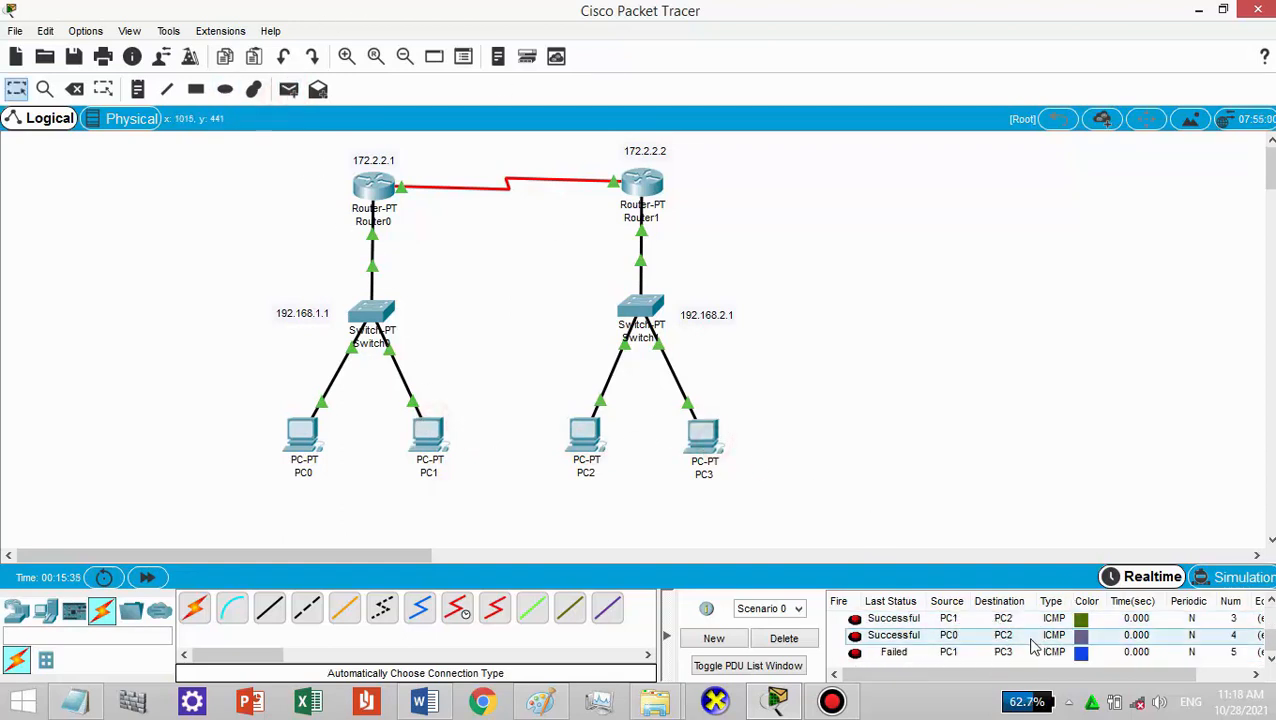
left_click(289, 89)
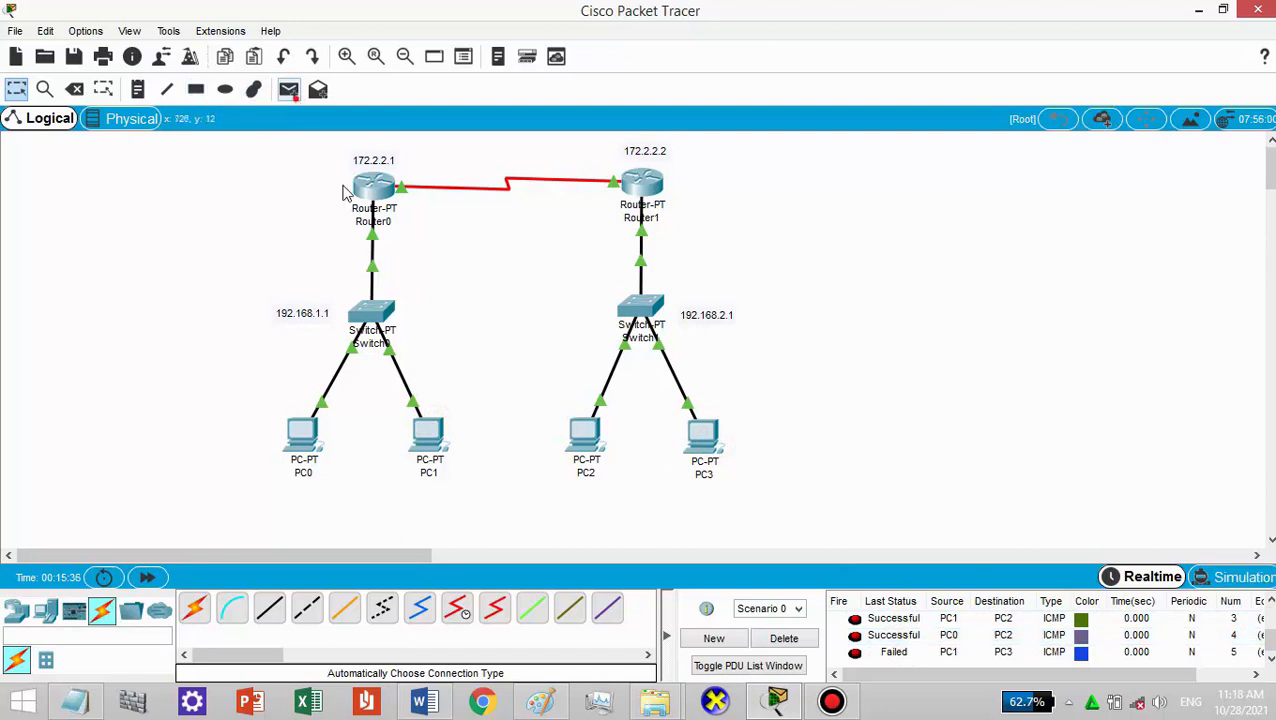
left_click(436, 428)
left_click(700, 433)
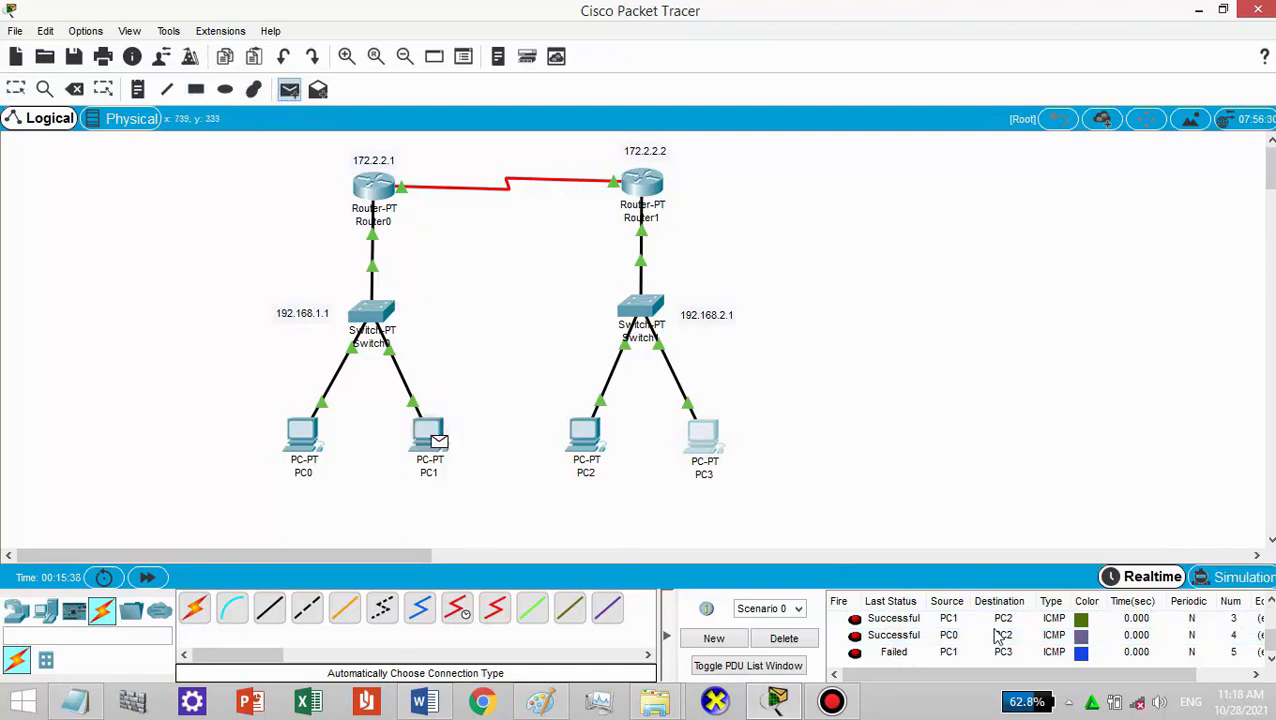
scroll(1003, 640, "down", 1)
- Switch to the Word document and read exercise 2 about connecting three networks with static routing
mouse_move(697, 470)
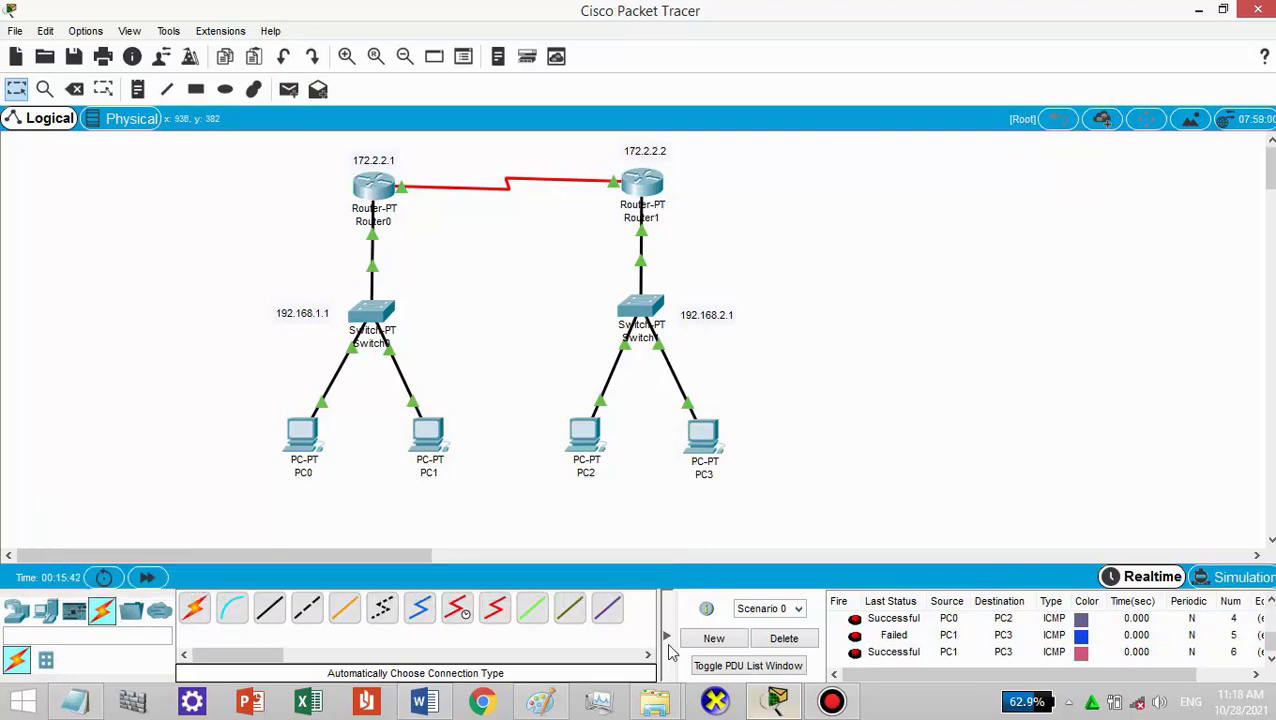
key("alt+Tab")
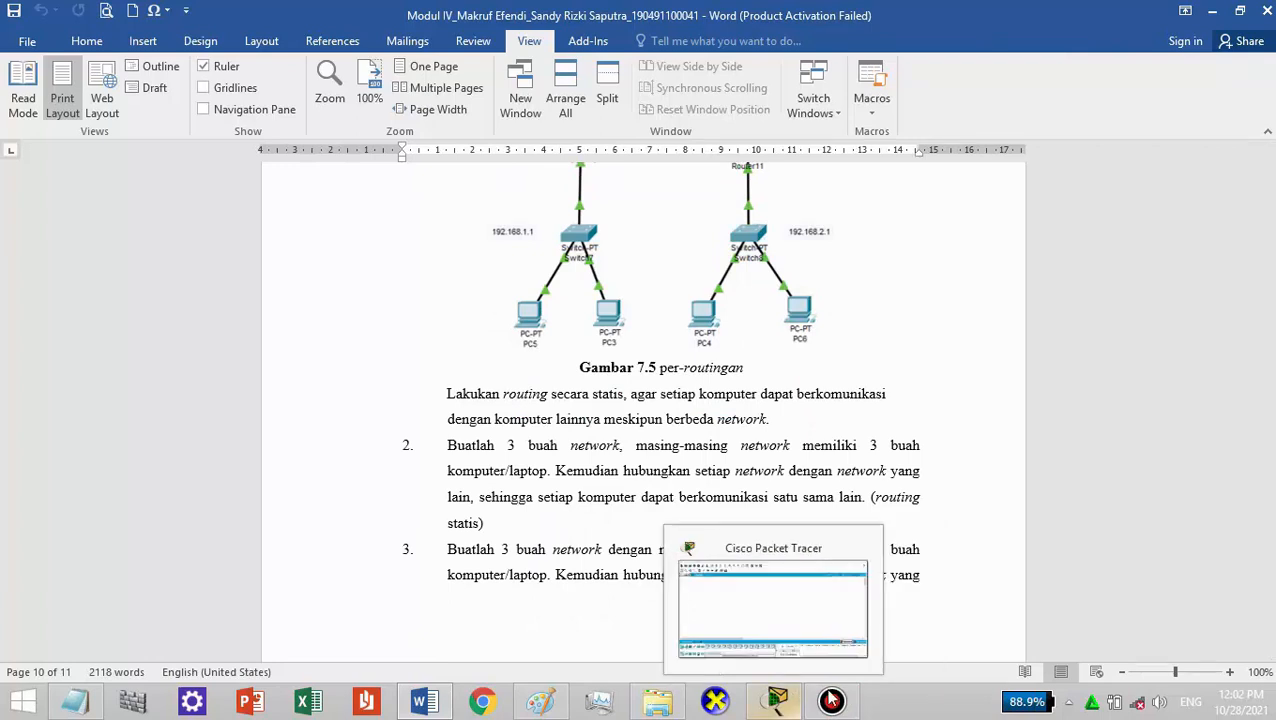
left_click(554, 449)
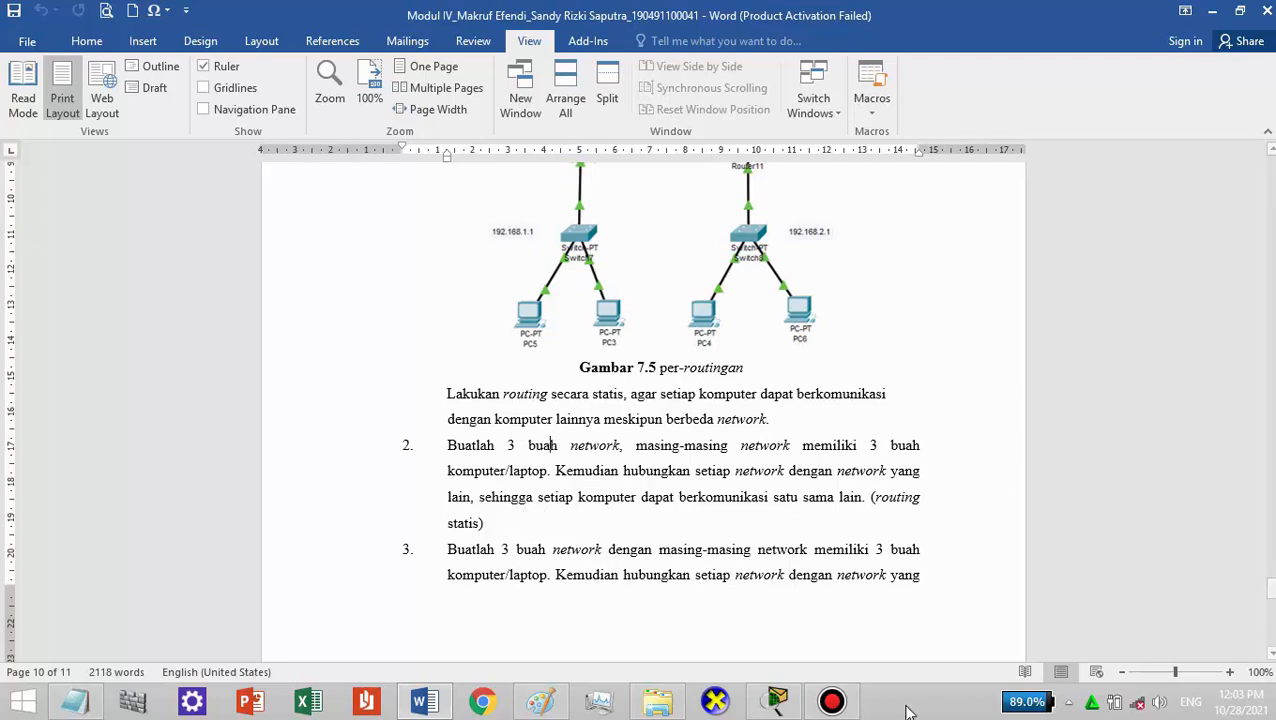
- Switch to Packet Tracer and place three PT-Router devices in a row across the upper workspace
left_click(778, 700)
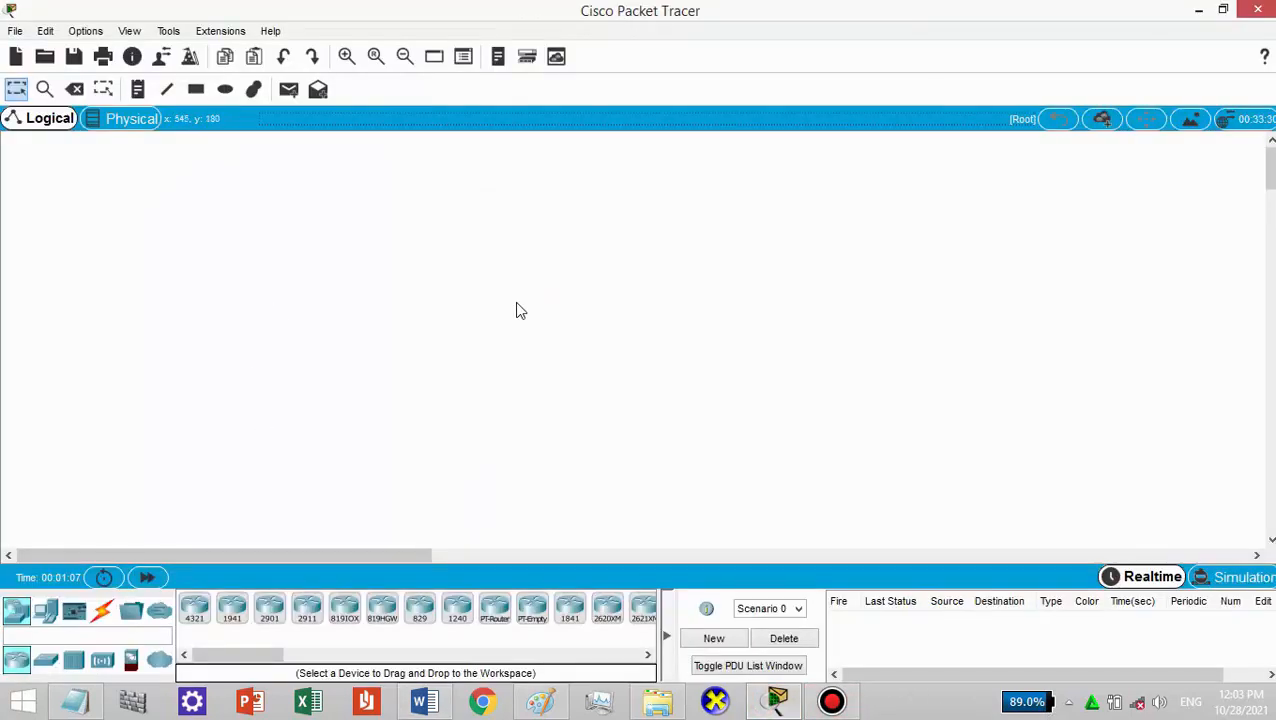
left_click(496, 610)
left_click(267, 198)
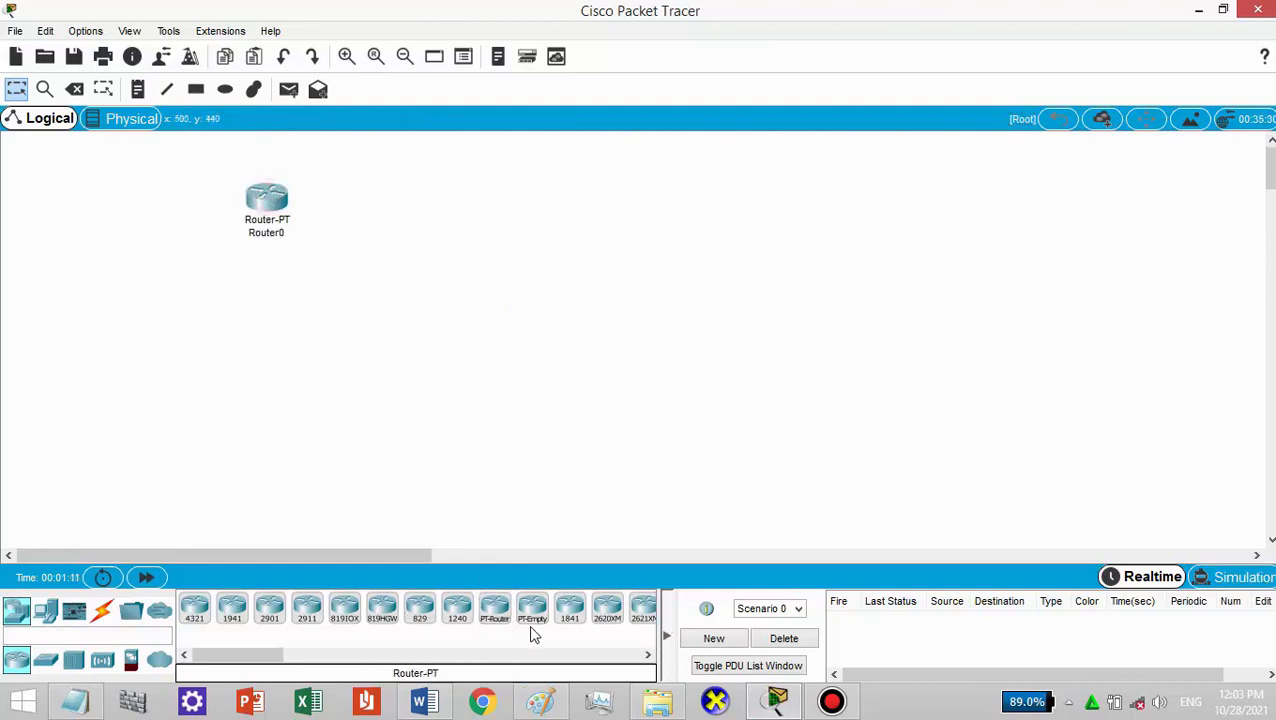
left_click(492, 610)
left_click(457, 199)
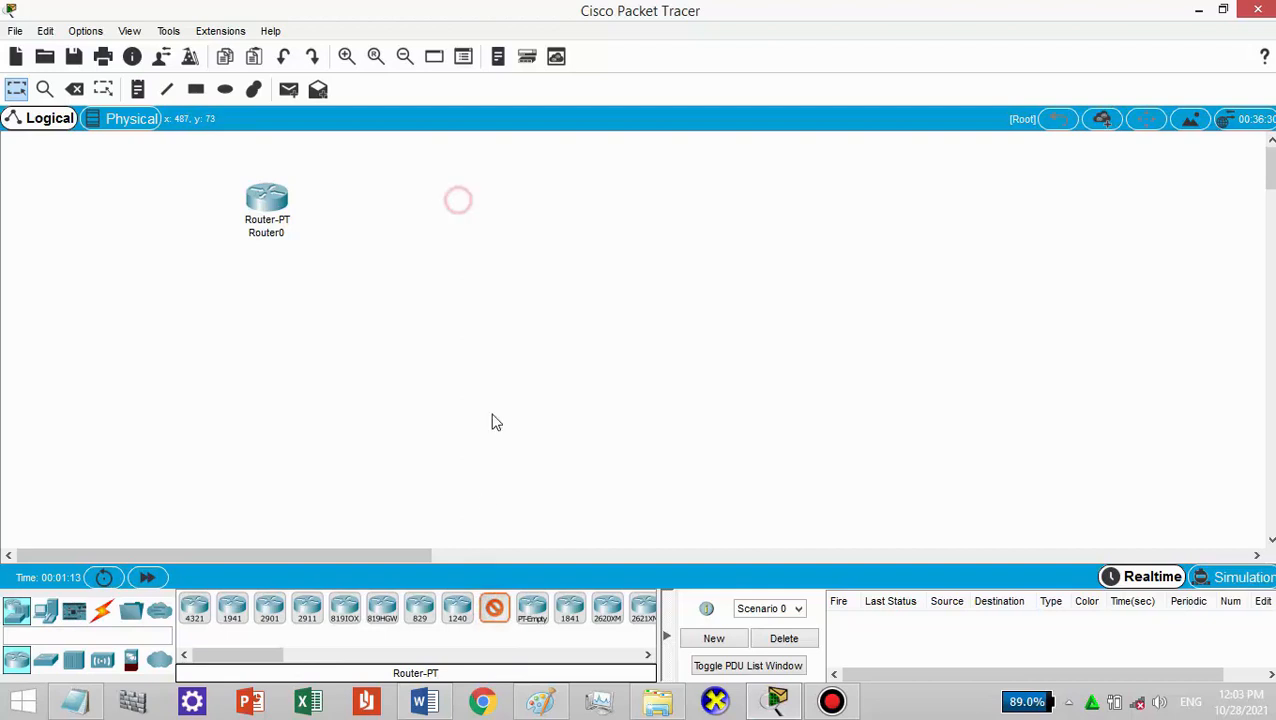
left_click(493, 612)
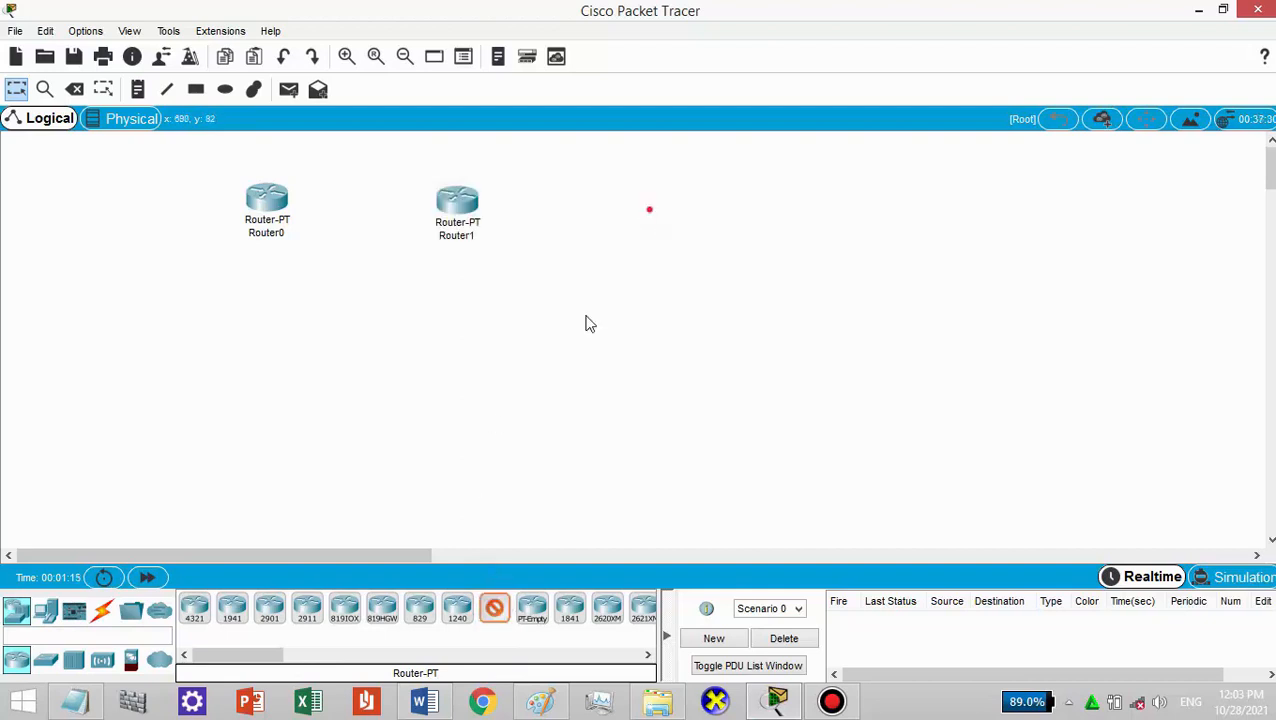
left_click(649, 209)
- Place three PT-Switch devices, one below each of the three routers
left_click(45, 659)
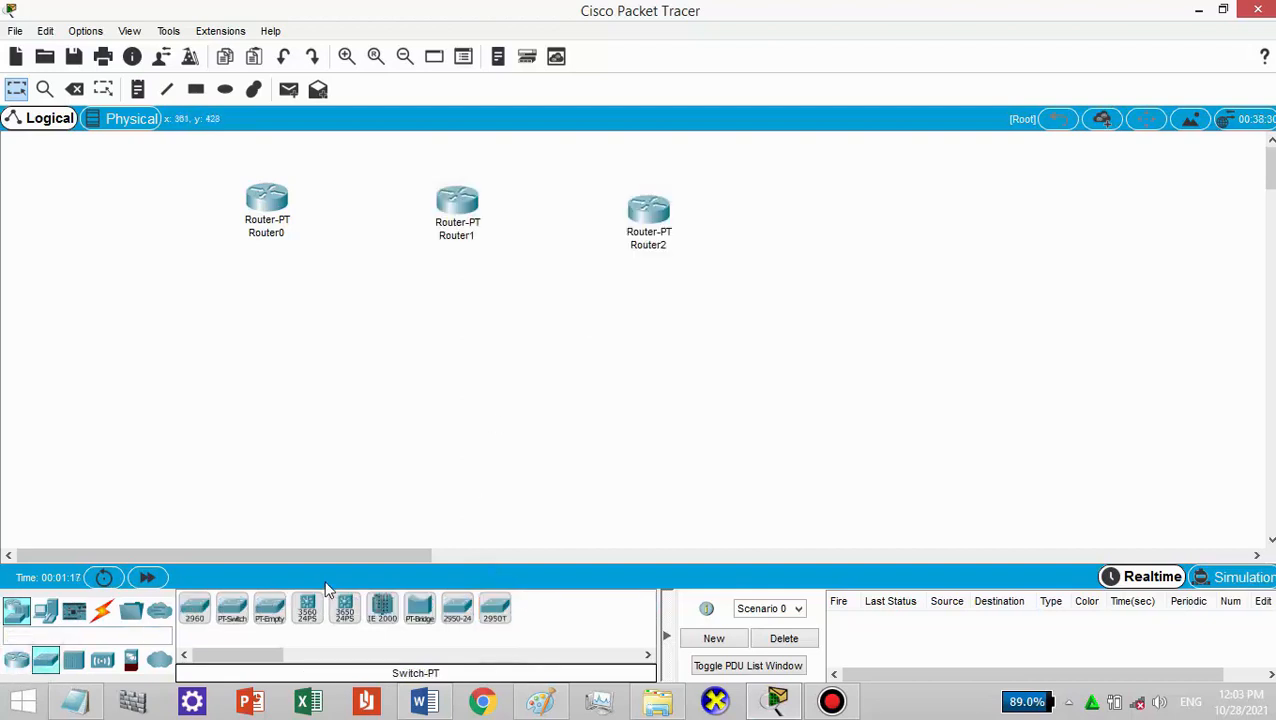
left_click(233, 612)
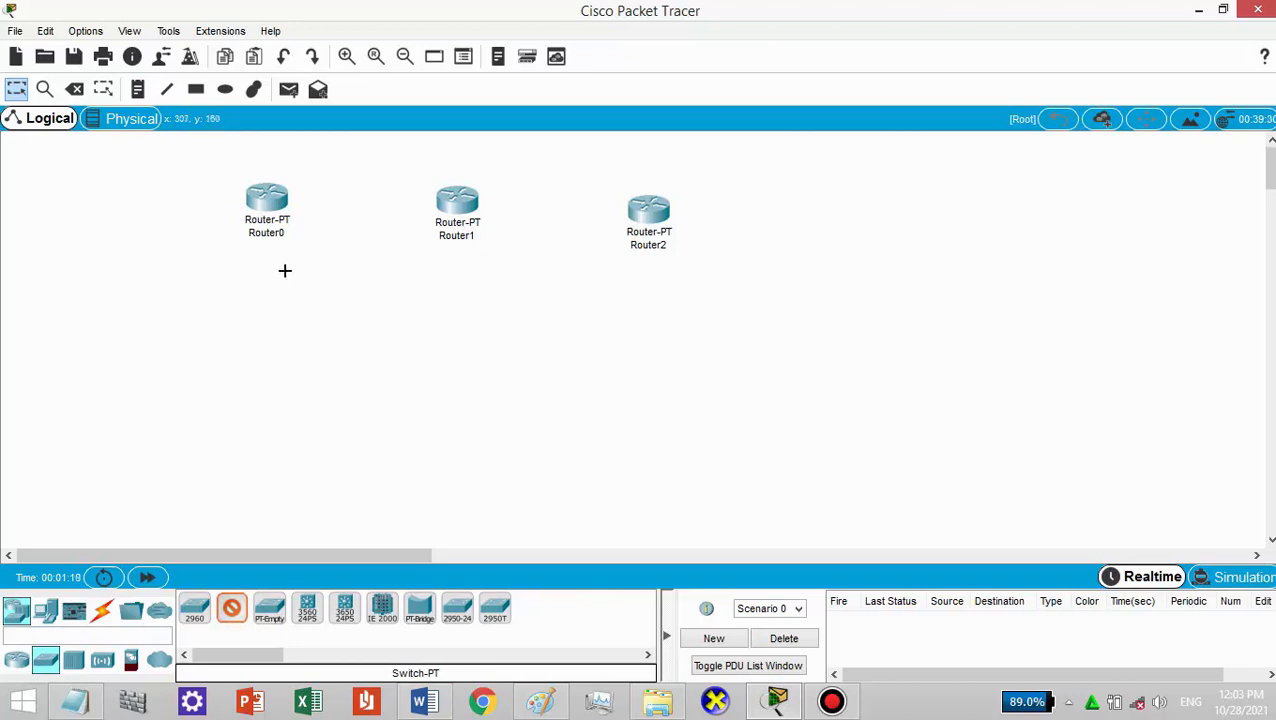
left_click(261, 311)
left_click(231, 610)
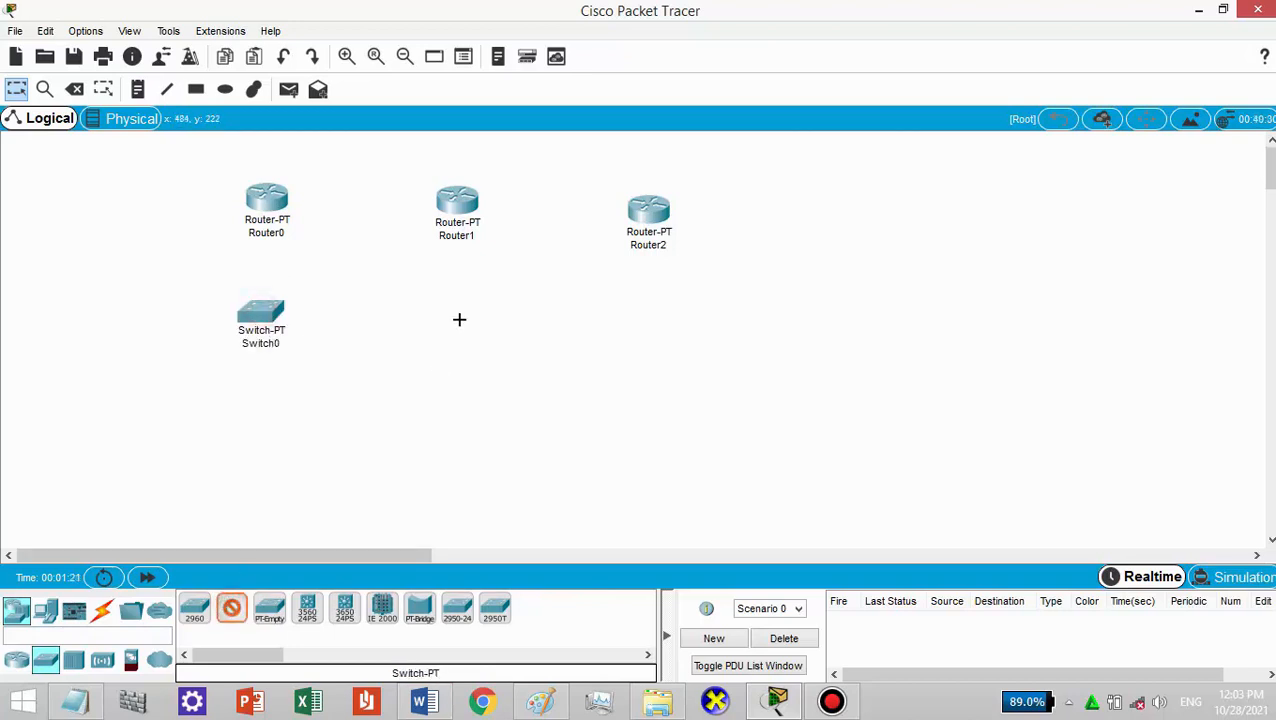
left_click(456, 316)
left_click(232, 610)
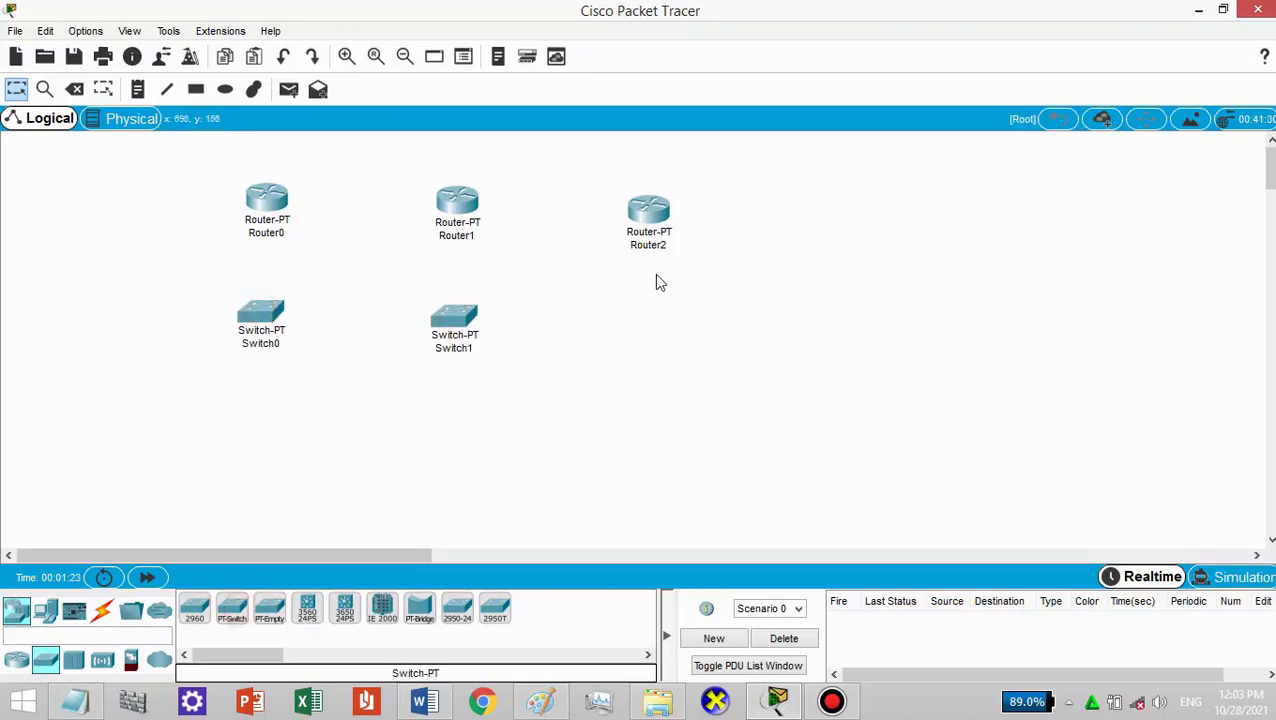
left_click(231, 610)
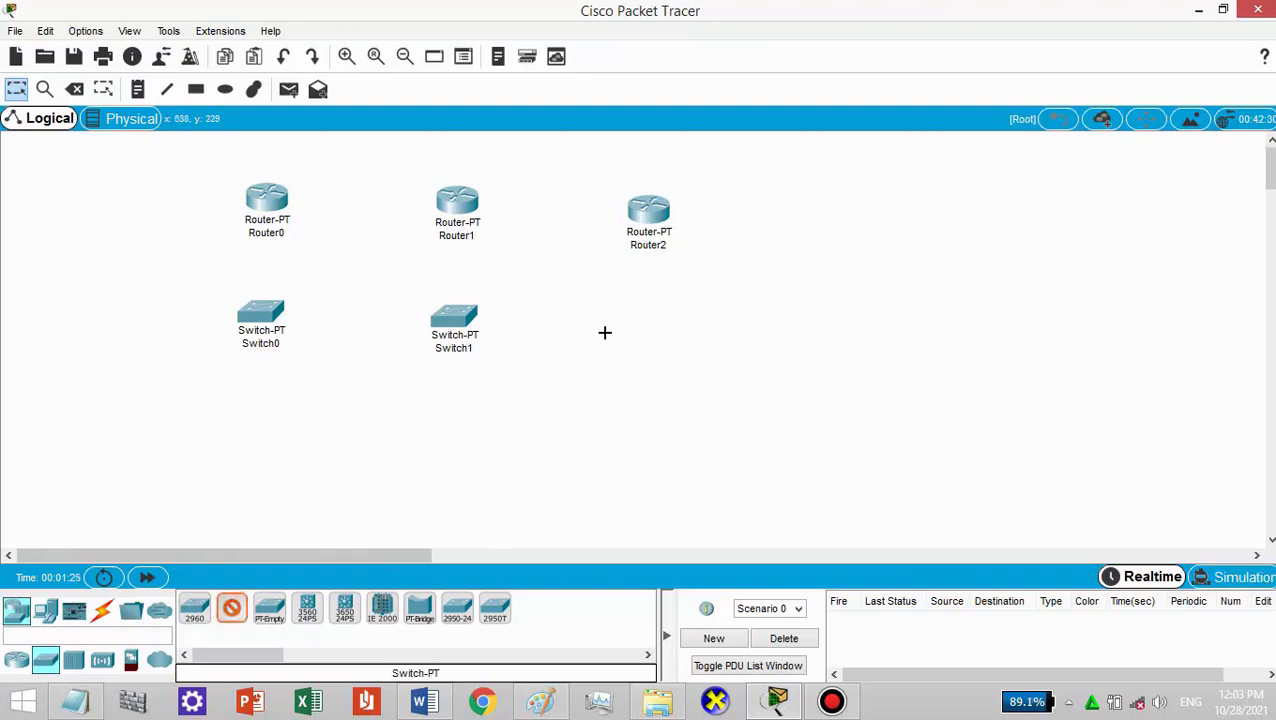
left_click(650, 308)
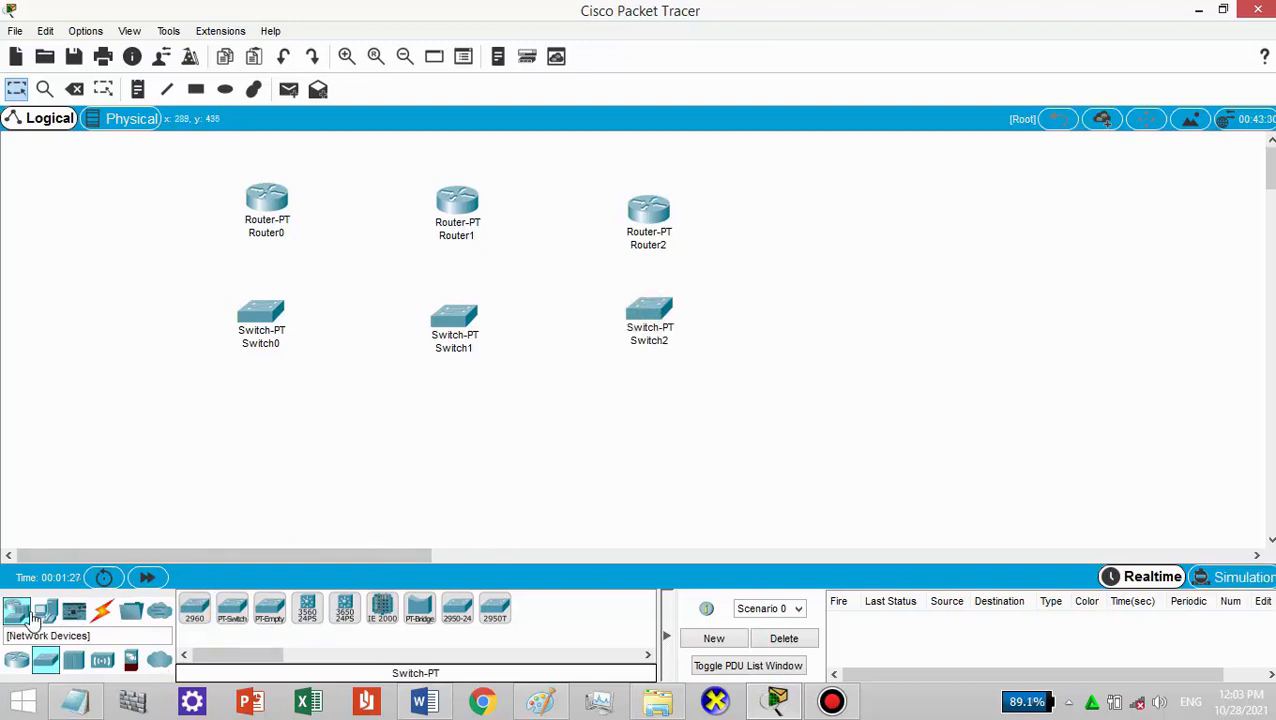
- Place three PCs in a row below Switch0 for the first network
left_click(45, 610)
left_click(194, 608)
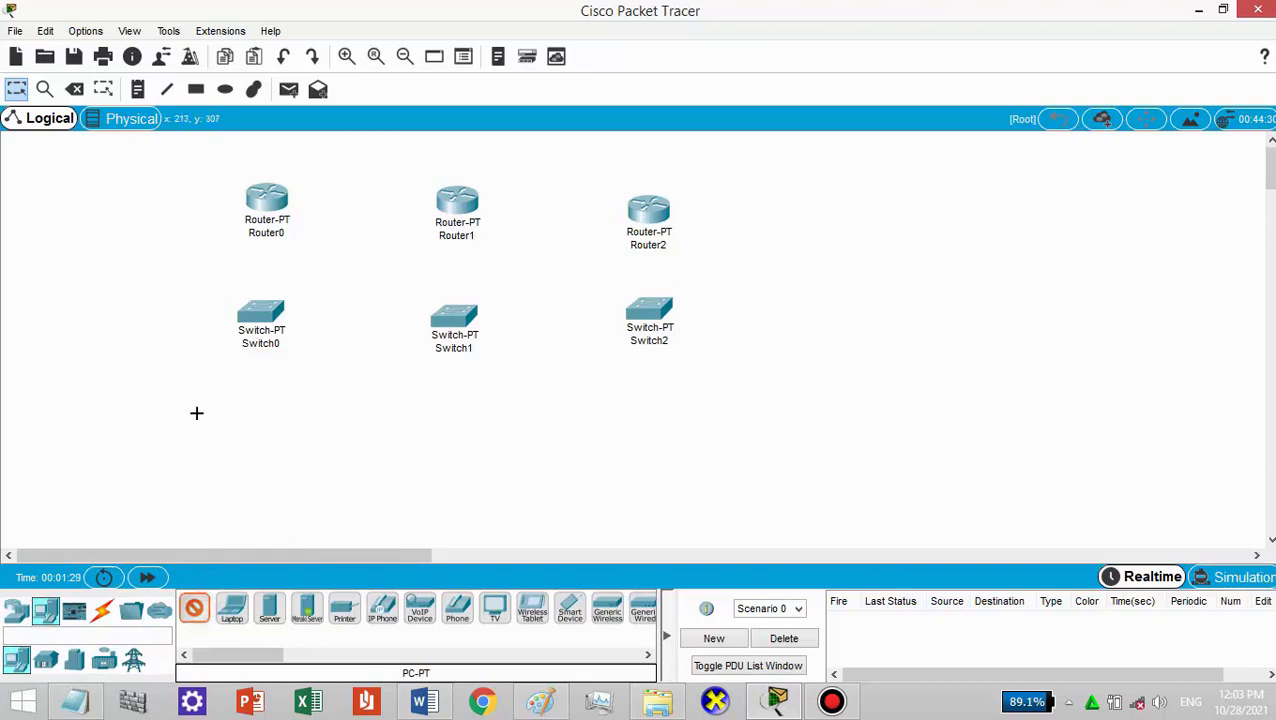
left_click(175, 432)
left_click(194, 608)
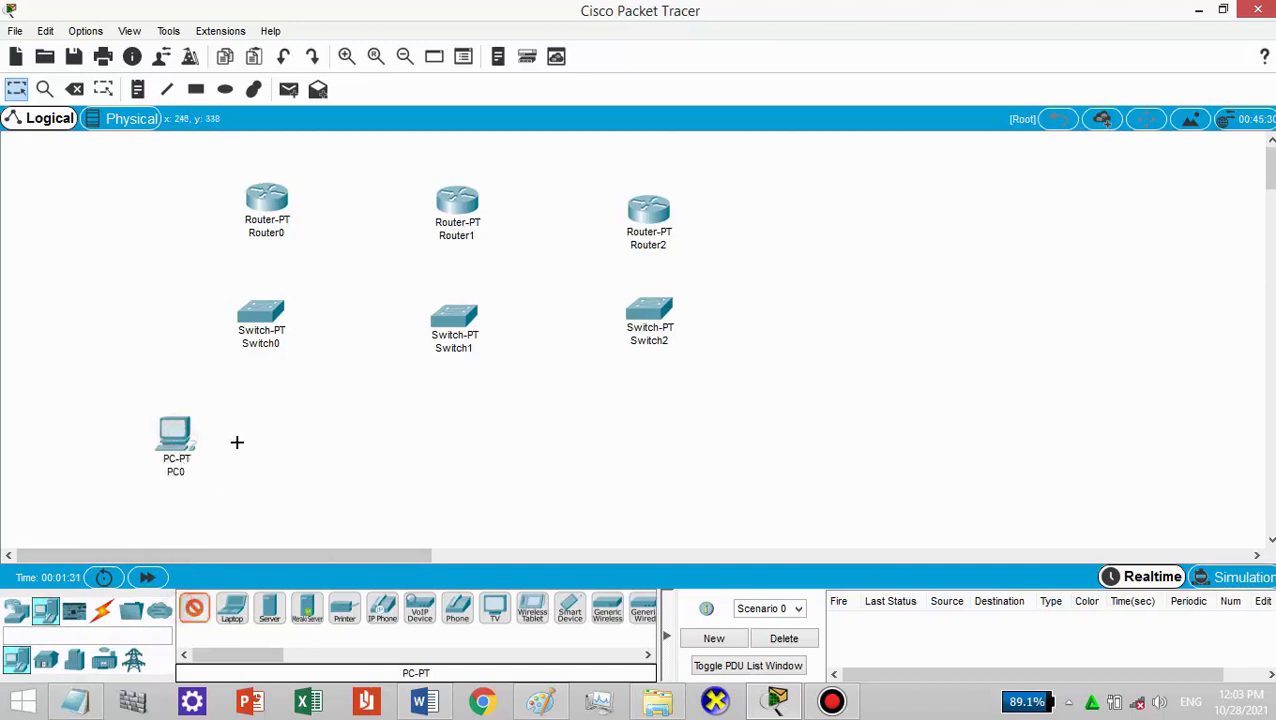
left_click(245, 440)
left_click(194, 608)
left_click(313, 430)
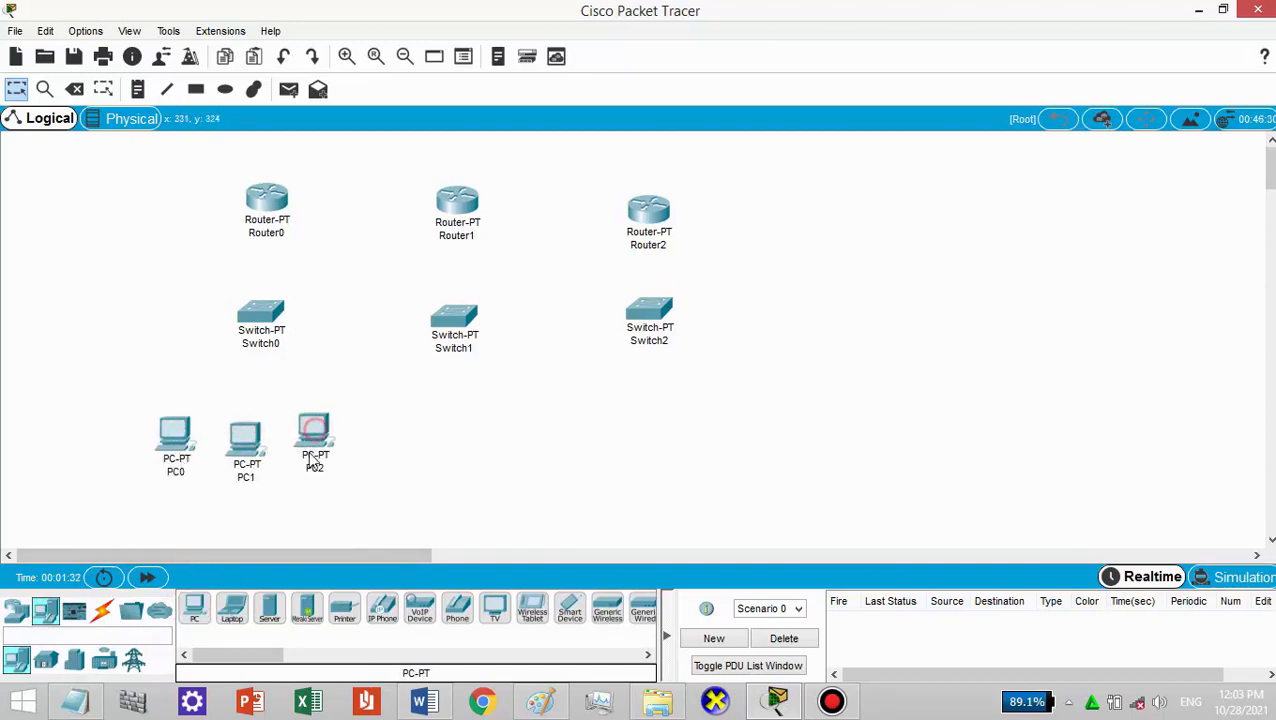
- Place three PCs in a row below Switch1 for the second network
left_click(194, 608)
left_click(420, 437)
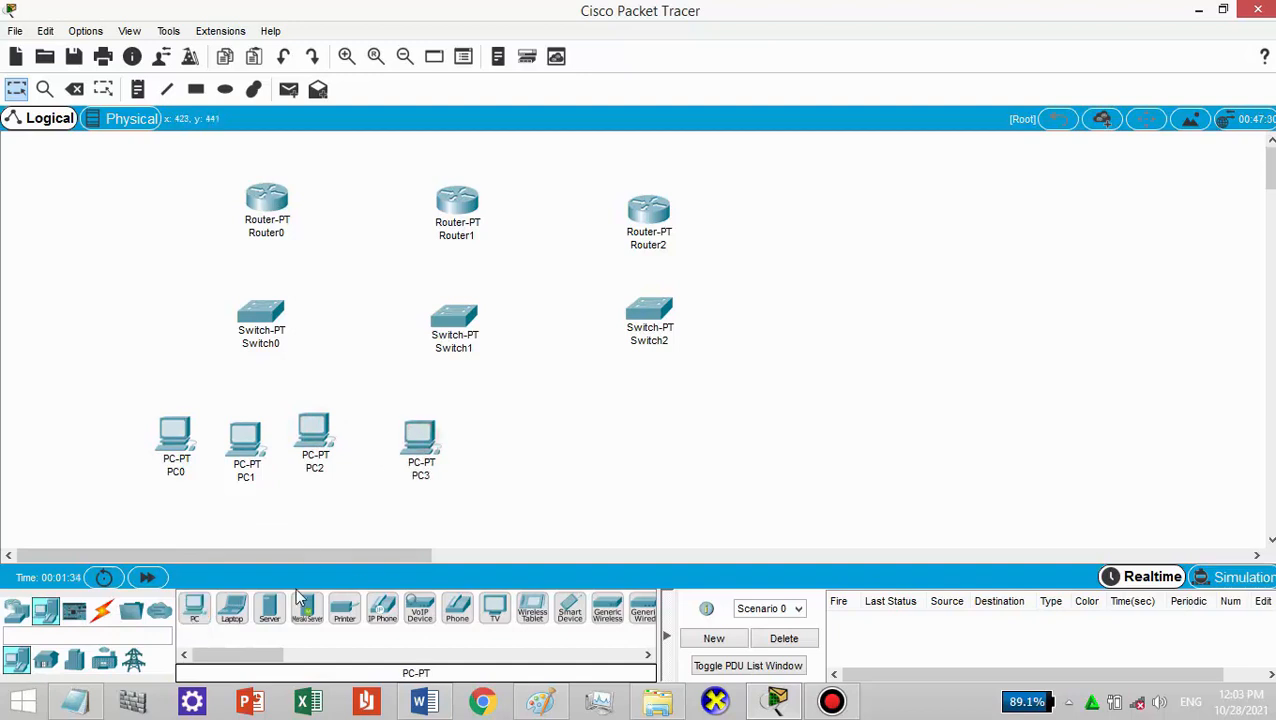
left_click(200, 607)
left_click(480, 440)
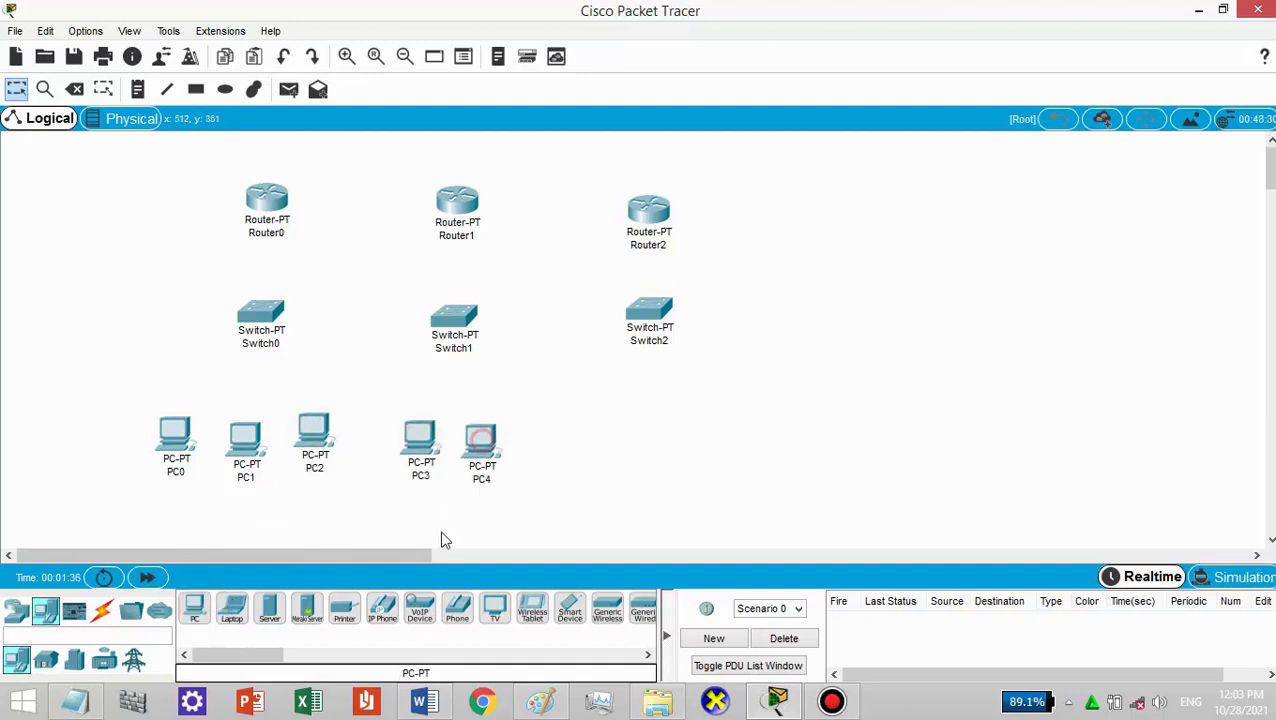
left_click(198, 612)
left_click(540, 440)
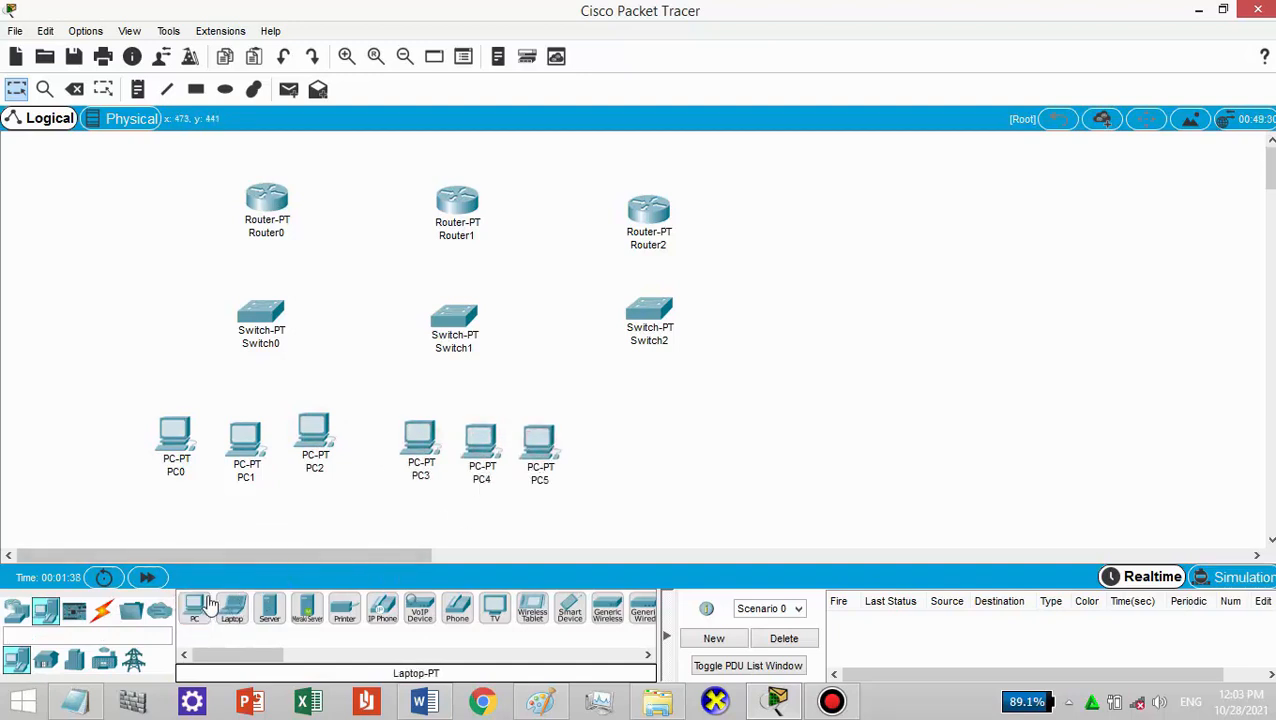
- Place three PCs in a row below Switch2 for the third network
left_click(194, 608)
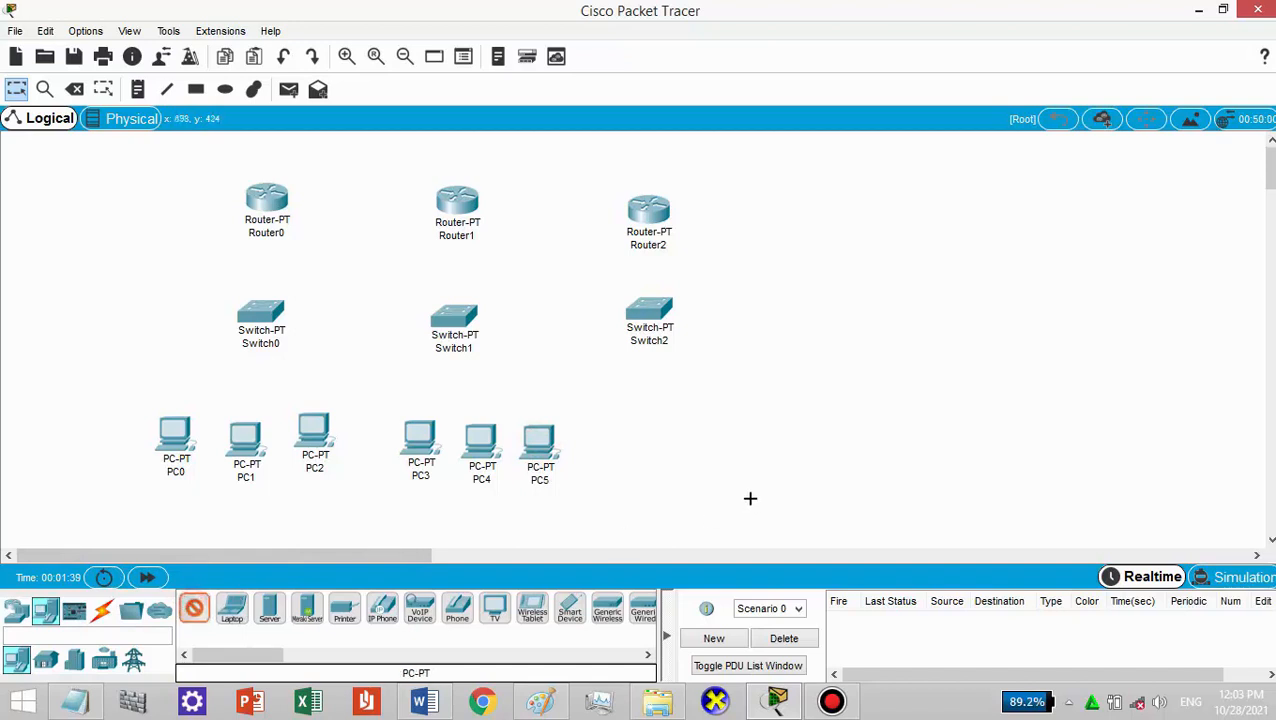
left_click(638, 432)
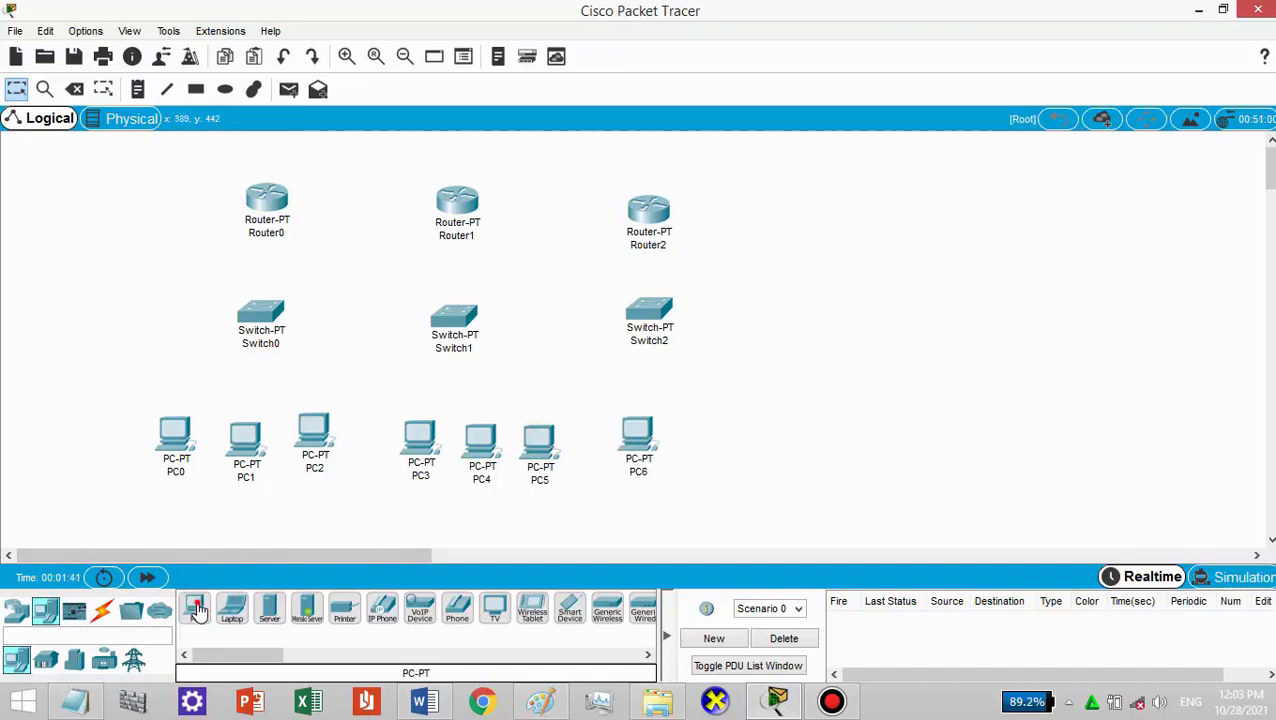
left_click(705, 438)
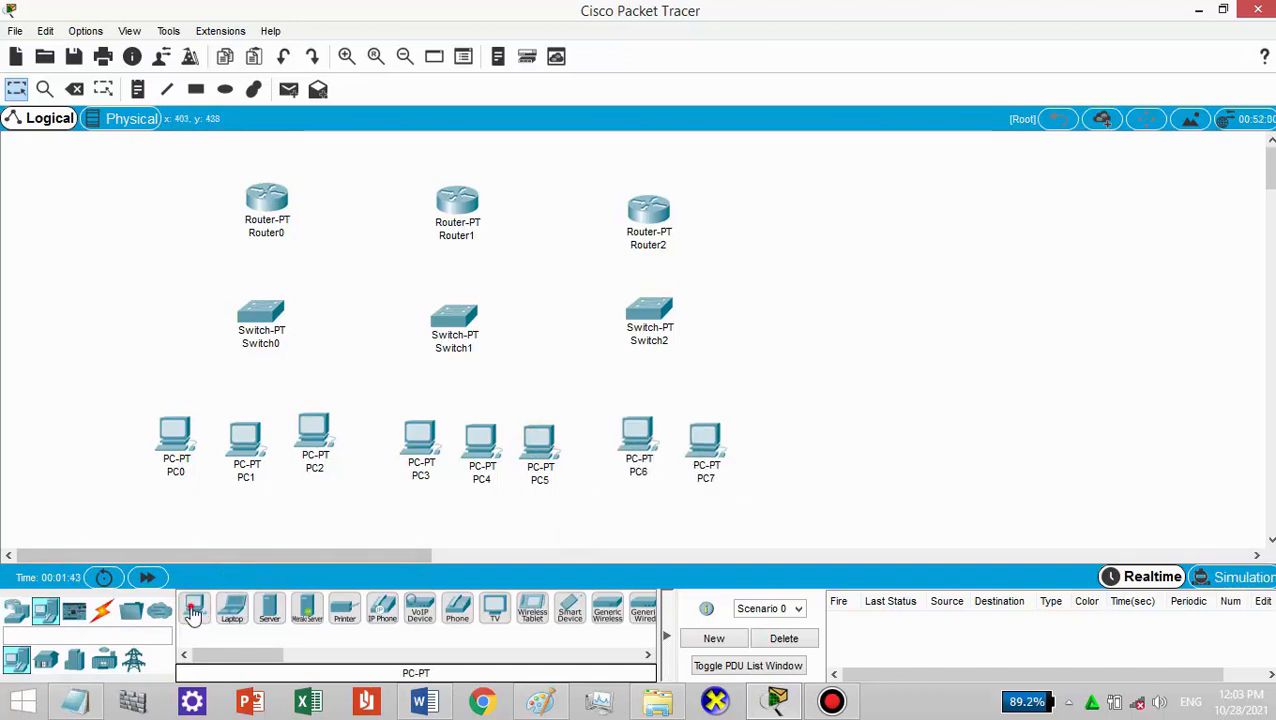
left_click(780, 441)
- Shift Switch1, Router1, Switch2 and Router2 to the right so each pair sits centred above its three PCs
left_click_drag(487, 326, 513, 331)
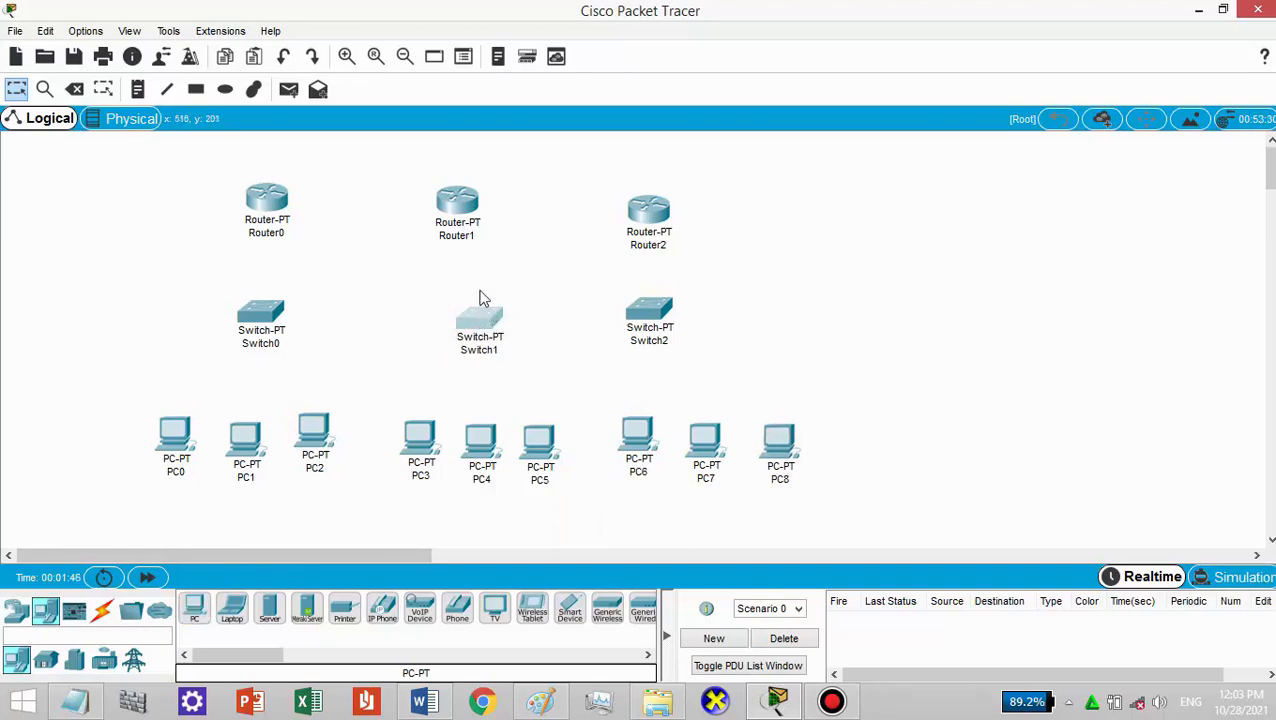
left_click_drag(450, 199, 490, 203)
left_click(490, 205)
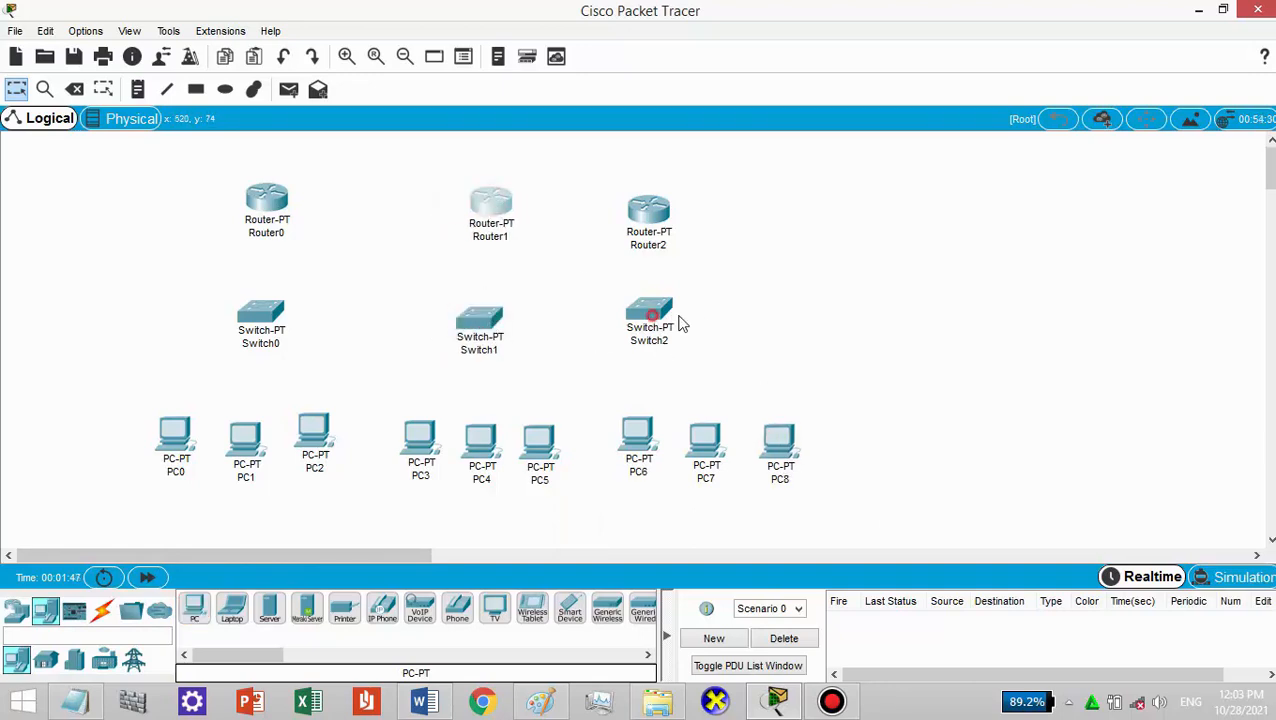
left_click(884, 84)
left_click_drag(662, 311, 721, 316)
left_click(668, 212)
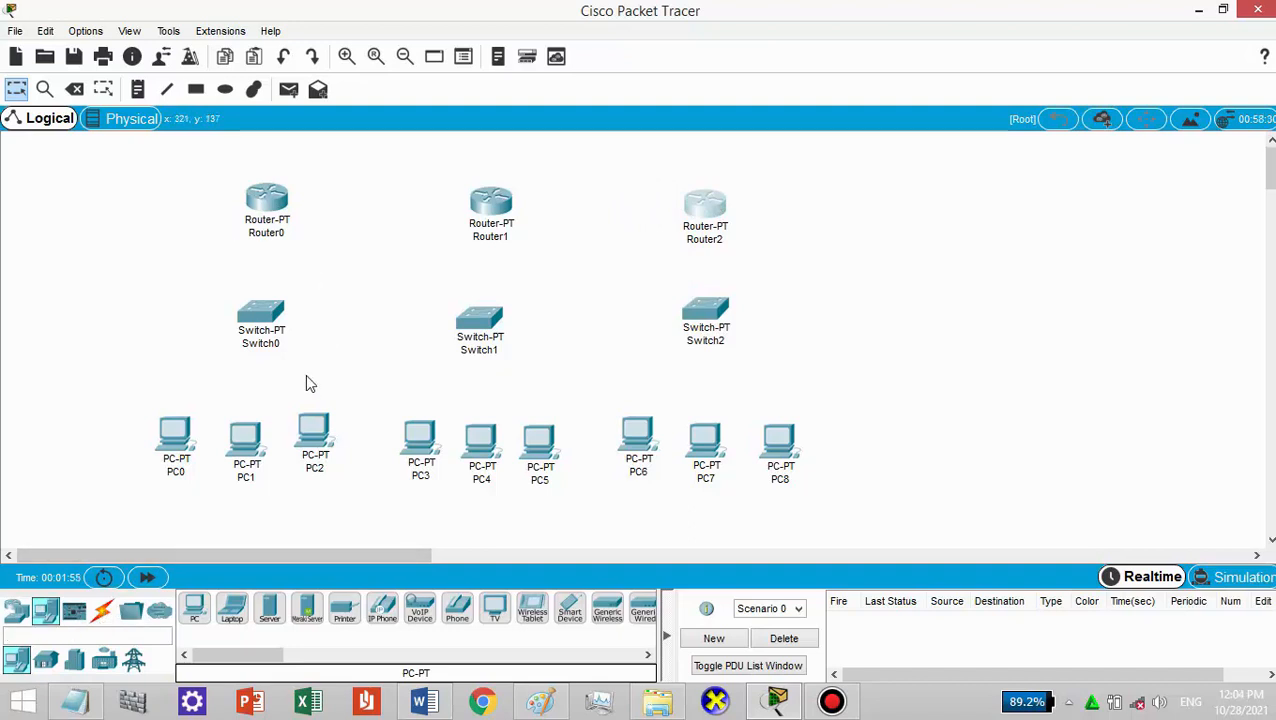
- Connect PC0's FastEthernet0 to Switch0's FastEthernet0/1 with a copper straight-through cable
left_click(101, 614)
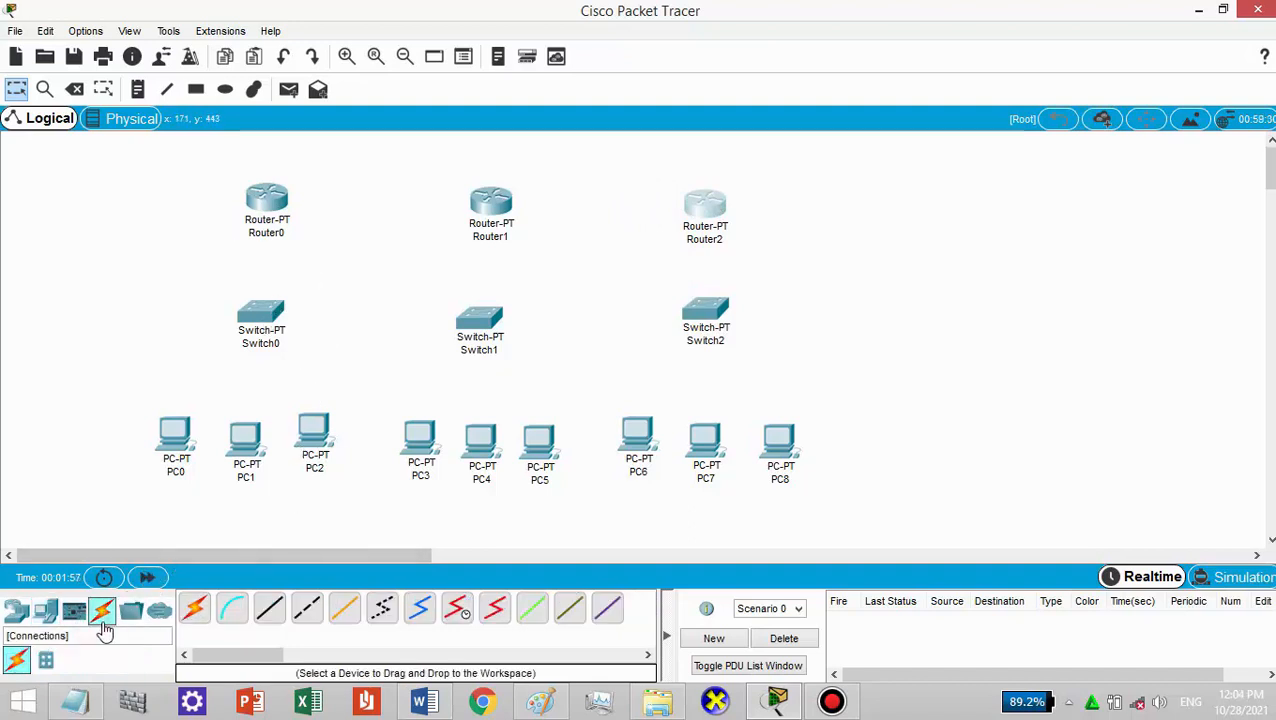
left_click(269, 608)
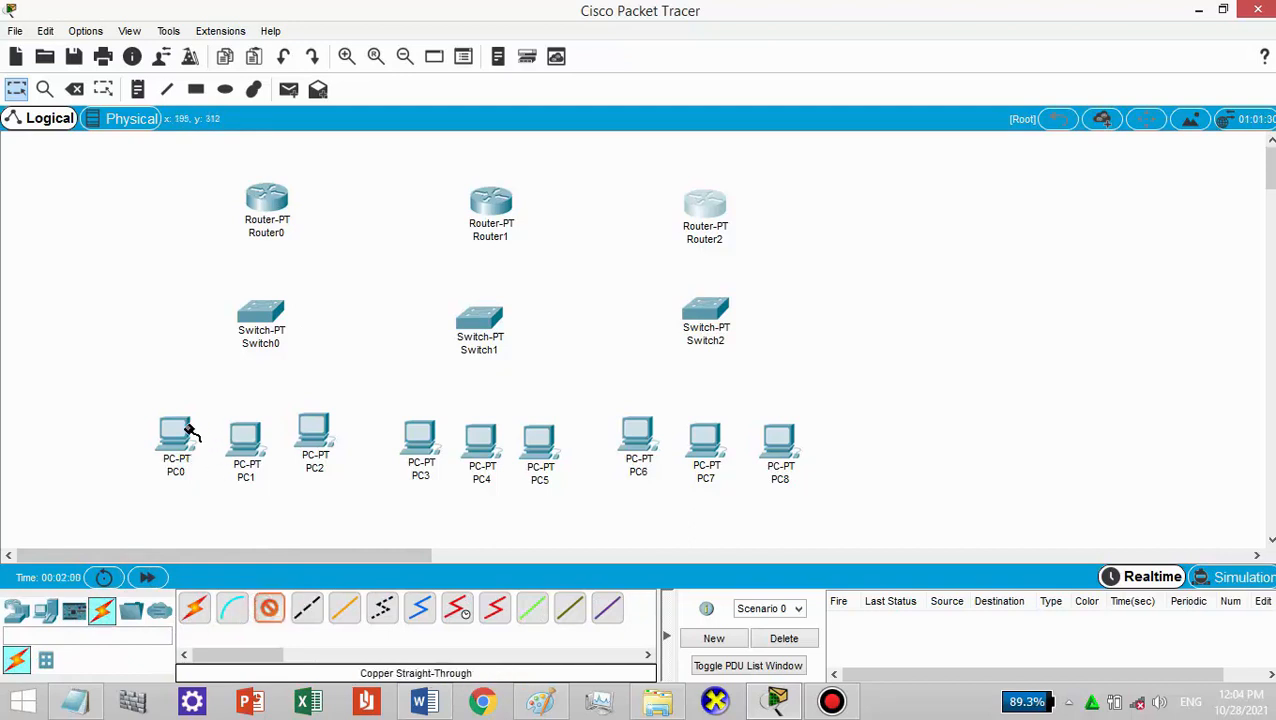
left_click(190, 432)
left_click(248, 495)
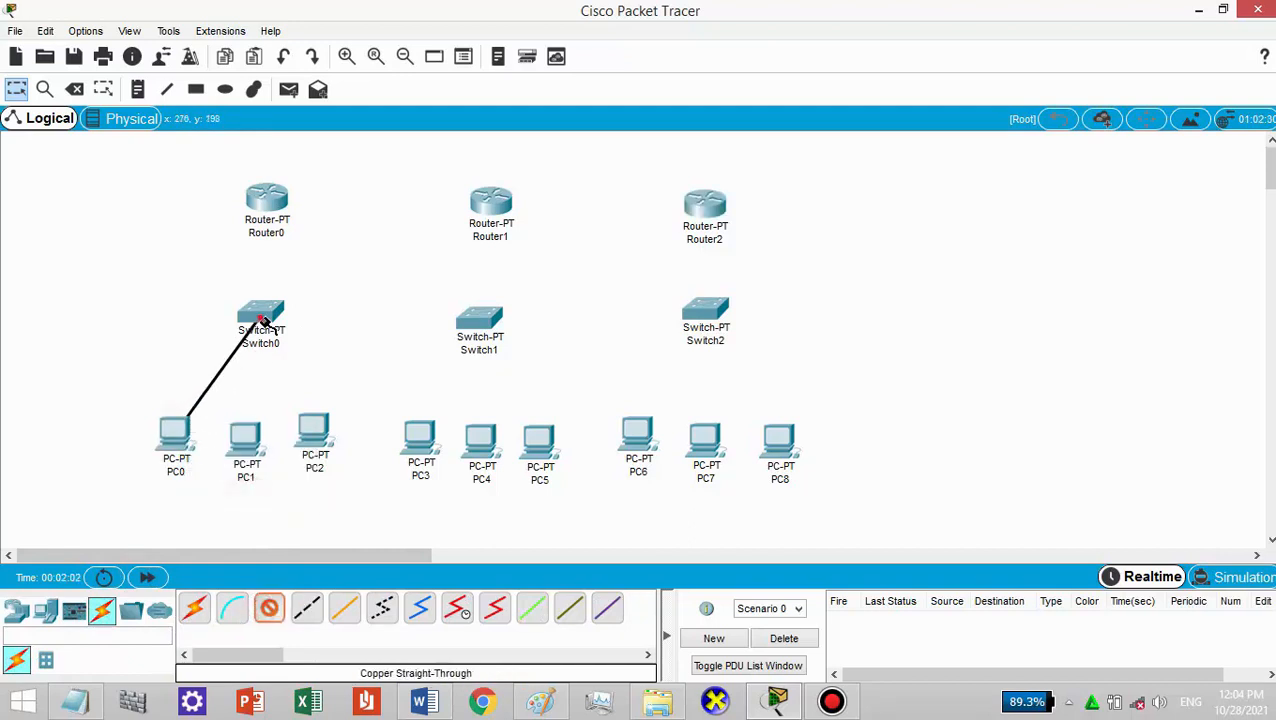
left_click(265, 320)
left_click(297, 348)
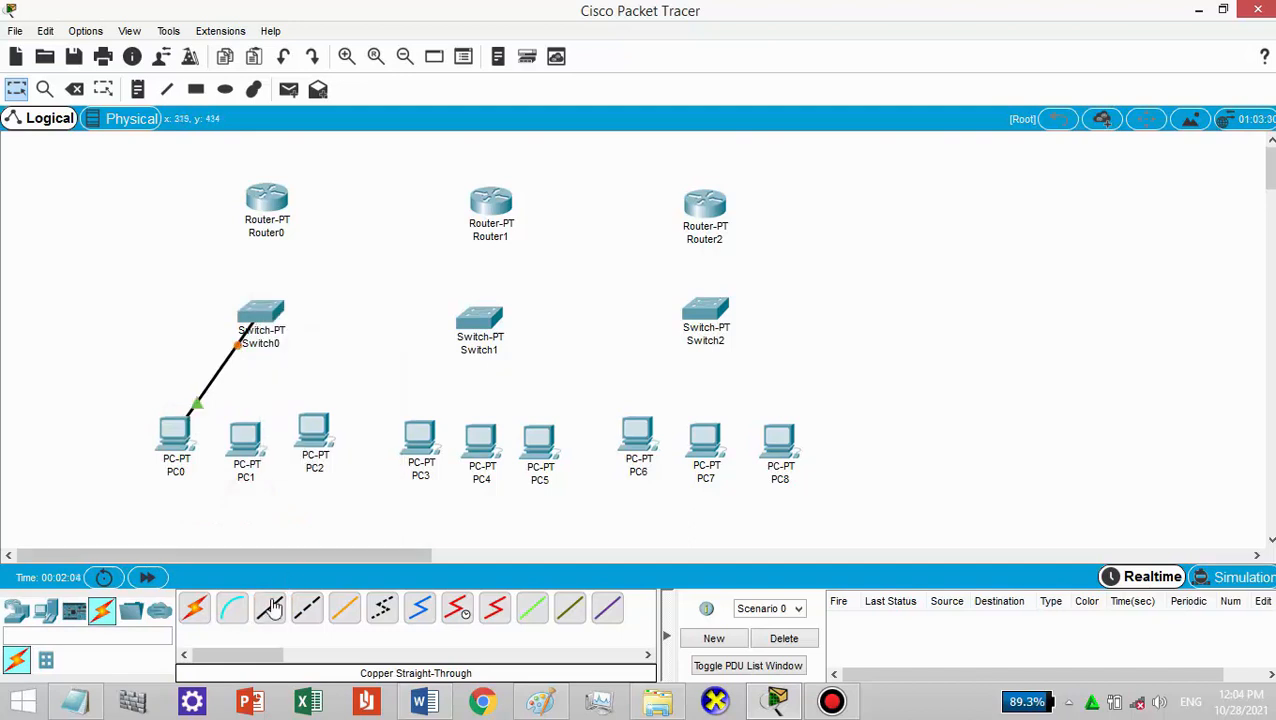
- Cable PC1's FastEthernet0 to Switch0's FastEthernet1/1 and PC2's FastEthernet0 to its FastEthernet2/1 with copper straight-through cables
left_click(252, 477)
left_click(290, 524)
left_click(265, 325)
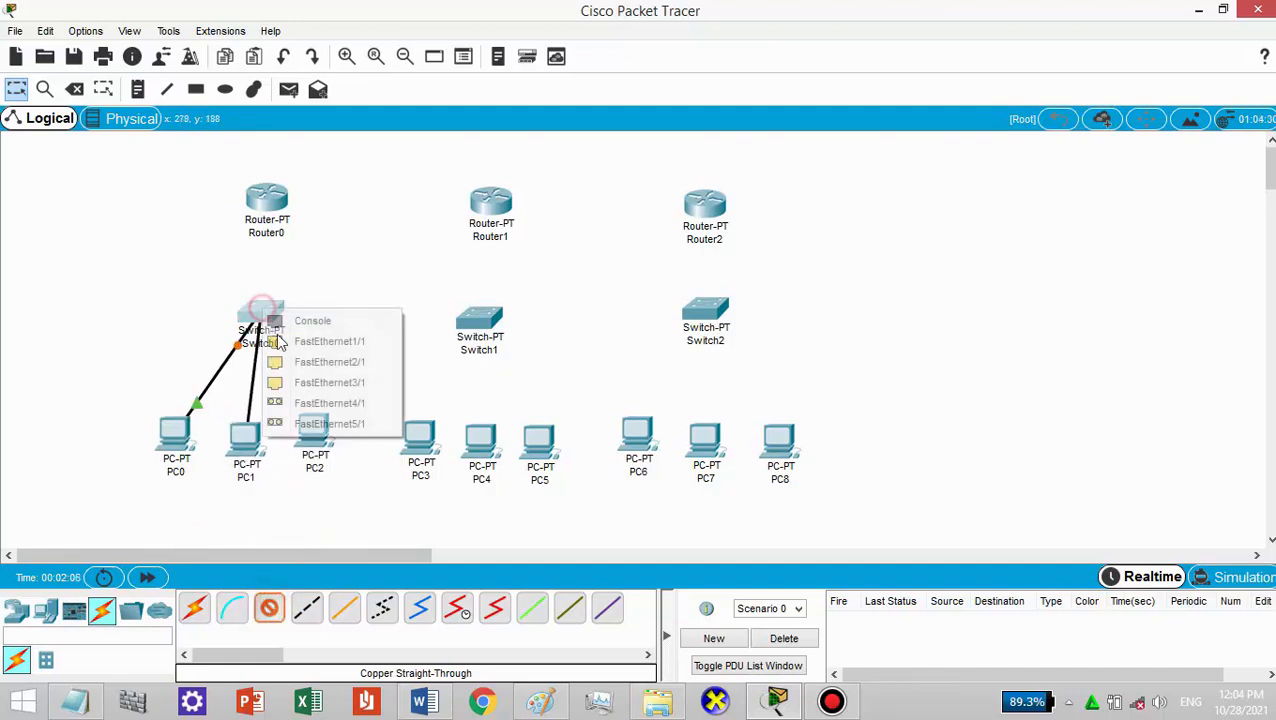
left_click(292, 341)
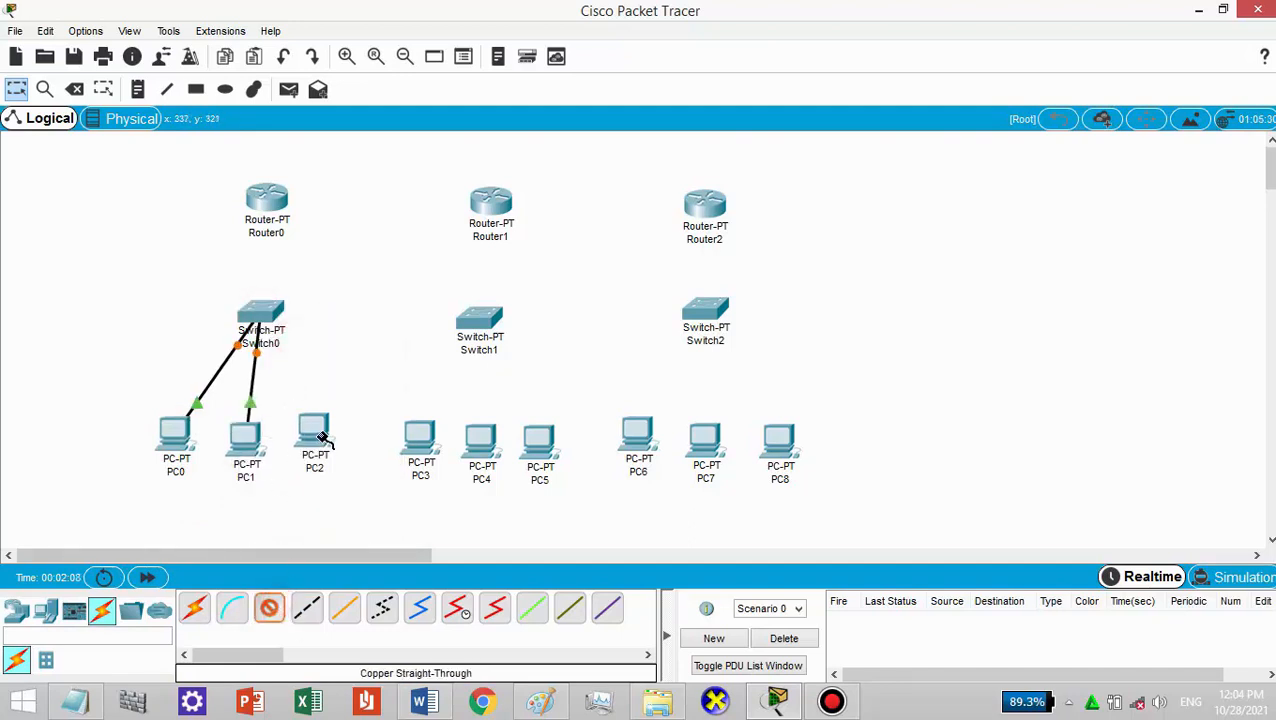
left_click(322, 440)
left_click(352, 501)
left_click(265, 320)
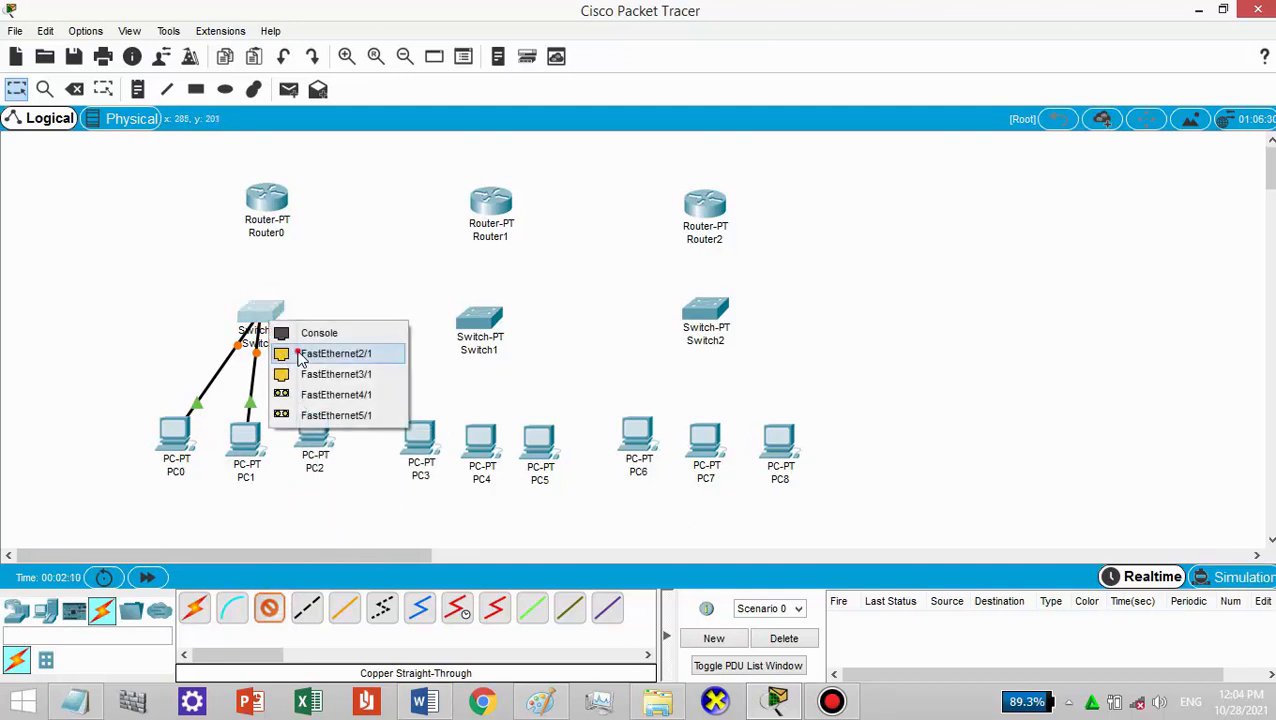
left_click(303, 355)
- Cable PC3's FastEthernet0 to Switch1's FastEthernet0/1 and PC4's FastEthernet0 to its next free FastEthernet port with copper straight-through cables
left_click(420, 440)
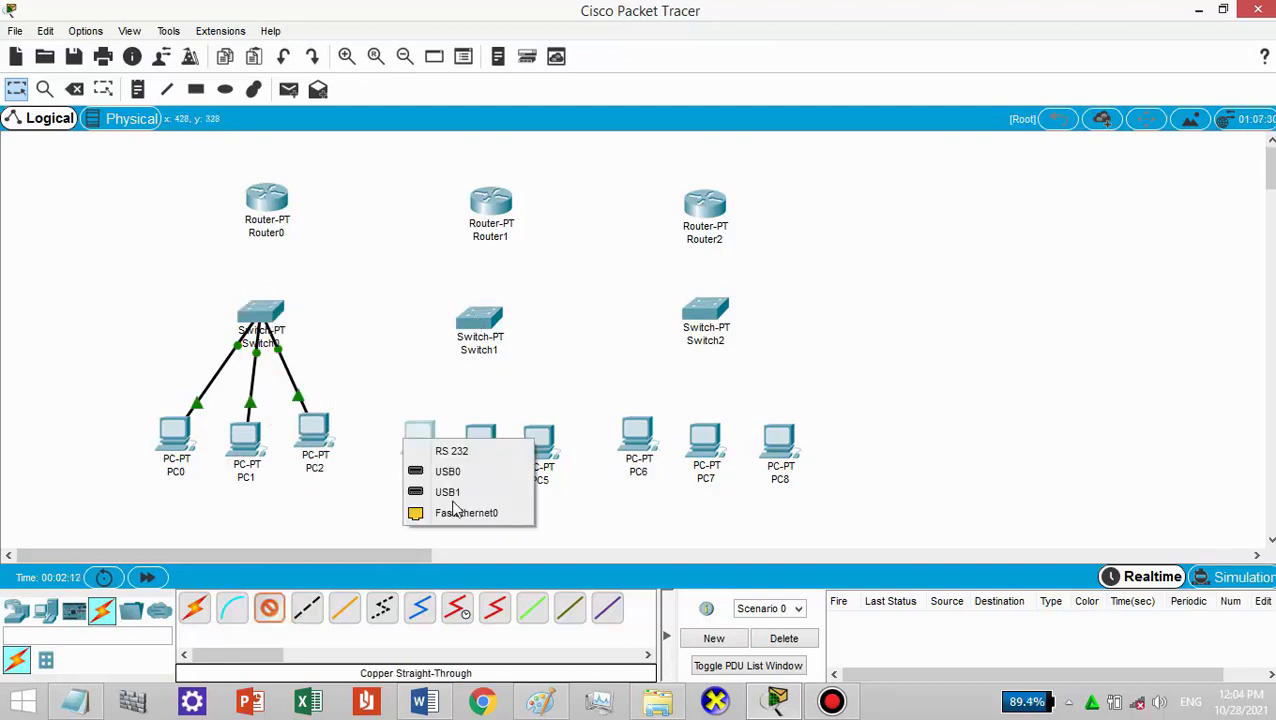
left_click(455, 512)
left_click(478, 322)
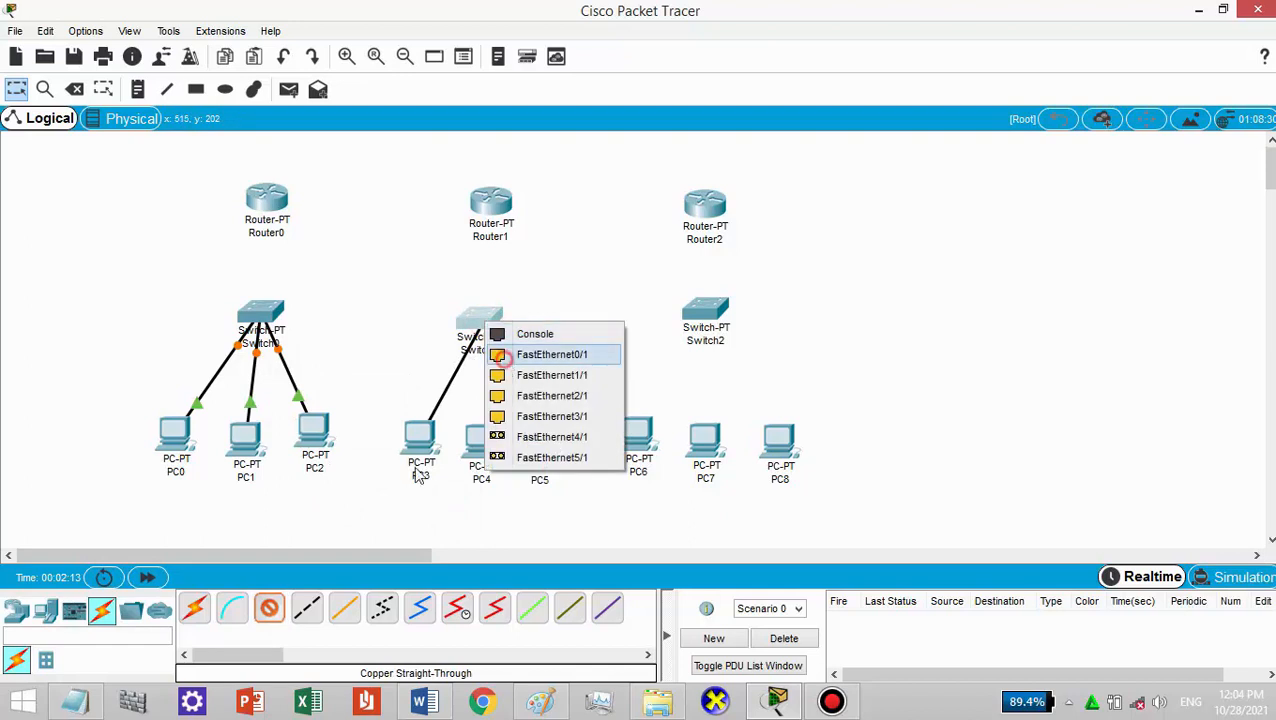
left_click(500, 358)
left_click(484, 438)
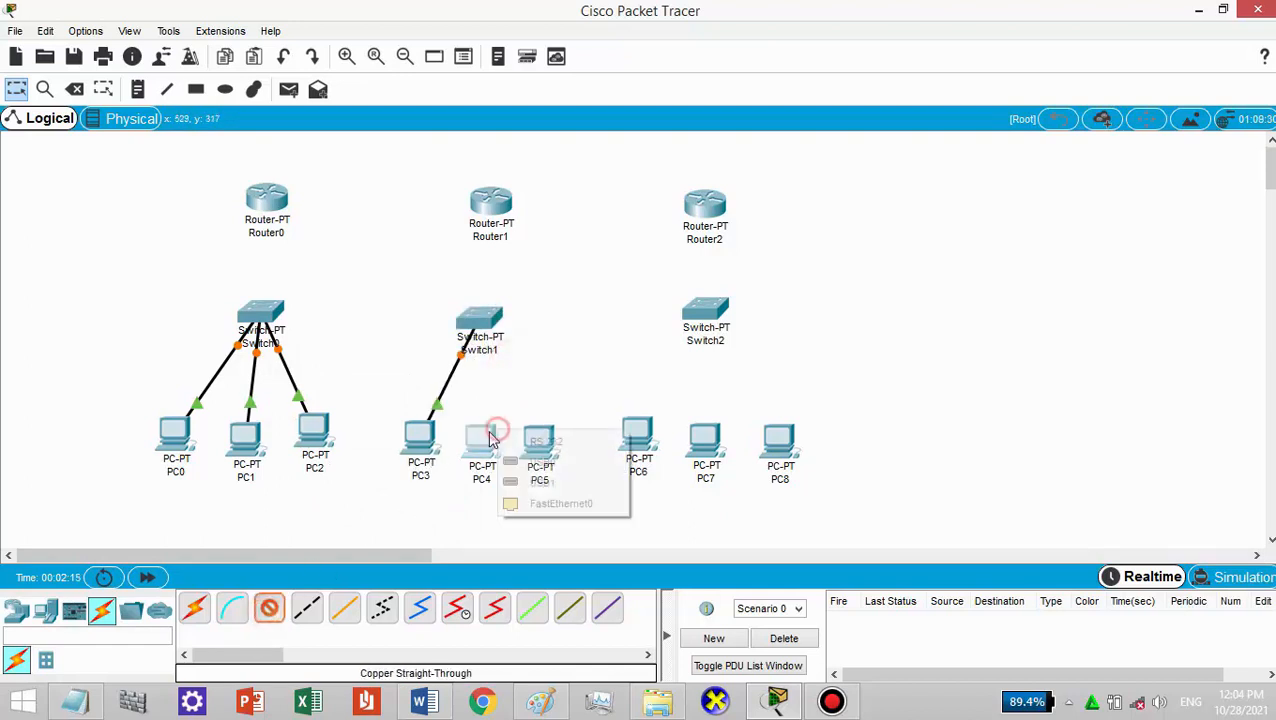
left_click(541, 507)
left_click(478, 326)
left_click(505, 366)
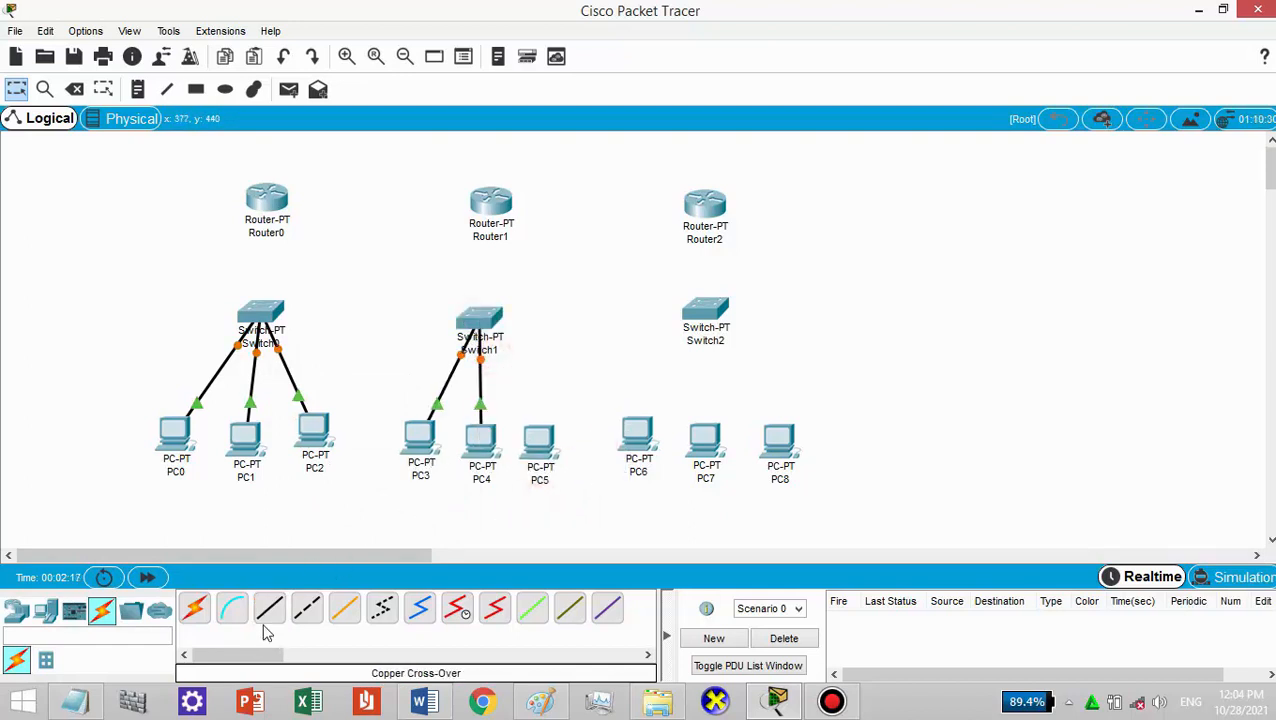
- Connect PC5's FastEthernet0 to the next free FastEthernet port on Switch1 with a copper straight-through cable
left_click(268, 608)
left_click(538, 446)
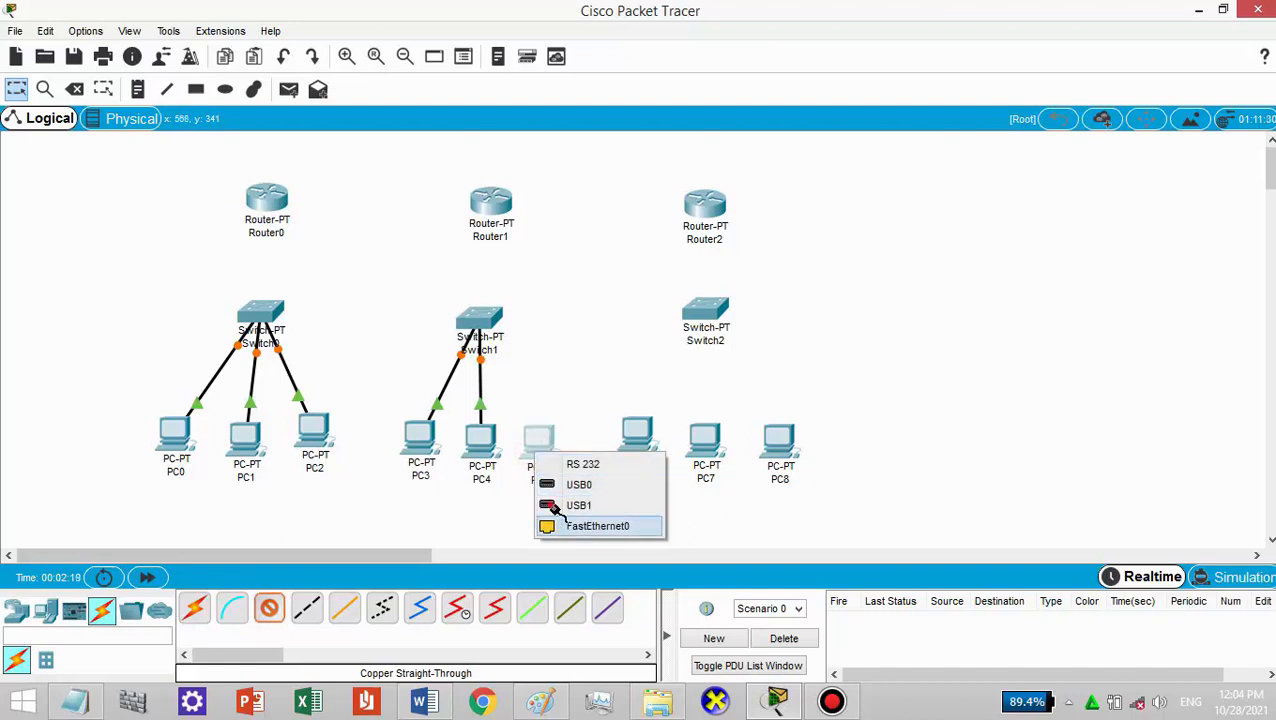
left_click(556, 524)
left_click(479, 318)
left_click(510, 346)
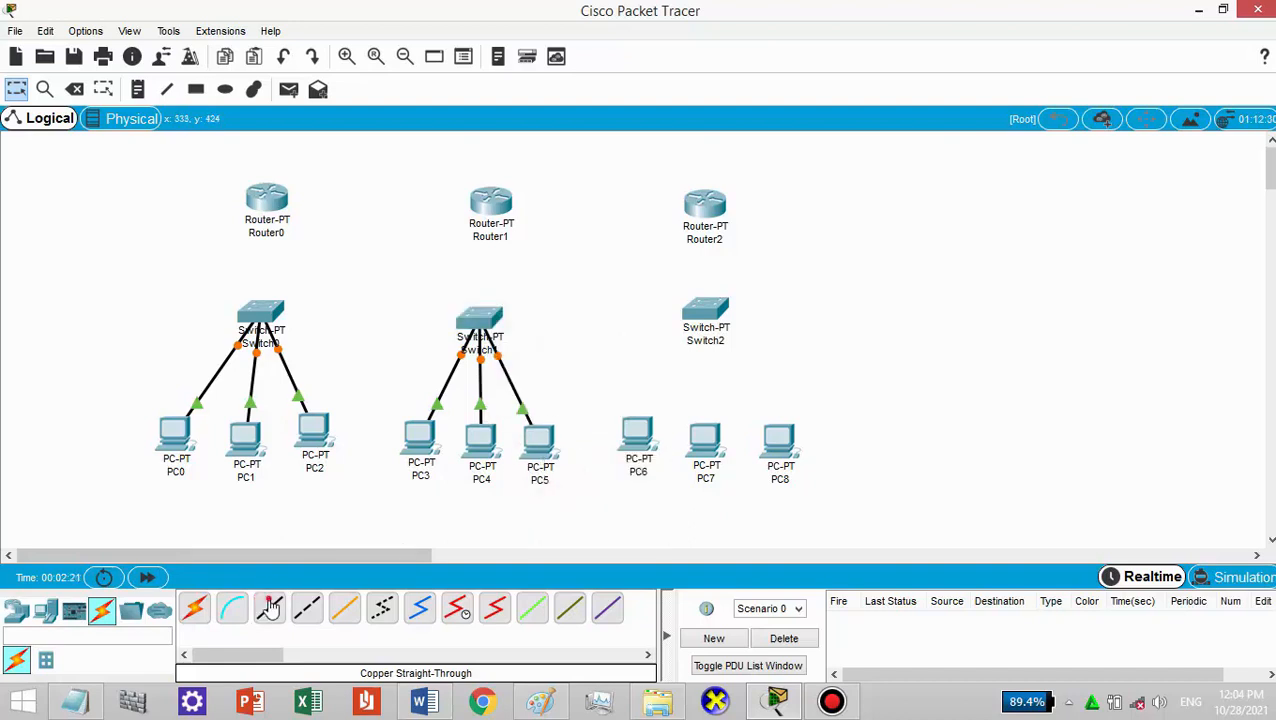
- Connect PC6's FastEthernet0 to Switch2's FastEthernet0/1 with a copper straight-through cable
left_click(268, 608)
left_click(642, 450)
left_click(669, 521)
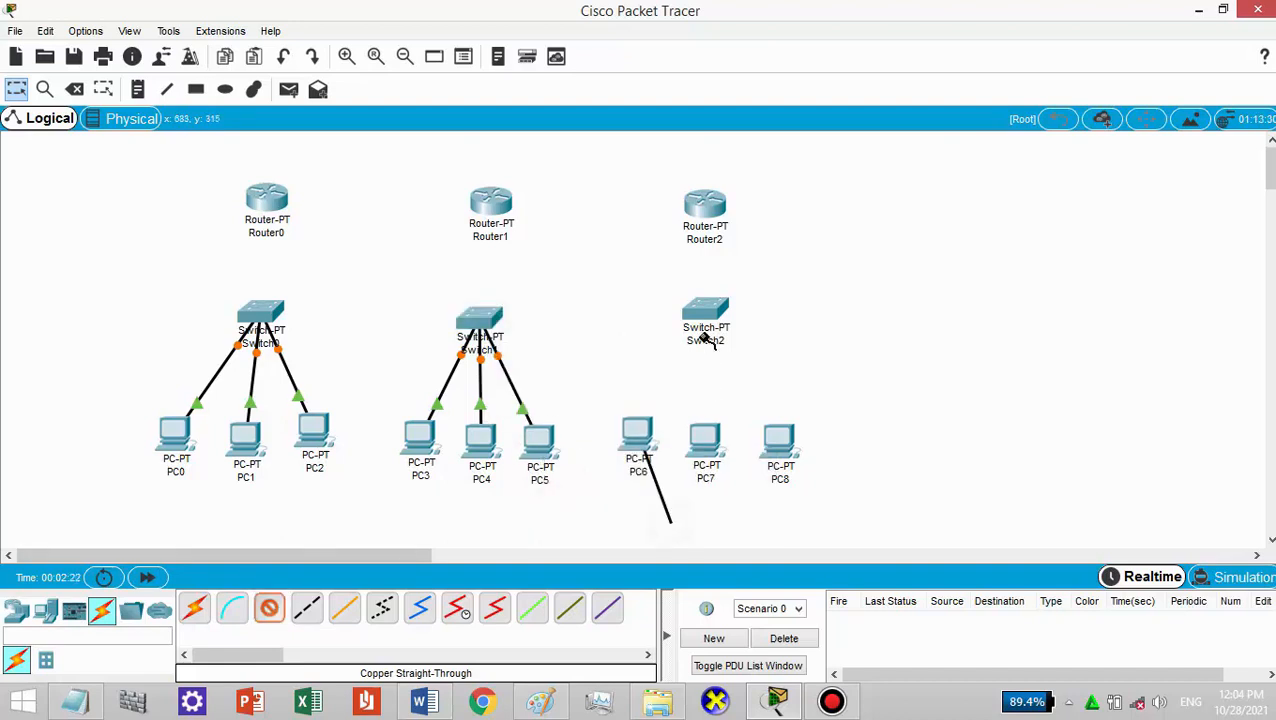
left_click(705, 316)
left_click(755, 340)
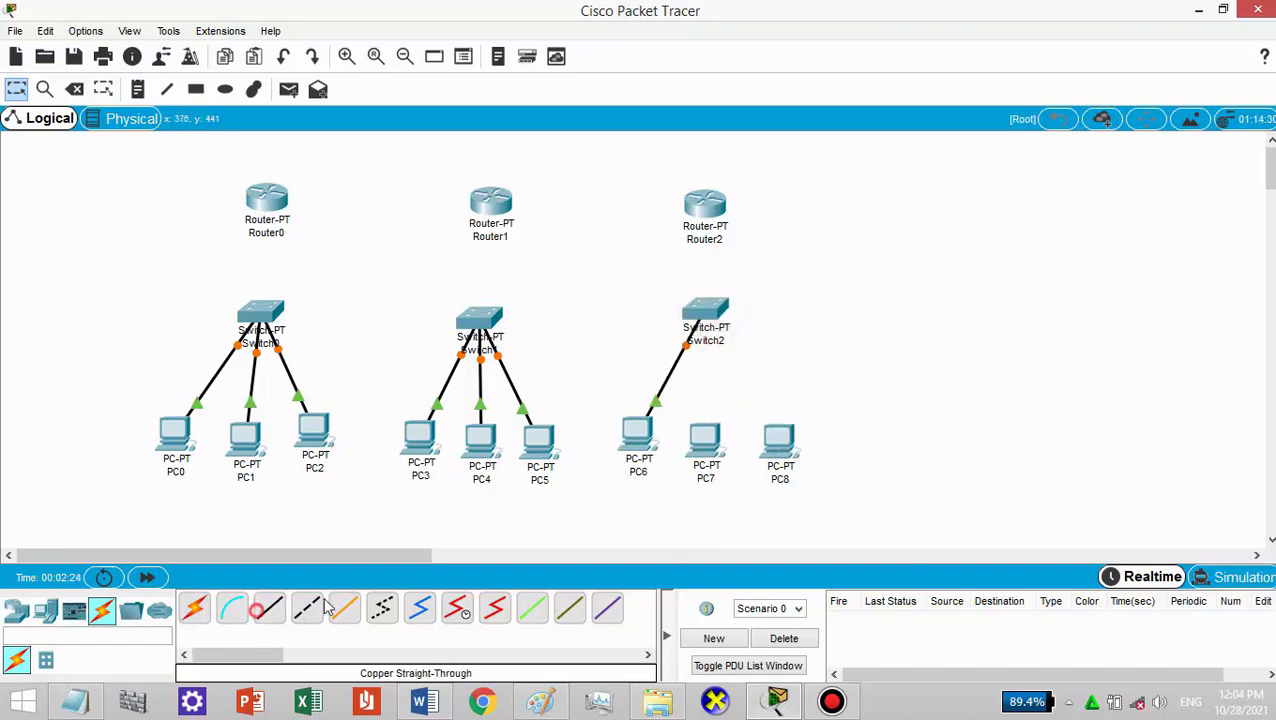
- Connect PC7's FastEthernet0 to Switch2's FastEthernet1/1 with a copper straight-through cable
left_click(268, 608)
left_click(702, 446)
left_click(722, 522)
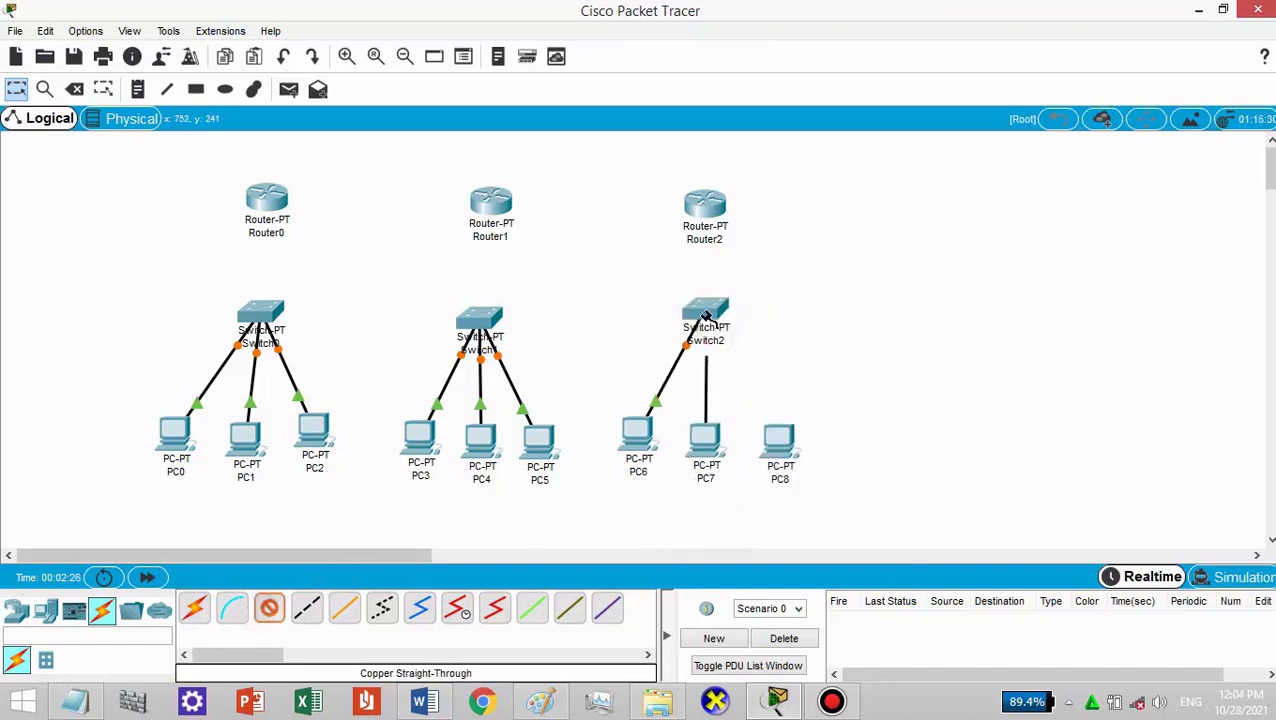
left_click(705, 316)
left_click(755, 360)
- Connect PC8's FastEthernet0 to Switch2's FastEthernet2/1 with a copper straight-through cable
left_click(268, 608)
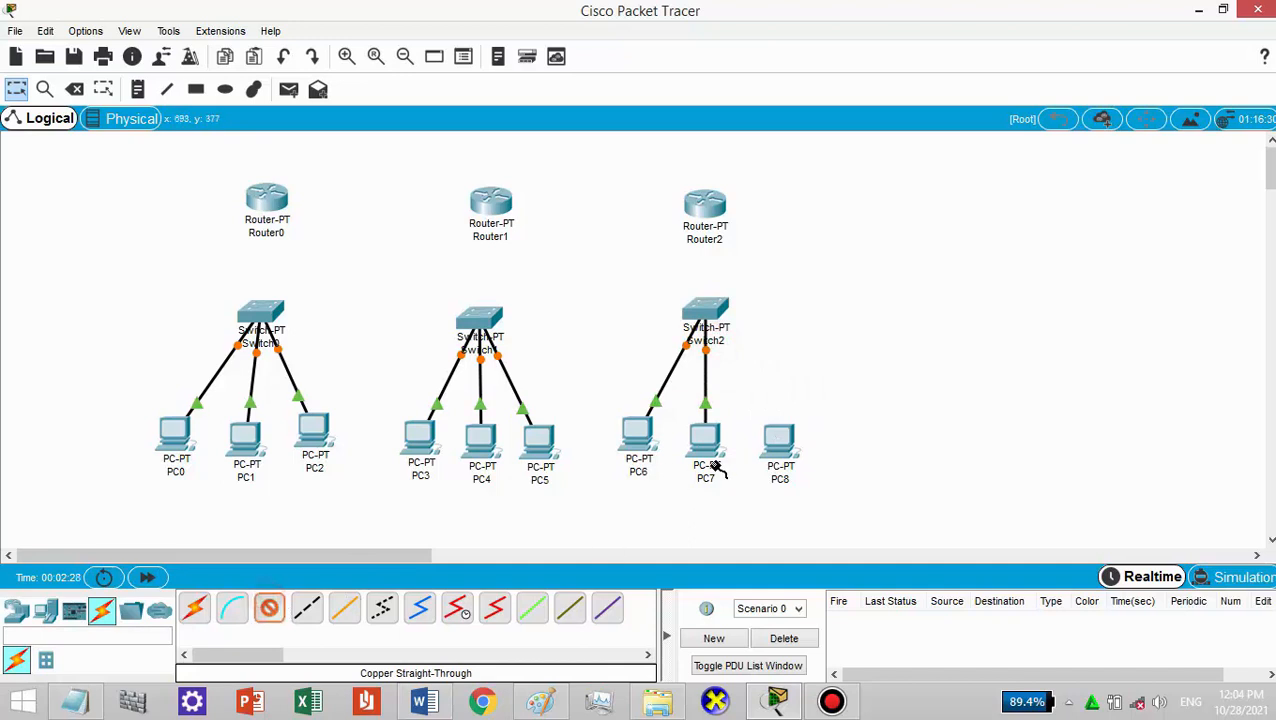
left_click(778, 441)
left_click(843, 512)
left_click(712, 318)
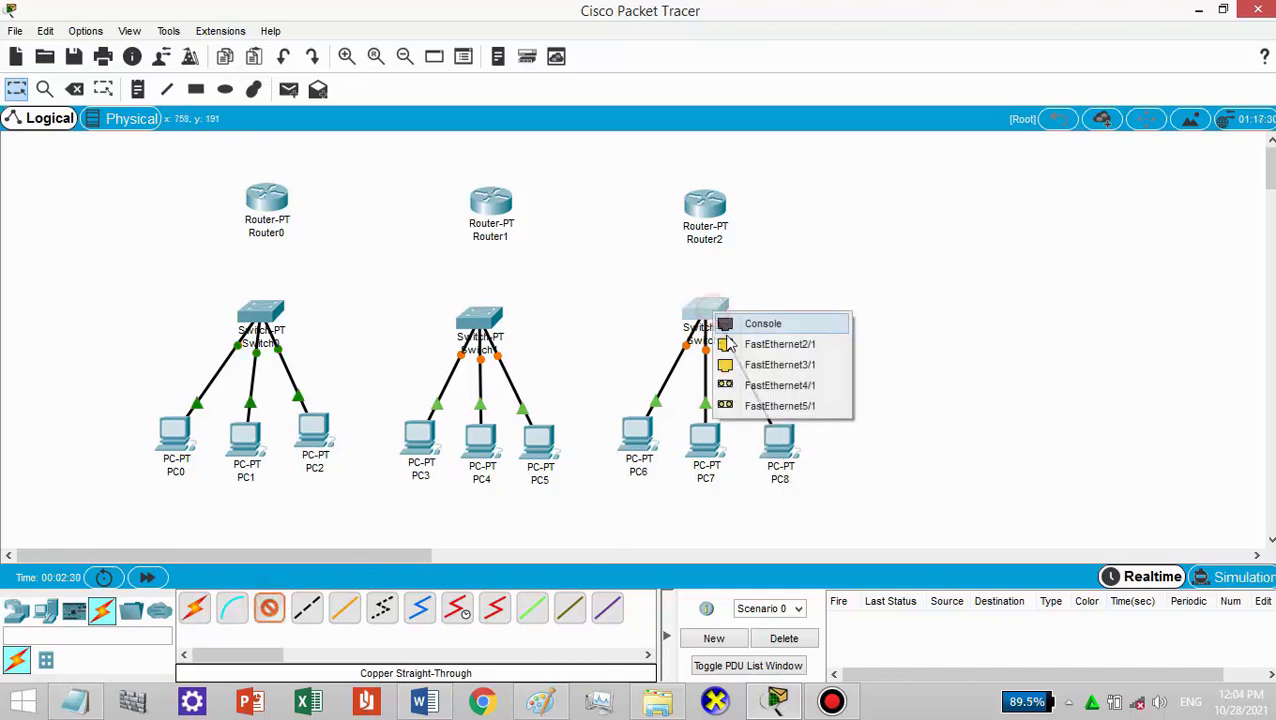
left_click(770, 344)
- Connect Switch0's FastEthernet3/1 to Router0's FastEthernet0/0 with a copper straight-through cable
left_click(268, 608)
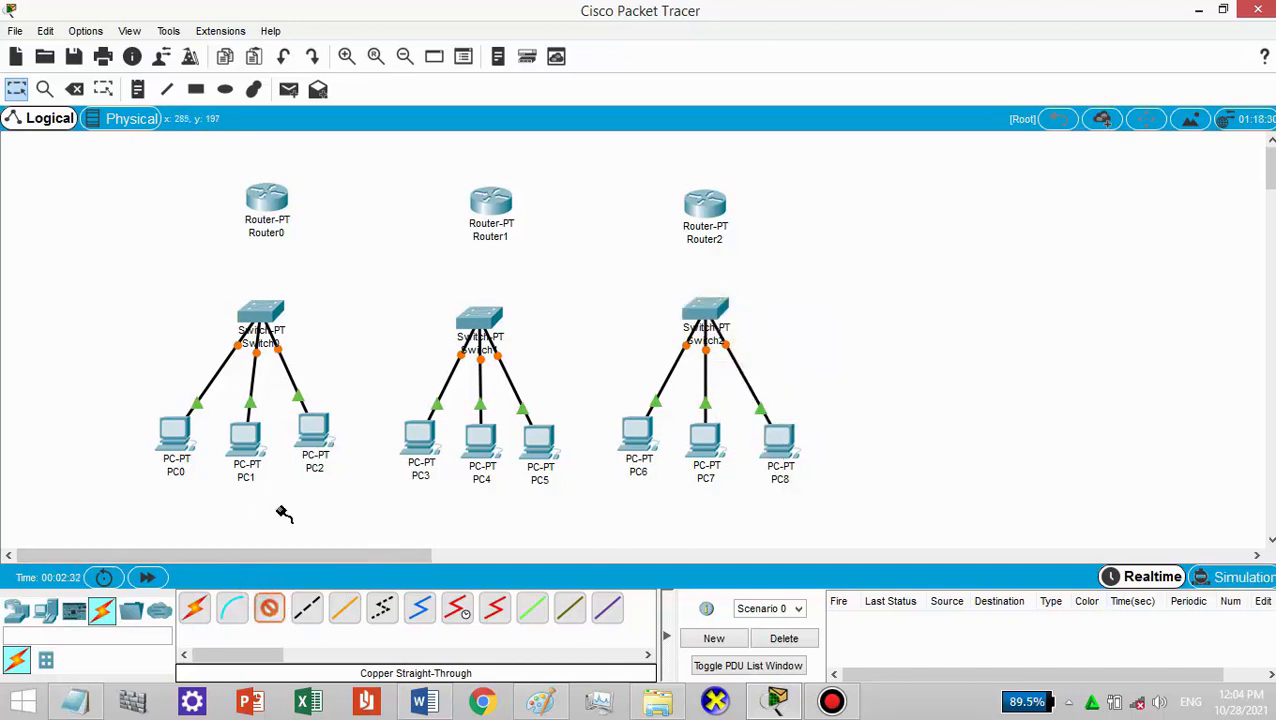
left_click(252, 310)
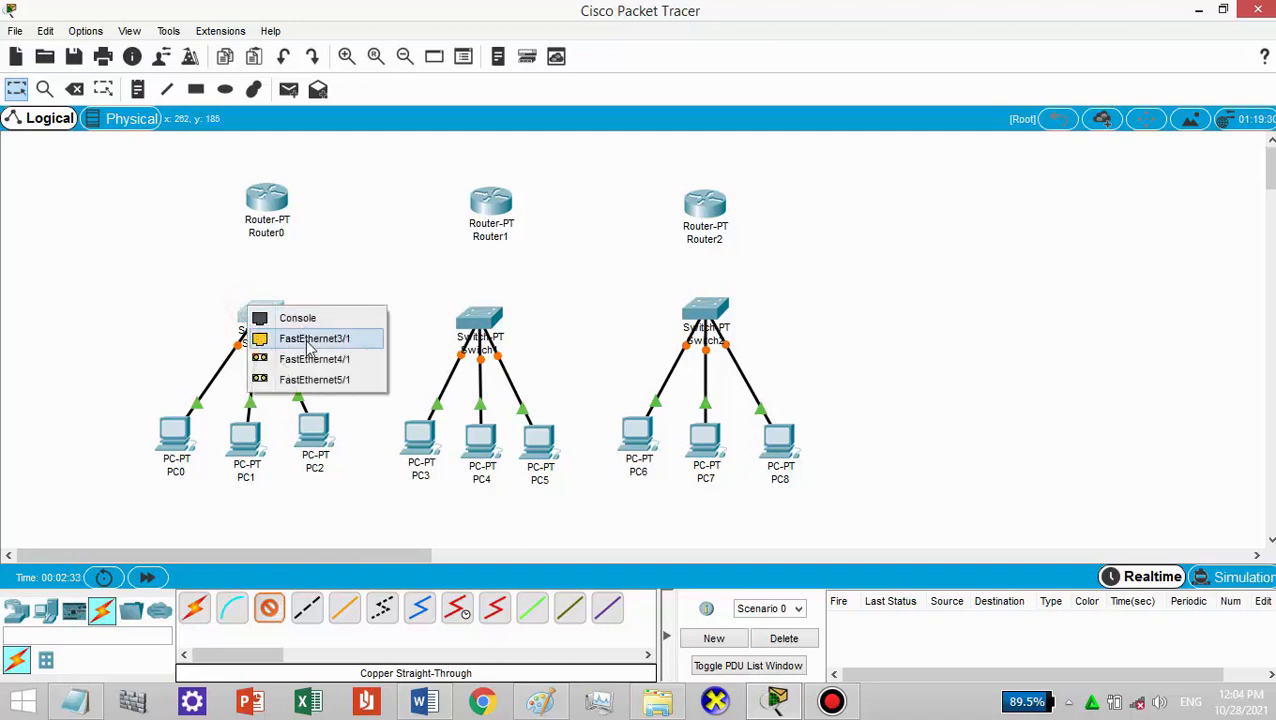
left_click(310, 343)
left_click(265, 203)
left_click(322, 248)
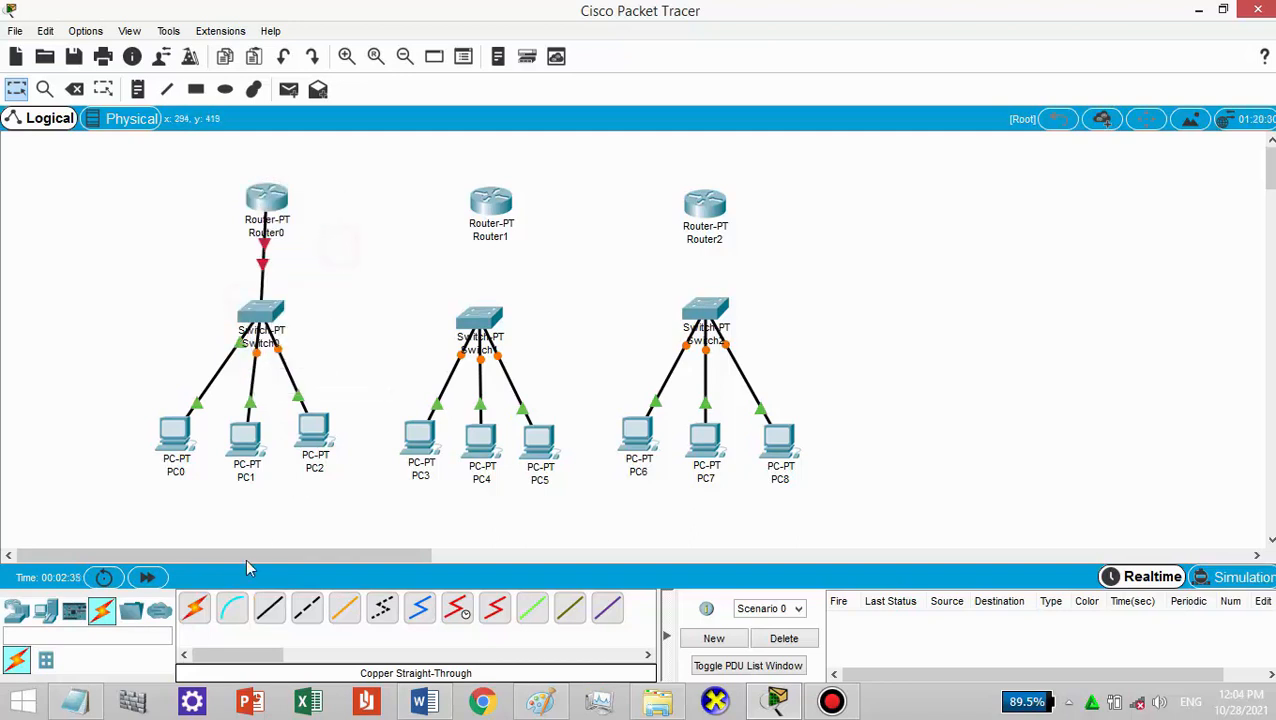
- Connect a free FastEthernet port on Switch1 to Router1's FastEthernet0/0 with a copper straight-through cable
left_click(268, 608)
left_click(478, 318)
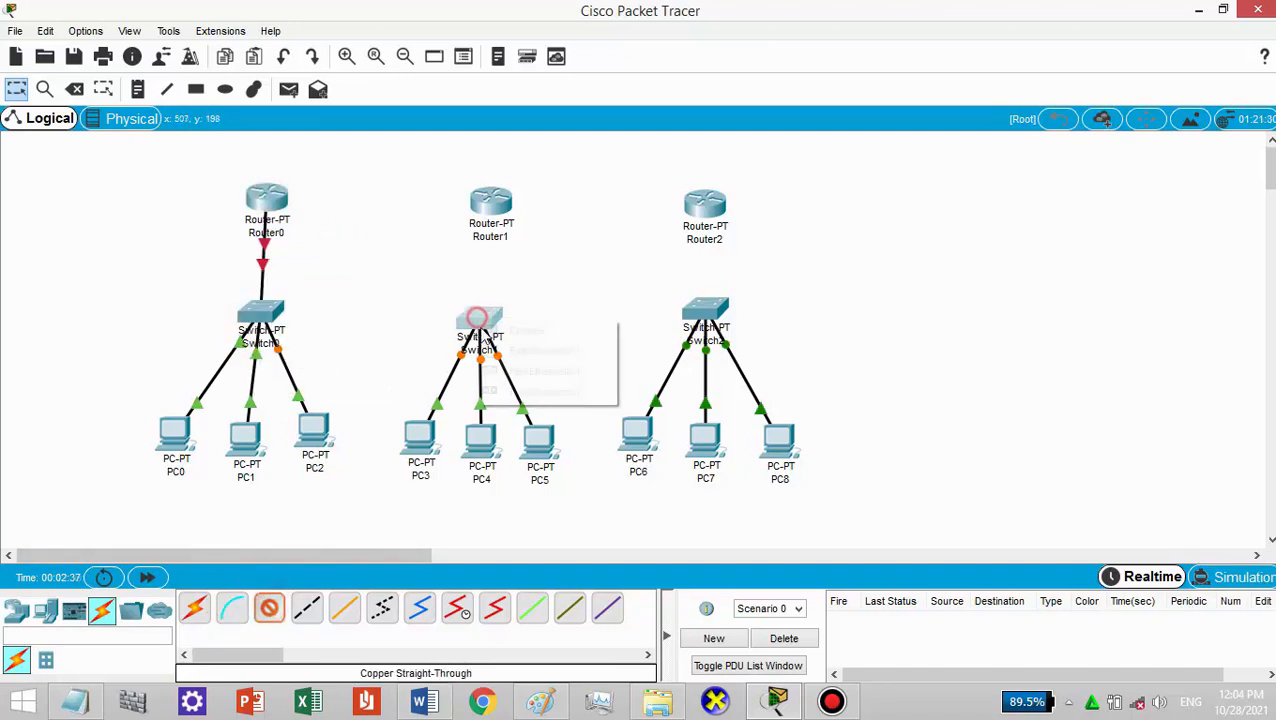
left_click(500, 371)
left_click(488, 210)
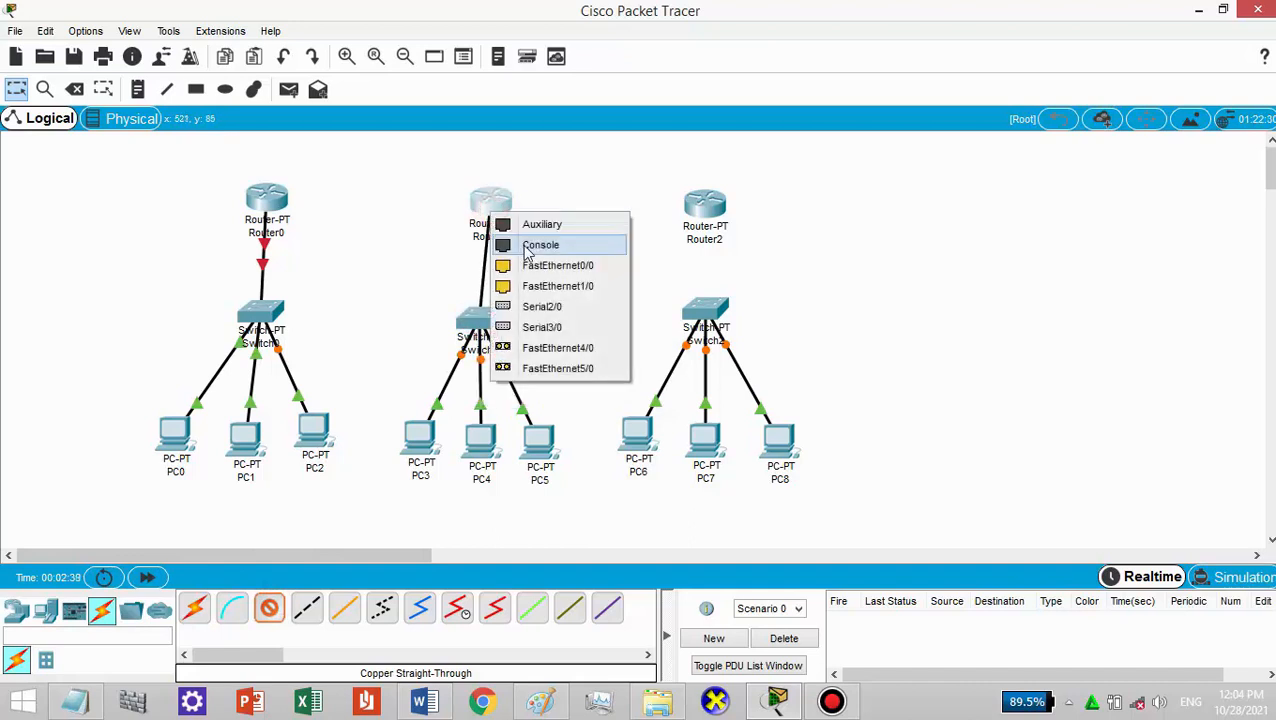
left_click(540, 265)
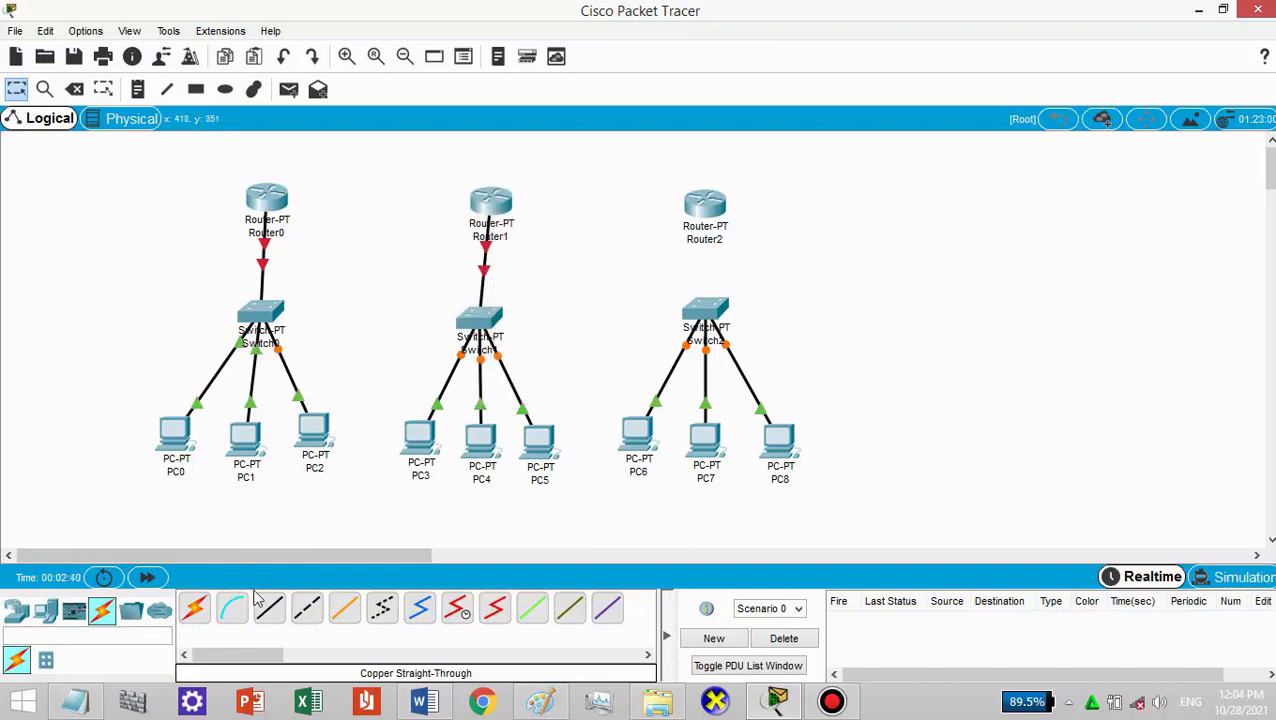
- Connect Switch2's next free FastEthernet port to Router2's FastEthernet0/0 with a copper straight-through cable
left_click(307, 608)
left_click(705, 312)
left_click(755, 345)
left_click(712, 208)
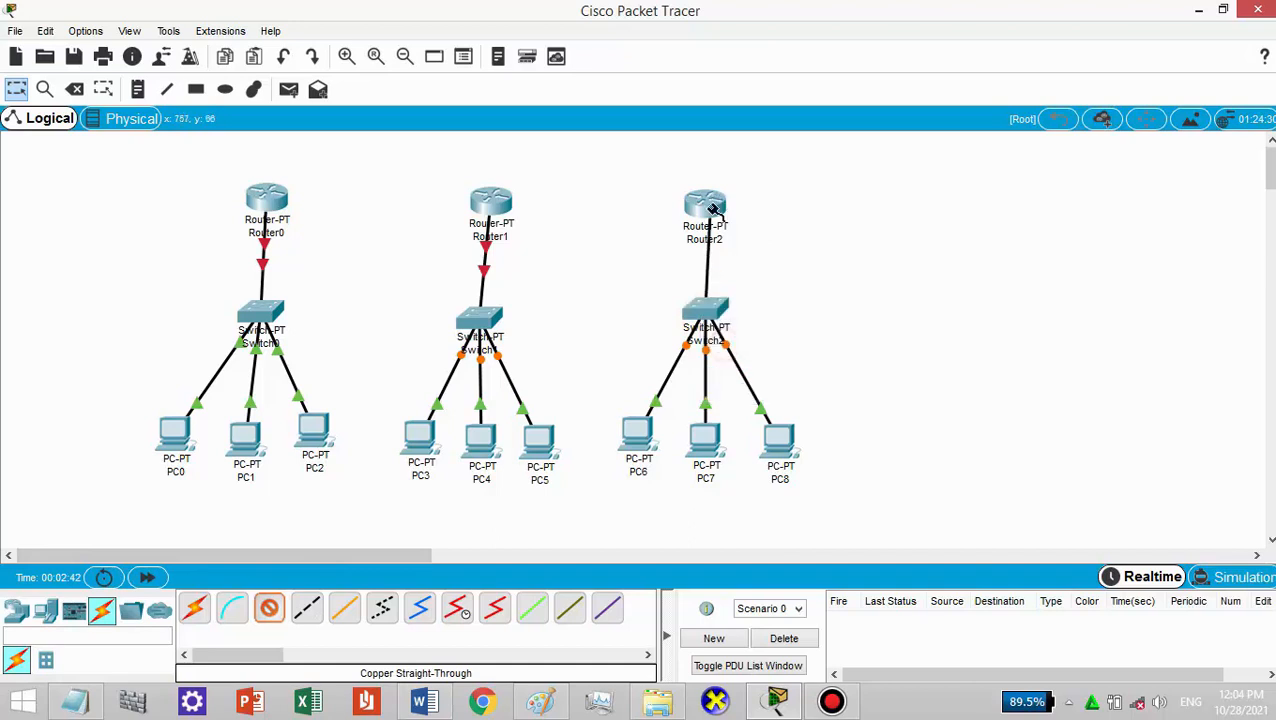
left_click(712, 208)
left_click(770, 256)
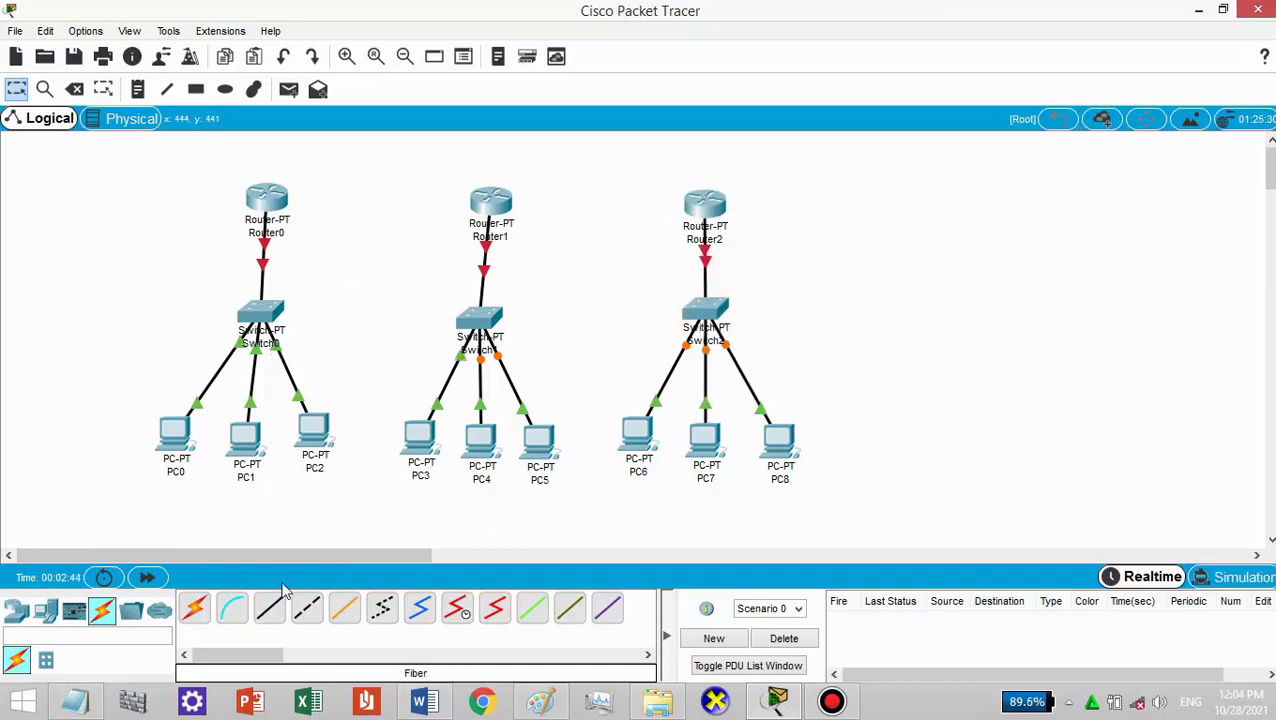
- Link Router0 to Router1 and Router1 to Router2 using the automatically chosen connection type
left_click(203, 617)
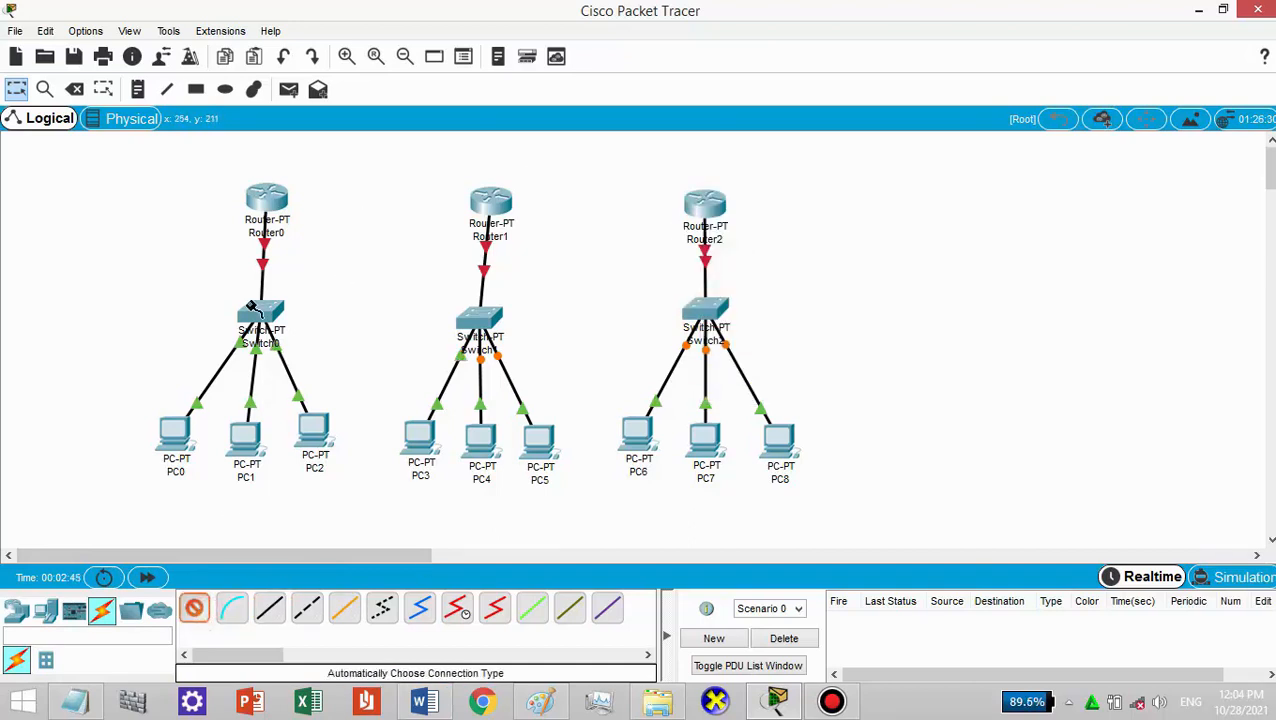
left_click(258, 198)
left_click(492, 200)
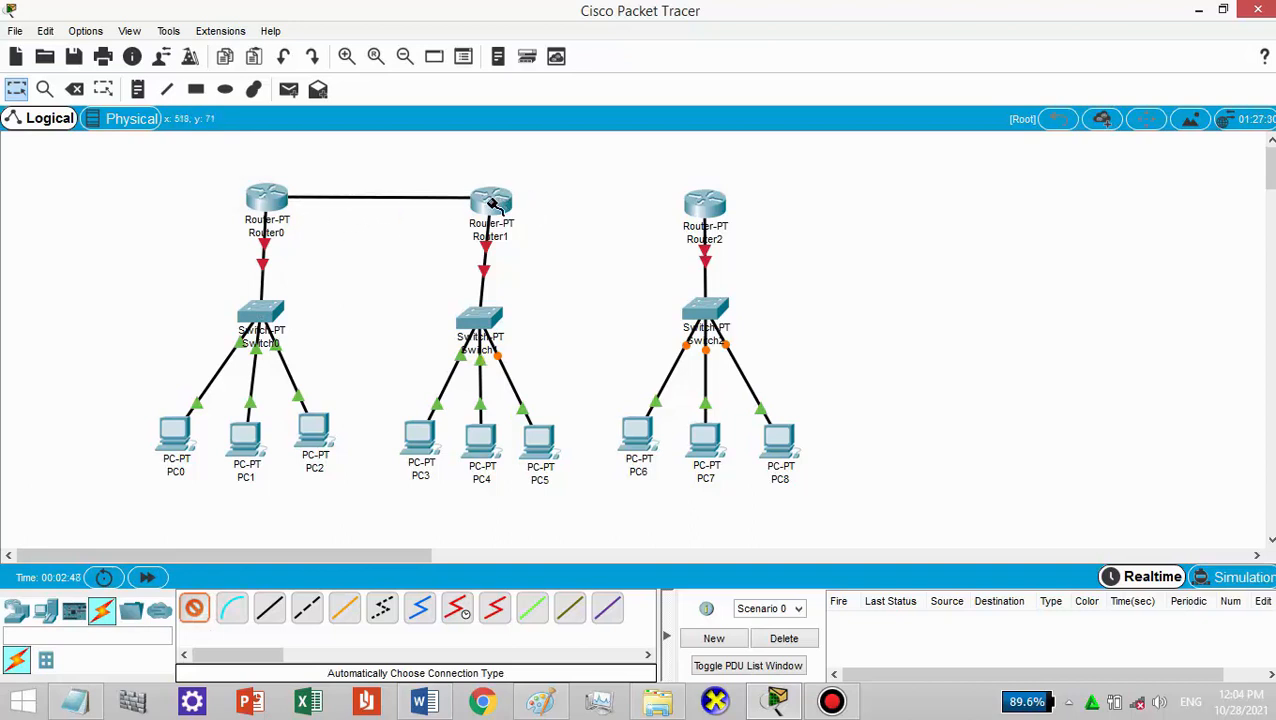
left_click(194, 607)
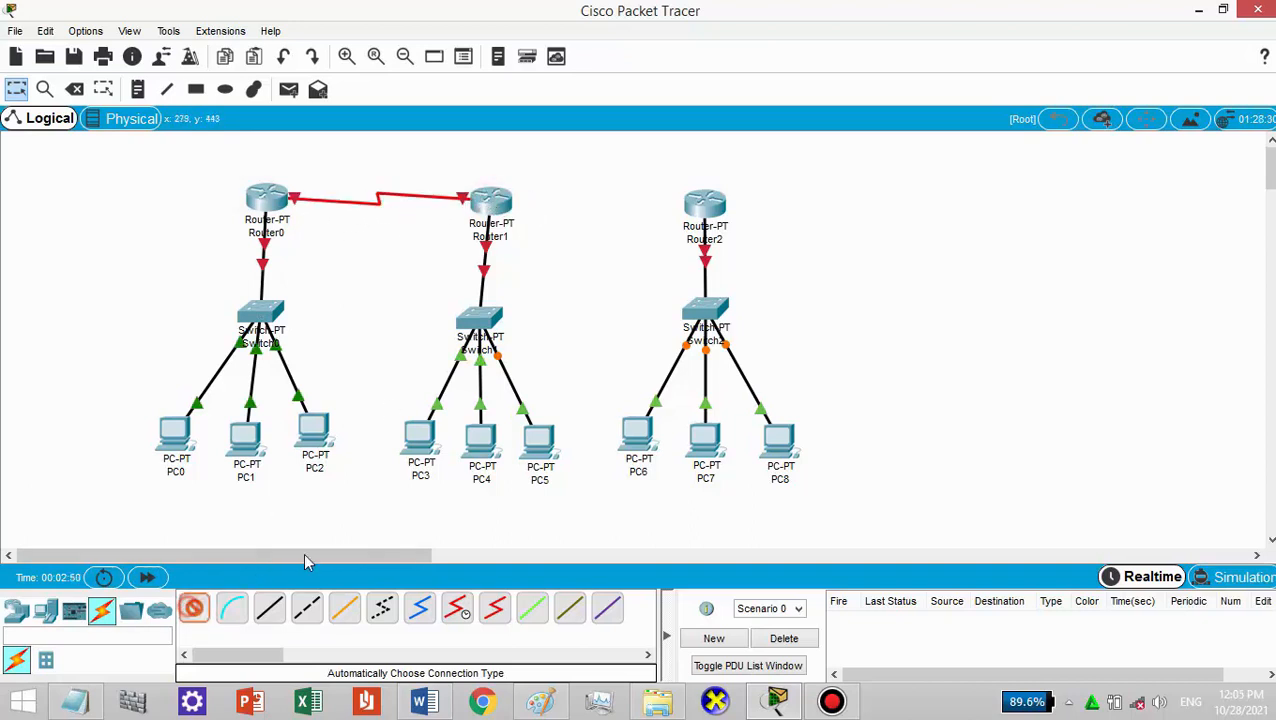
left_click(490, 202)
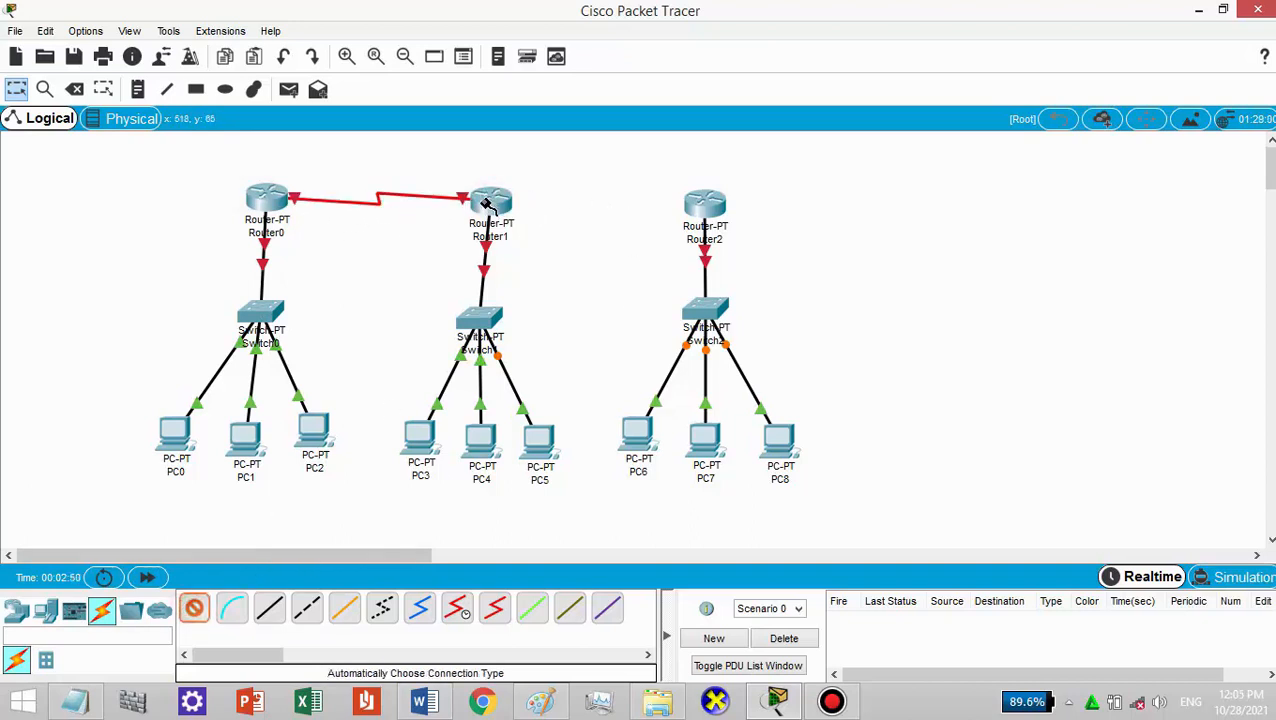
left_click(705, 203)
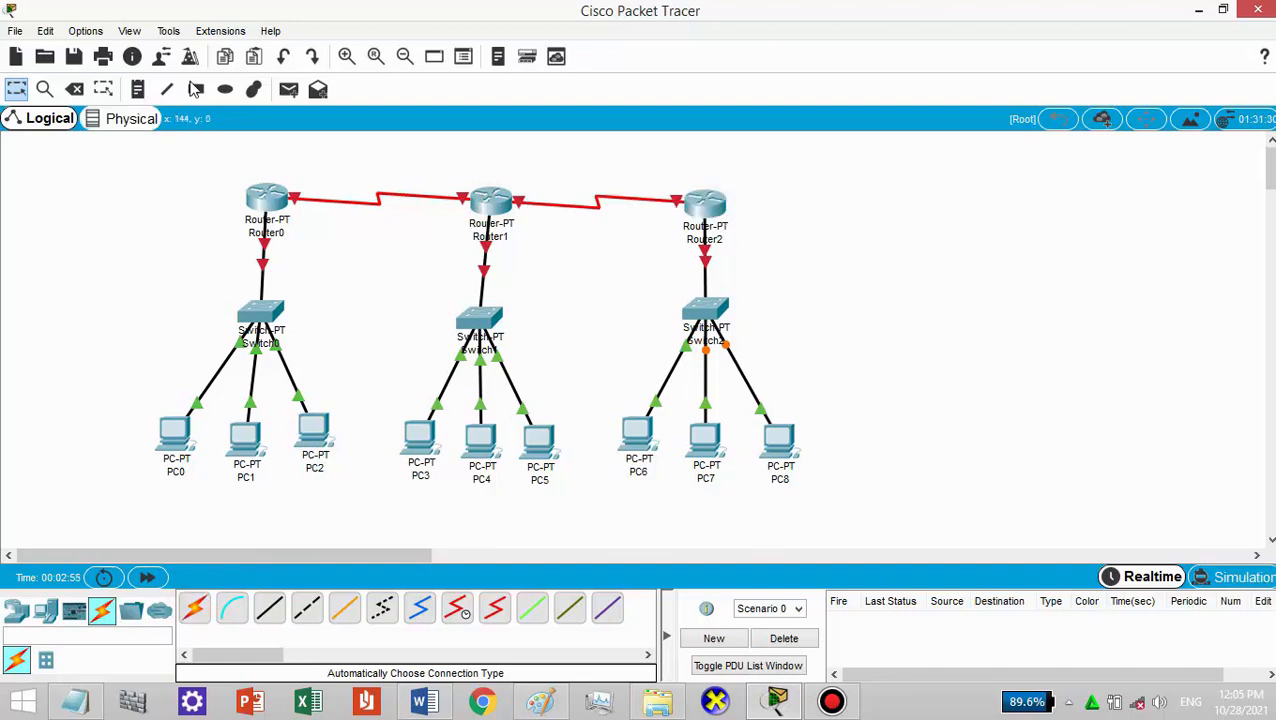
- Place a note reading 172.2.2.1 just above Router0 and copy its text for reuse
left_click(138, 89)
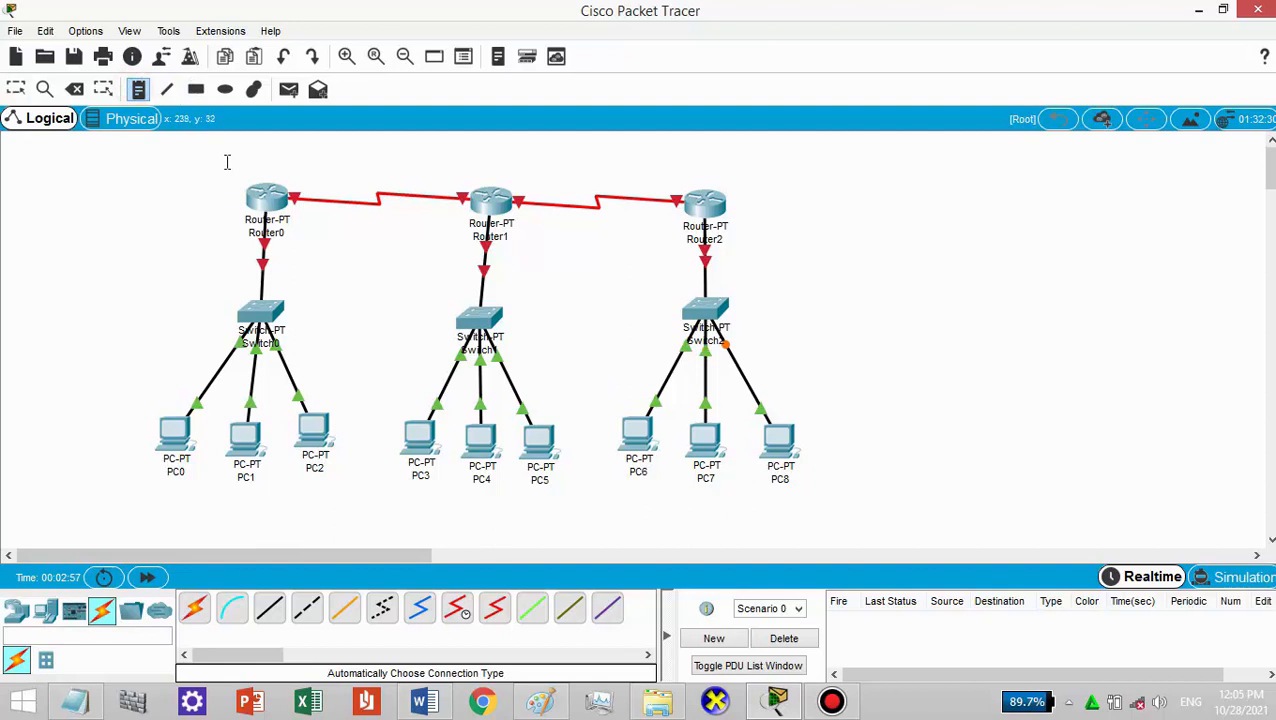
left_click(227, 162)
type("172.2.2.1")
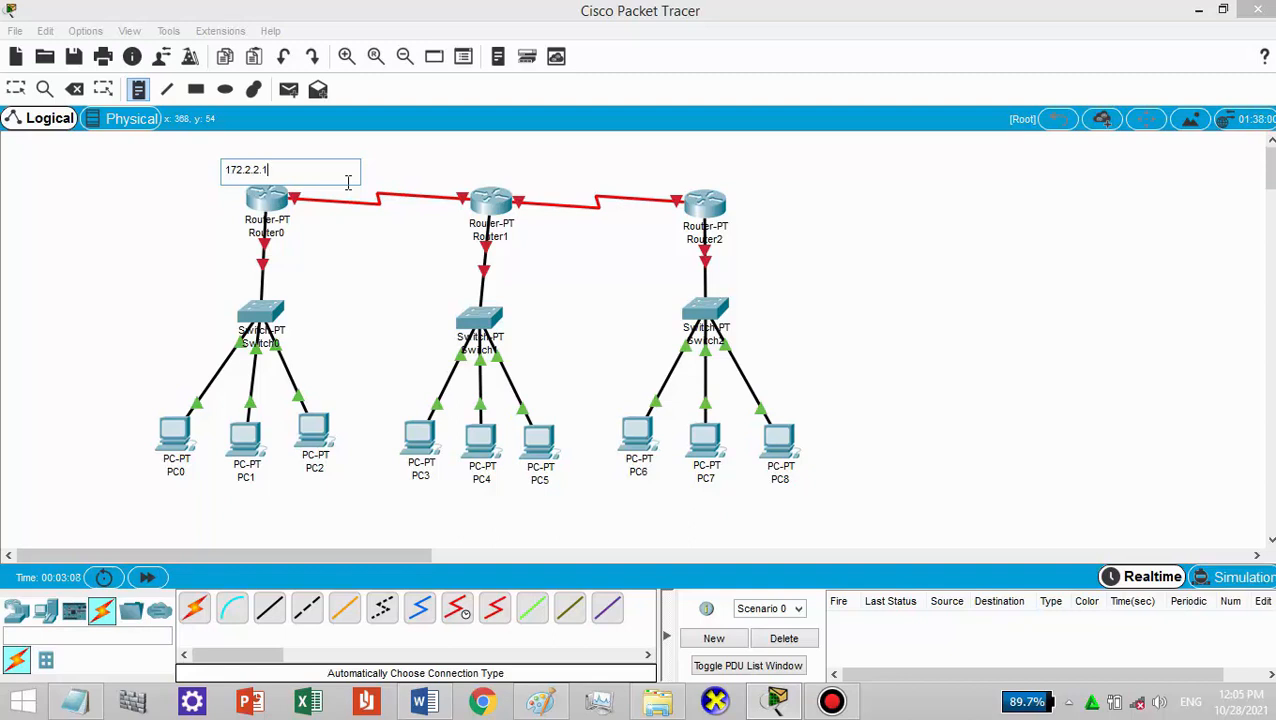
key("ctrl+a")
key("ctrl+c")
left_click(493, 162)
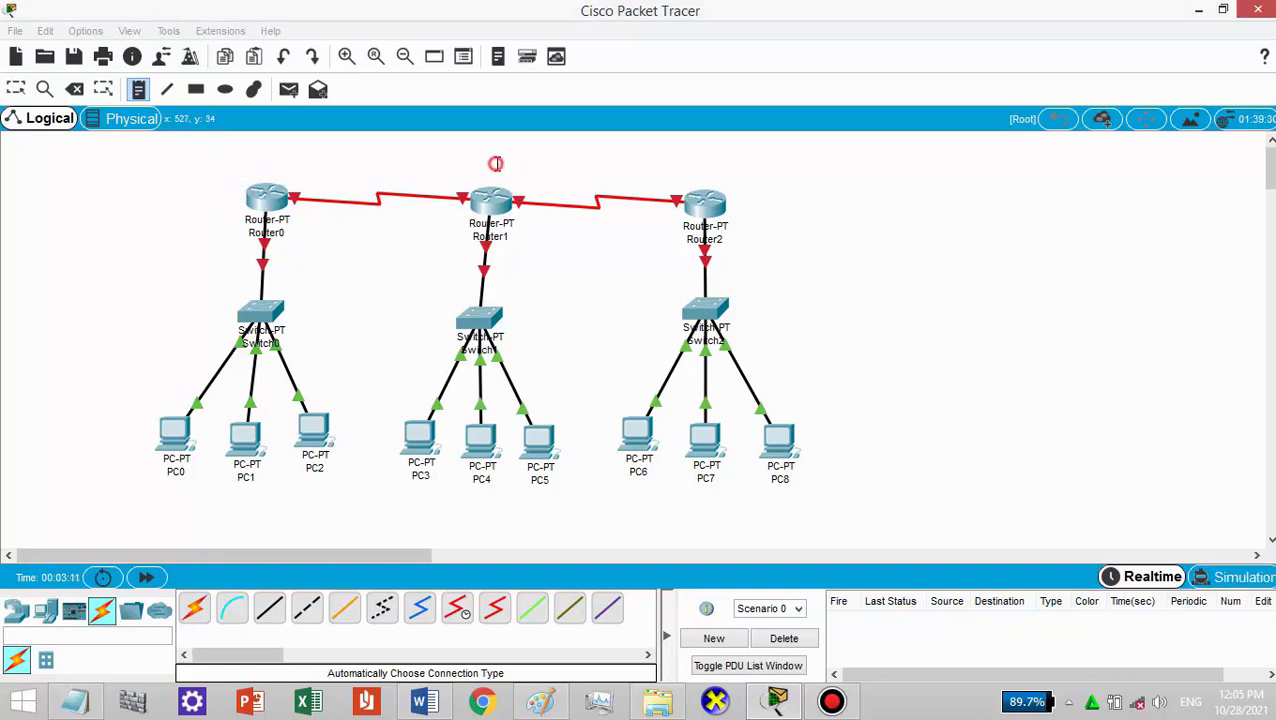
left_click_drag(263, 172, 277, 172)
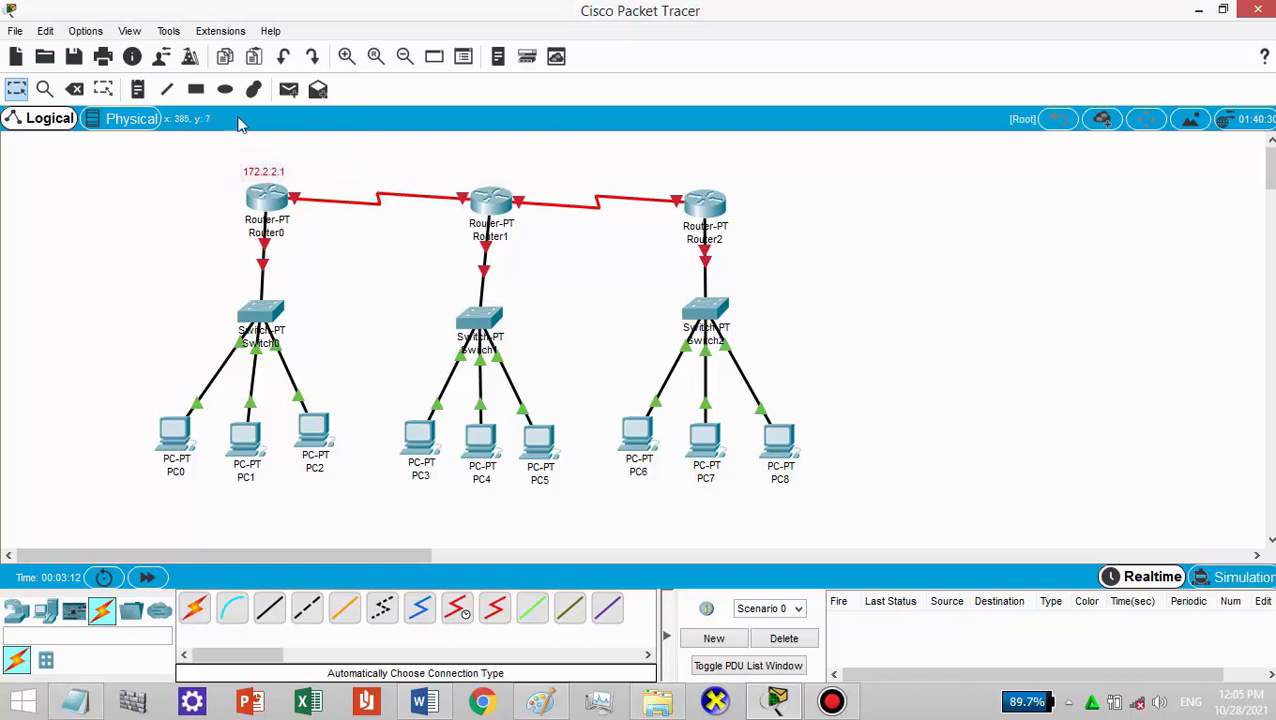
- Add a note reading 172.2.2.2 above Router1's end of the link from Router0
left_click(166, 89)
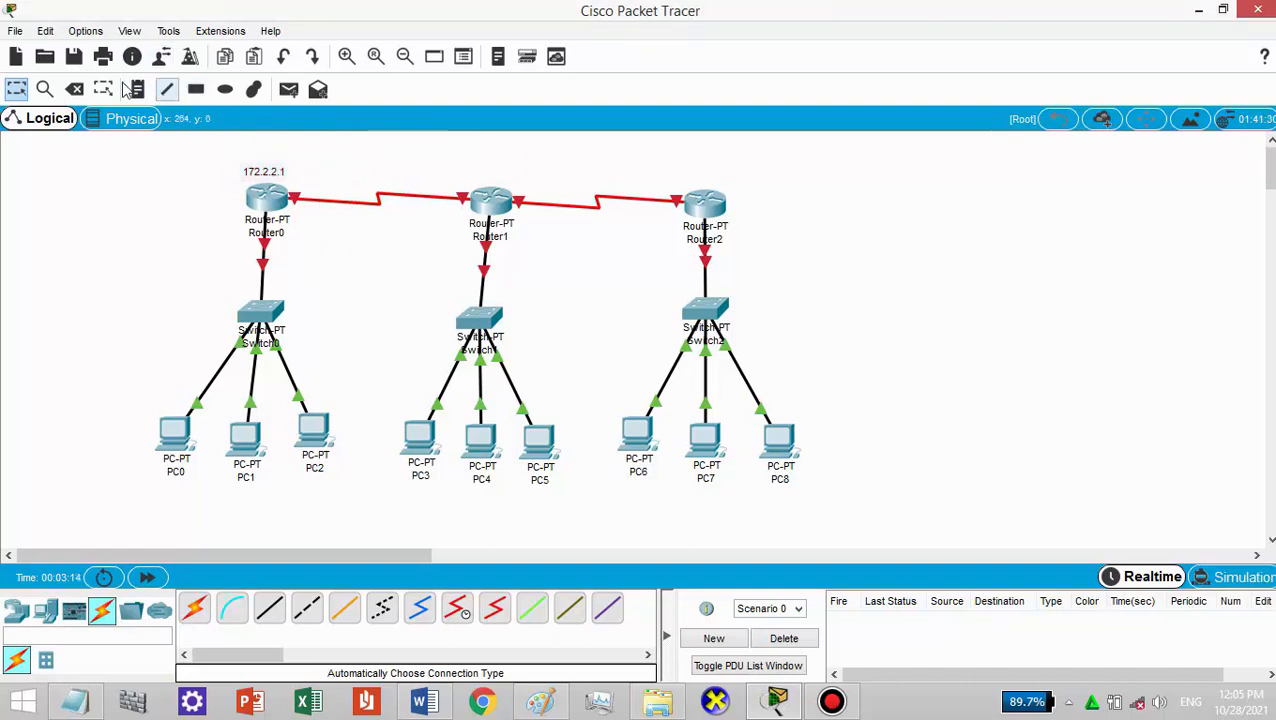
left_click(137, 89)
left_click(473, 150)
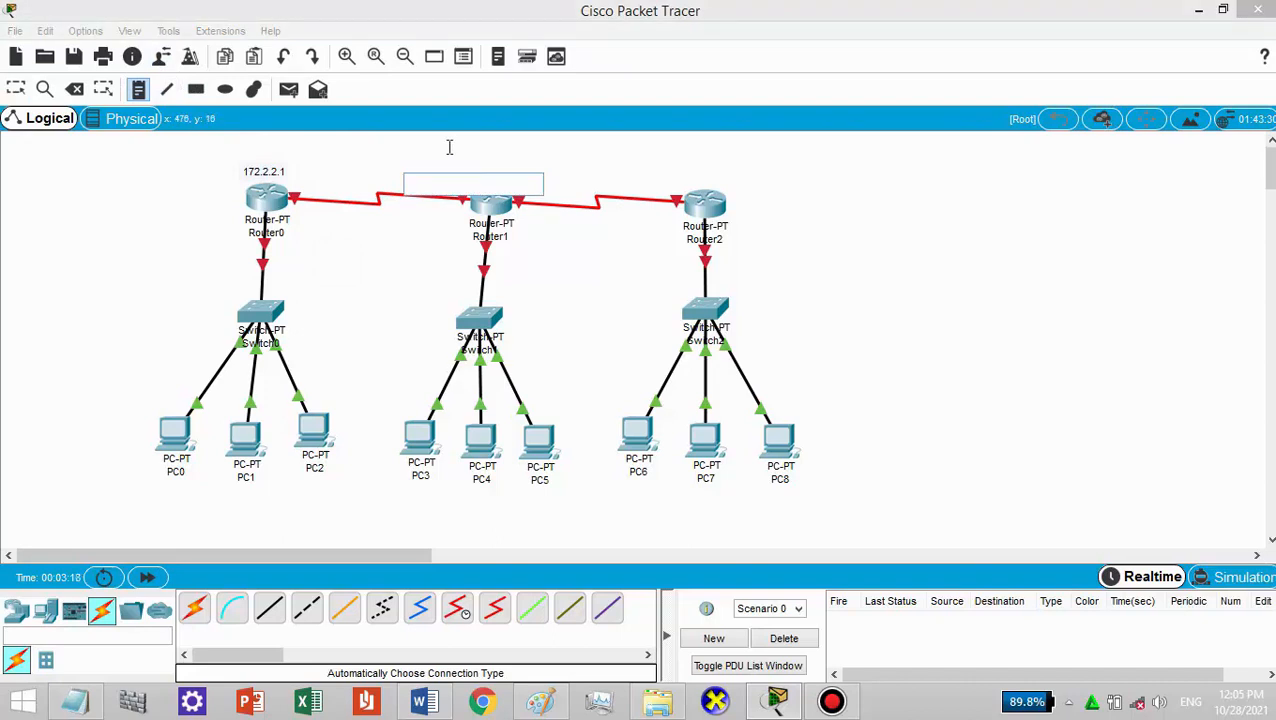
key("ctrl+v")
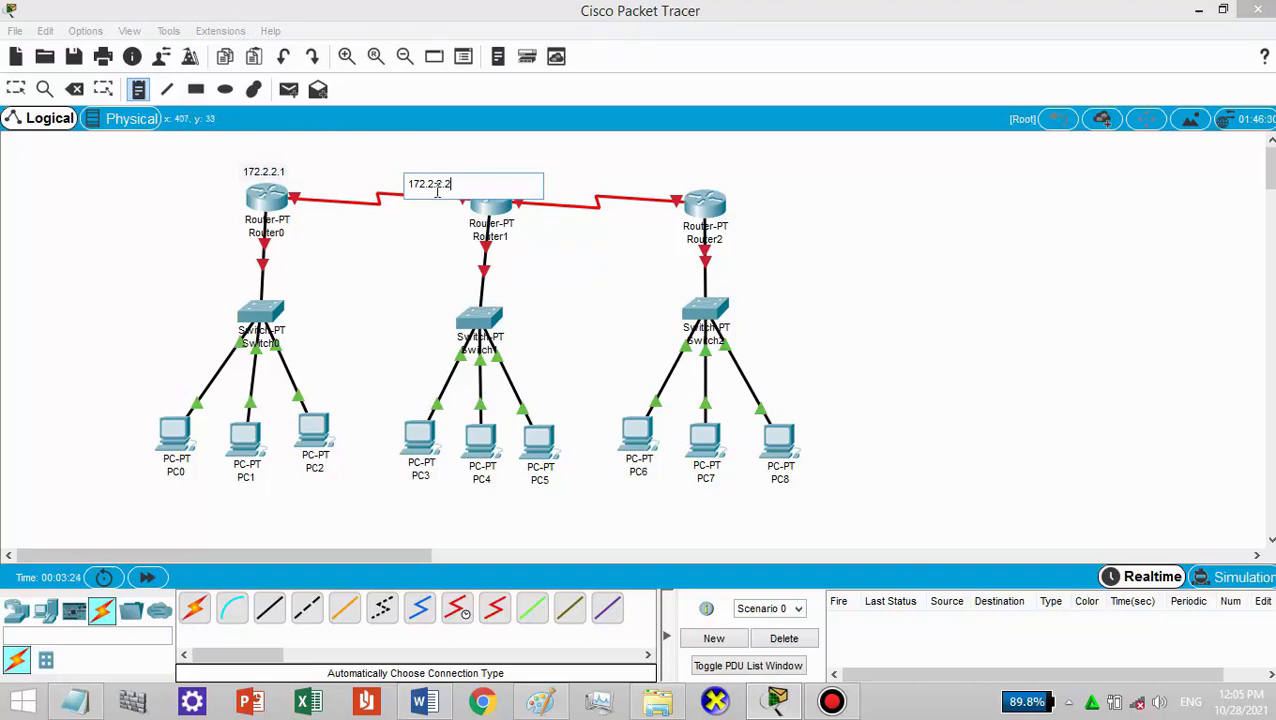
key("Escape")
left_click_drag(434, 185, 430, 170)
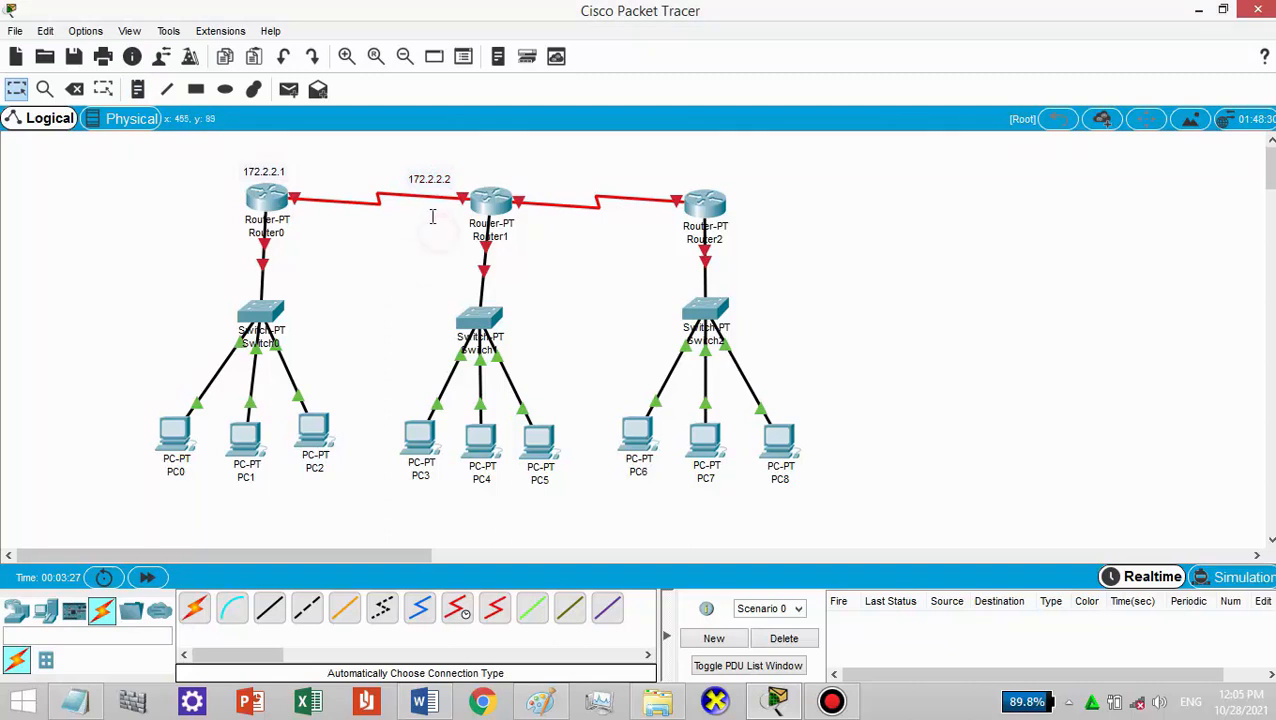
- Add a note reading 173.2.2.1 above Router1's end of the link to Router2
key("n")
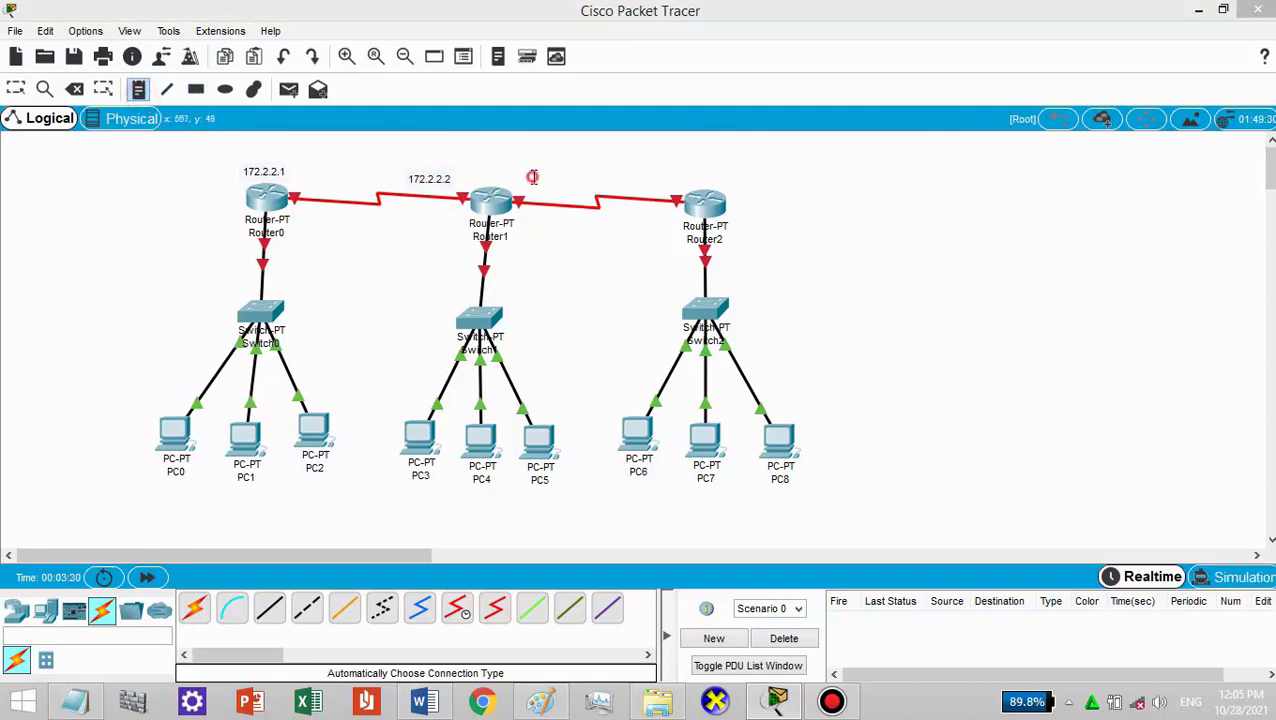
left_click(528, 177)
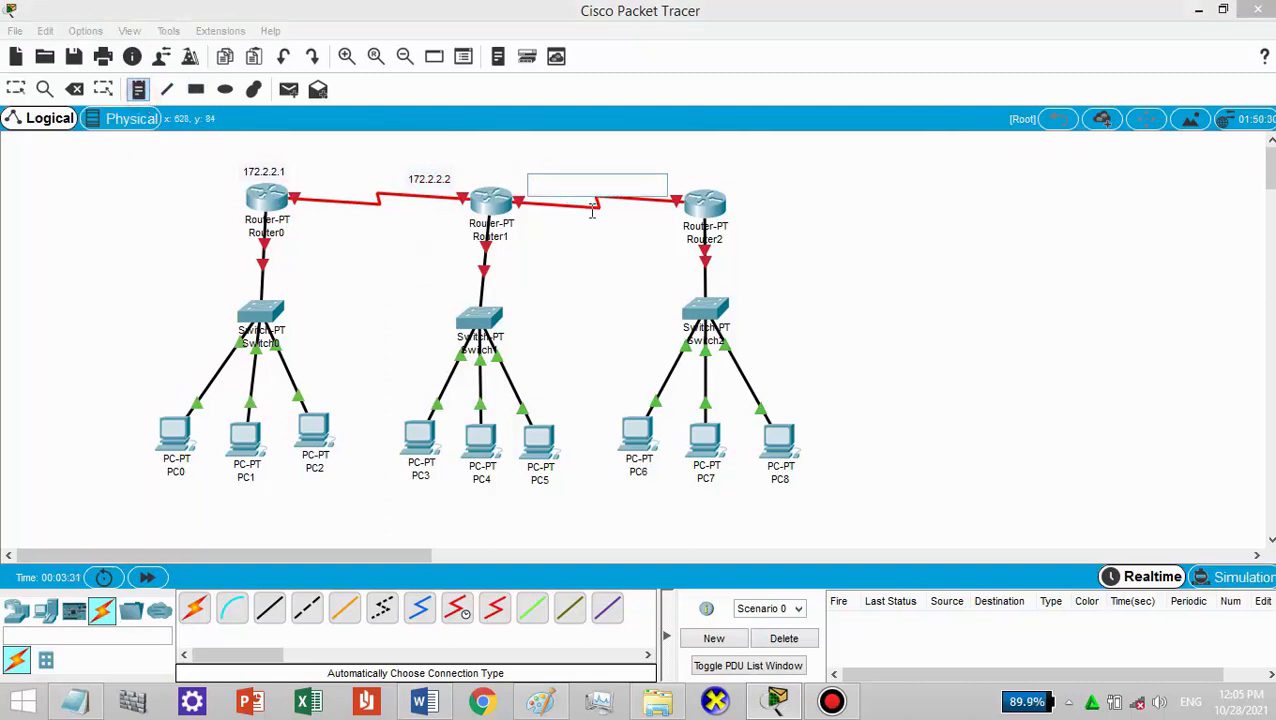
type("172.2.2.1")
left_click(549, 187)
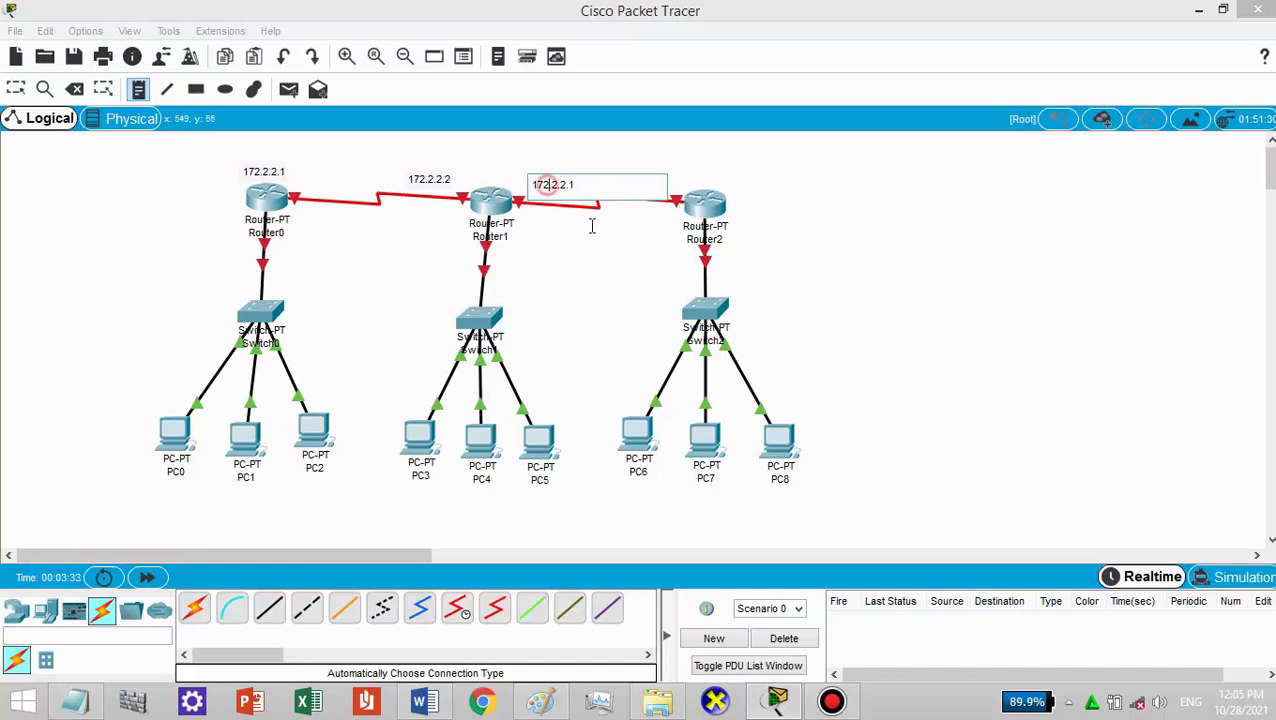
key("BackSpace")
key("BackSpace")
left_click(571, 216)
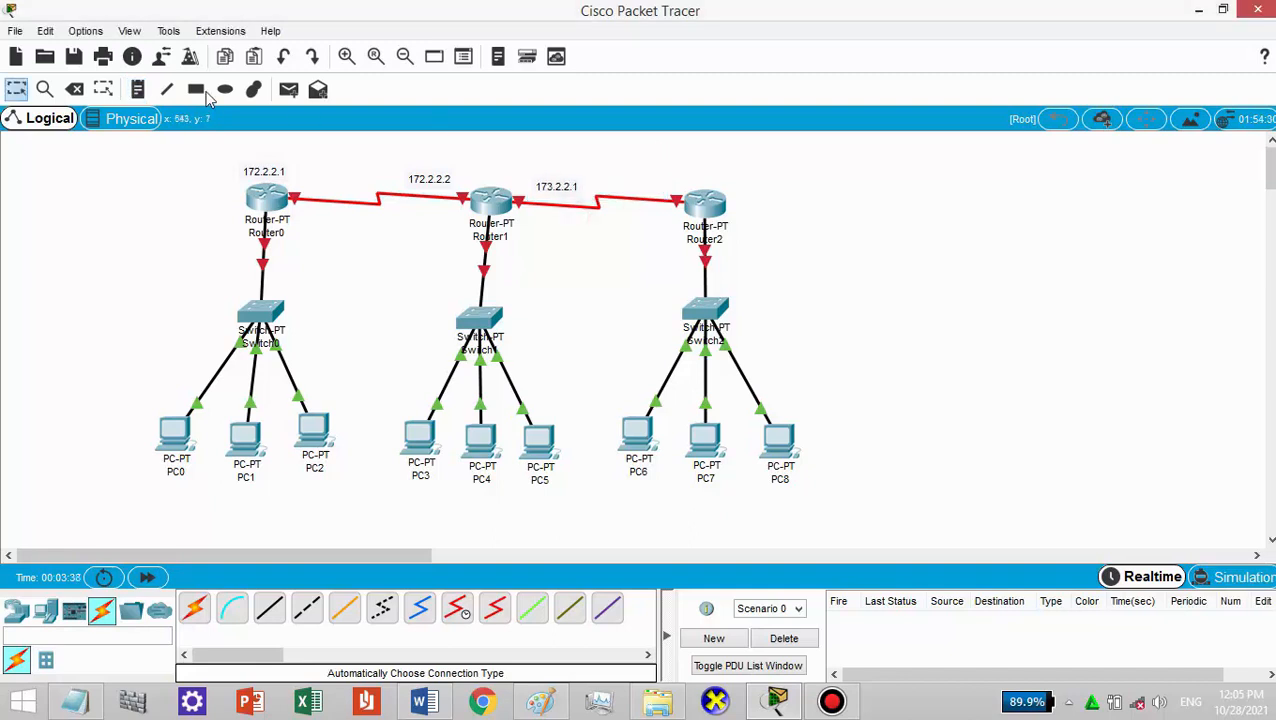
- Add a note reading 173.2.2.2 and position it just above Router2
left_click(140, 90)
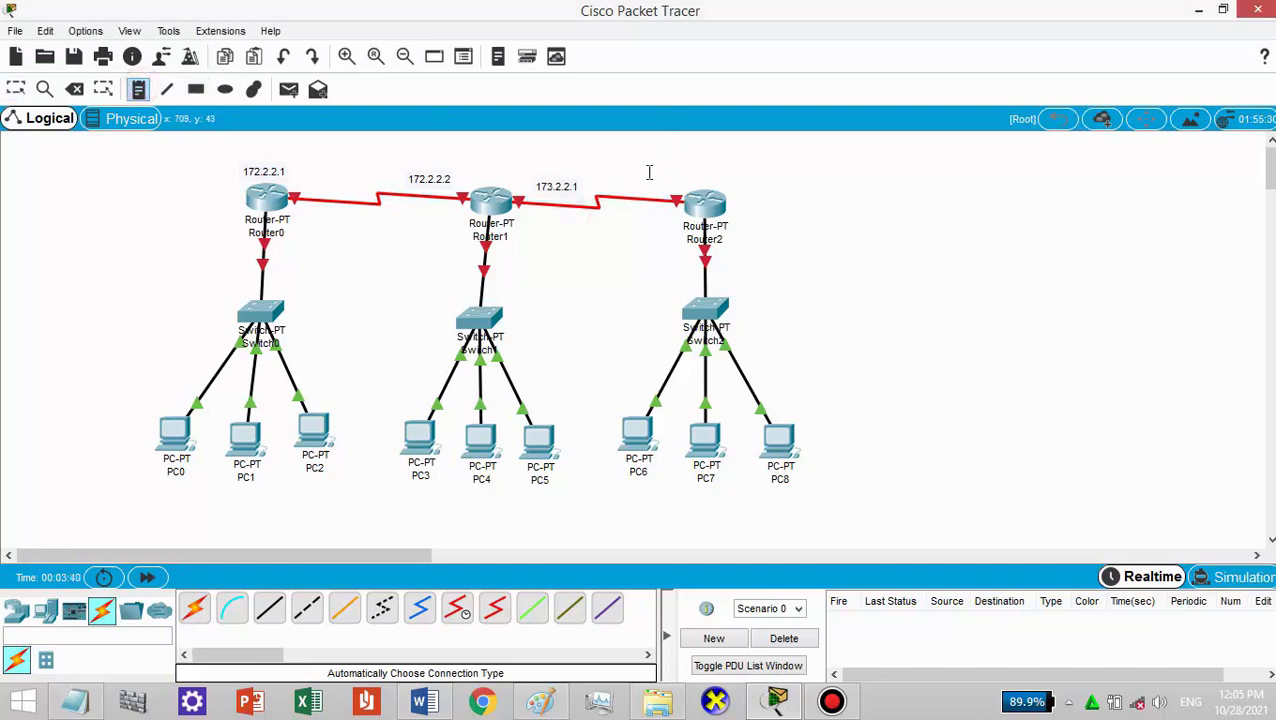
left_click(675, 177)
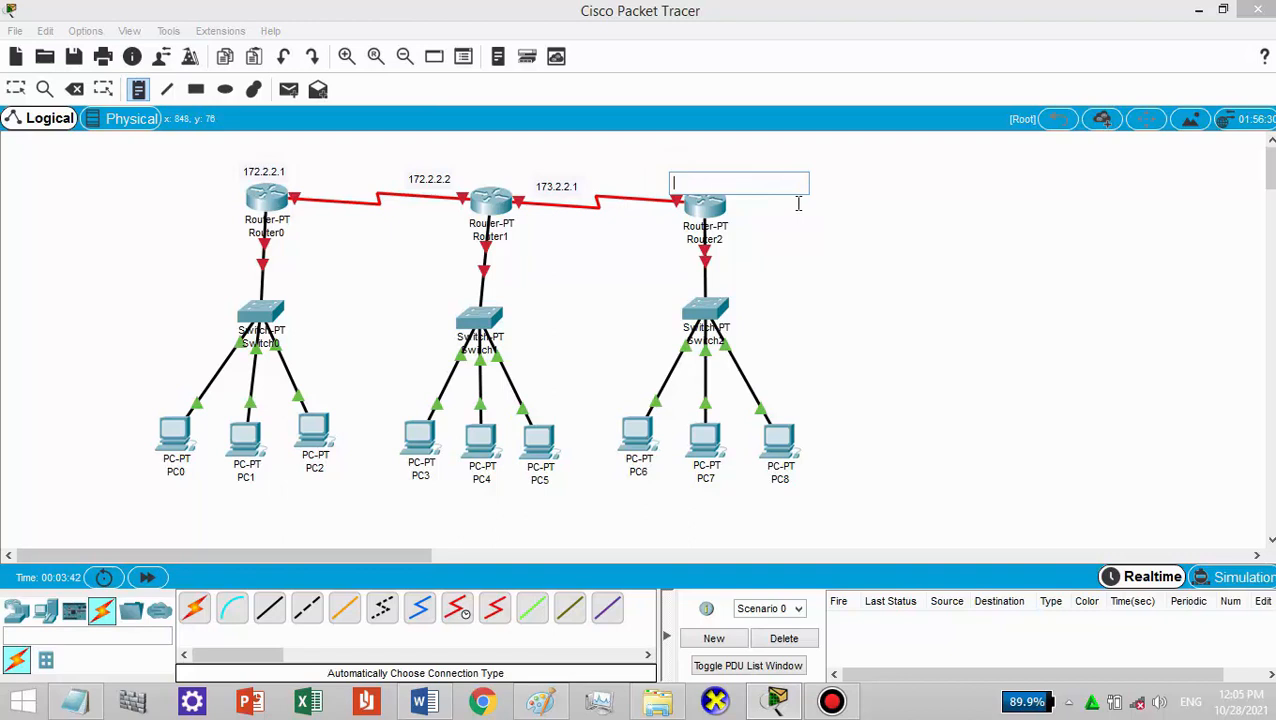
key("ctrl+v")
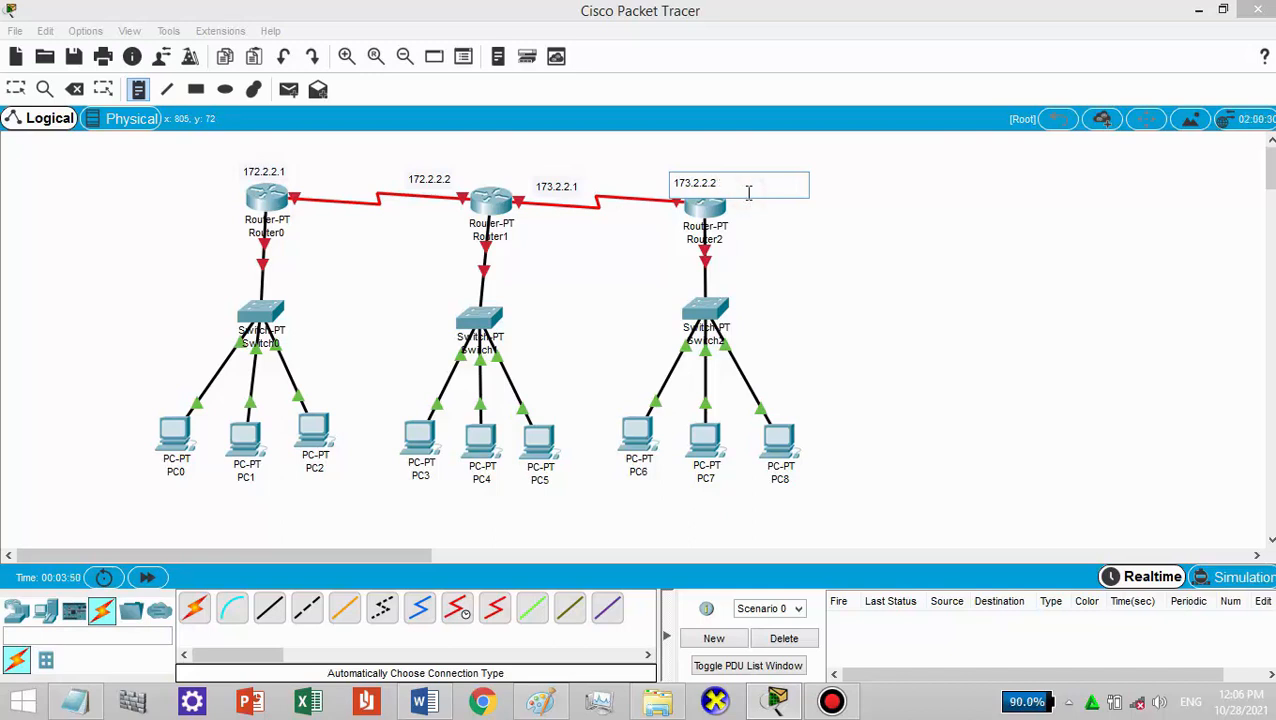
left_click(1102, 233)
key("Escape")
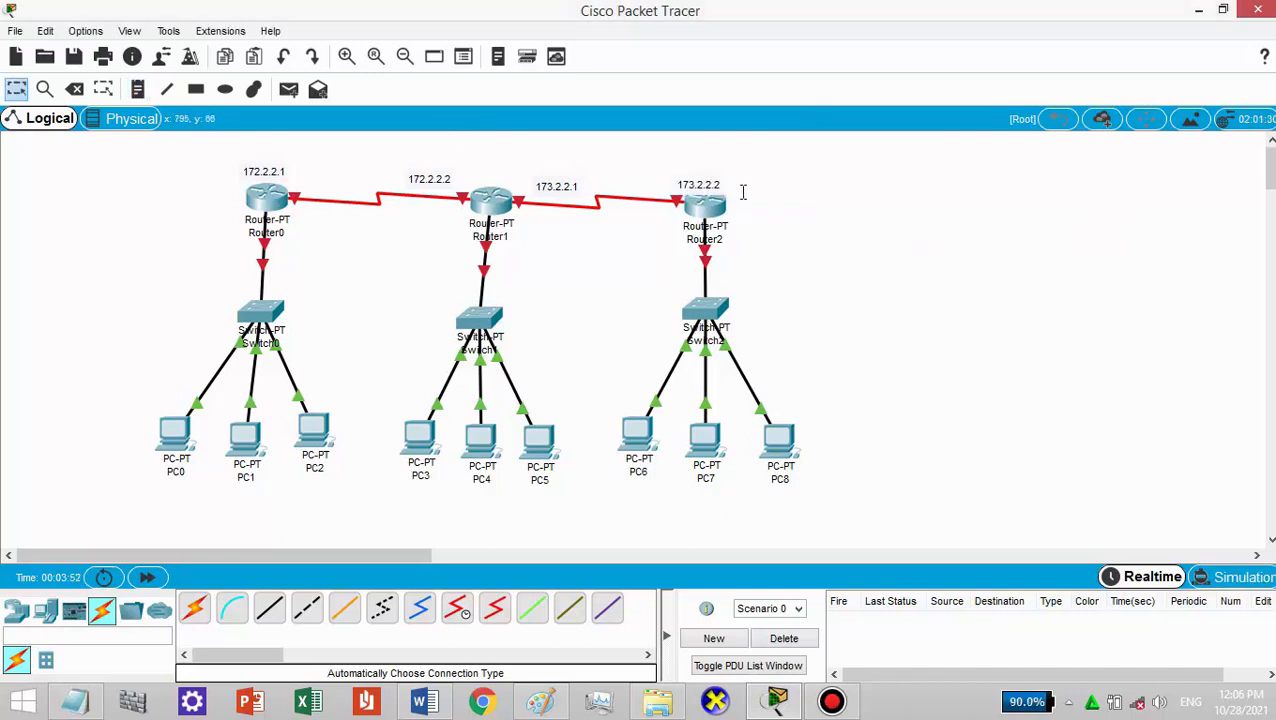
left_click_drag(700, 184, 698, 174)
left_click(843, 273)
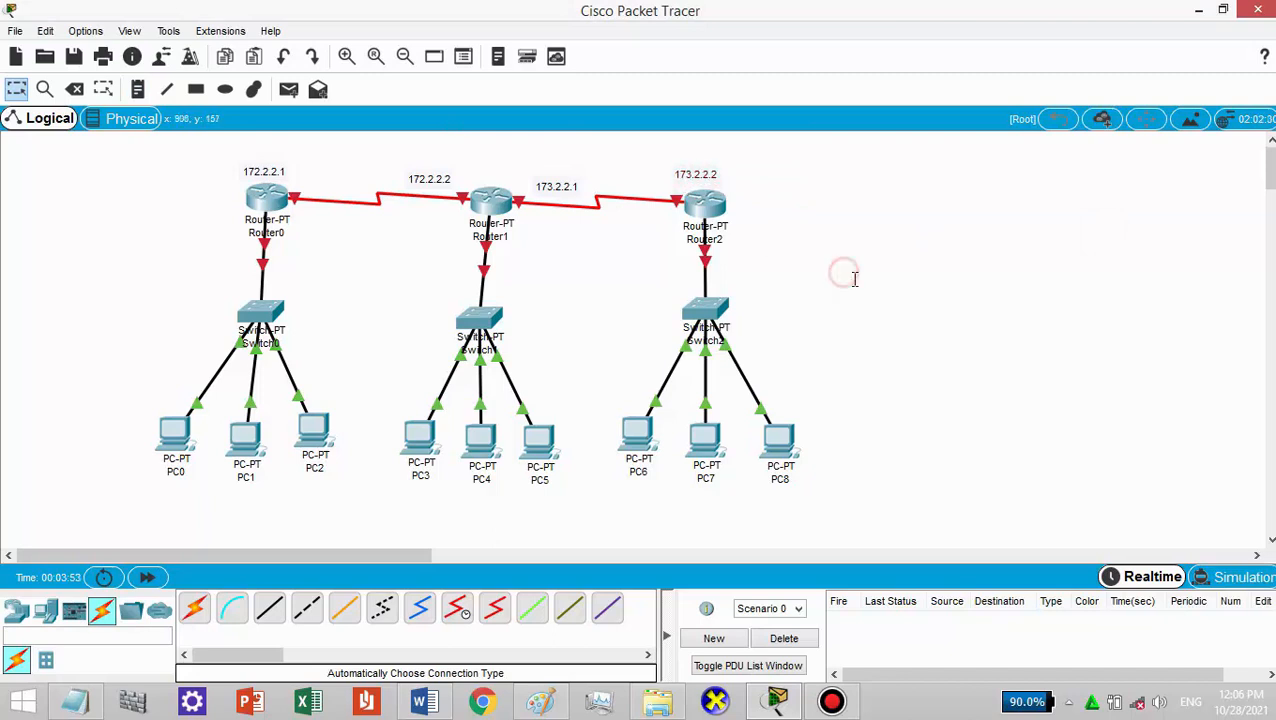
- Place a note reading 192.168.1.1 just beside Switch0 and copy its text for reuse
left_click(137, 90)
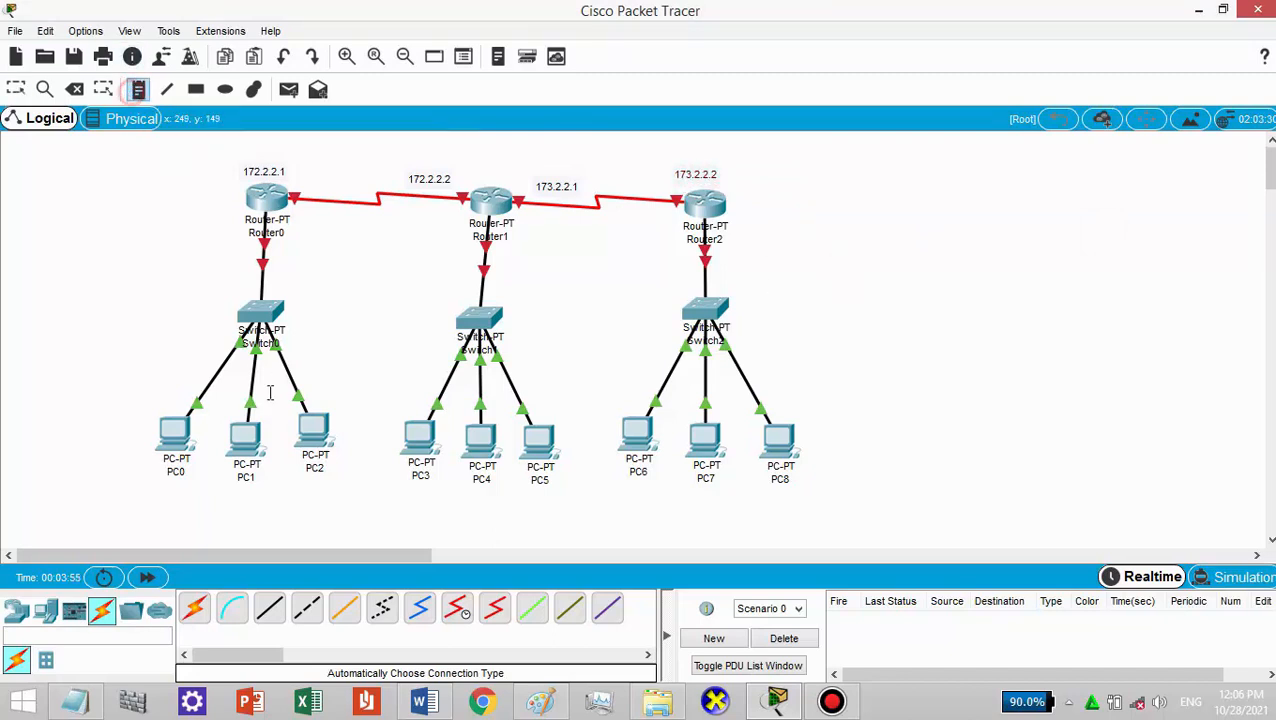
left_click(150, 306)
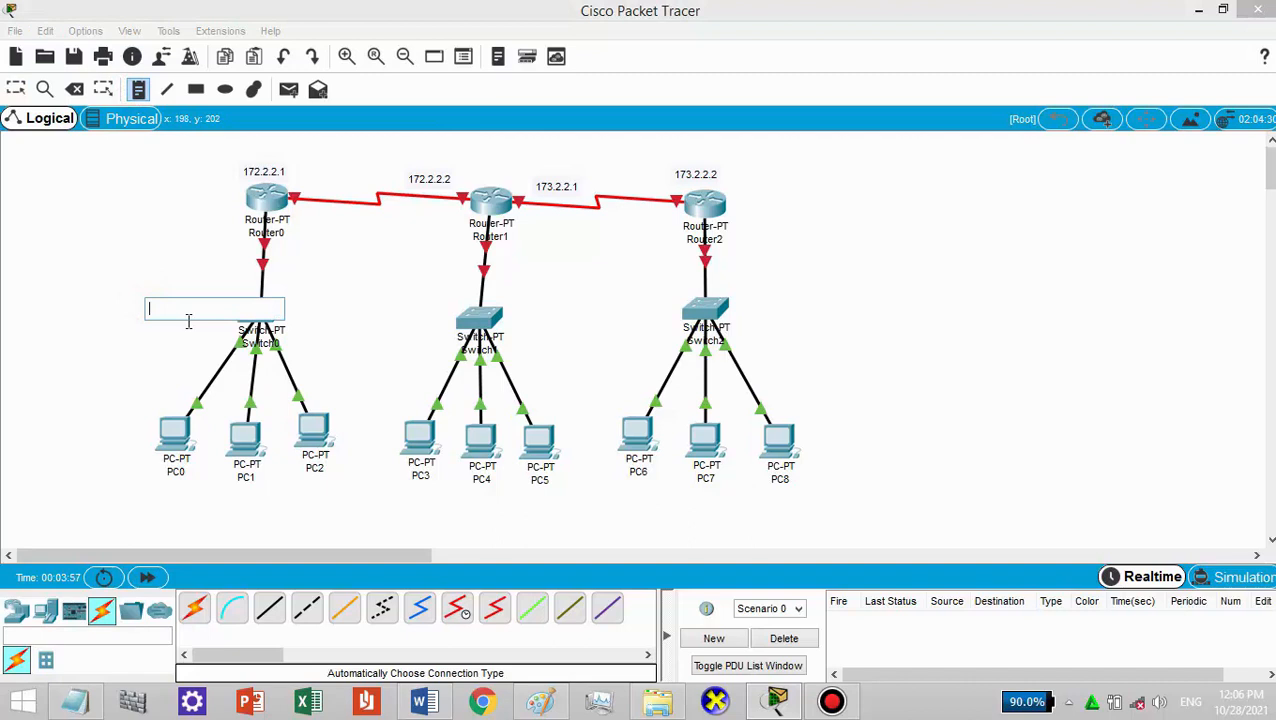
type("192.168.1.1")
key("ctrl+a")
key("ctrl+c")
left_click(380, 300)
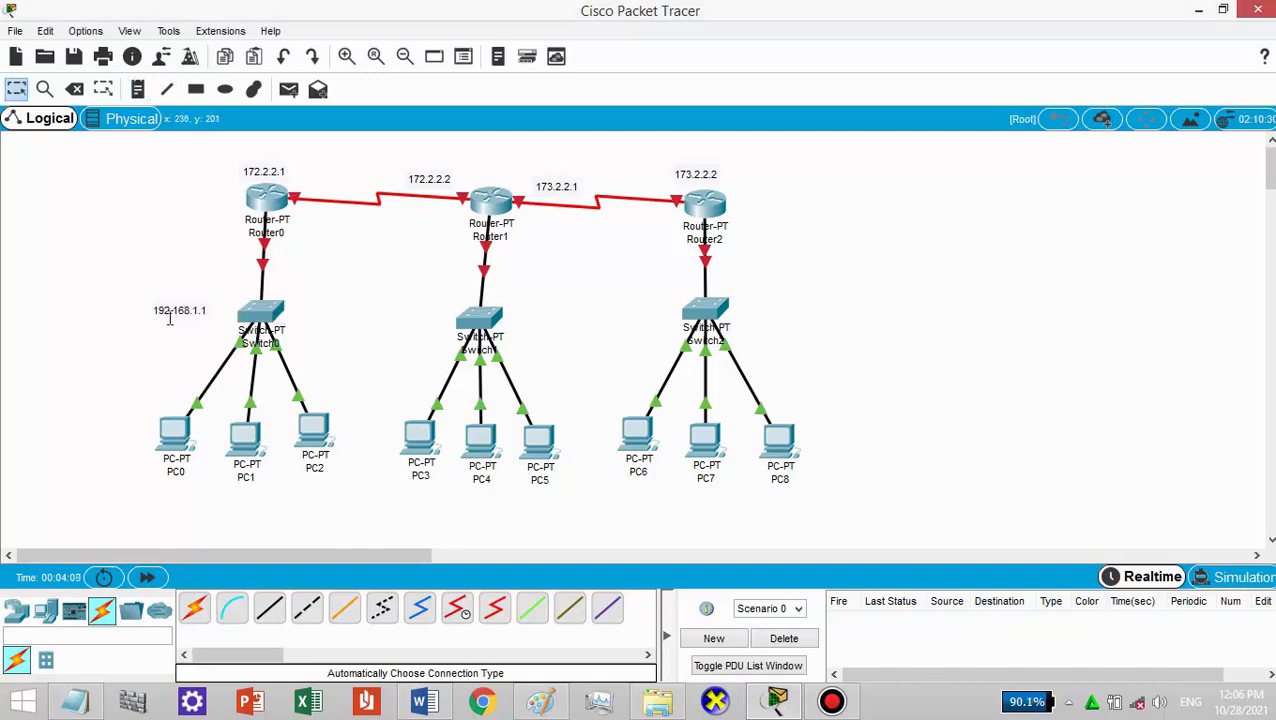
left_click_drag(163, 310, 179, 312)
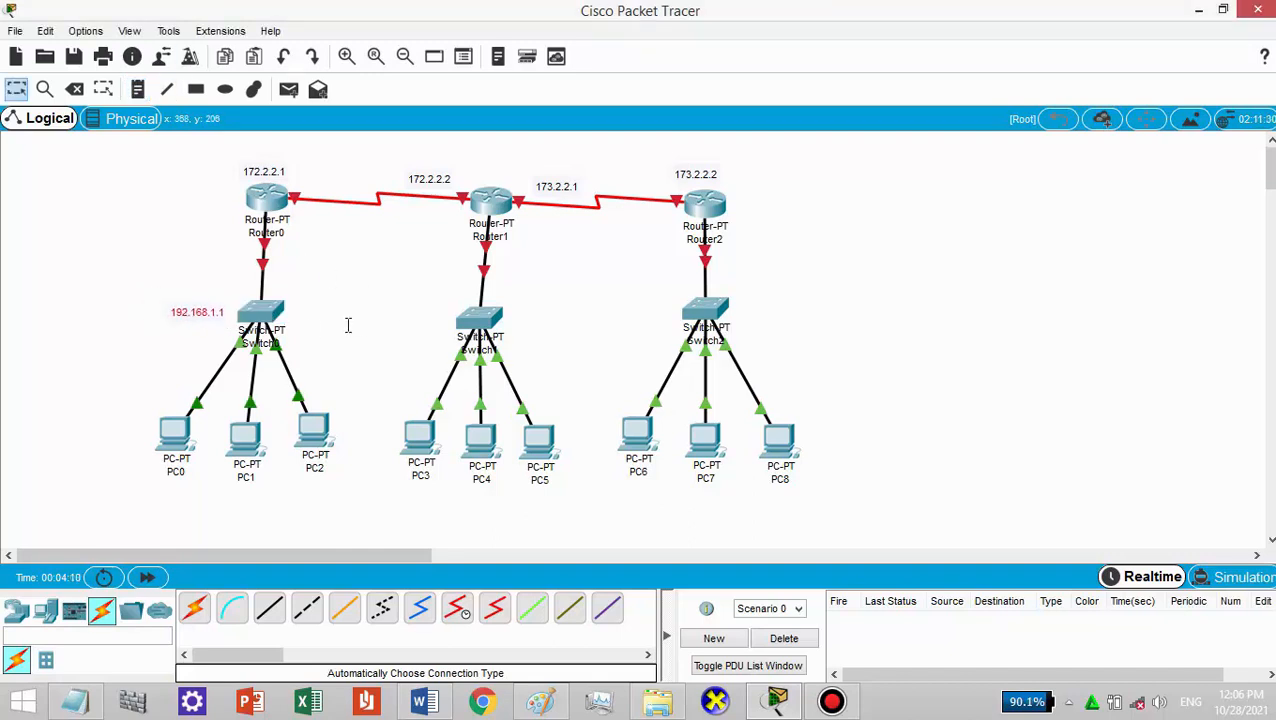
- Add a note reading 192.168.2.1 beside Switch1, reusing the copied address text
left_click(138, 89)
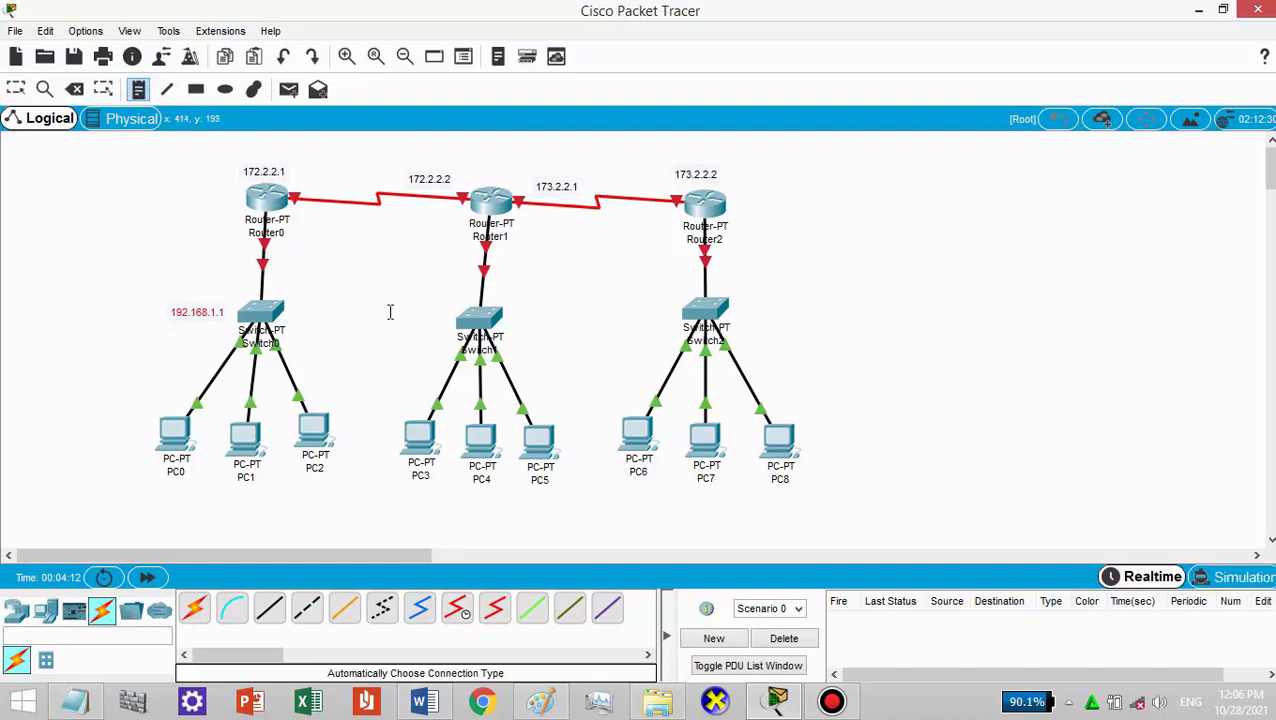
left_click(389, 314)
key("ctrl+v")
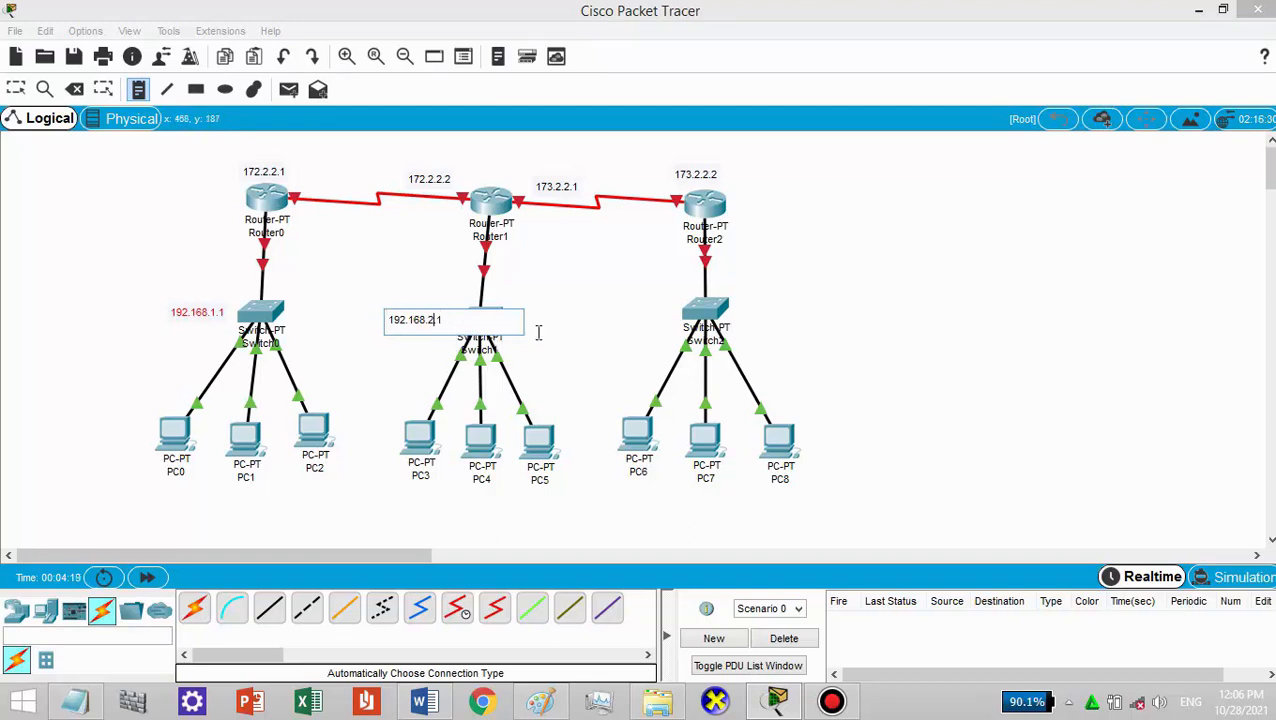
key("Escape")
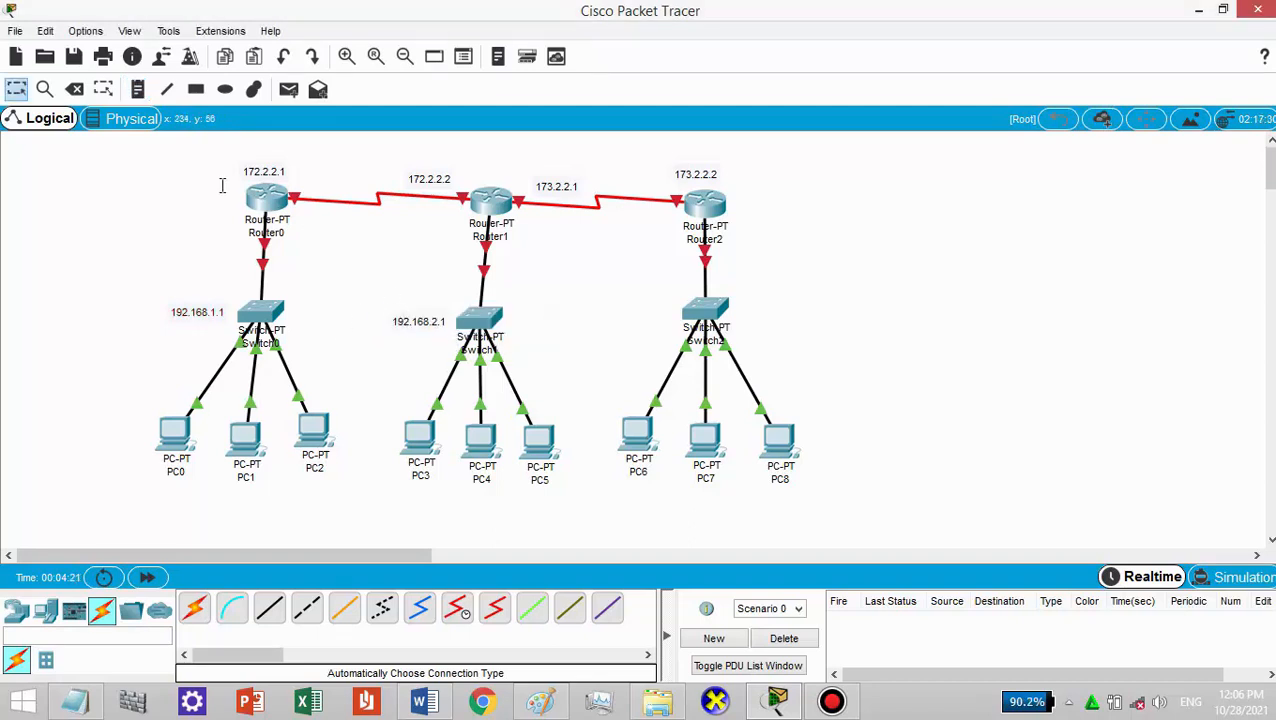
- Add a note reading 192.168.3.1 beside Switch2 and finish placing notes
left_click(138, 89)
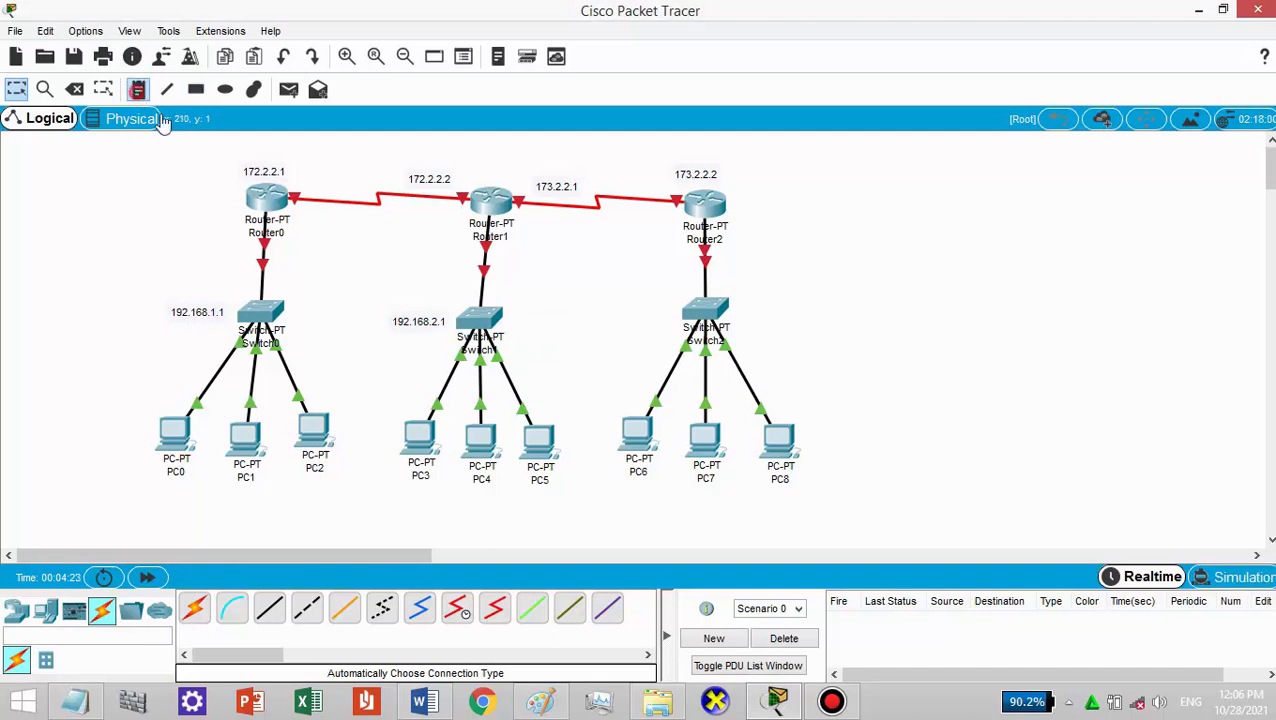
left_click(612, 311)
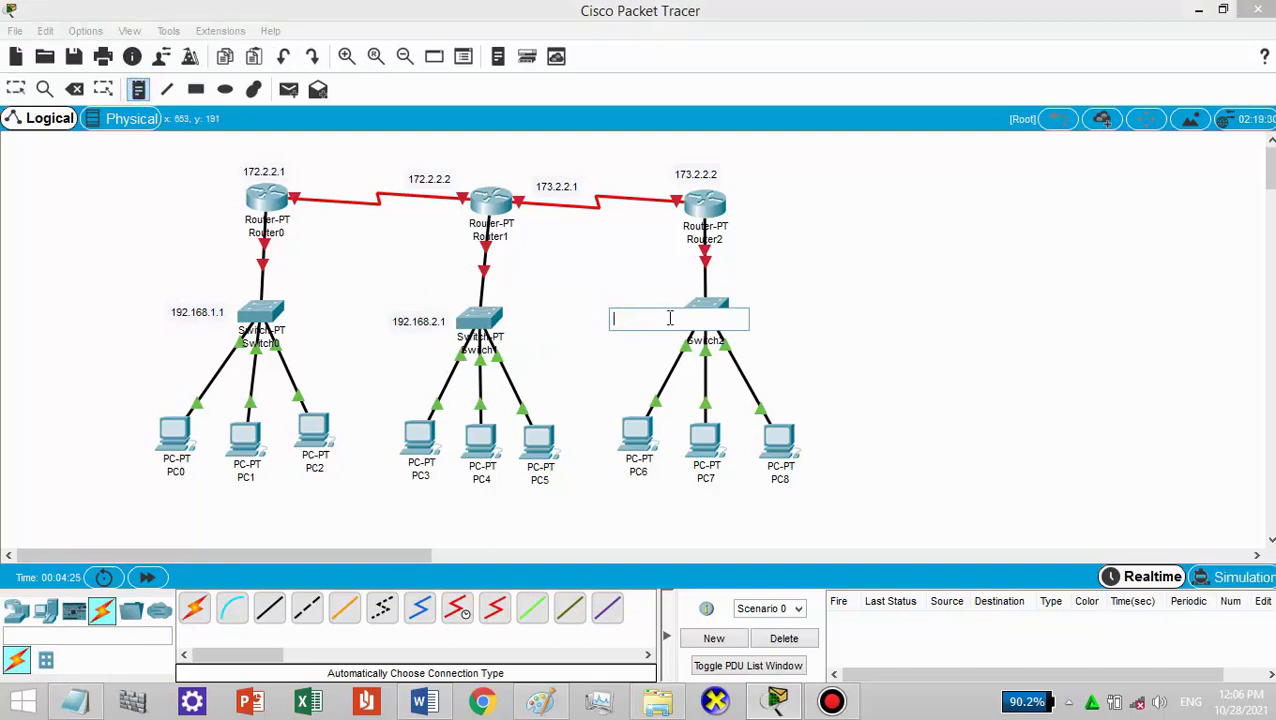
type("192.168.1.1")
left_click(659, 319)
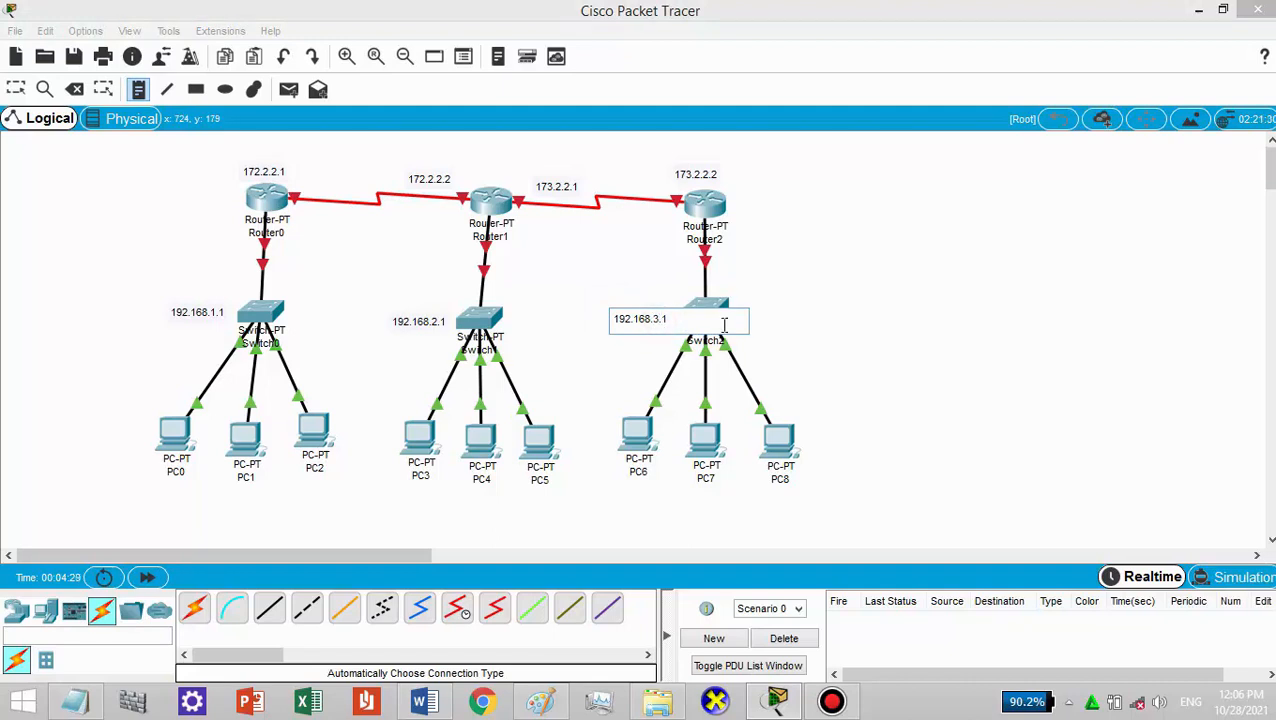
left_click(849, 317)
key("Escape")
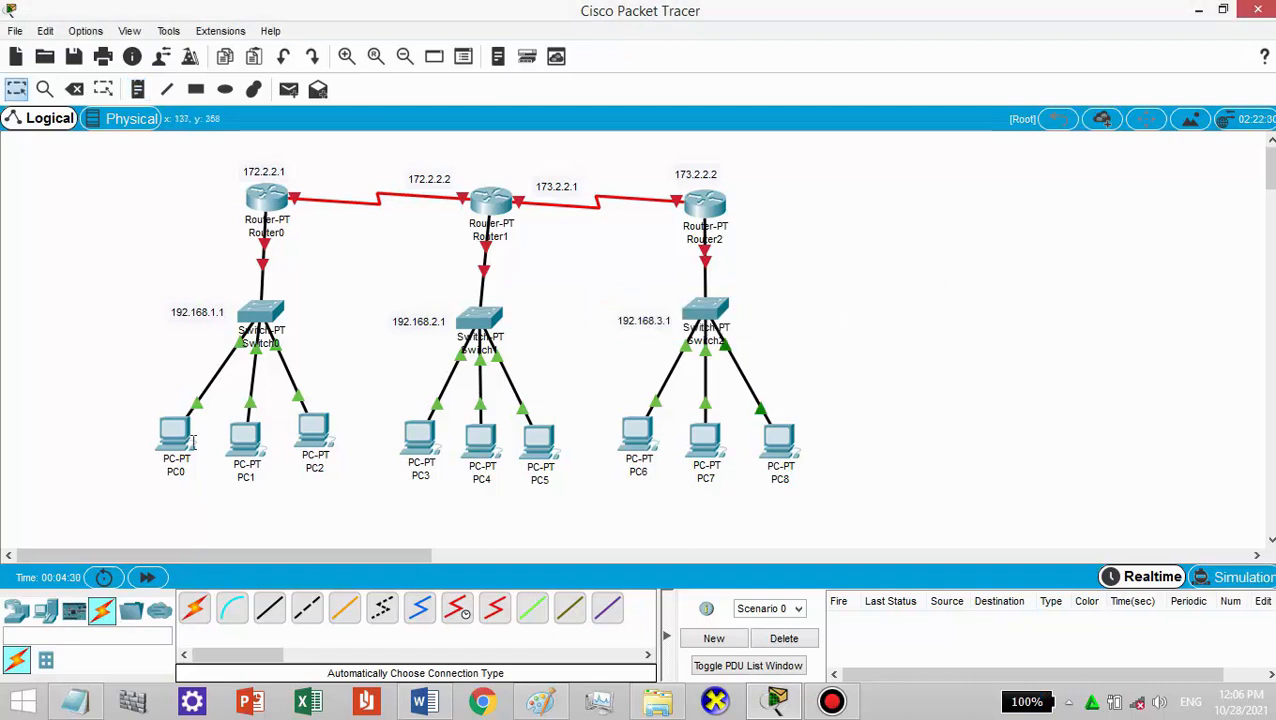
- Configure PC0 with static IP address 192.168.1.2, subnet mask 255.255.255.0 and default gateway 192.168.1.1
mouse_move(193, 441)
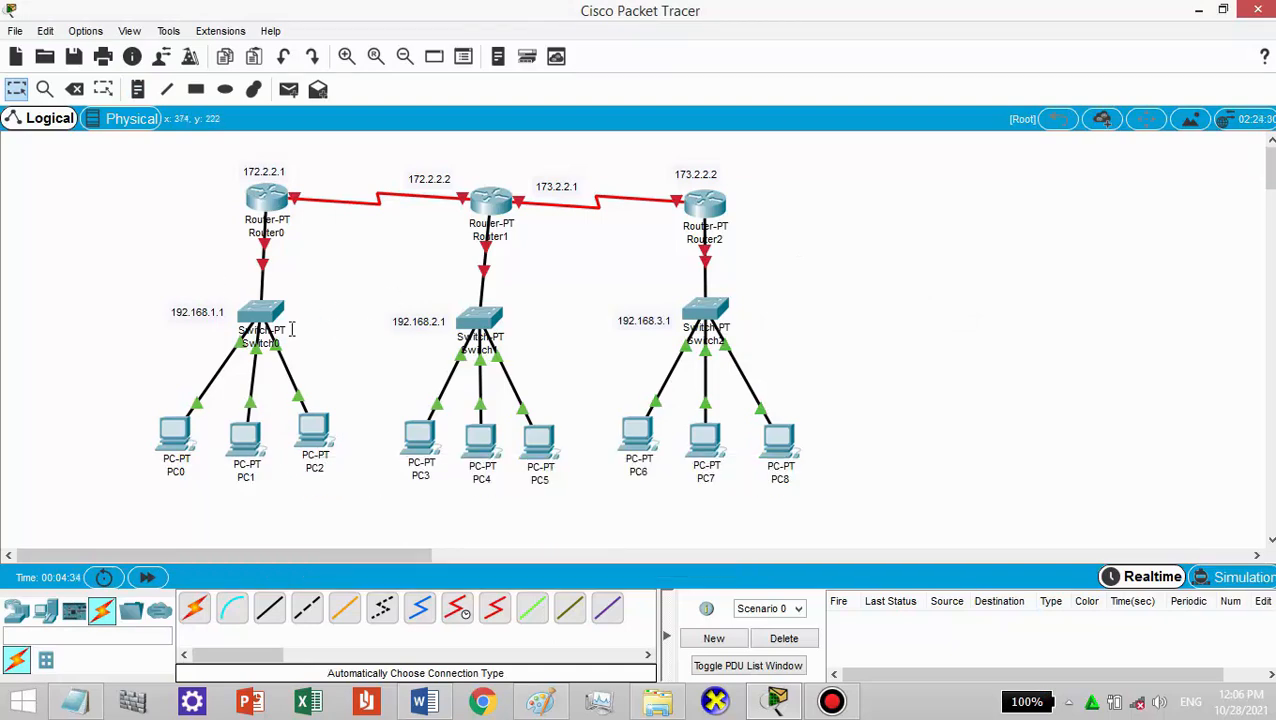
left_click(175, 428)
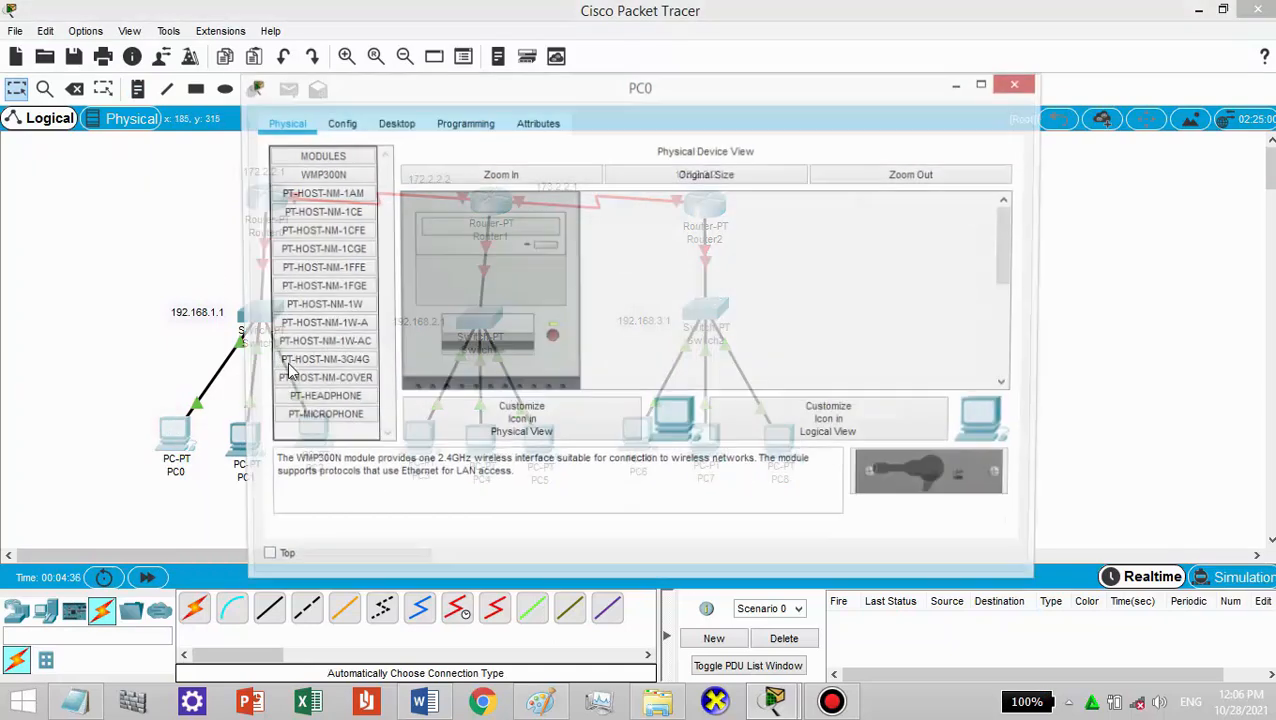
left_click(393, 123)
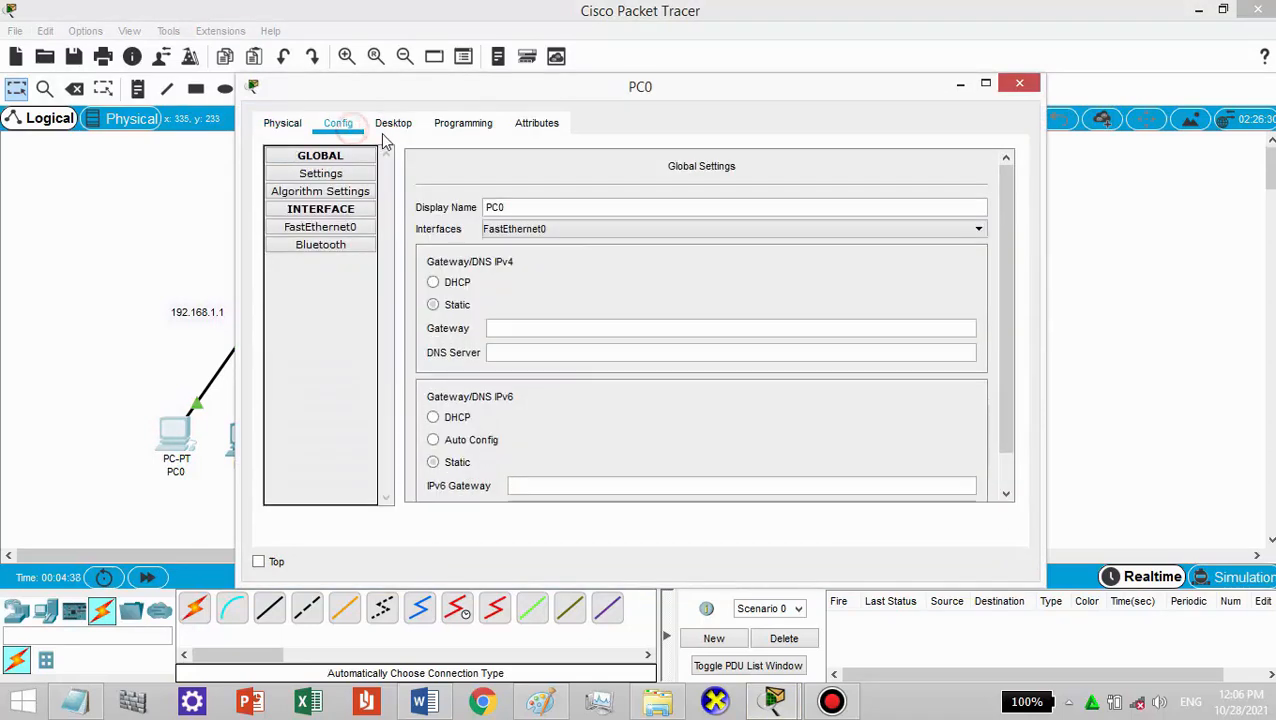
left_click(330, 205)
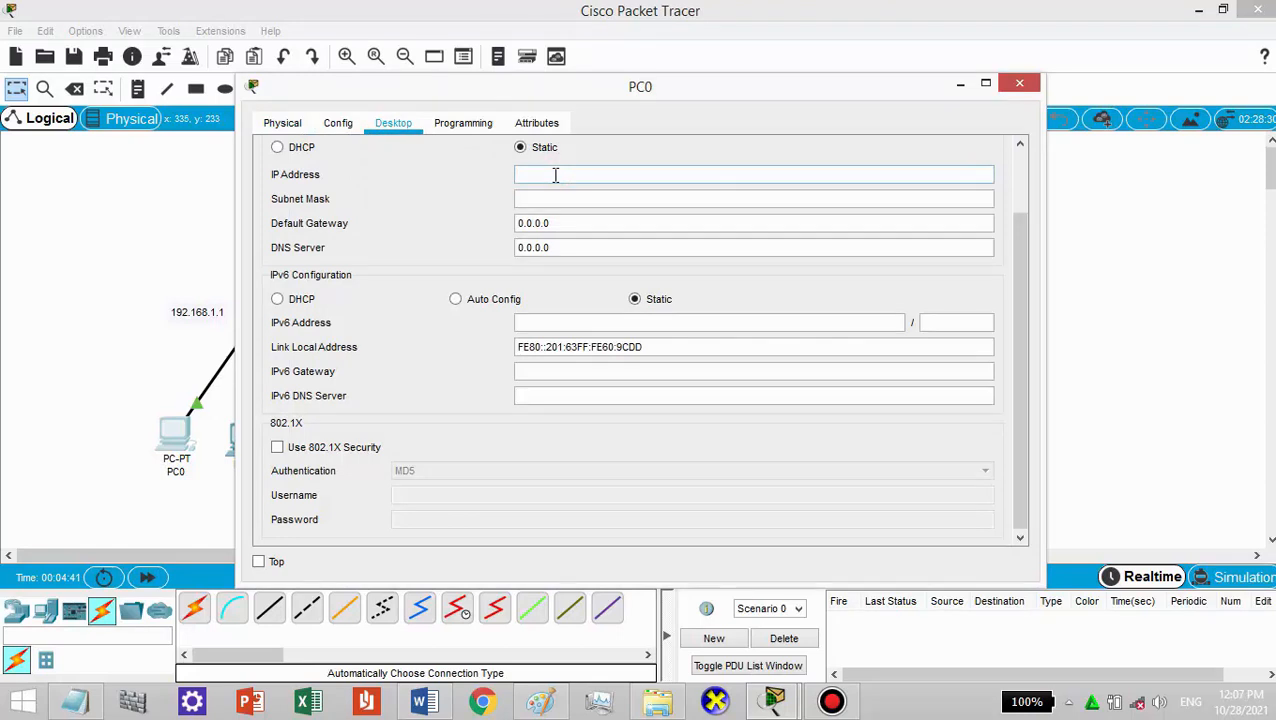
type("192.168.1.1")
key("BackSpace")
type("2")
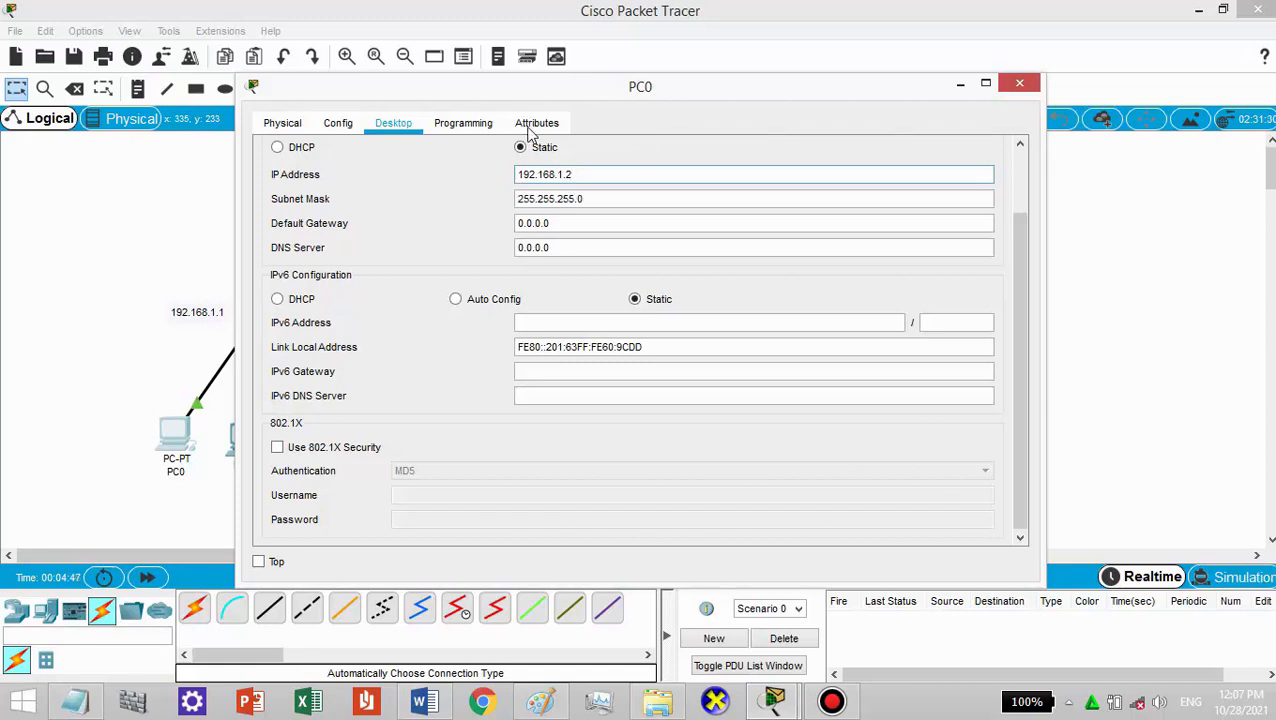
left_click_drag(578, 222, 505, 222)
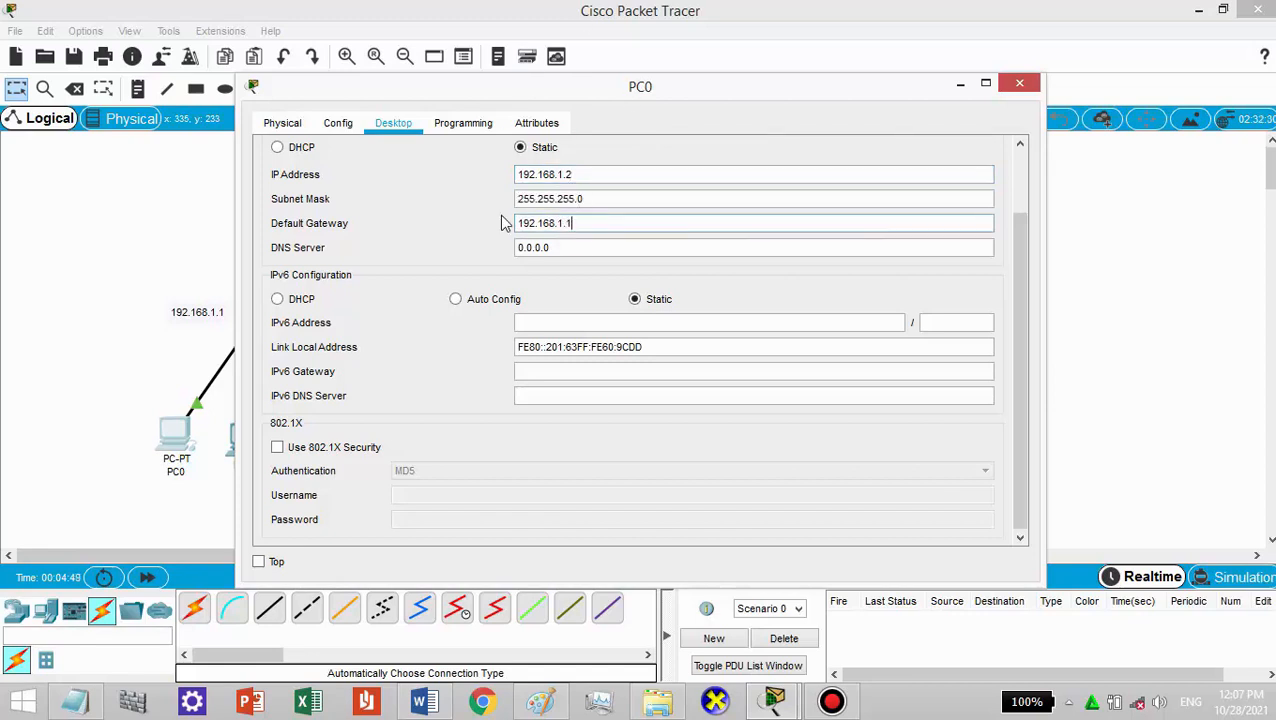
type("192.168.1.1")
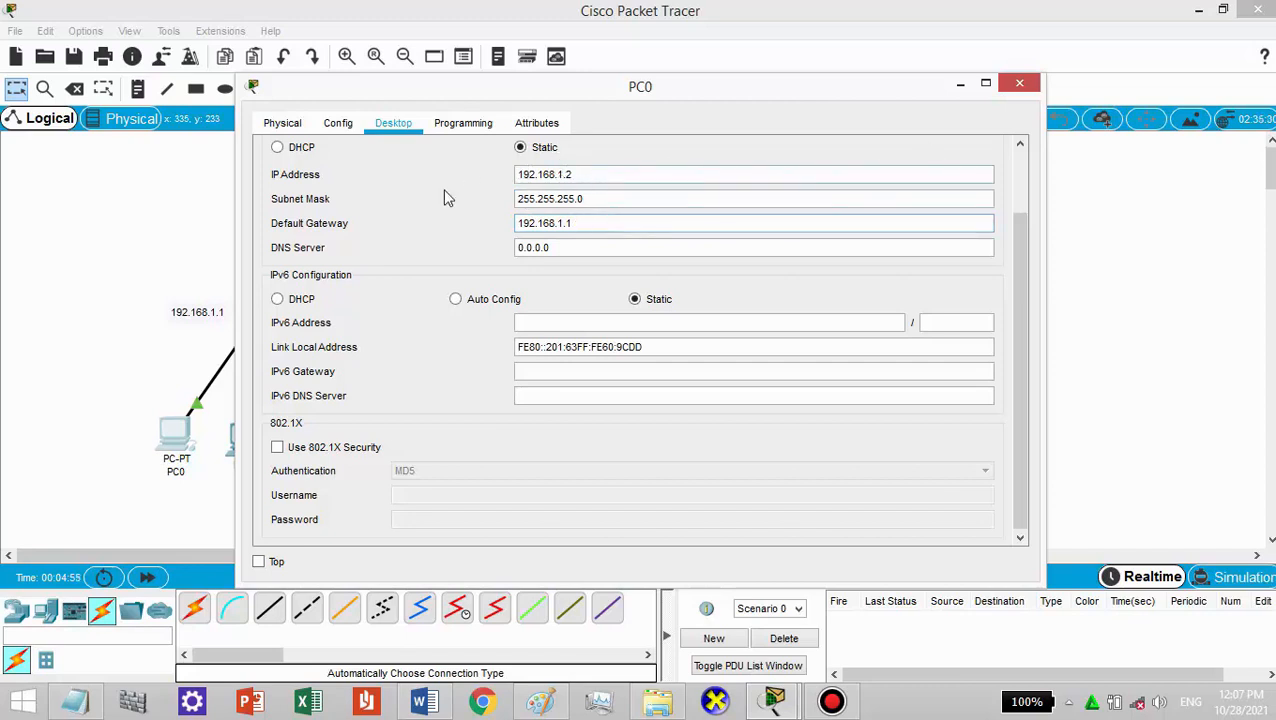
left_click(1010, 95)
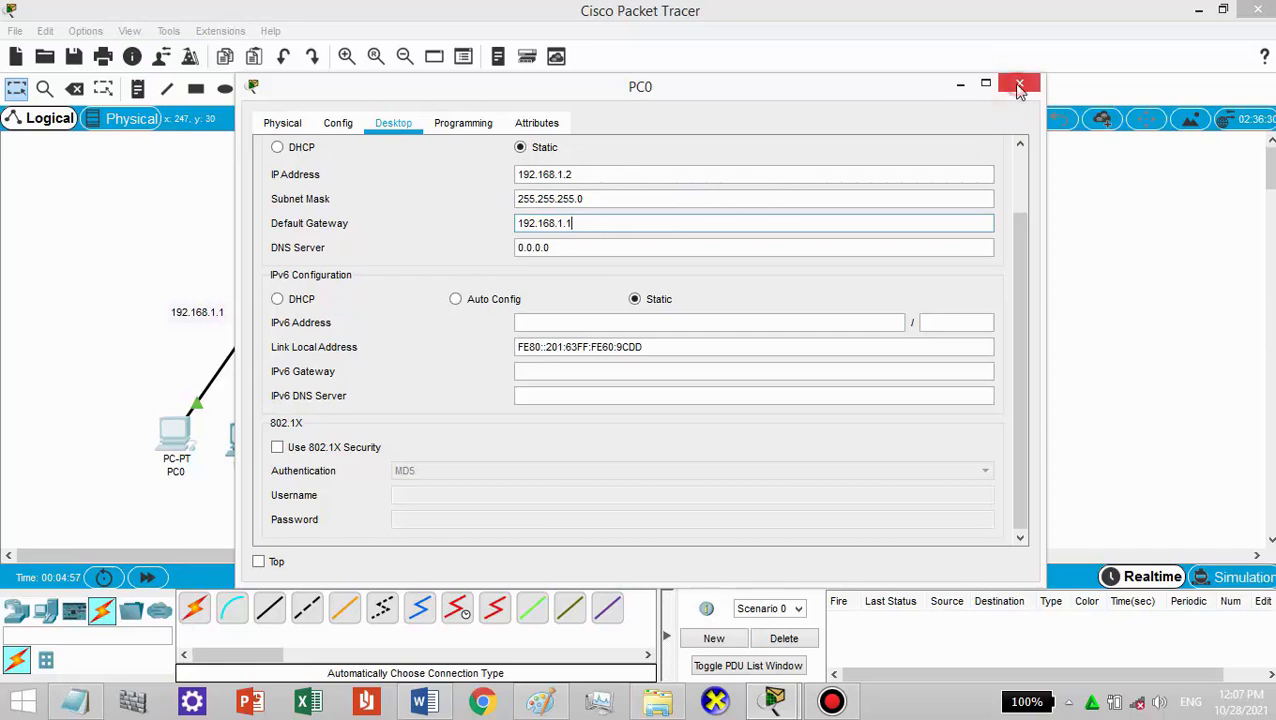
- Open the IP configuration of PC1
left_click(245, 442)
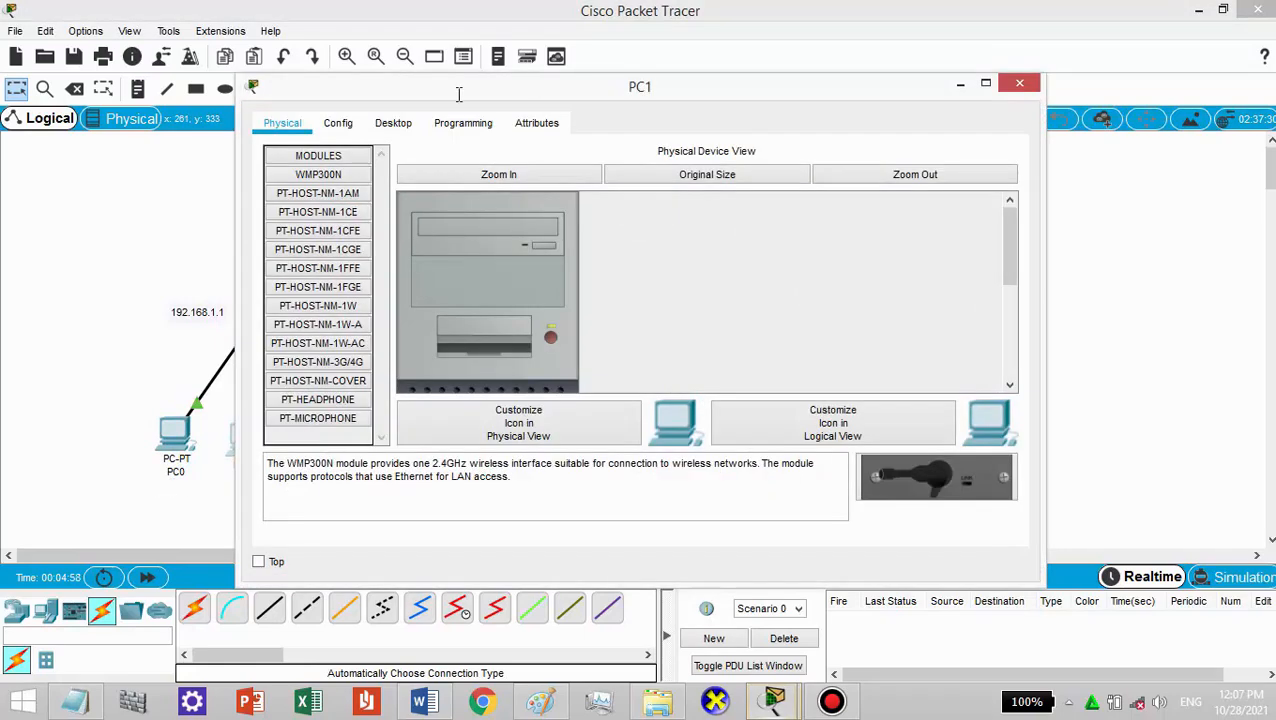
left_click(337, 122)
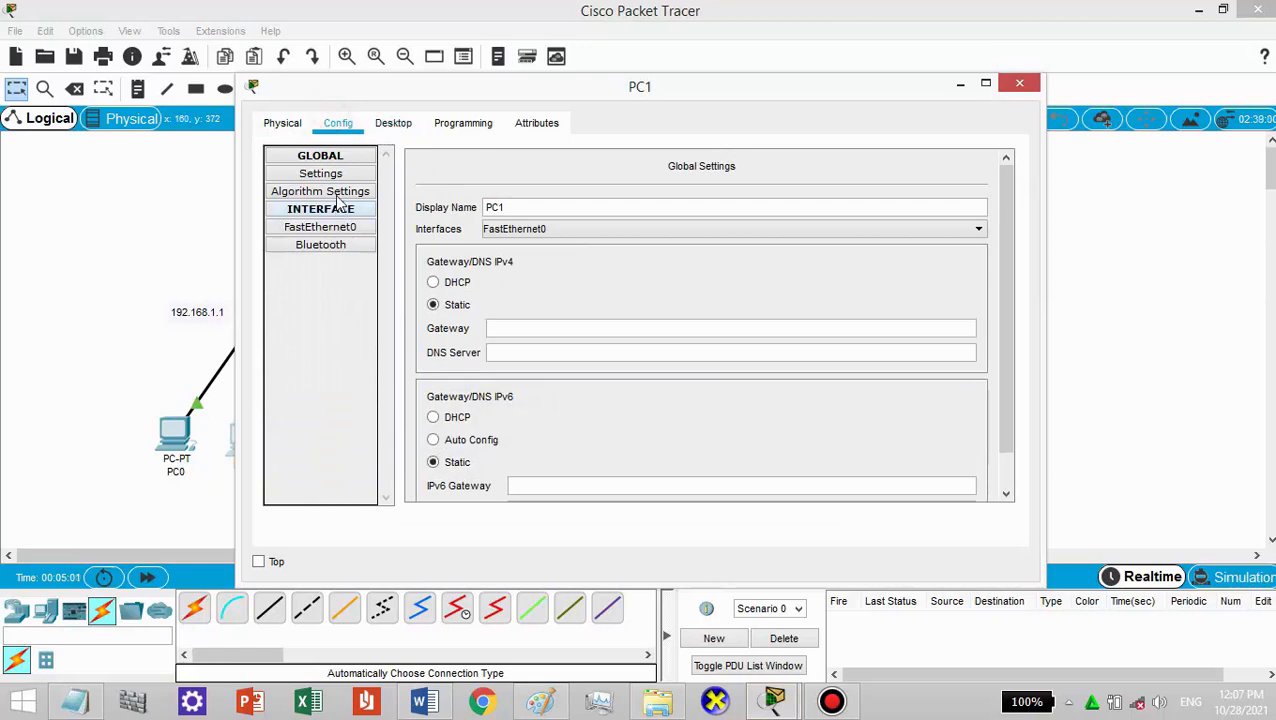
left_click(390, 124)
left_click(321, 212)
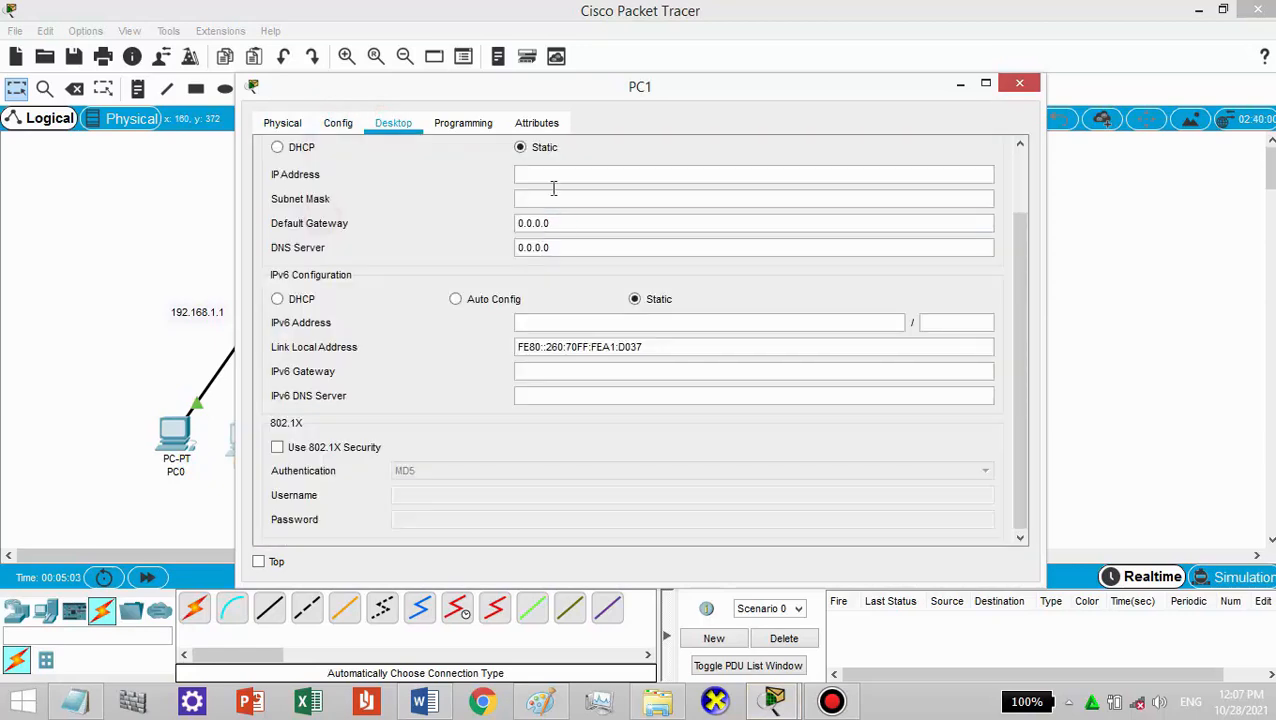
- Configure PC1 with static IP address 192.168.1.3, subnet mask 255.255.255.0 and default gateway 192.168.1.1, and close its window
left_click(553, 175)
type("192.168.1.1")
key("Tab")
key("Tab")
type("192.168.1.1")
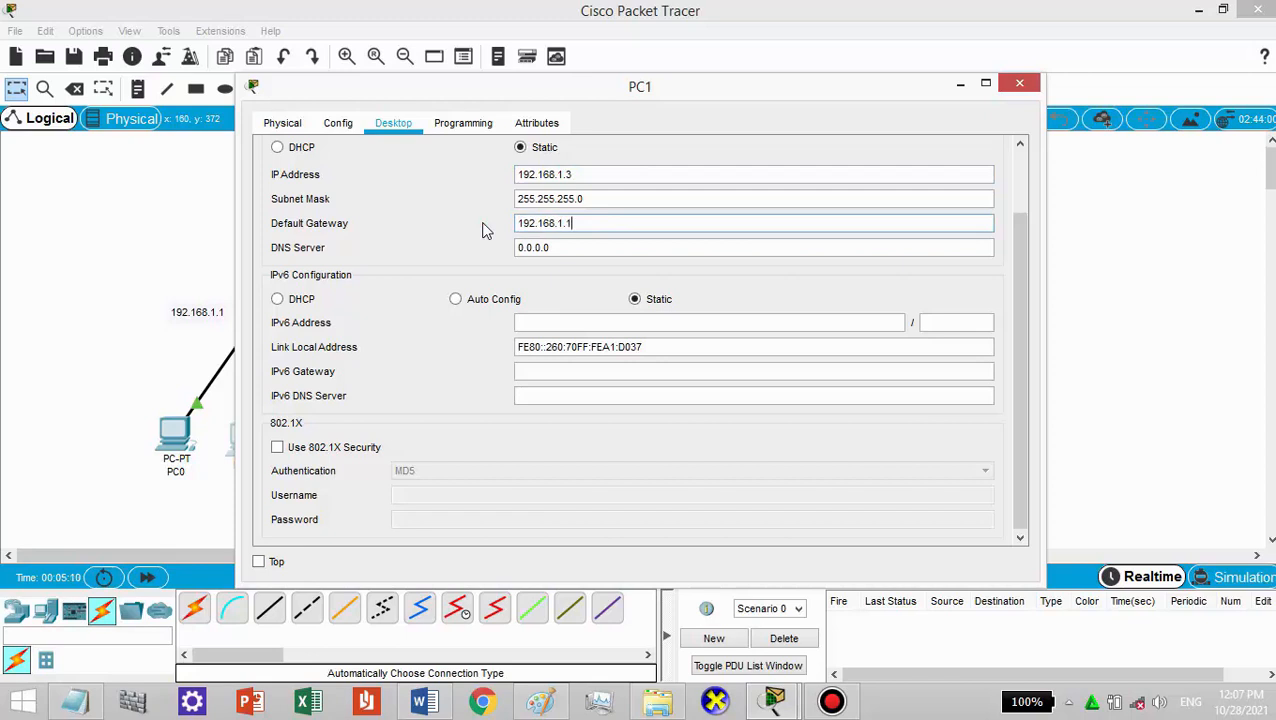
type("\\")
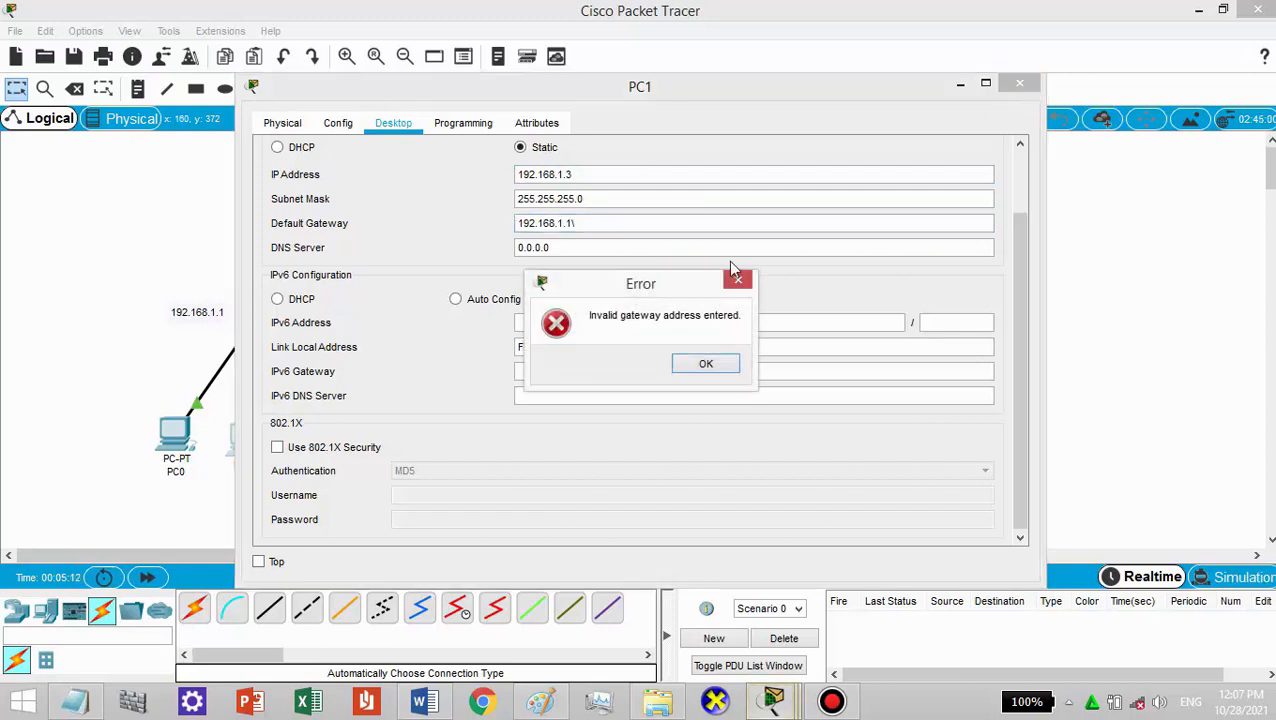
left_click(738, 284)
left_click(731, 284)
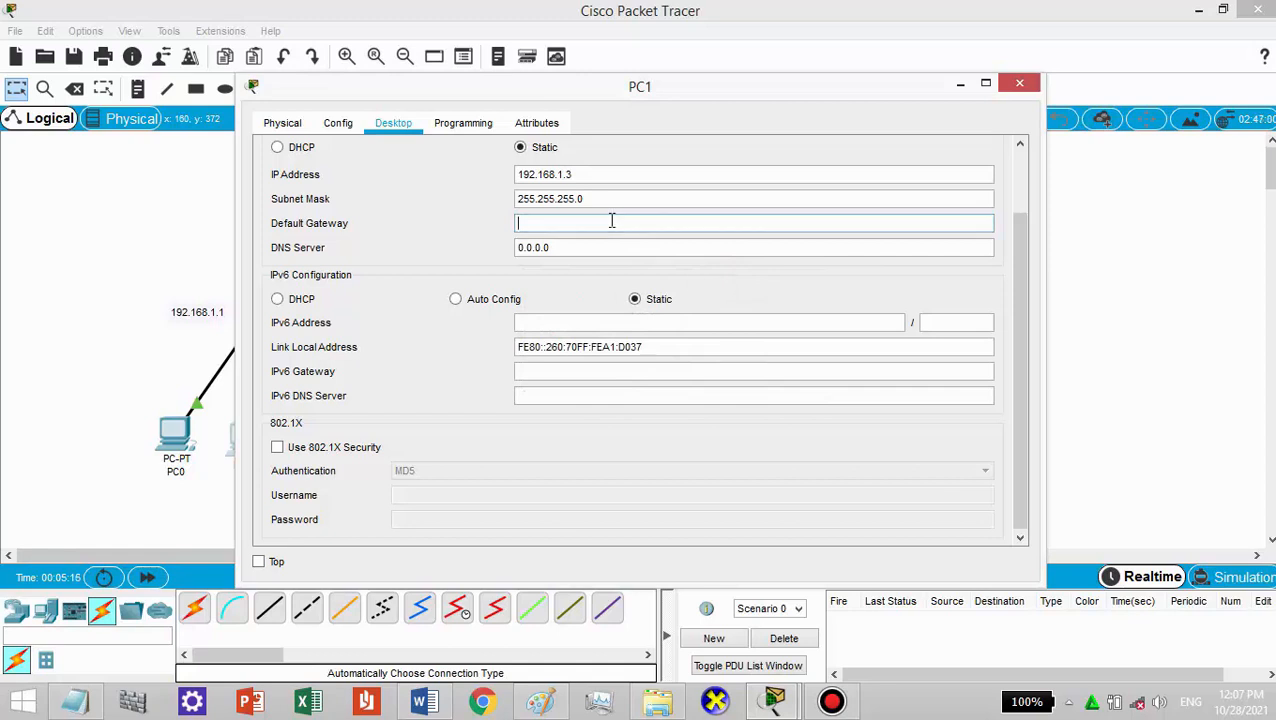
type("192.168.1.1")
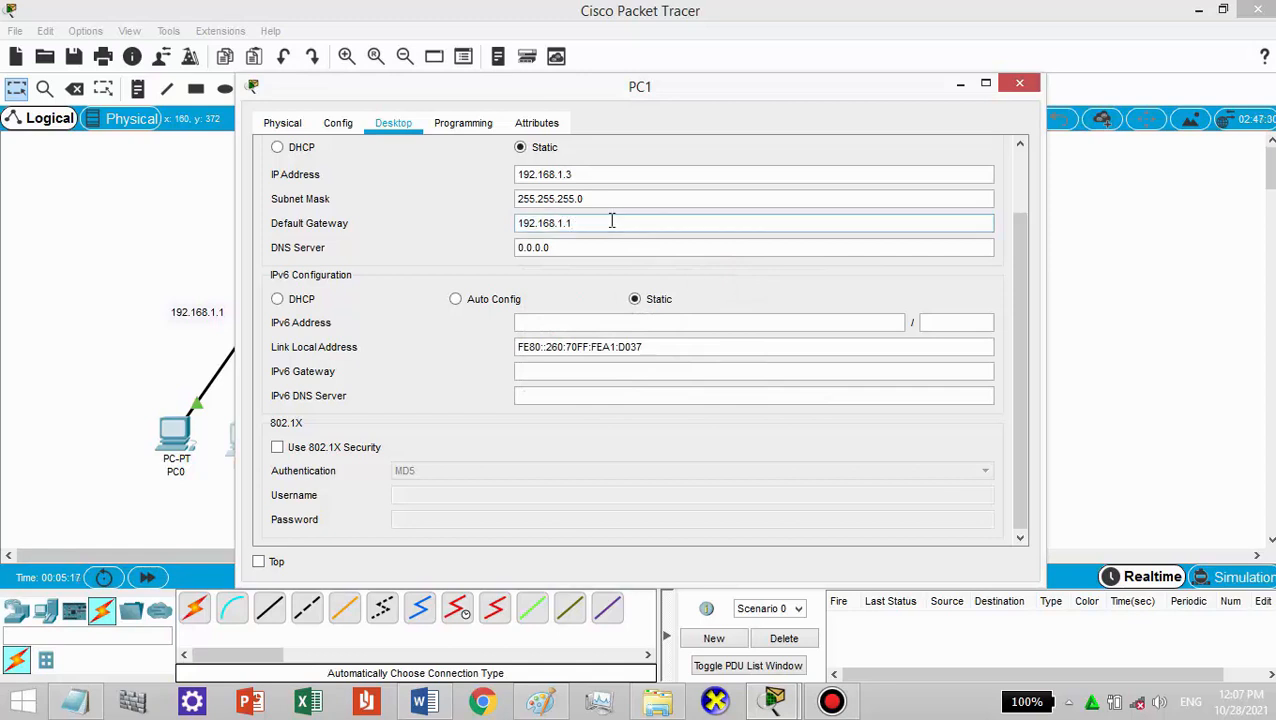
left_click(1019, 83)
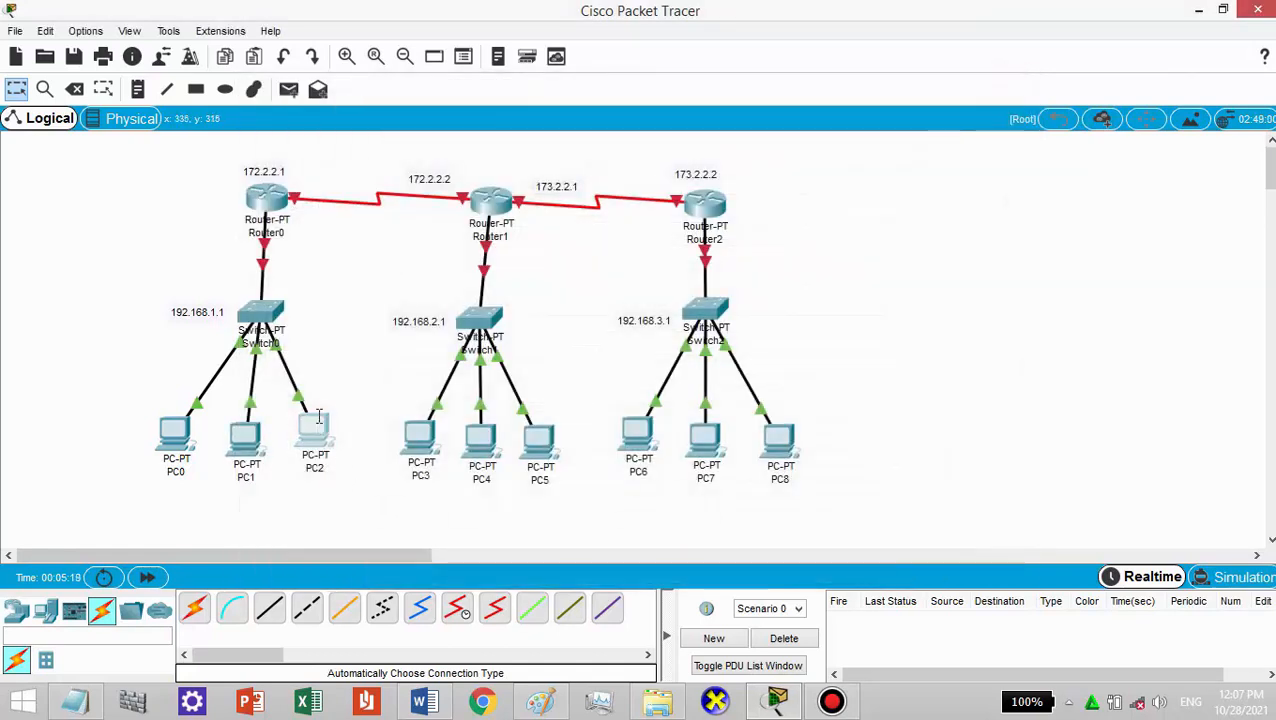
- Configure PC2 with static IP address 192.168.1.4, subnet mask 255.255.255.0 and default gateway 192.168.1.1, and close its window
left_click(313, 430)
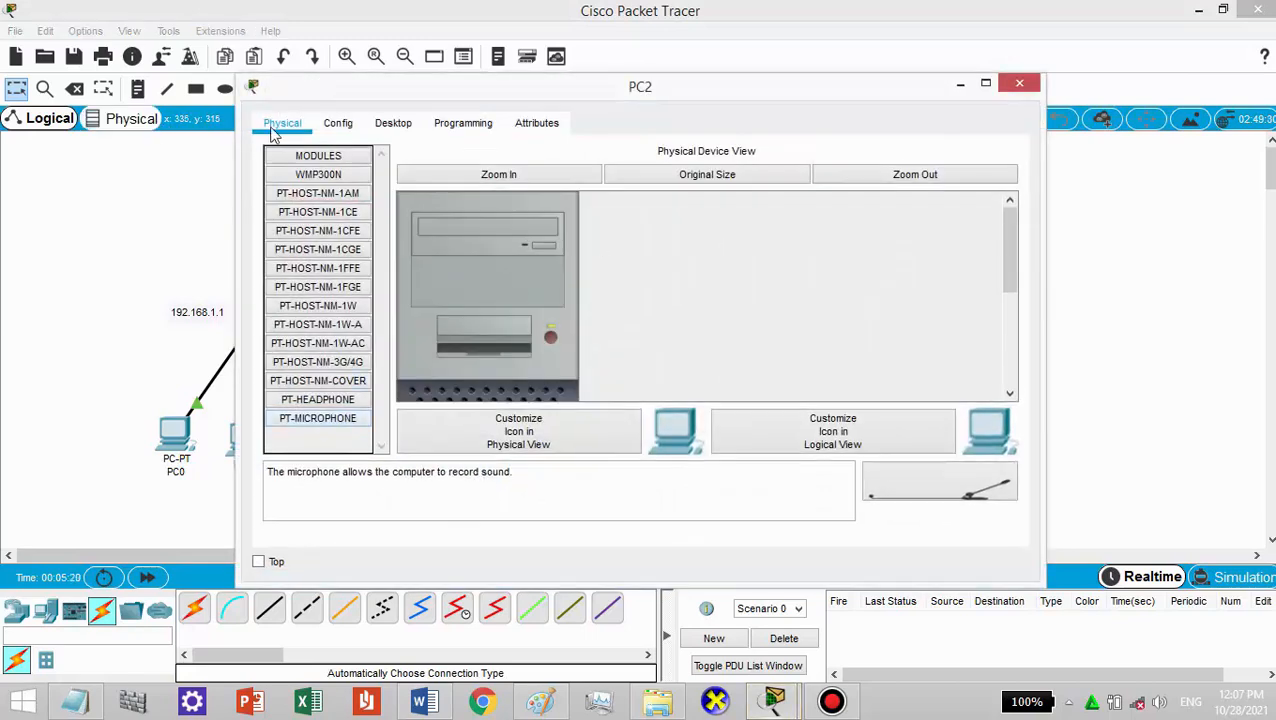
left_click(393, 123)
left_click(341, 200)
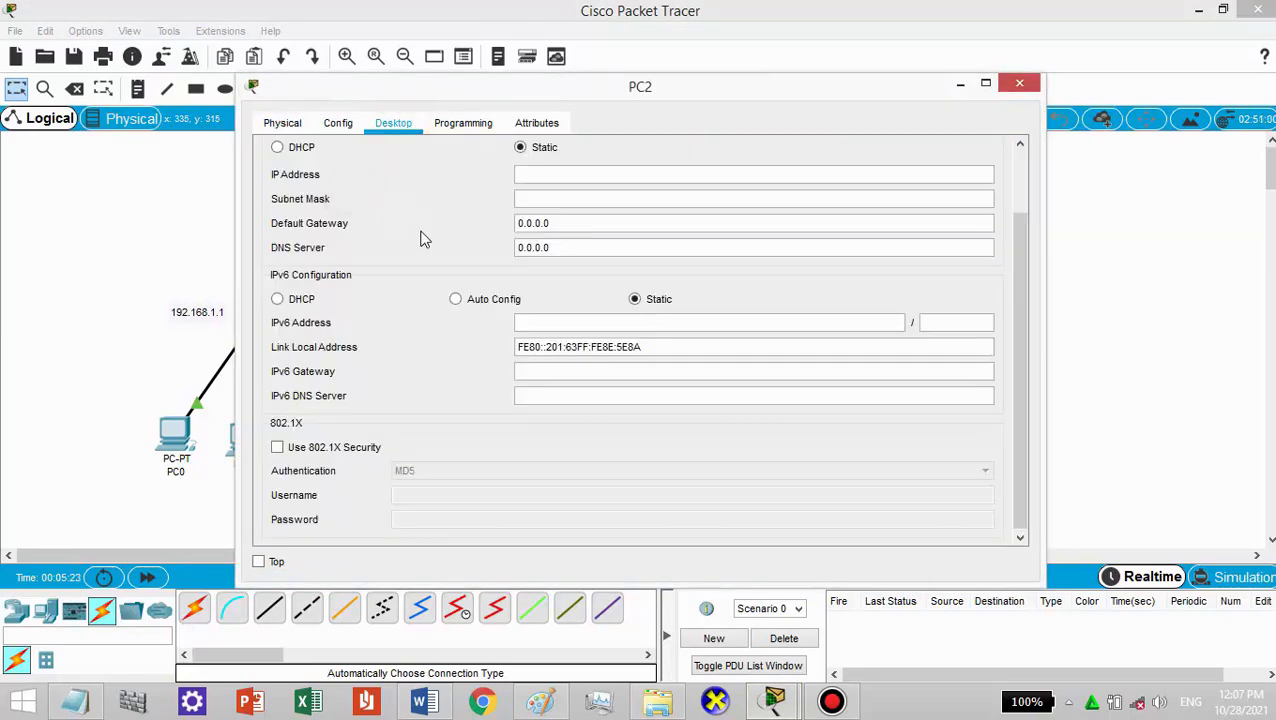
left_click(524, 177)
type("192.168.1.1")
key("BackSpace")
type("4")
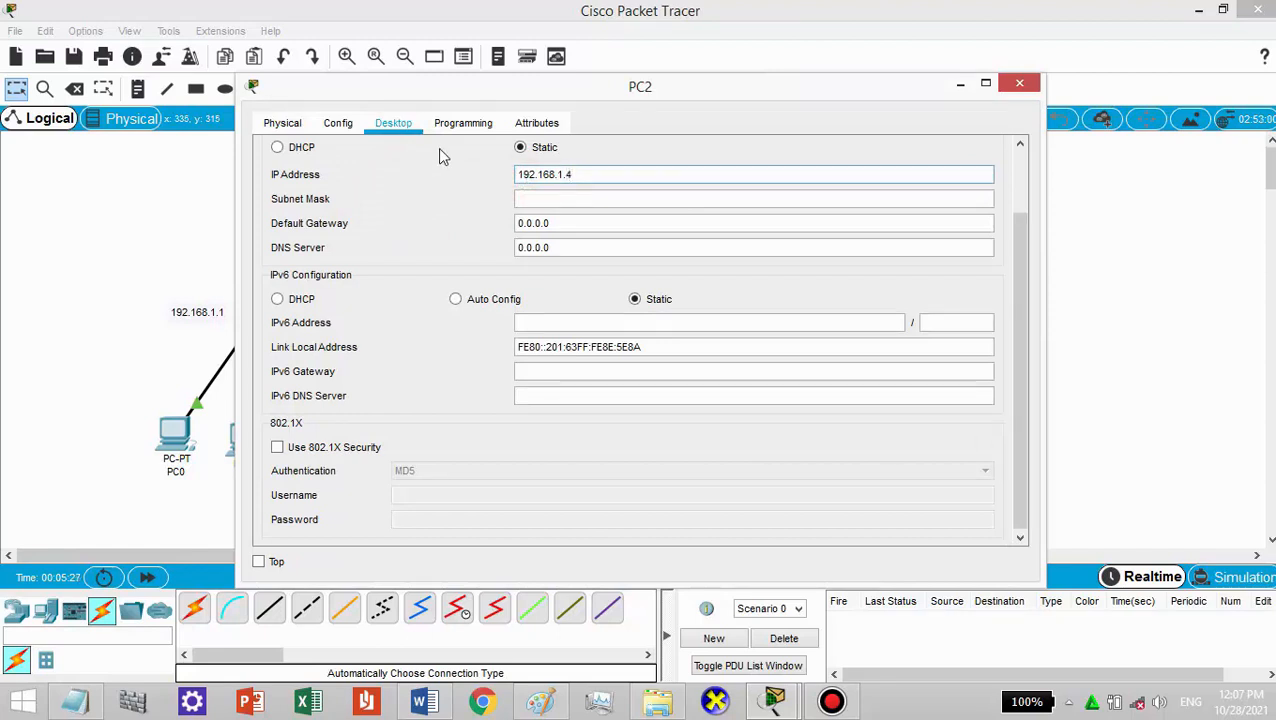
double_click(570, 222)
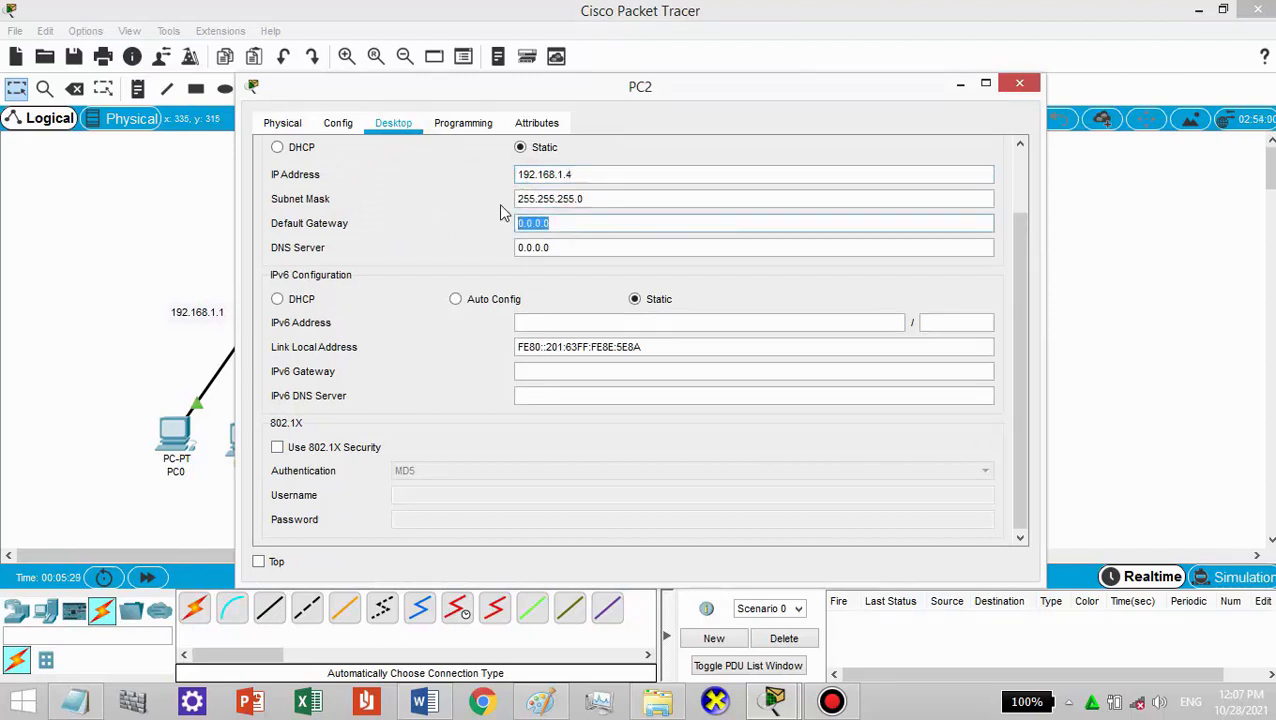
type("192.168.1.1")
left_click(1019, 83)
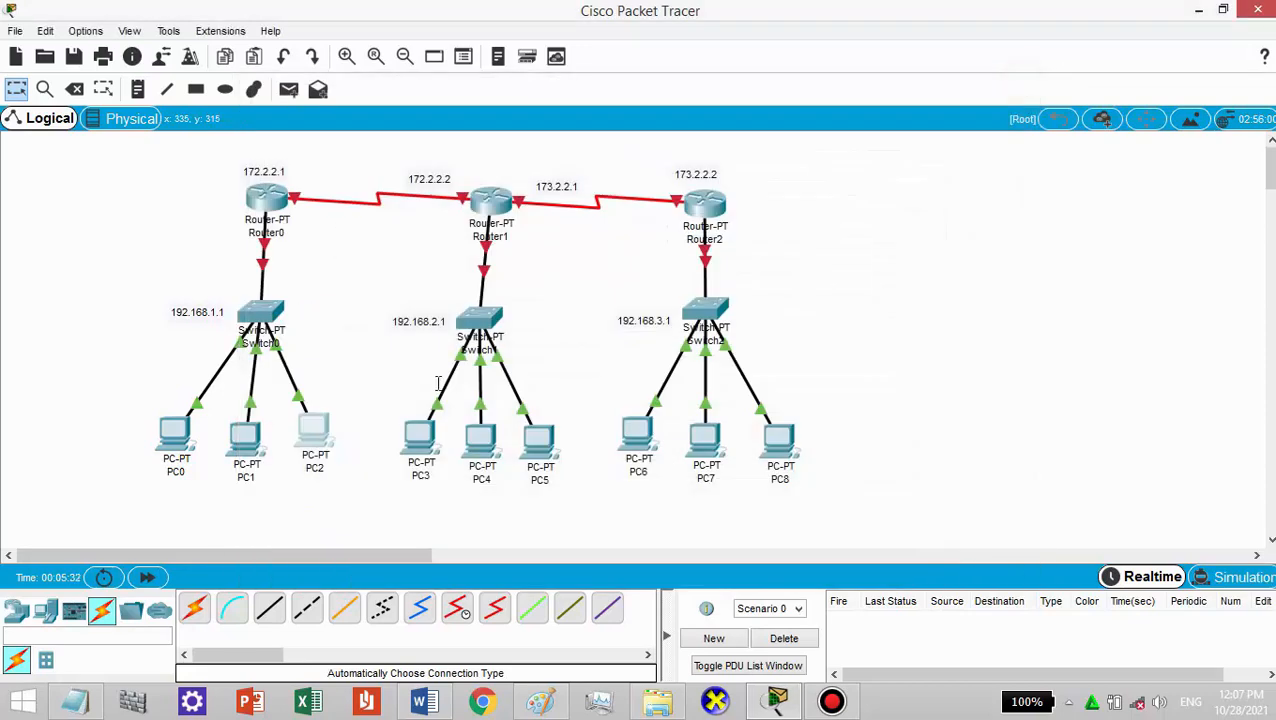
- Open PC3's IP configuration and set its static IP address to 192.168.2.2
left_click(420, 438)
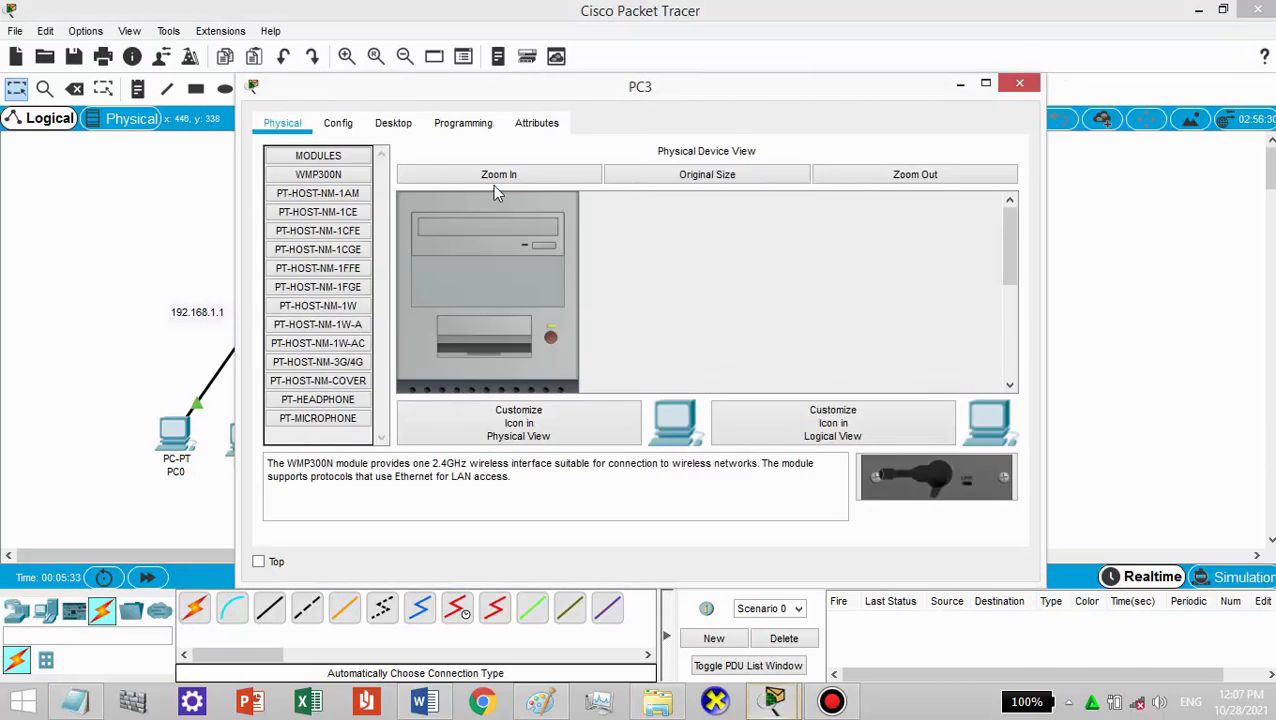
left_click(395, 123)
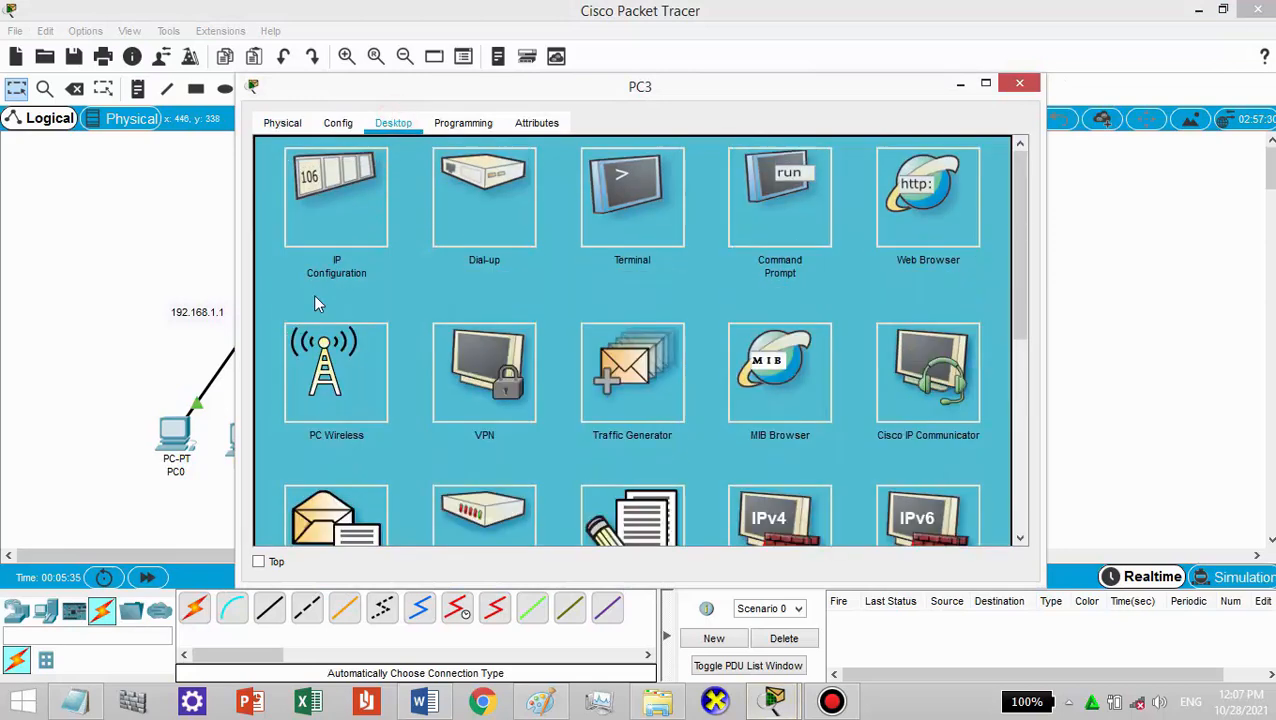
left_click(375, 215)
left_click(529, 178)
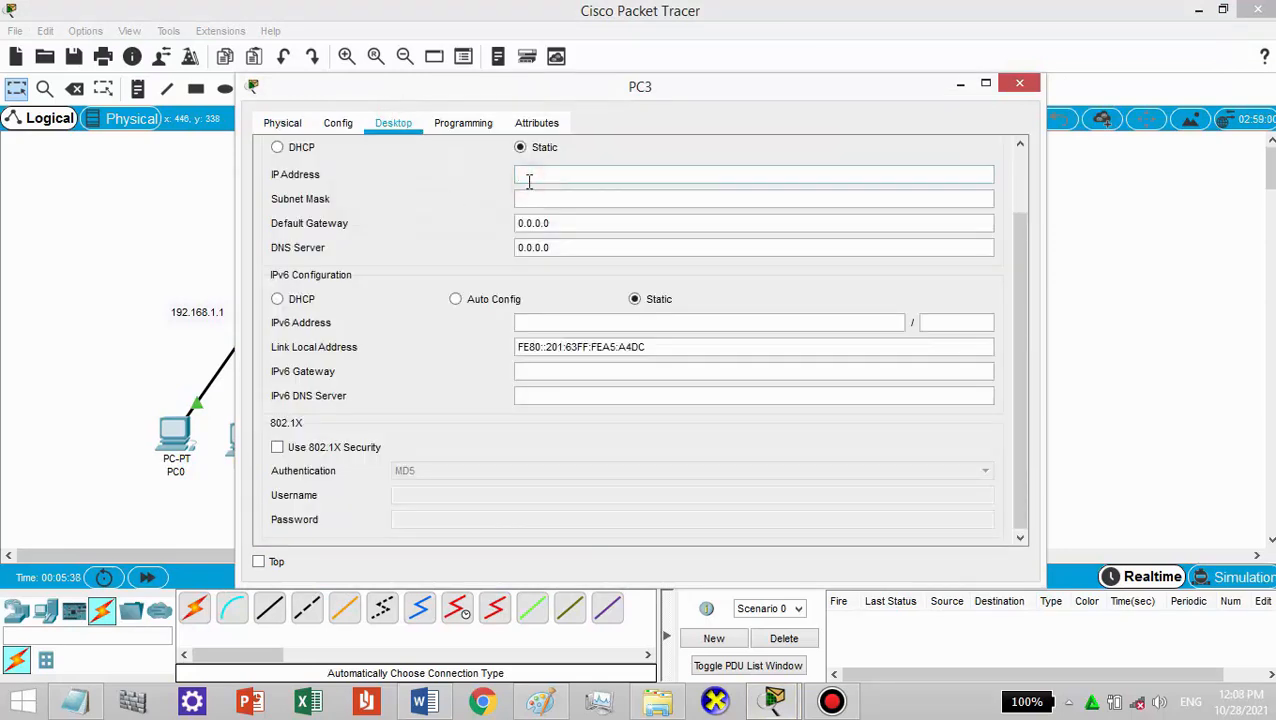
type("192.168.1.12.")
key("ctrl+a")
key("ctrl+c")
left_click(576, 175)
- Fill in PC3's subnet mask 255.255.255.0 and default gateway 192.168.2.1, and close its window
key("Tab")
key("Tab")
key("ctrl+v")
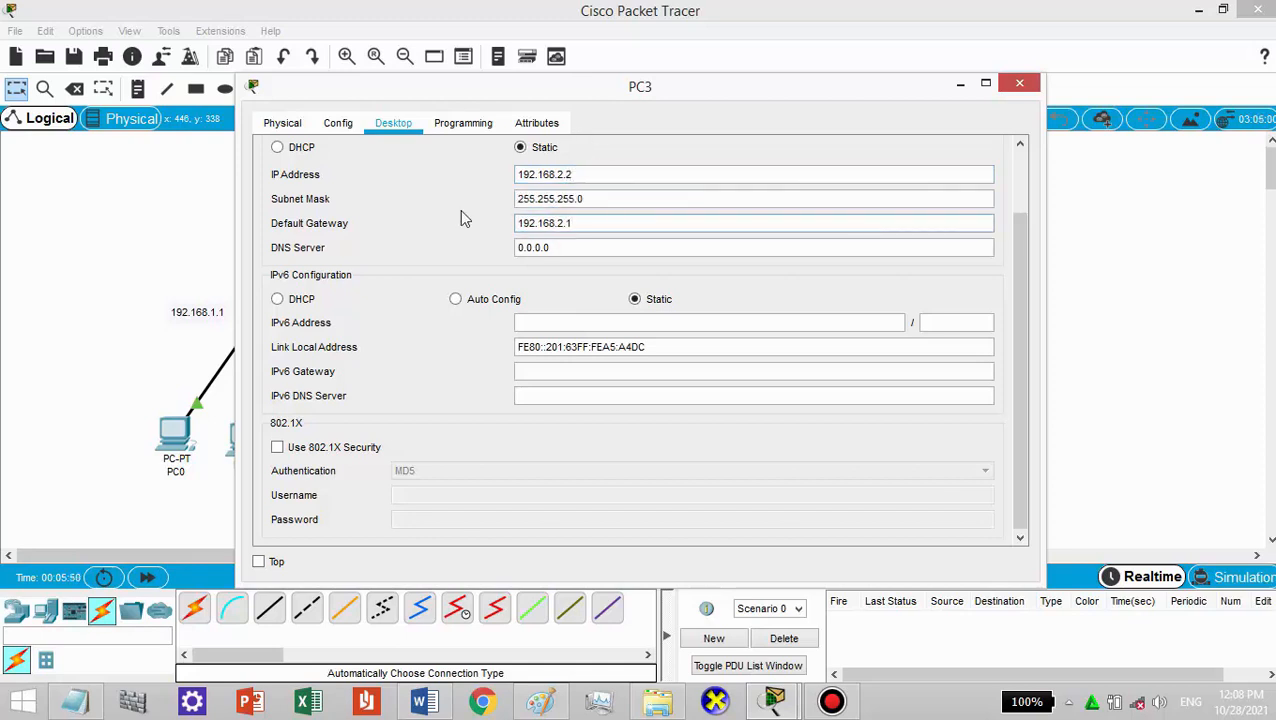
left_click(1019, 82)
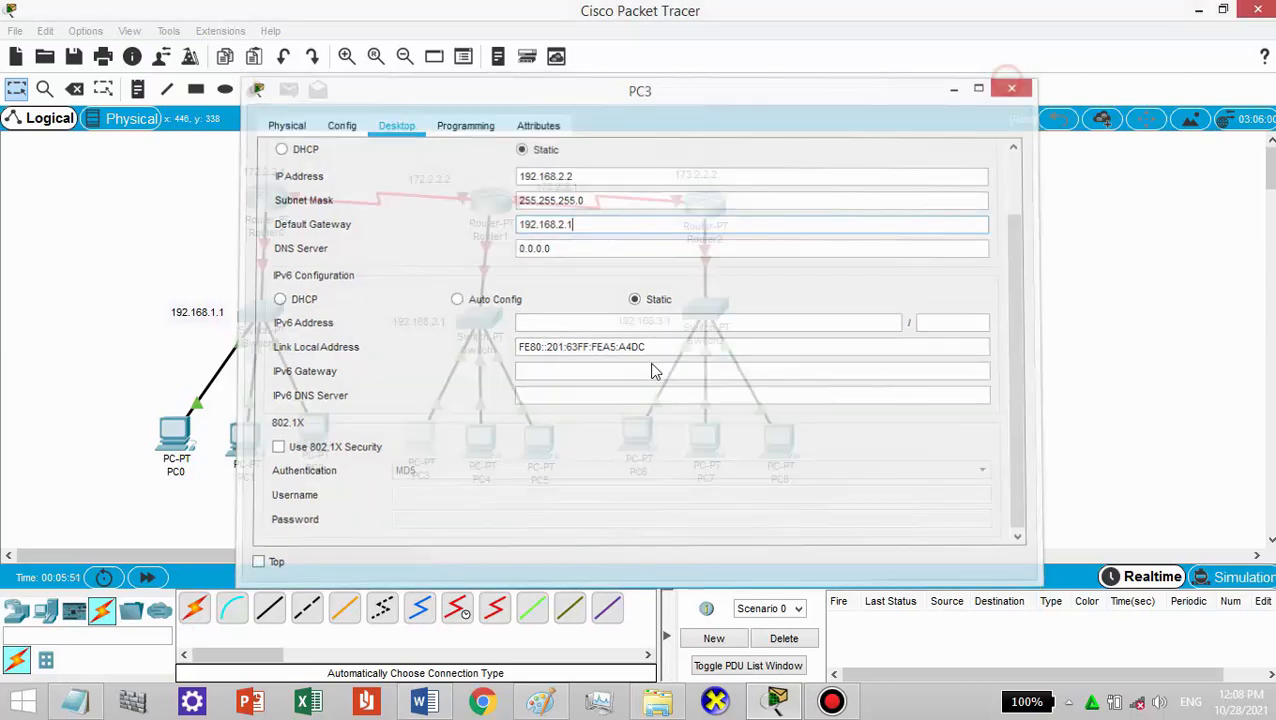
- Open PC4's IP configuration and set its static IP address to 192.168.2.3 with subnet mask 255.255.255.0
left_click(471, 451)
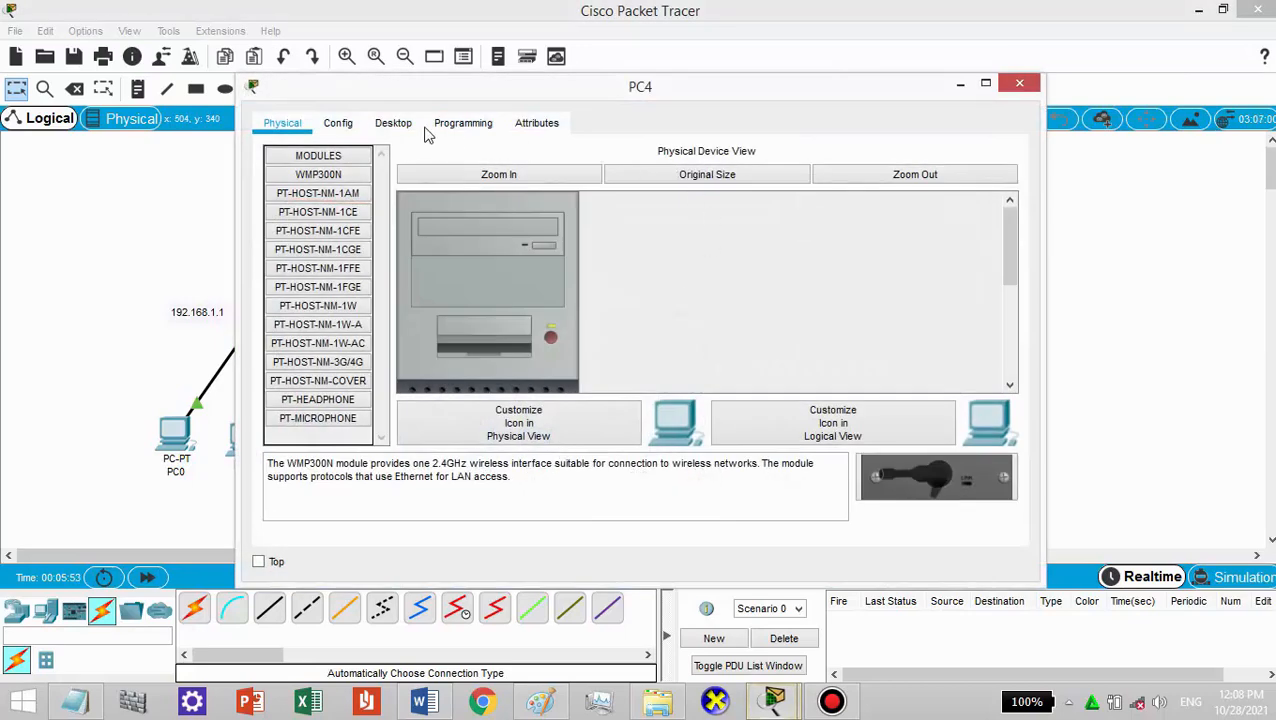
left_click(340, 122)
left_click(393, 122)
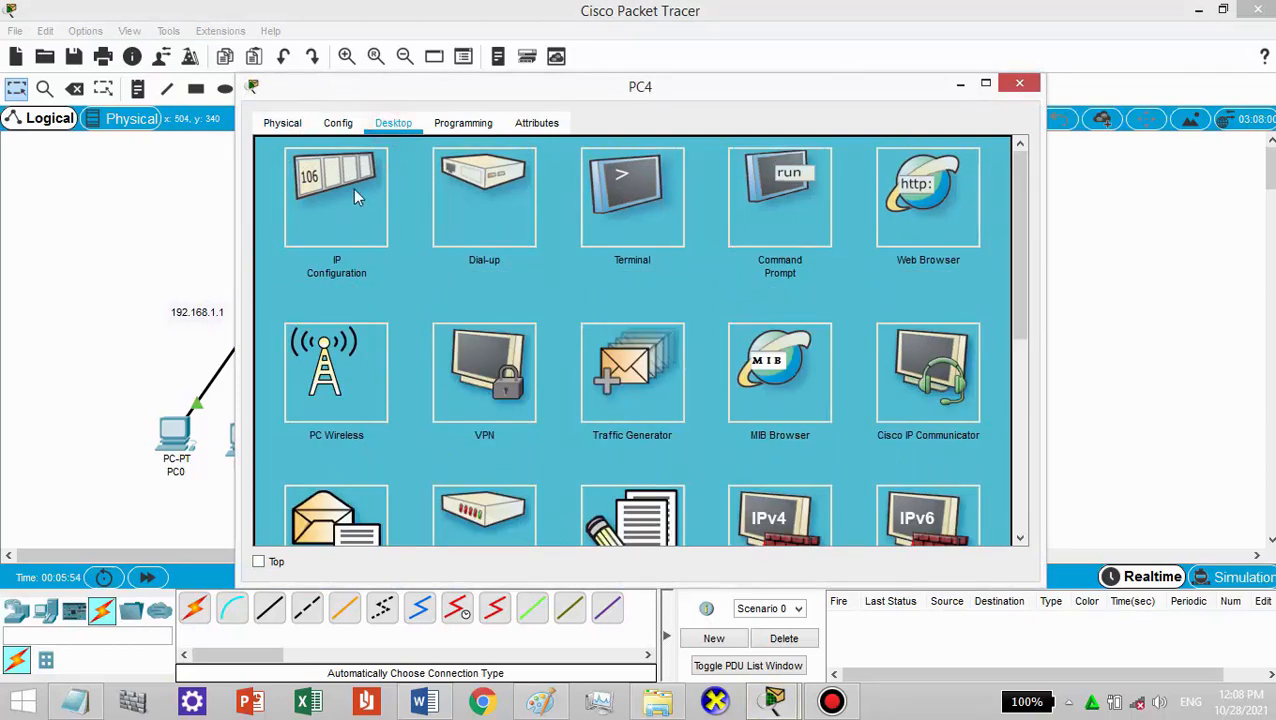
left_click(350, 187)
left_click(520, 173)
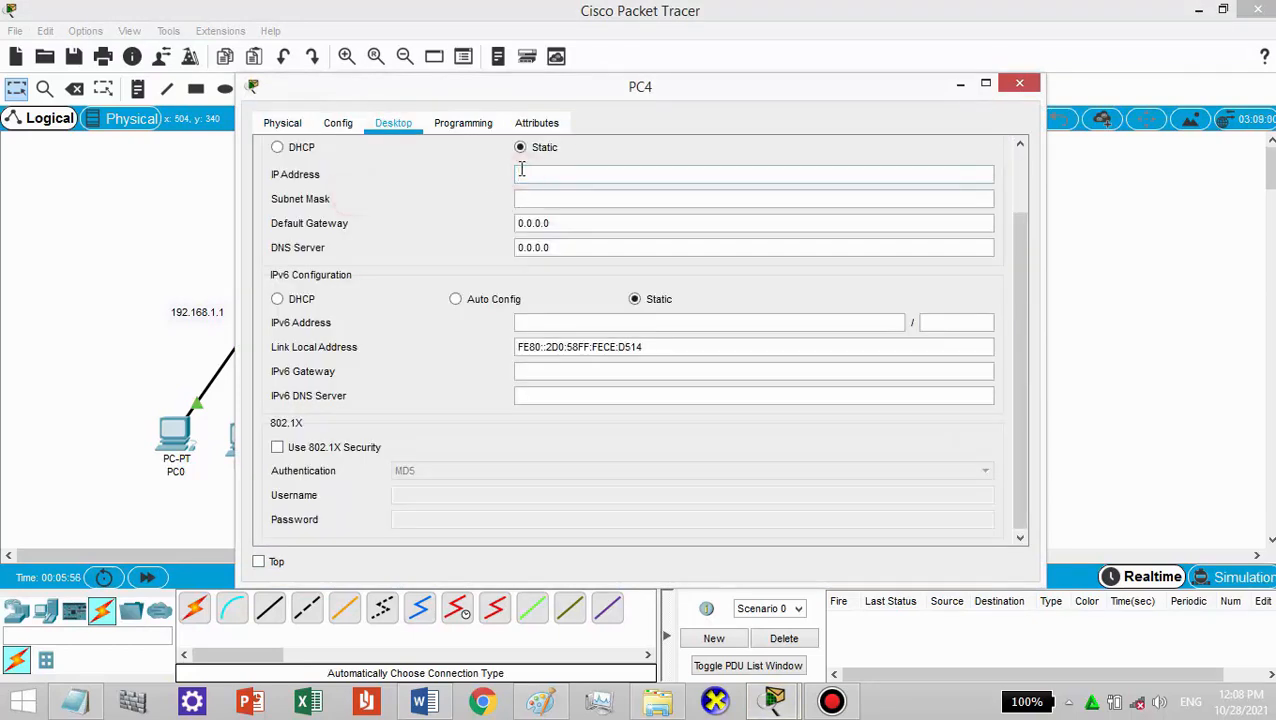
type("192.168.2.1")
key("Tab")
left_click(562, 220)
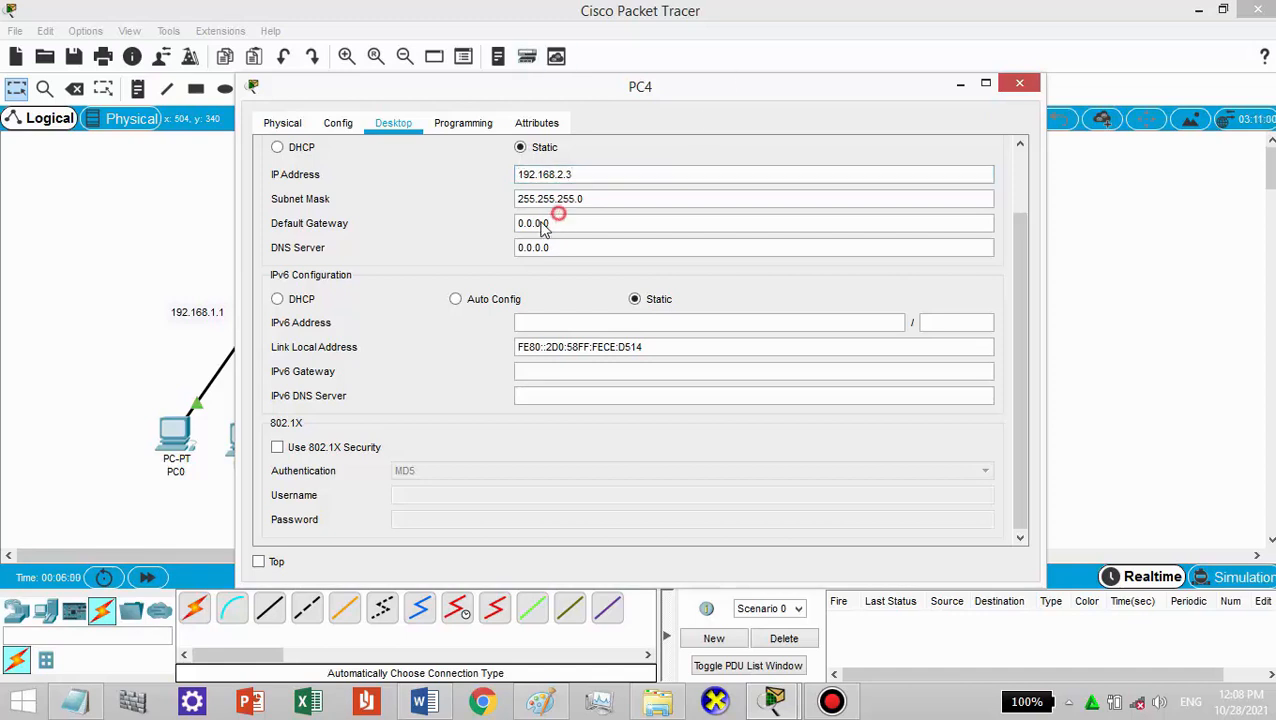
key("ctrl+a")
key("End")
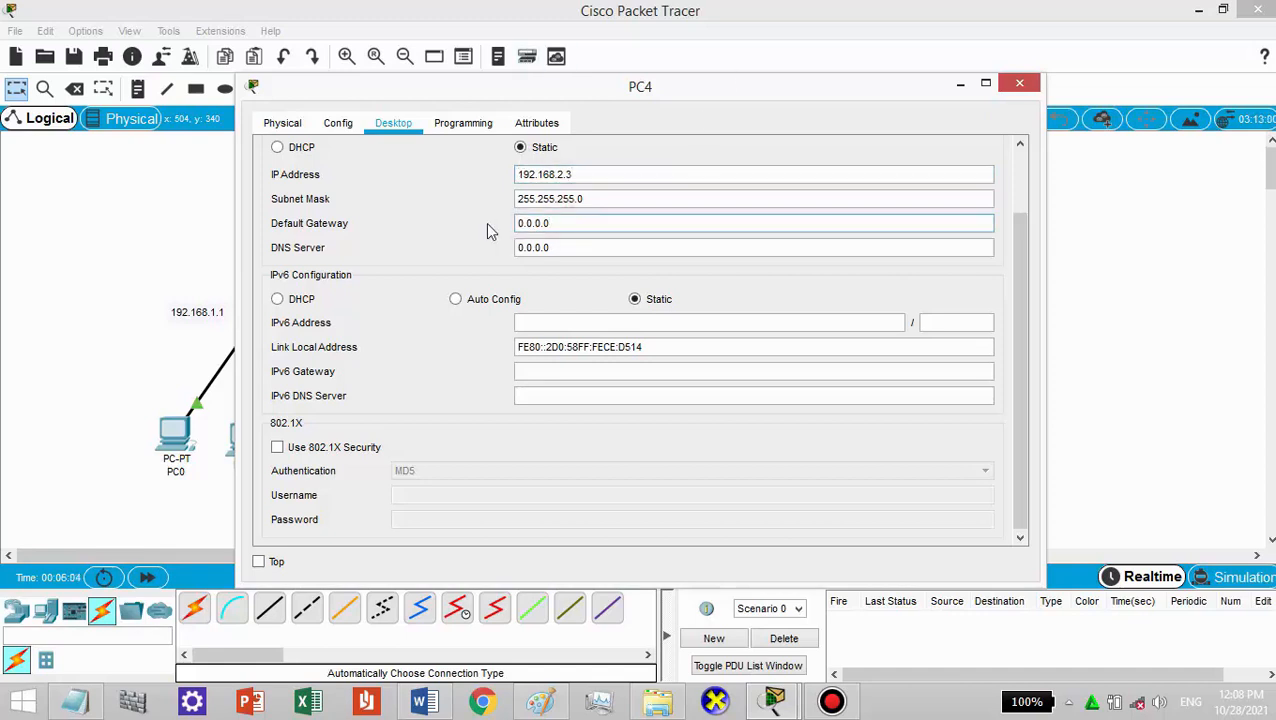
key("ctrl+a")
key("End")
- Copy PC4's IP address into its default gateway and change the gateway to 192.168.2.1
left_click_drag(594, 174, 490, 175)
key("ctrl+c")
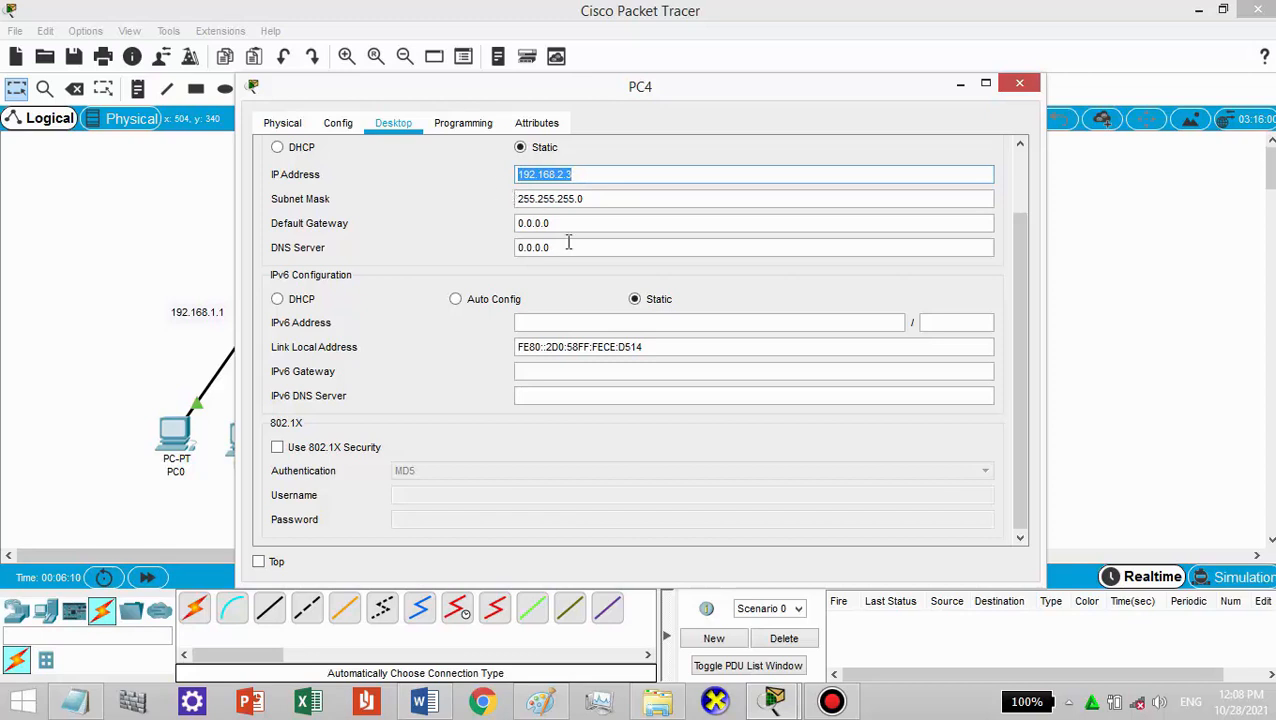
left_click_drag(558, 224, 459, 186)
key("ctrl+v")
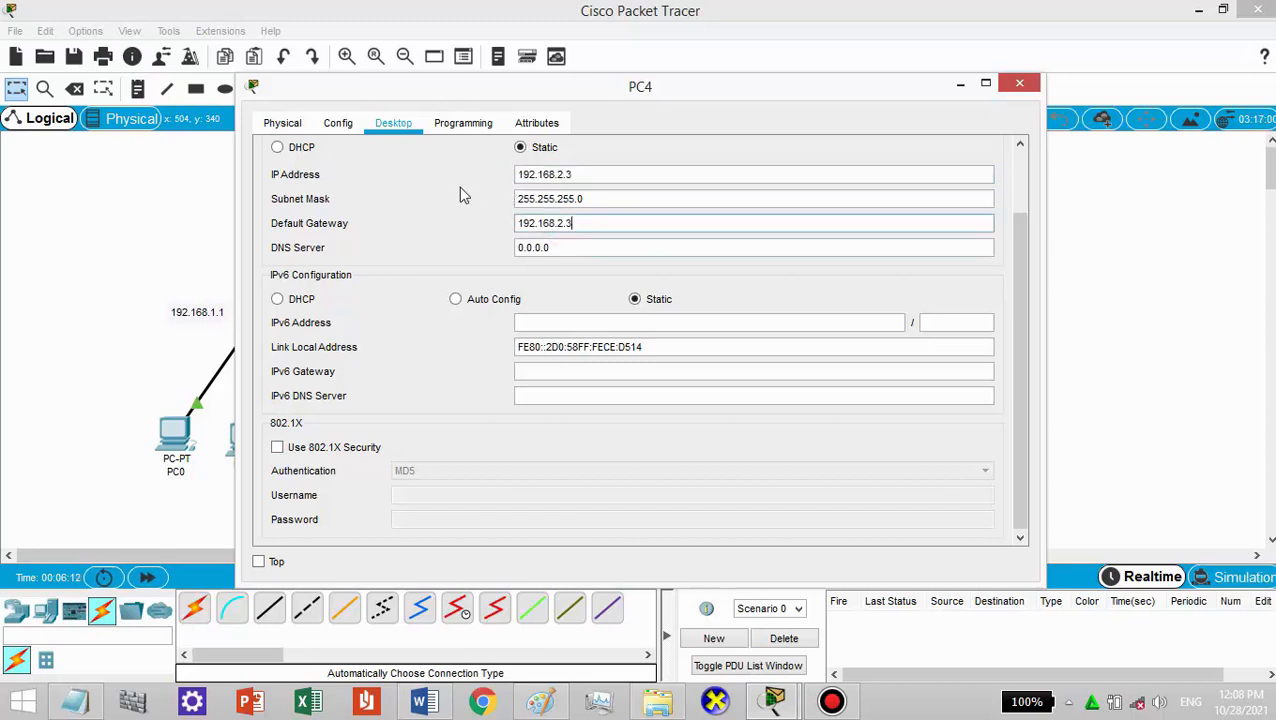
key("BackSpace")
type("1")
- Copy PC4's default gateway address and close its configuration window
key("ctrl+a")
key("ctrl+c")
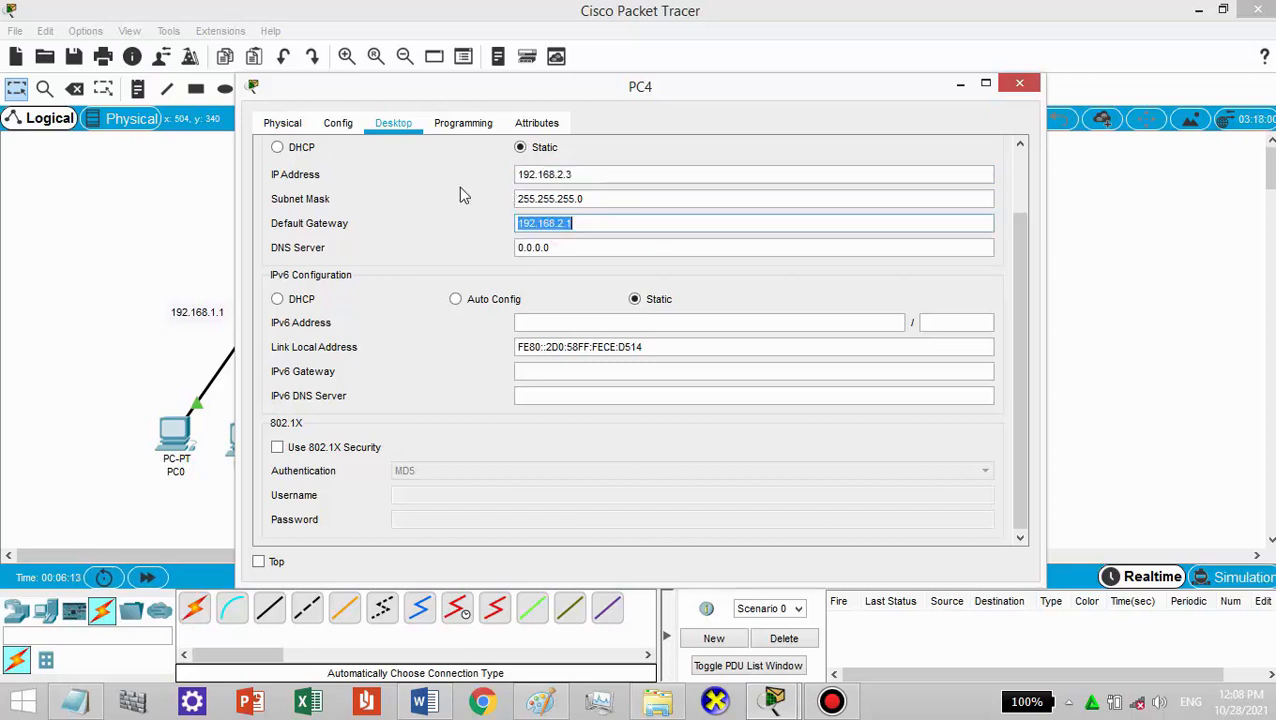
left_click(607, 225)
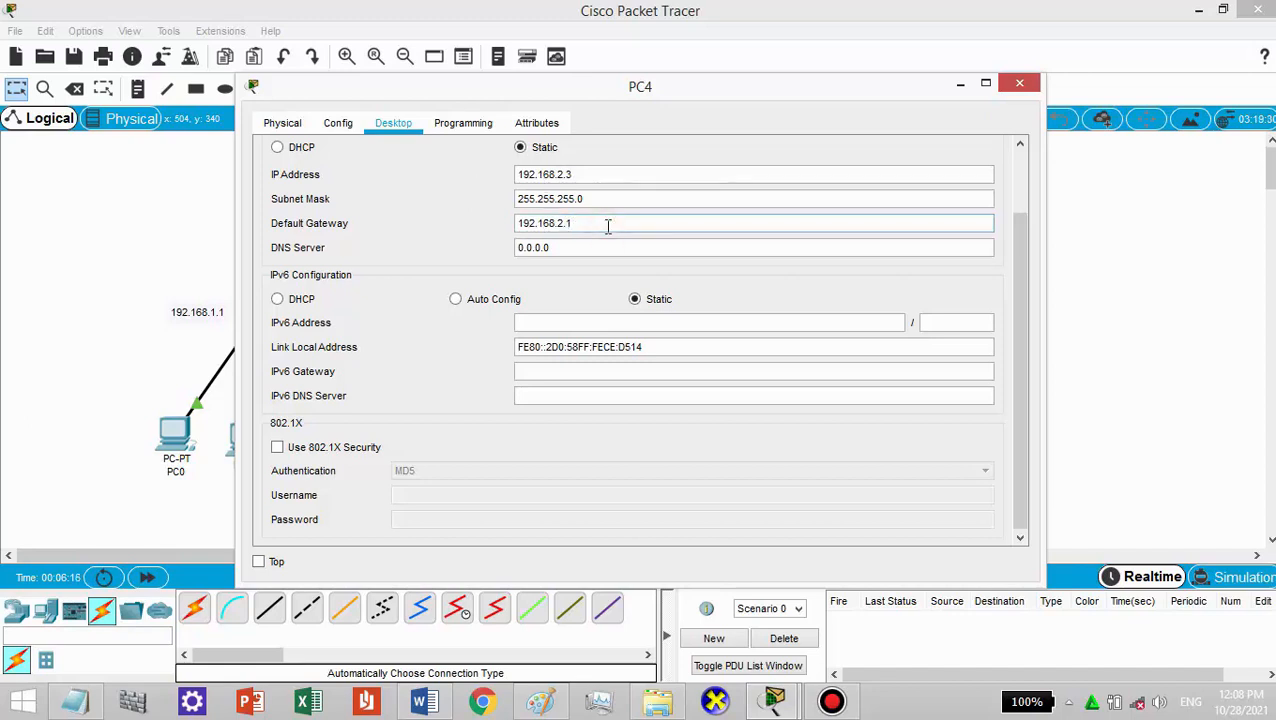
left_click(1019, 83)
- Configure PC5 with static IP address 192.168.2.4, subnet mask 255.255.255.0 and default gateway 192.168.2.1, and close its window
left_click(545, 470)
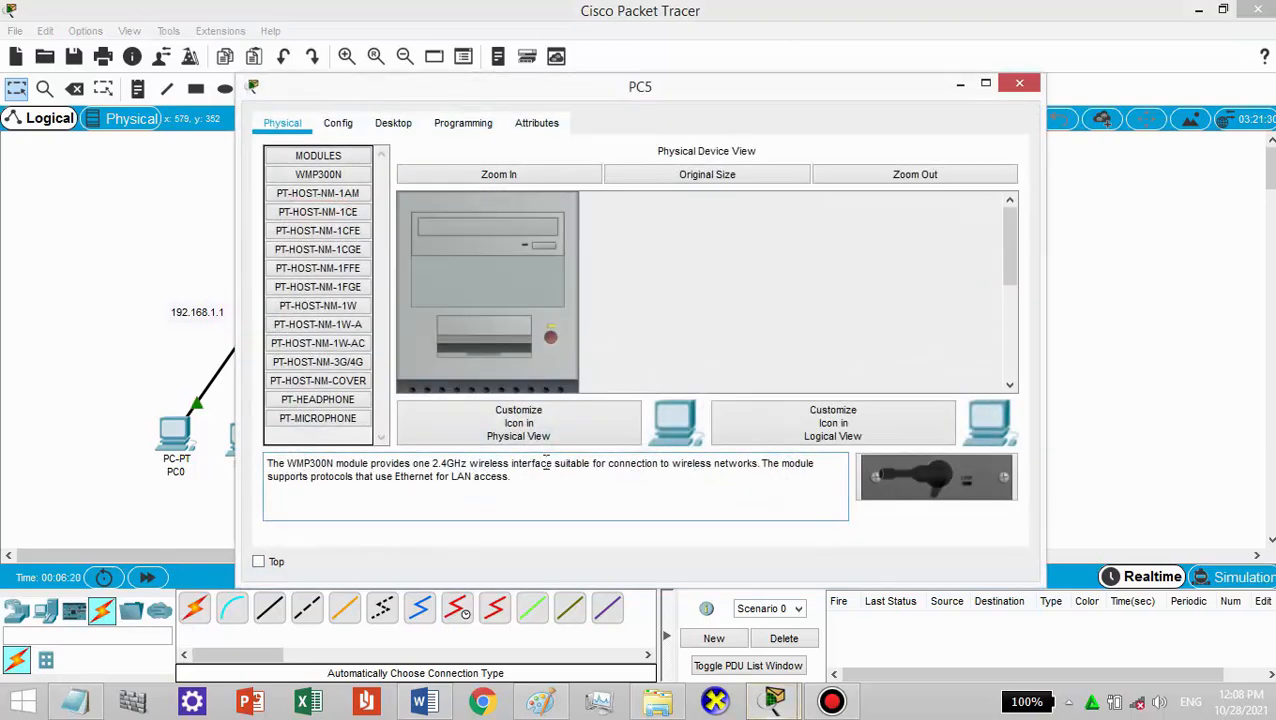
left_click(393, 123)
left_click(346, 200)
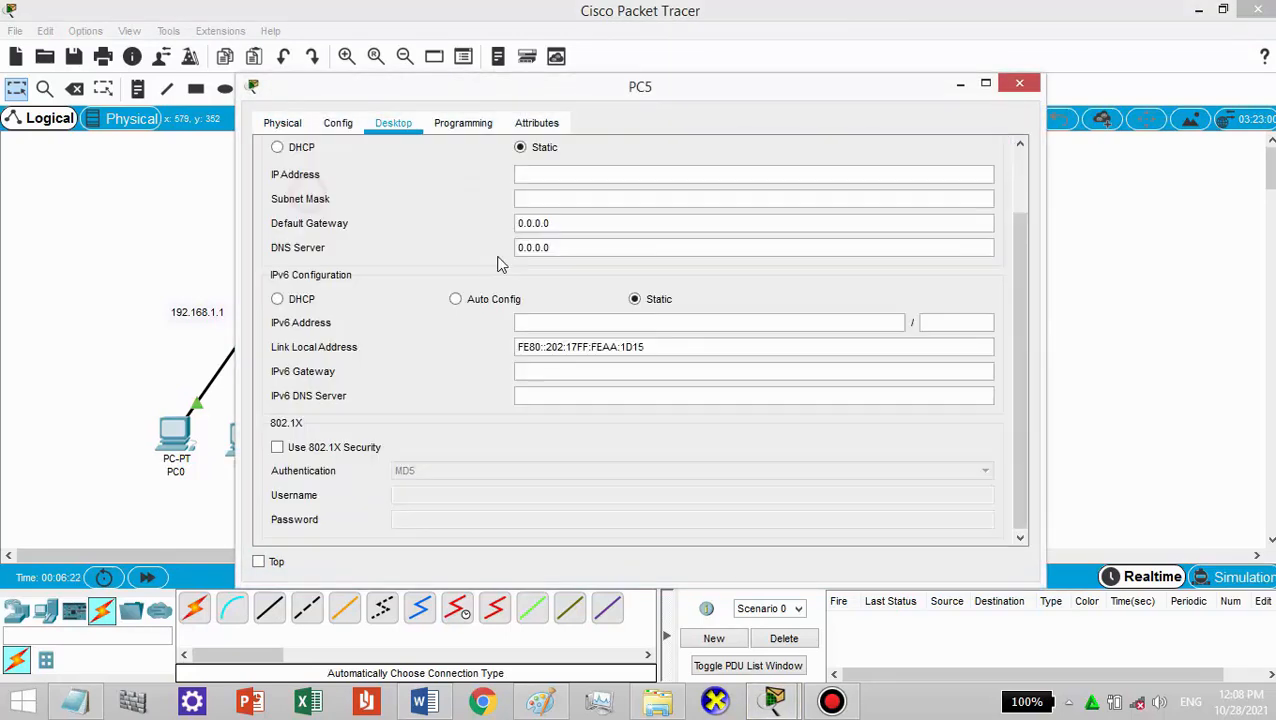
left_click(532, 177)
type("192.168.2.14")
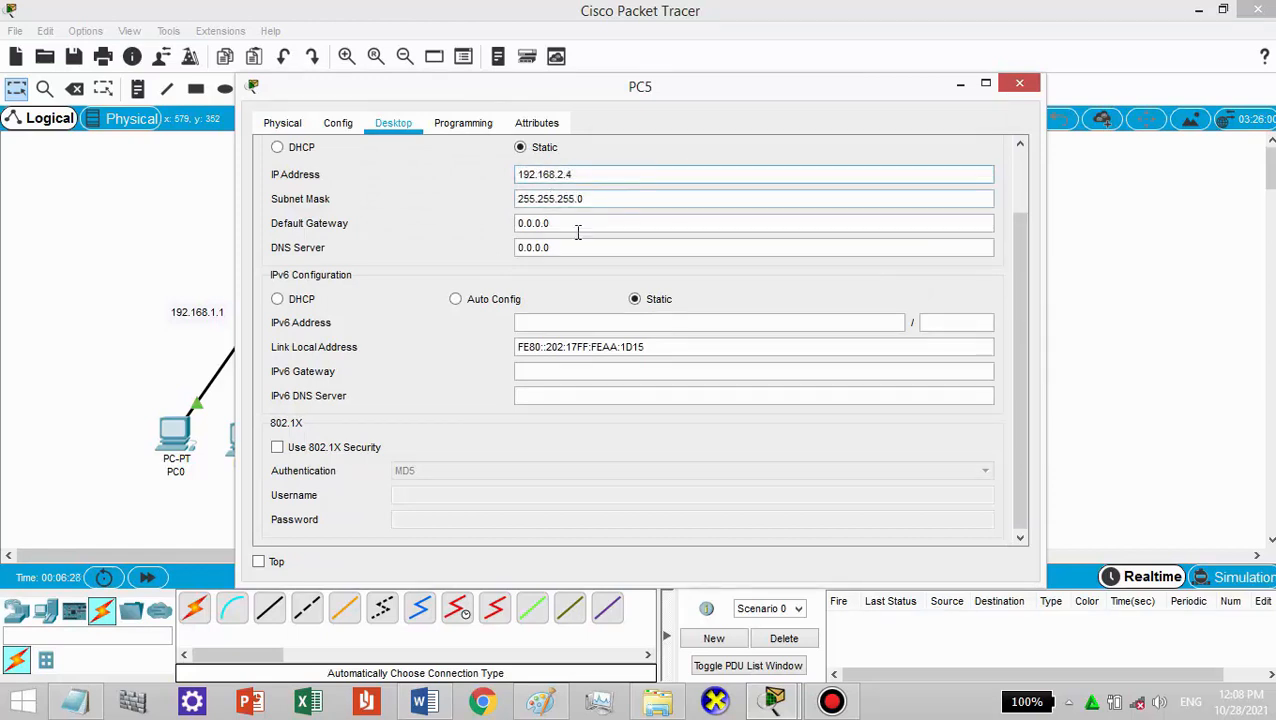
left_click_drag(572, 224, 465, 212)
key("ctrl+v")
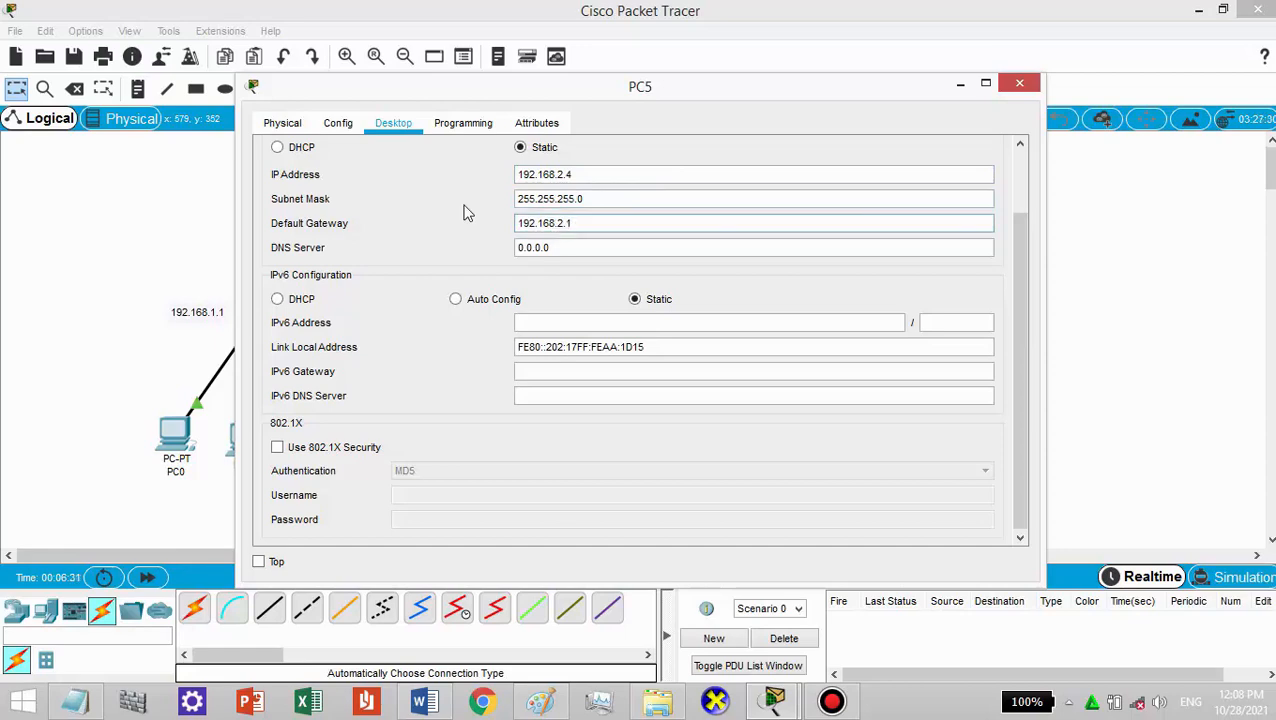
left_click(1019, 83)
- Open PC6's IP configuration and enter 192.168.3.1 as its IP address with subnet mask 255.255.255.0
left_click(637, 434)
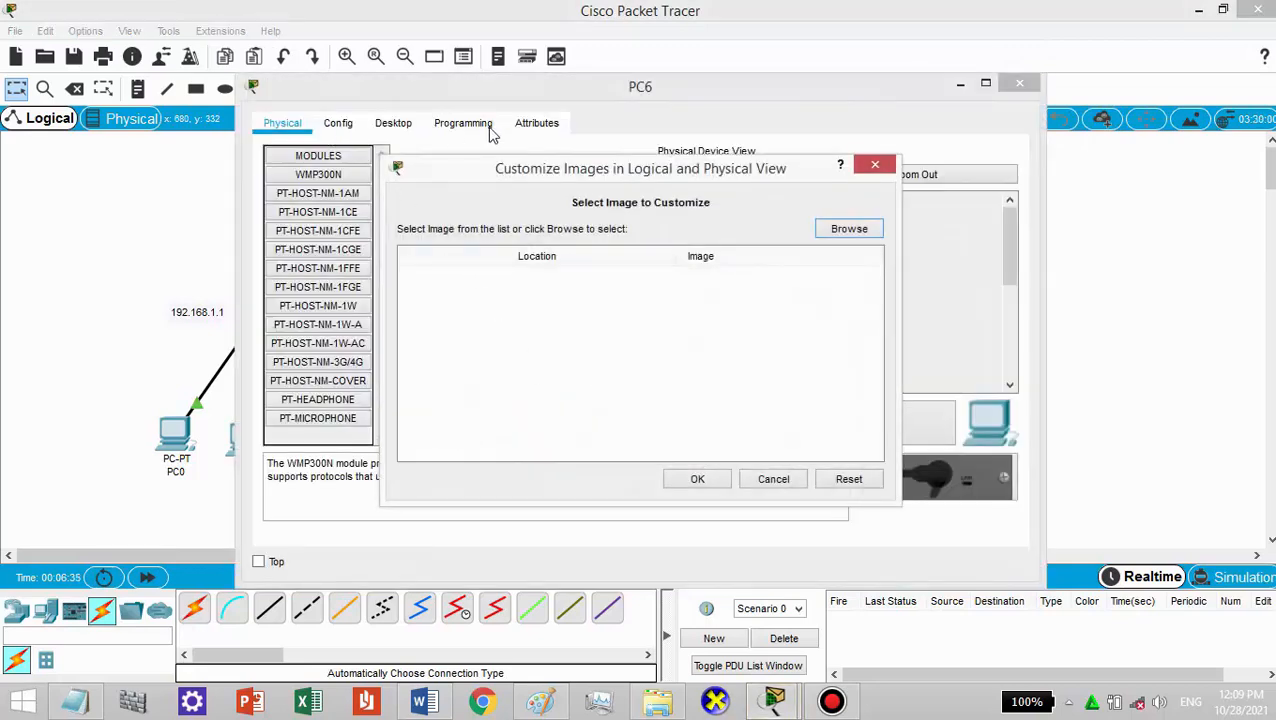
left_click(388, 130)
key("Escape")
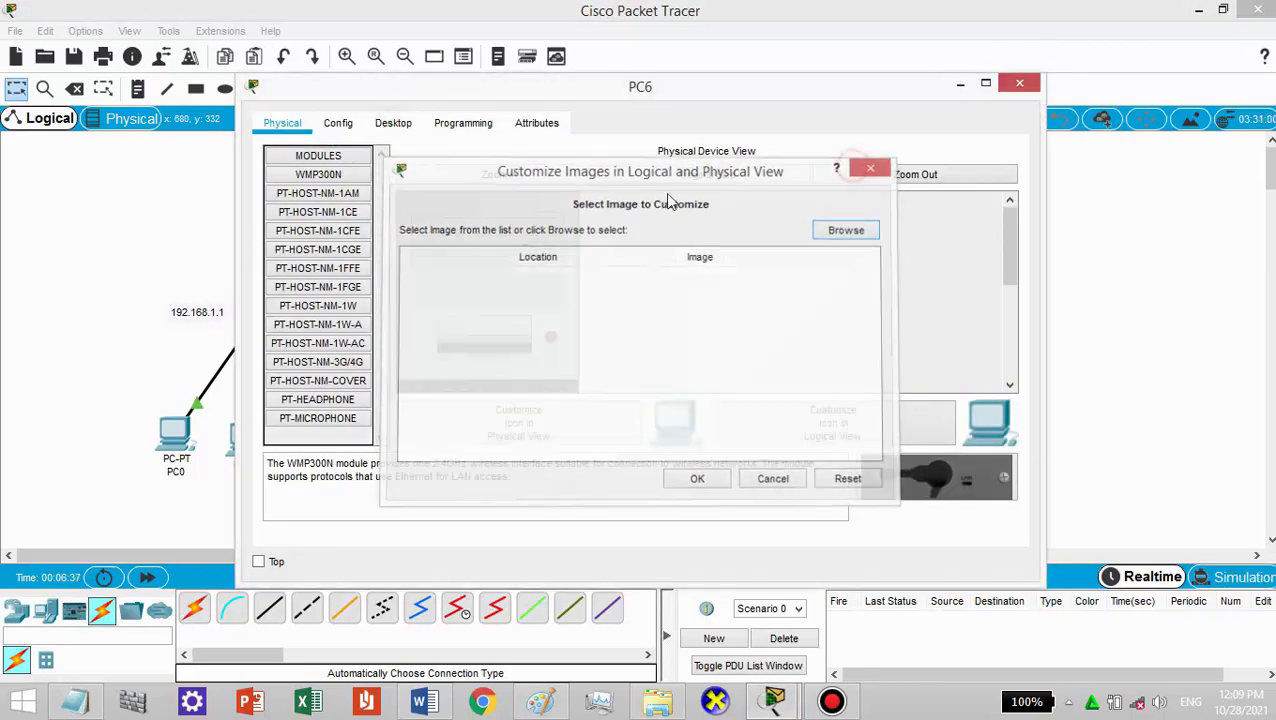
left_click(392, 120)
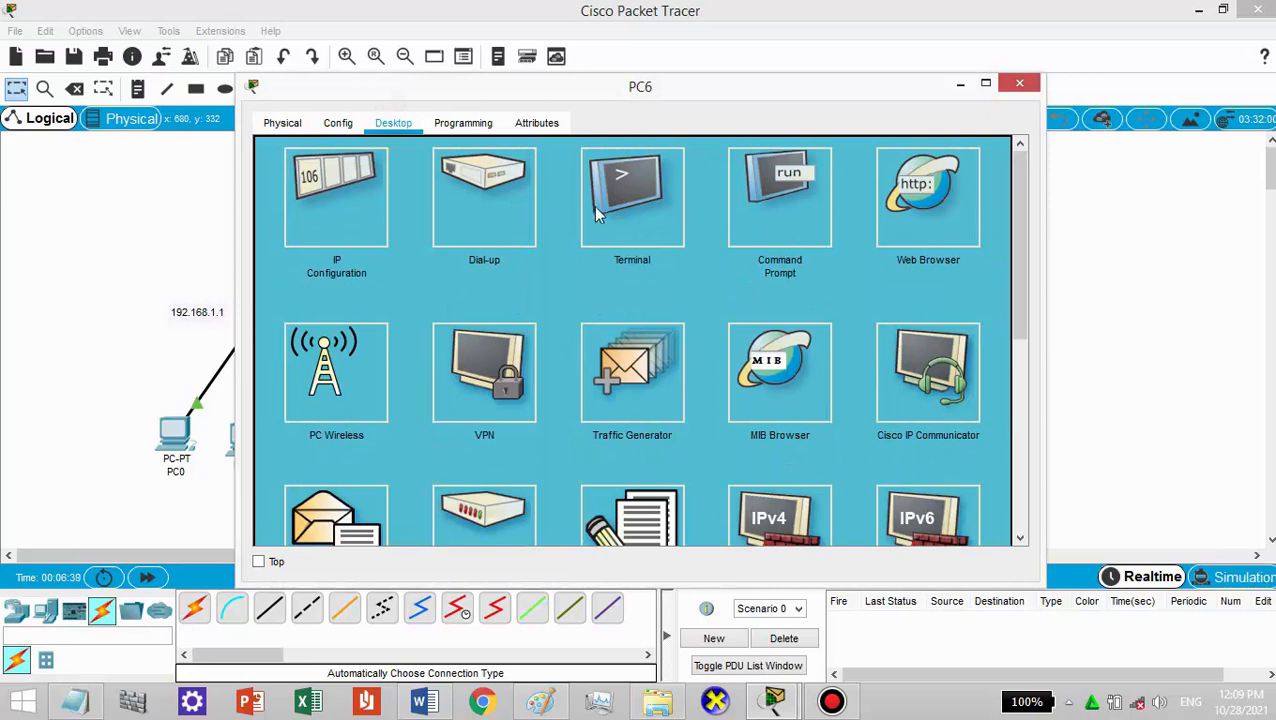
left_click(319, 193)
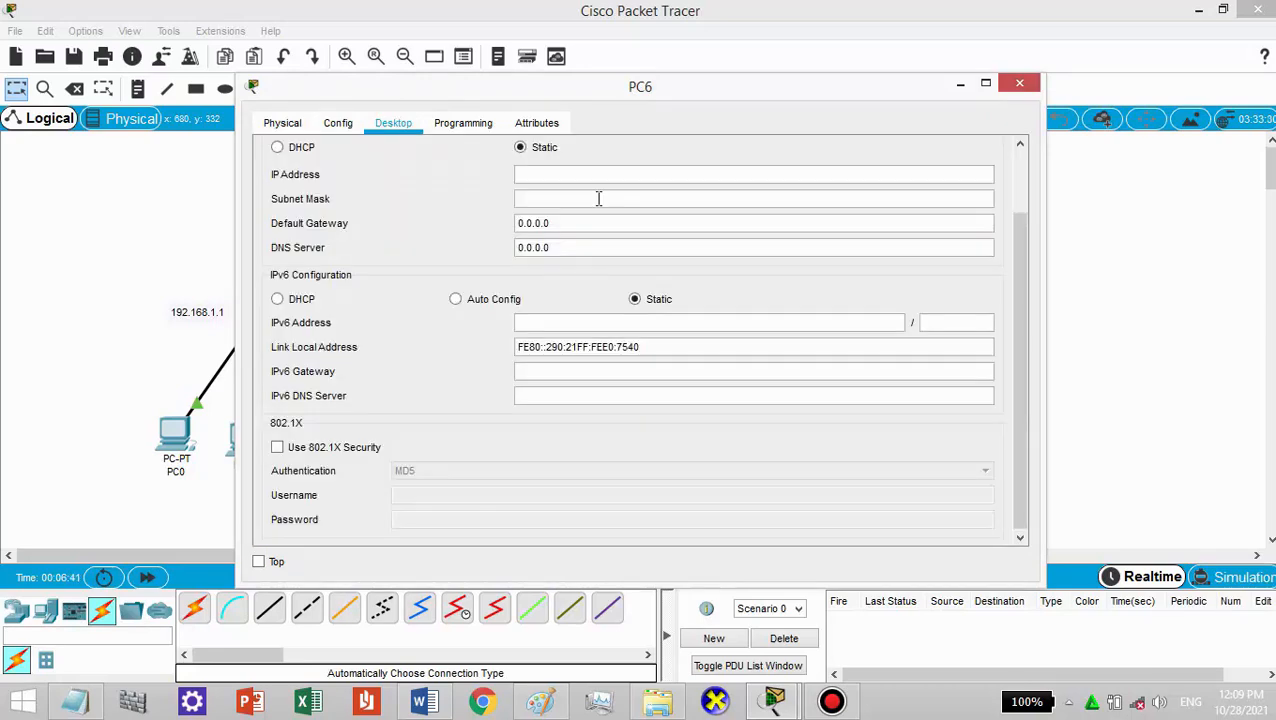
left_click(558, 171)
type("192.168.2.1")
key("super")
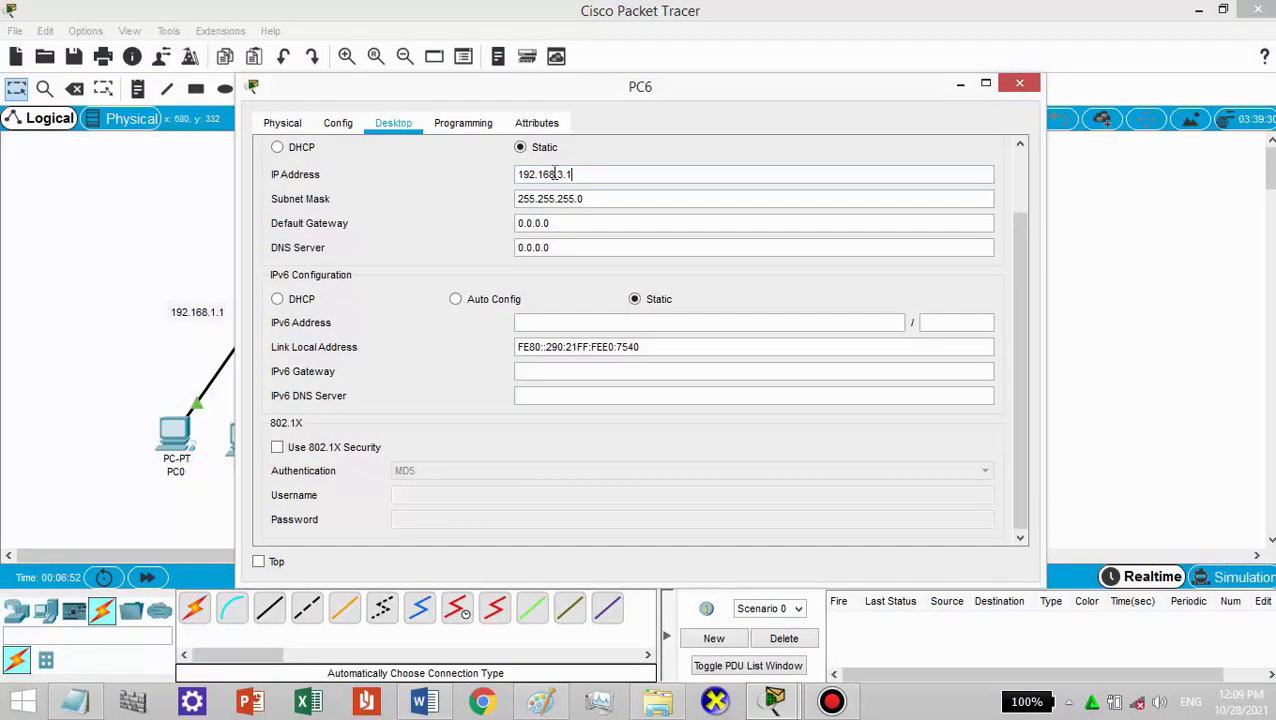
- Copy 192.168.3.1 from PC6's IP address into its default gateway, and set the IP address to 192.168.3.2
double_click(555, 174)
key("ctrl+c")
left_click(599, 175)
left_click_drag(584, 222, 453, 214)
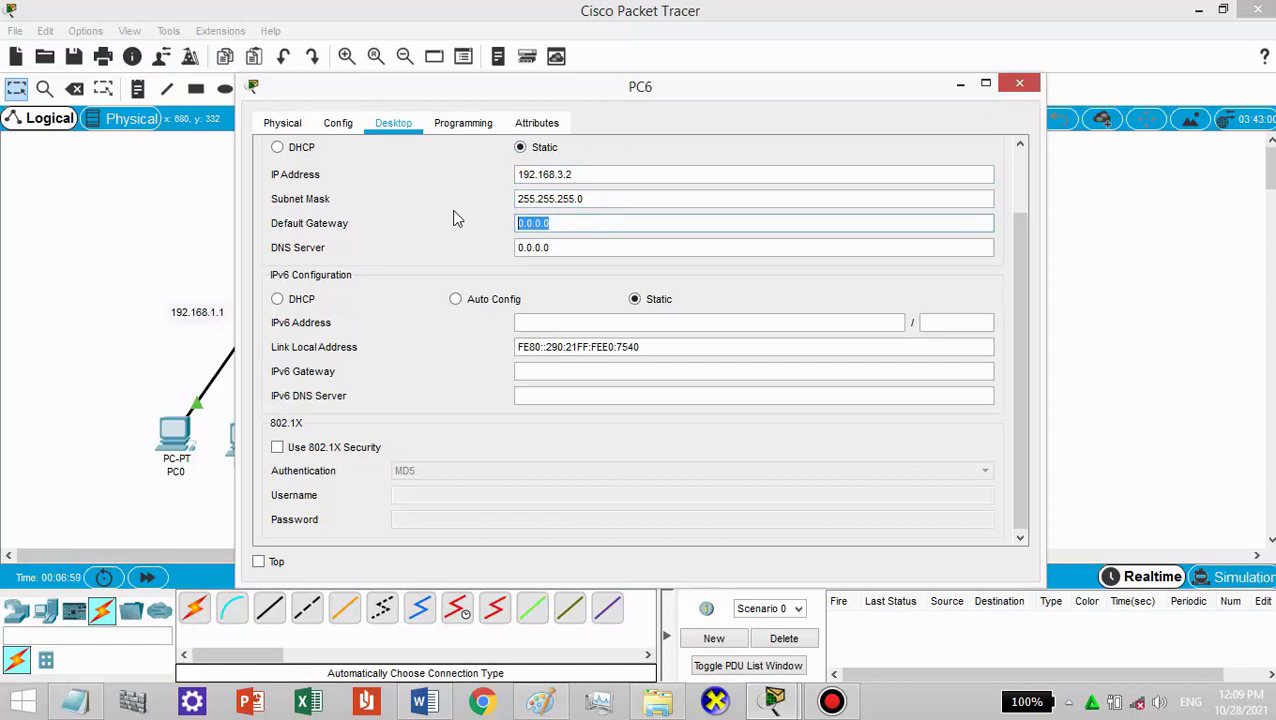
key("ctrl+v")
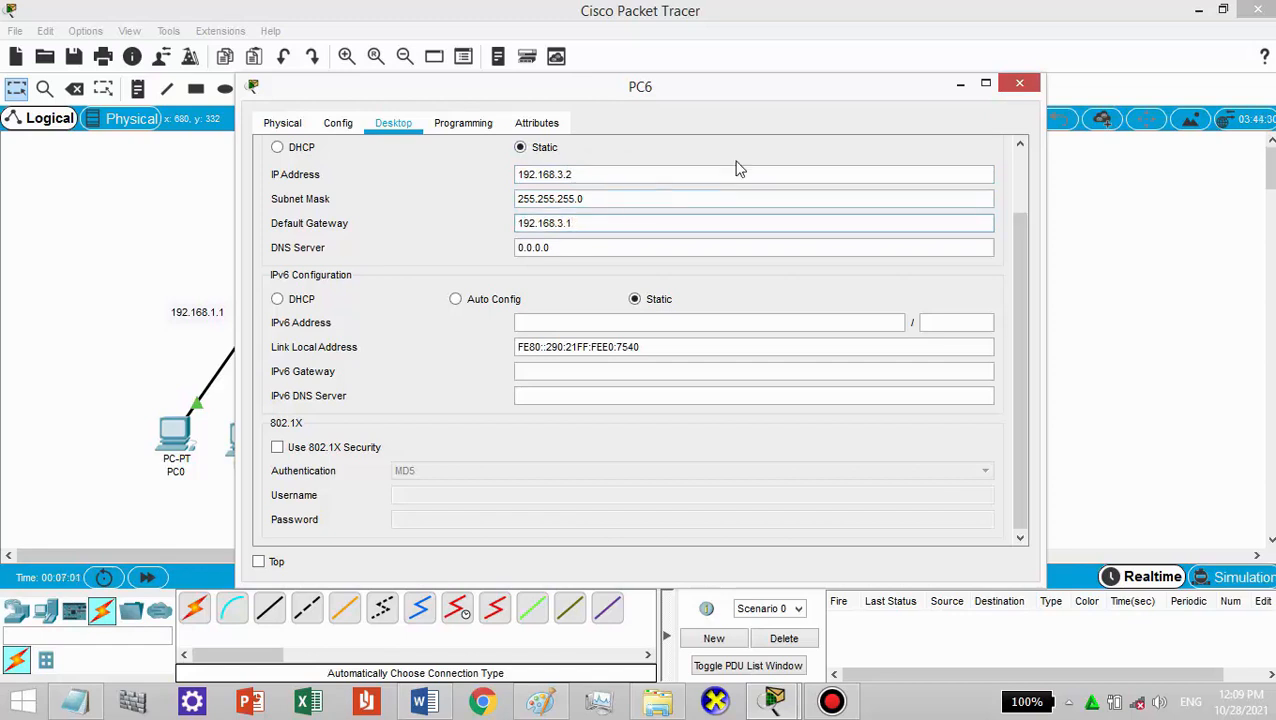
- Close PC6's window, open PC7's IP configuration and set static IP address 192.168.3.3 with subnet mask 255.255.255.0
left_click(1019, 83)
left_click(704, 432)
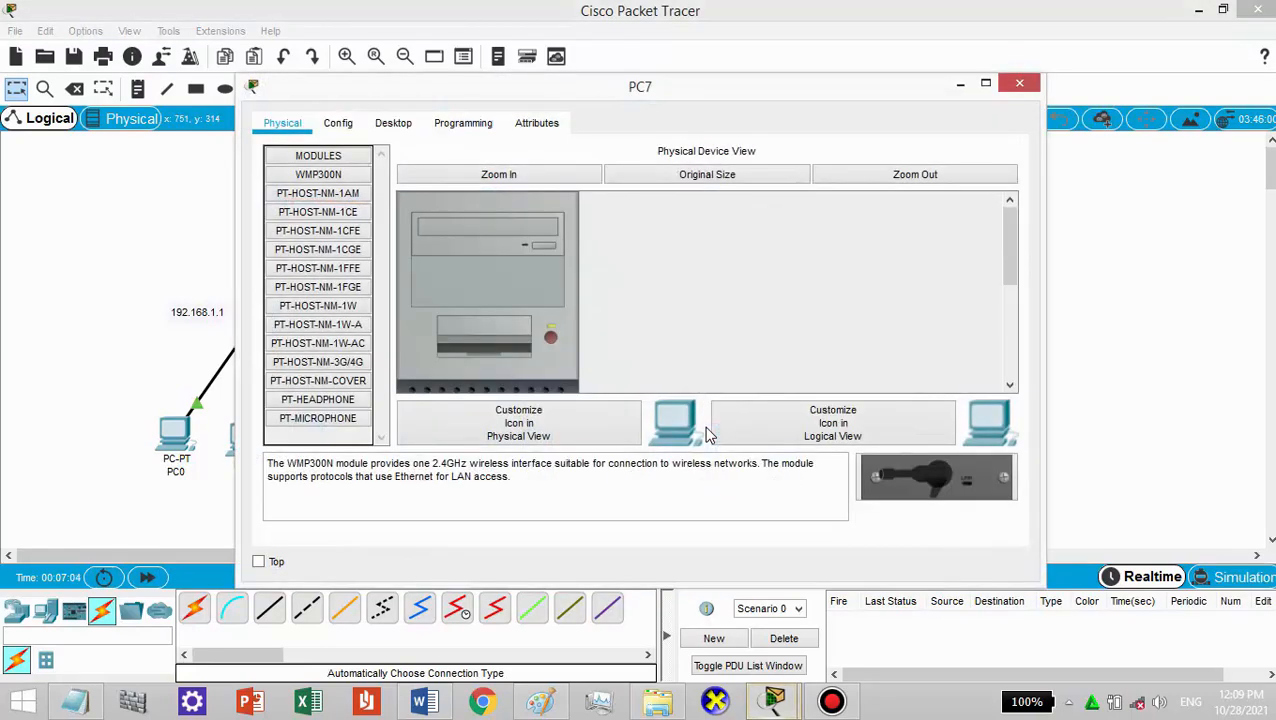
left_click(398, 126)
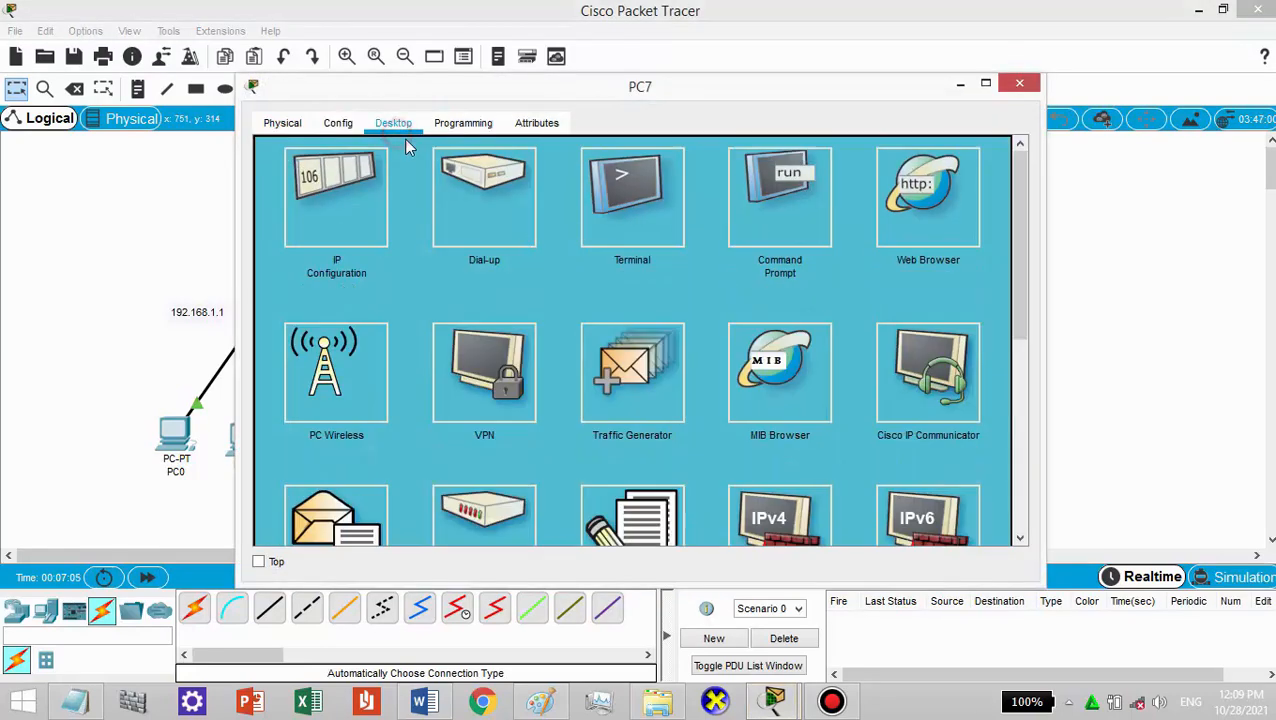
left_click(341, 194)
left_click(538, 168)
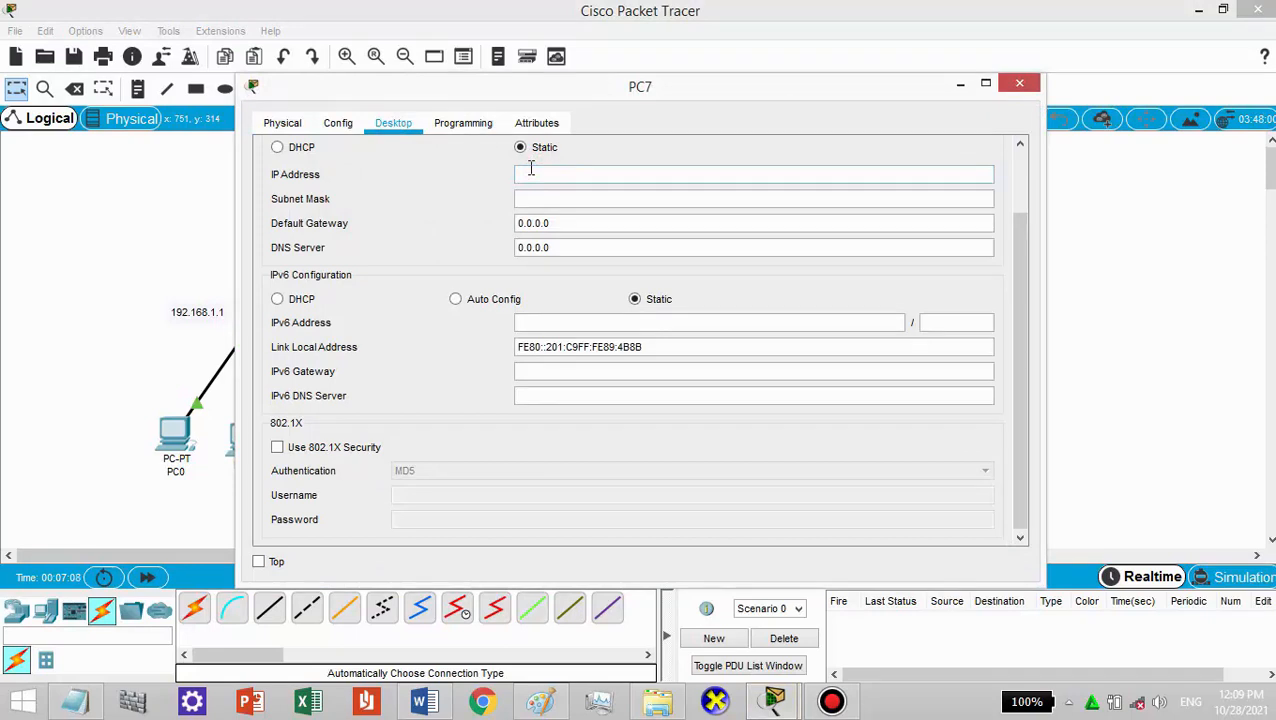
type("192.168.3.1")
left_click(583, 216)
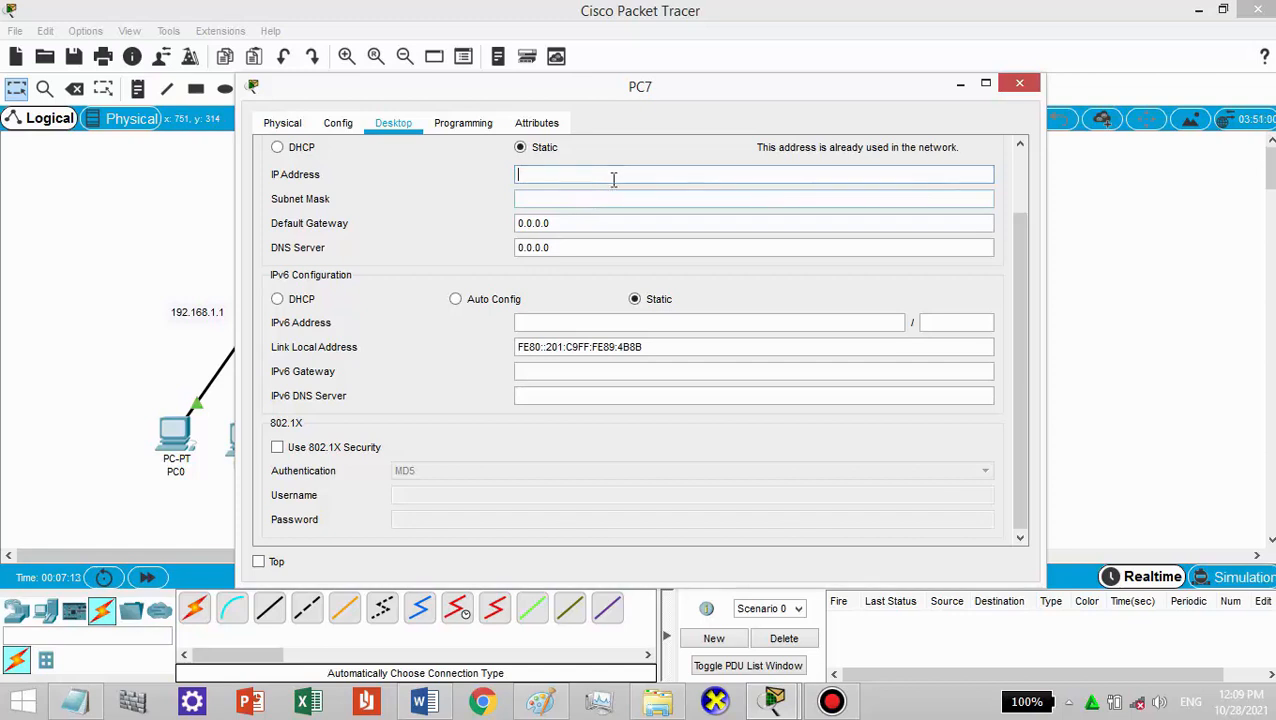
type("192.168.3.13")
key("Tab")
- Set PC7's default gateway to 192.168.3.1 and close its configuration window
left_click_drag(561, 219, 450, 216)
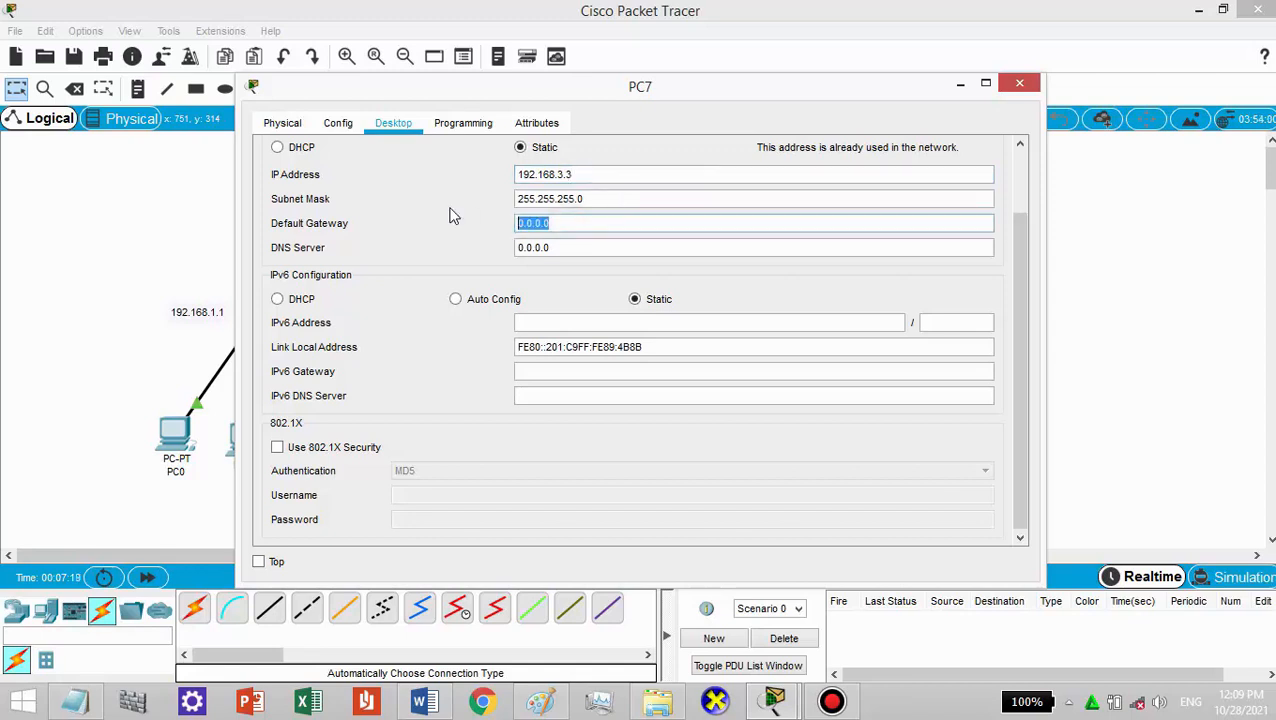
type("192.168.3.1")
left_click(1019, 83)
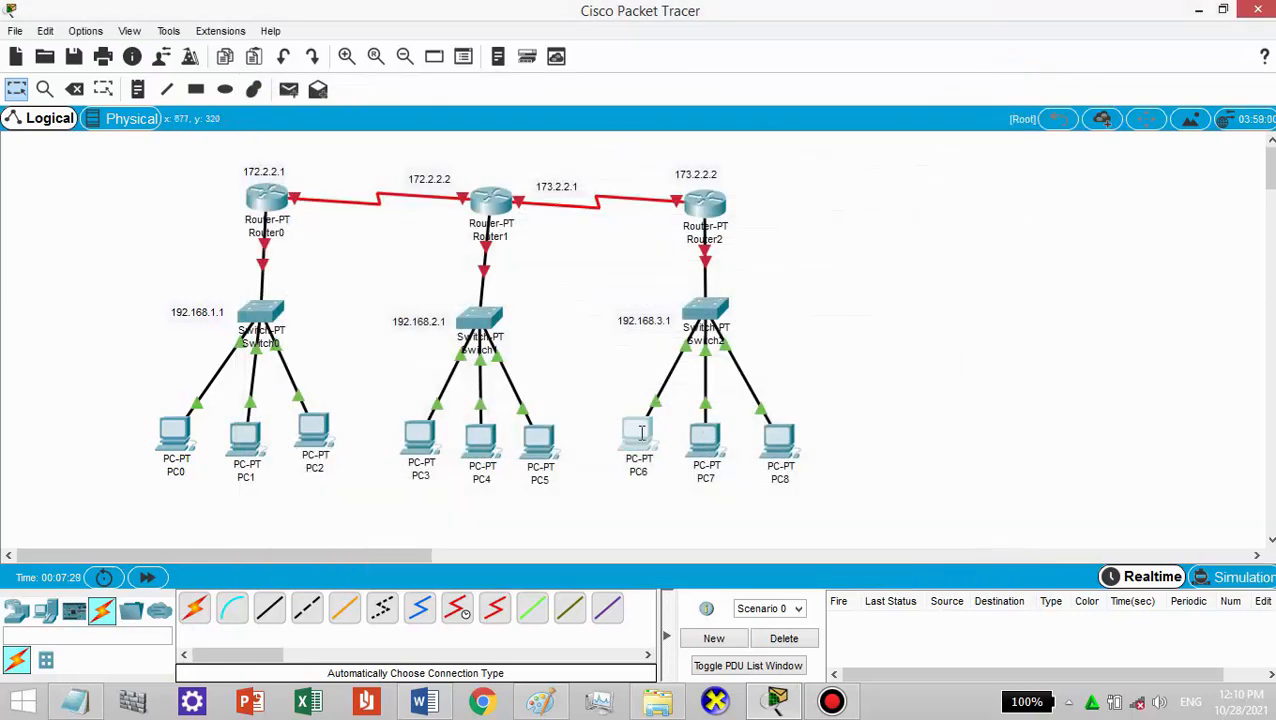
- Check the IP address, subnet mask and default gateway in PC6's IP configuration and close its window
left_click(641, 431)
left_click(361, 222)
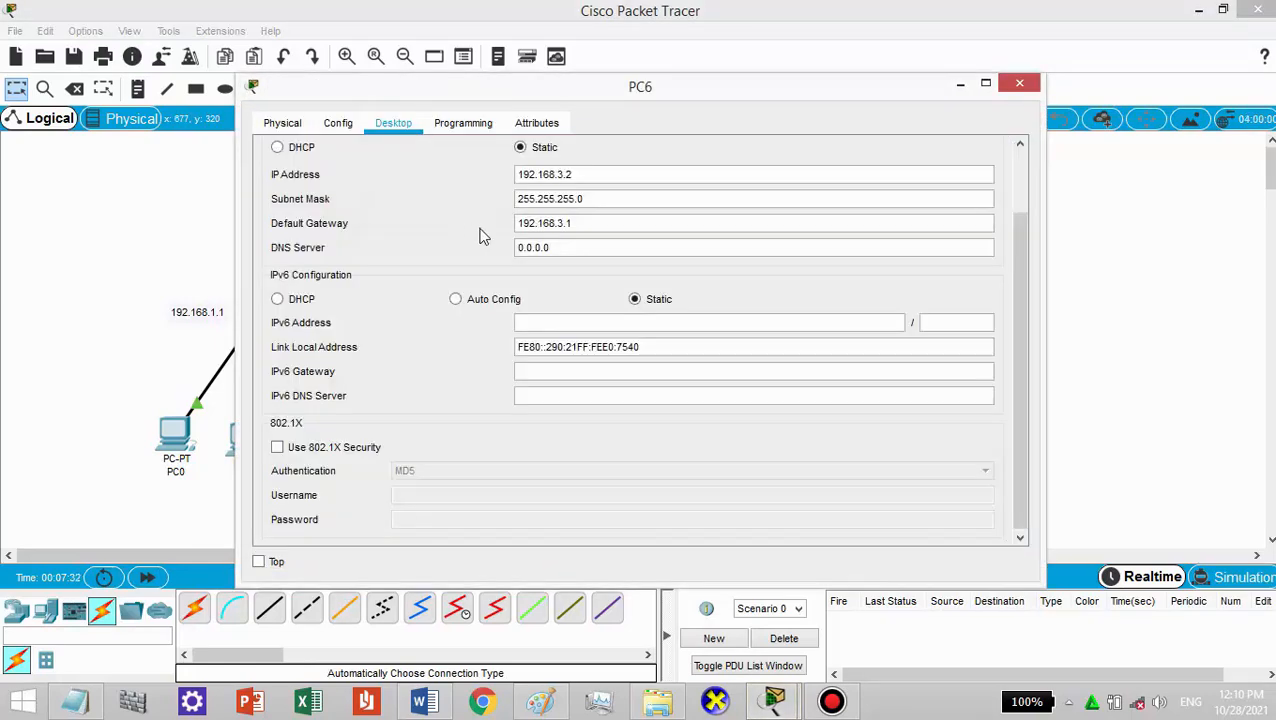
left_click(1019, 83)
- Open PC8's IP configuration and set static IP address 192.168.3.4 with subnet mask 255.255.255.0
left_click(774, 432)
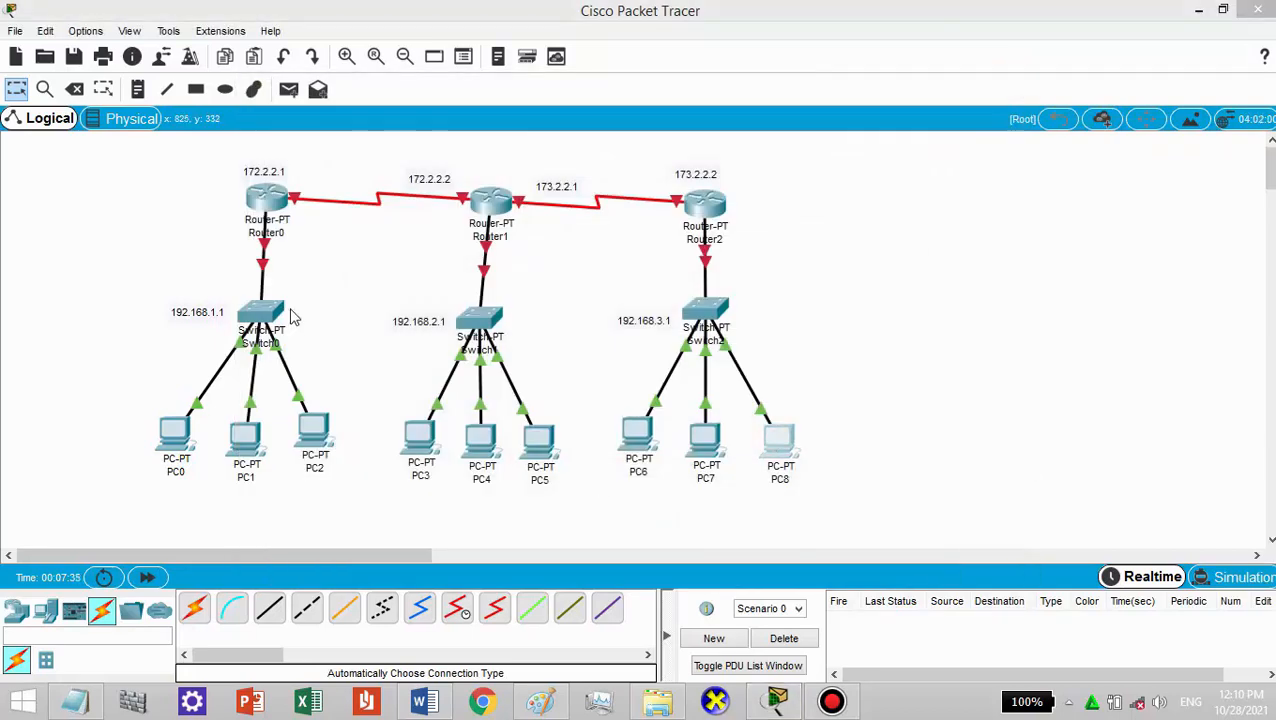
left_click(873, 165)
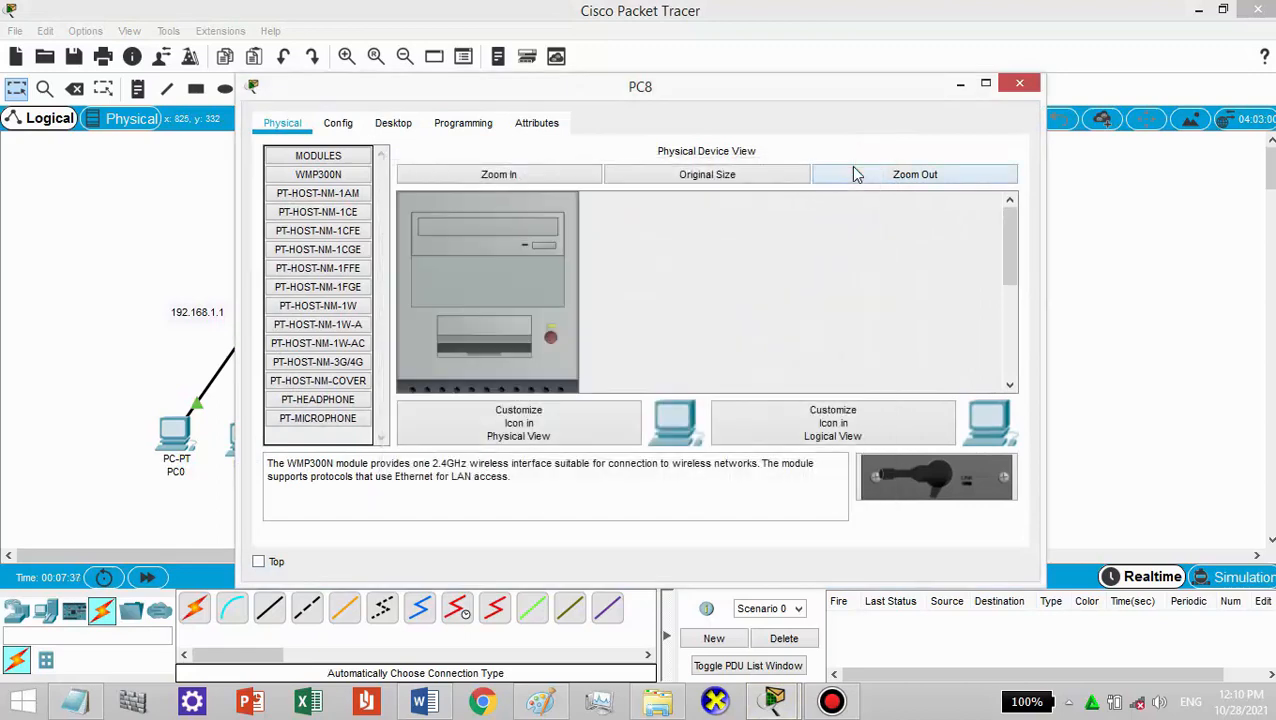
left_click(388, 124)
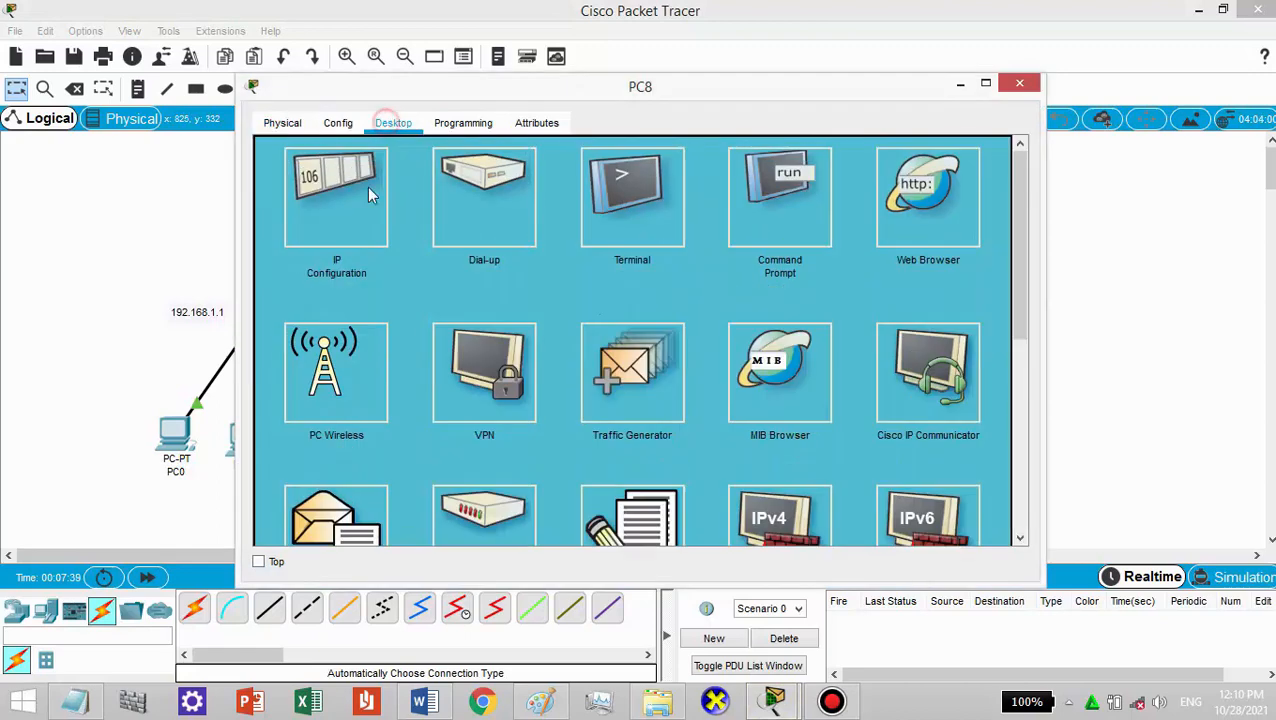
left_click(322, 198)
left_click(568, 175)
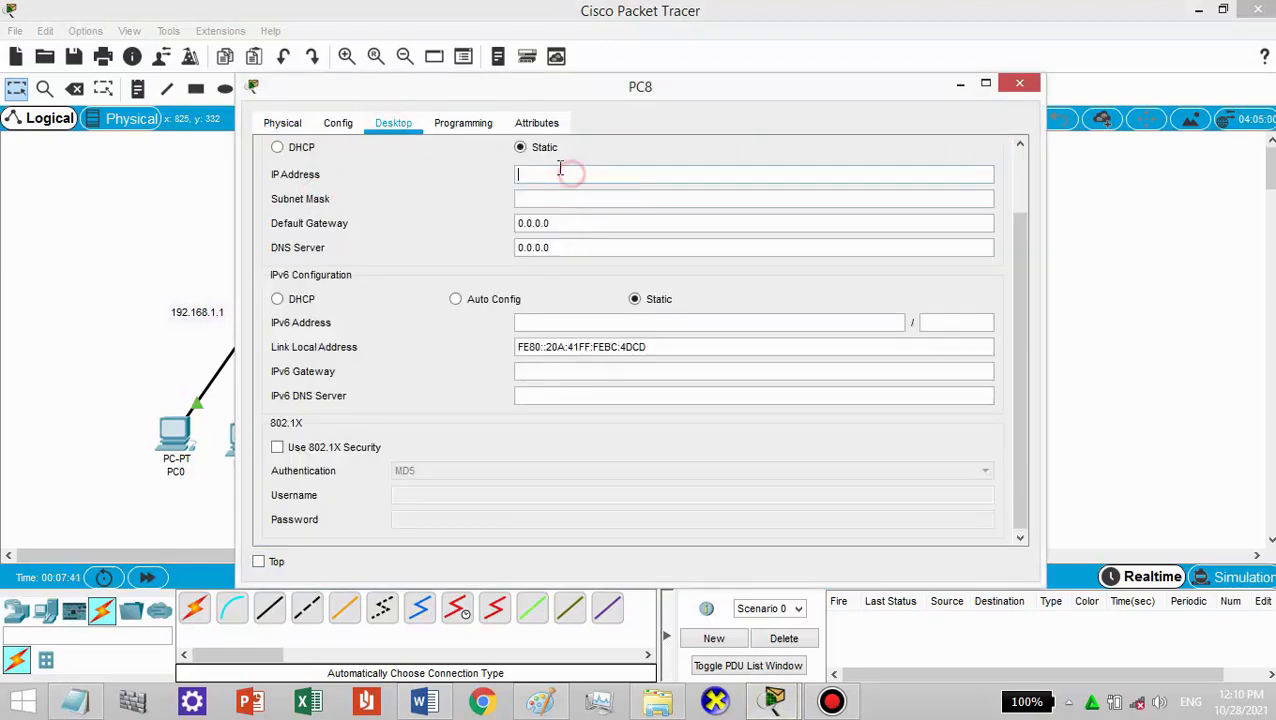
type("192.168.1.1")
key("Tab")
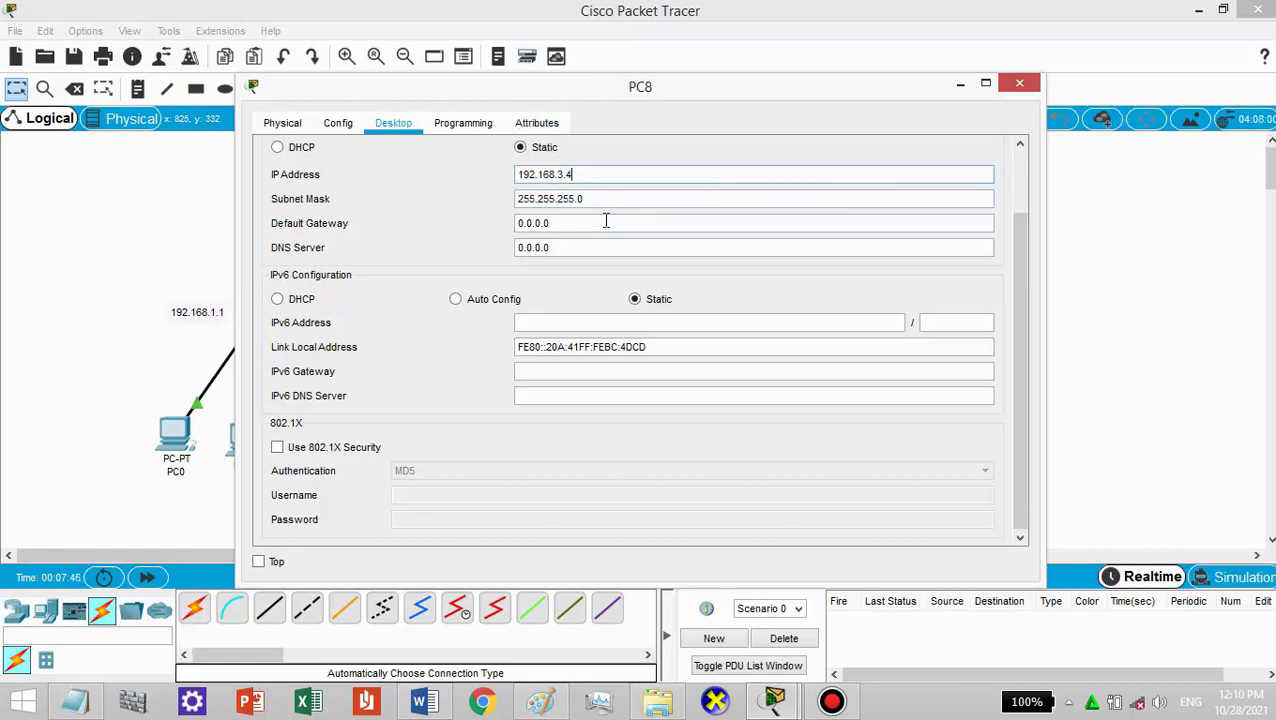
- Set PC8's default gateway to 192.168.3.1 and close its configuration window
left_click(575, 222)
key("BackSpace")
key("BackSpace")
key("BackSpace")
key("BackSpace")
type("192.168.3.1")
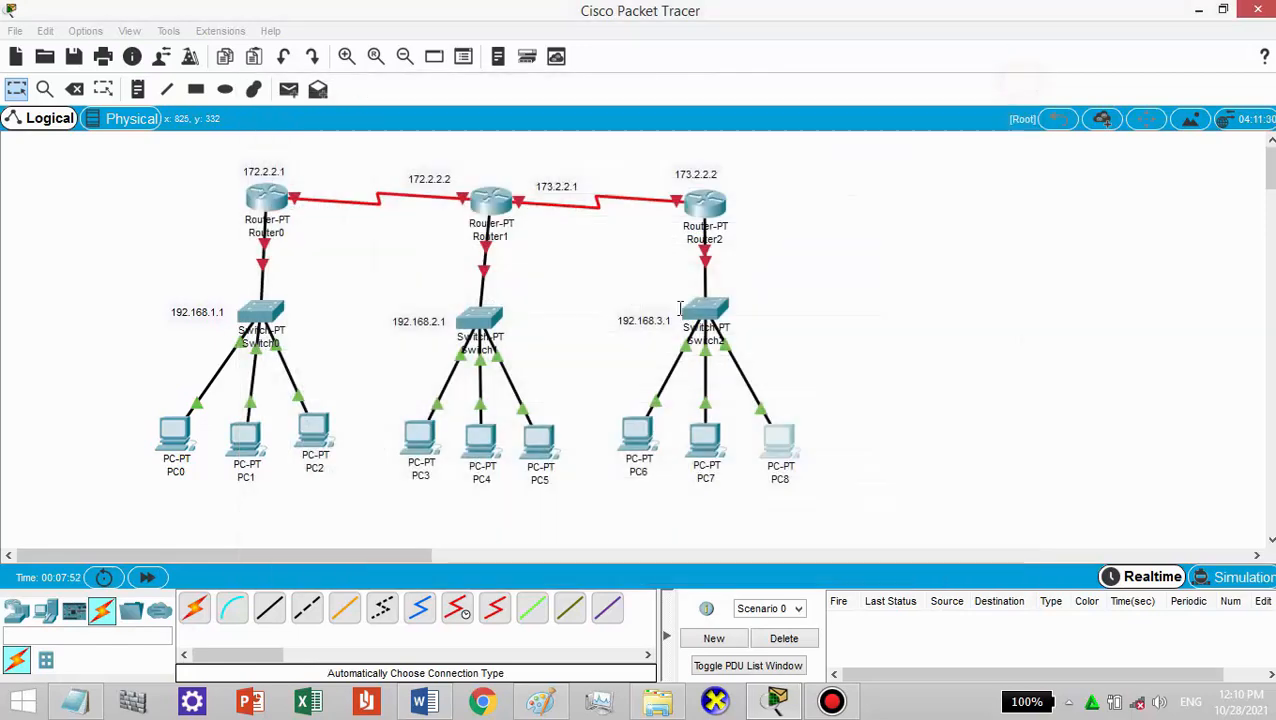
left_click(1019, 83)
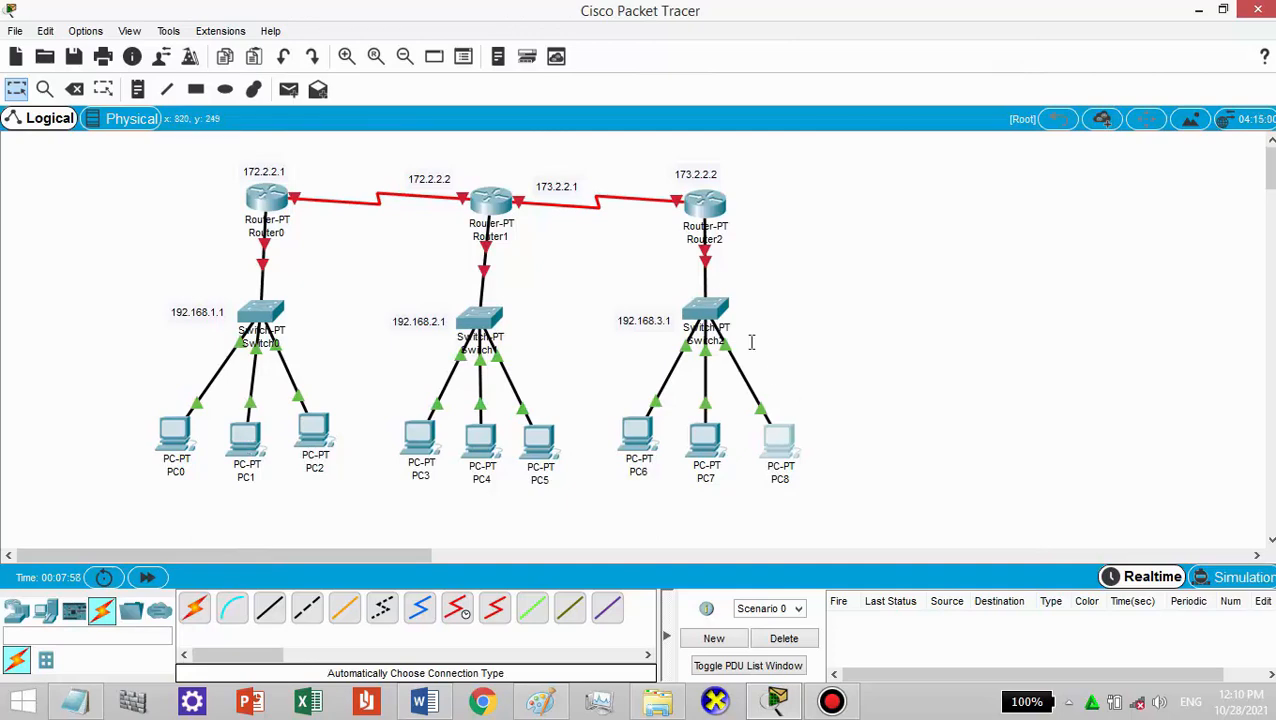
- Configure Router2's FastEthernet0/0 interface with IP address 192.168.3.1 and subnet mask 255.255.255.0, and turn the port on
left_click(699, 204)
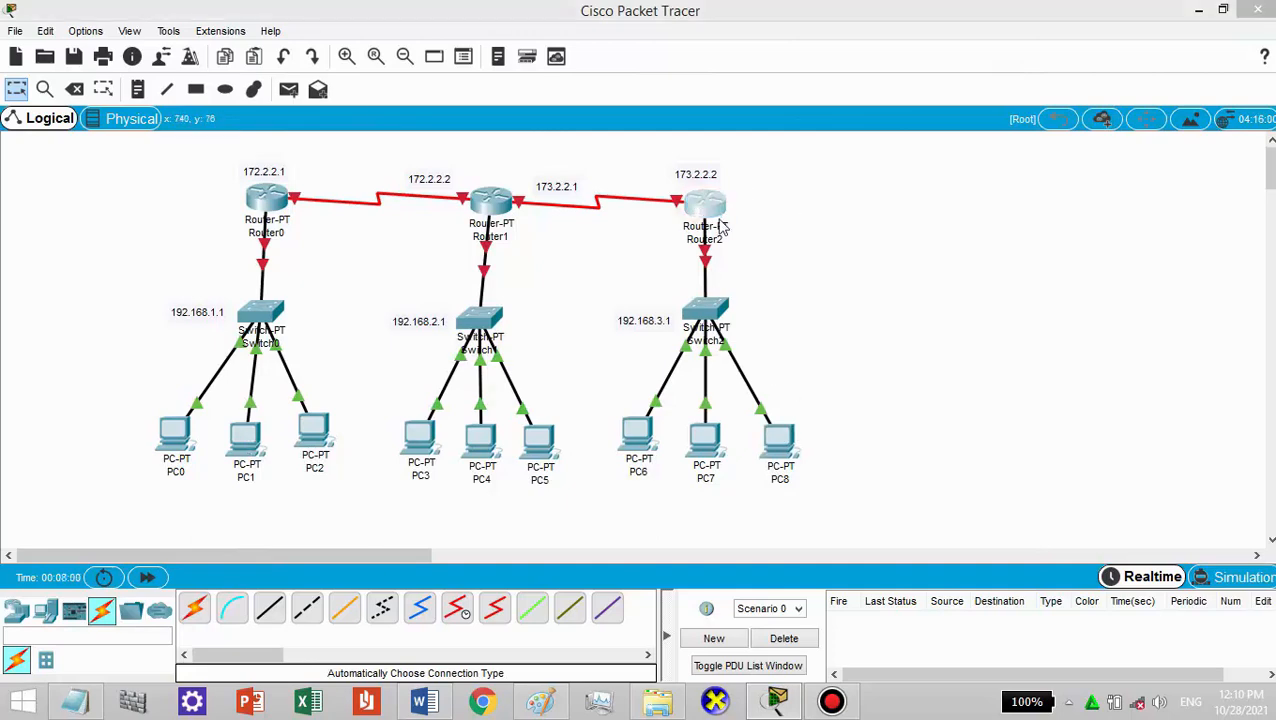
left_click_drag(687, 92, 1050, 81)
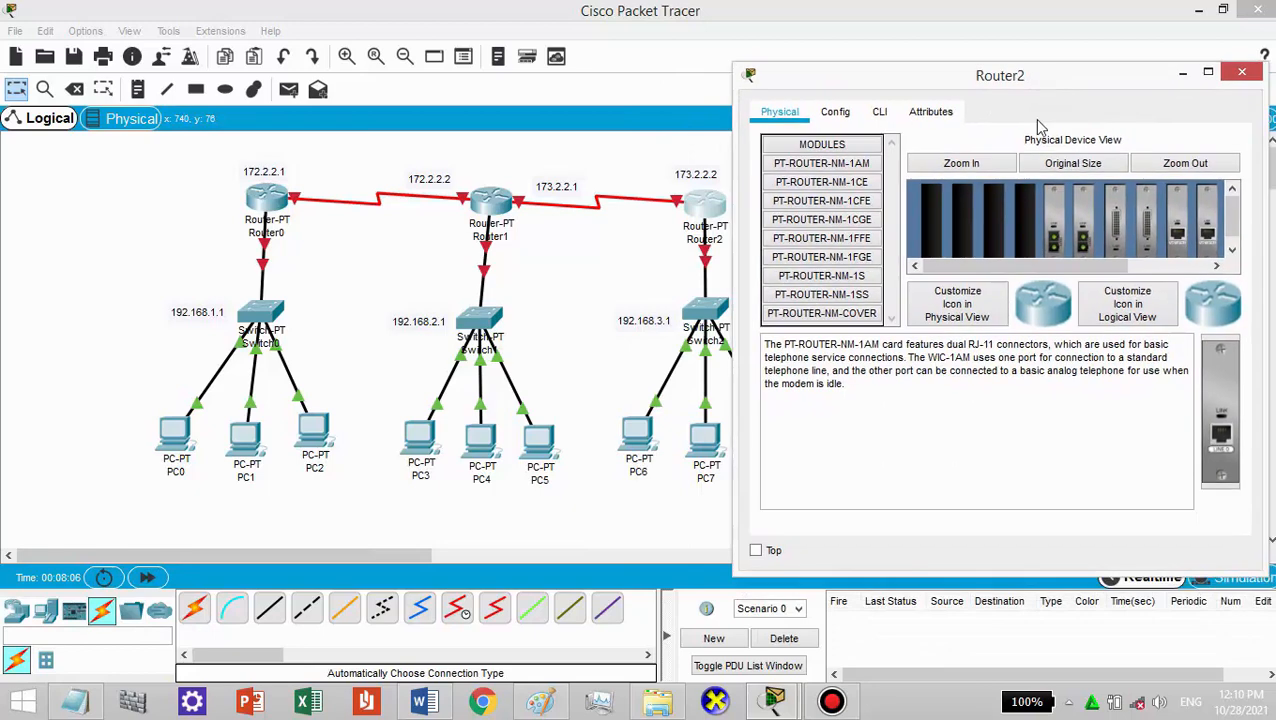
left_click(836, 112)
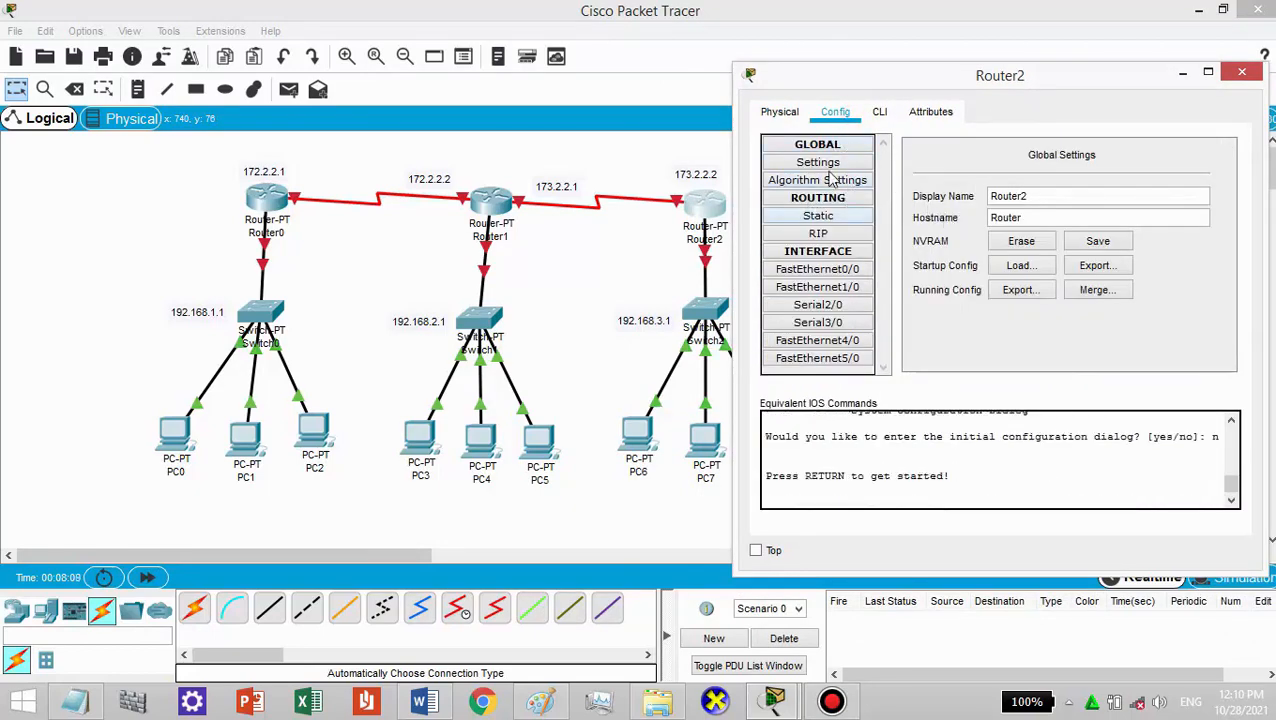
left_click(824, 272)
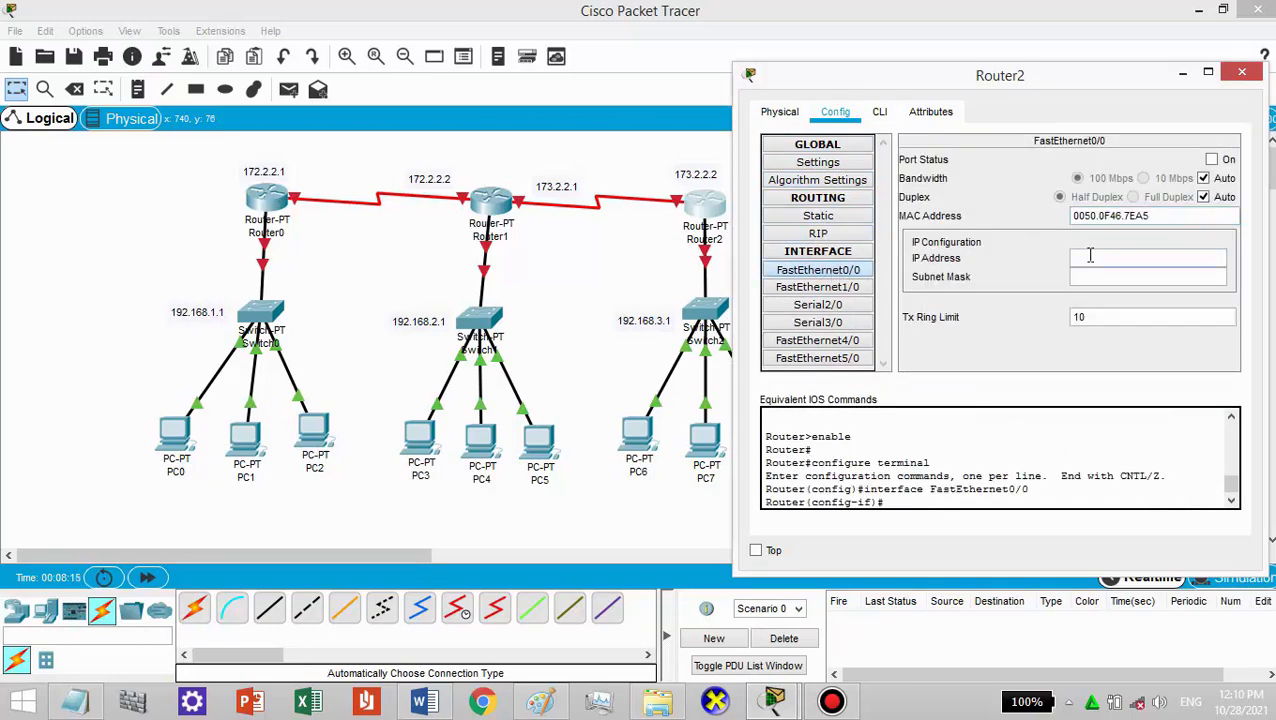
left_click(1090, 256)
type("192.168.3.1")
key("Tab")
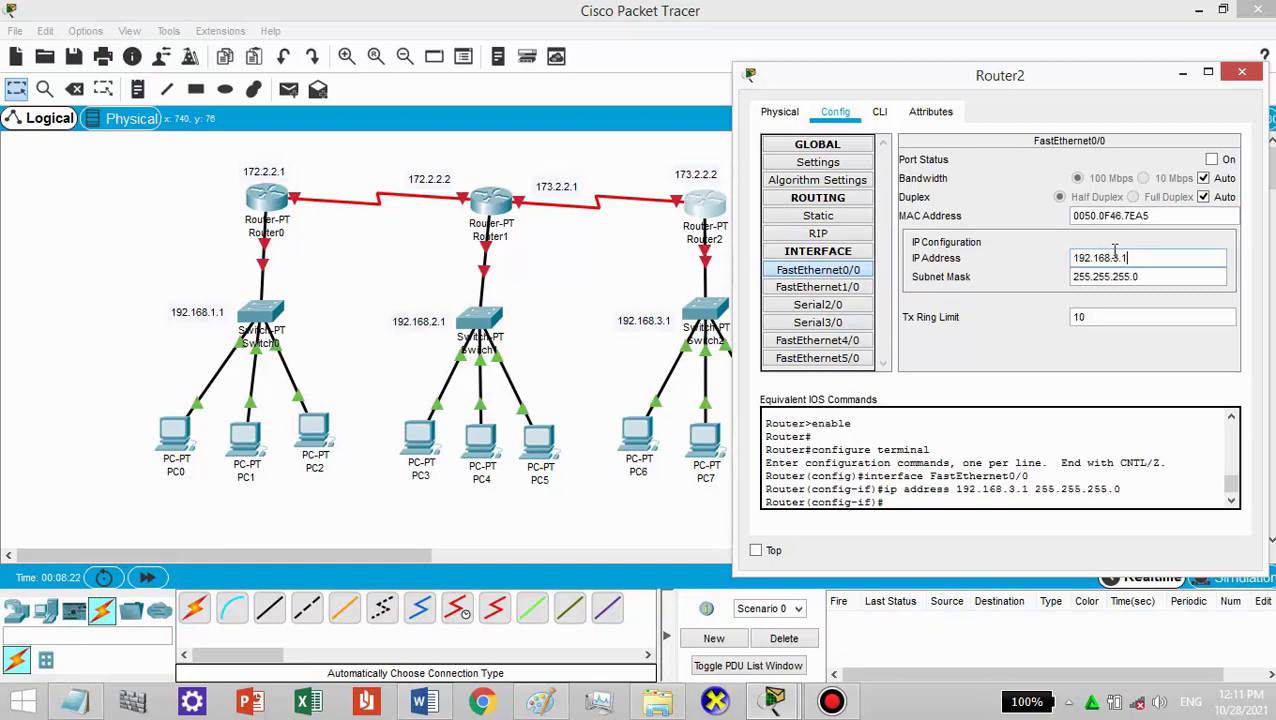
left_click(1211, 159)
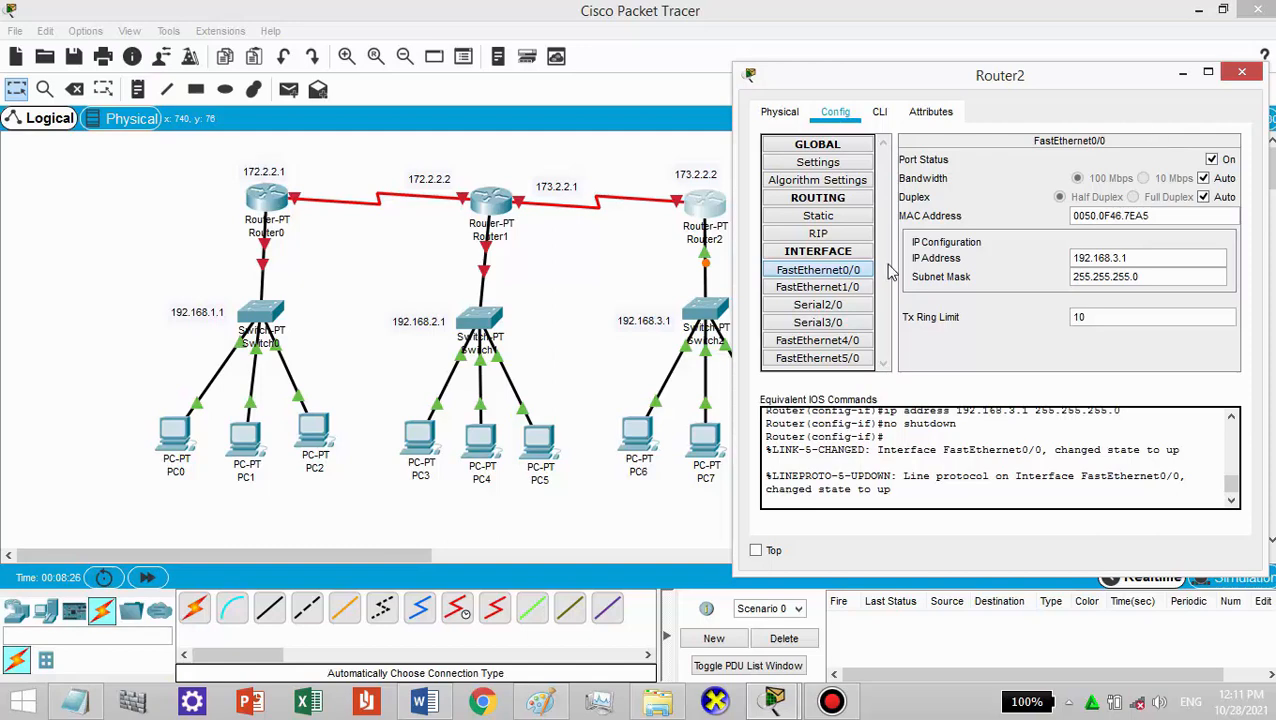
- Configure Router2's Serial2/0 interface with IP address 173.2.2.2 and subnet mask 255.255.0.0, and turn the port on
left_click(817, 305)
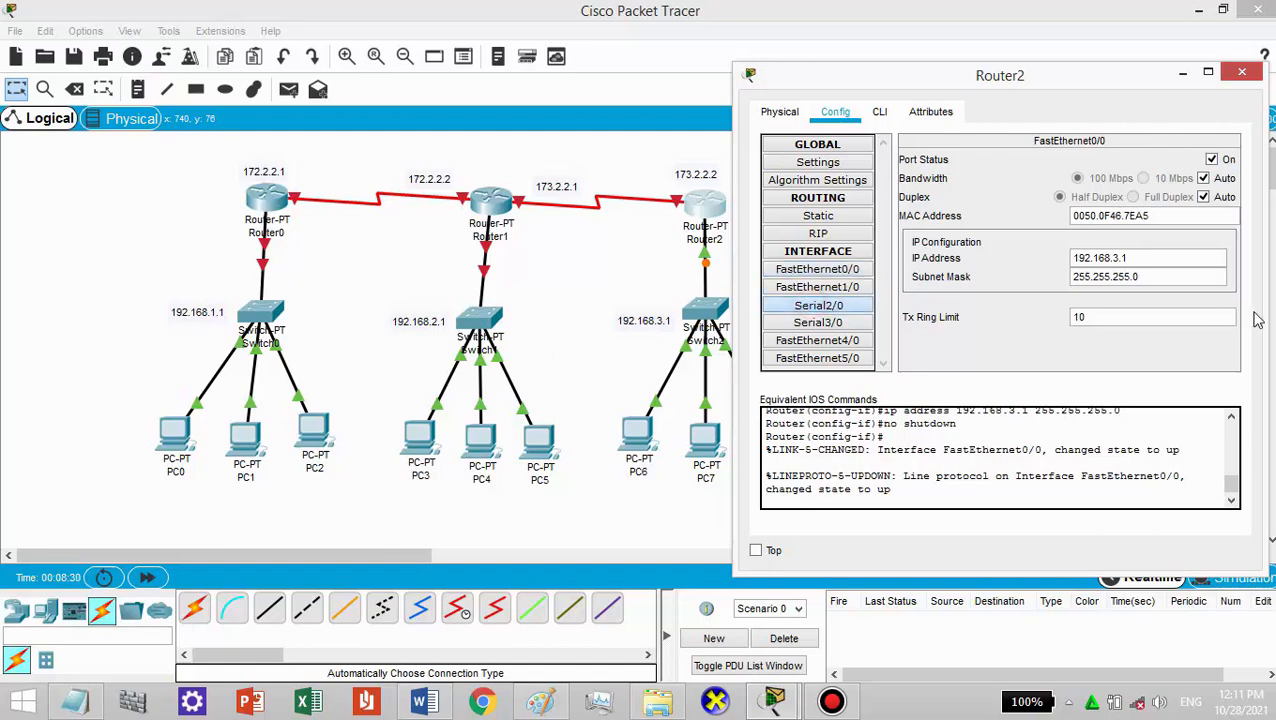
left_click(1104, 239)
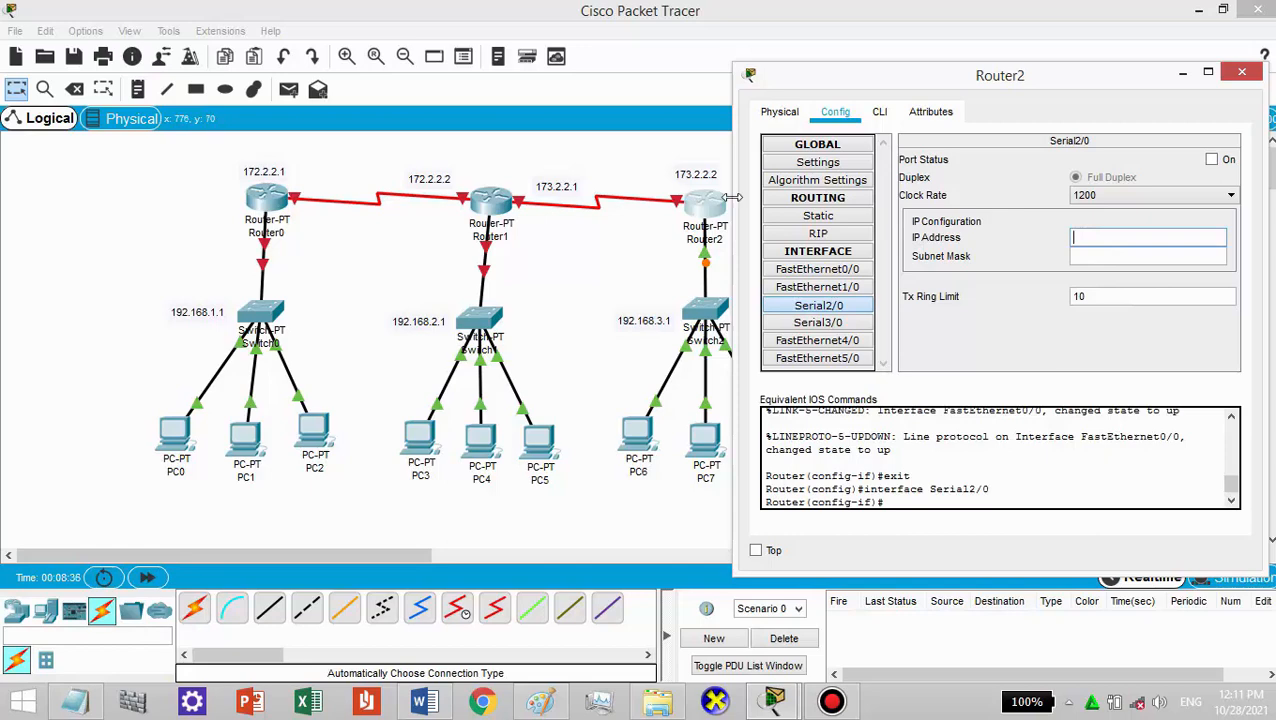
type("173.2.2.2")
key("Return")
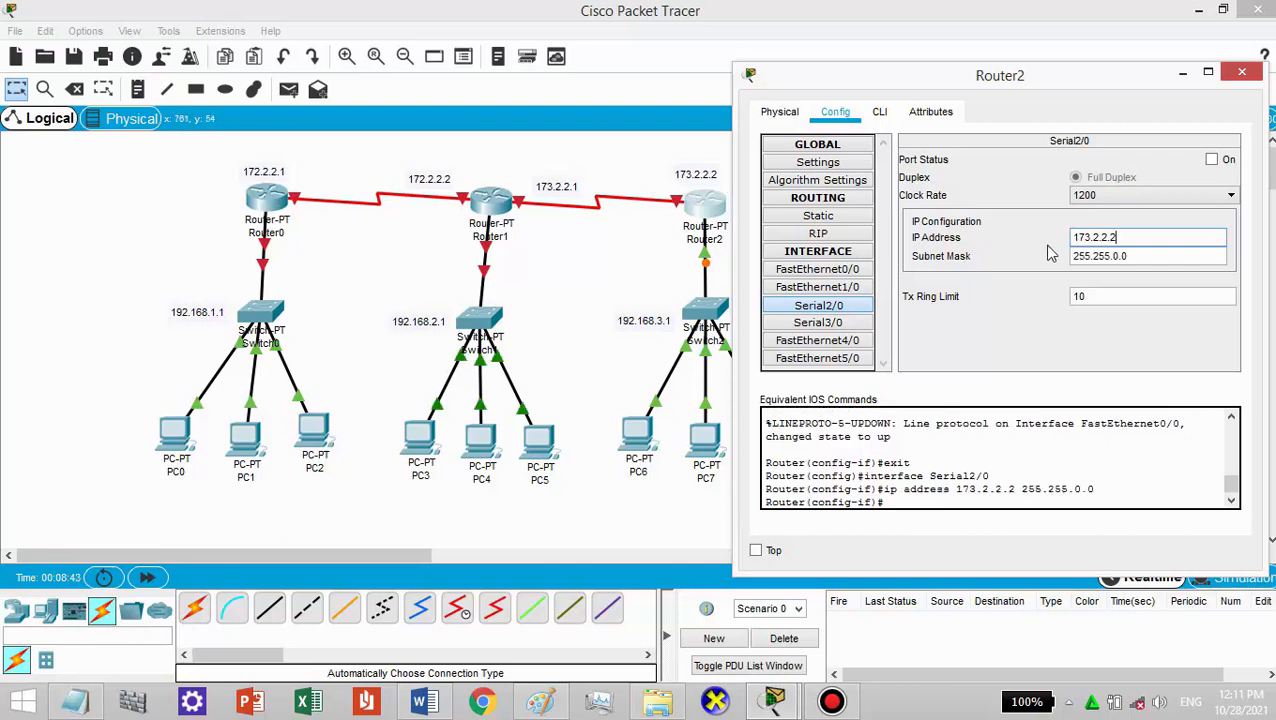
left_click(1211, 160)
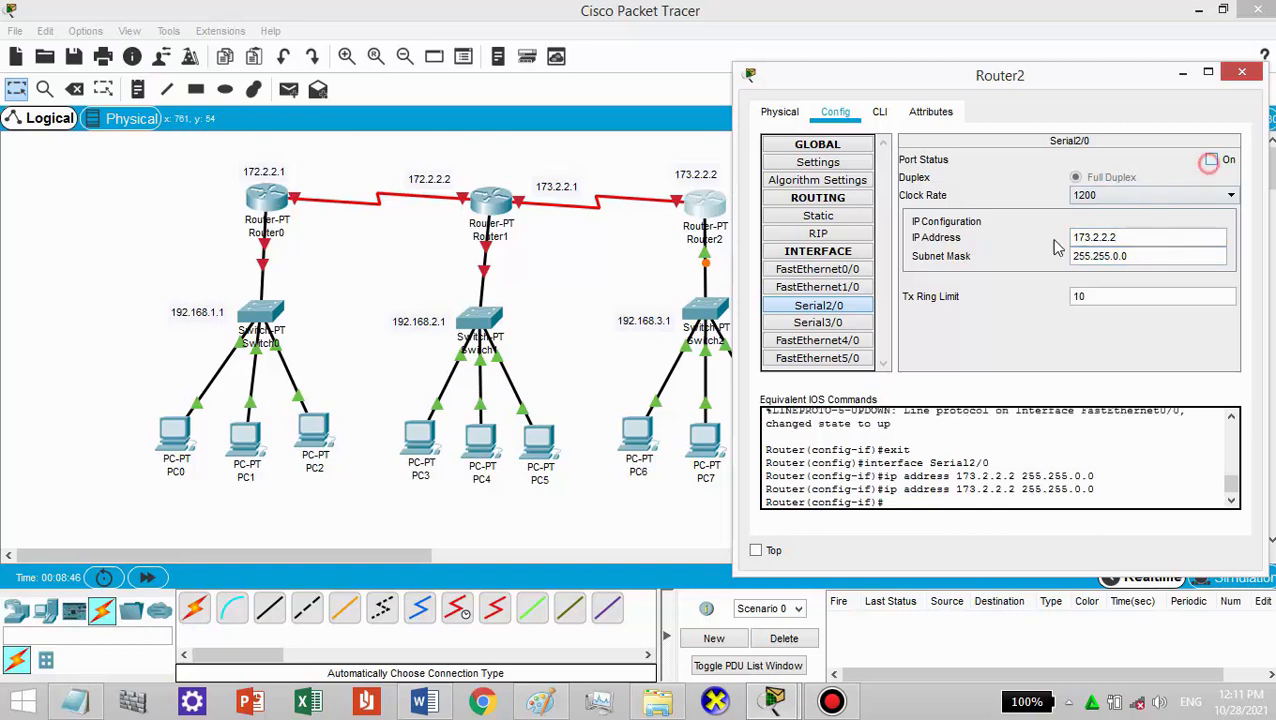
- Open Router2's static routes and enter 192.168.1.0 as the destination network
left_click(845, 218)
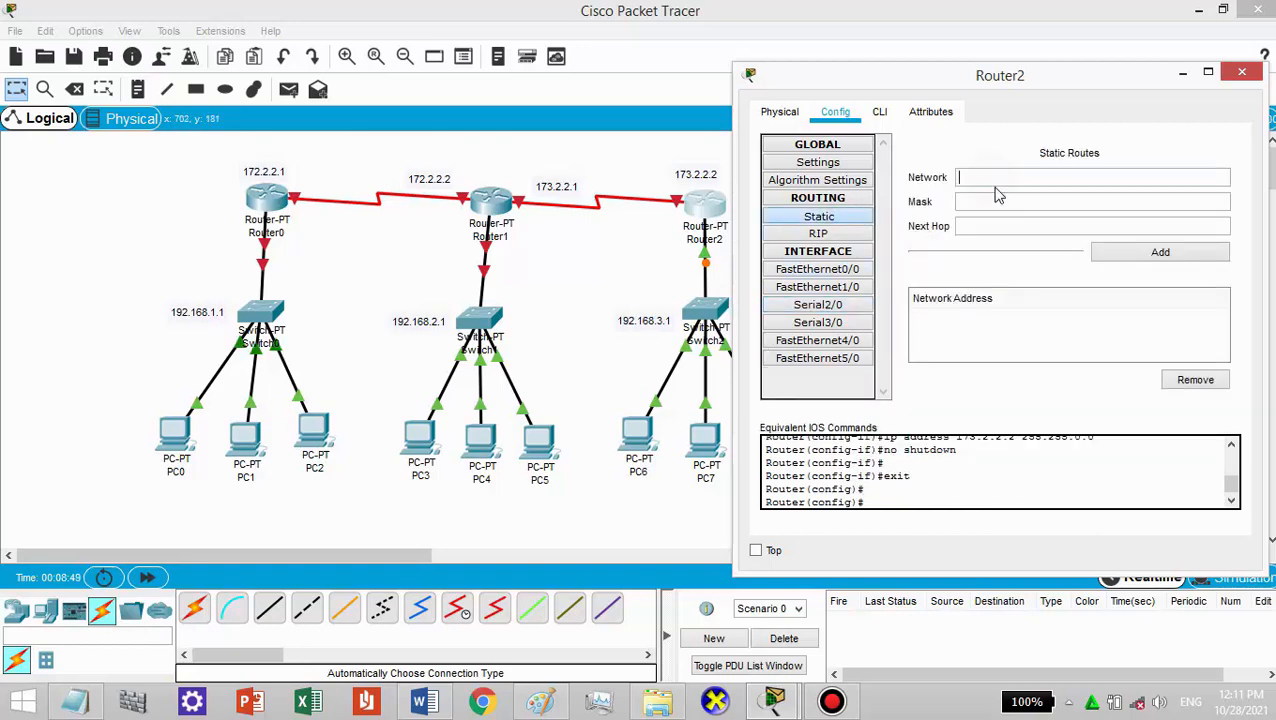
left_click(990, 178)
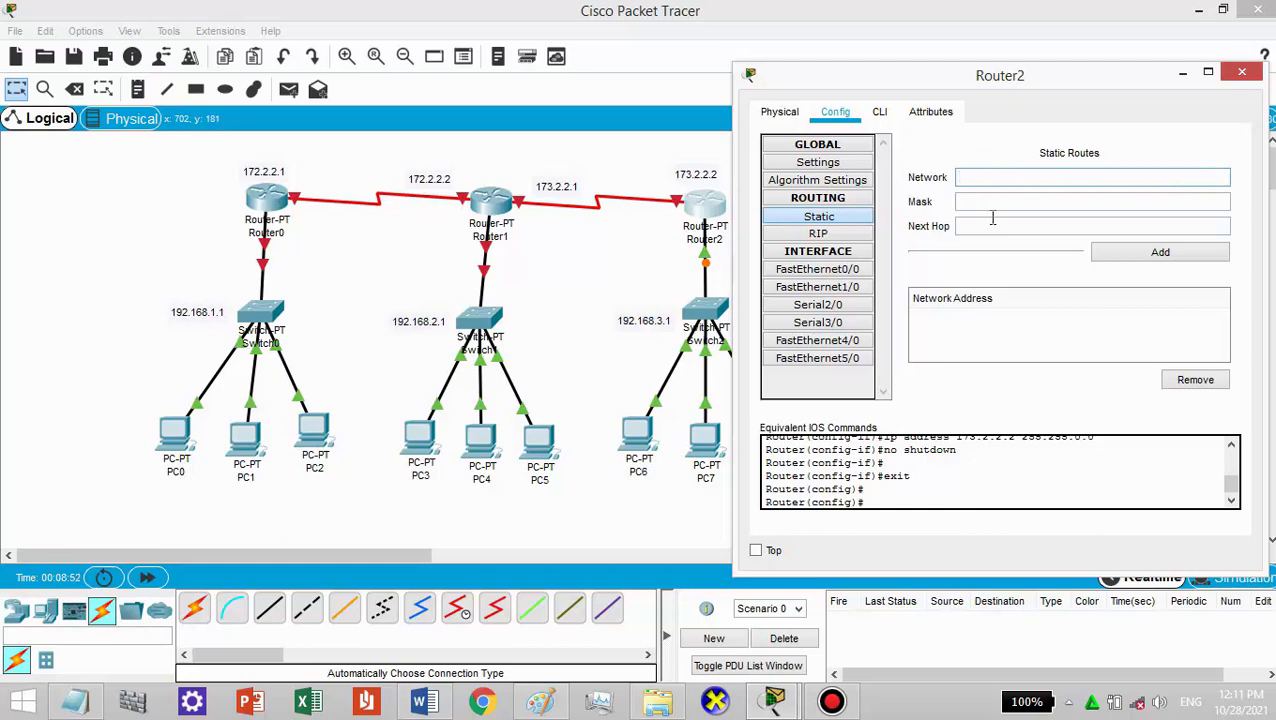
type("19")
type("2.1")
type("68")
type(".")
type("2")
key("BackSpace")
key("BackSpace")
type("1.0")
- Set the route's mask to 255.255.255.0 and next hop to 173.2.2.1, and add it to Router2's static routes
left_click(1018, 204)
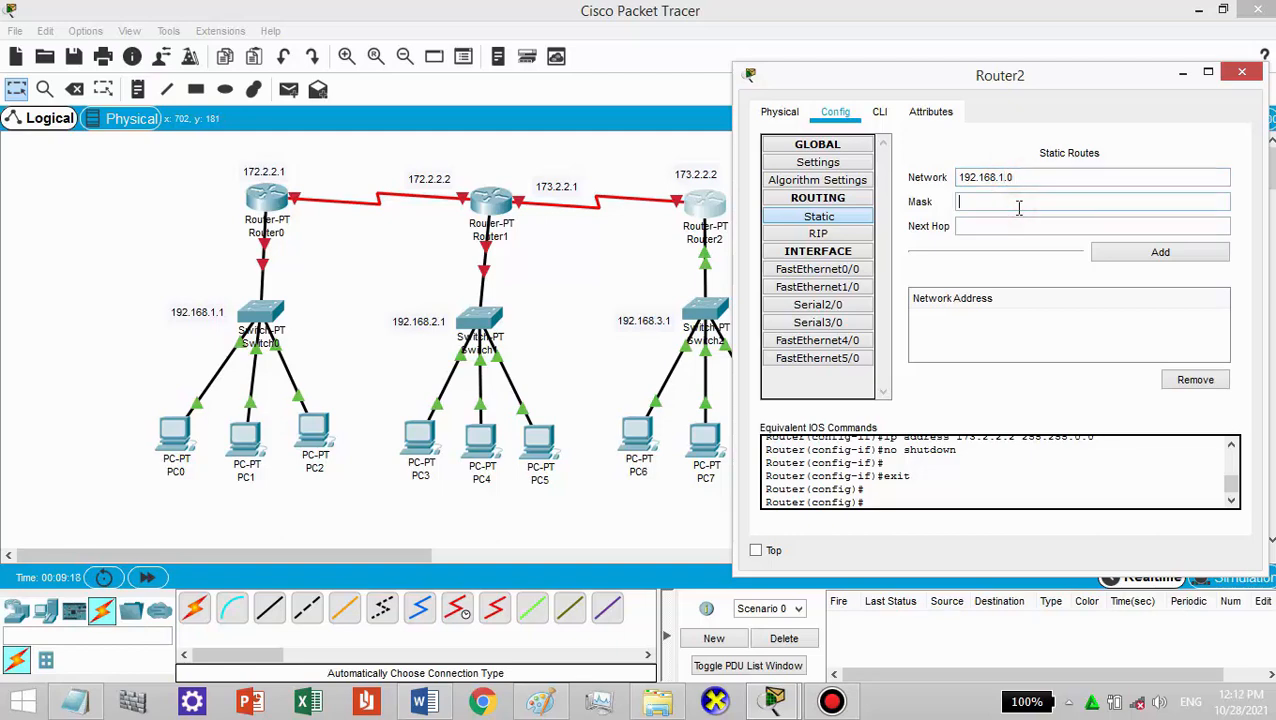
type("255.255")
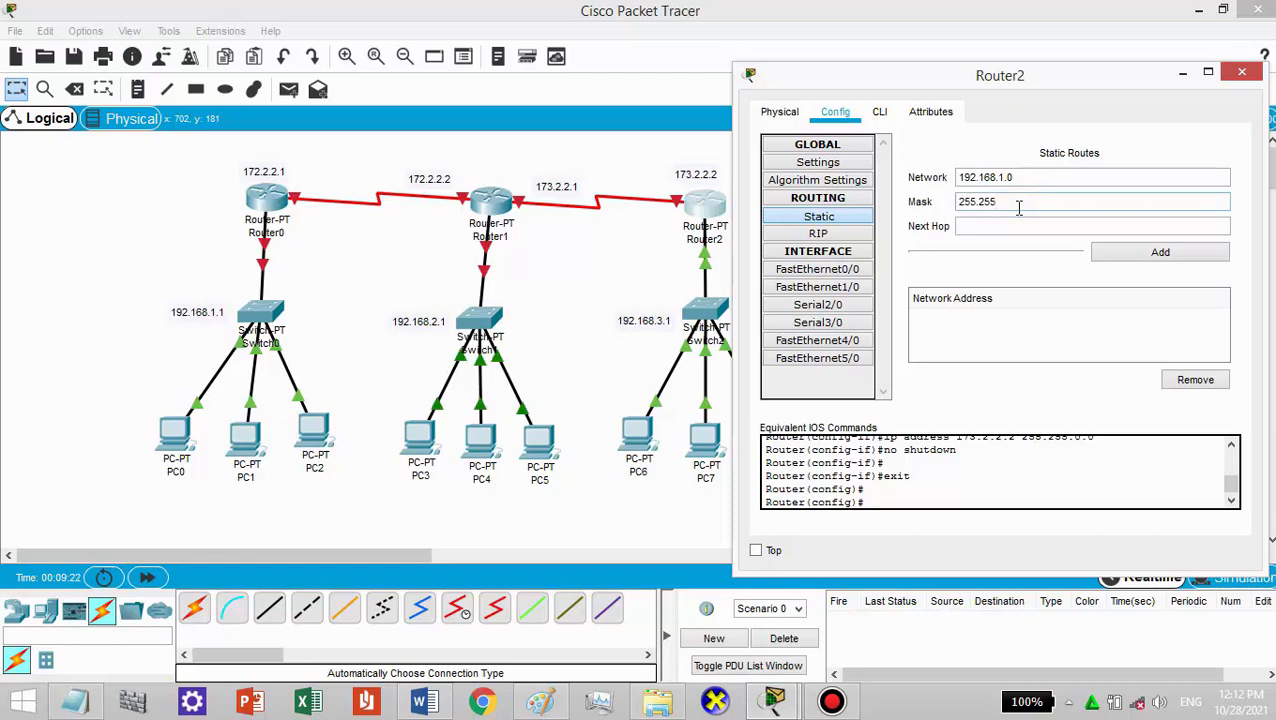
type(".255")
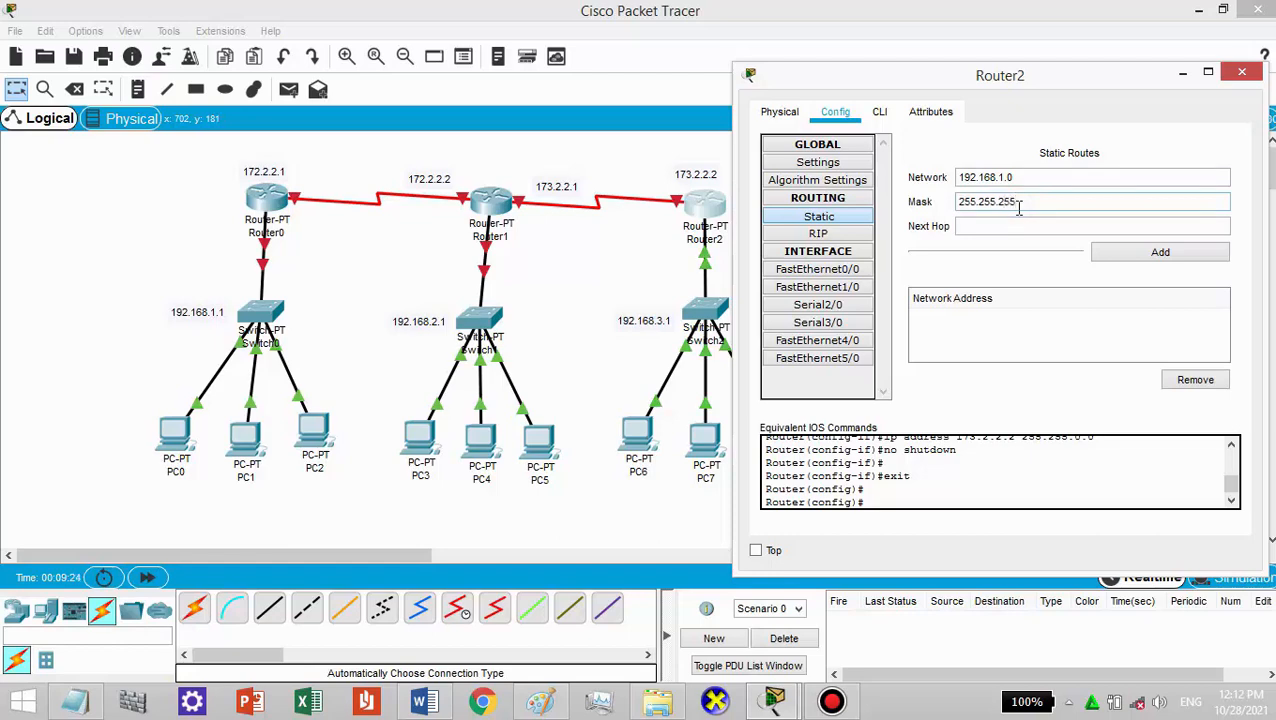
type(".0")
left_click(1000, 224)
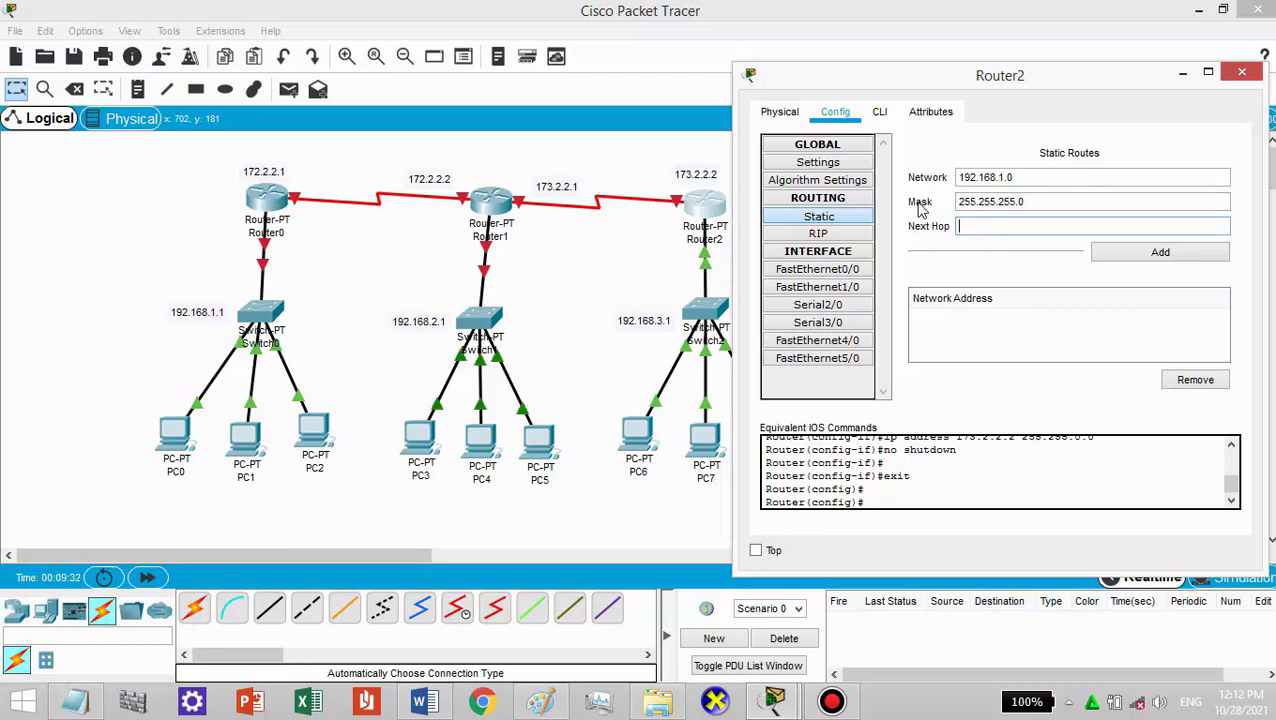
type("17")
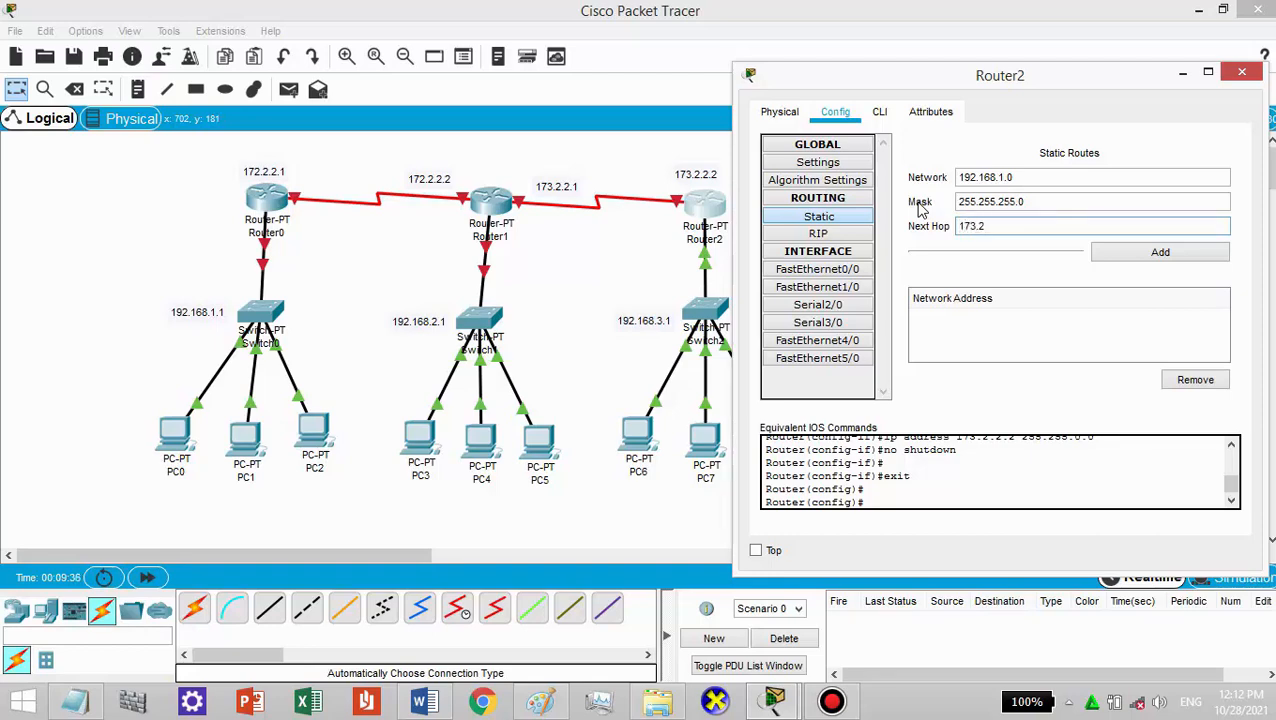
type("3.2.2.1")
left_click(1162, 254)
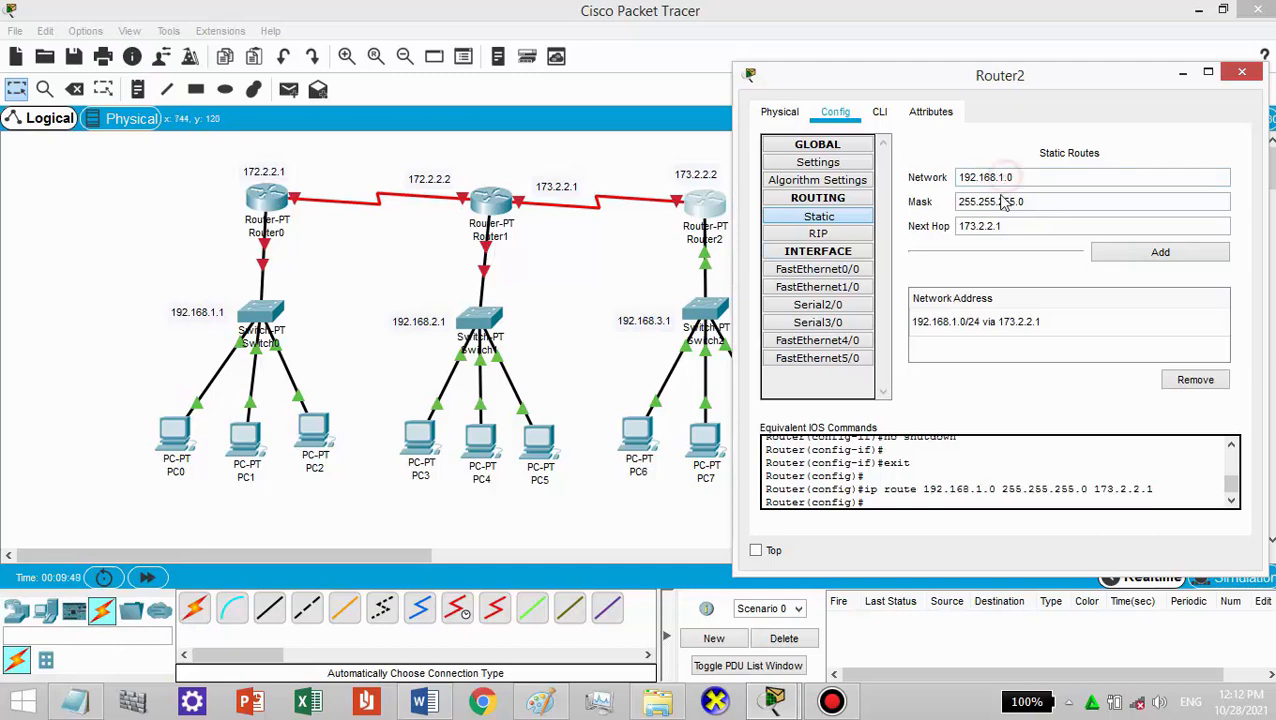
- Add a second static route on Router2 for network 192.168.2.0 with mask 255.255.255.0 via 173.2.2.1, and close its window
key("BackSpace")
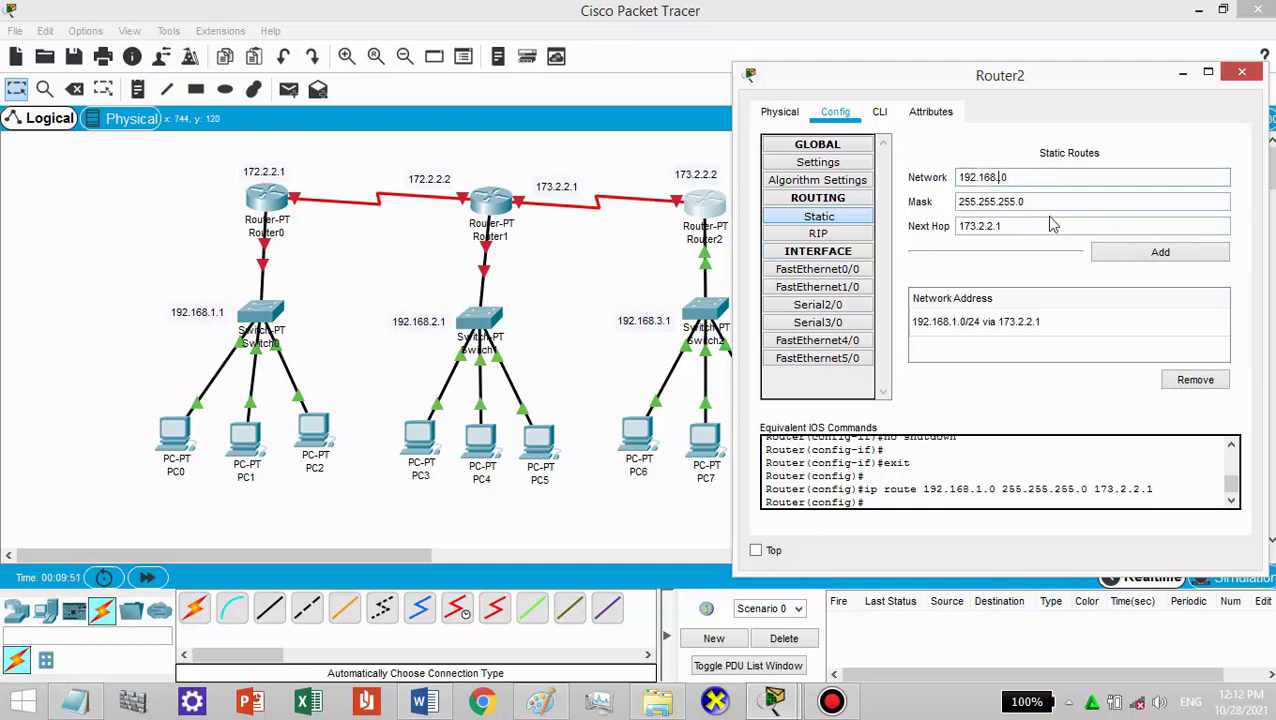
type("2.")
left_click(1120, 252)
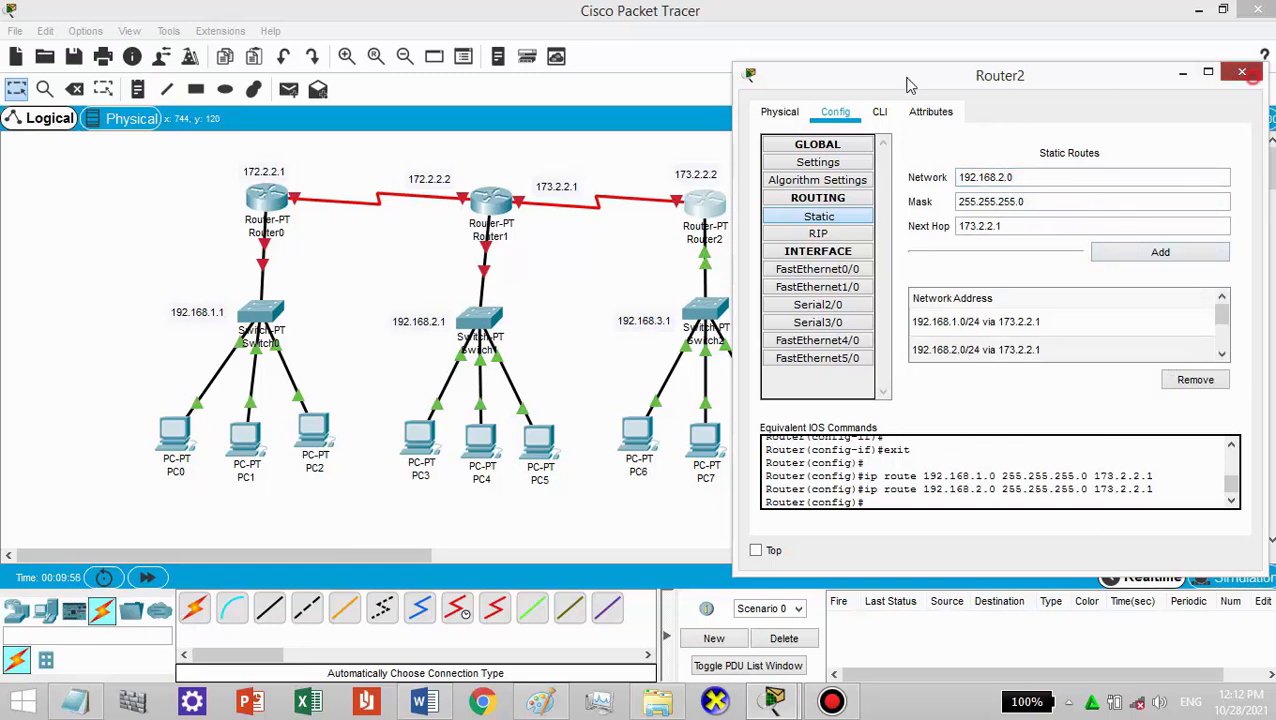
left_click(1241, 72)
- Configure Router1's FastEthernet0/0 interface with IP address 192.168.2.1 and subnet mask 255.255.255.0, and turn the port on
left_click(478, 200)
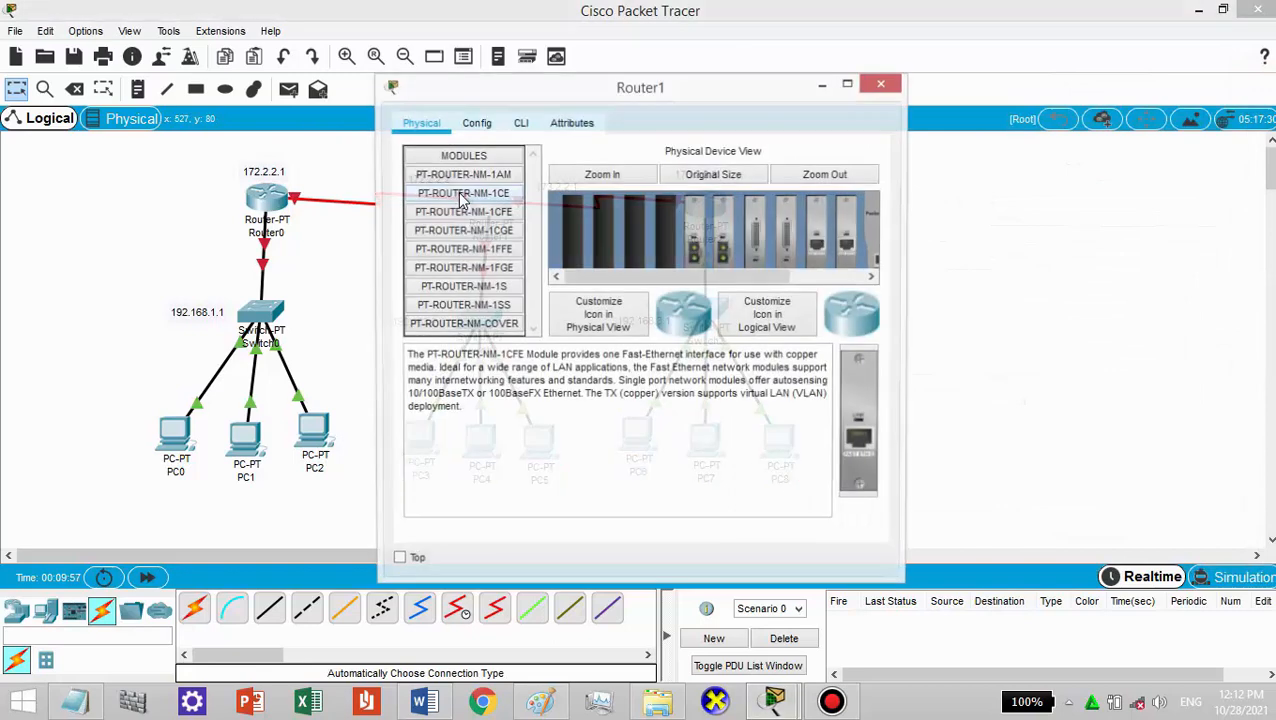
left_click(476, 122)
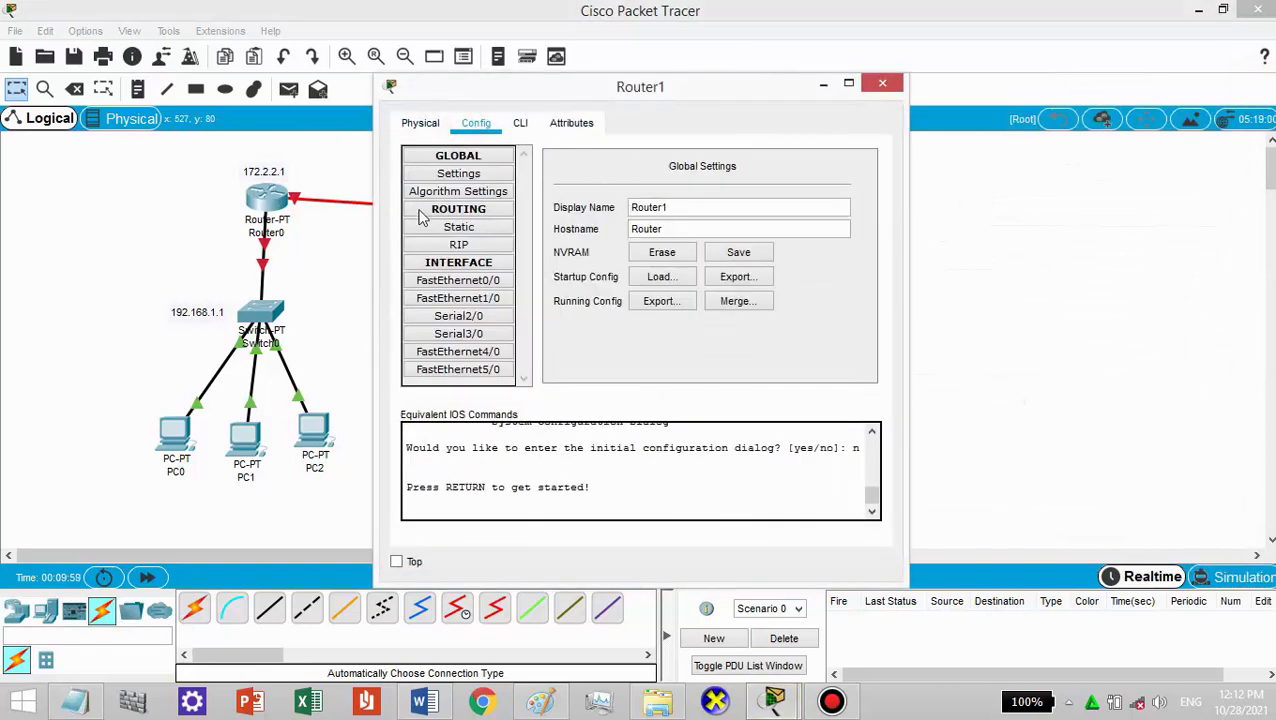
left_click(470, 281)
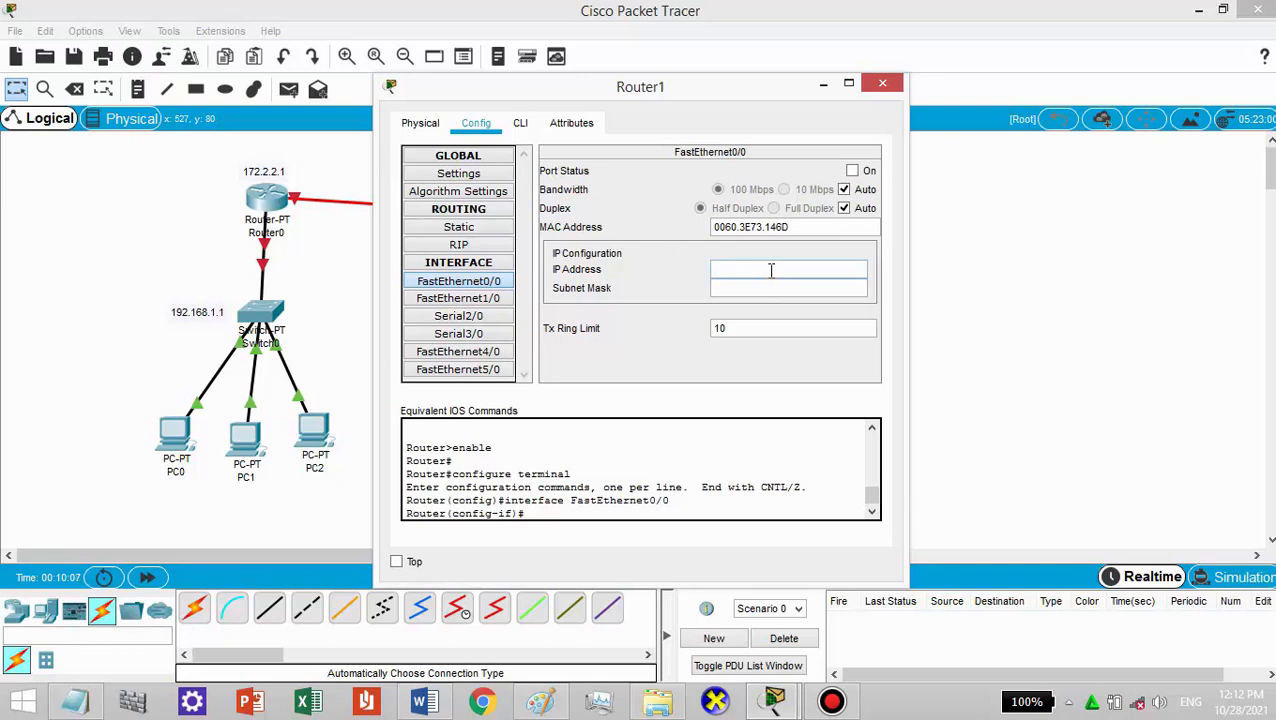
type("192.168.3.1")
left_click(760, 269)
key("BackSpace")
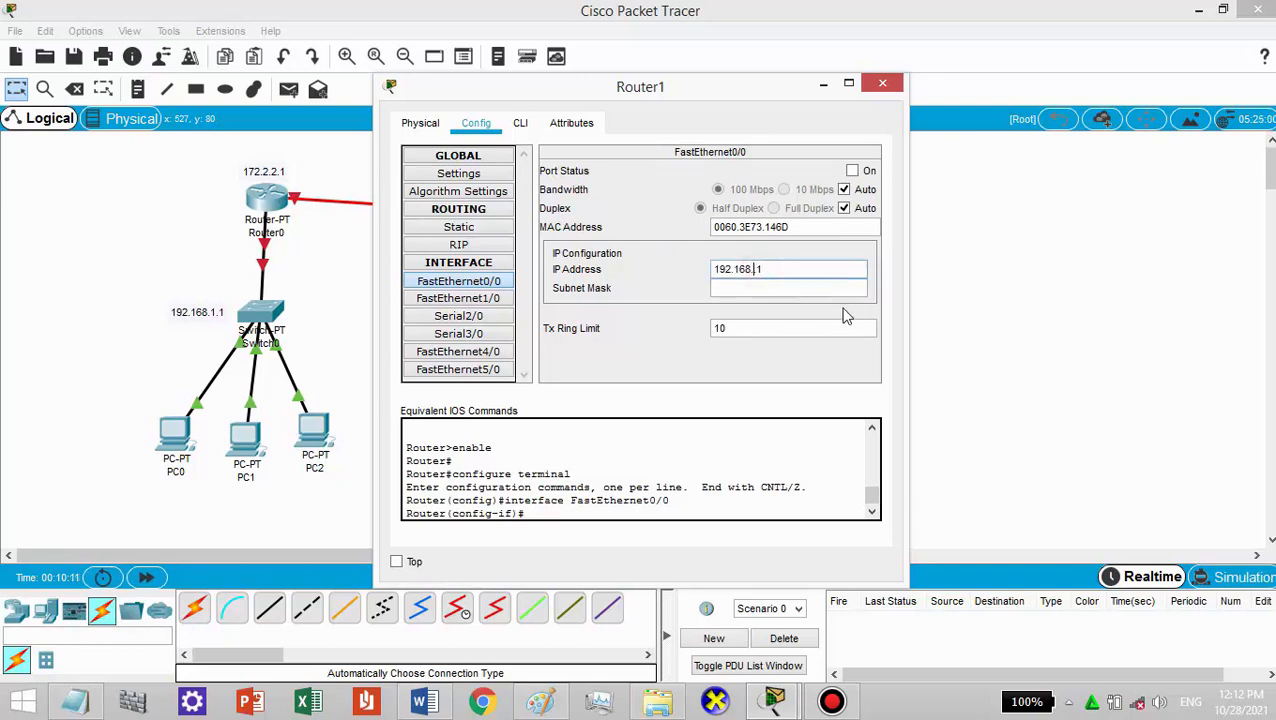
type("2.")
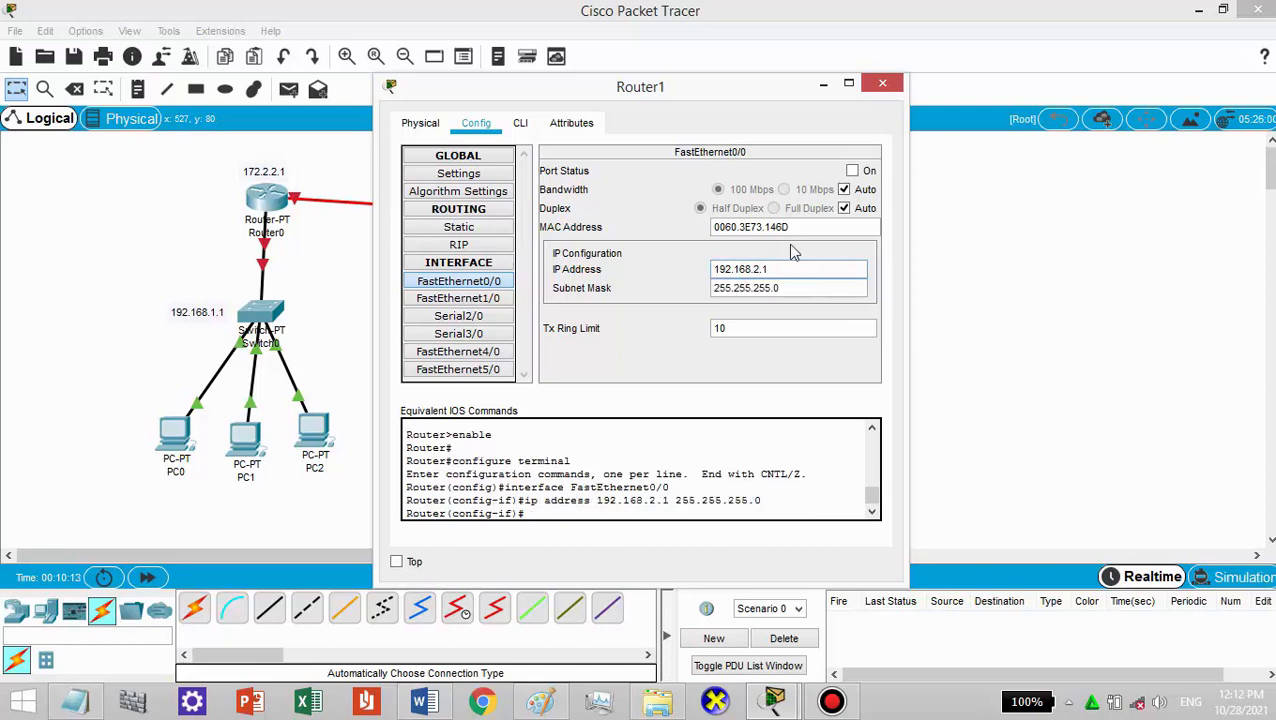
left_click(852, 171)
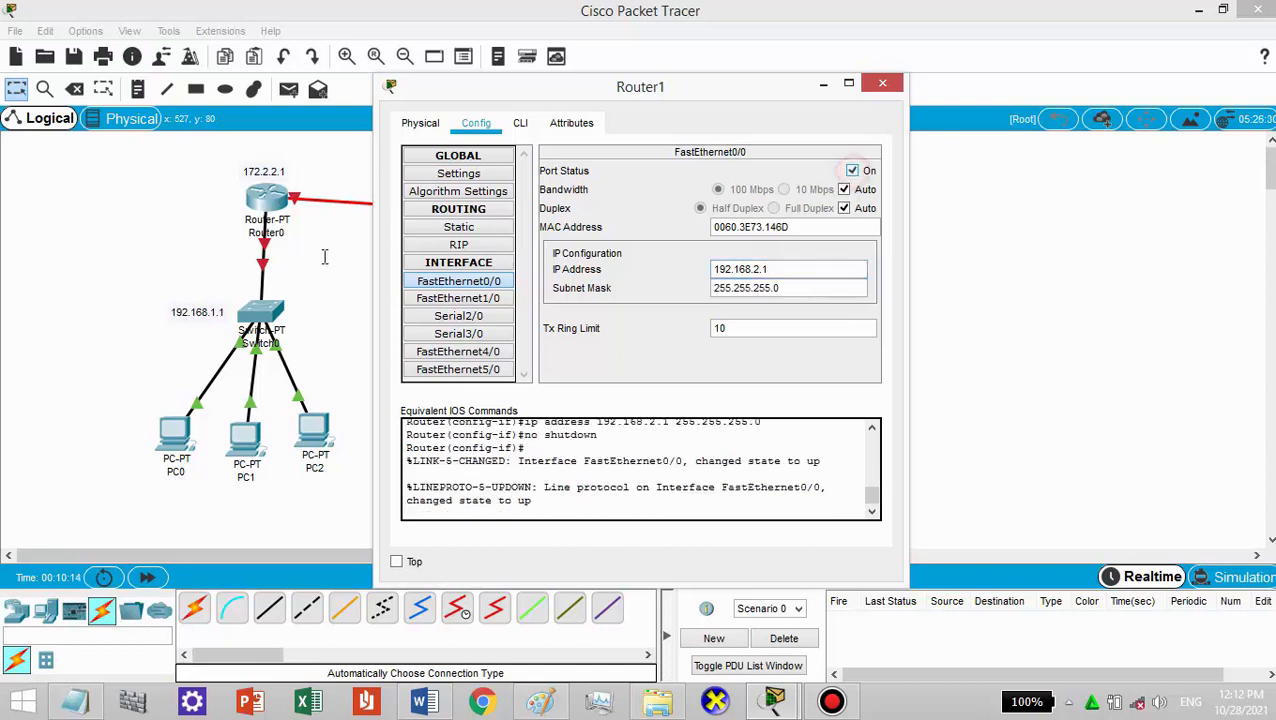
- Configure Router1's Serial2/0 interface with IP address 172.2.2.2 and subnet mask 255.255.0.0, and turn the port on
left_click(470, 316)
left_click(763, 247)
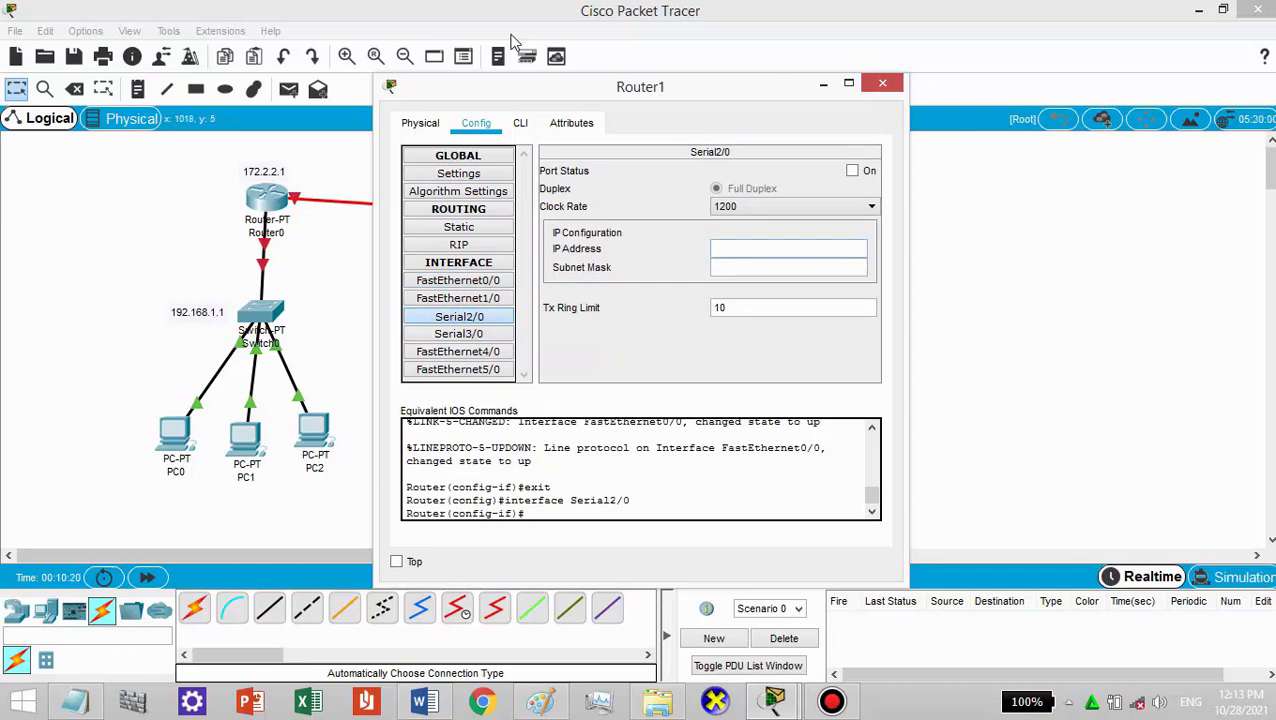
left_click_drag(585, 88, 855, 108)
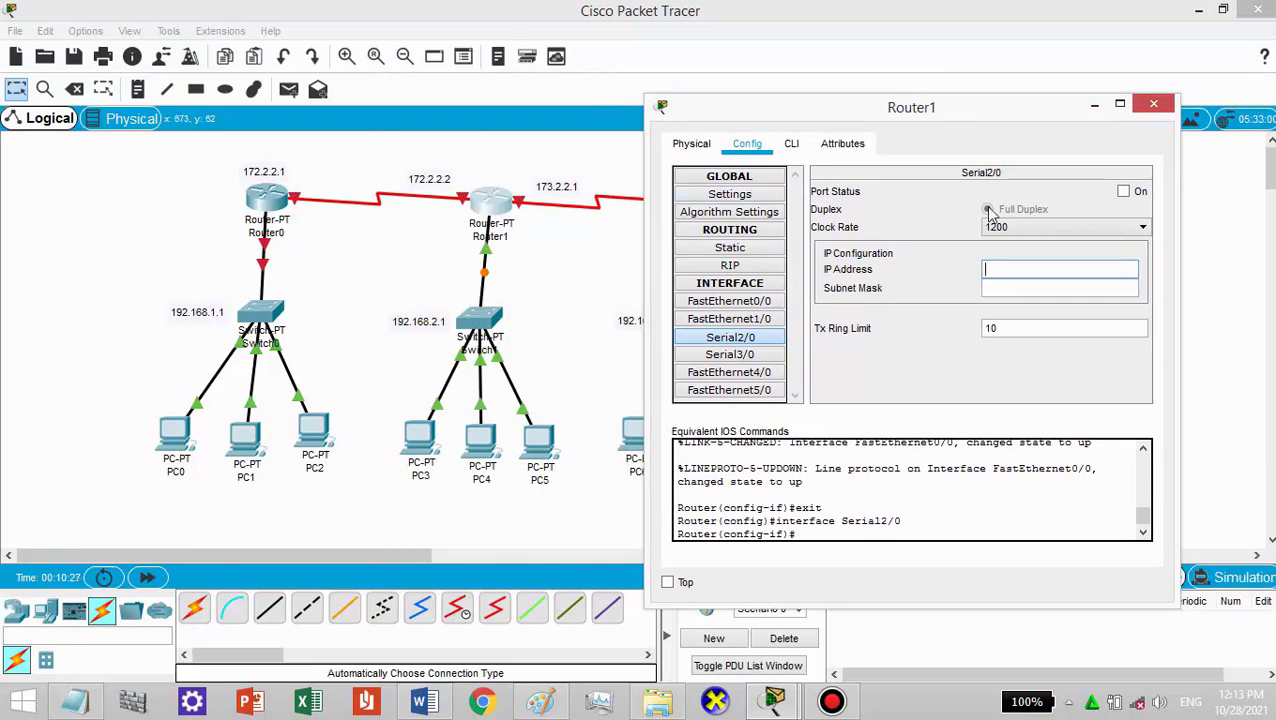
type("192.168.3.1")
key("ctrl+a")
type("172.2.2.2")
key("Return")
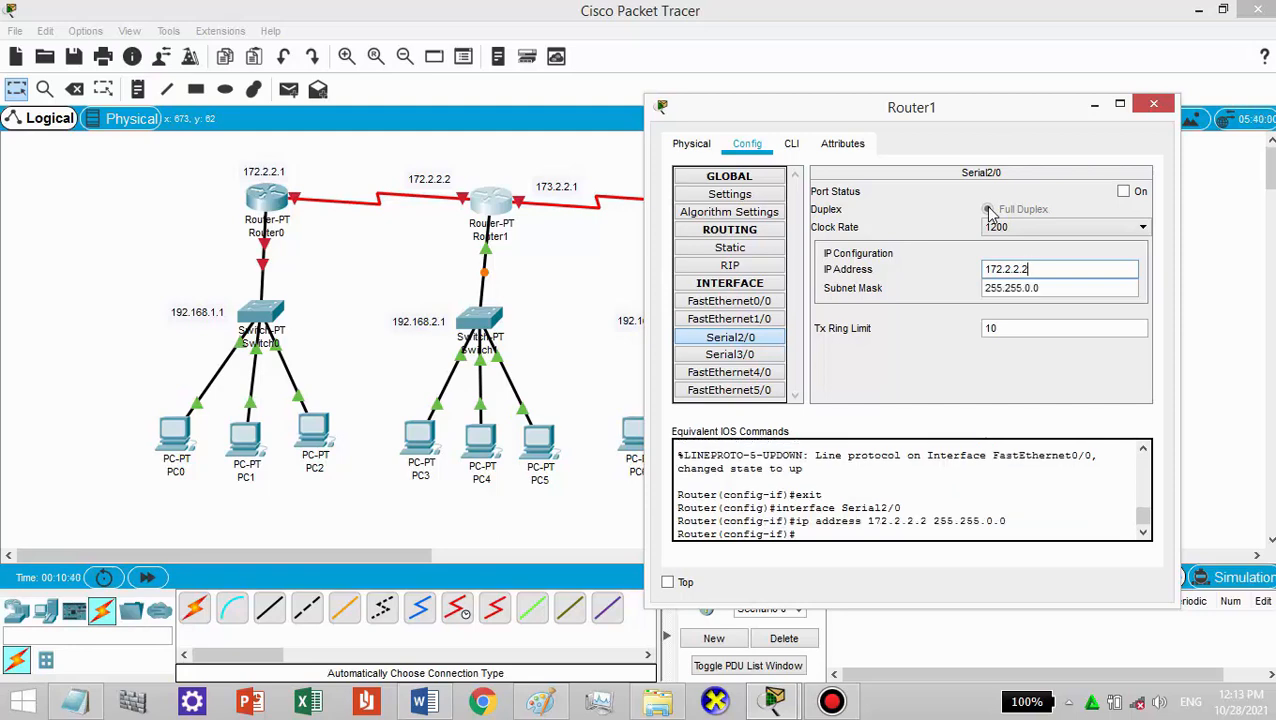
left_click(1123, 191)
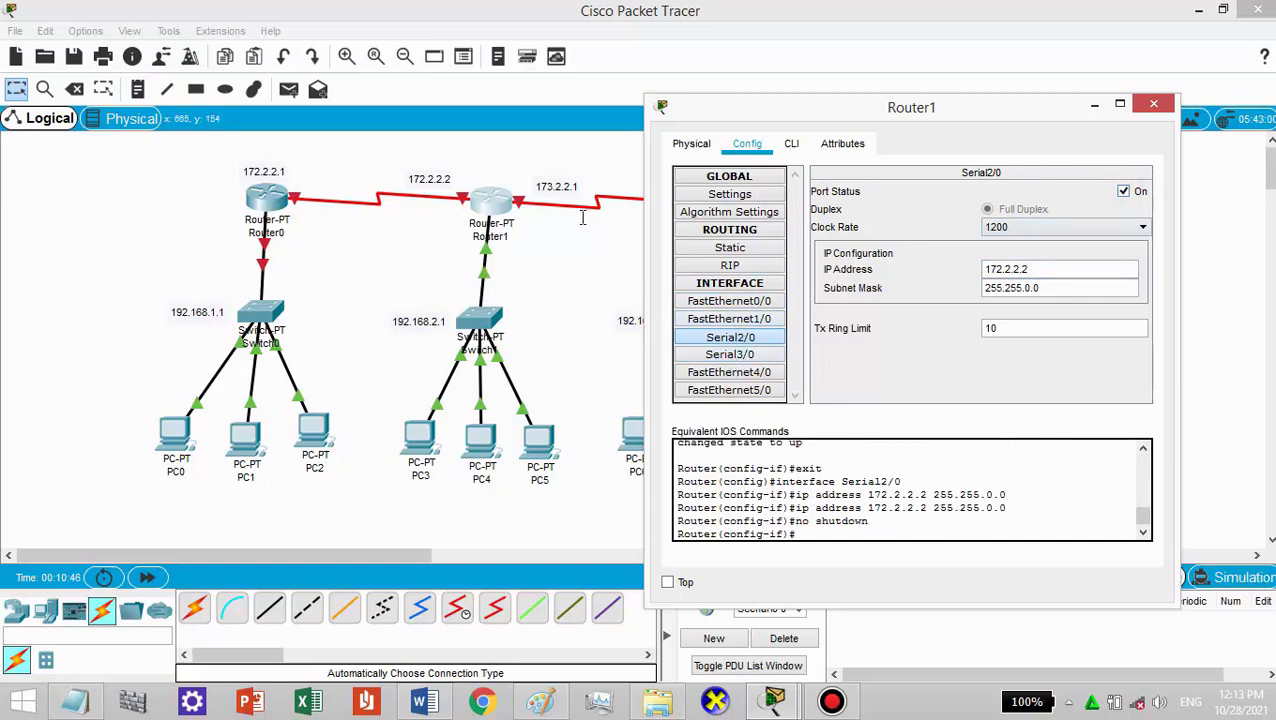
- Configure Router1's Serial3/0 interface with IP address 173.2.2.1 and subnet mask 255.255.0.0, and turn the port on
left_click(728, 356)
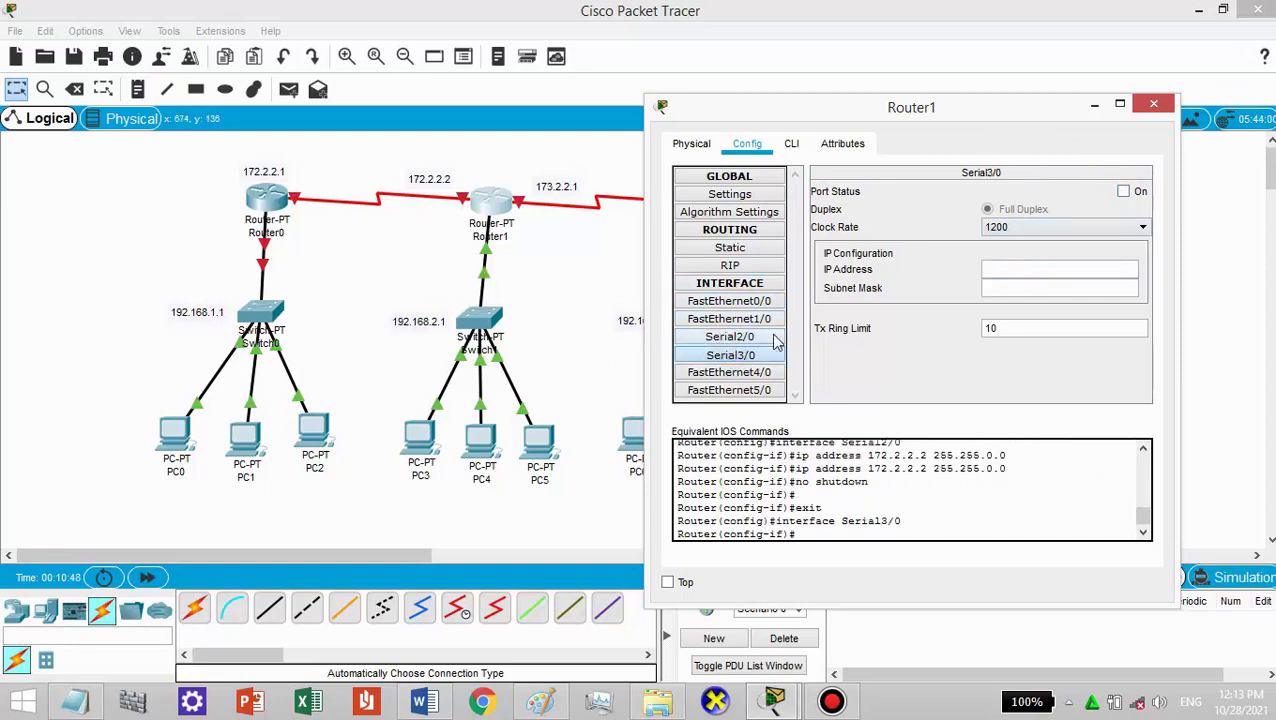
left_click(998, 269)
type("173.2.2.1")
key("Tab")
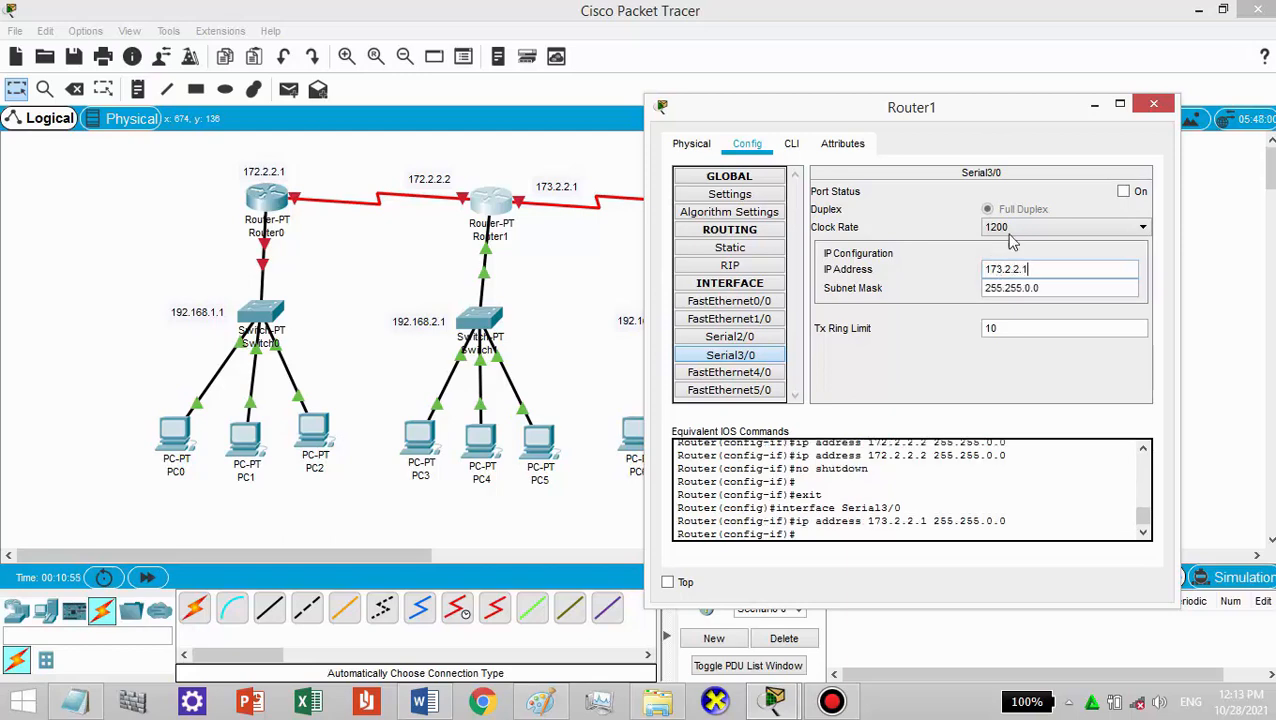
left_click(1124, 192)
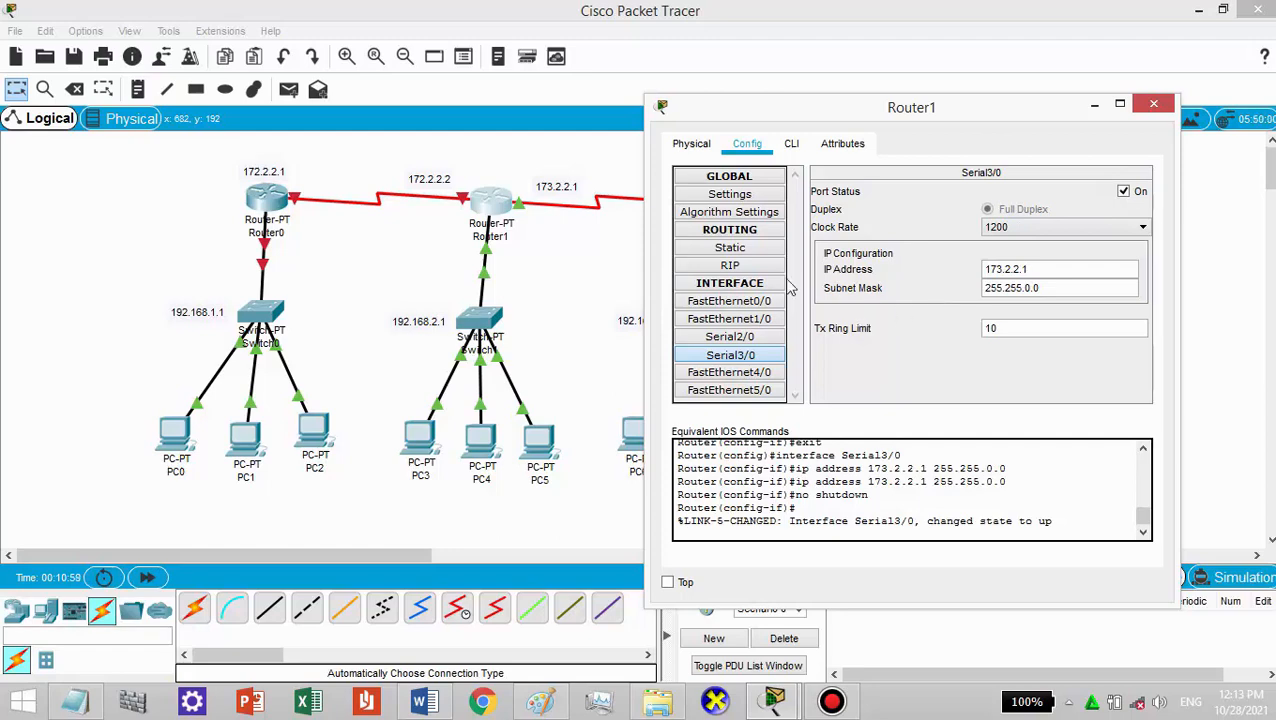
- Open Router1's static routes and enter 192.168.1.0 as the destination network
left_click(758, 256)
left_click(911, 210)
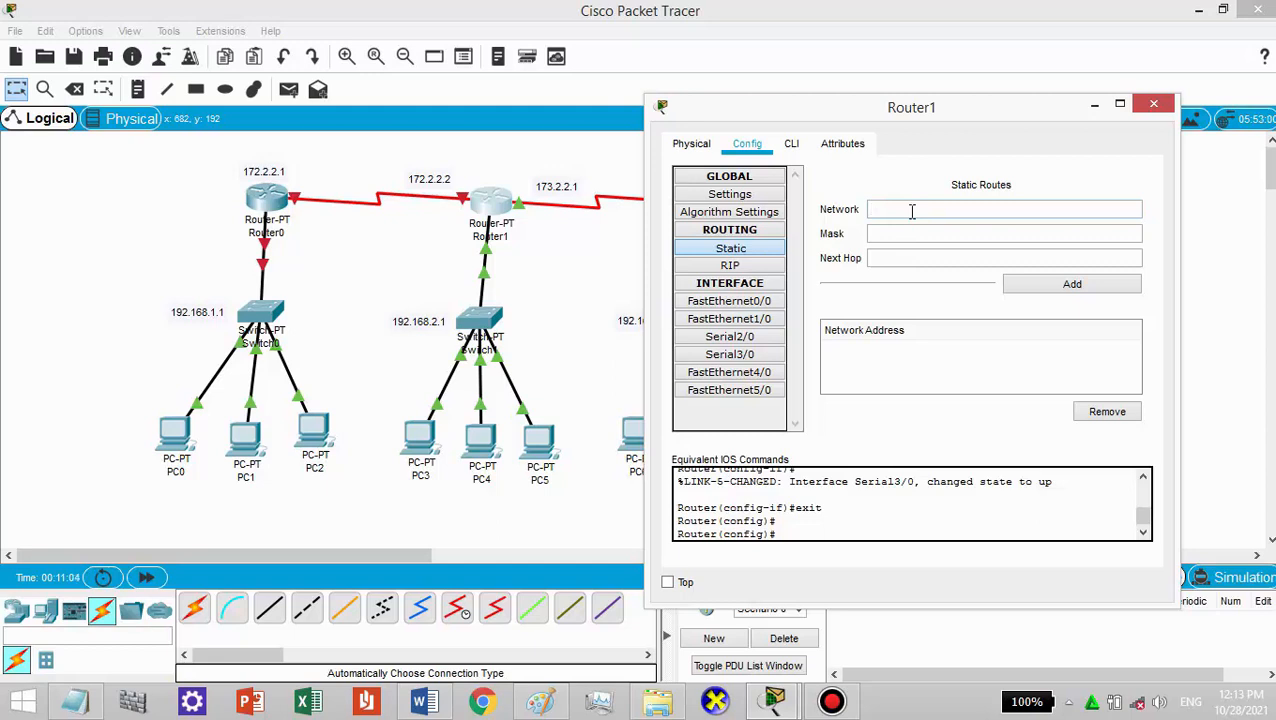
type("192.168.3.1")
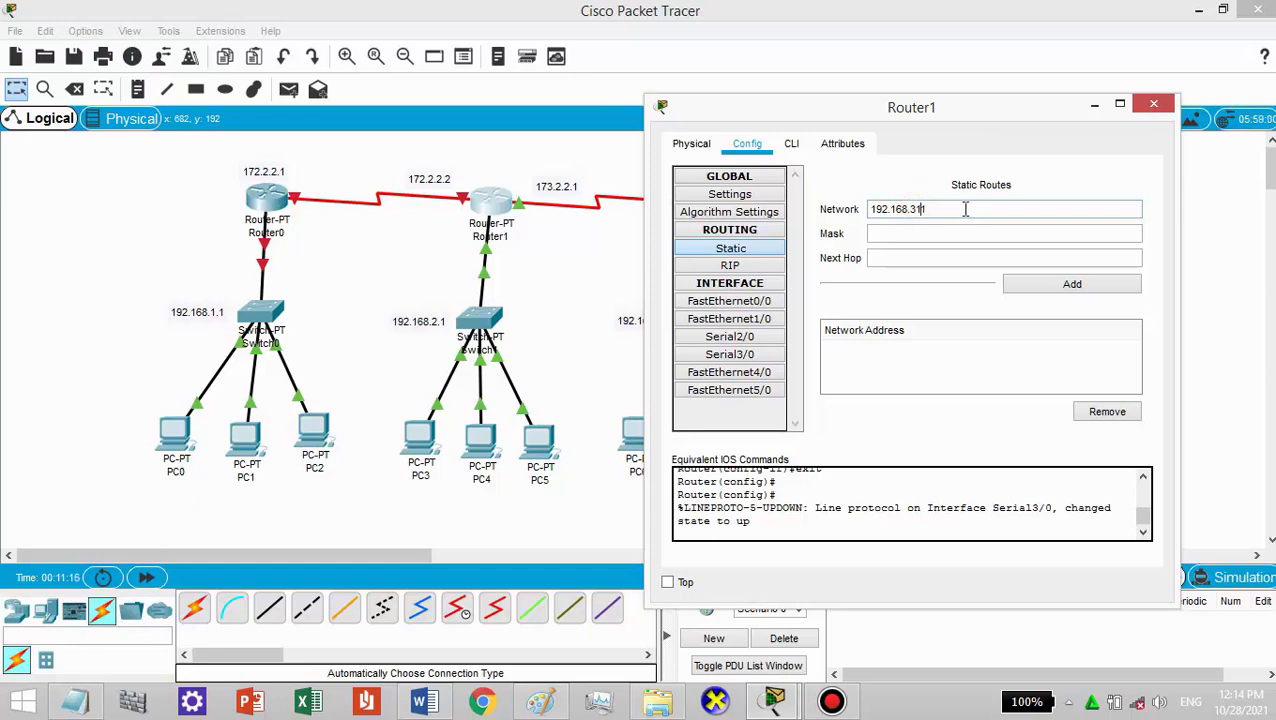
key("BackSpace")
key("BackSpace")
key("BackSpace")
type("192.1")
key("BackSpace")
type("0")
- Set the route's mask to 255.255.255.0 and next hop to 172.2.2.1, and add it to Router1's static routes
left_click(929, 236)
type("255.255.255")
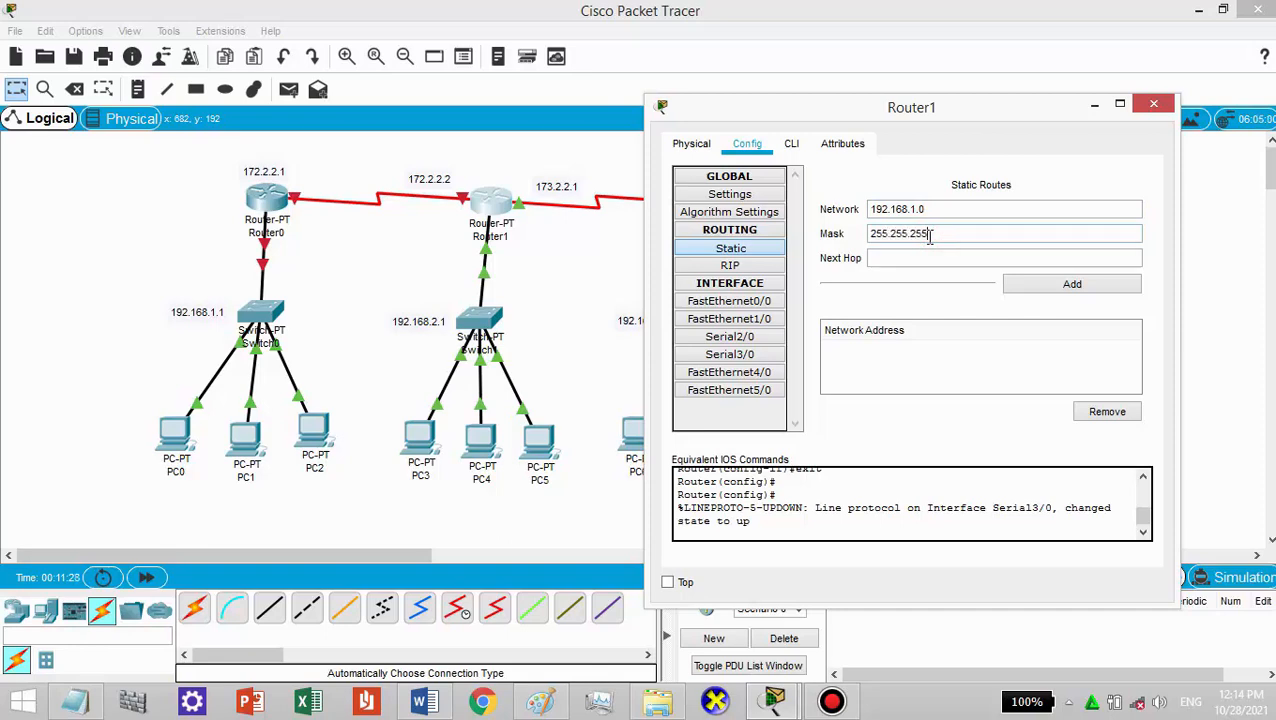
type(".0")
left_click(924, 261)
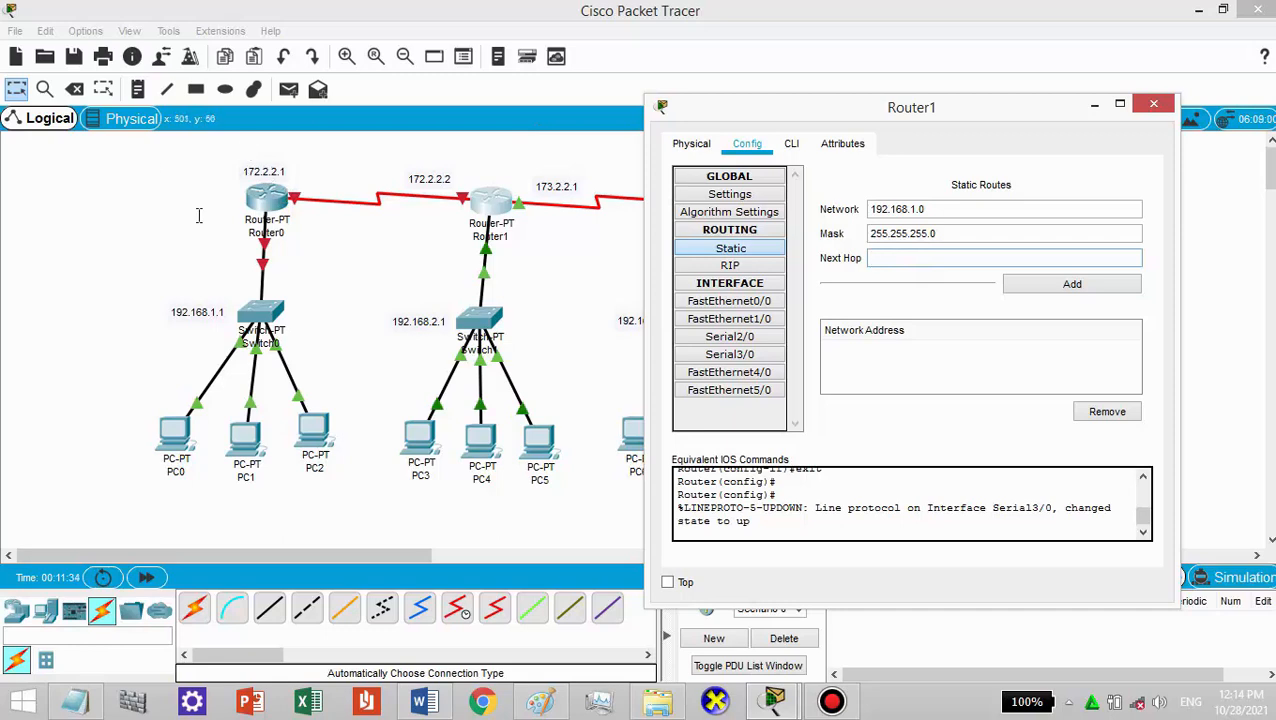
left_click_drag(786, 110, 750, 218)
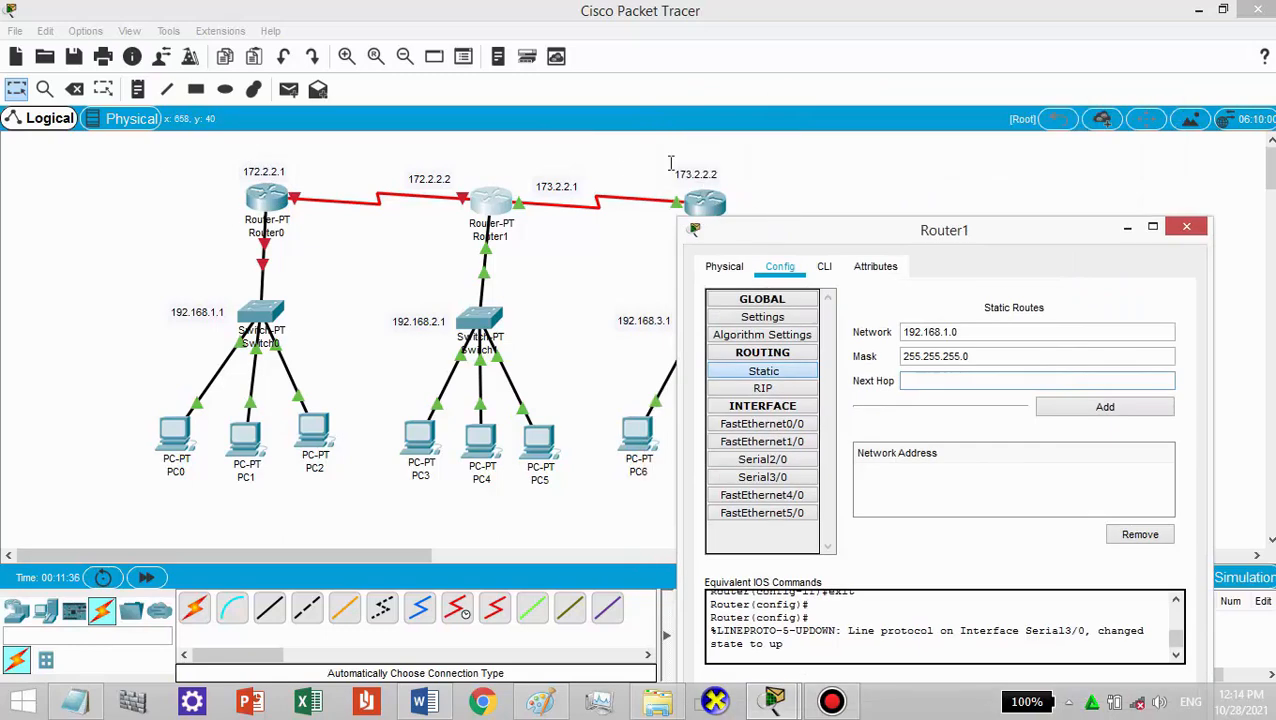
left_click_drag(854, 242, 878, 180)
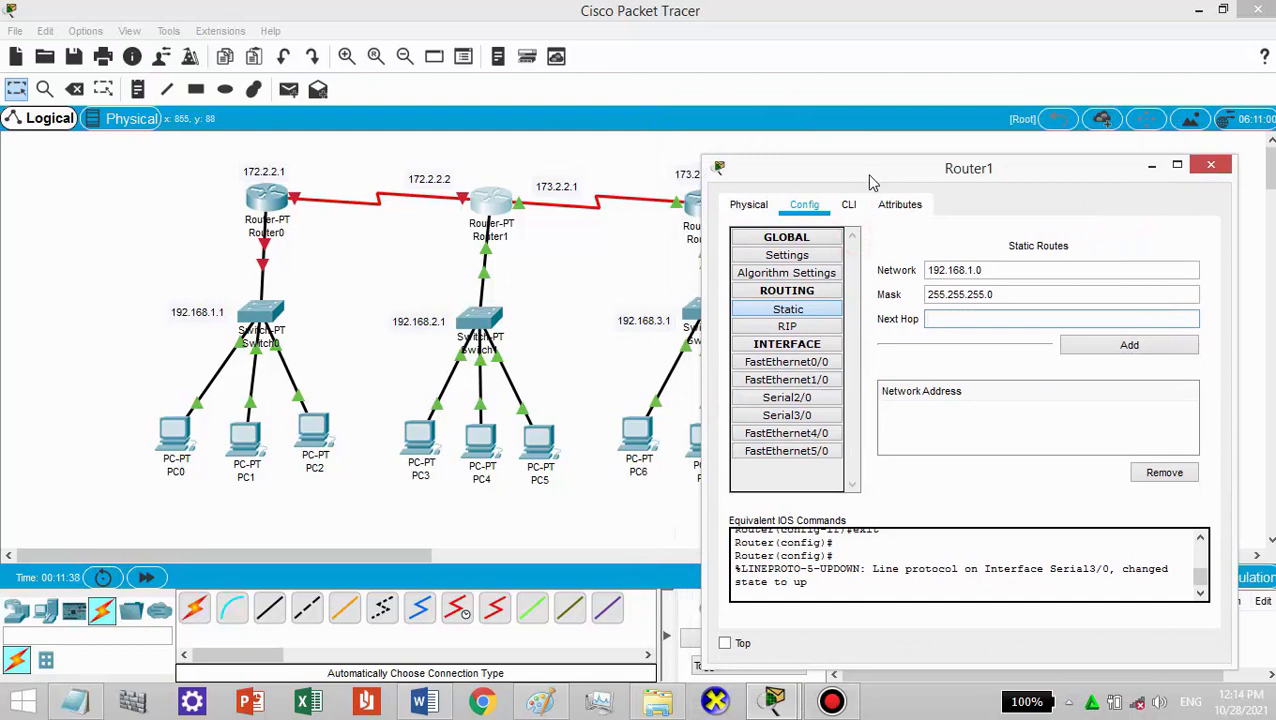
type("72.2.2.1")
left_click(1088, 344)
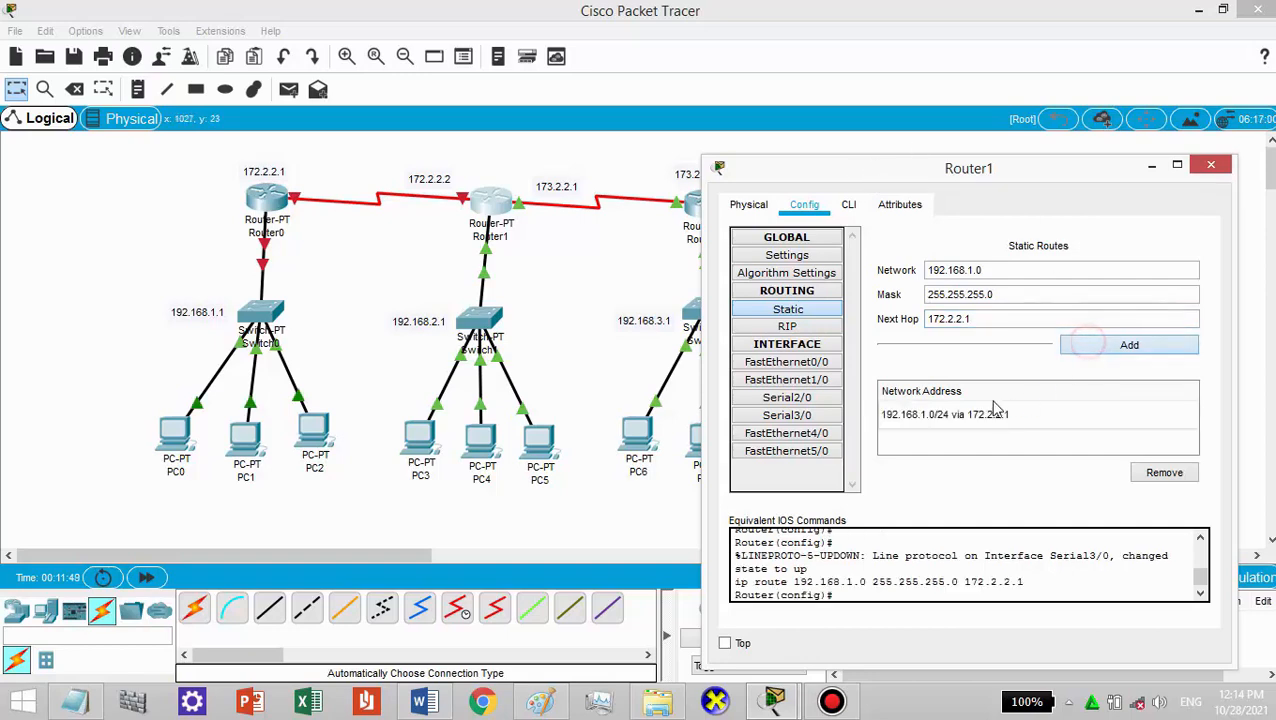
- Change the destination network to 192.168.3.0 for a second static route on Router1
left_click(973, 269)
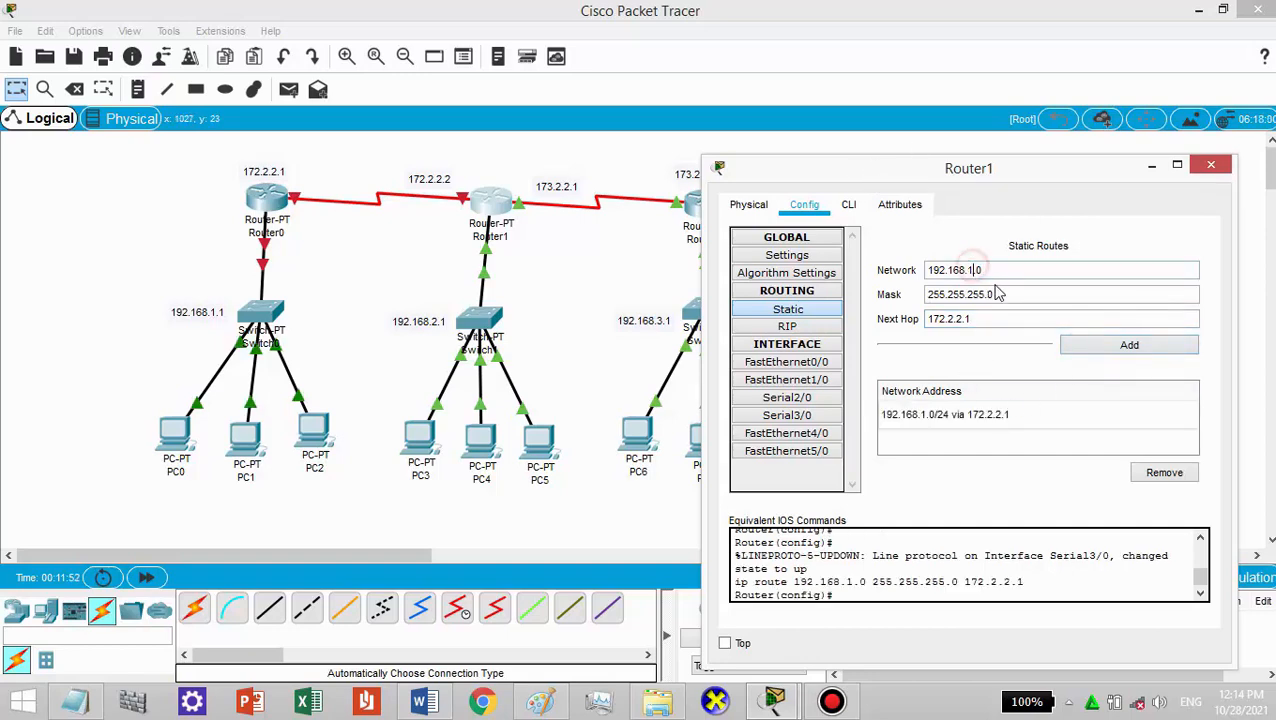
key("BackSpace")
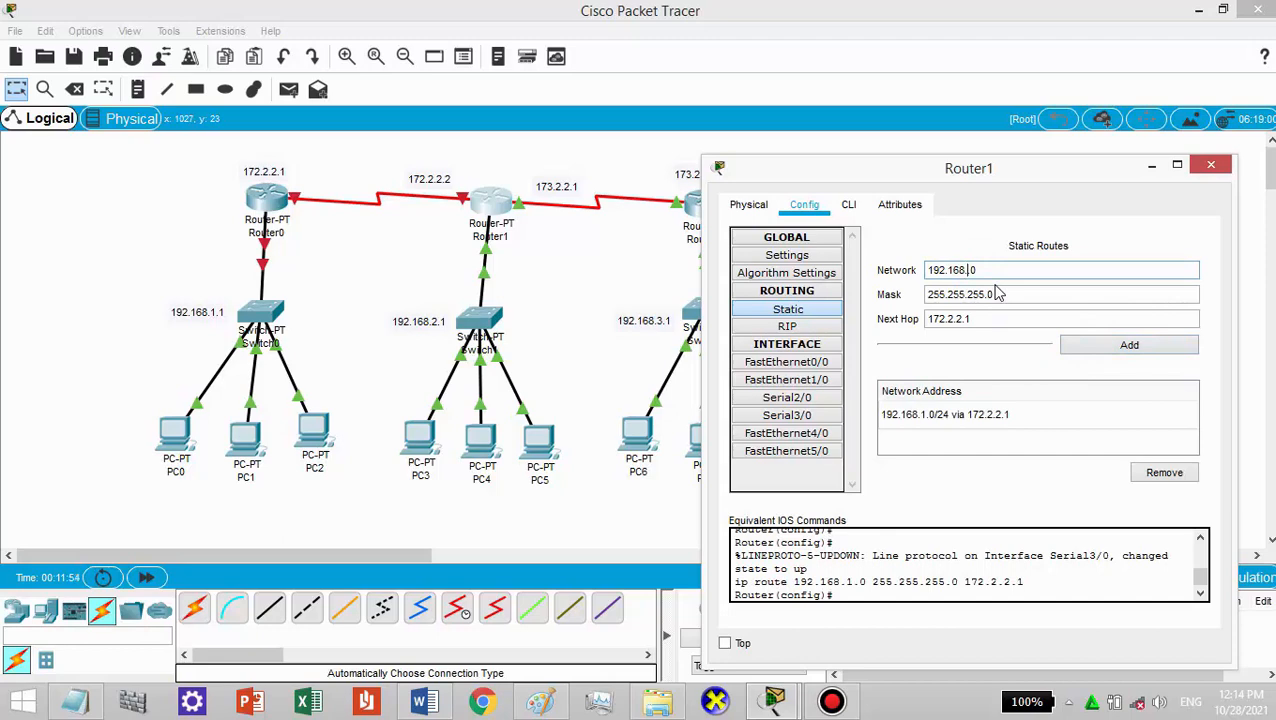
type("3.")
- Set the second route's next hop to 173.2.2.2, add it to Router1's static routes, and close the router's window
left_click(938, 320)
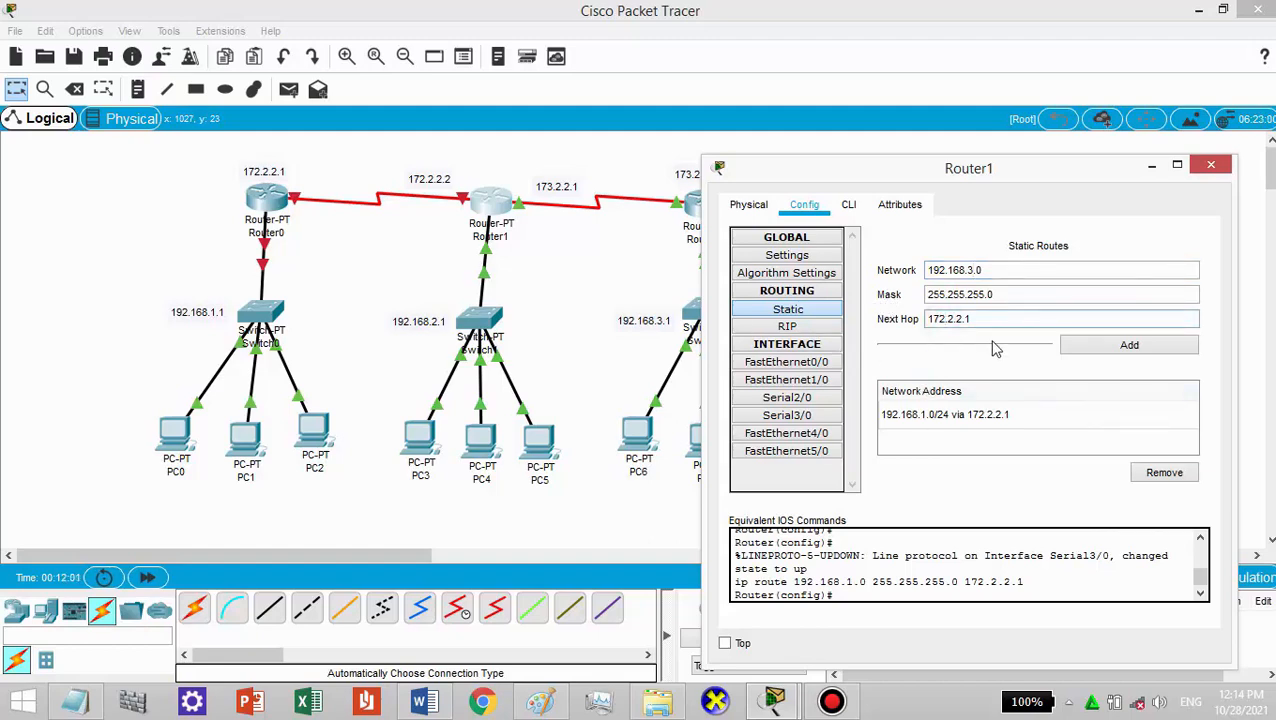
key("BackSpace")
type("3")
left_click(990, 320)
key("BackSpace")
type("2")
left_click_drag(978, 174, 990, 229)
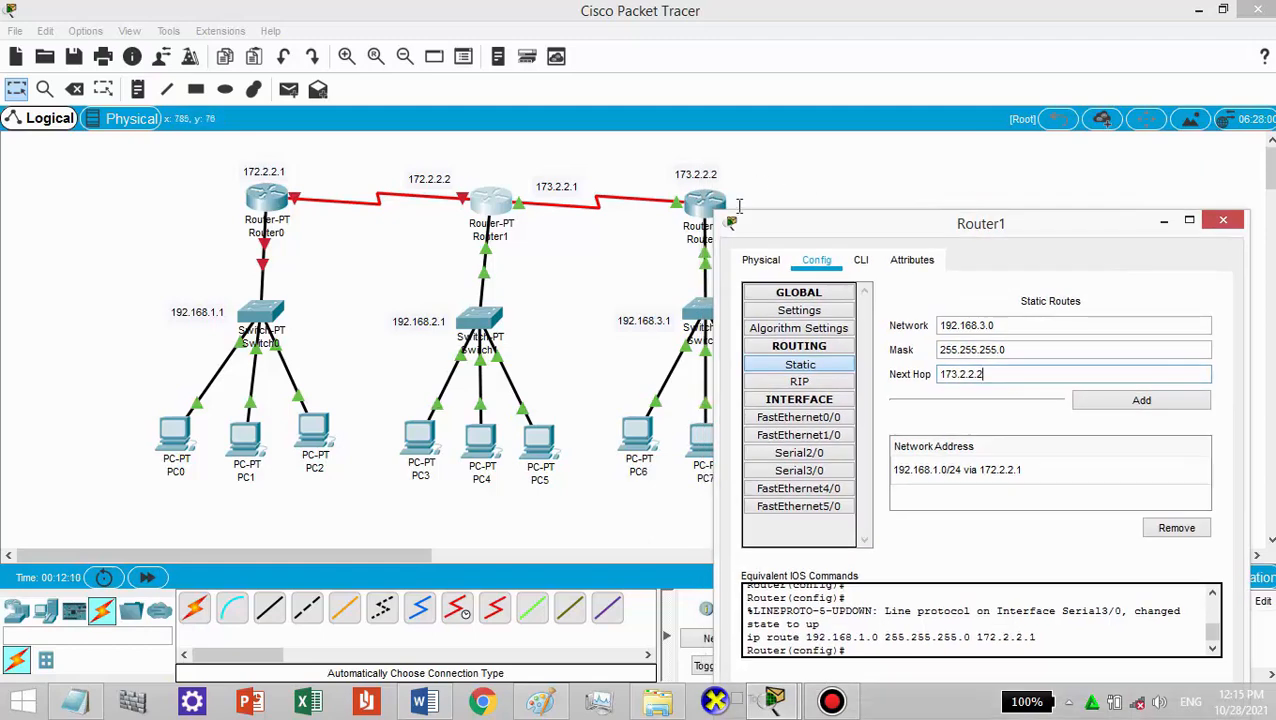
left_click(1120, 405)
left_click_drag(993, 227, 987, 161)
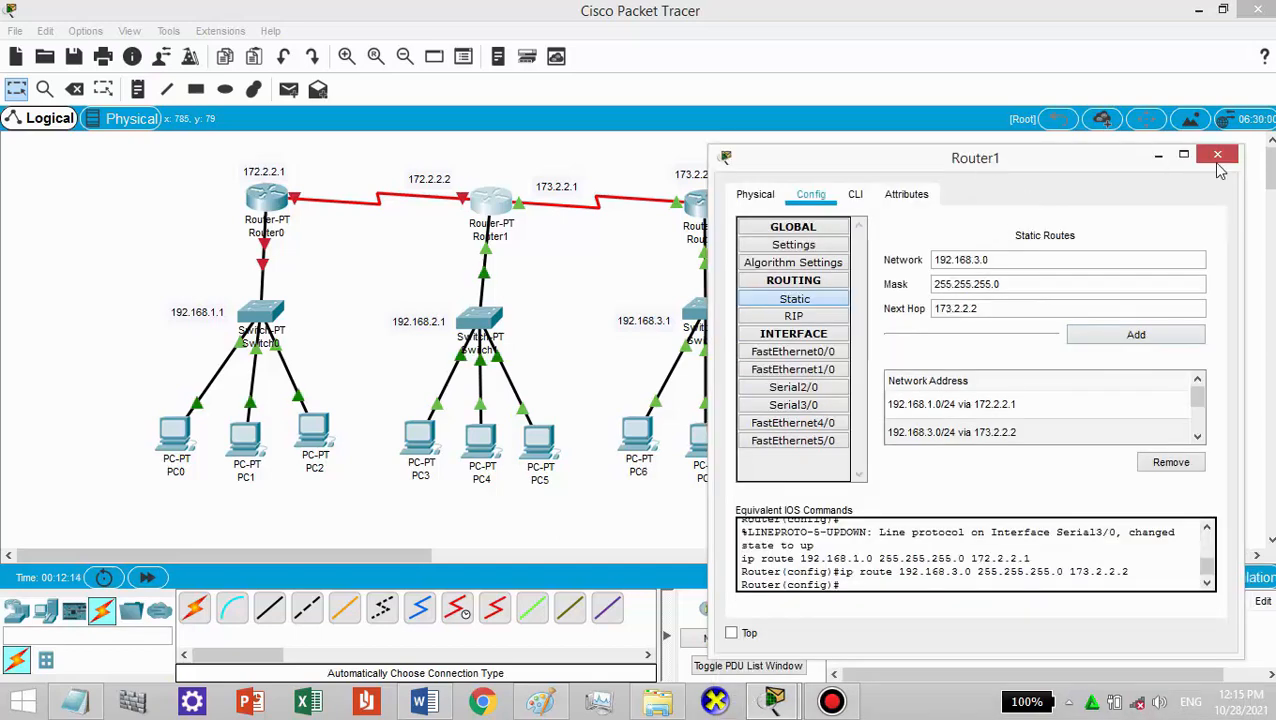
left_click_drag(1082, 150, 1059, 107)
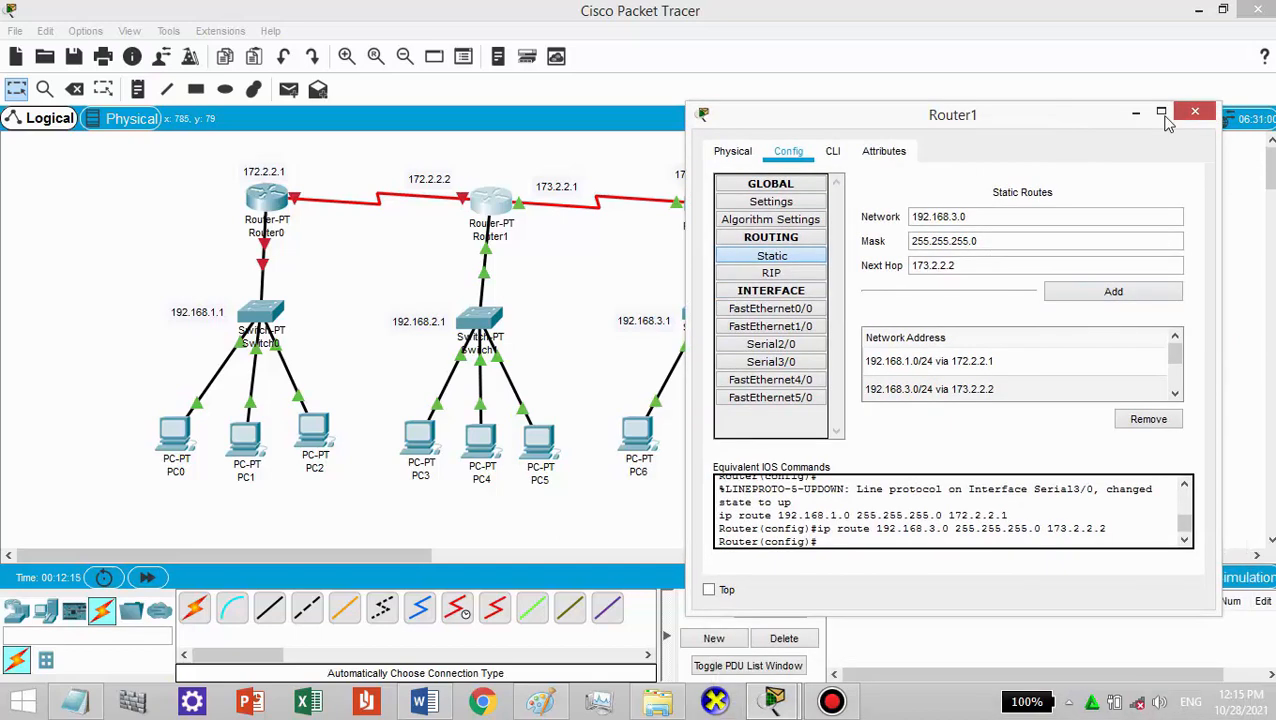
left_click(1194, 112)
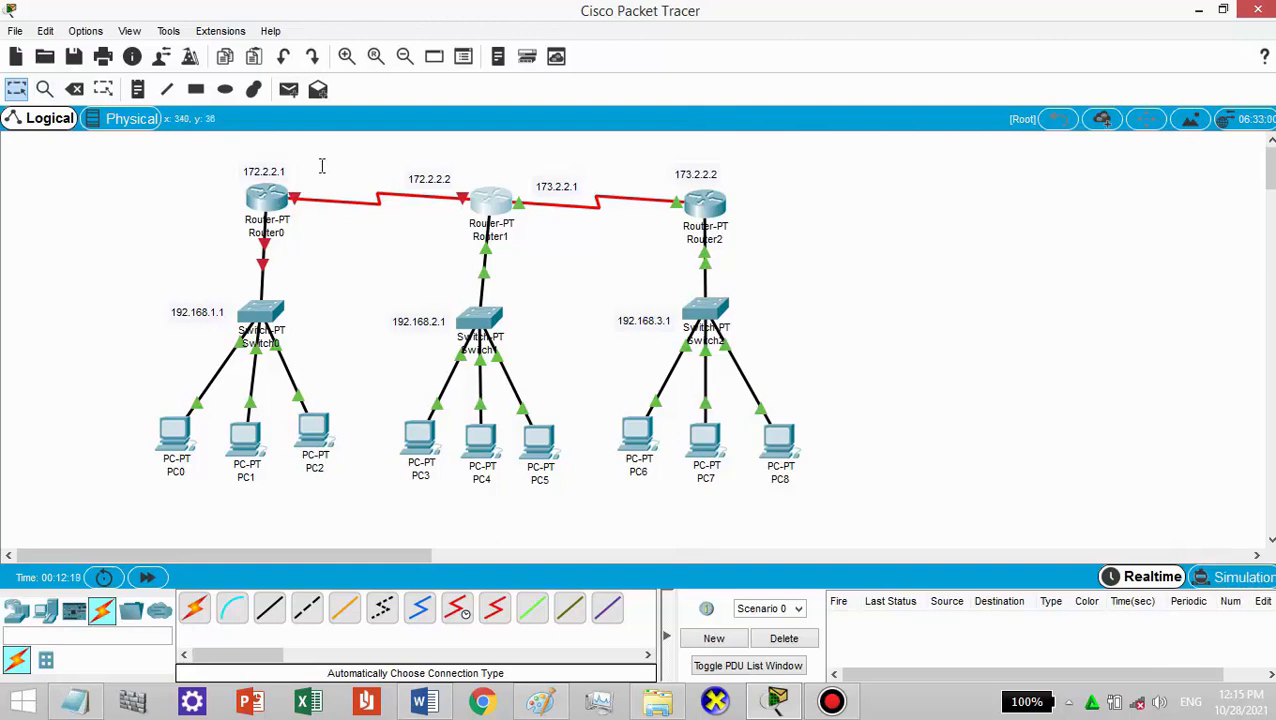
- Configure Router0's FastEthernet0/0 interface with IP address 192.168.1.1 and subnet mask 255.255.255.0, and turn the port on
left_click(274, 196)
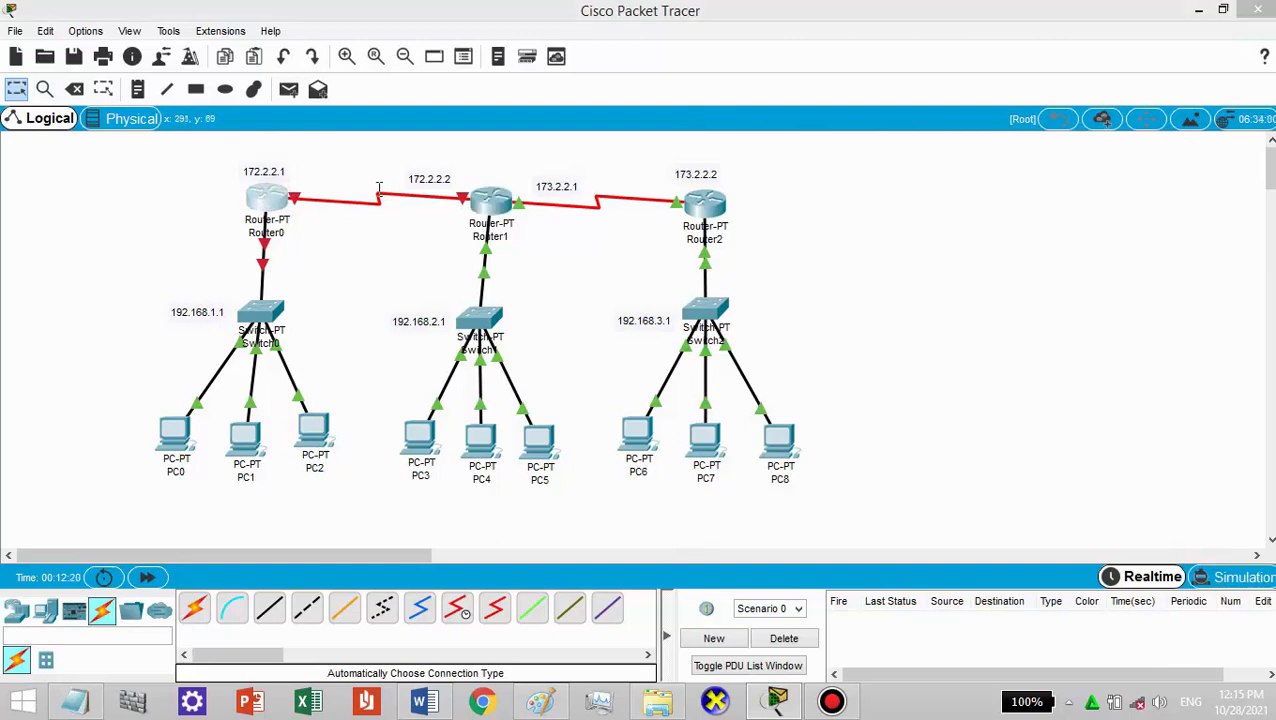
left_click(478, 122)
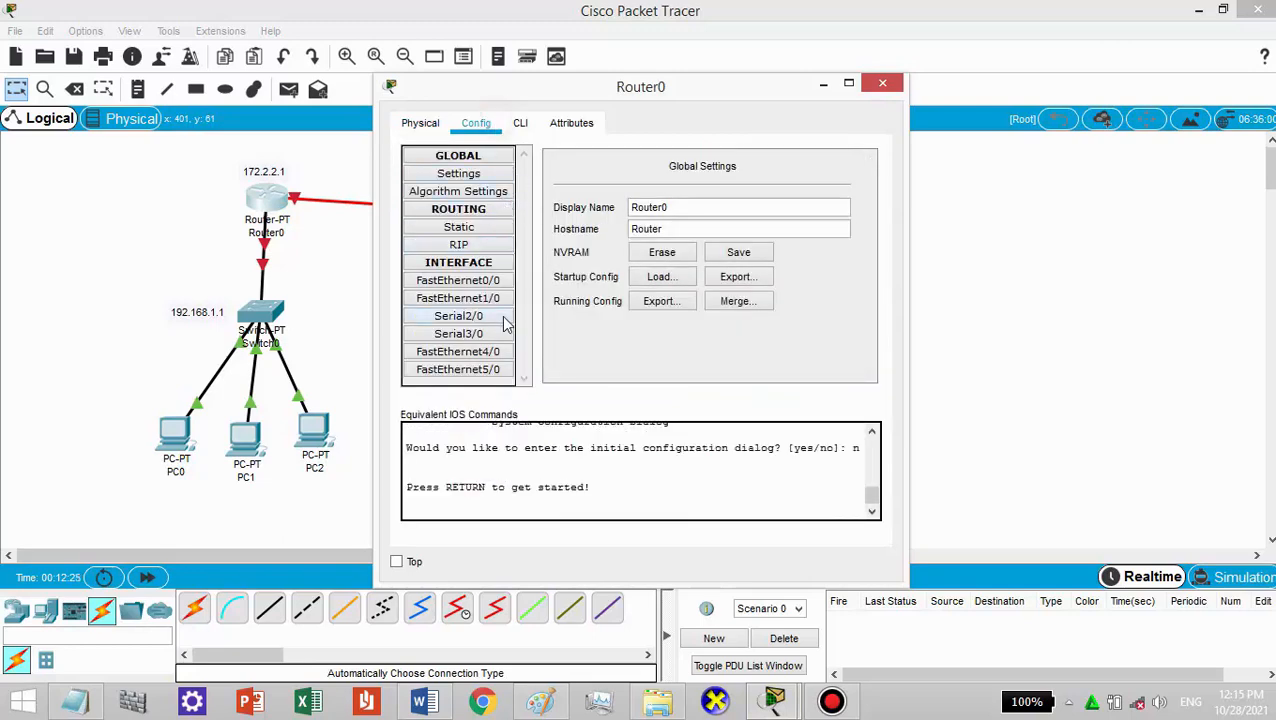
left_click(490, 282)
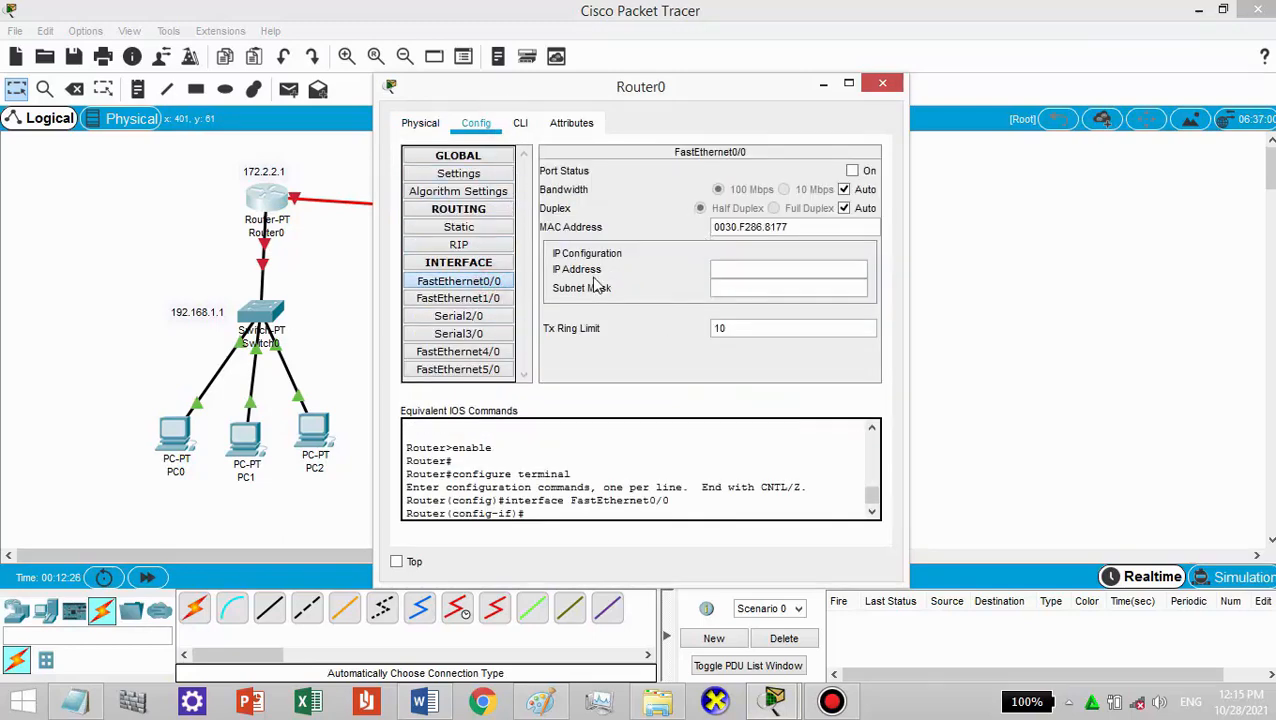
left_click(757, 268)
type("192.168.1.1")
left_click(757, 268)
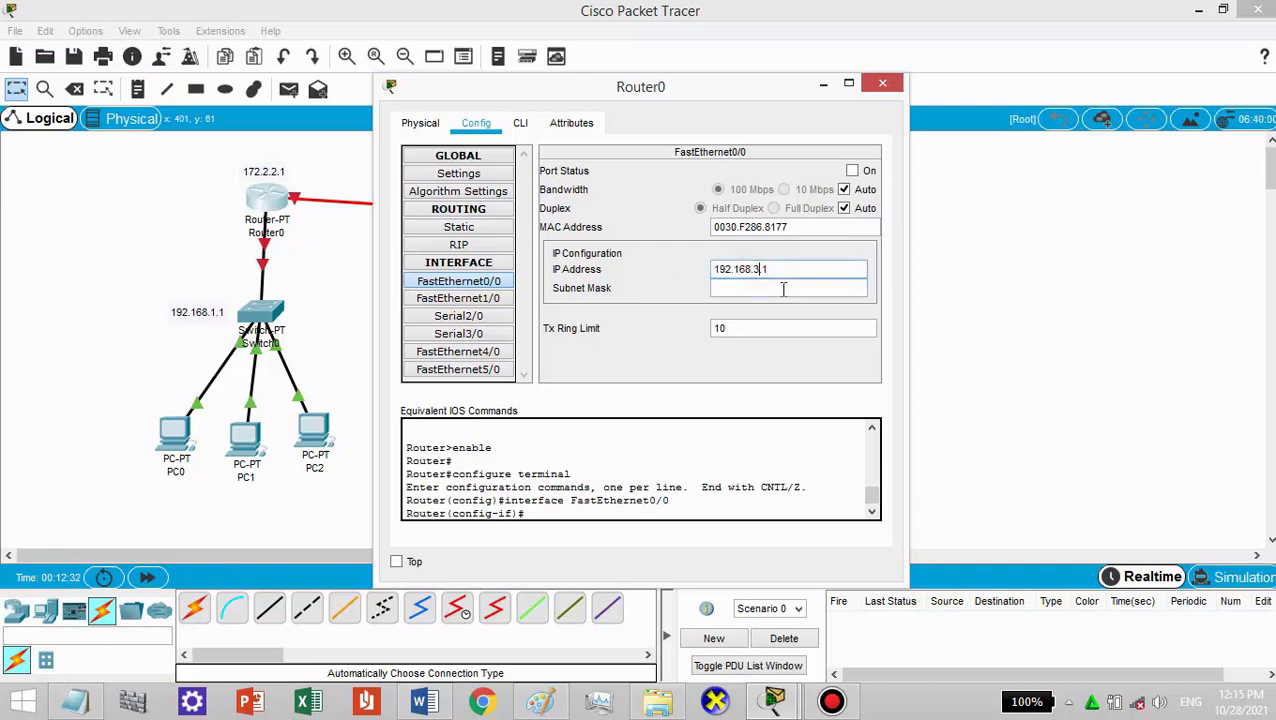
key("BackSpace")
type("1")
left_click(784, 289)
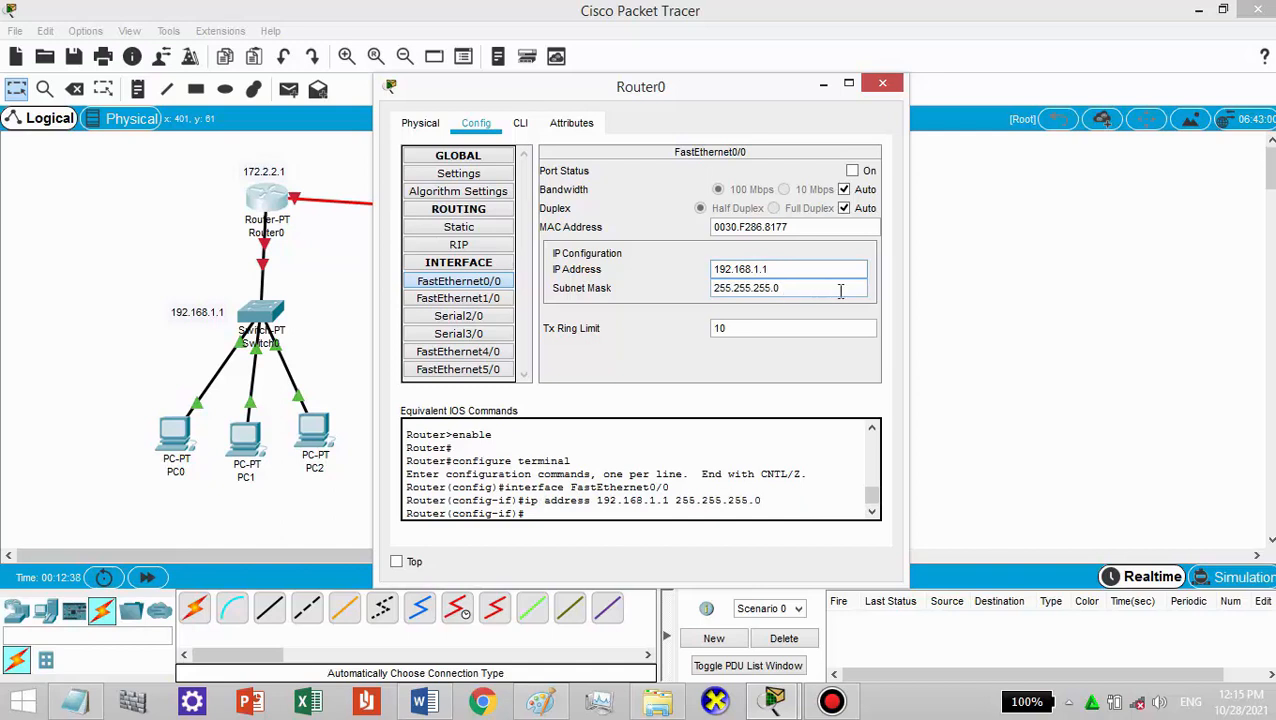
left_click(866, 170)
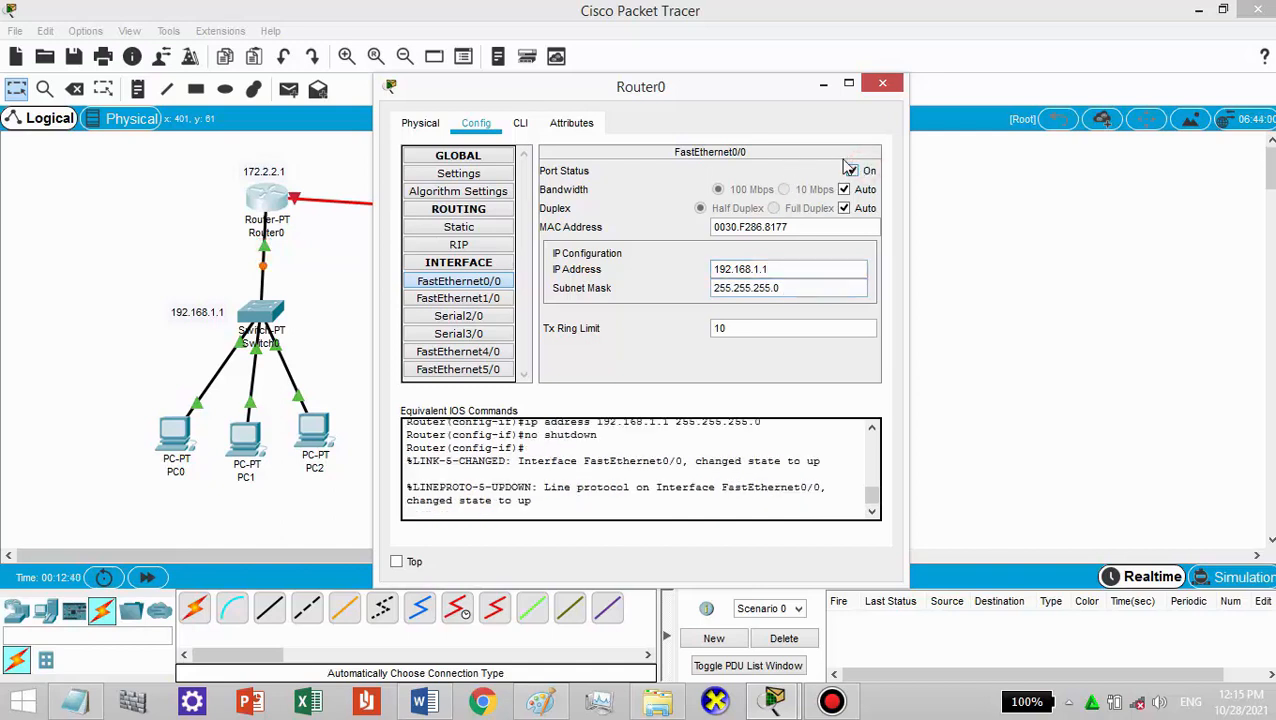
- Configure Router0's Serial2/0 interface with IP address 172.2.2.1 and subnet mask 255.255.0.0, and turn the port on
left_click(459, 317)
left_click(714, 248)
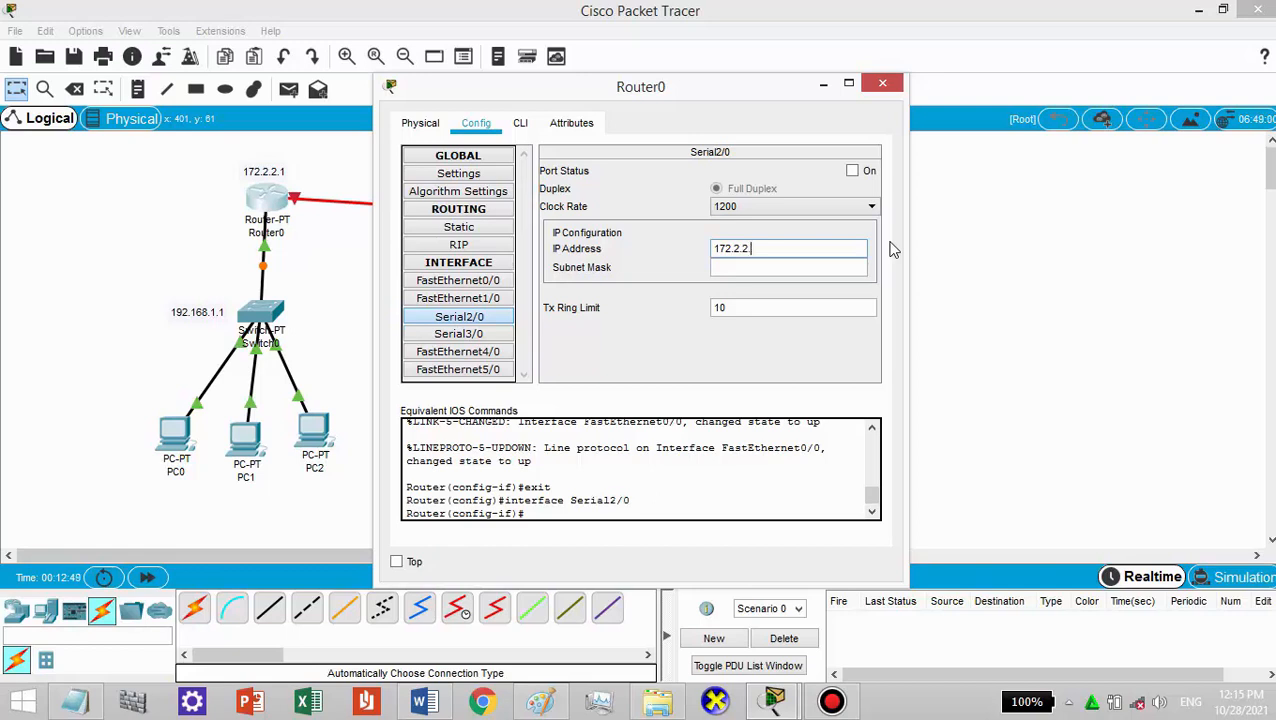
key("Tab")
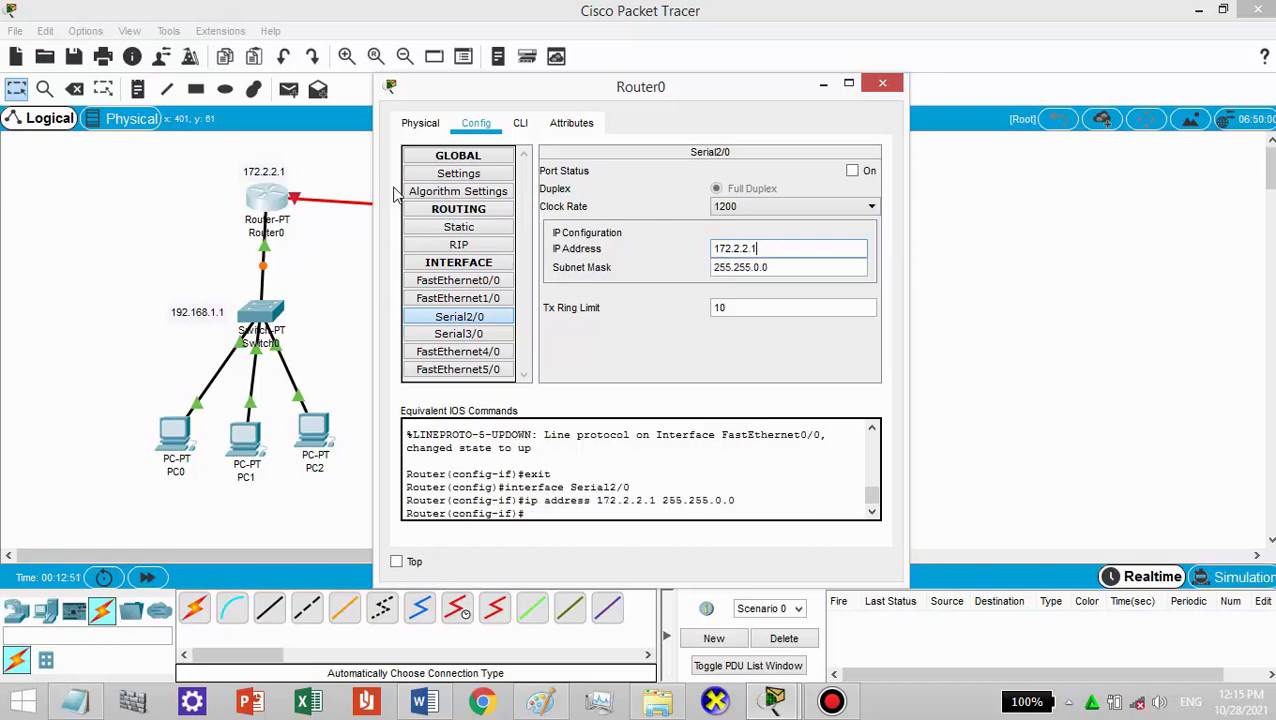
left_click(852, 170)
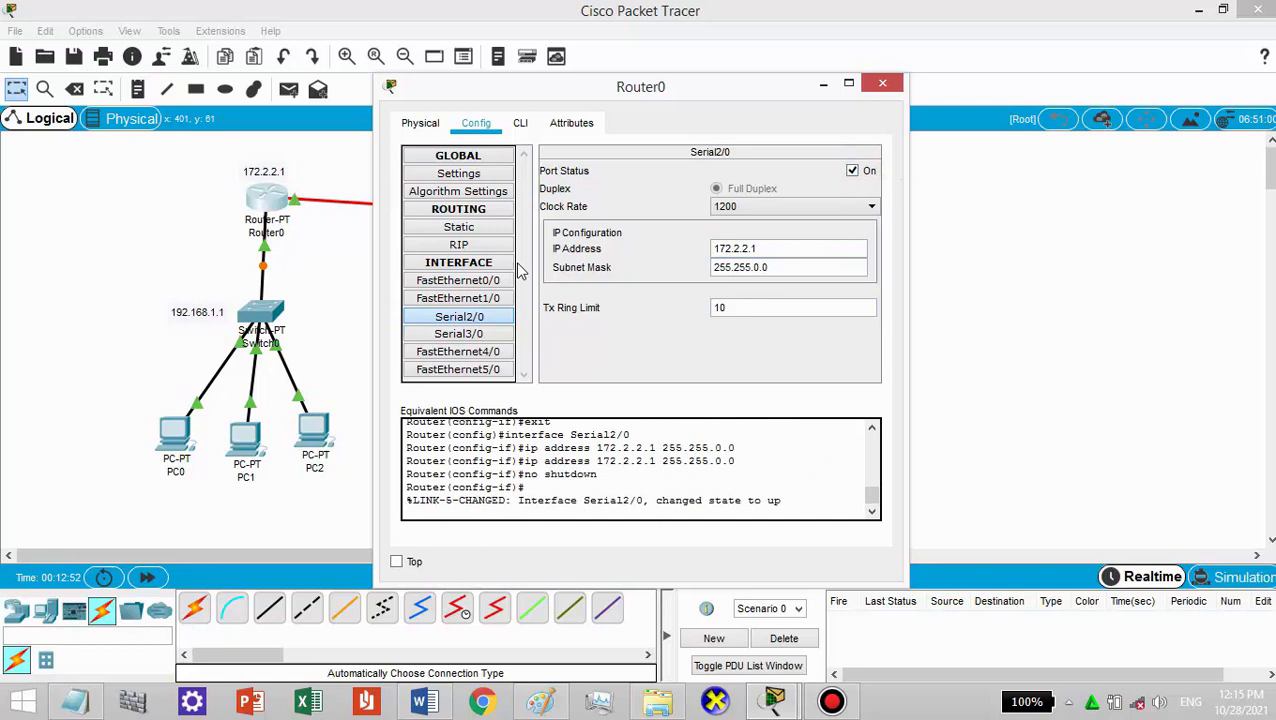
- Enter 192.168.2.0 as the destination network of a static route on Router0
left_click(476, 228)
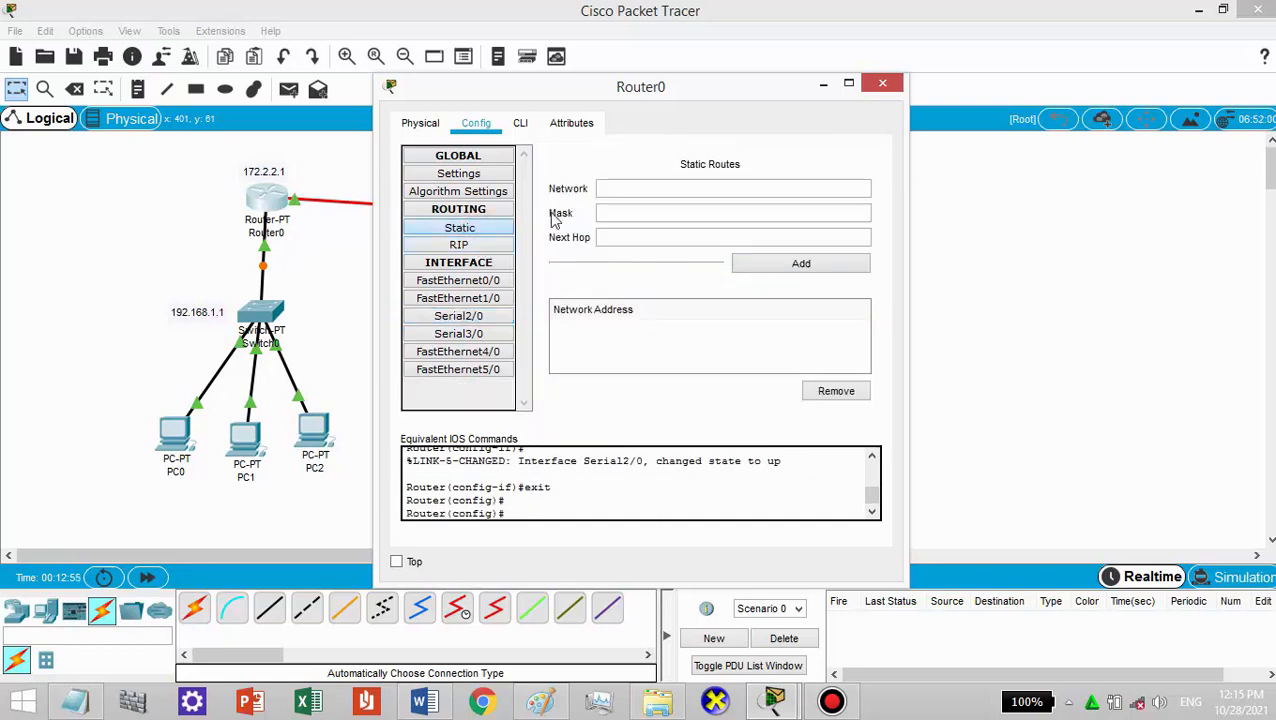
left_click(636, 187)
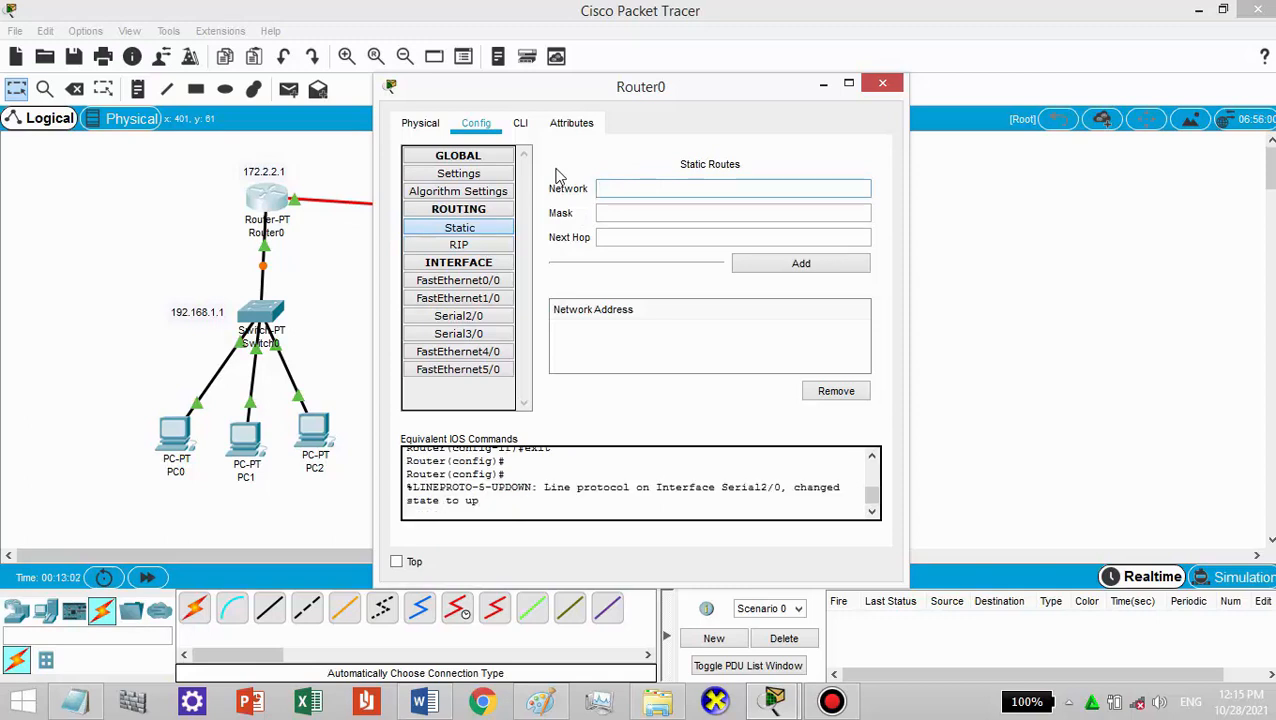
type("192.168.1.1")
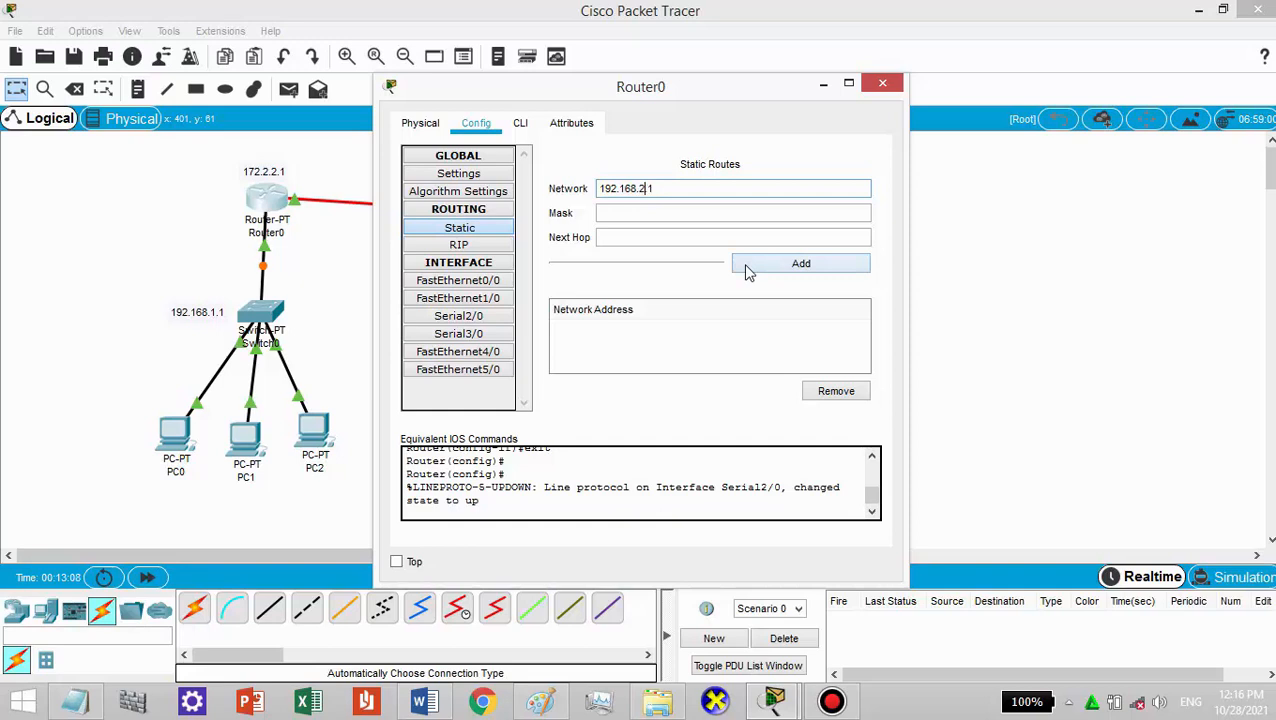
key("Right")
key("Right")
key("BackSpace")
type("0")
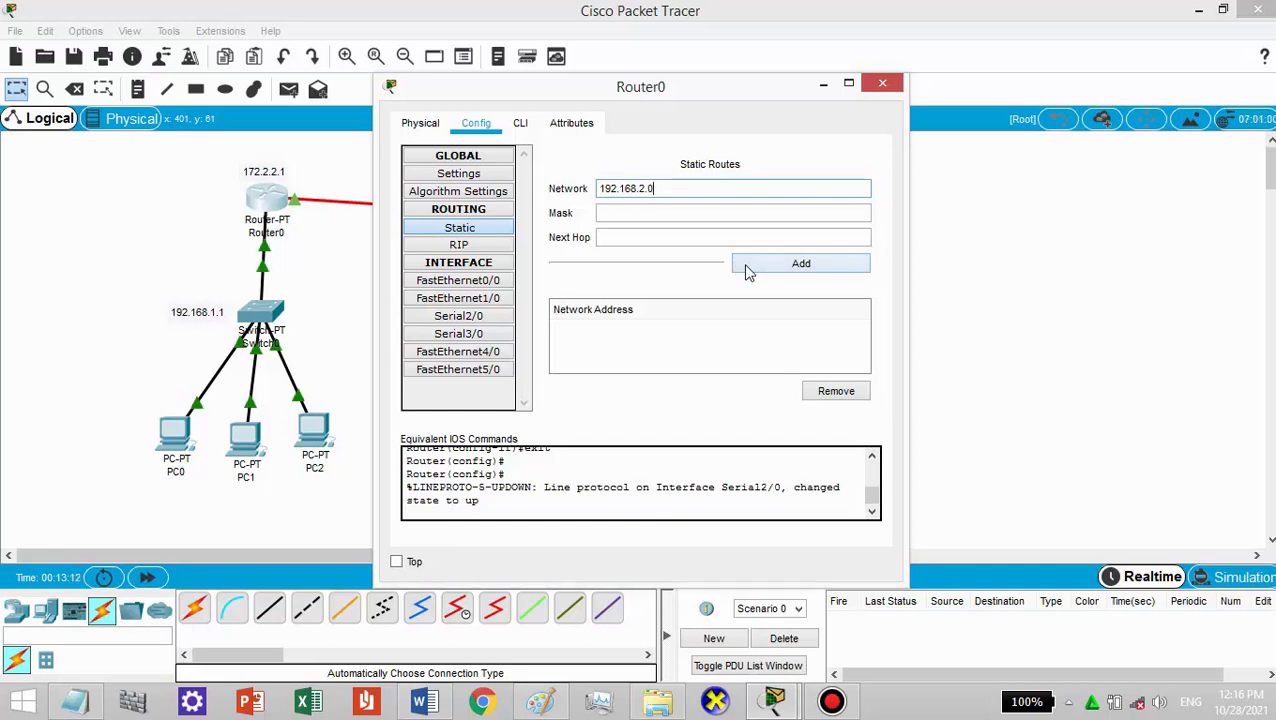
- Set the route's mask to 255.255.255.0 and next hop to 172.2.2.2, and add it to Router0's static routes
left_click(674, 213)
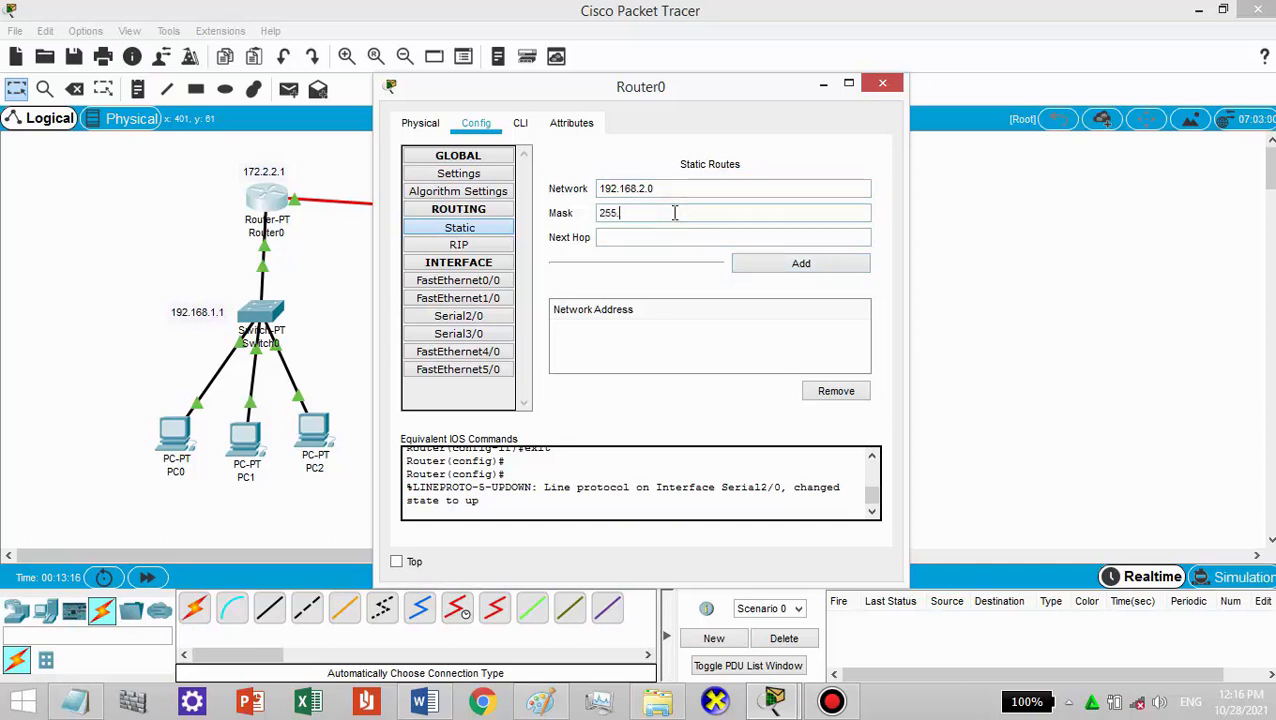
type("255.255.255.0")
left_click(654, 239)
left_click_drag(632, 91, 787, 115)
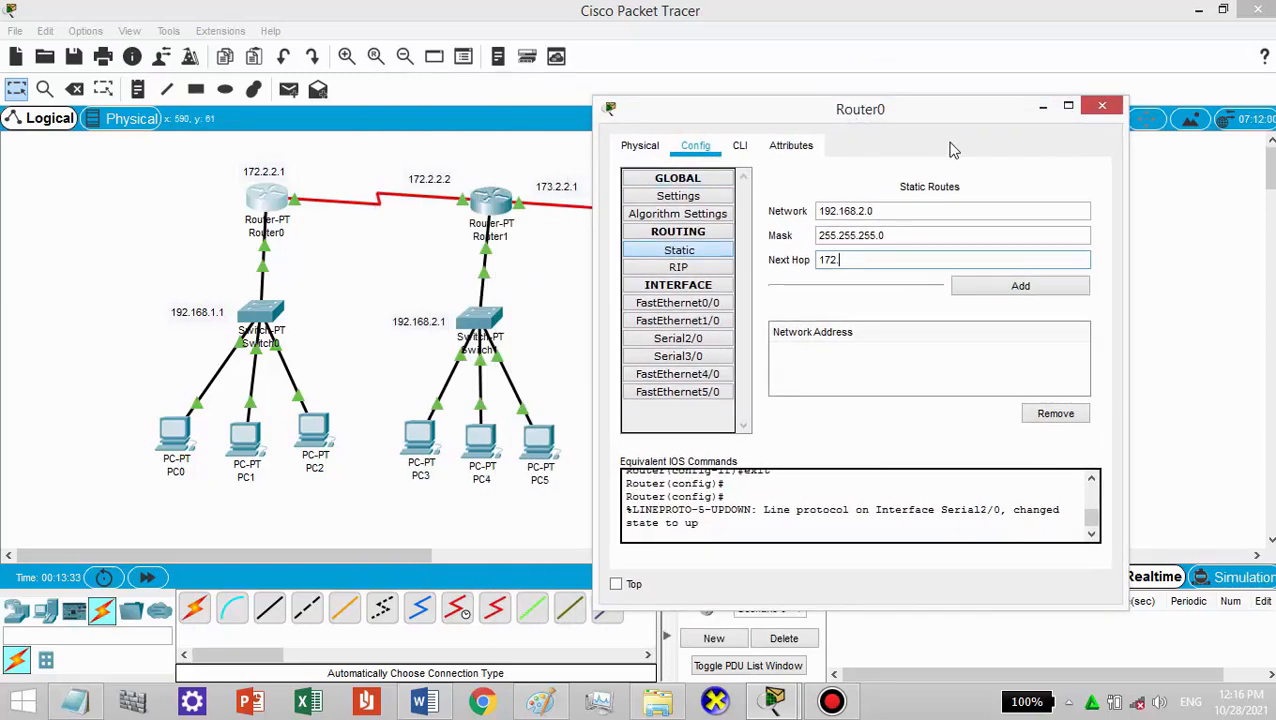
type("2.2.2")
left_click(1030, 286)
- Add a second static route on Router0 to network 192.168.3.0 via 172.2.2.2, and dismiss the router's window
left_click(868, 211)
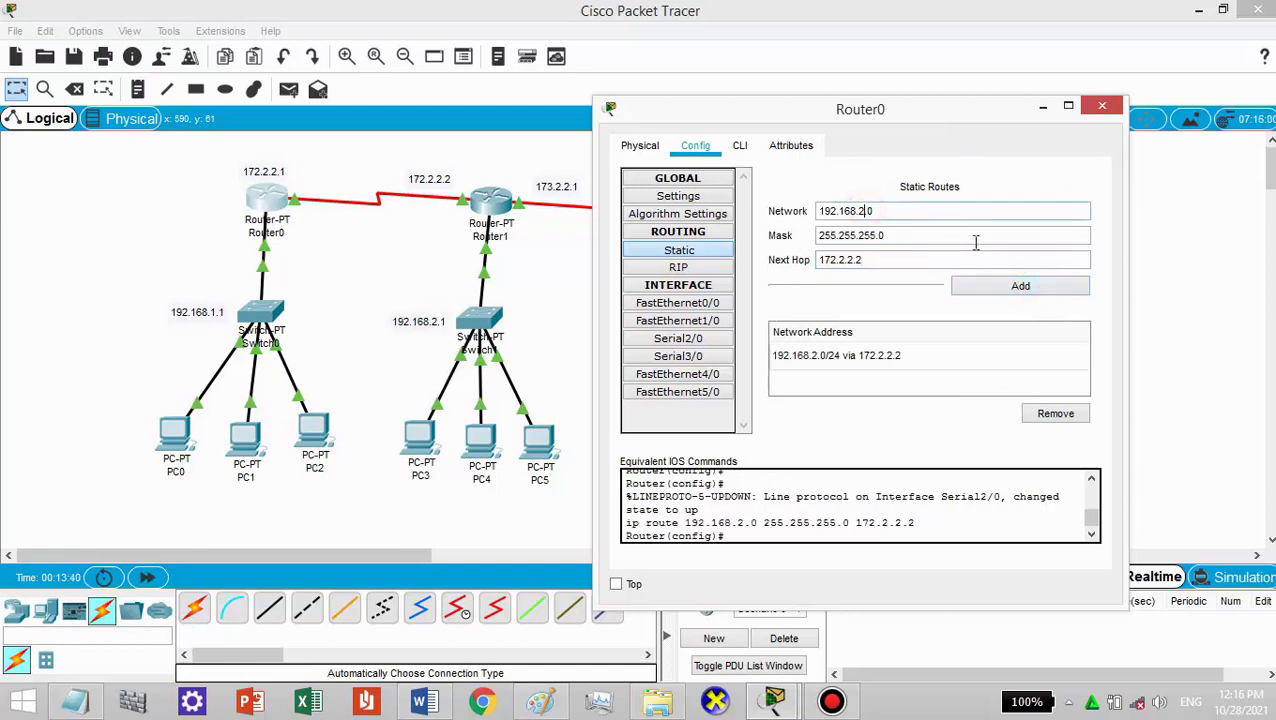
key("BackSpace")
type("3")
left_click(1010, 286)
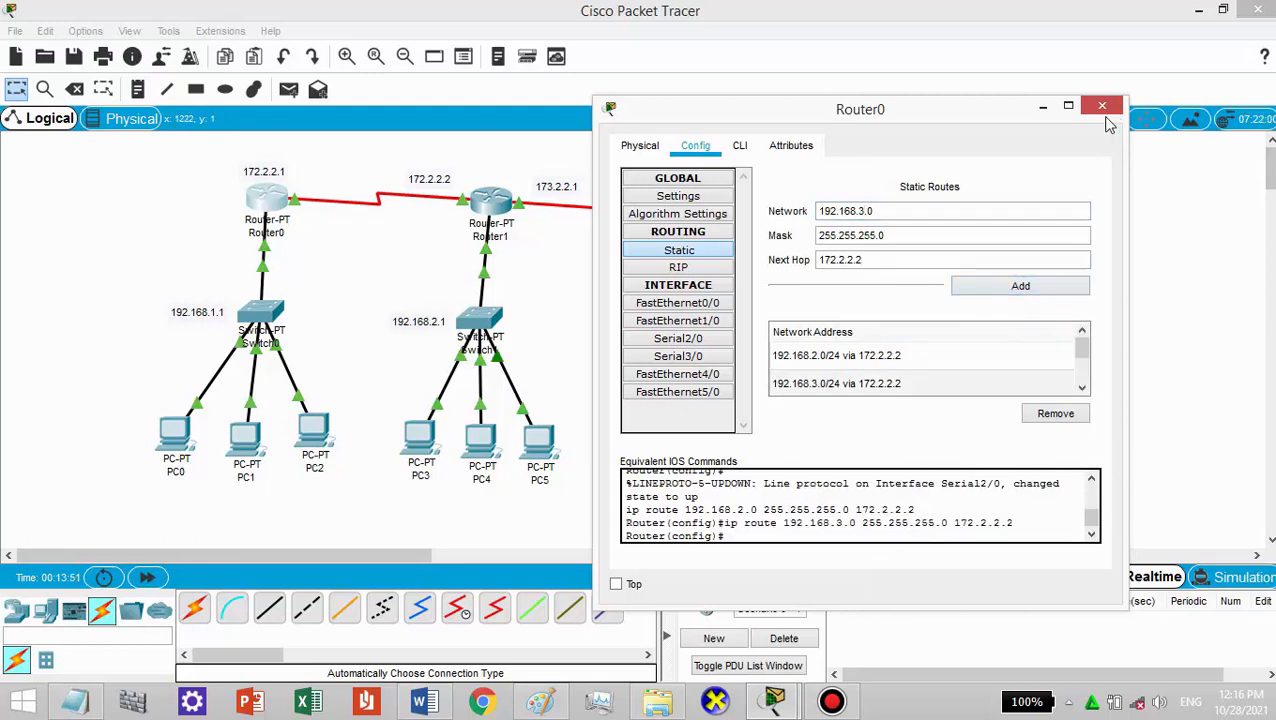
left_click(1042, 106)
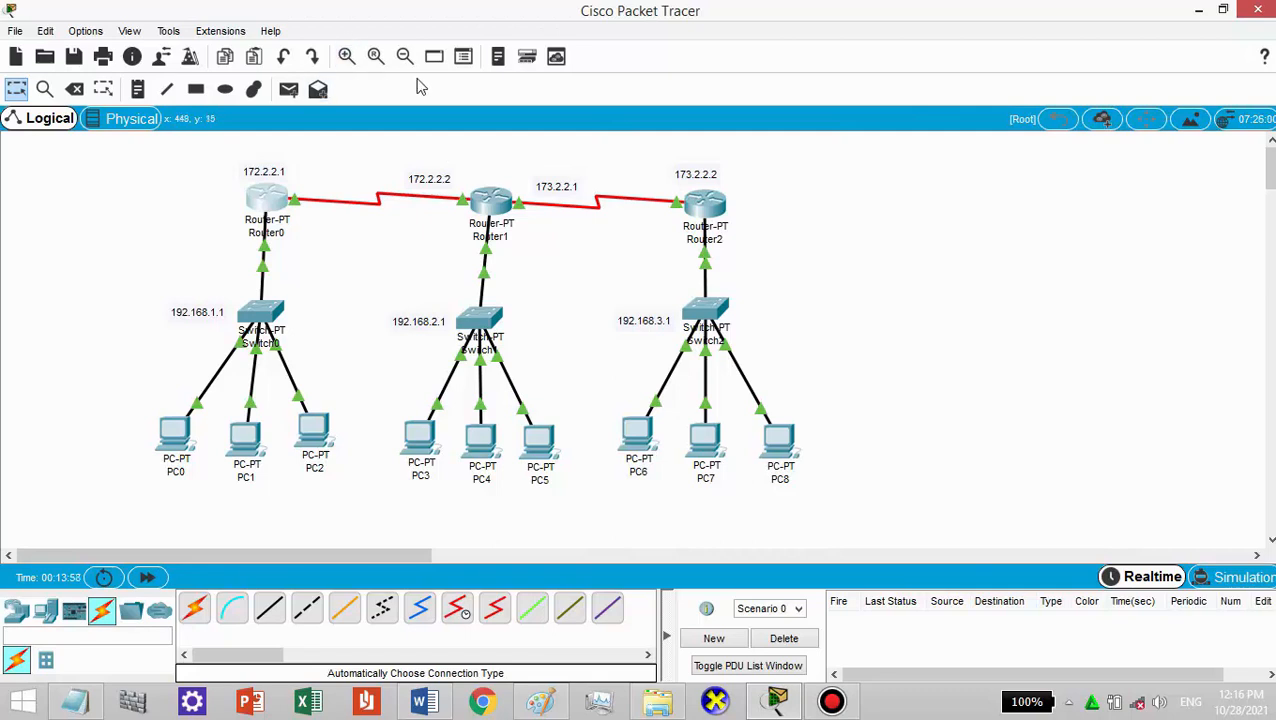
- Test the first LAN by sending simple PDUs from PC0 to Router0 and from PC0 to PC1
left_click(289, 91)
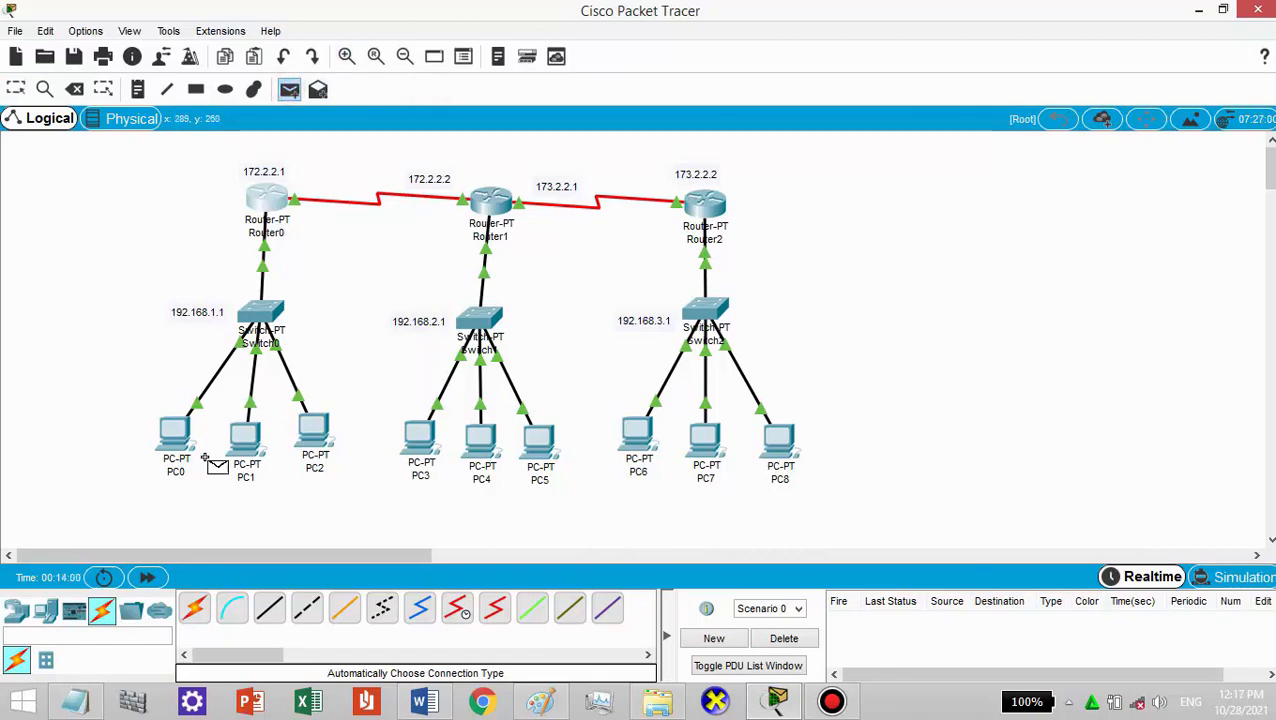
left_click(178, 440)
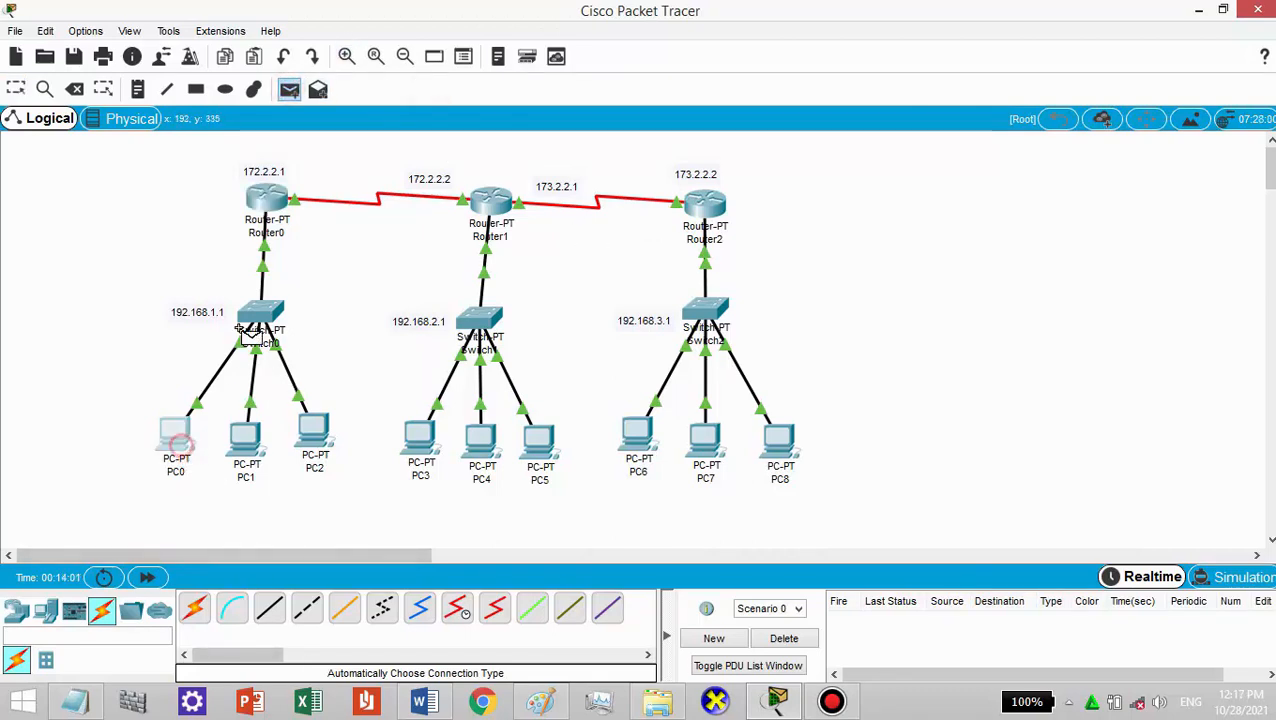
left_click(266, 200)
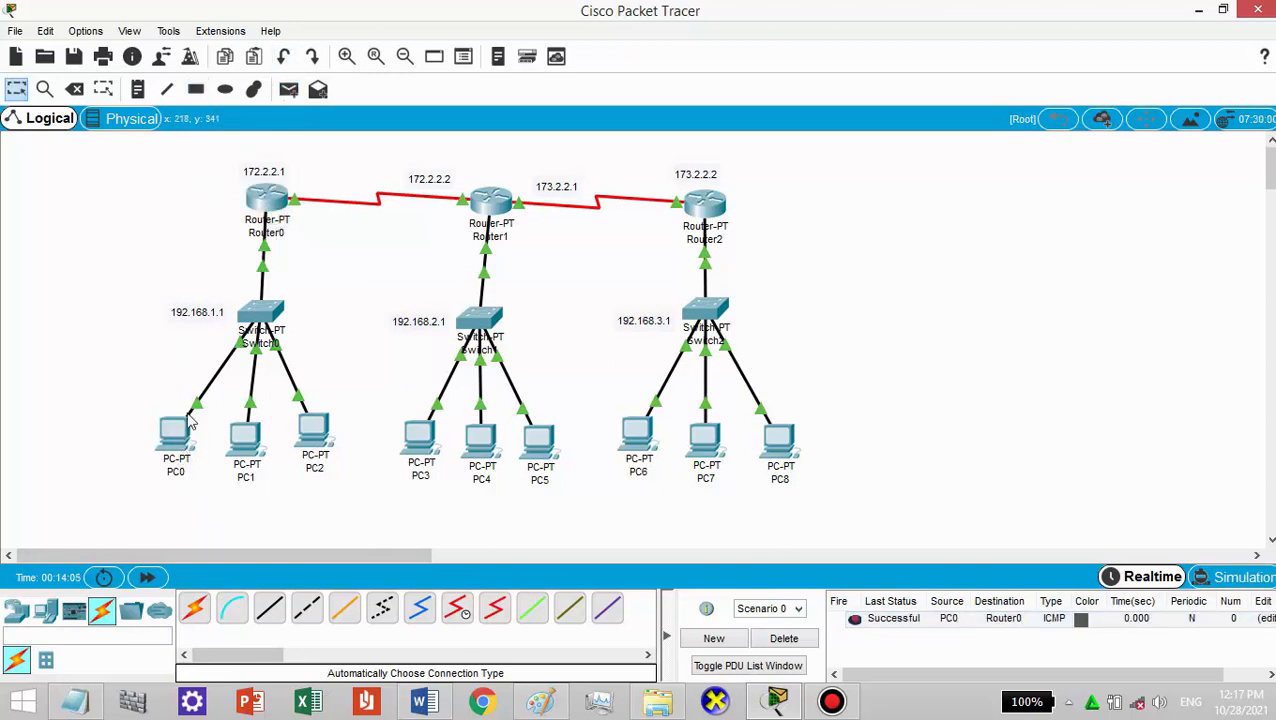
left_click(138, 90)
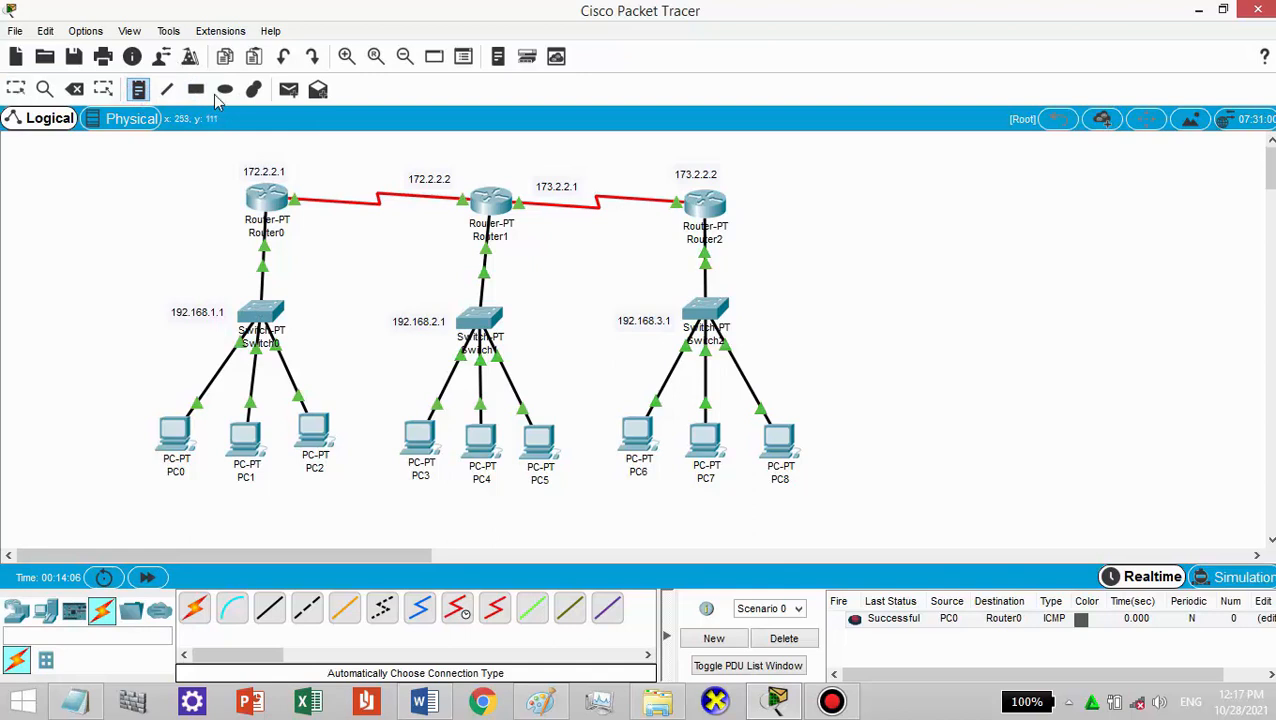
left_click(289, 89)
left_click(187, 447)
left_click(243, 440)
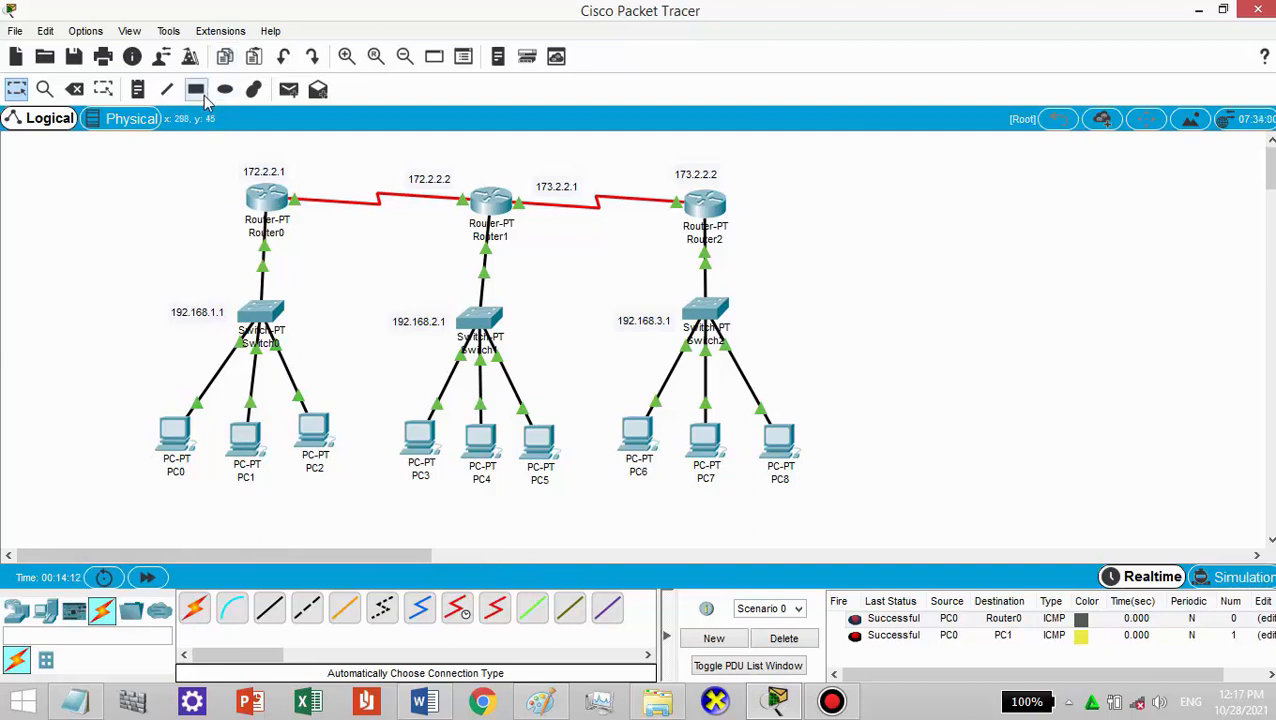
- Test the second LAN by sending simple PDUs from PC3 to Router1 and from PC3 to PC4
left_click(289, 90)
left_click(430, 466)
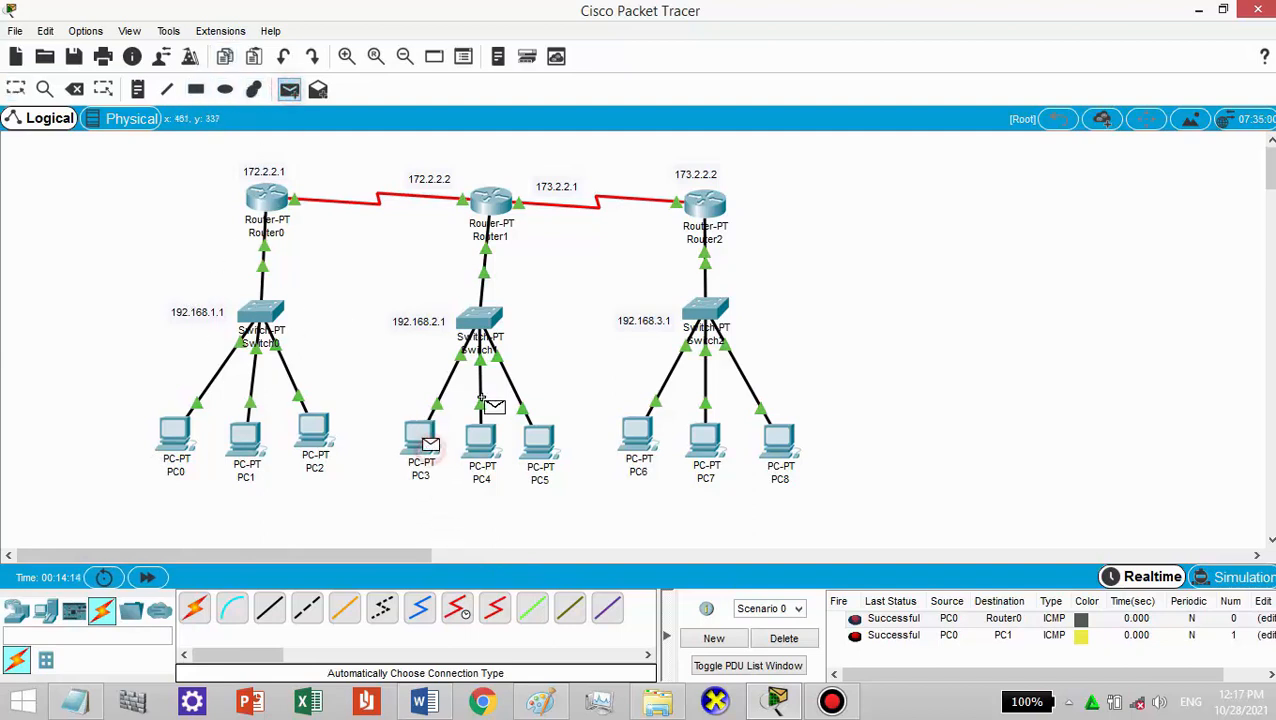
left_click(496, 216)
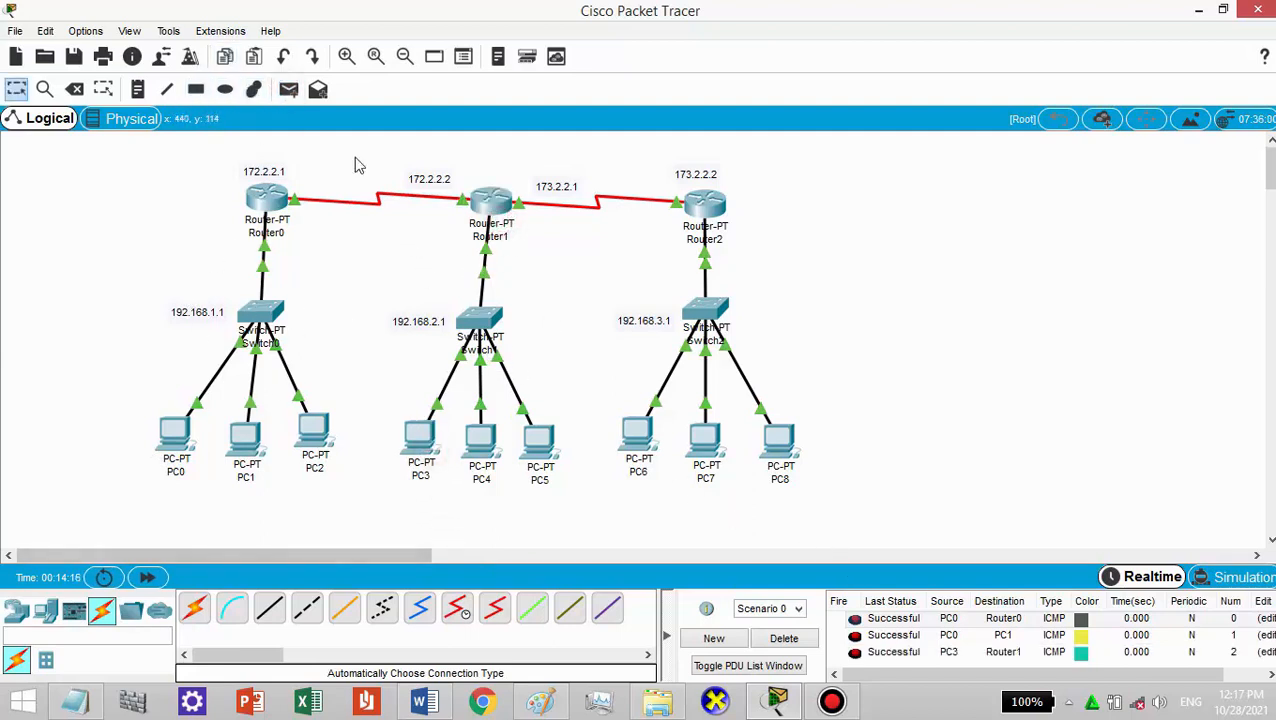
left_click(289, 89)
left_click(428, 448)
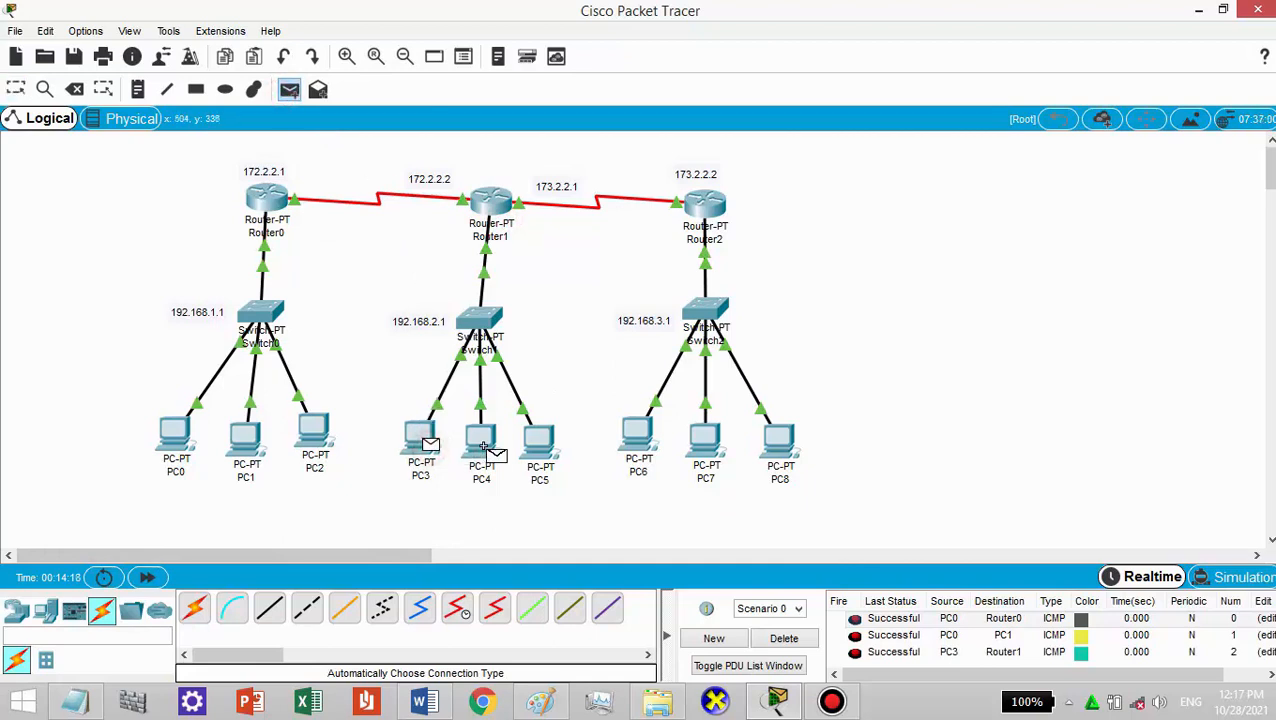
left_click(481, 440)
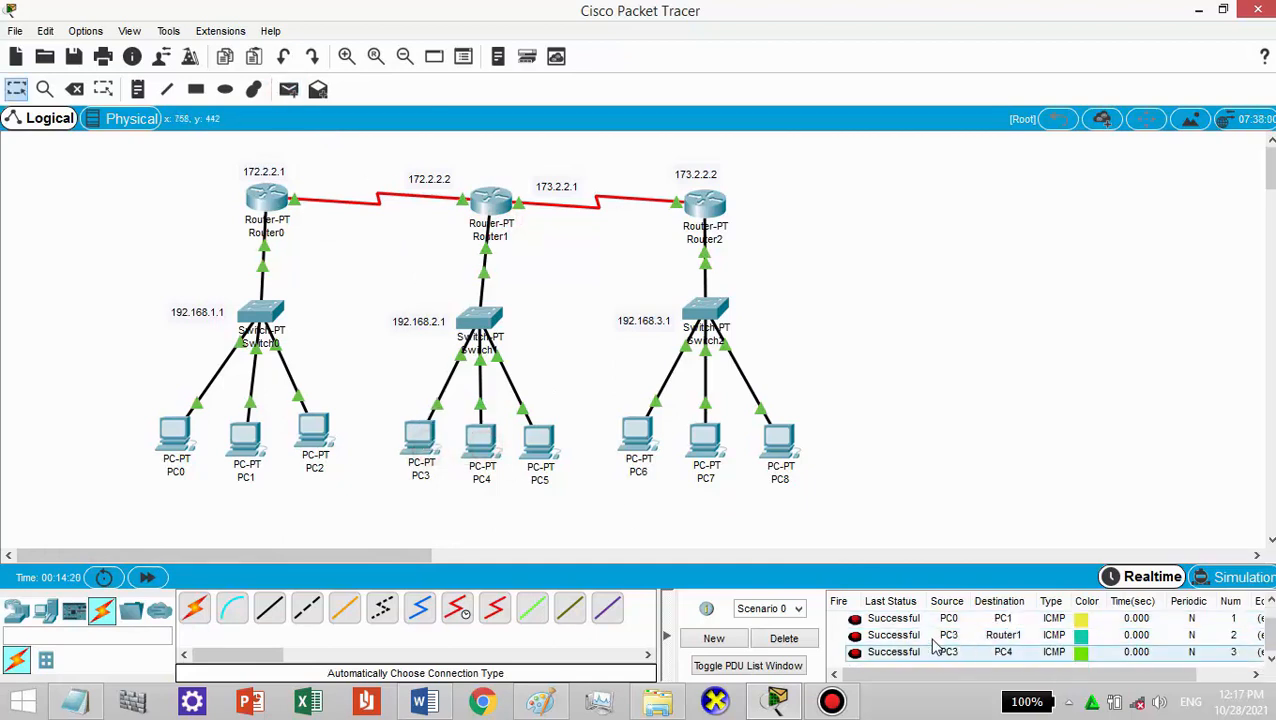
- Send a simple PDU from PC6 to Router2 and check its status in the PDU list
left_click(318, 89)
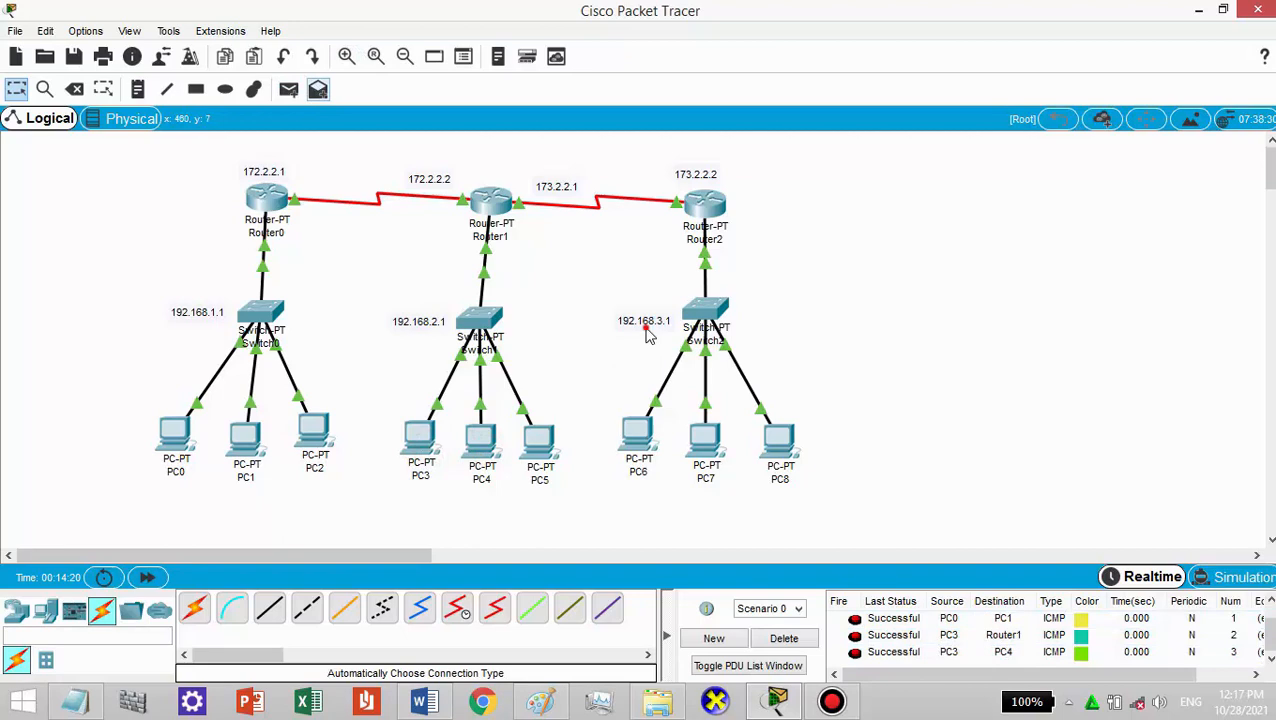
left_click(637, 435)
left_click(705, 210)
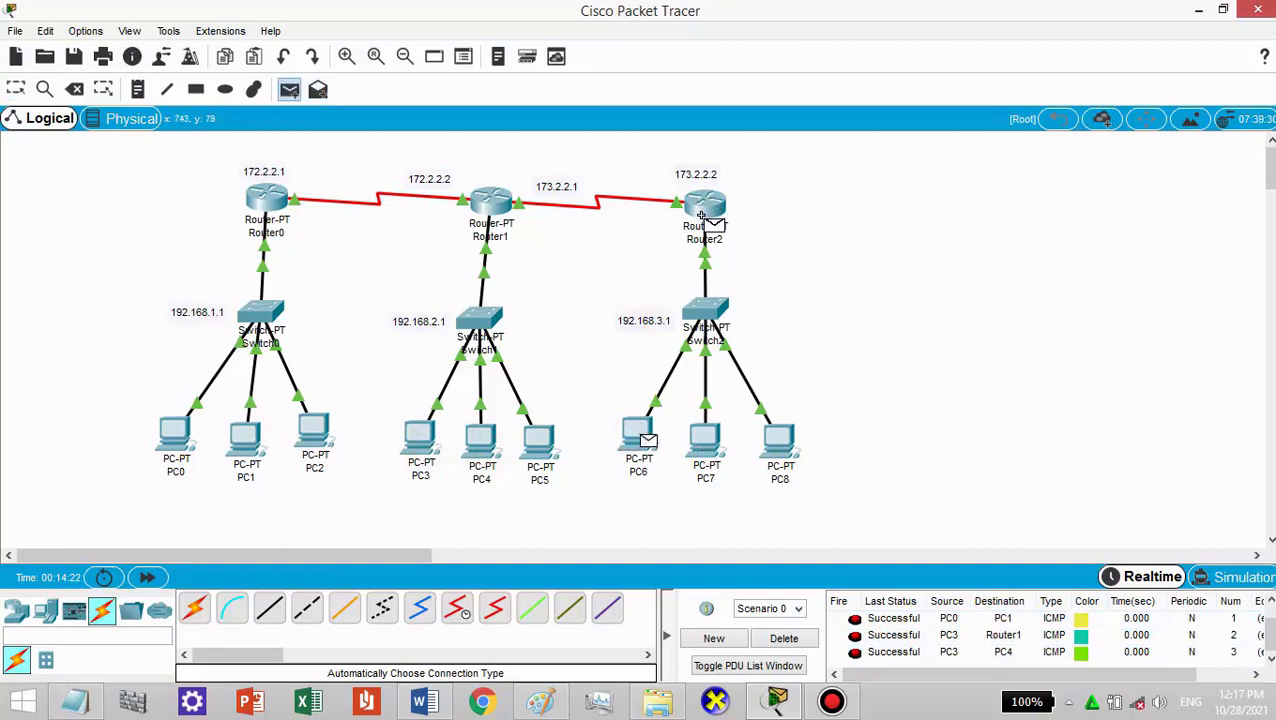
left_click(987, 653)
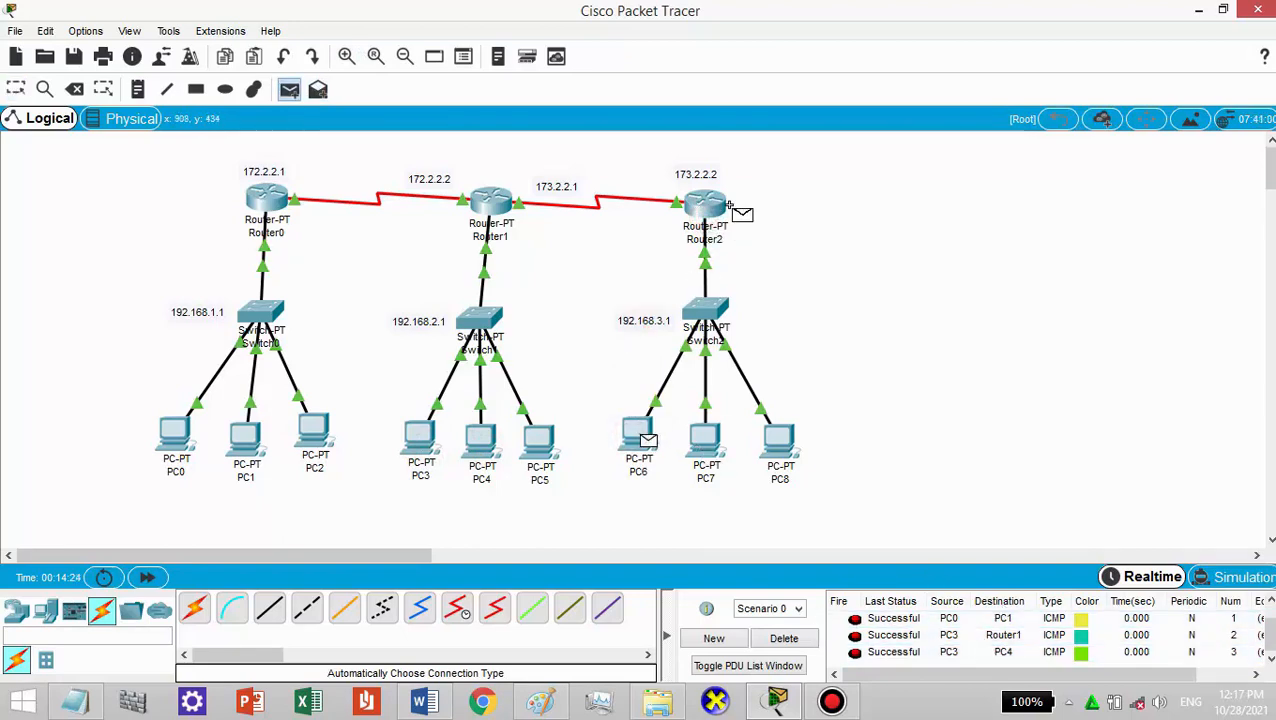
scroll(968, 672, "down", 2)
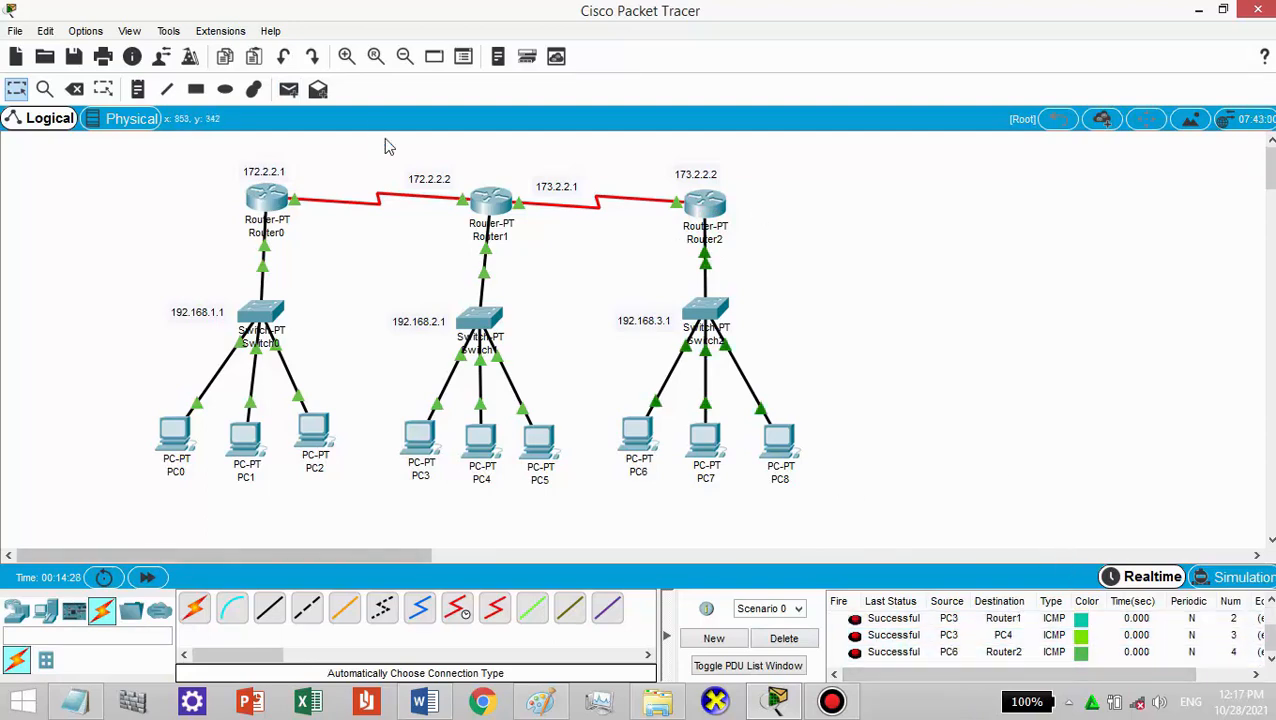
- Test PC7 to PC8 with simple PDUs, and clear the scenario's PDU list after reviewing the results
left_click(289, 89)
left_click(705, 440)
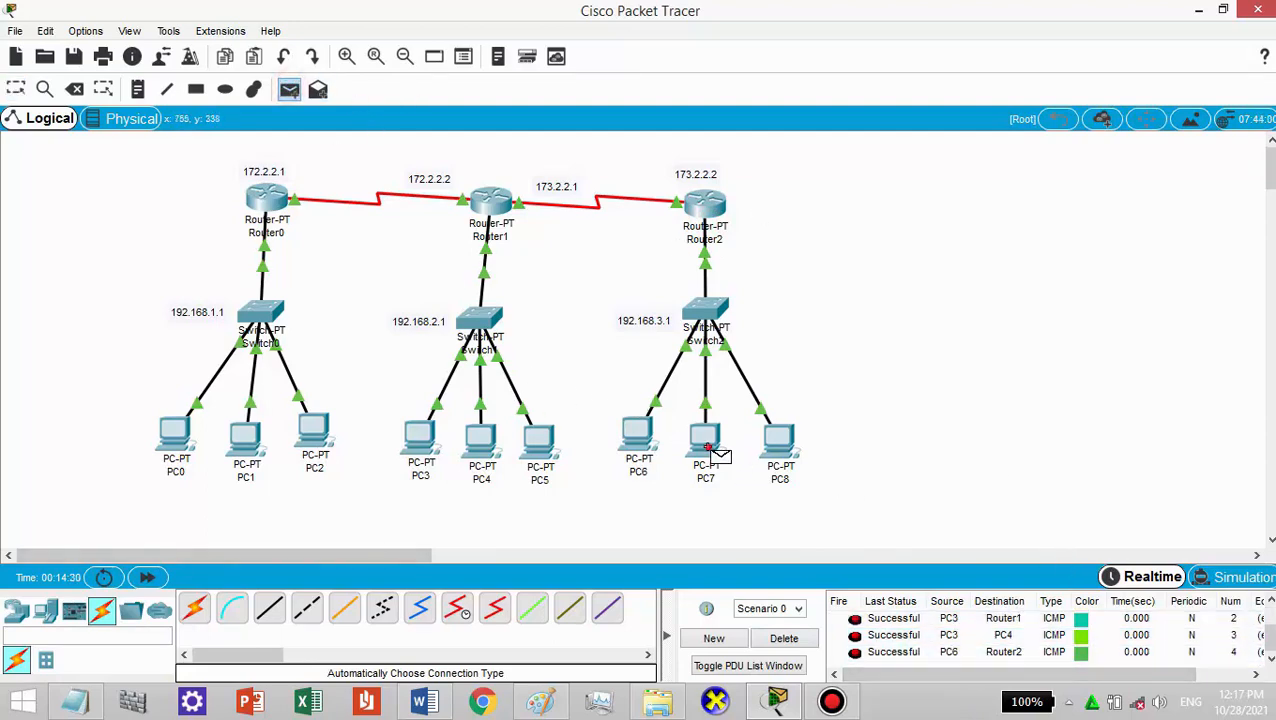
left_click(778, 440)
left_click(289, 89)
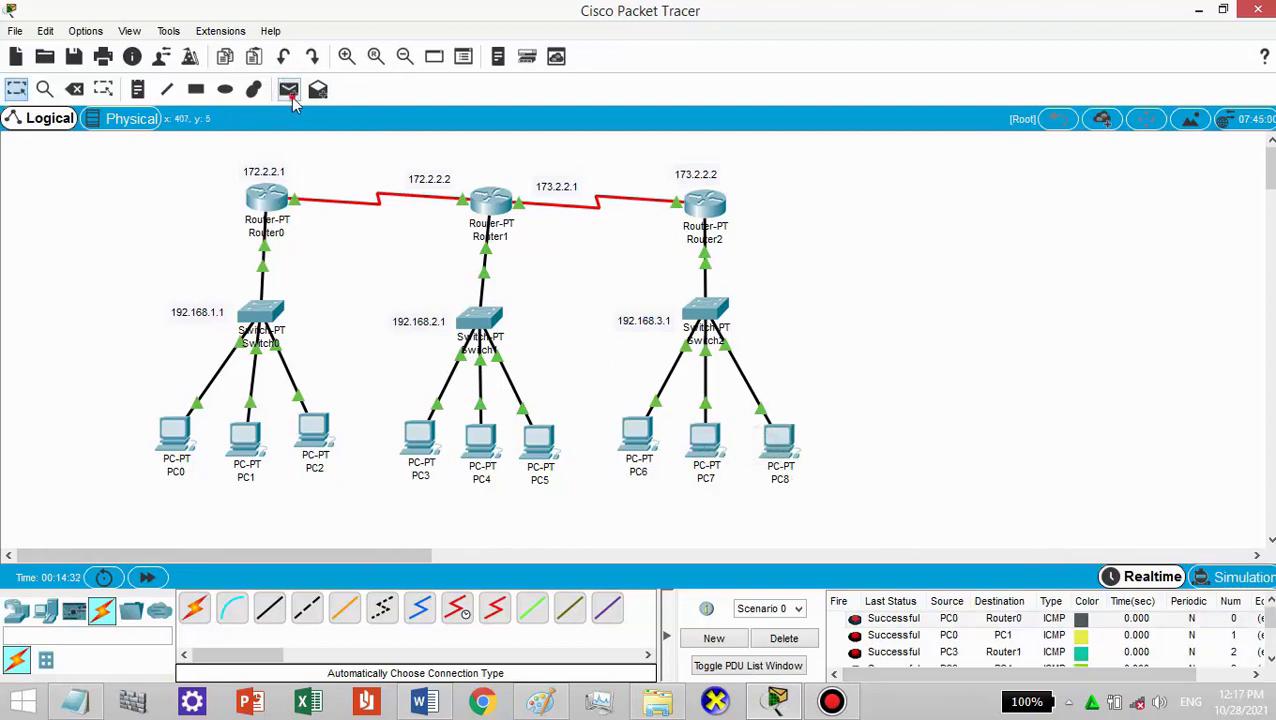
left_click(707, 437)
left_click(778, 440)
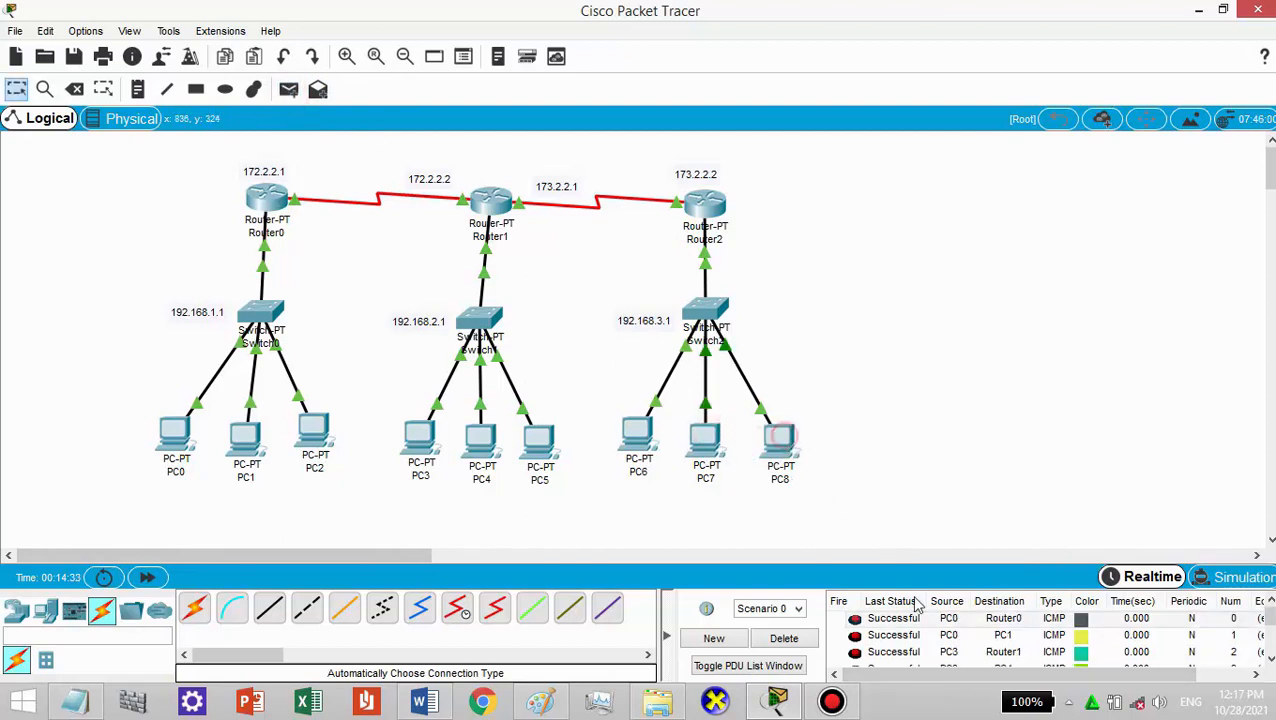
left_click(953, 635)
scroll(1148, 660, "down", 2)
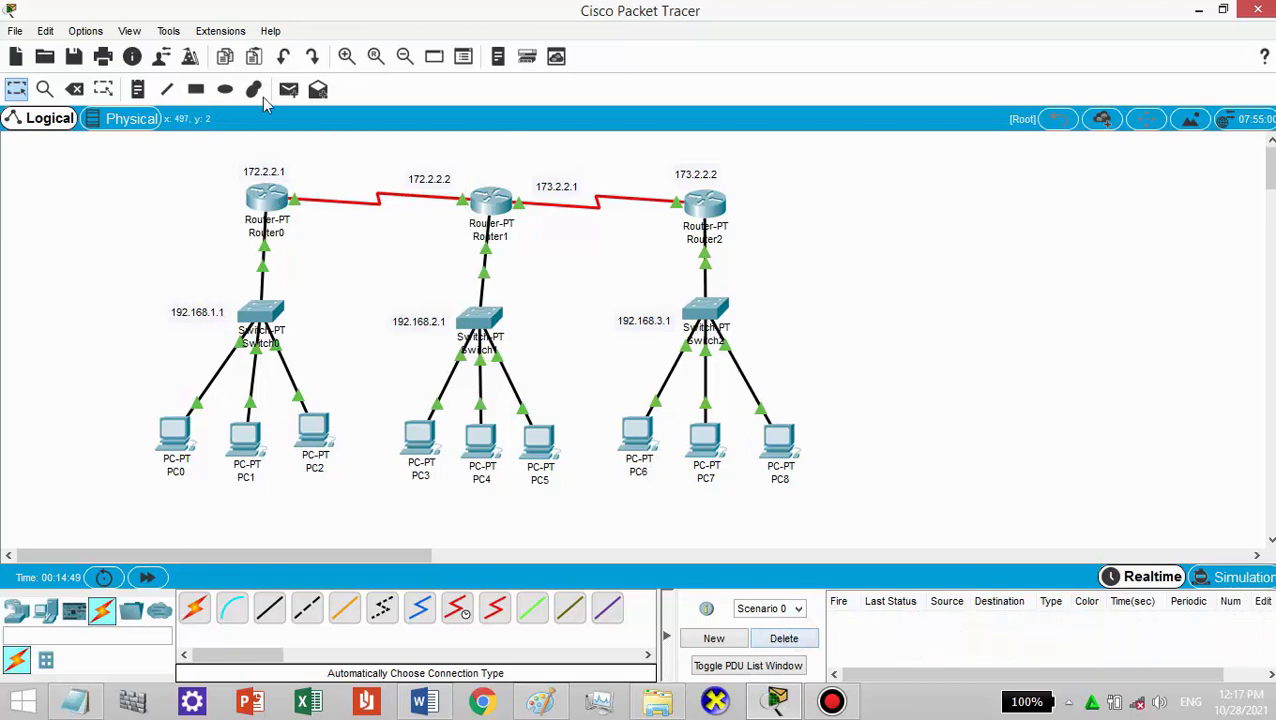
- Test routing between the LANs by sending simple PDUs from PC0 to PC3 and from PC0 to PC6
left_click(289, 89)
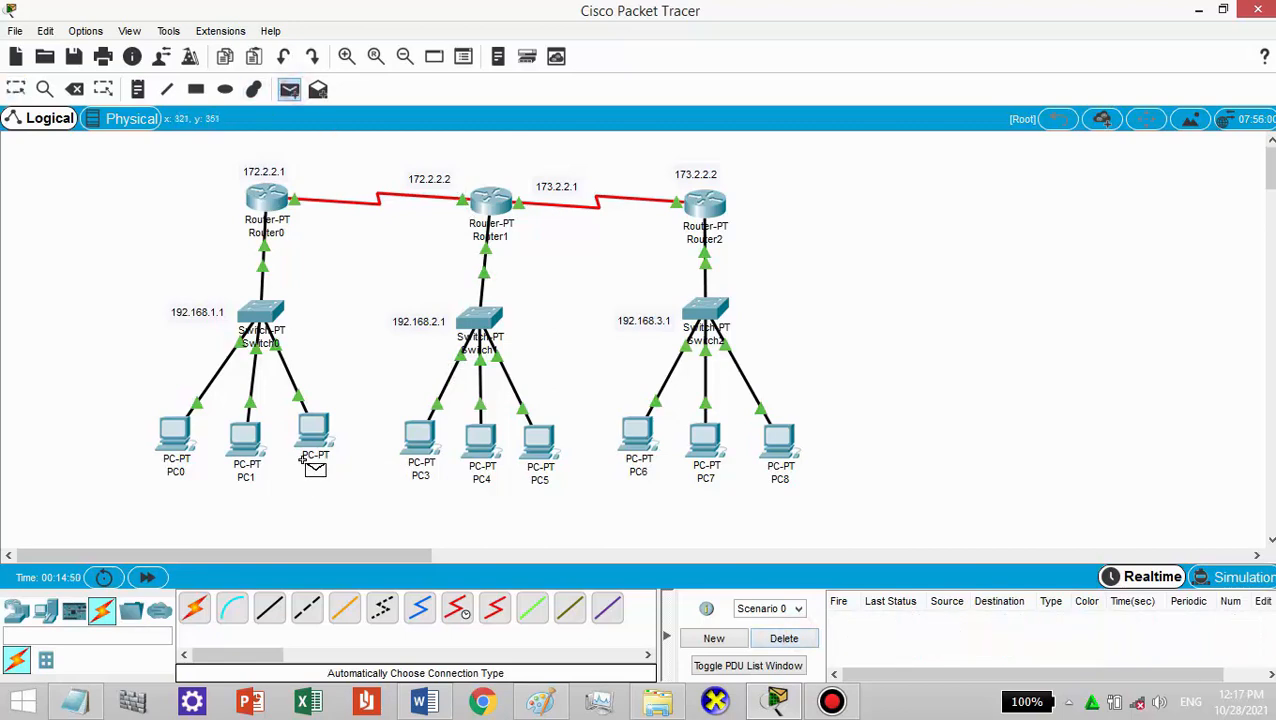
left_click(176, 455)
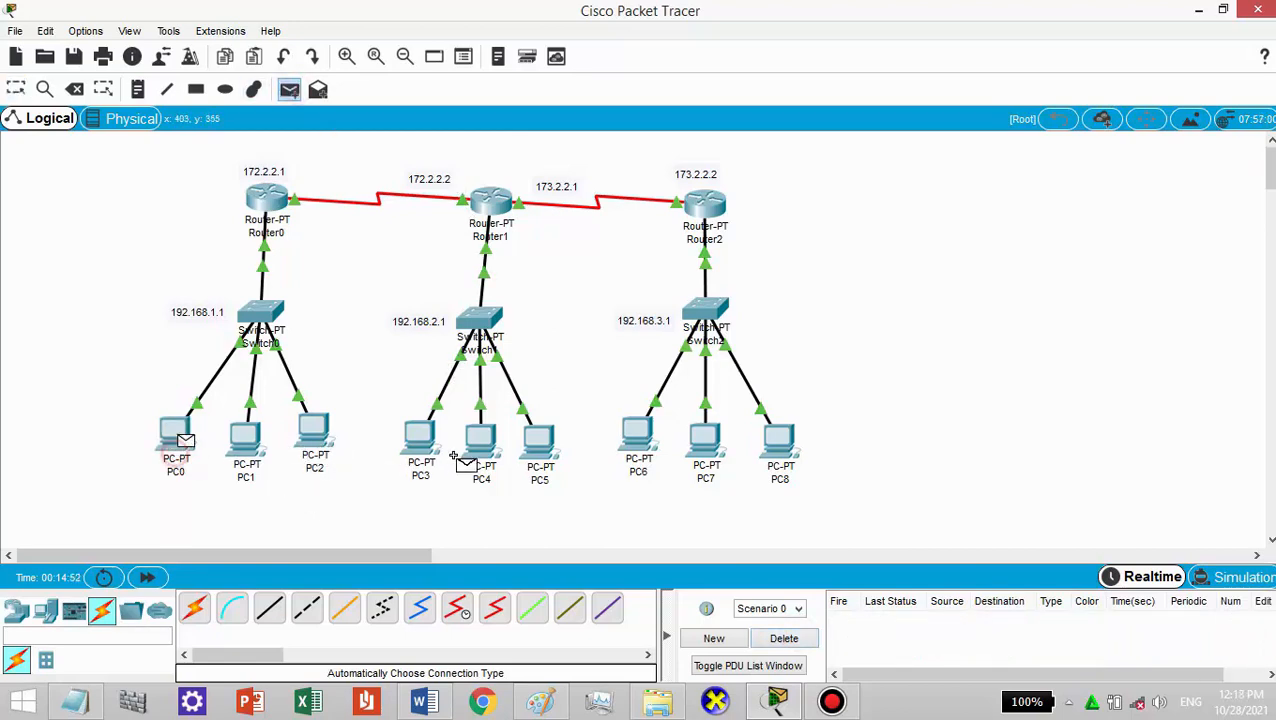
left_click(420, 447)
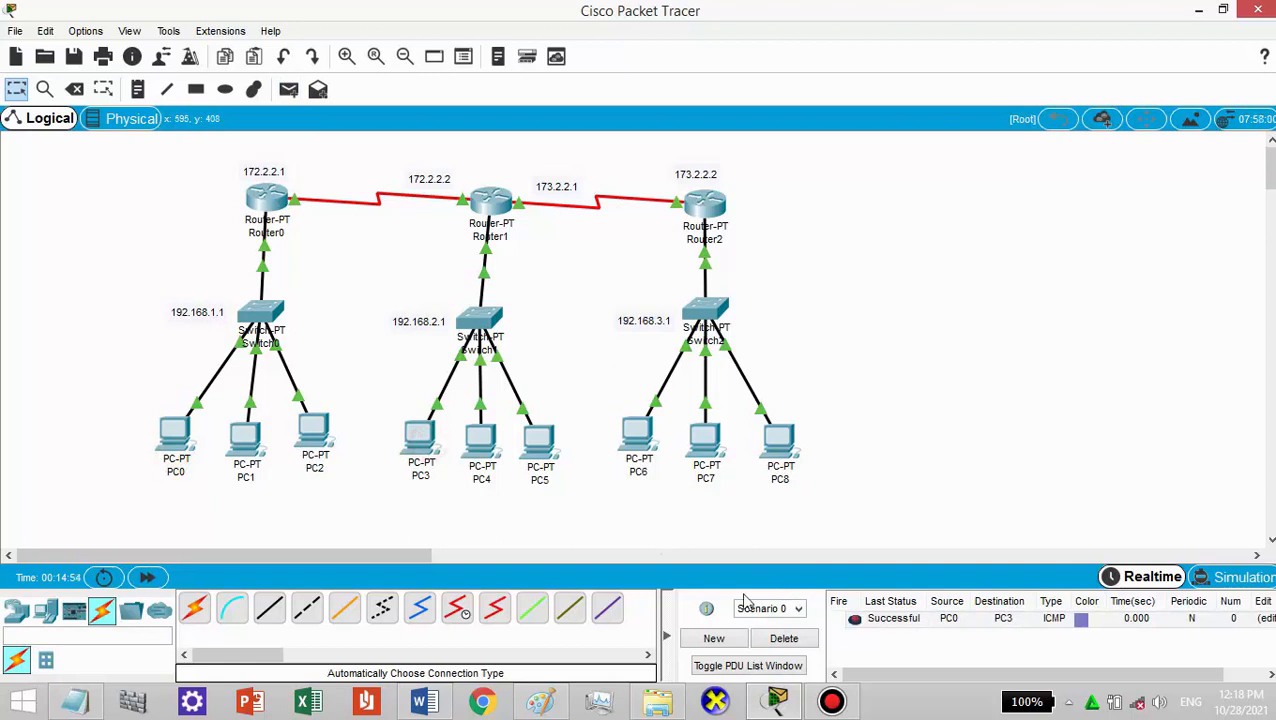
left_click(289, 89)
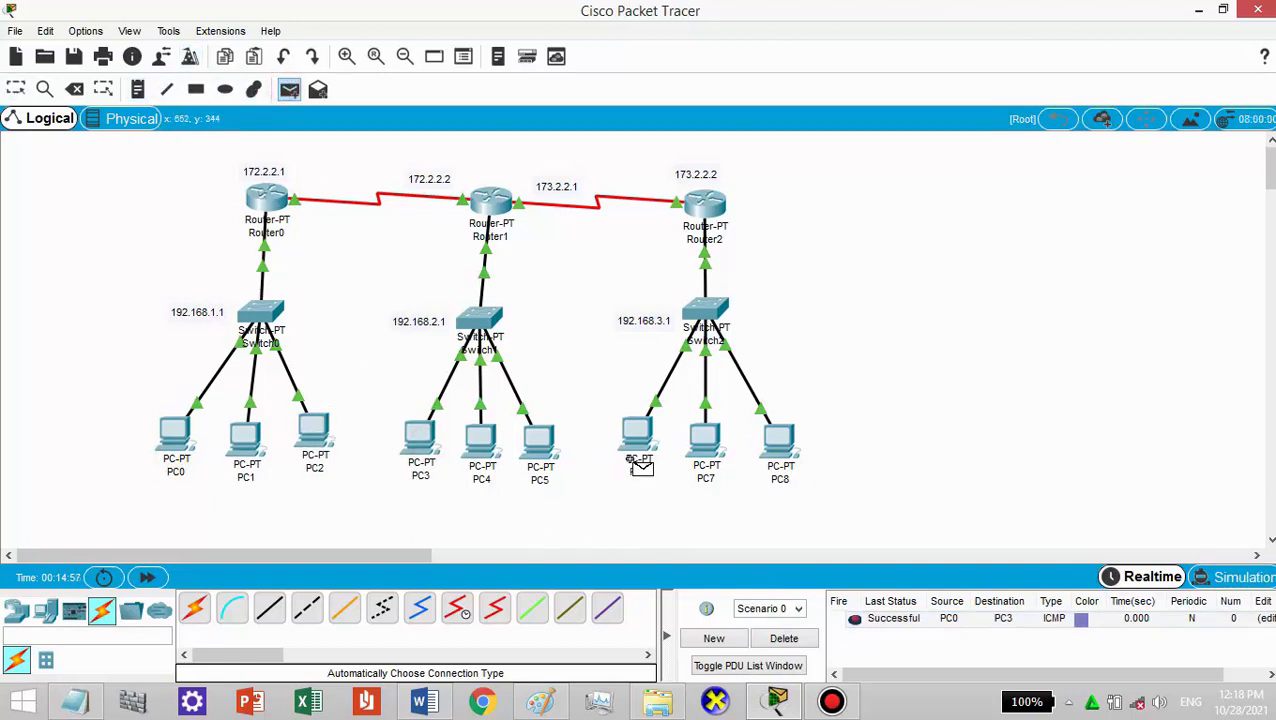
left_click(174, 442)
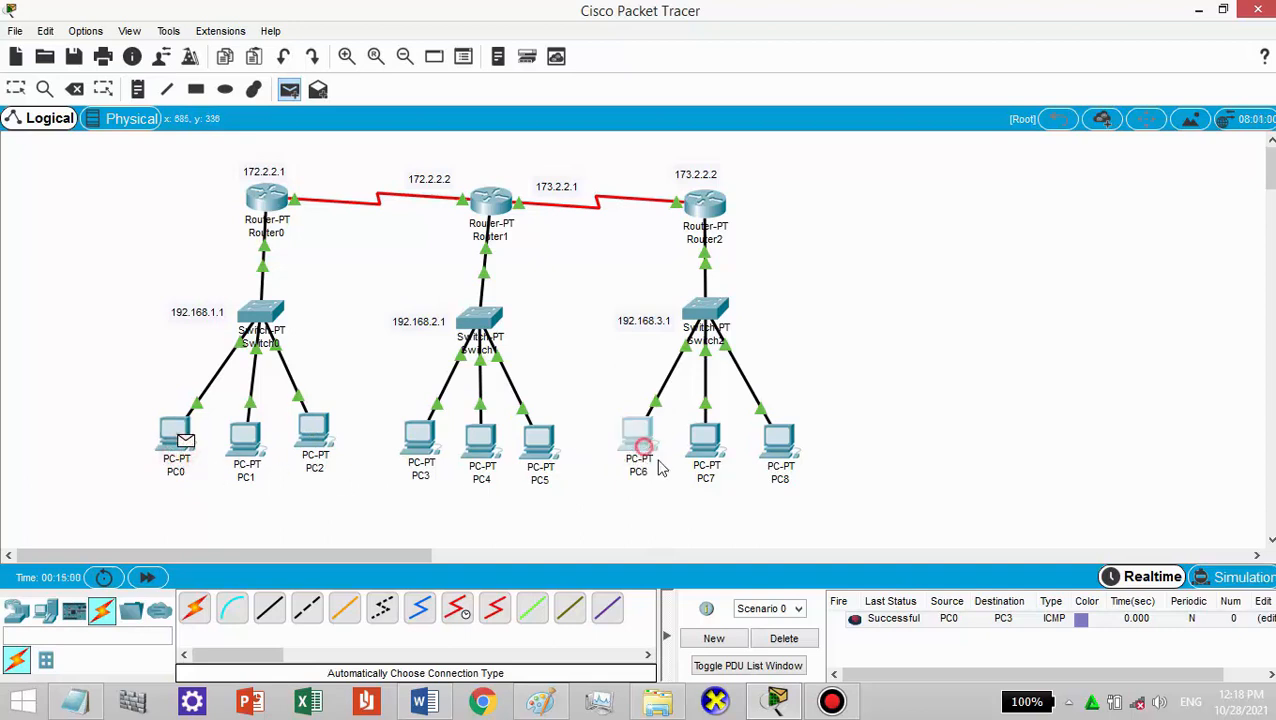
left_click(636, 440)
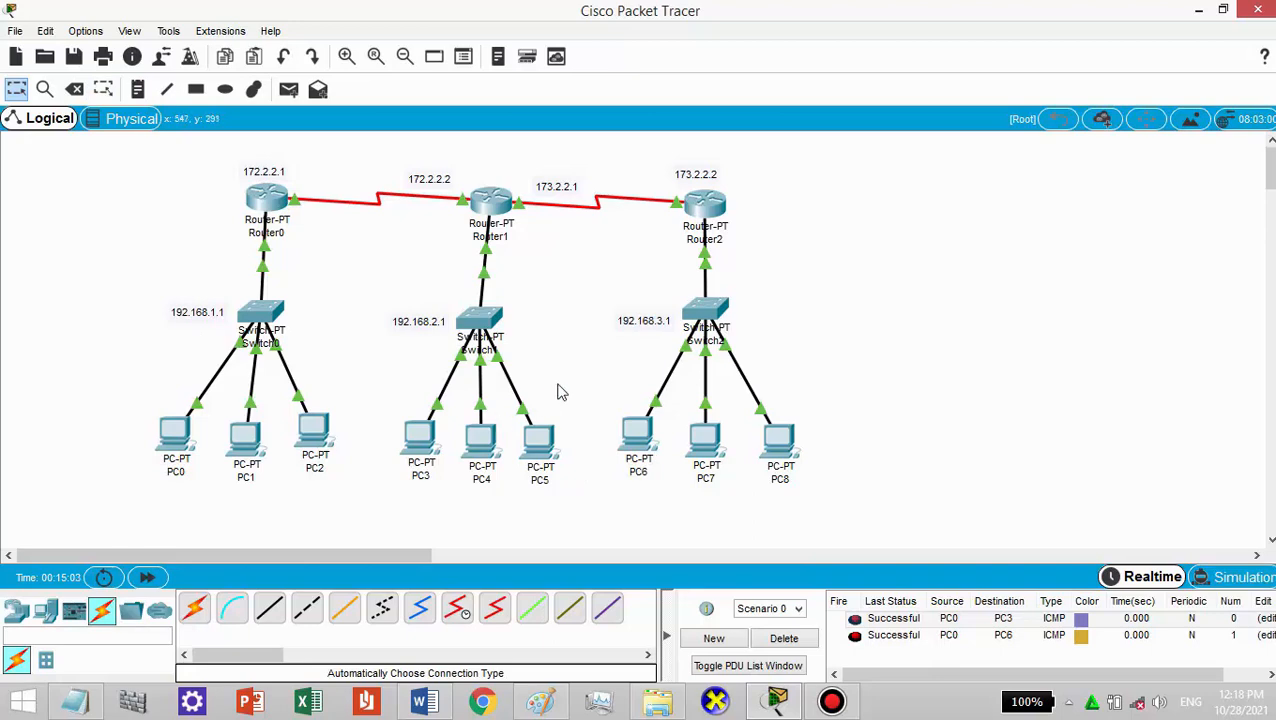
- Switch to the Word document to read the dynamic routing task, and return to Packet Tracer
mouse_move(487, 337)
left_click(420, 704)
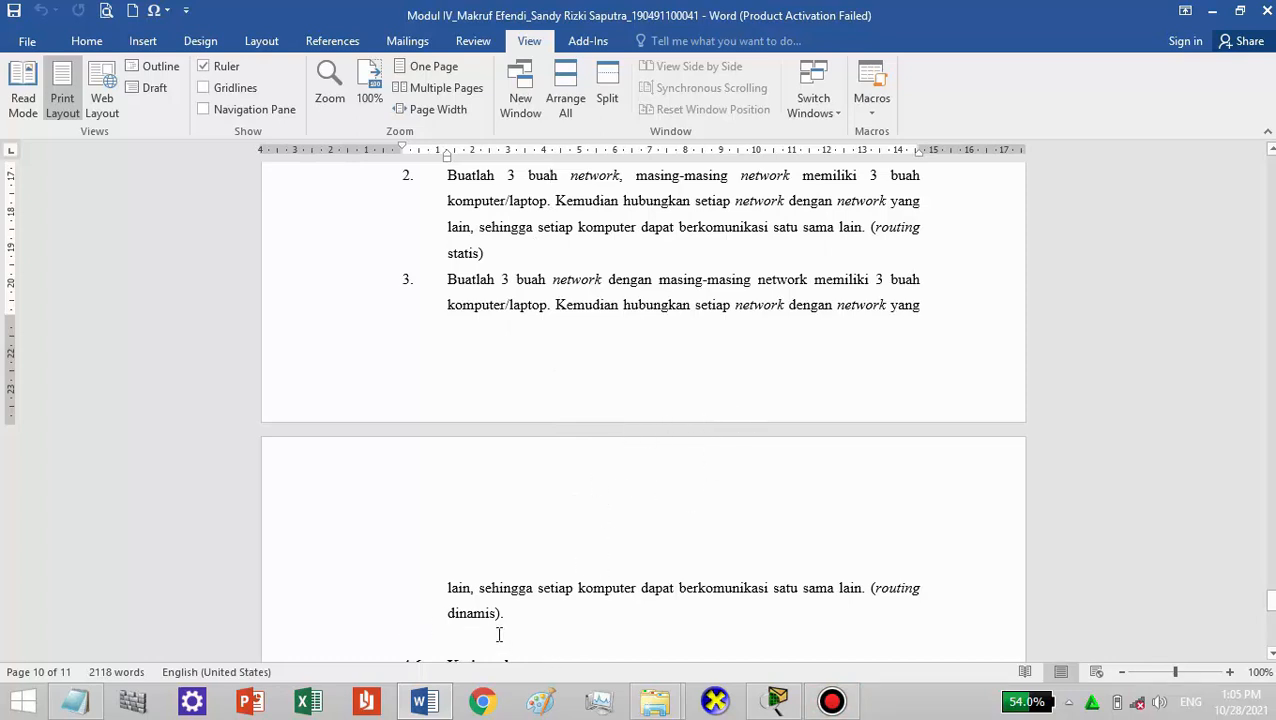
left_click(777, 701)
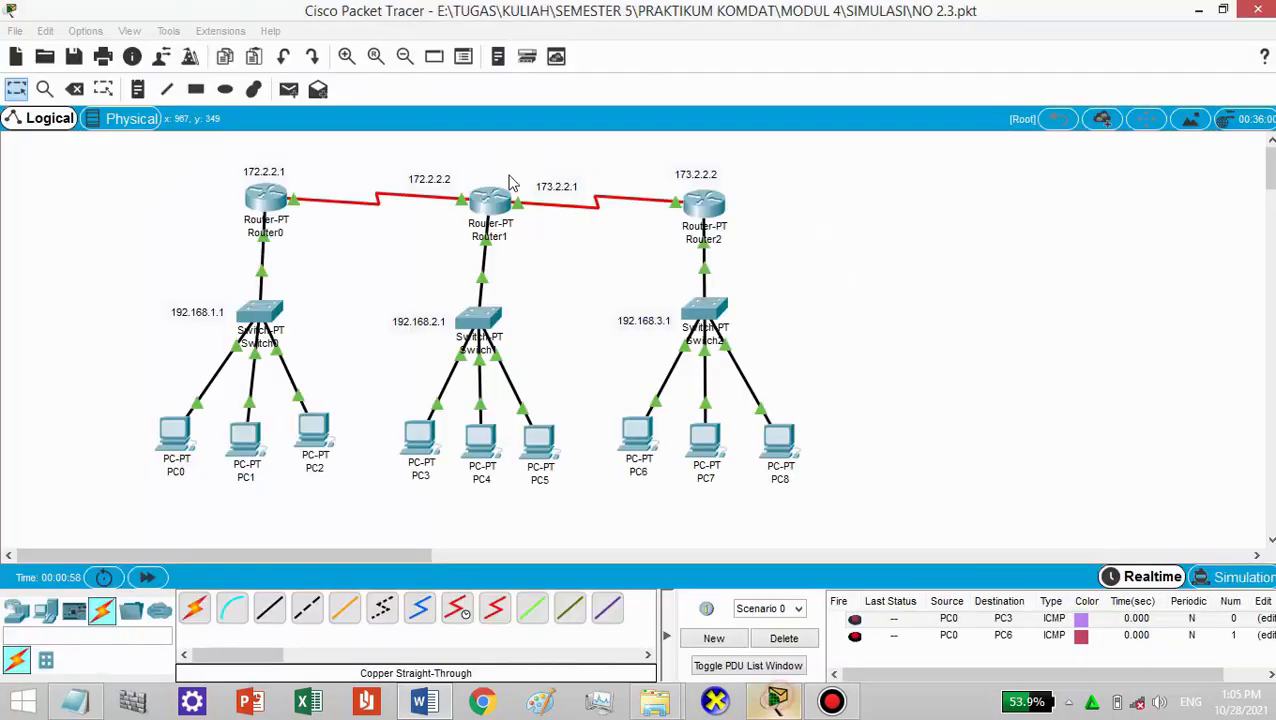
- Remove Router0's static routes to 192.168.2.0/24 and 192.168.3.0/24 via 172.2.2.2
left_click(268, 198)
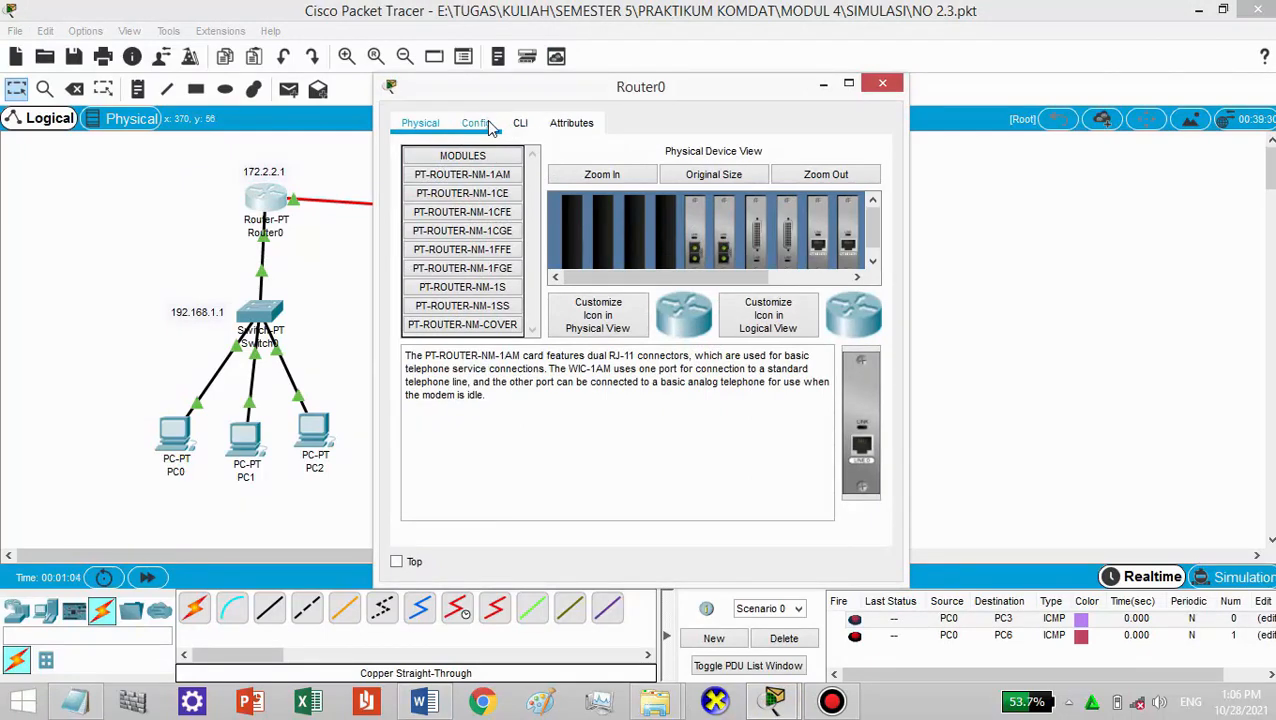
left_click(484, 123)
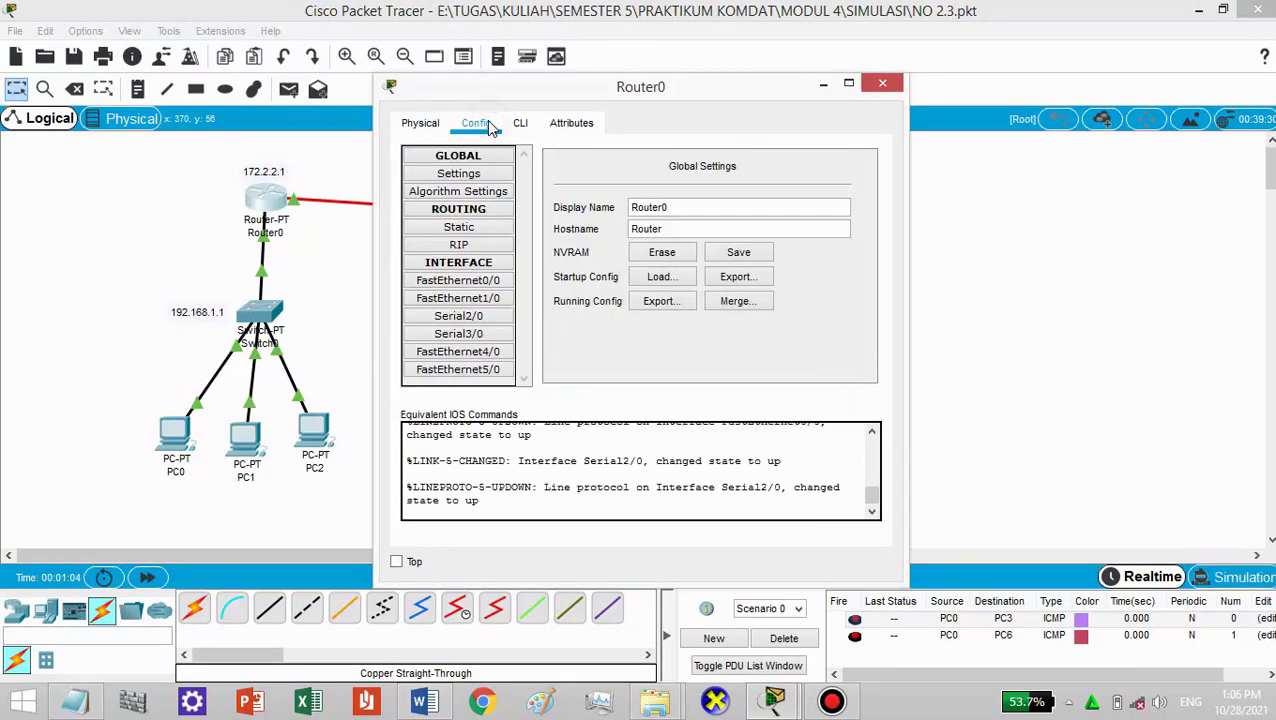
left_click(479, 235)
left_click(697, 332)
left_click(818, 390)
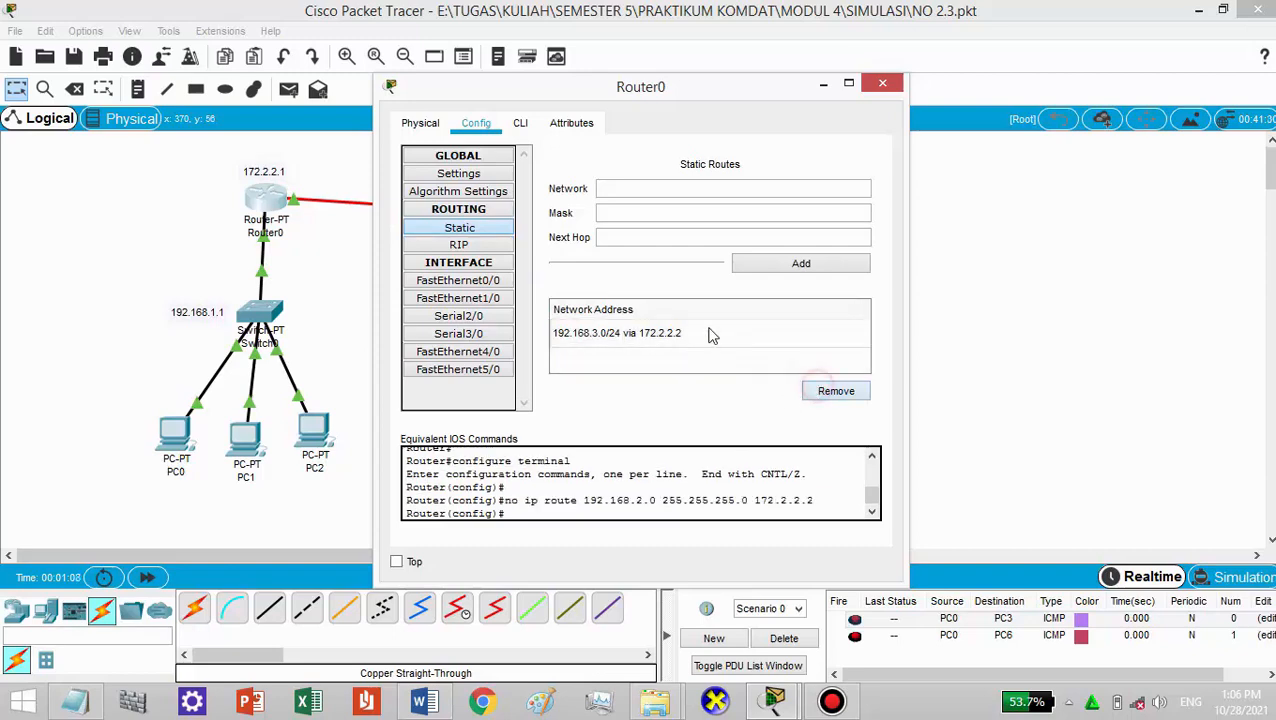
left_click(706, 333)
left_click(855, 391)
- Add the networks 172.2.0.0 and 192.168.1.0 to Router0's RIP routing
left_click(484, 247)
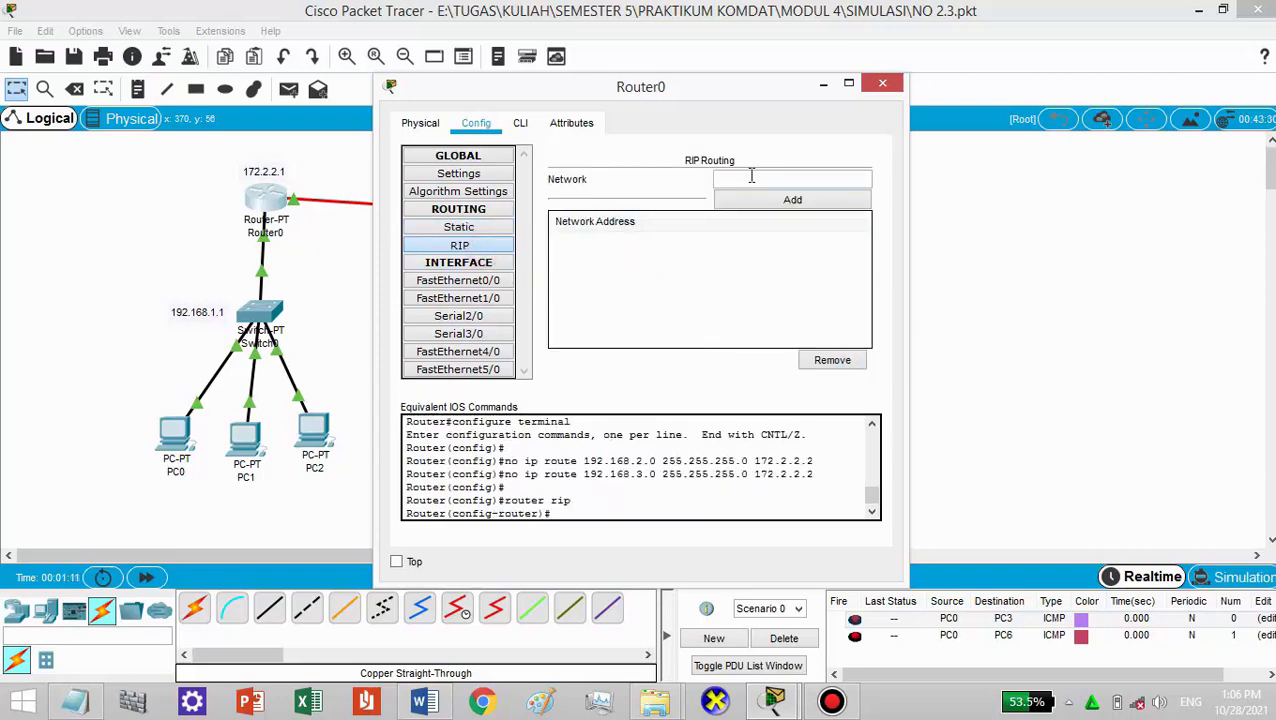
left_click(750, 177)
left_click_drag(620, 90, 645, 95)
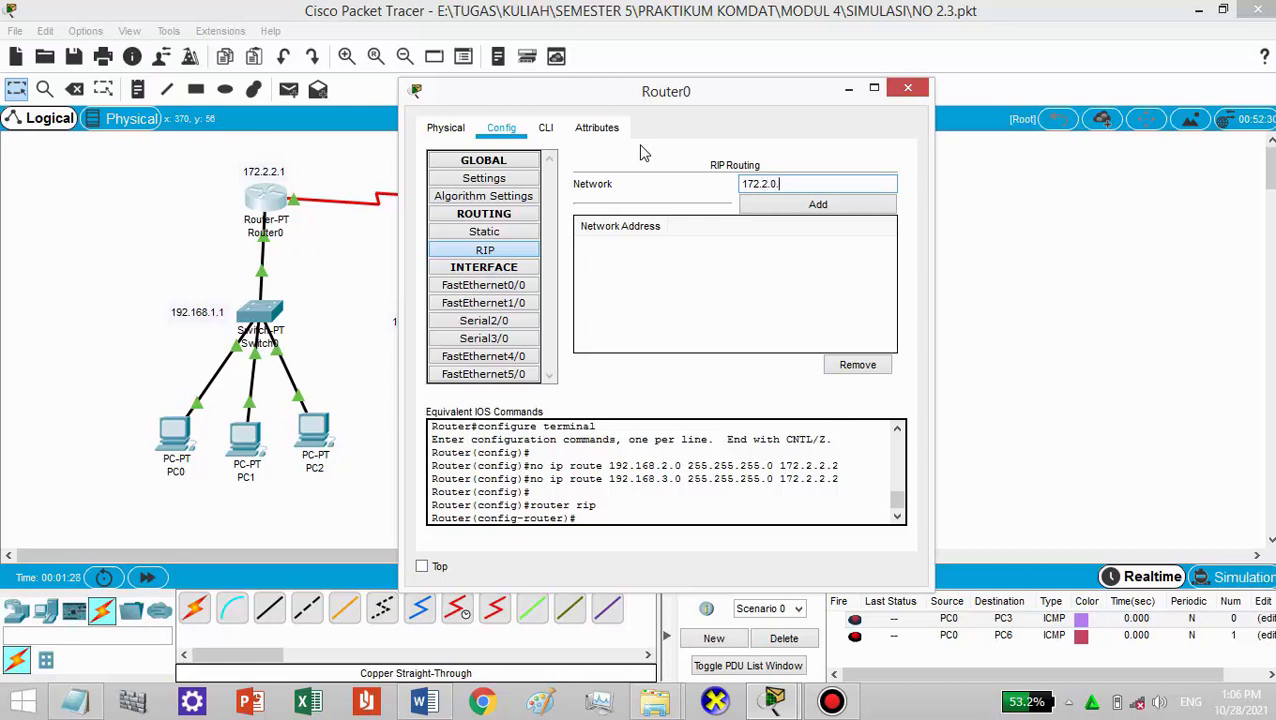
left_click(800, 204)
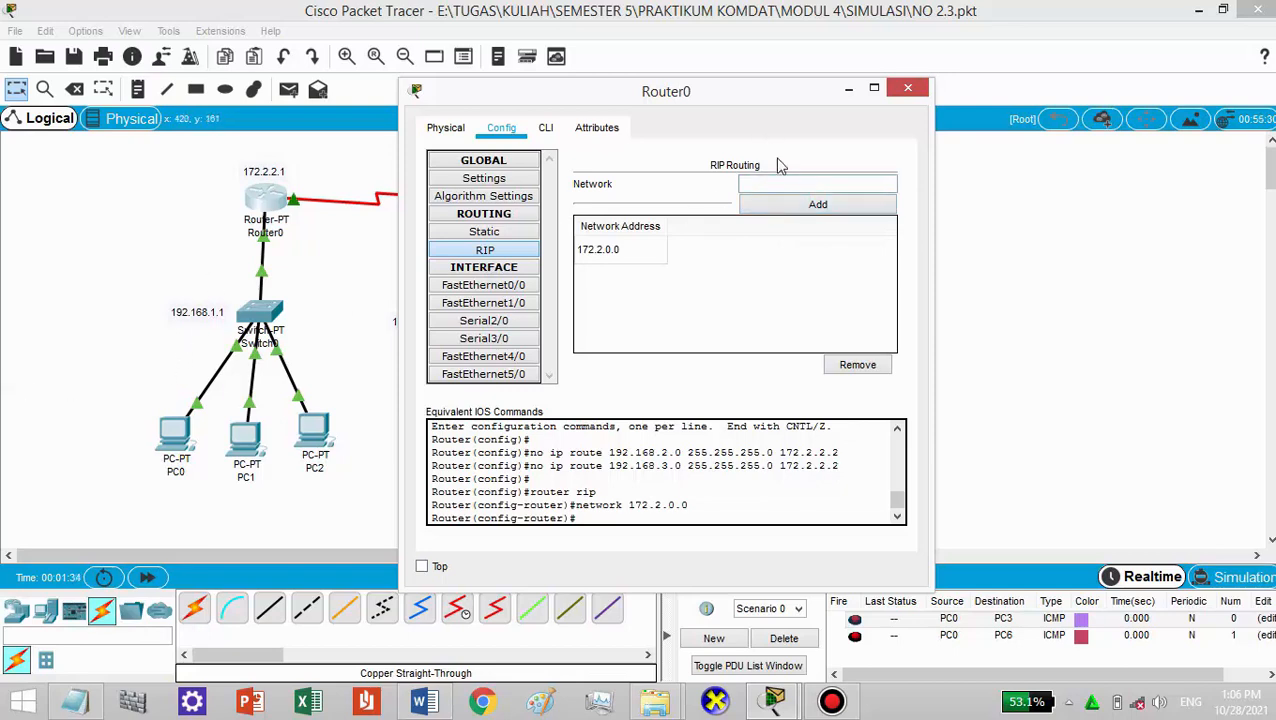
left_click(801, 178)
key("BackSpace")
type("2.168.1.1")
left_click(778, 207)
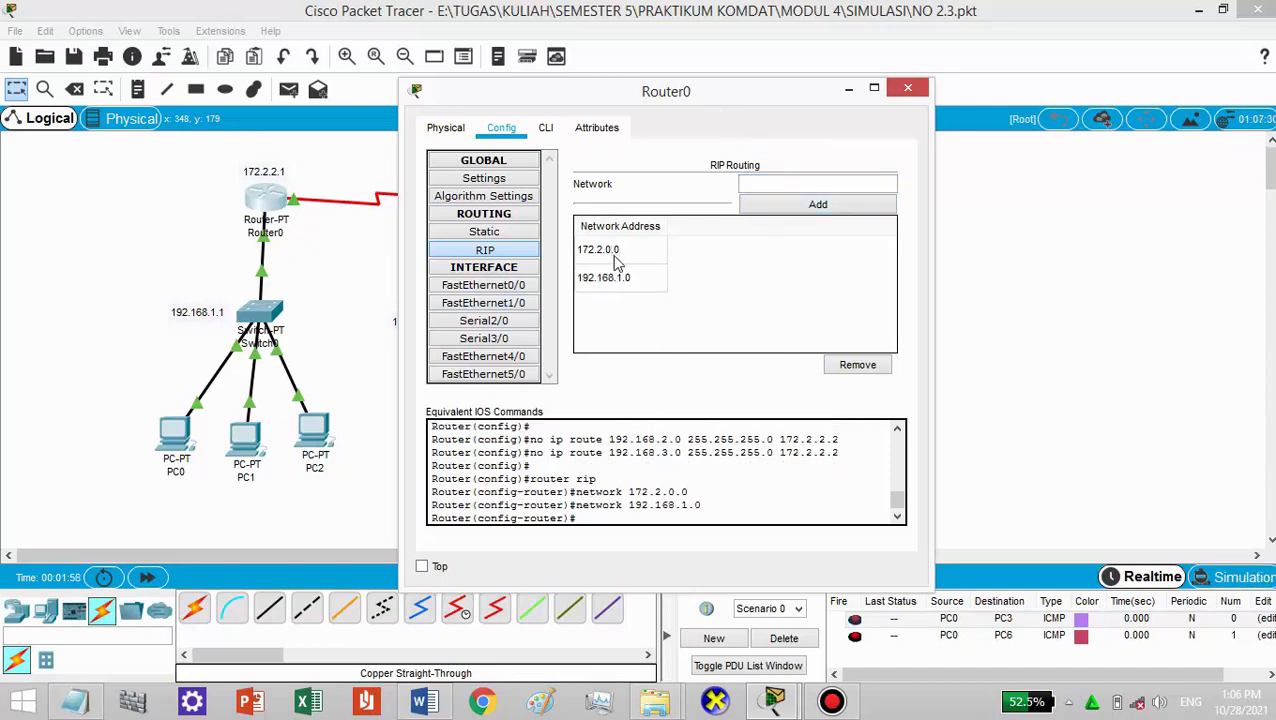
- Add network 192.168.2.0 to Router0's RIP routing, copying the address for reuse
left_click(791, 186)
type("19")
type("2.")
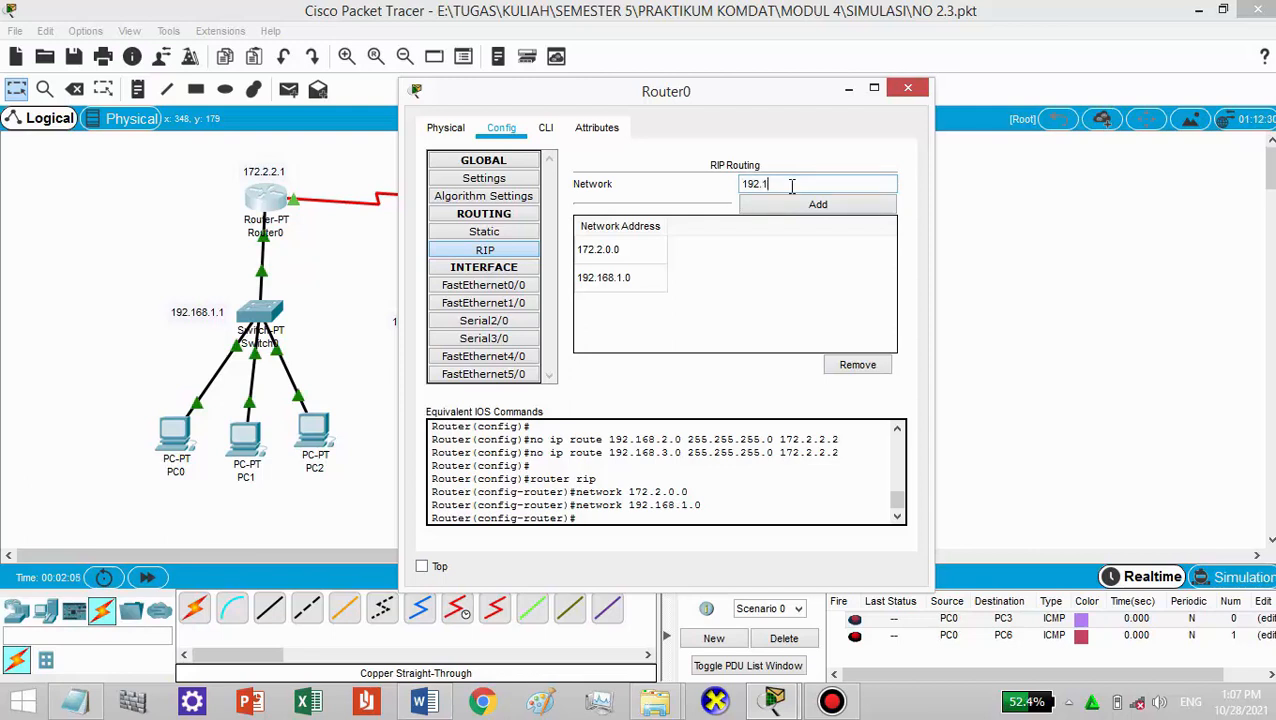
type("168.2.")
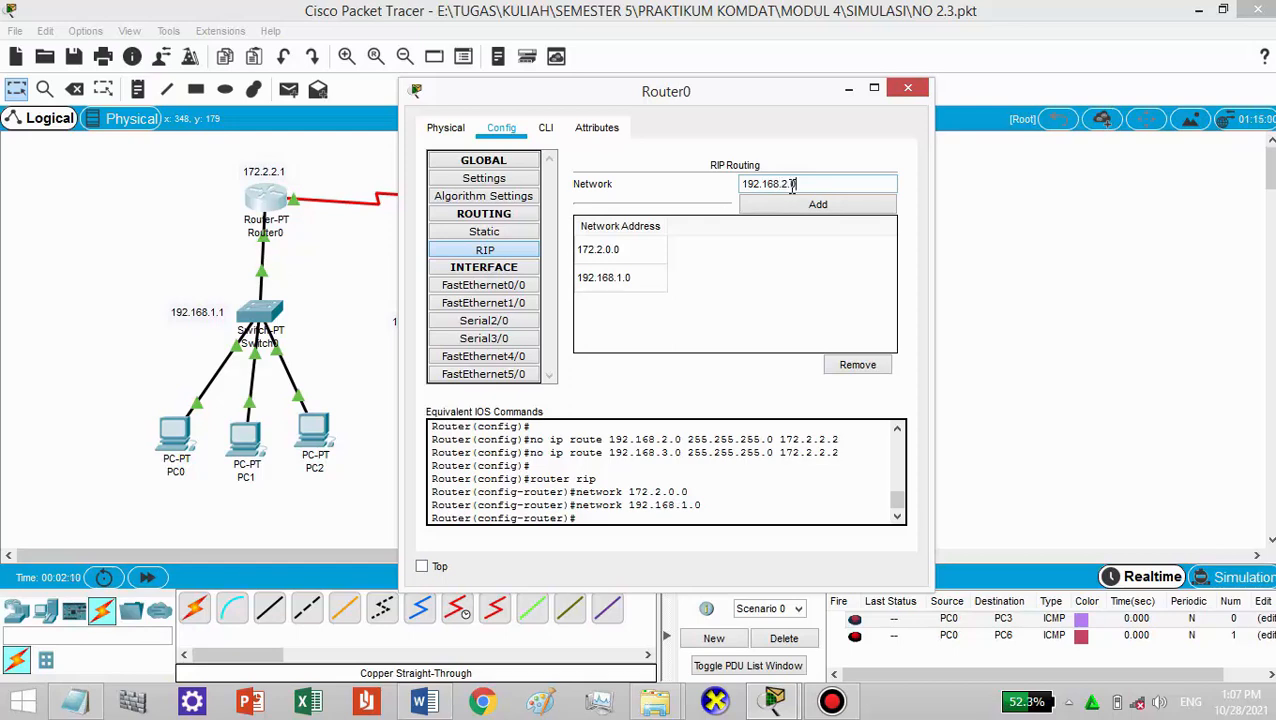
key("ctrl+a")
key("ctrl+c")
left_click_drag(737, 99, 1061, 126)
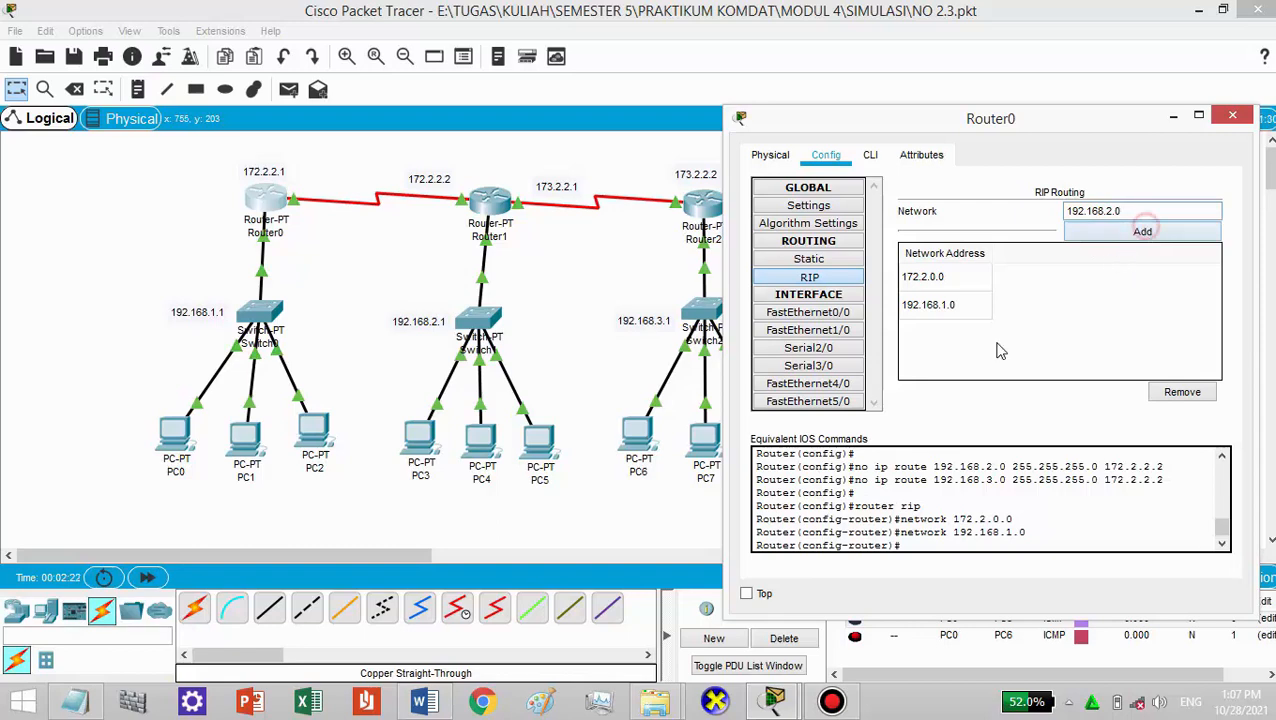
left_click(1144, 236)
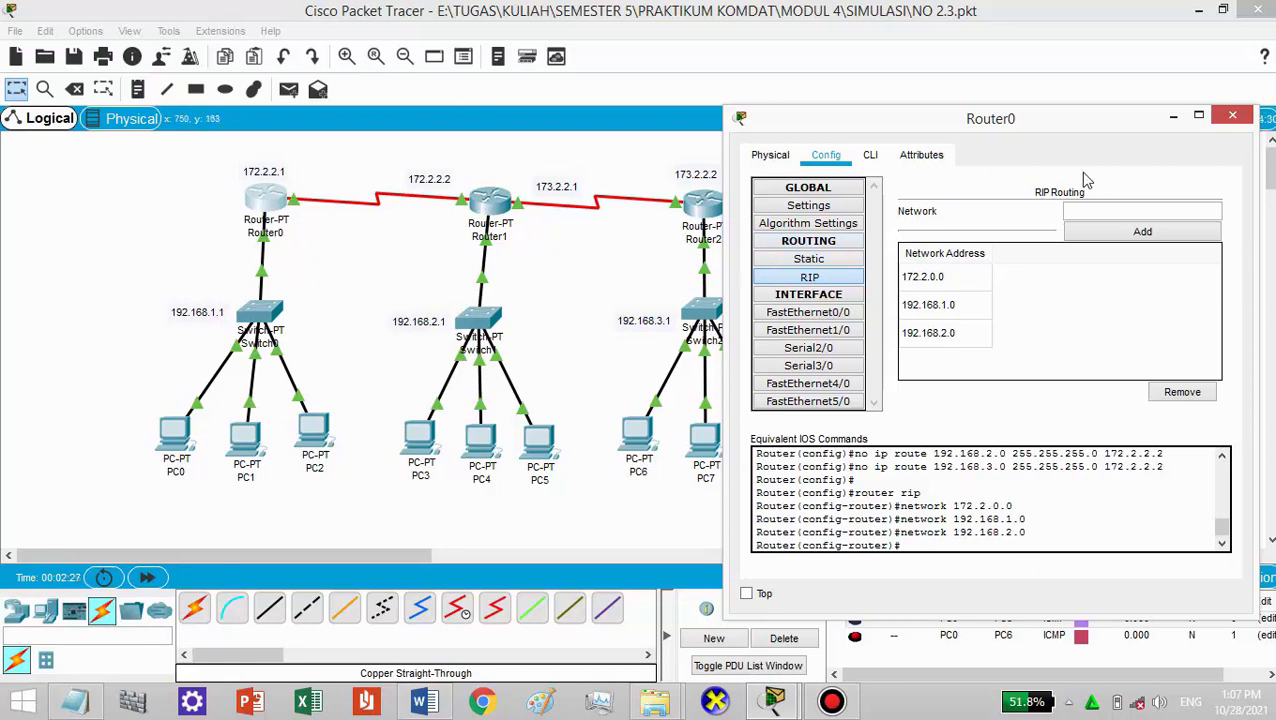
- Add network 192.168.3.0 to Router0's RIP routing and close the router's configuration
left_click(1110, 213)
type("192.168.3.0")
left_click(1113, 211)
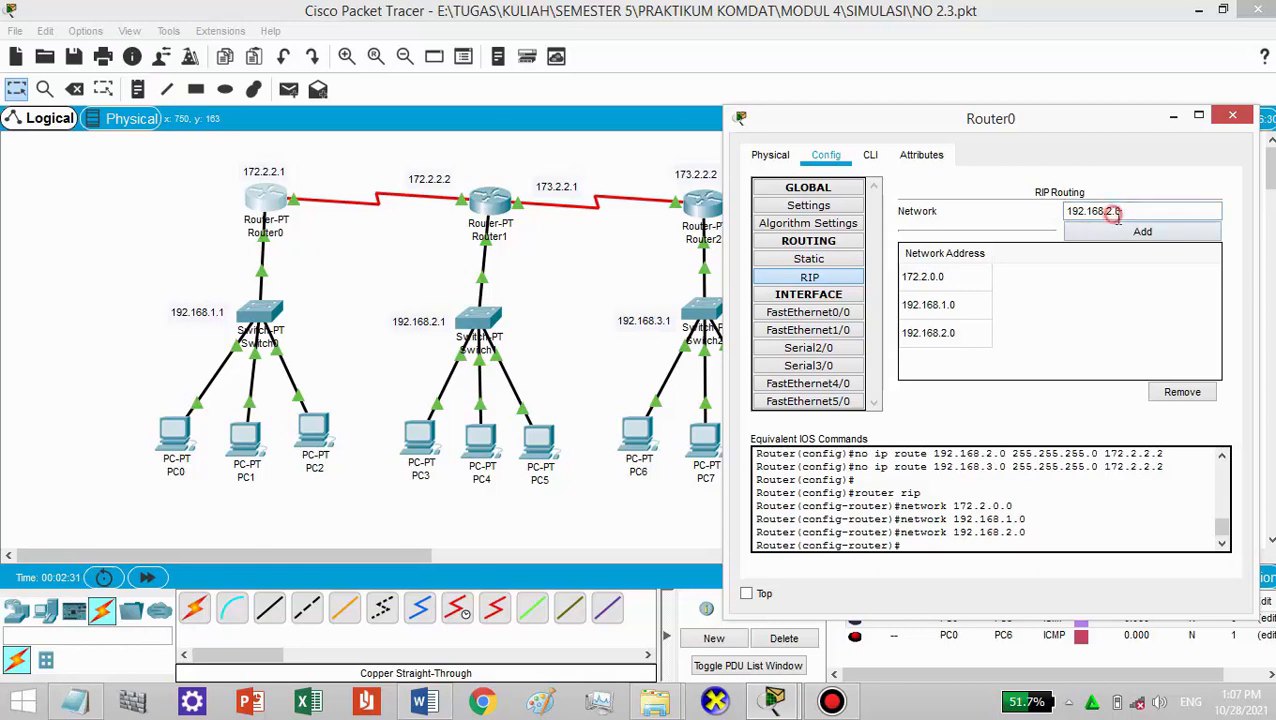
key("BackSpace")
key("BackSpace")
type("3.")
left_click(1143, 231)
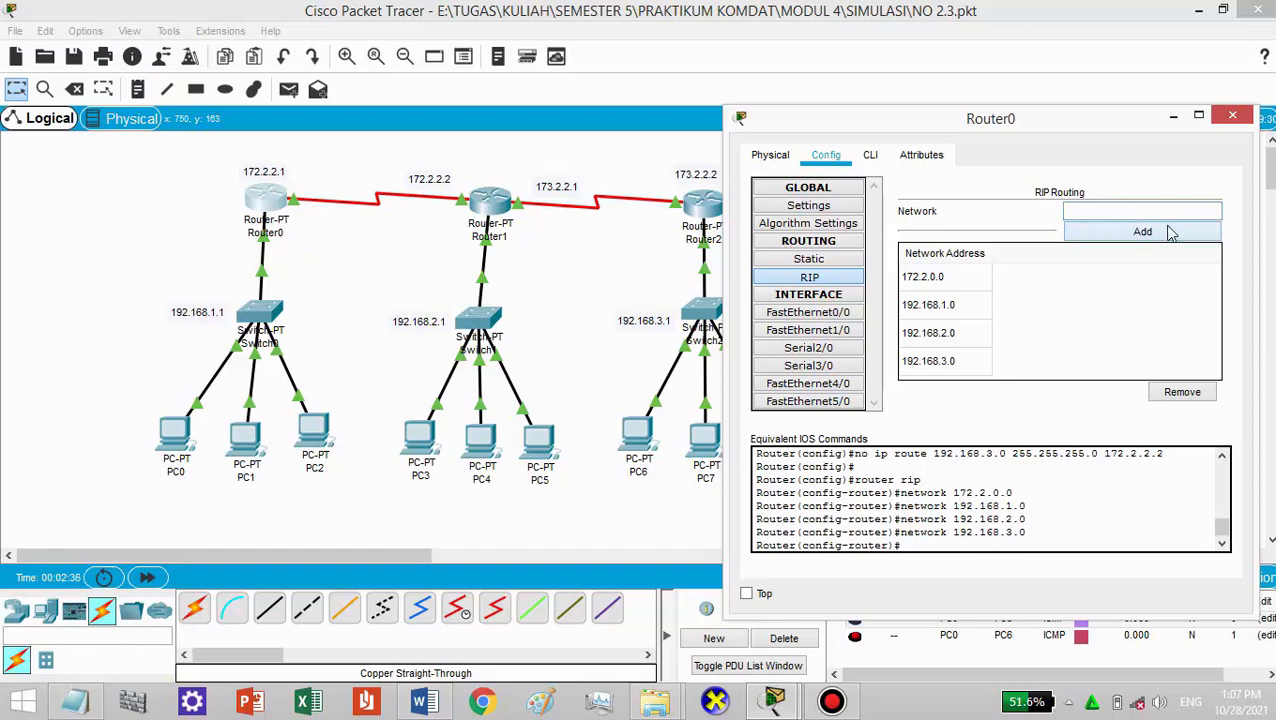
left_click(1230, 117)
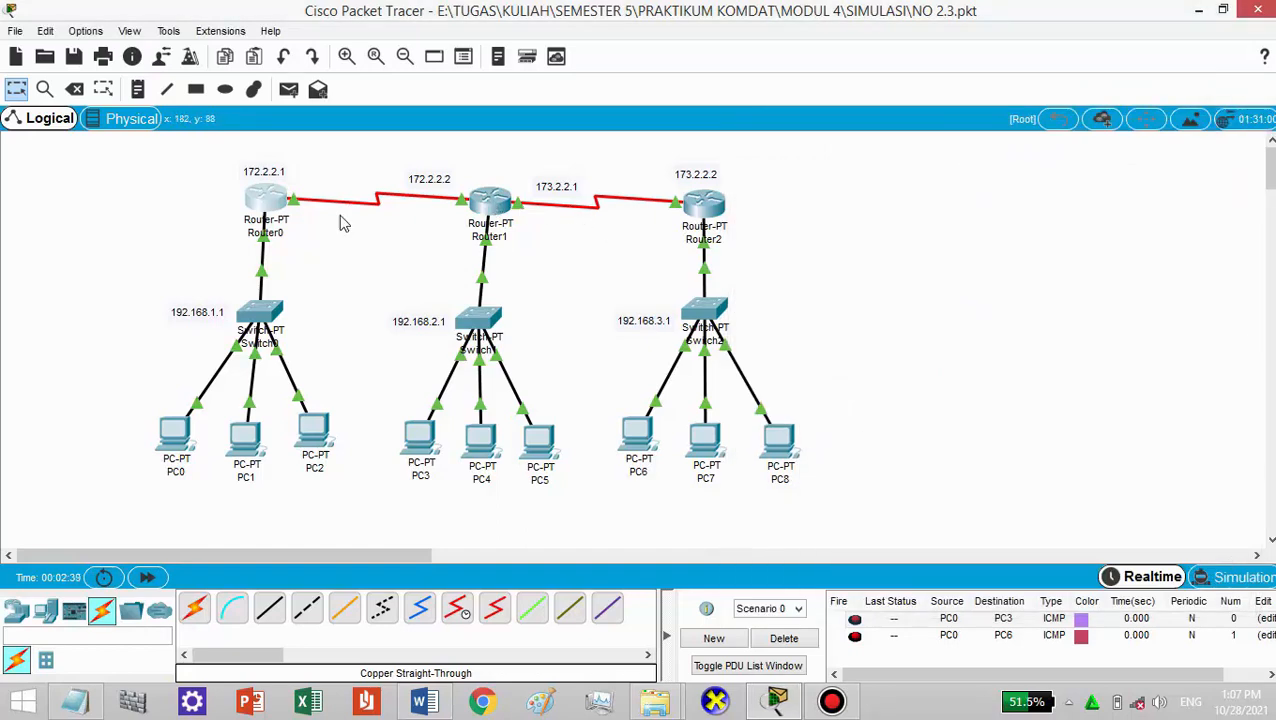
- Remove Router1's static routes to 192.168.1.0/24 via 172.2.2.1 and to 192.168.3.0/24 via 173.2.2.2
left_click(491, 200)
left_click(470, 125)
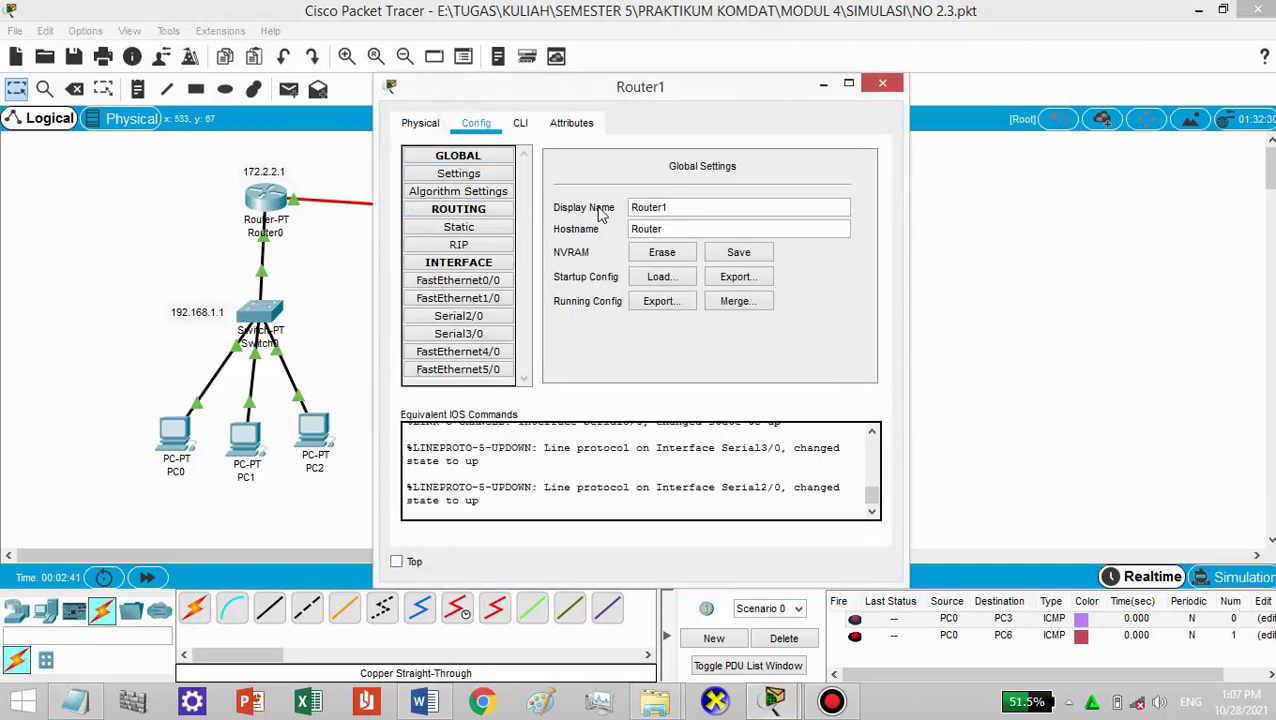
left_click(474, 228)
left_click(715, 334)
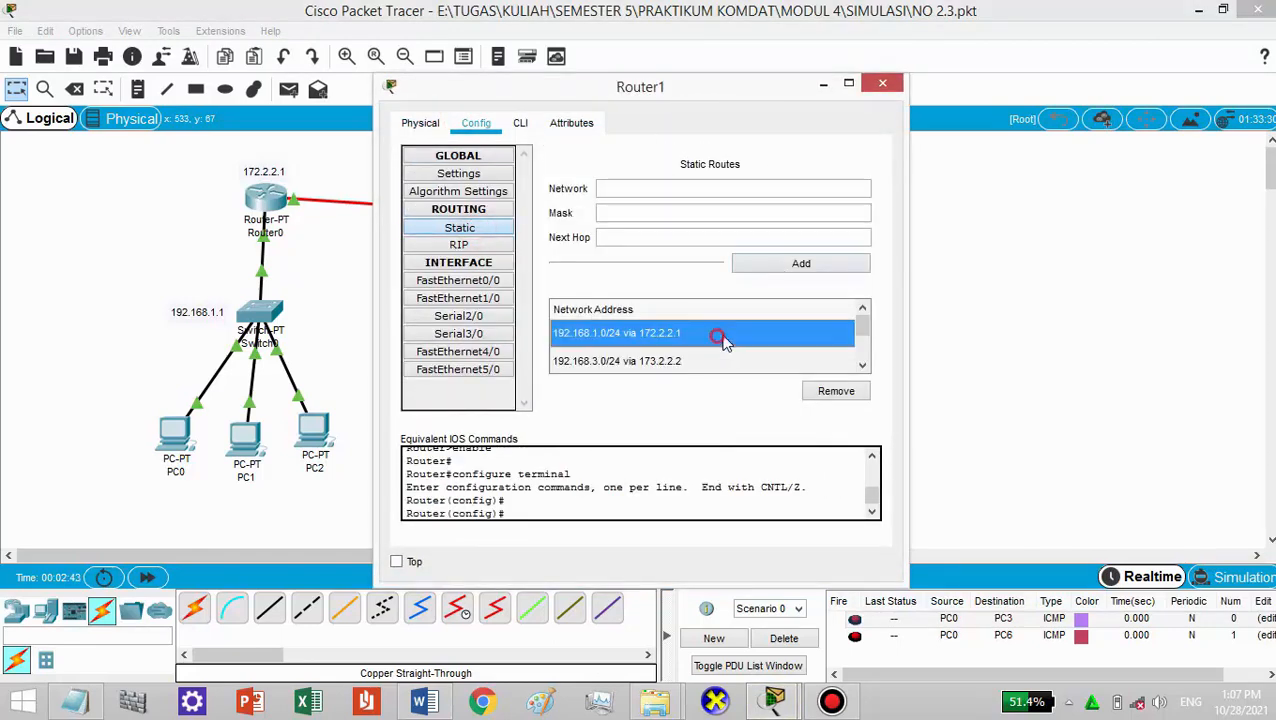
left_click(830, 391)
left_click(727, 334)
left_click(830, 391)
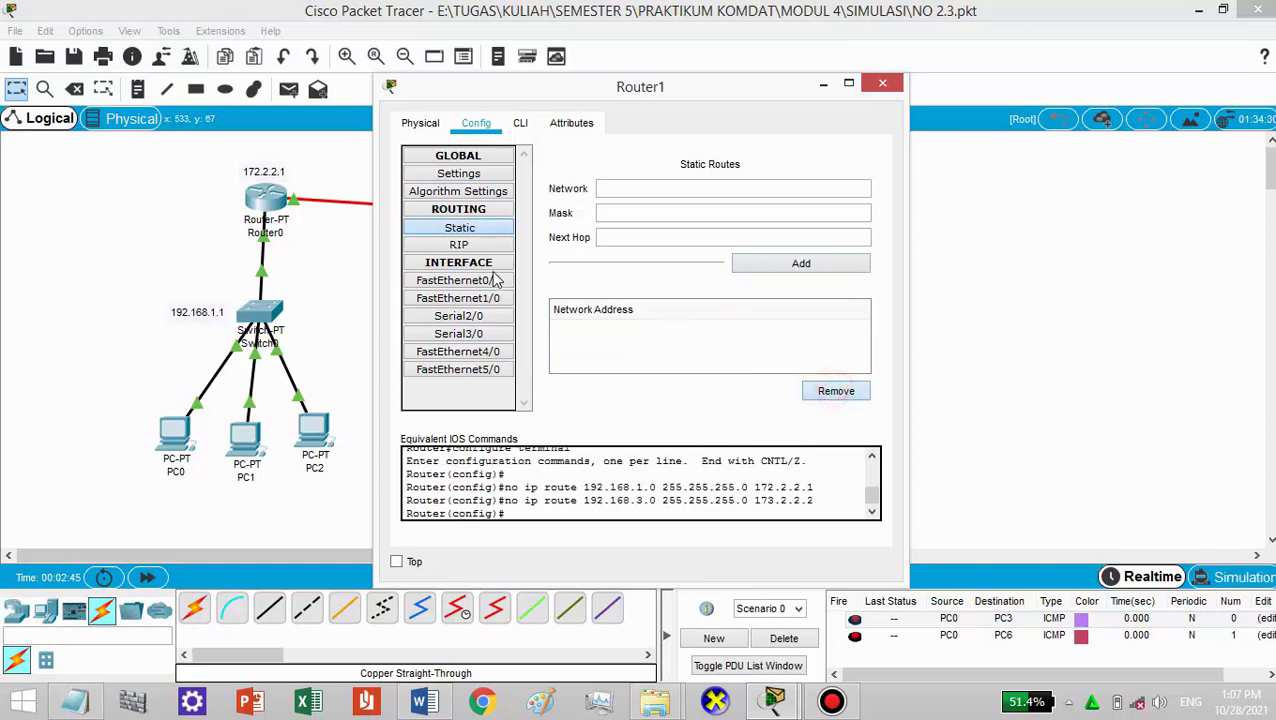
- Add the address 172.2.2.2 as a network in Router1's RIP routing
left_click(459, 245)
left_click(755, 179)
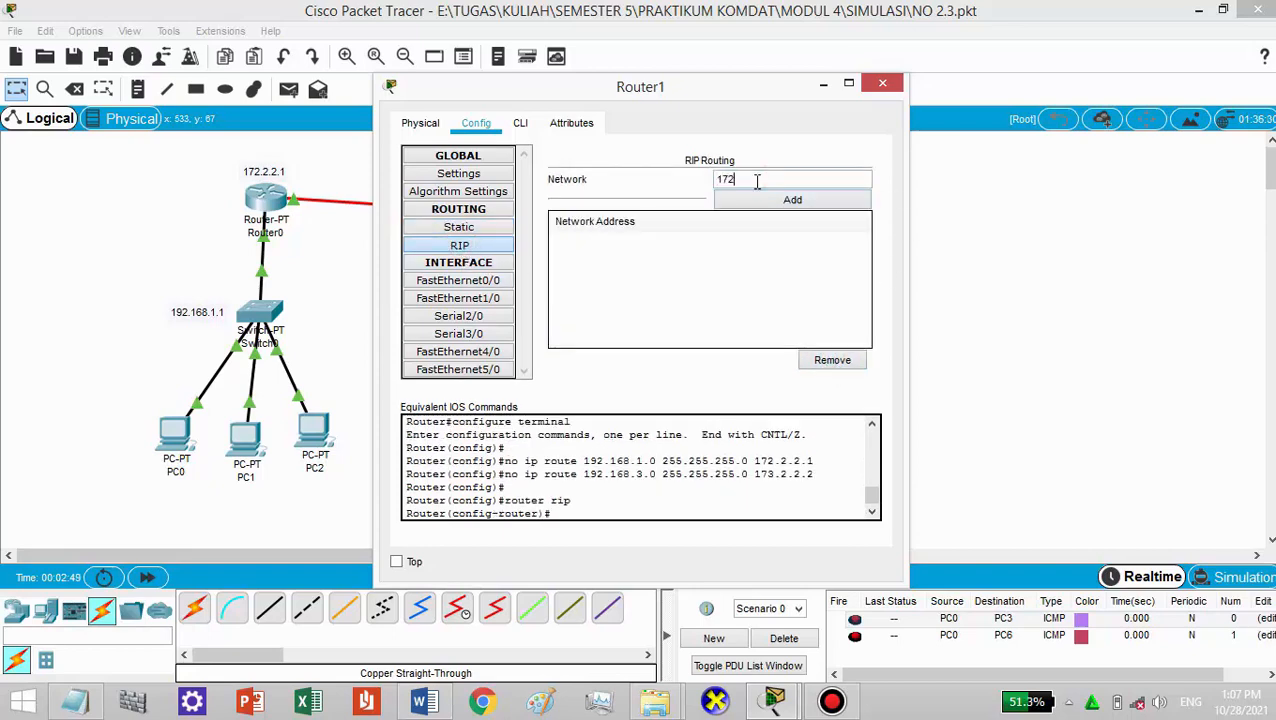
type("172.")
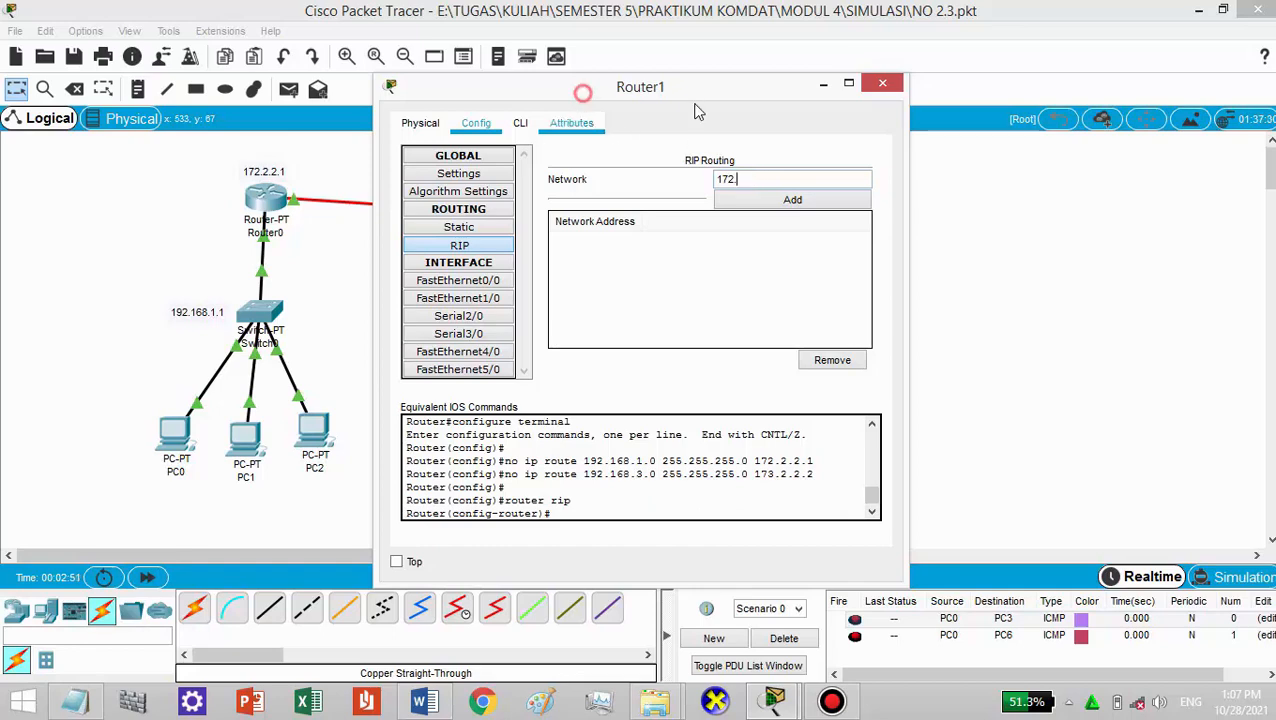
left_click_drag(584, 92, 860, 100)
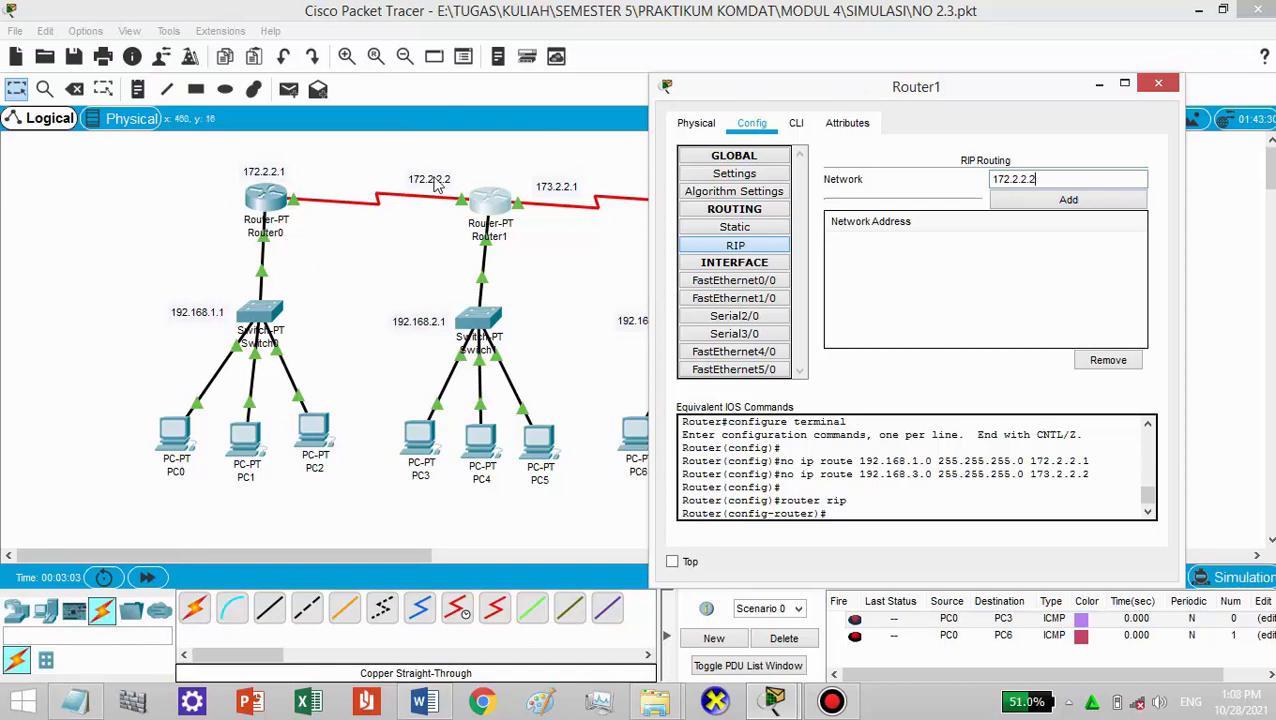
left_click(1072, 204)
- Add network 172.3.0.0 to Router1's RIP routing
left_click(1027, 178)
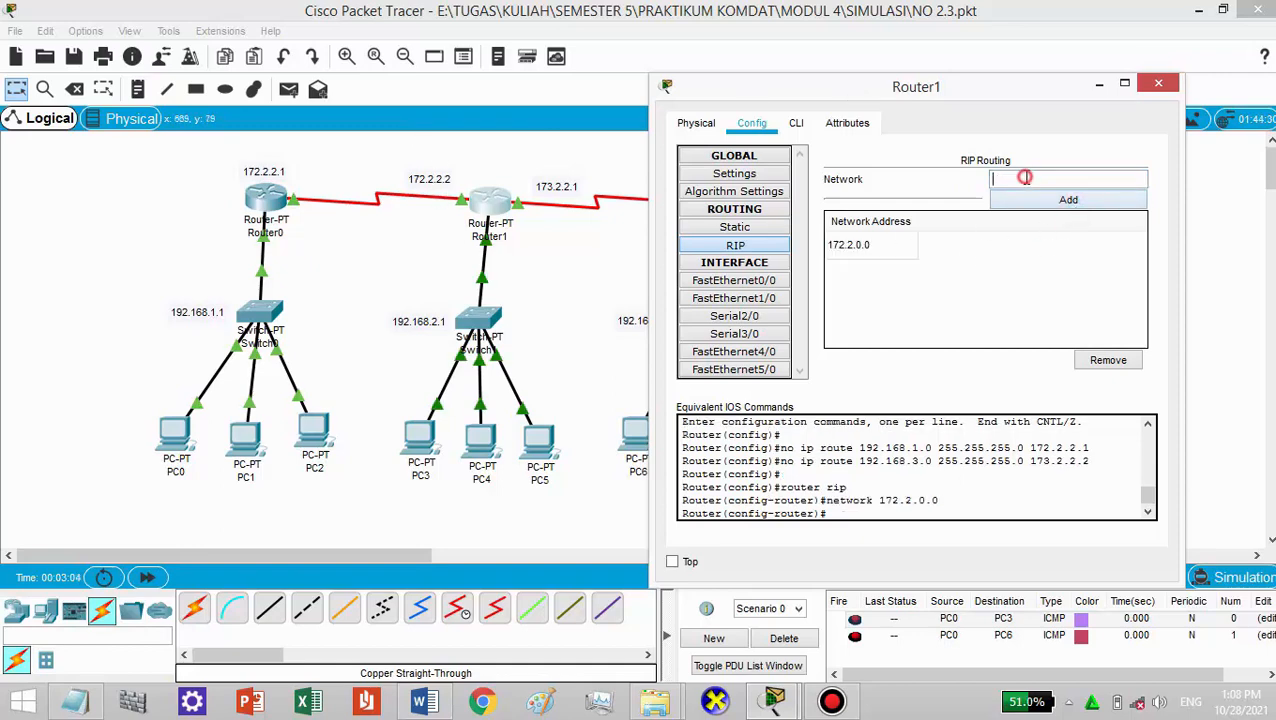
type("172")
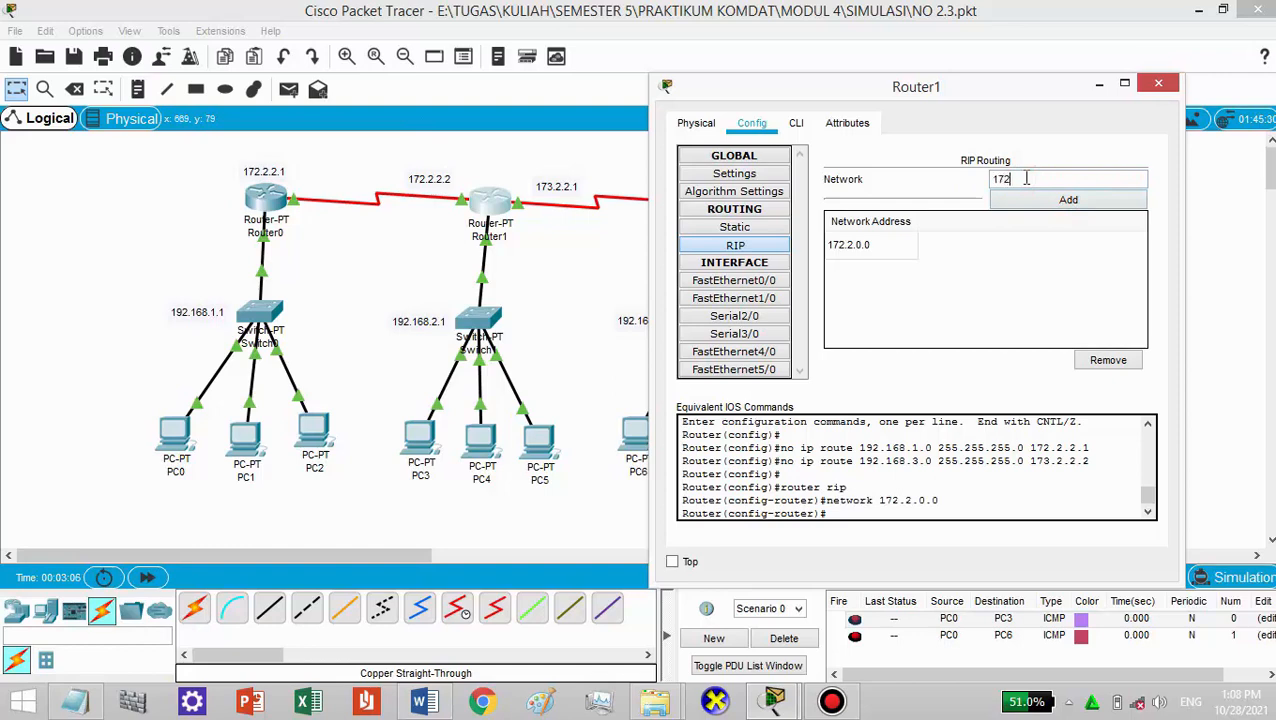
type(".2")
type(".0.0")
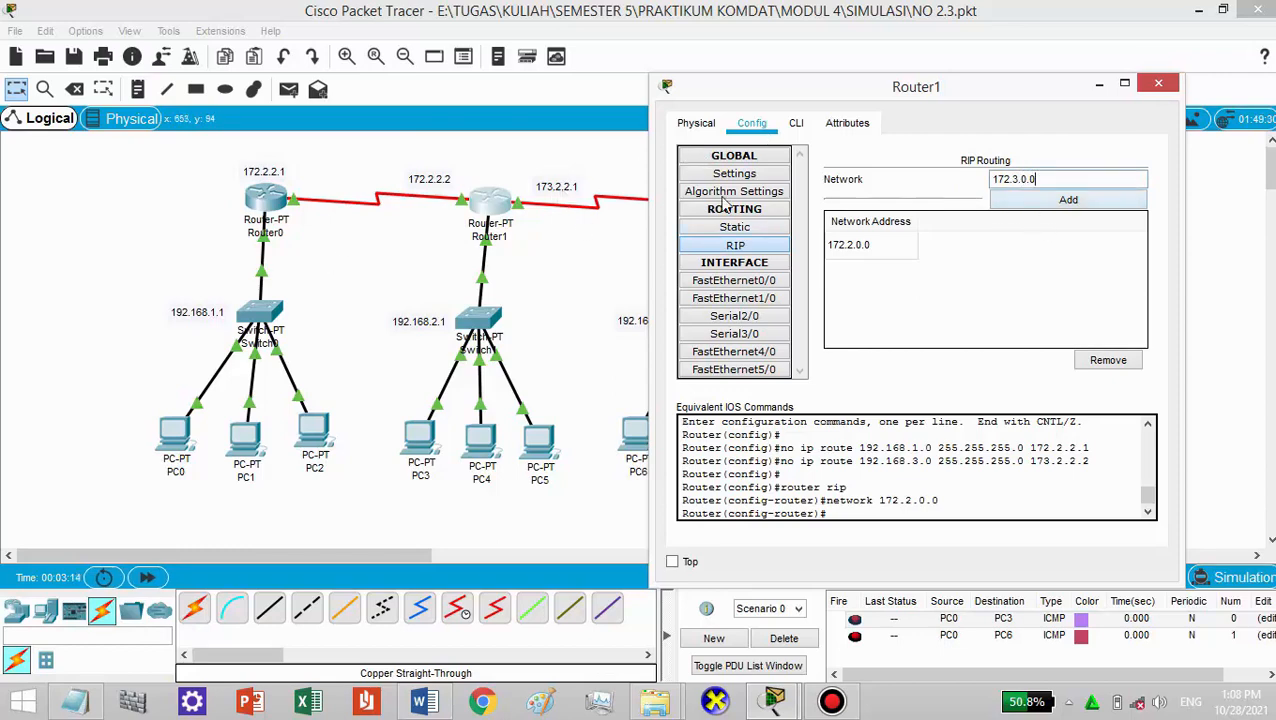
left_click(1062, 201)
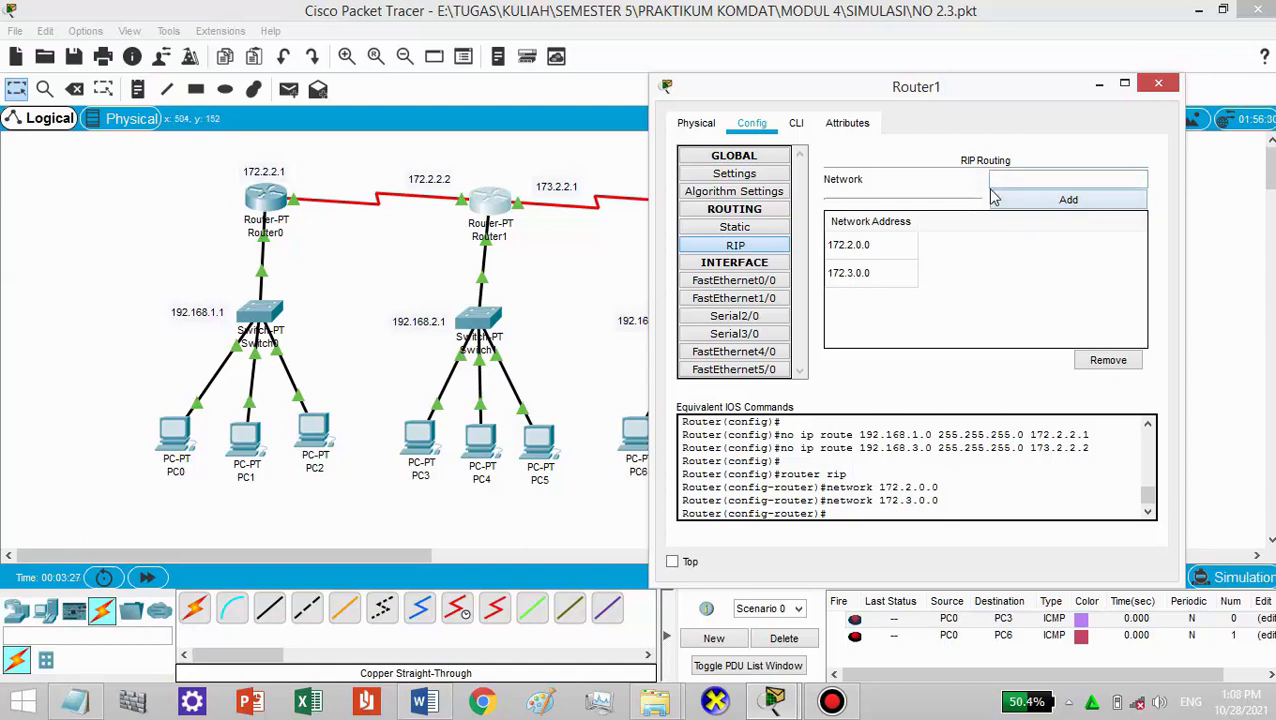
- Add the LAN networks 192.168.1.0 and 192.168.2.0 to Router1's RIP routing
type("192.168.2.0")
key("Left")
key("BackSpace")
key("BackSpace")
left_click(1018, 200)
left_click(1025, 176)
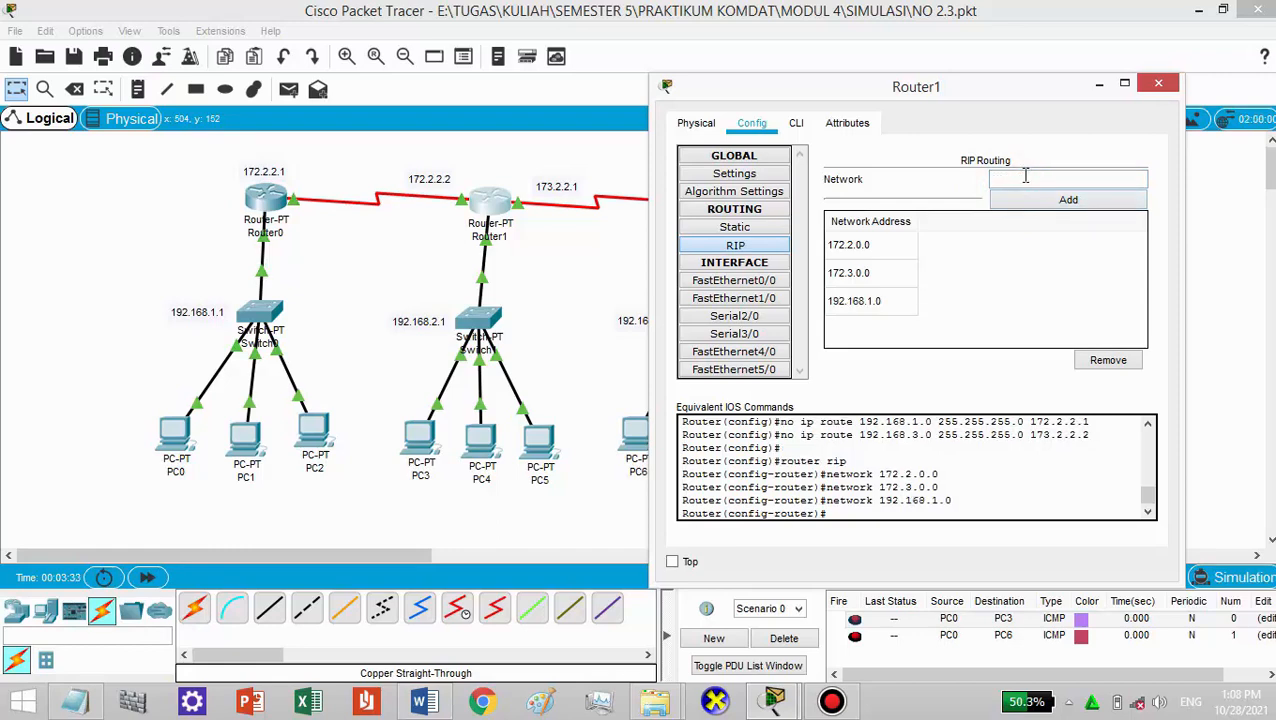
key("ctrl+v")
left_click(1053, 200)
- Add network 192.168.3.0 to Router1's RIP routing and close the router's configuration
left_click(1050, 179)
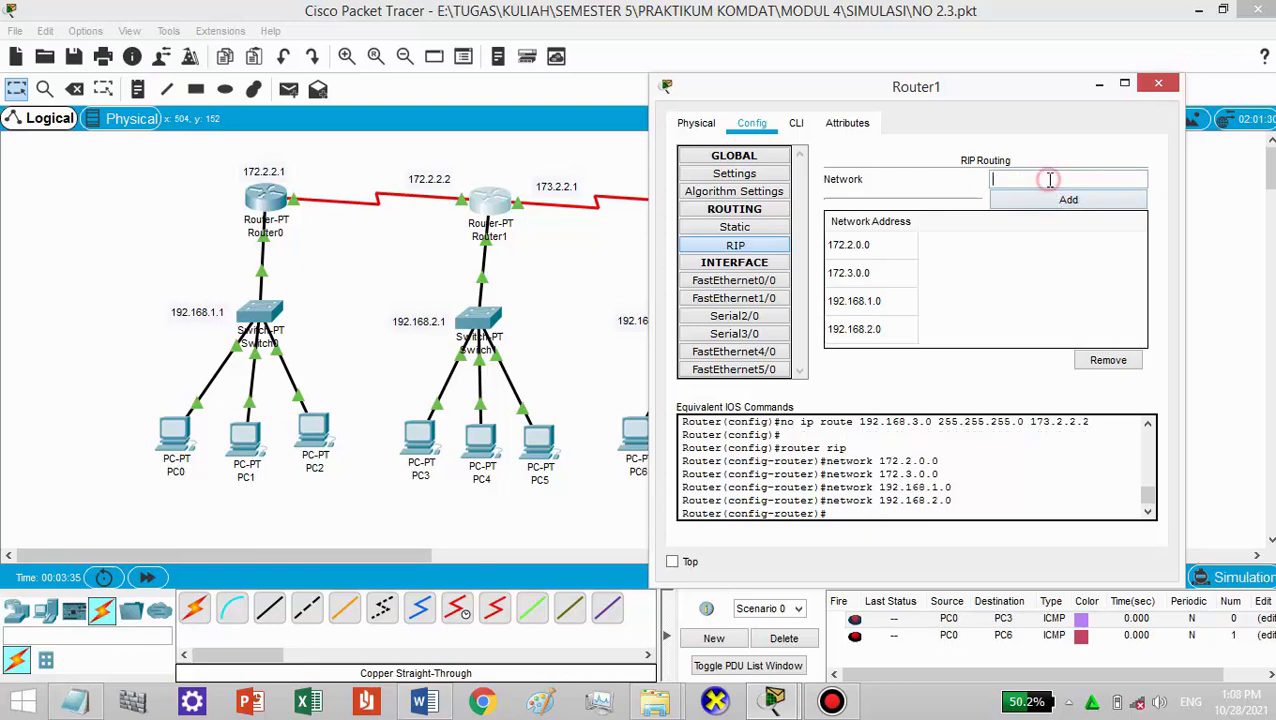
key("ctrl+v")
left_click(1040, 180)
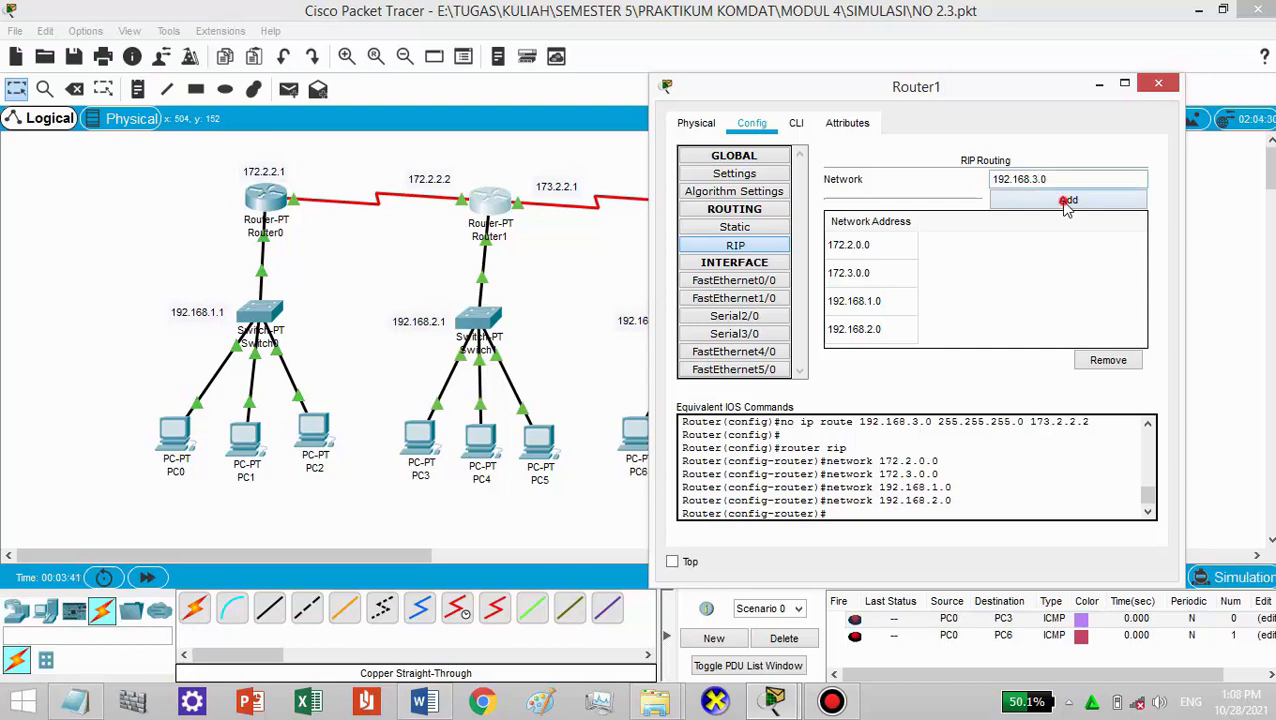
left_click(1068, 199)
left_click_drag(1058, 95, 624, 134)
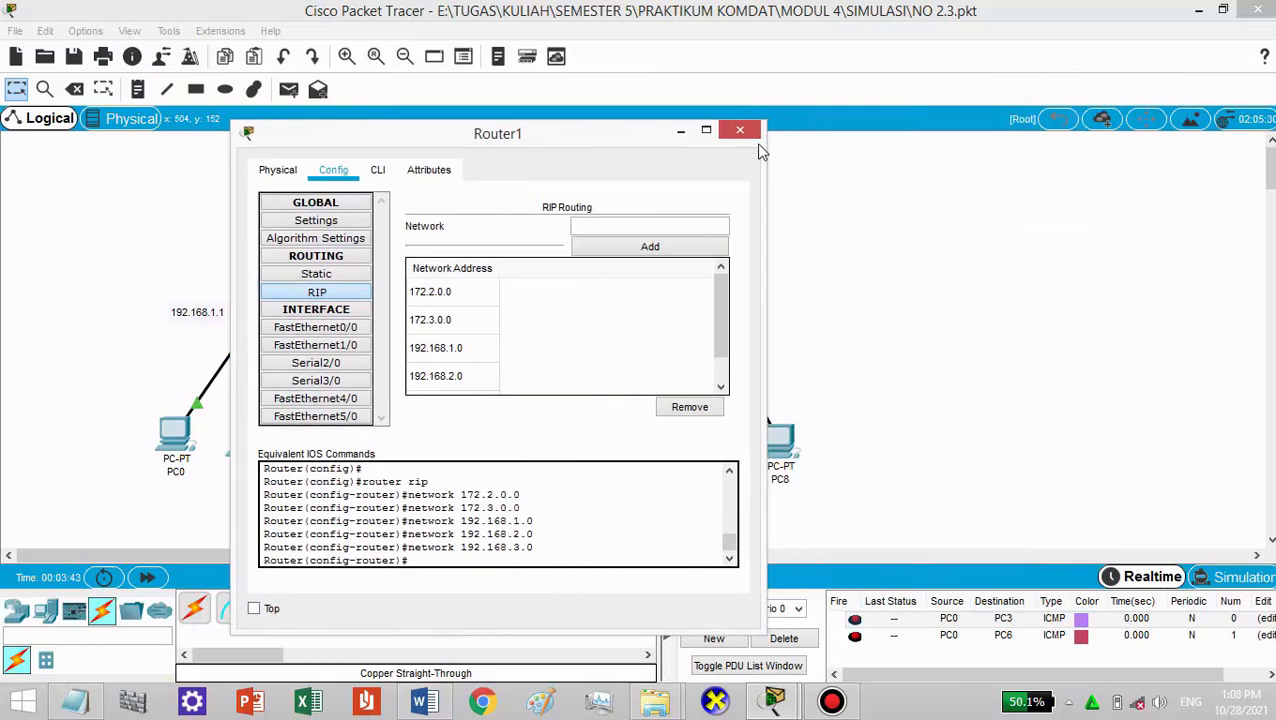
left_click(742, 128)
- Remove Router2's static routes to 192.168.1.0/24 and 192.168.2.0/24 via 173.2.2.1
left_click(702, 213)
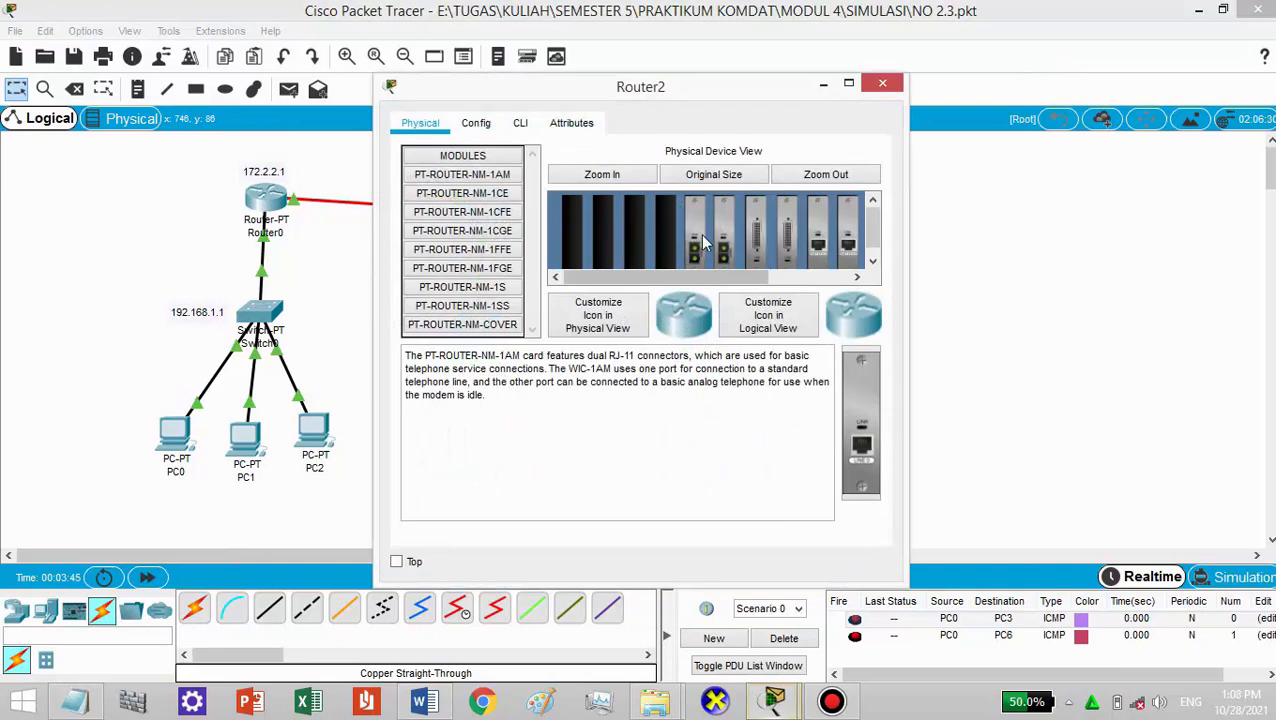
left_click(518, 122)
left_click(477, 123)
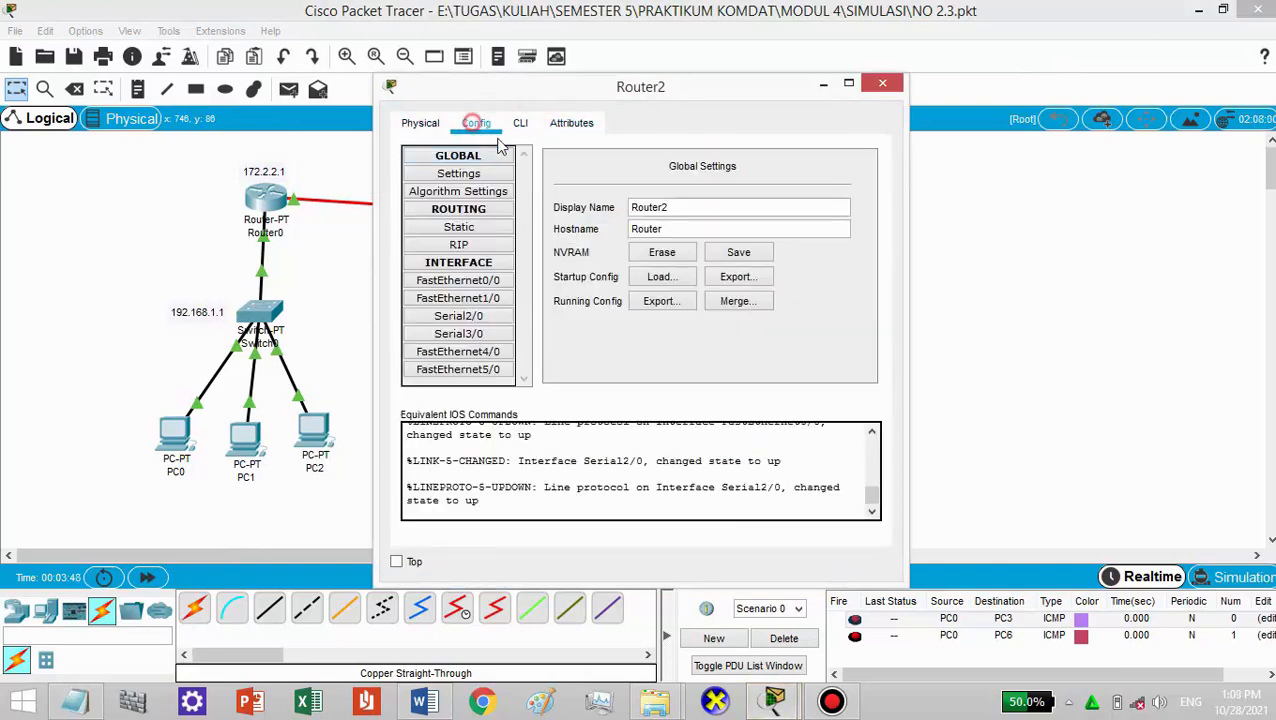
left_click(470, 231)
left_click(675, 331)
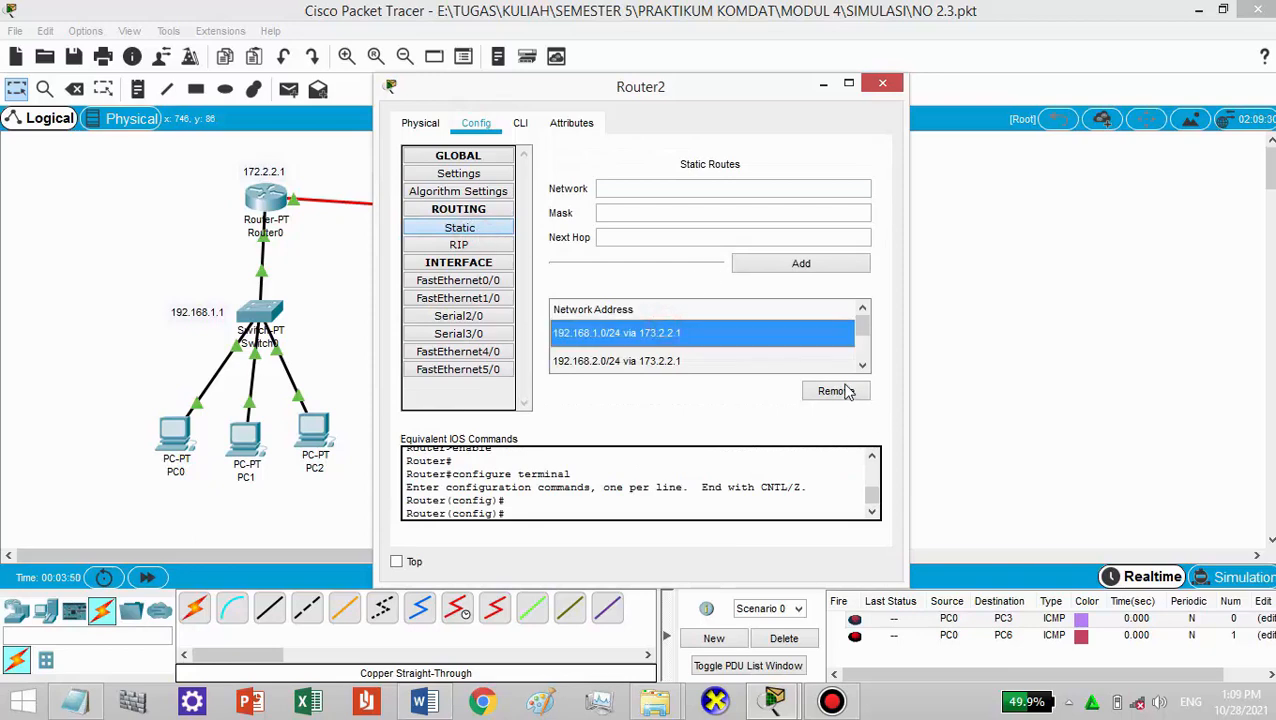
left_click(834, 391)
left_click(712, 334)
left_click(836, 391)
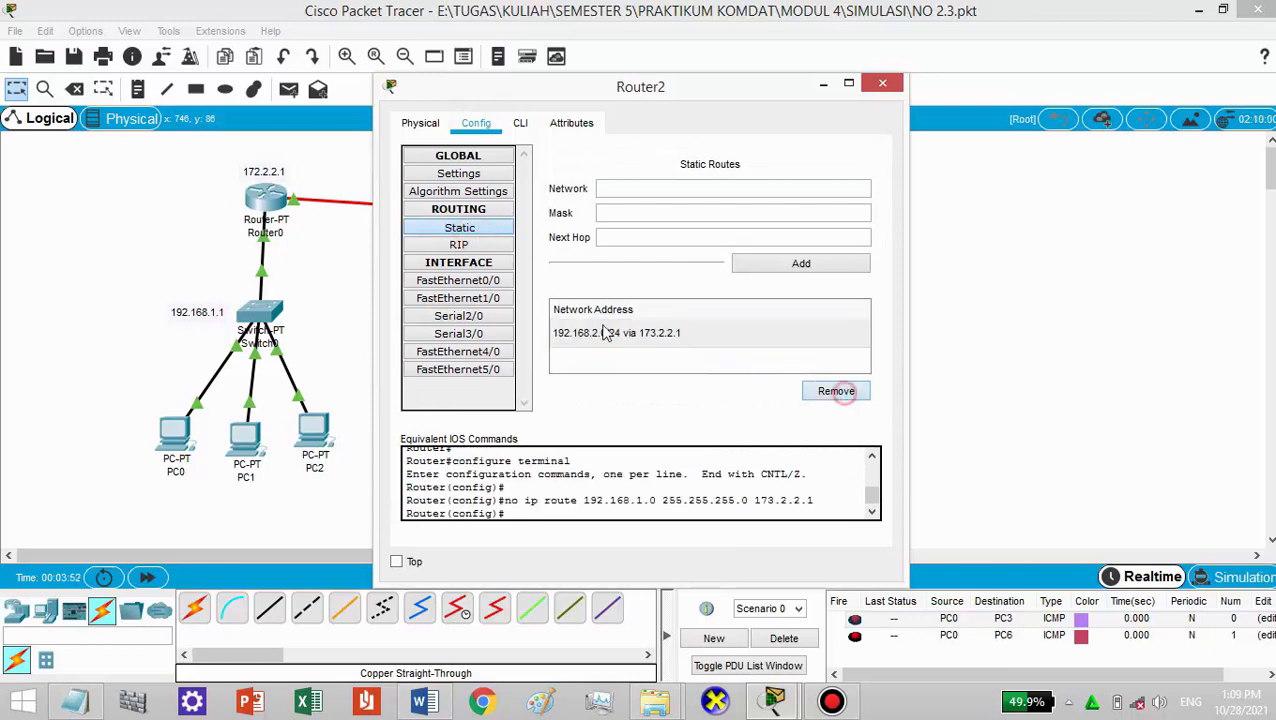
- Add network 173.2.0.0 to Router2's RIP routing
left_click(459, 245)
left_click(782, 172)
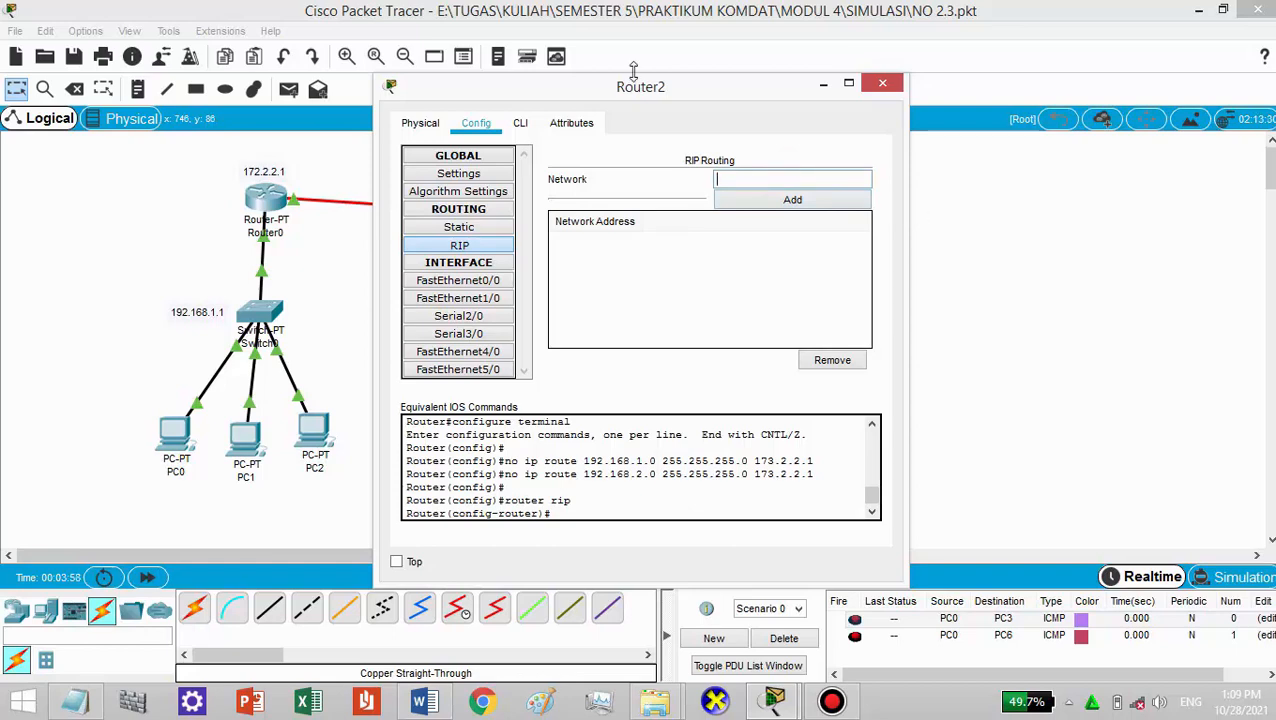
left_click_drag(652, 92, 786, 72)
type("1")
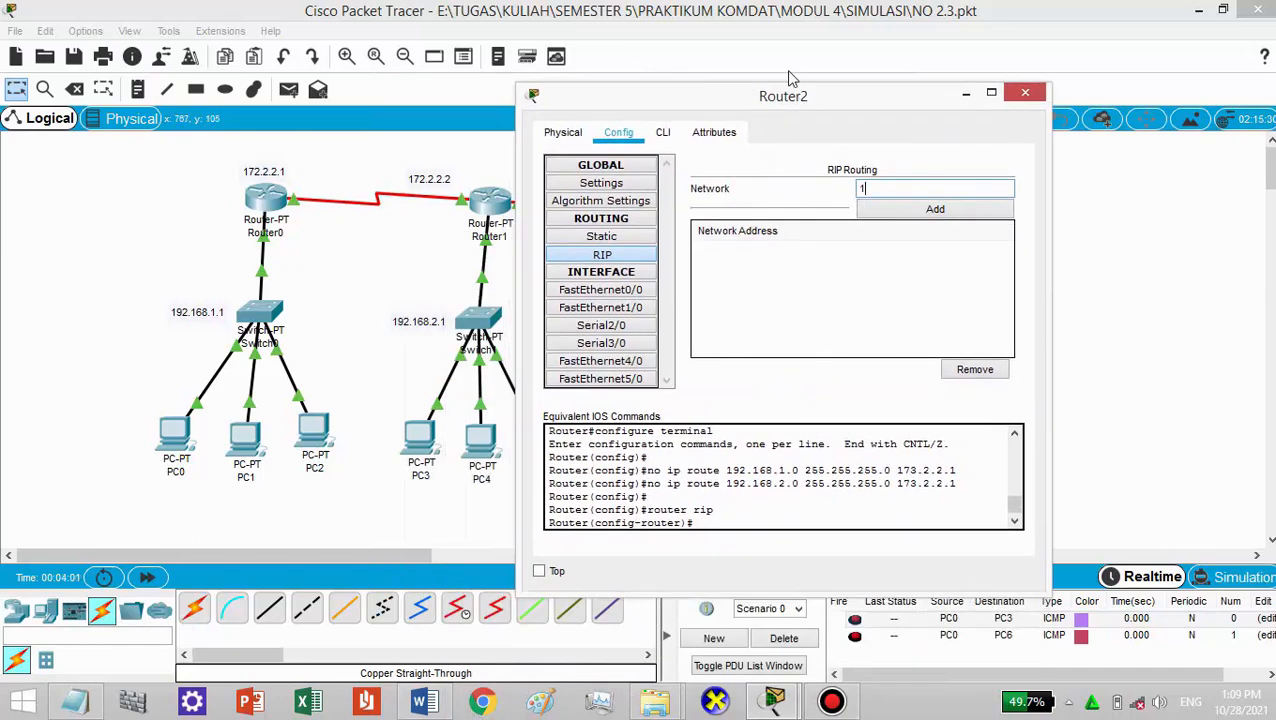
type("73.")
type("2")
type(".0L0")
key("BackSpace")
key("BackSpace")
type(".0")
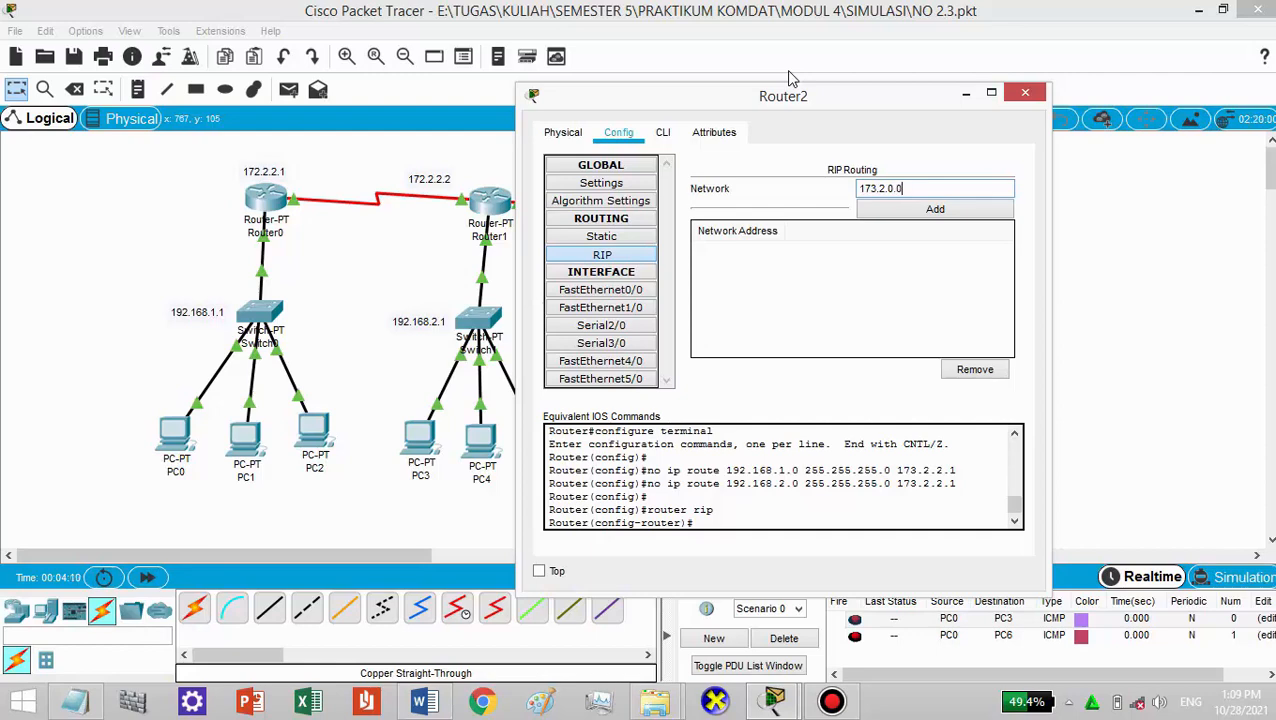
left_click(936, 211)
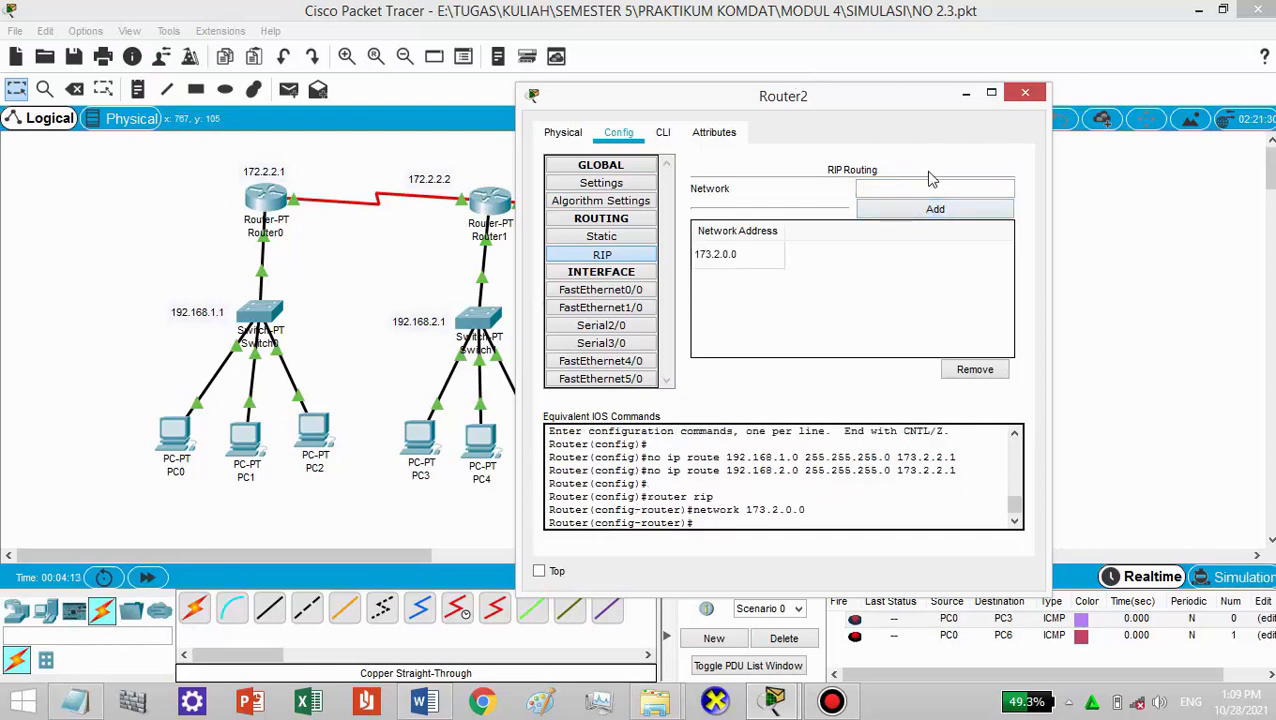
- Add the LAN networks 192.168.1.0 and 192.168.2.0 to Router2's RIP routing
left_click(927, 192)
type("192.168.2.0")
left_click(889, 207)
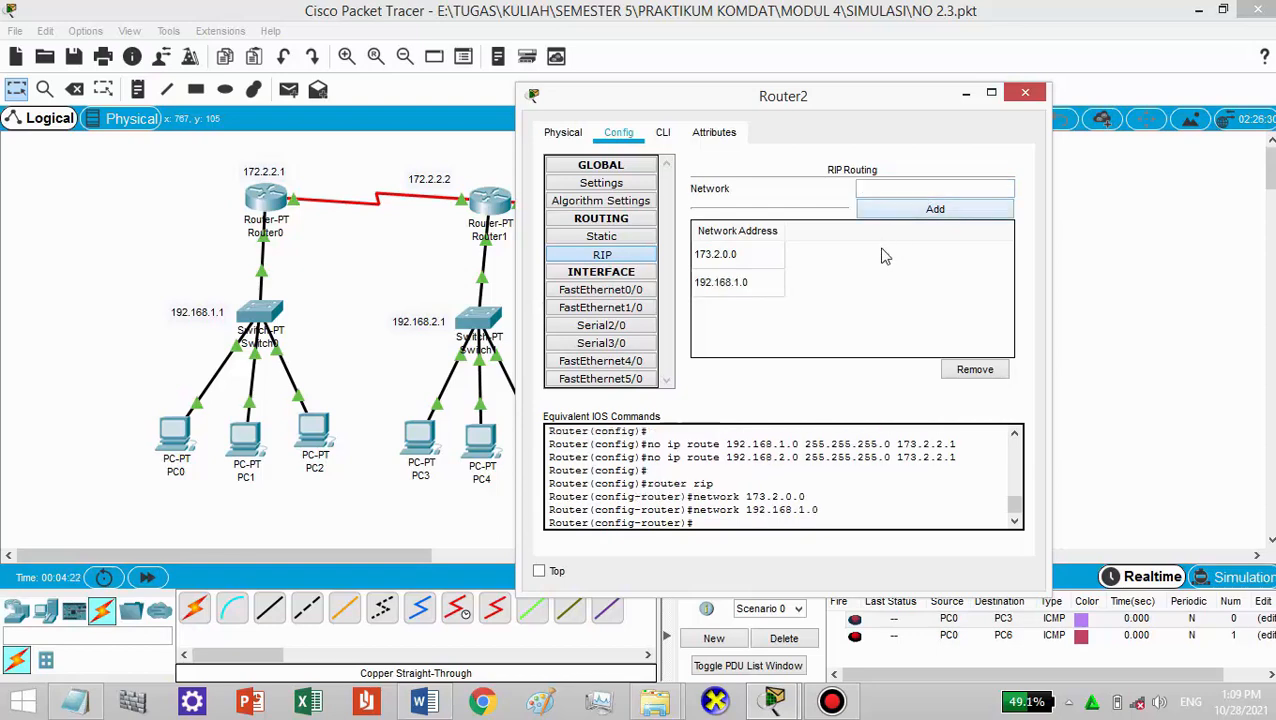
left_click(917, 183)
type("192.168.2.0")
left_click(918, 220)
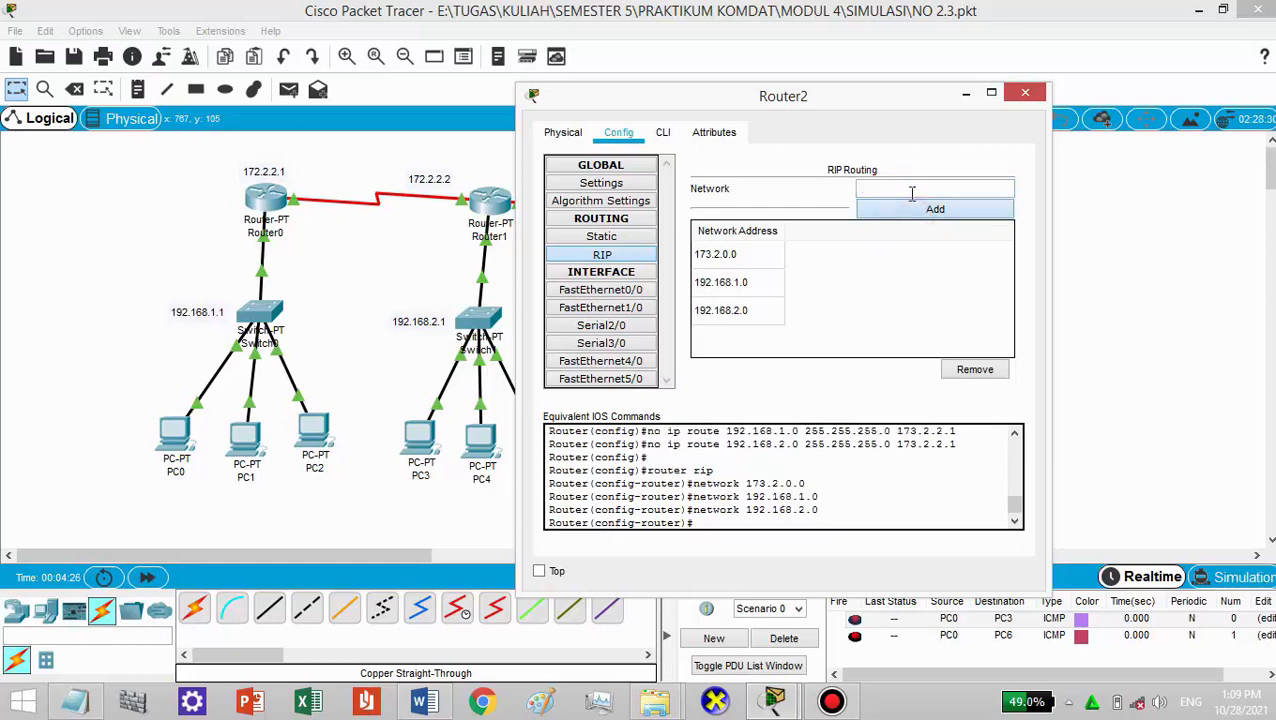
- Add network 192.168.3.0 to Router2's RIP routing and close the router's configuration
type("192.168.2.0")
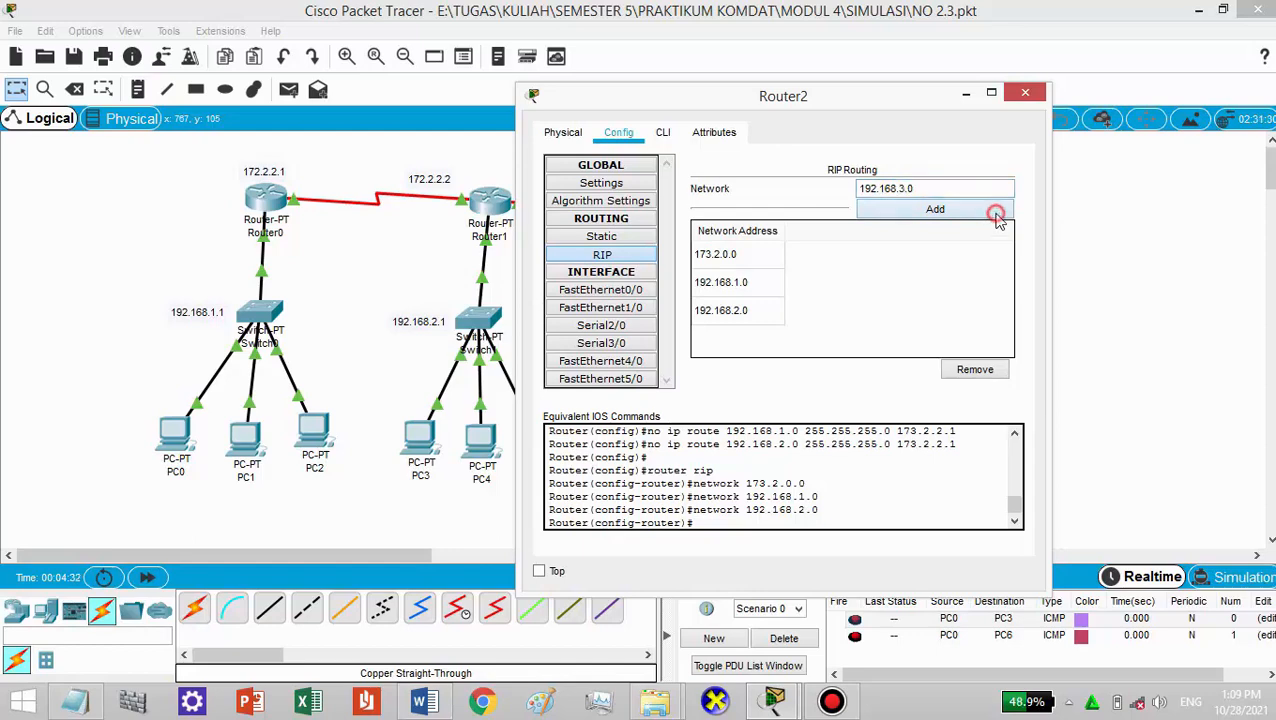
left_click(990, 209)
left_click(1025, 92)
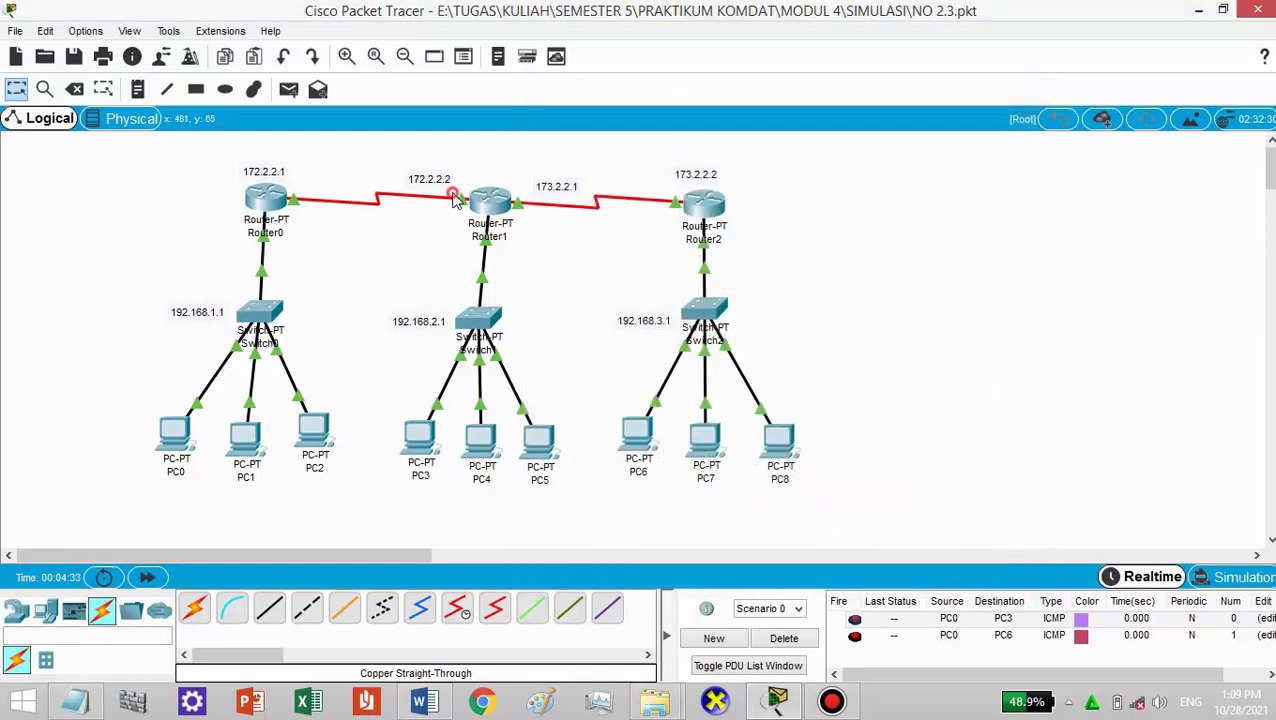
- Review Router1's static routes and RIP network list, and close its configuration
left_click(484, 198)
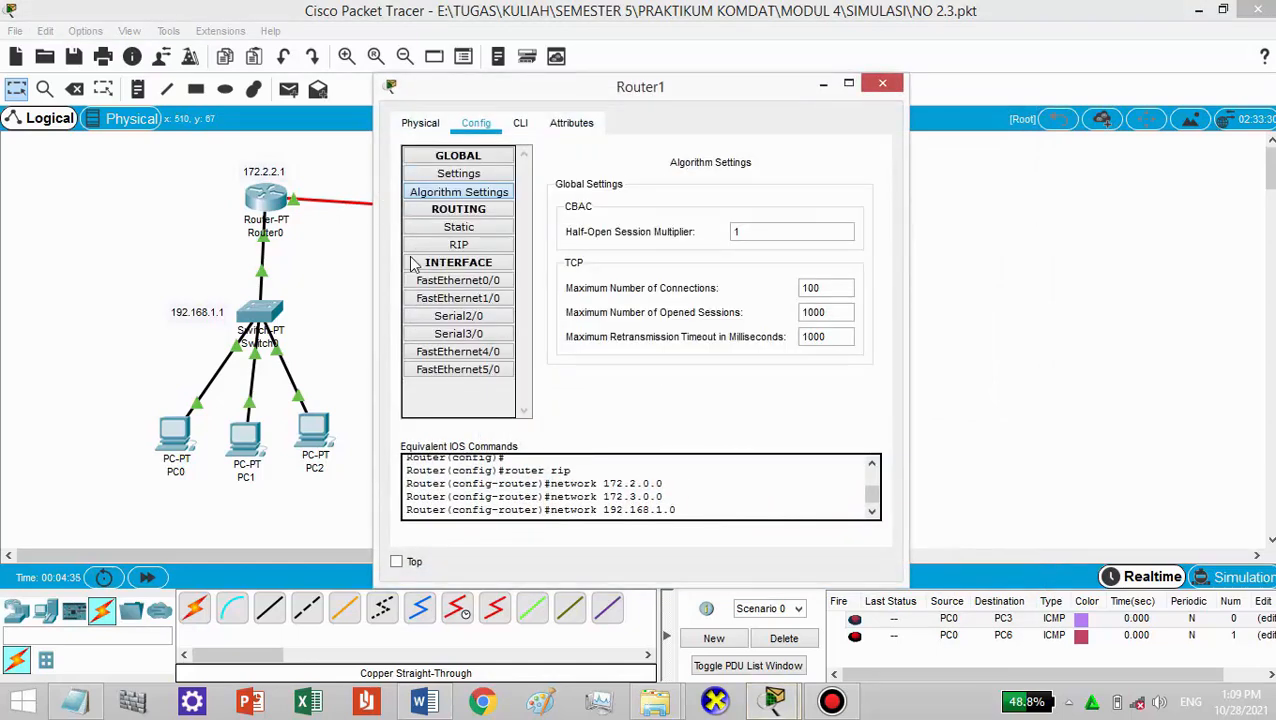
left_click(458, 232)
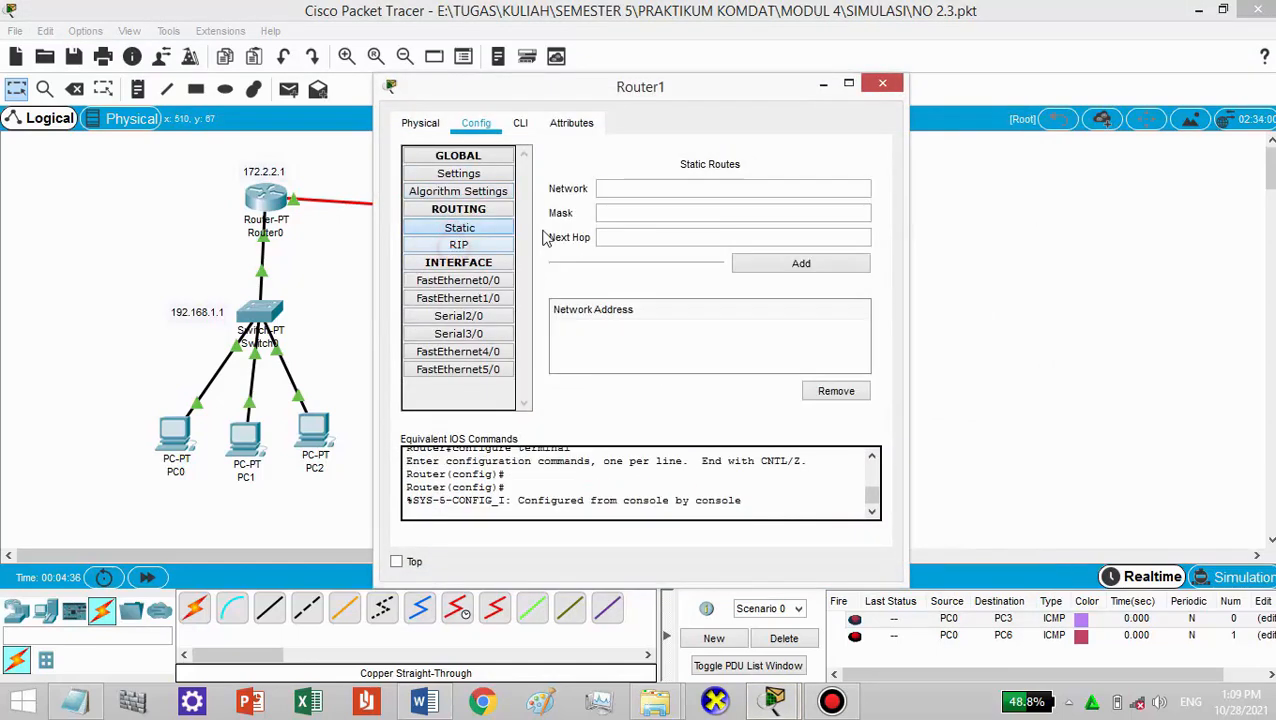
left_click(459, 245)
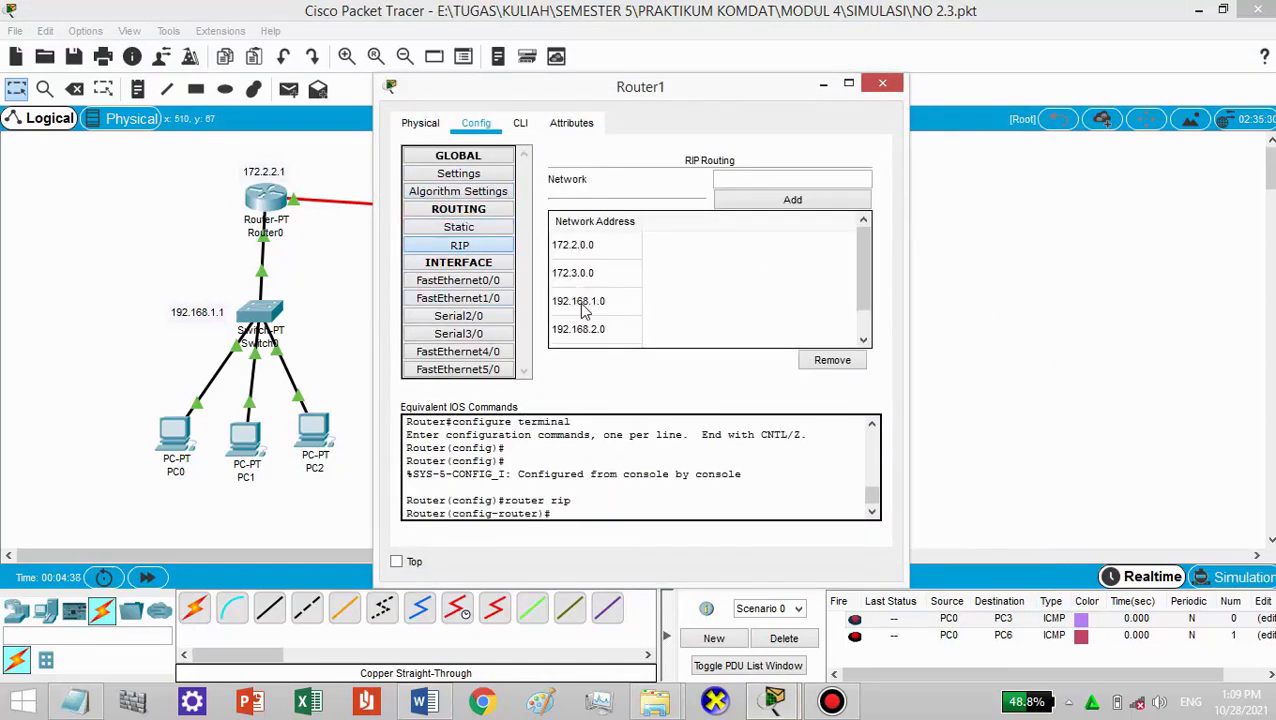
left_click(882, 83)
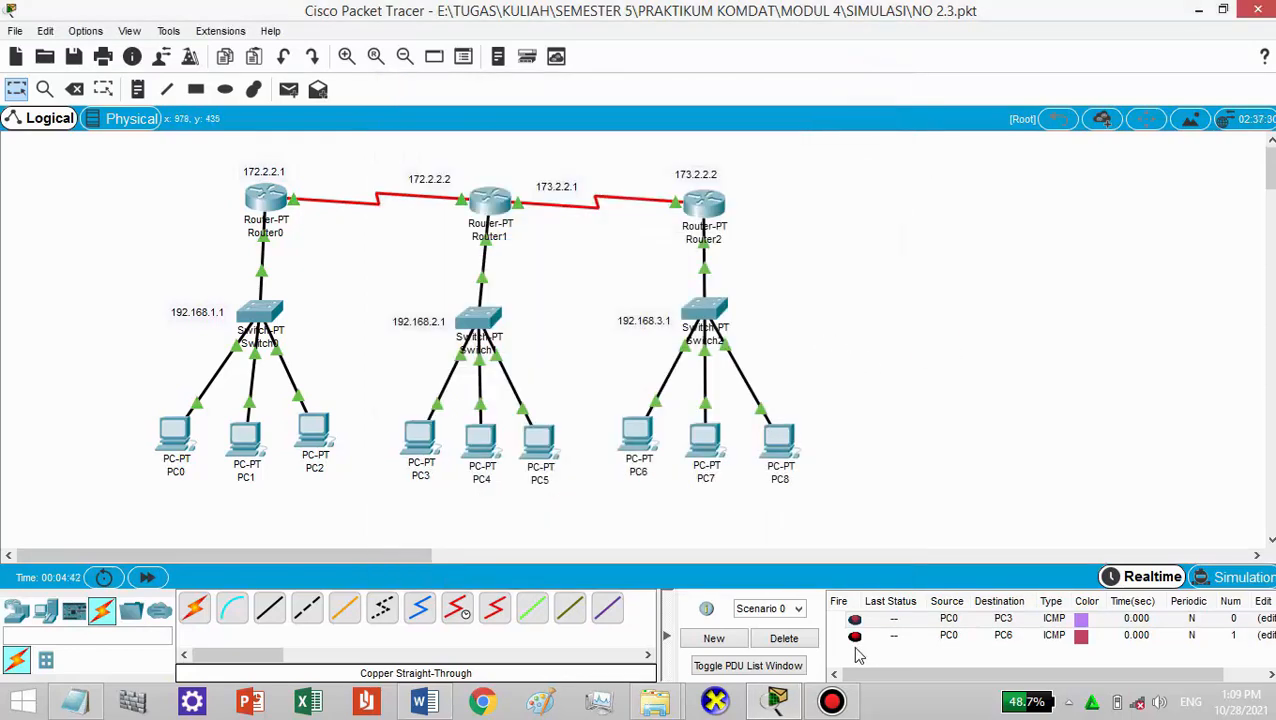
- Delete the old test PDUs in Scenario 0 and send two simple PDUs from PC0 to PC3
left_click(800, 638)
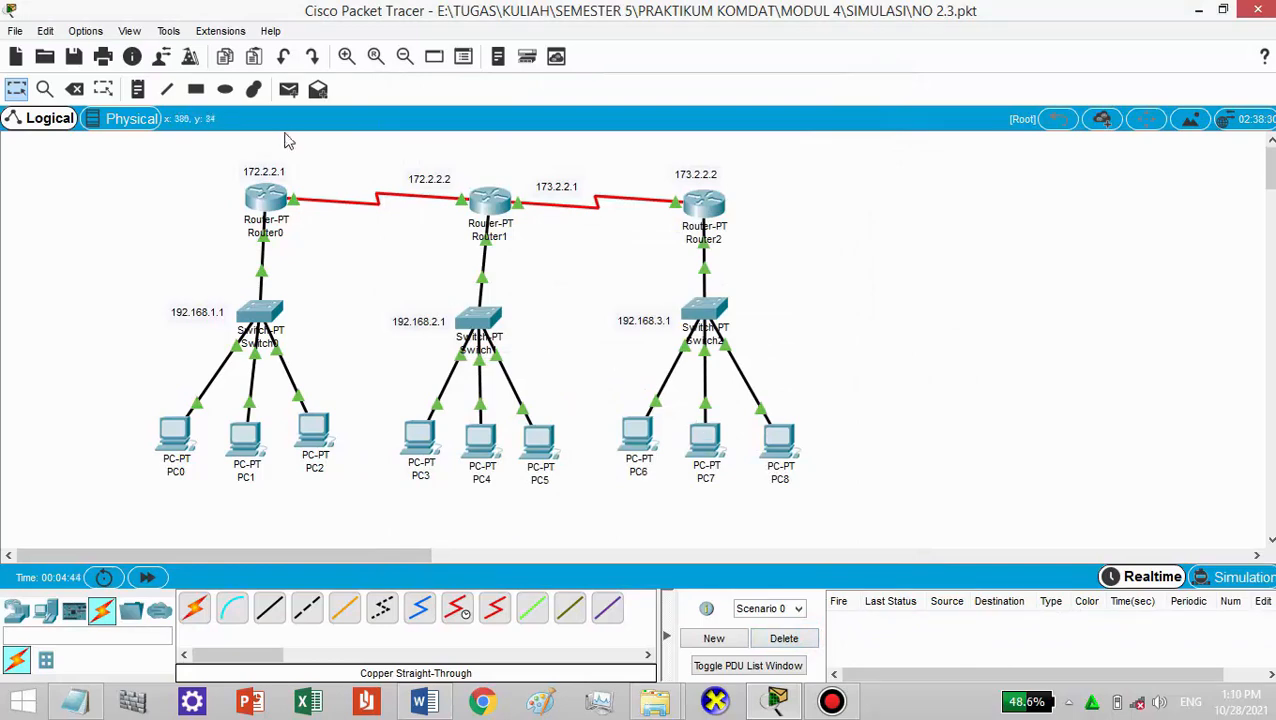
left_click(289, 89)
left_click(178, 436)
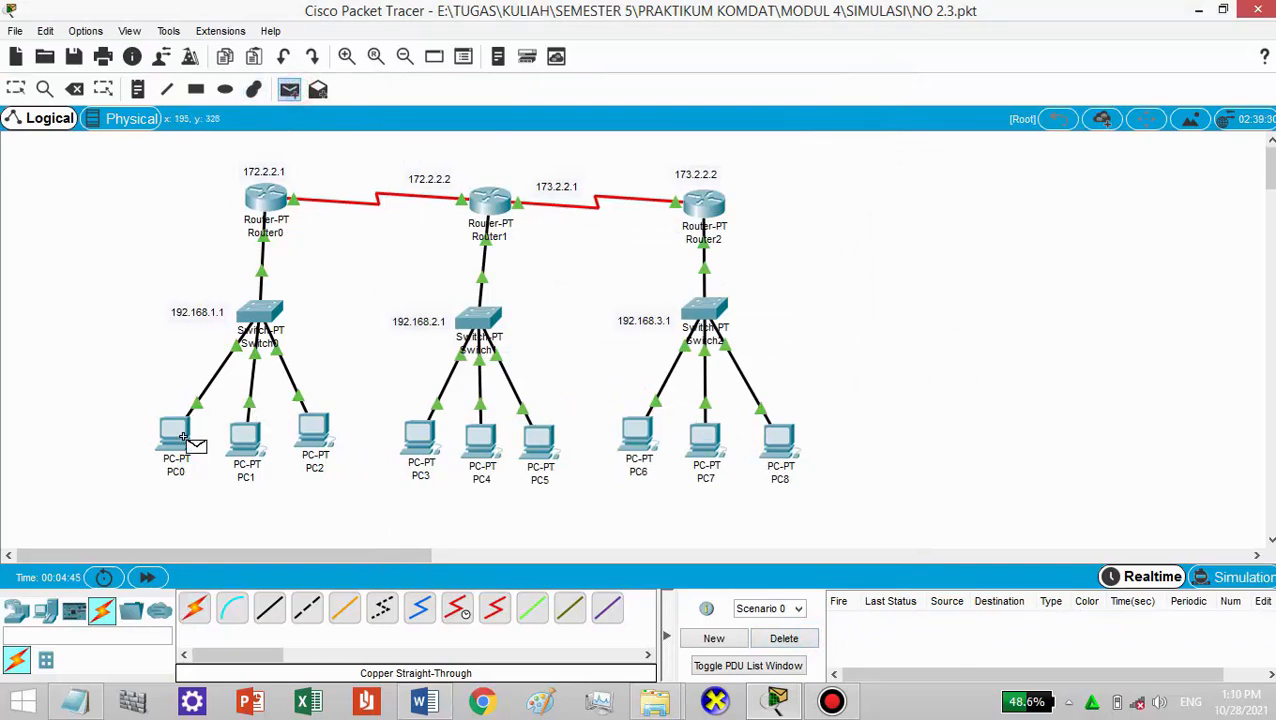
left_click(420, 438)
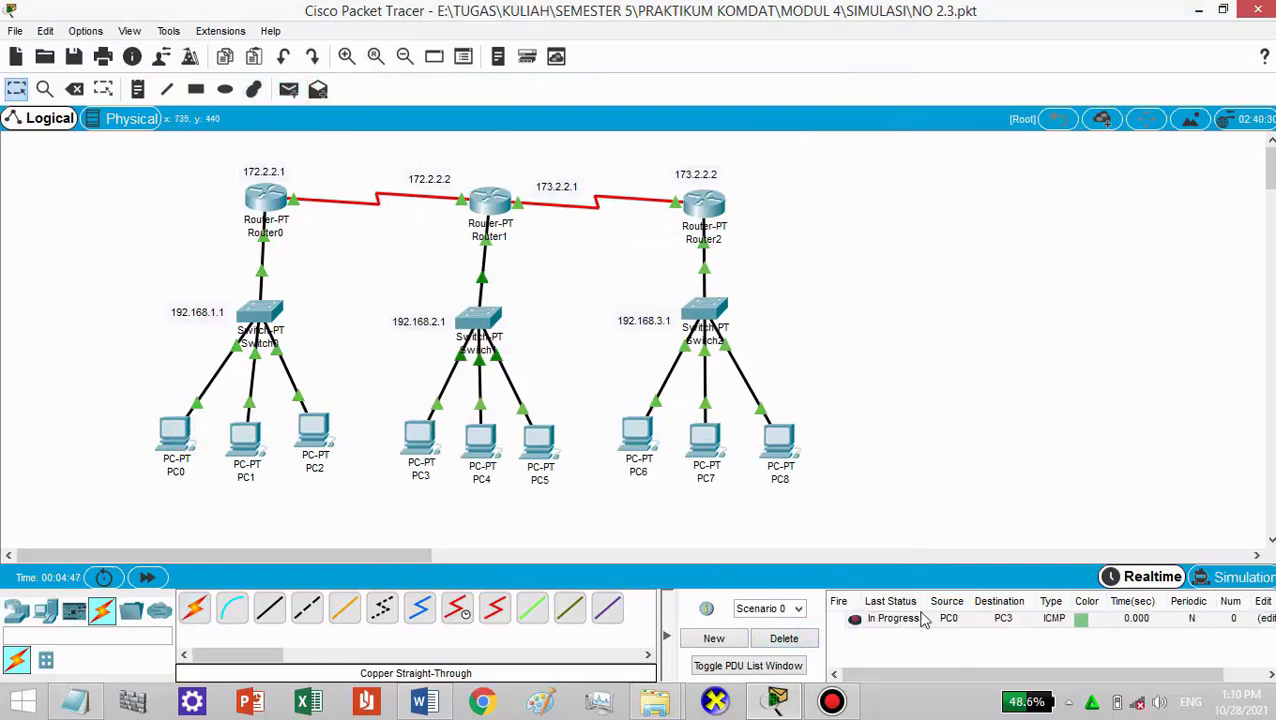
left_click(289, 89)
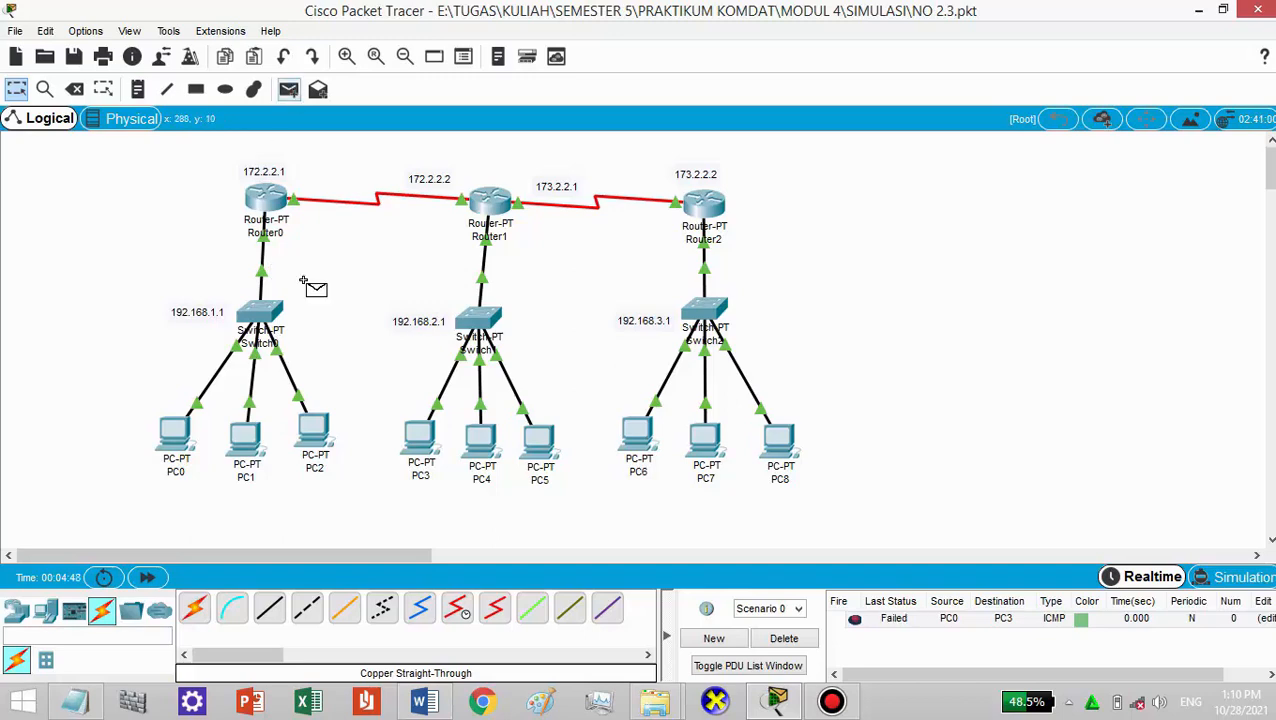
left_click(176, 436)
left_click(412, 440)
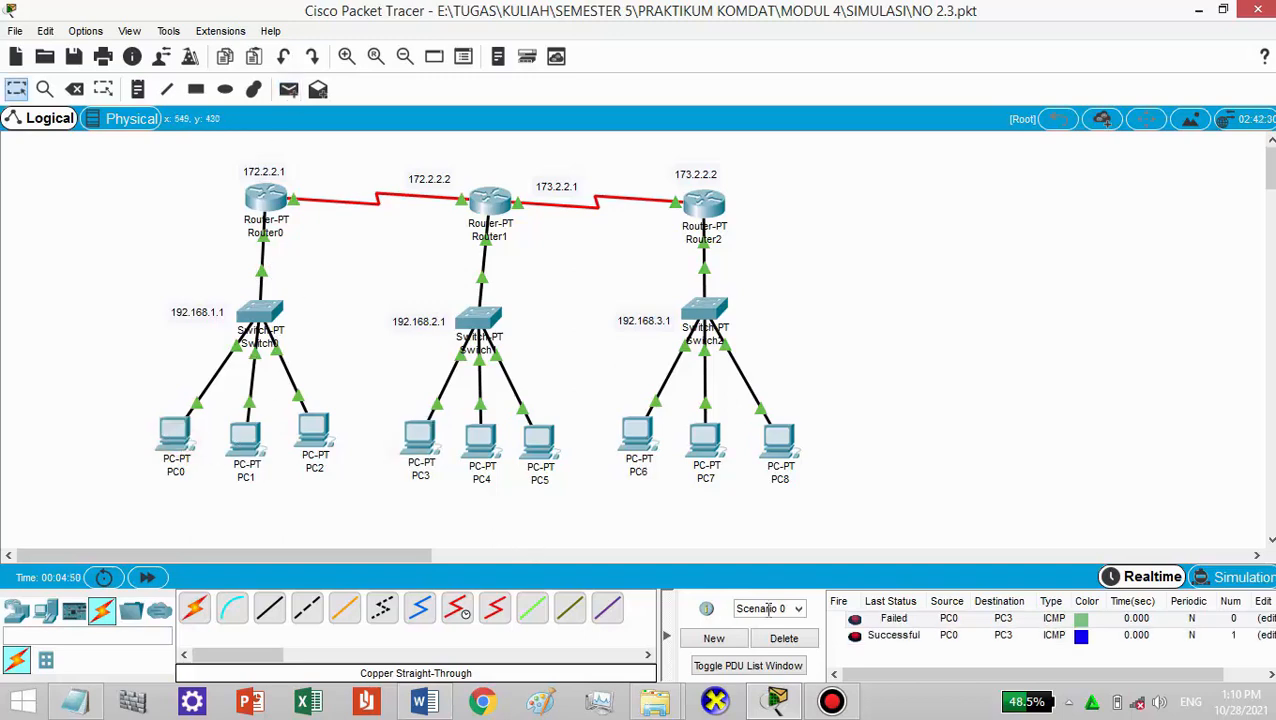
- Test connectivity by sending three simple PDUs from PC0 to PC6 and check their status in the PDU list
left_click(289, 89)
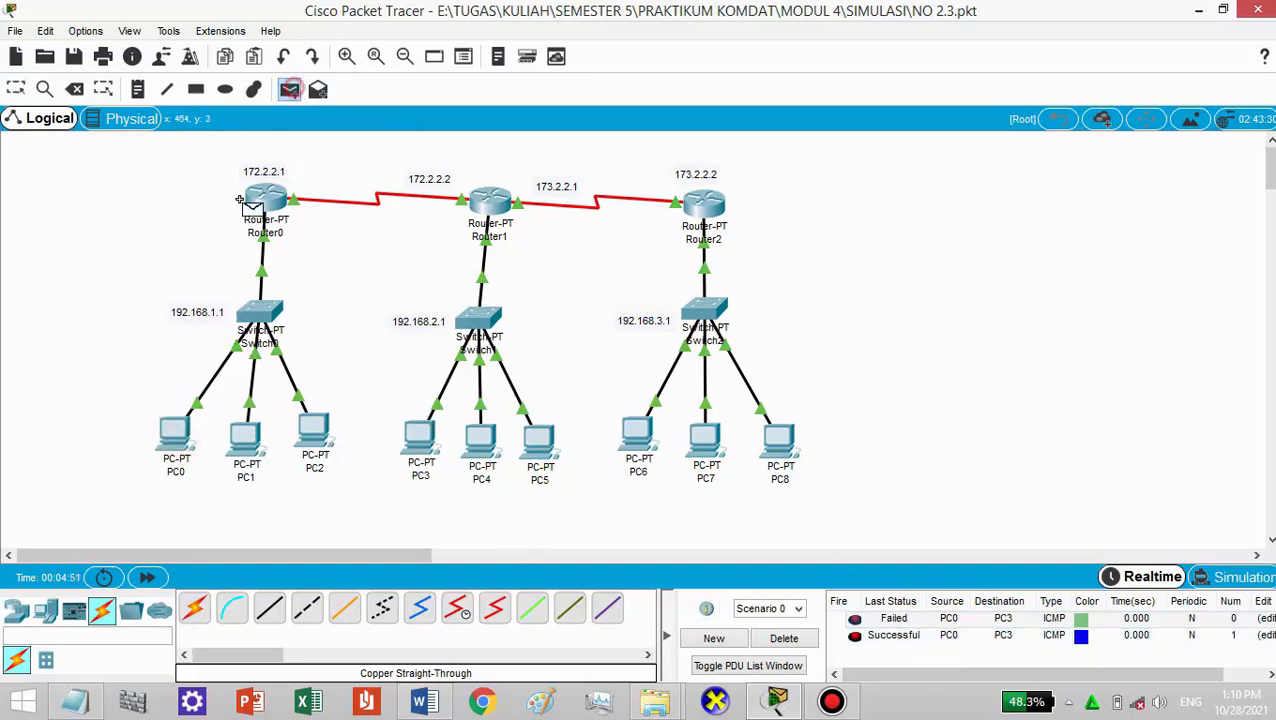
left_click(177, 438)
left_click(660, 432)
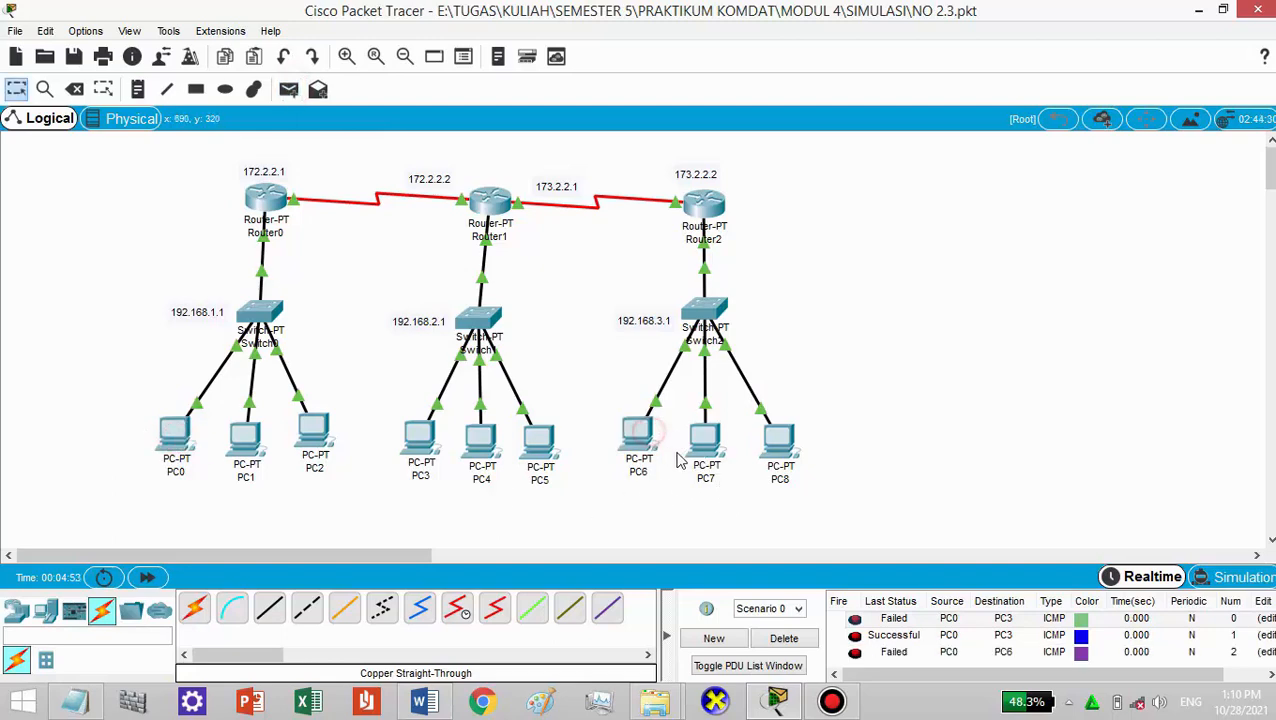
left_click(289, 89)
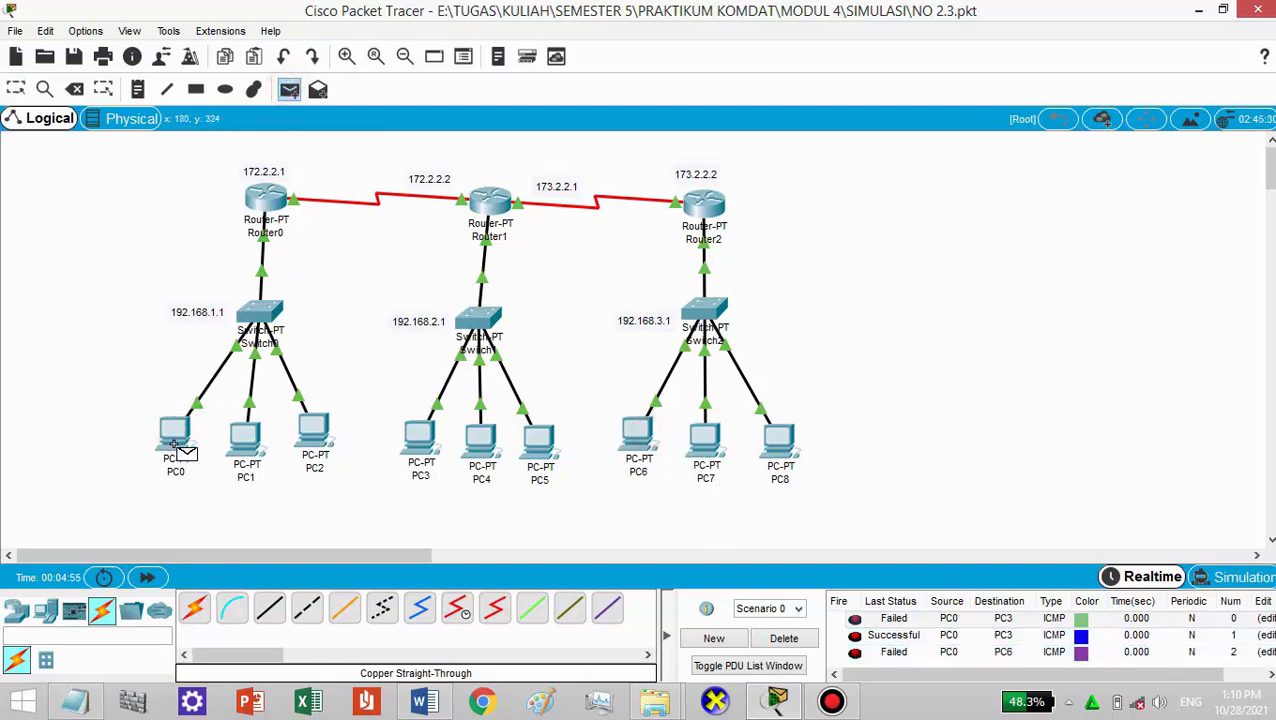
left_click(175, 438)
left_click(645, 440)
scroll(842, 618, "down", 1)
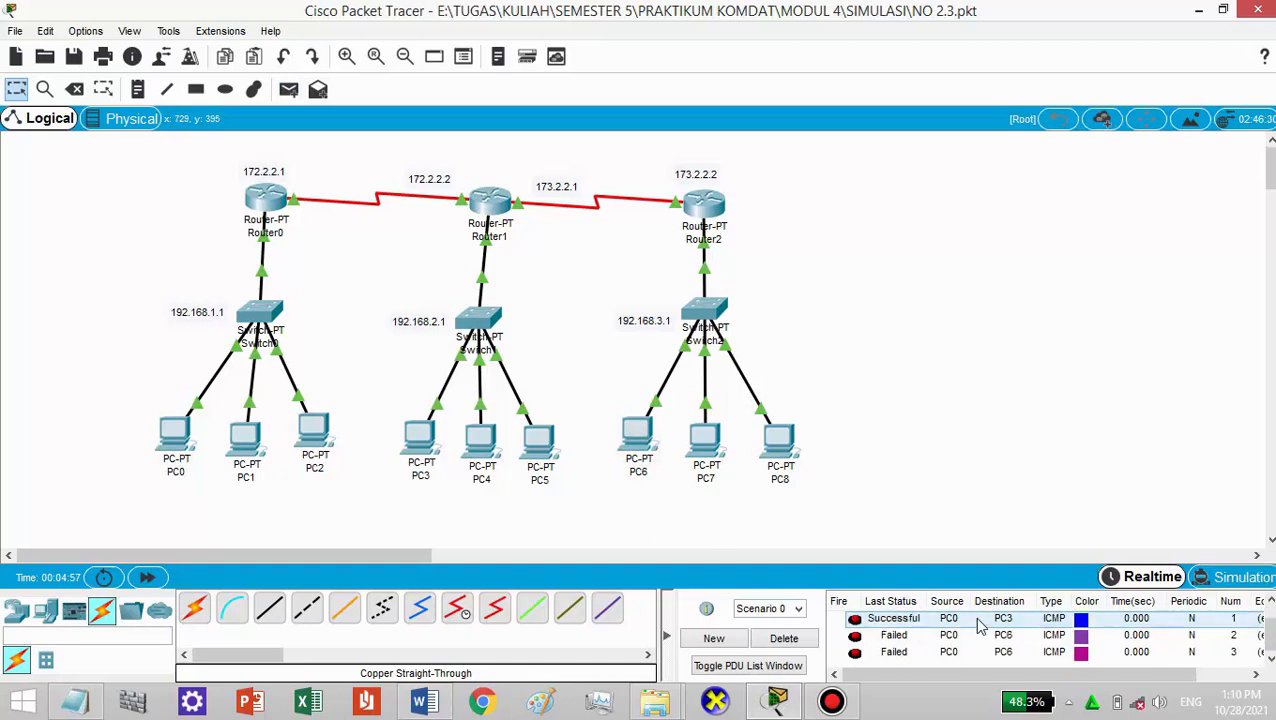
left_click(289, 89)
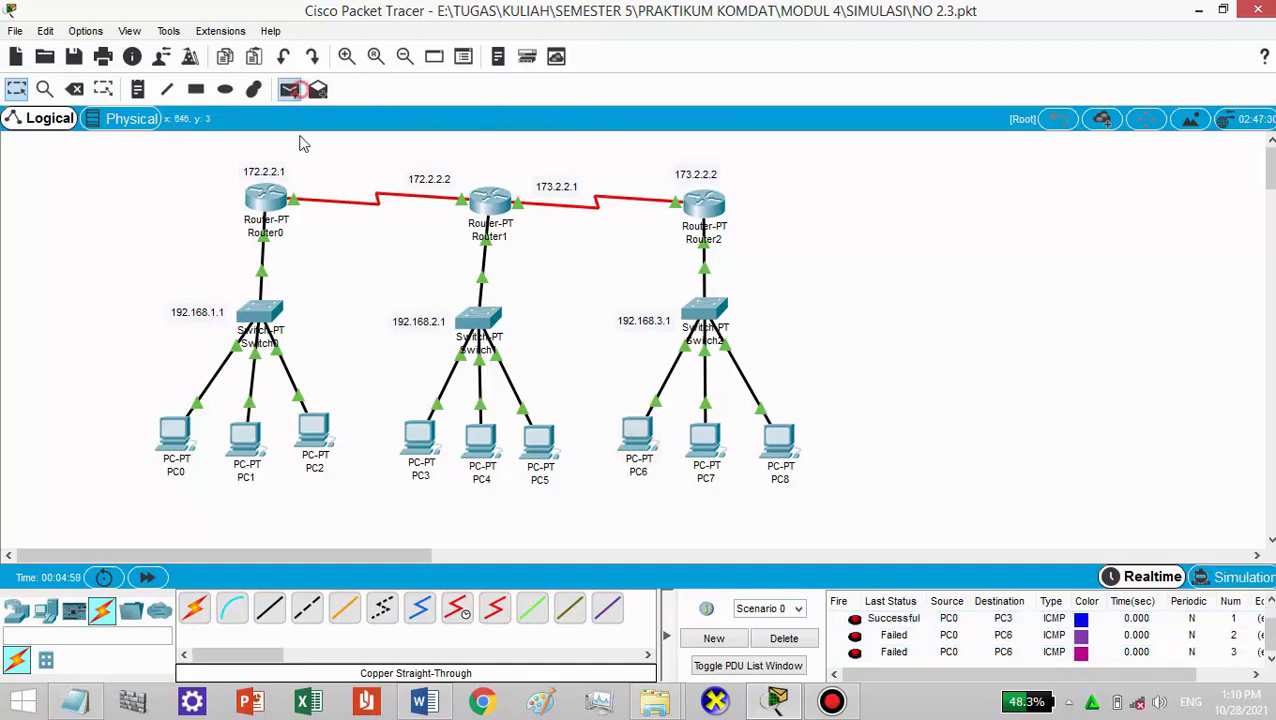
left_click(176, 443)
left_click(633, 440)
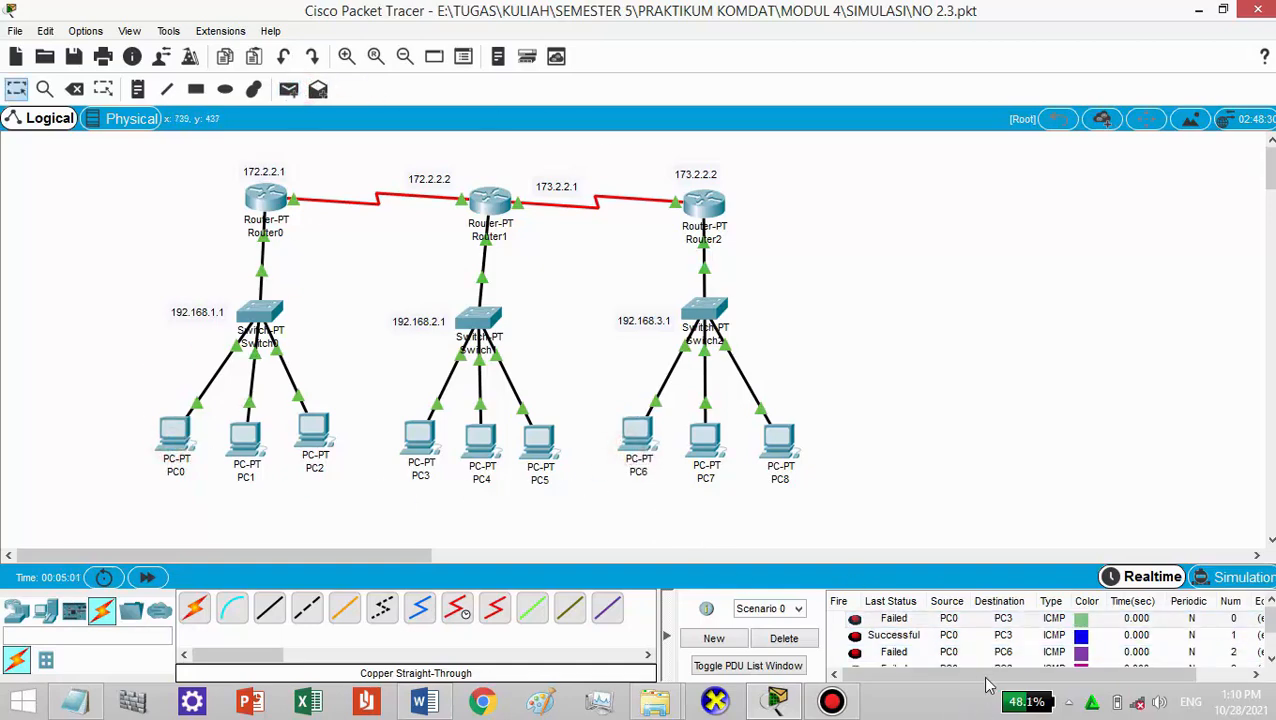
scroll(976, 655, "down", 2)
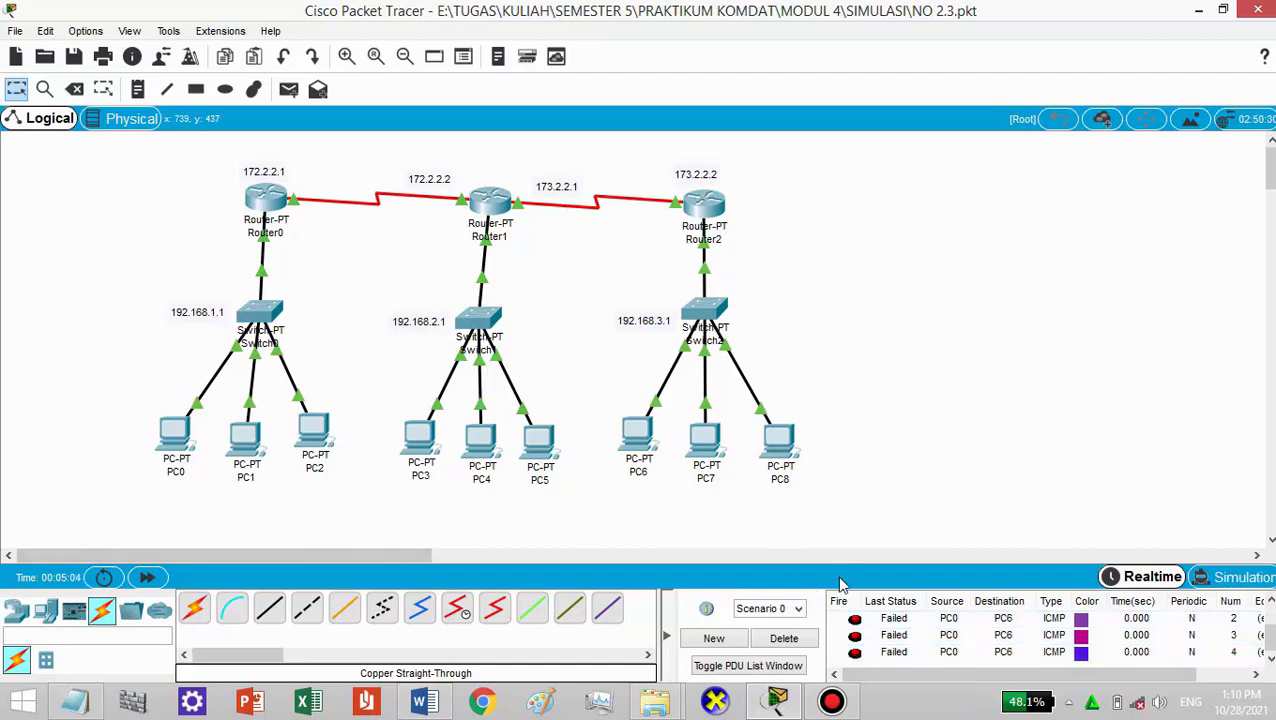
- Clear the Scenario 0 PDU list and send new simple PDUs from PC0 to PC6, PC7 and PC6 again
left_click(772, 640)
left_click(288, 89)
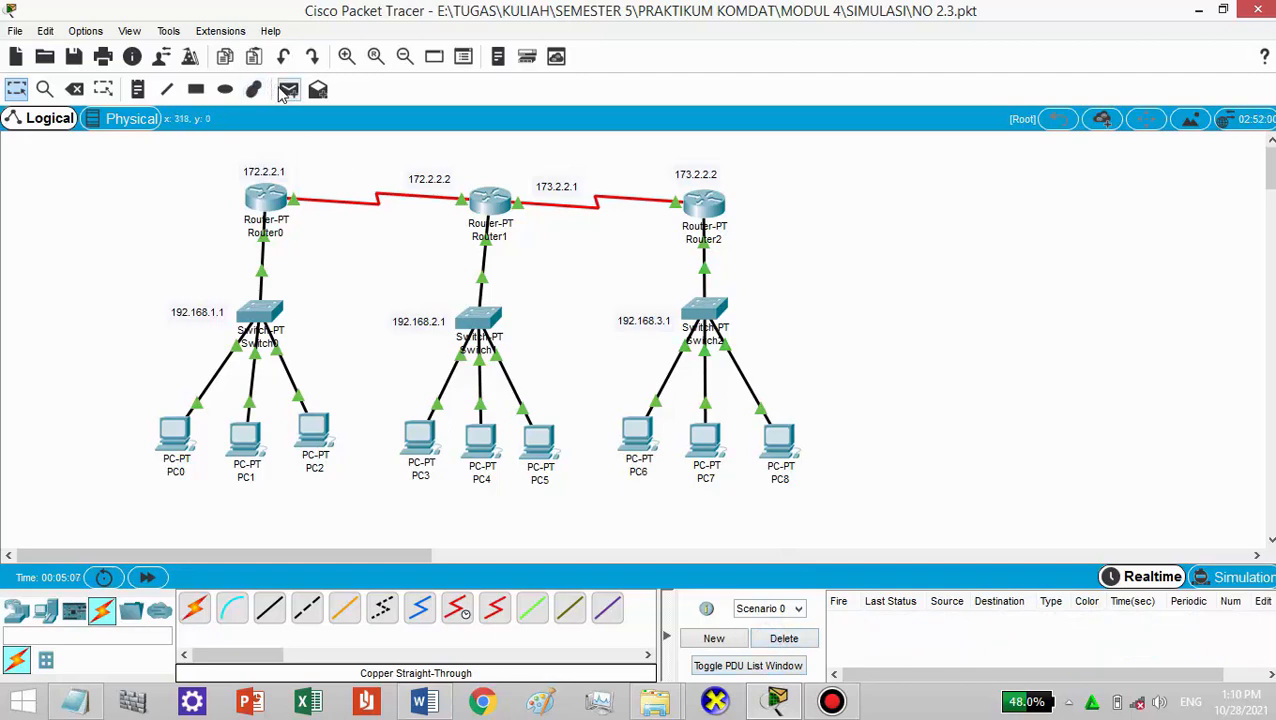
left_click(175, 435)
left_click(632, 435)
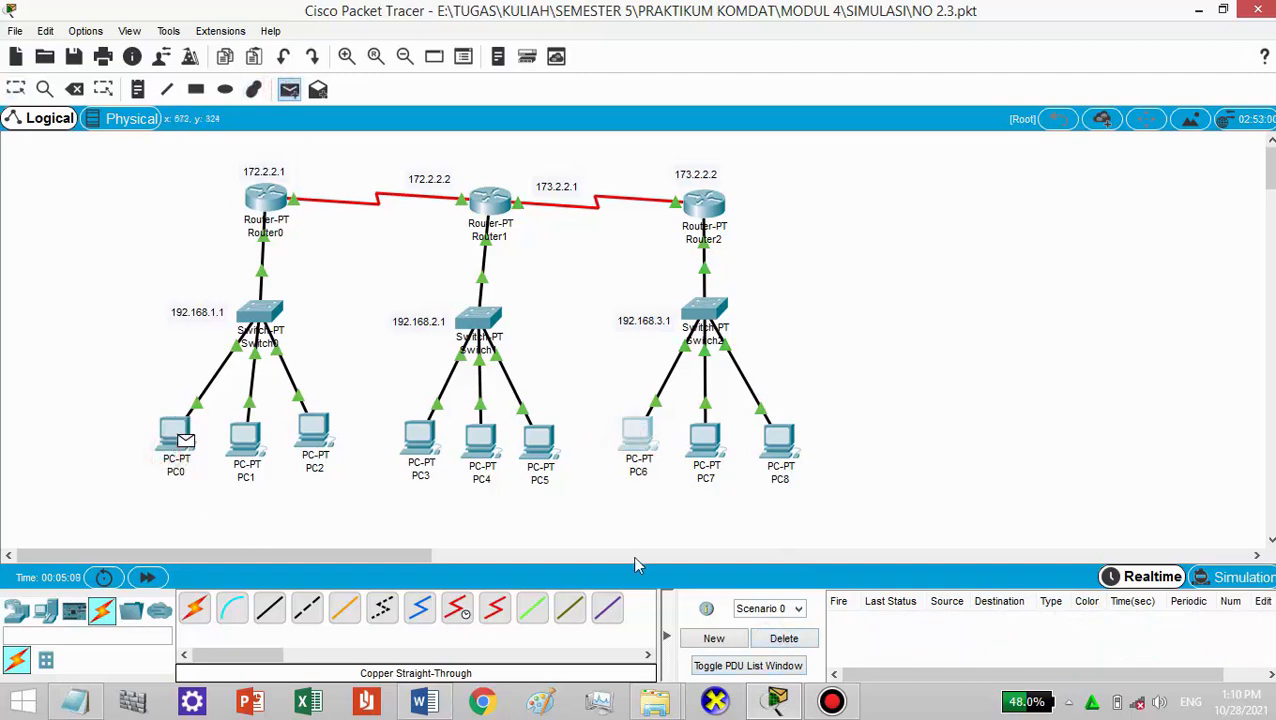
left_click(288, 89)
left_click(171, 434)
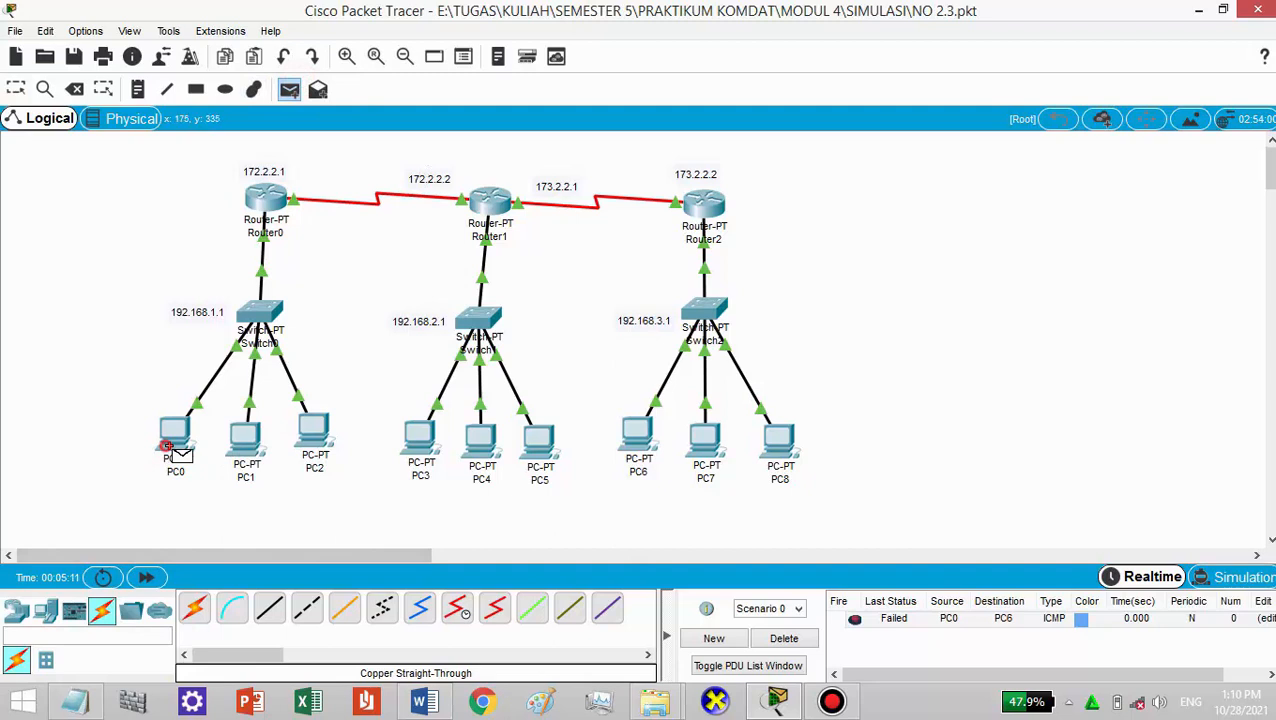
left_click(706, 440)
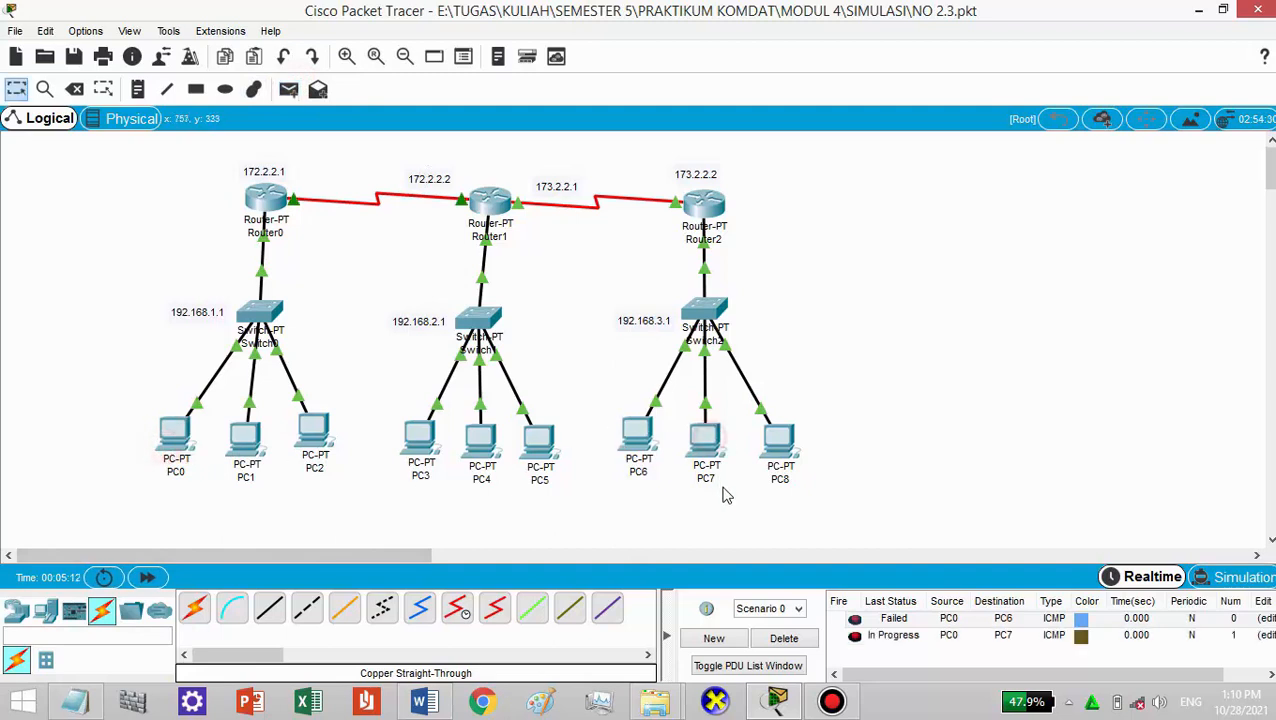
left_click(288, 89)
left_click(174, 437)
left_click(637, 438)
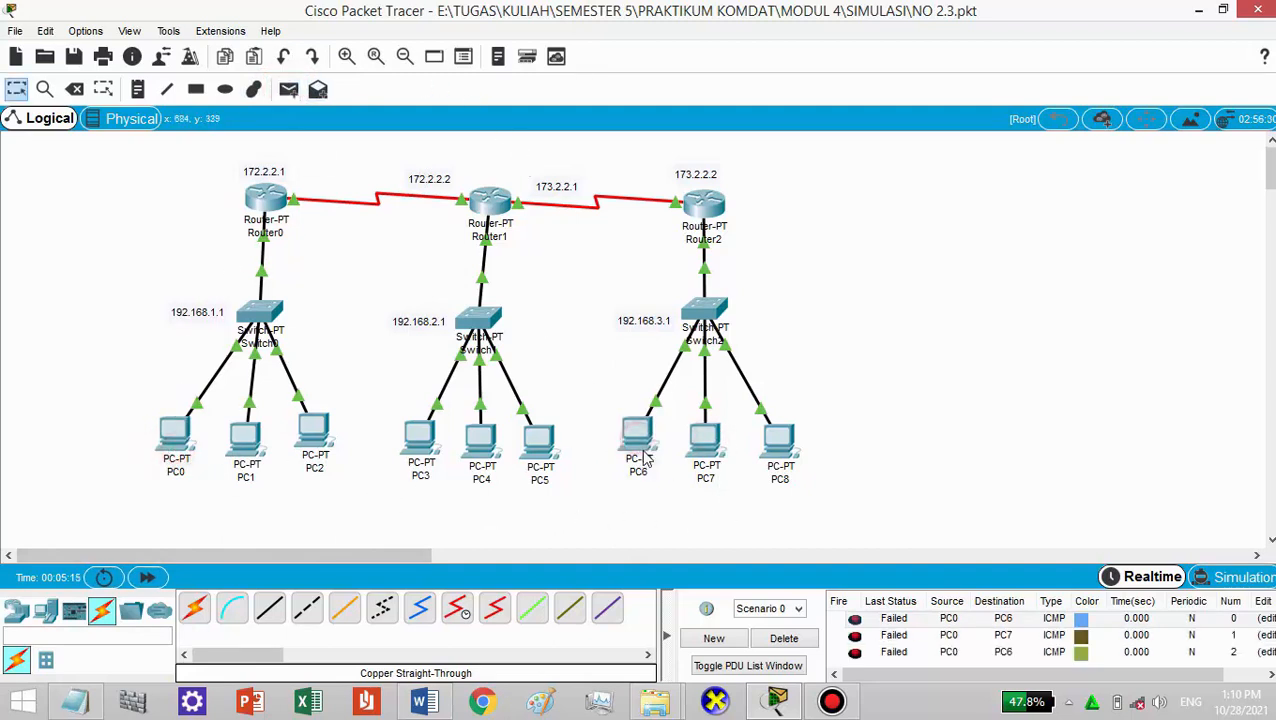
- Review Router2's global settings, algorithm settings, static routes and RIP network list, and close its configuration
left_click(702, 205)
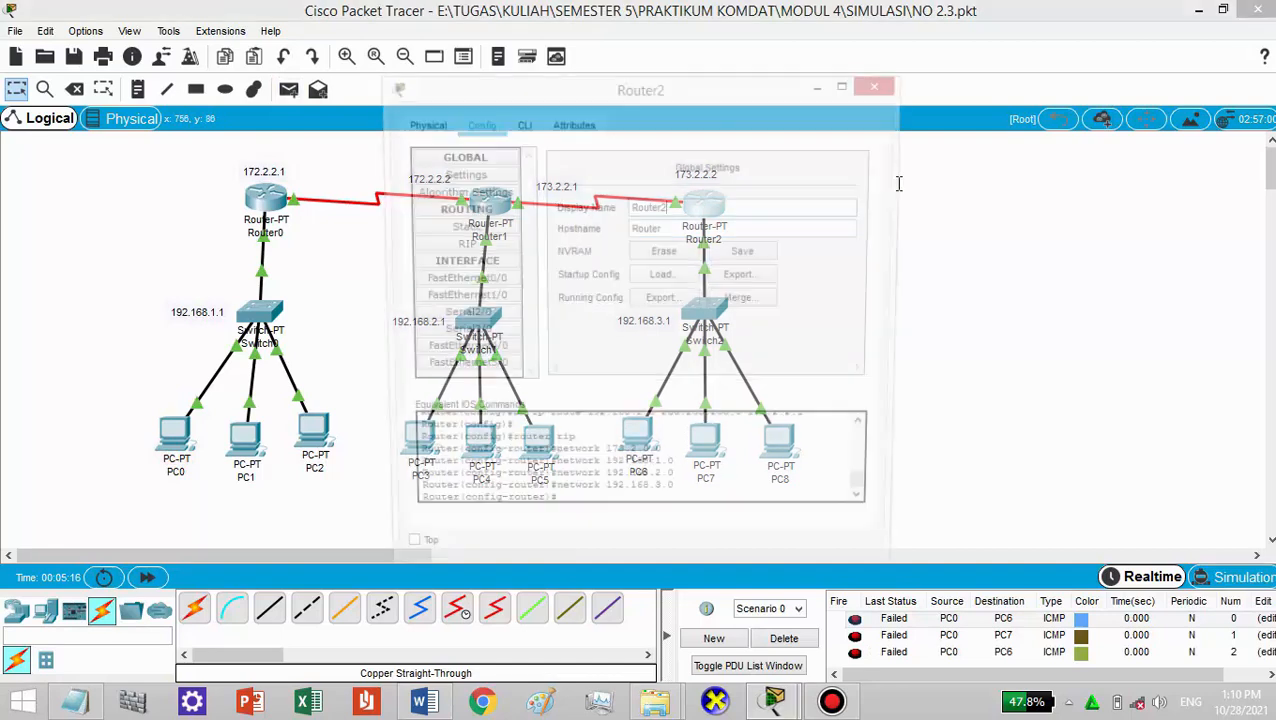
left_click(476, 173)
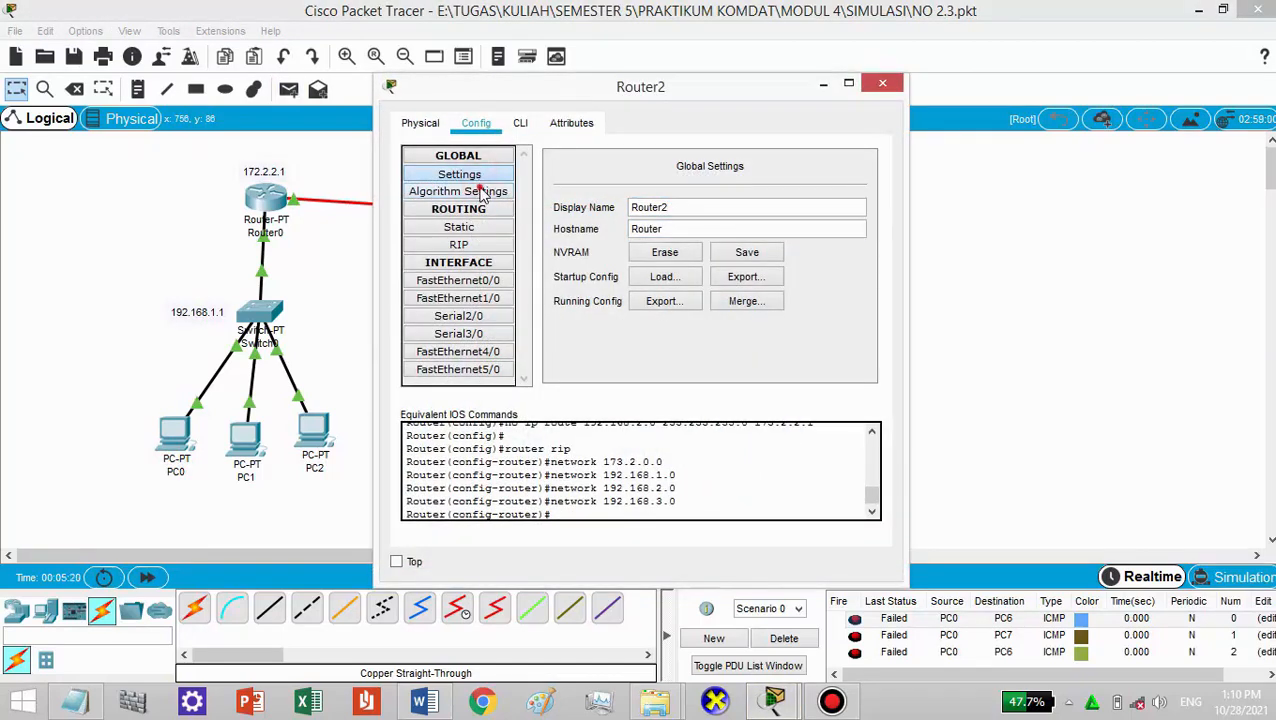
left_click(481, 193)
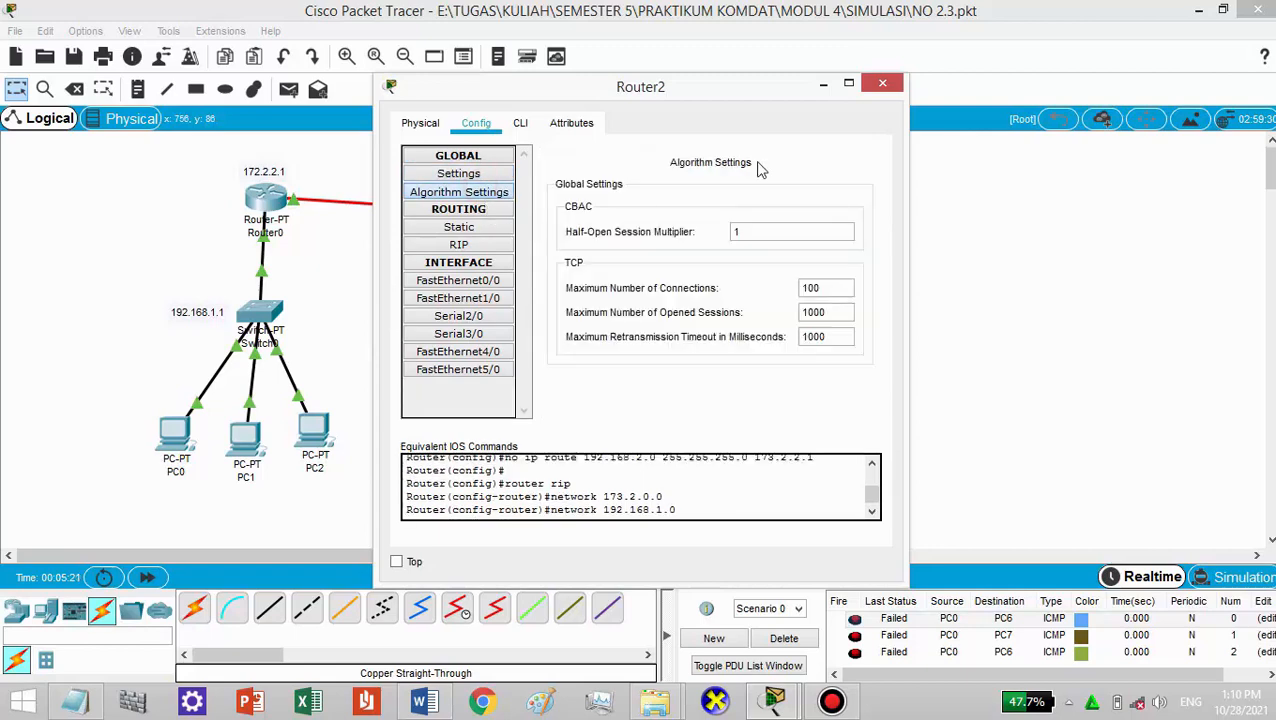
left_click(480, 231)
left_click(482, 250)
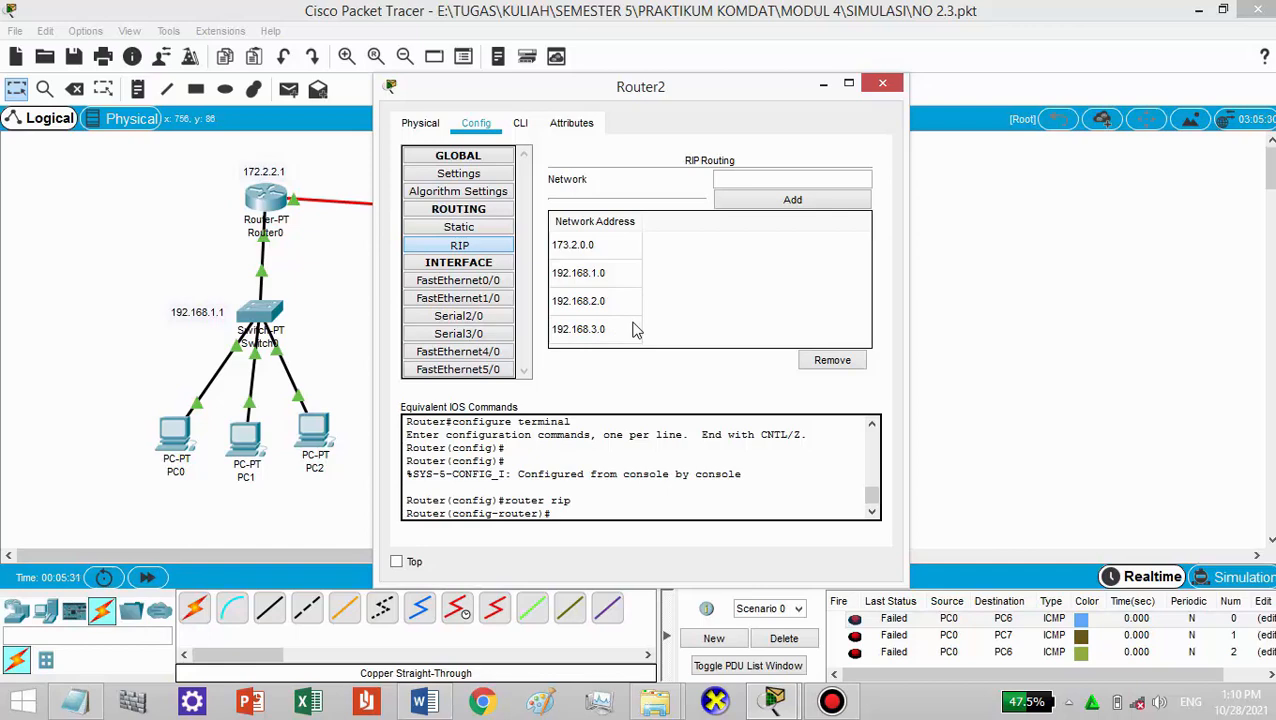
left_click(880, 88)
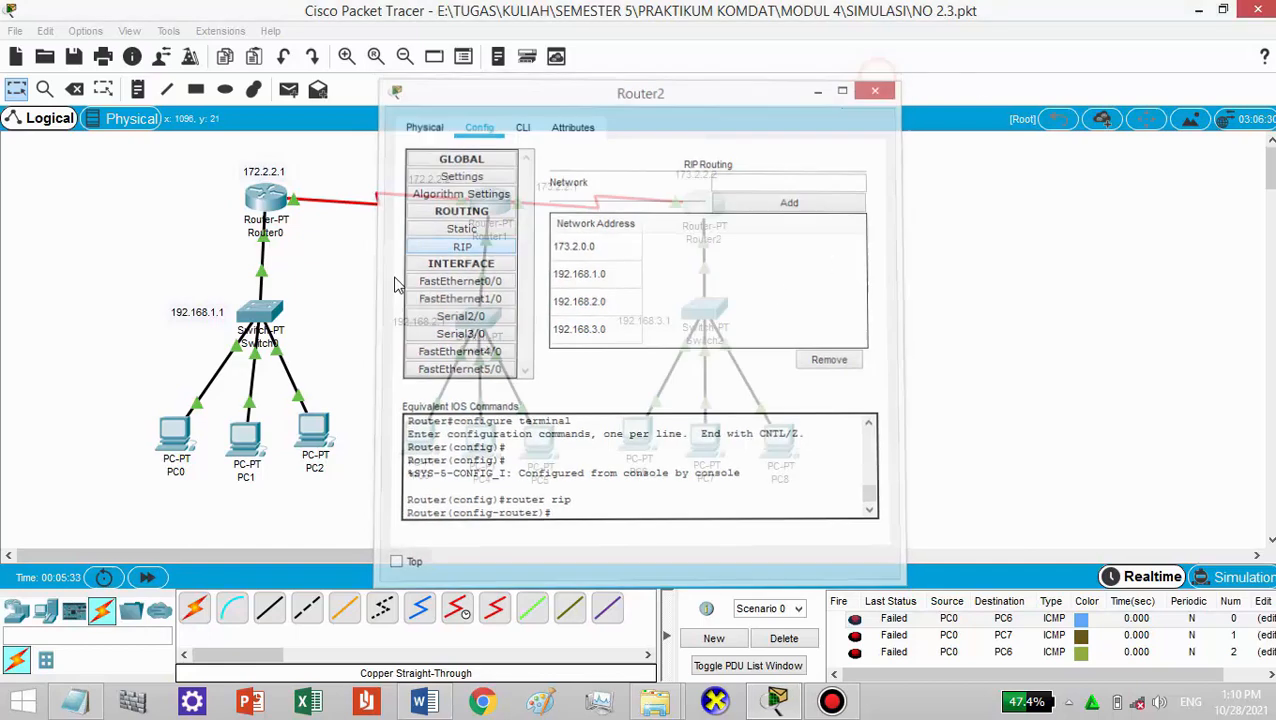
left_click(484, 207)
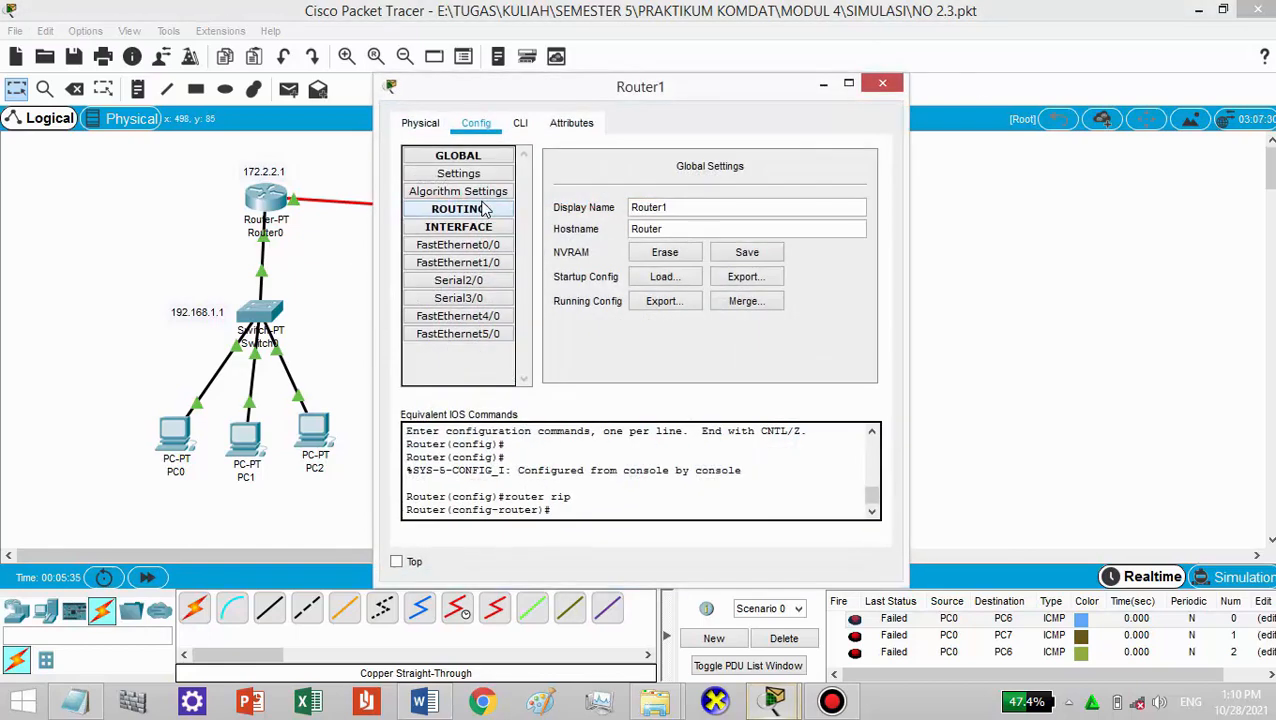
left_click(484, 174)
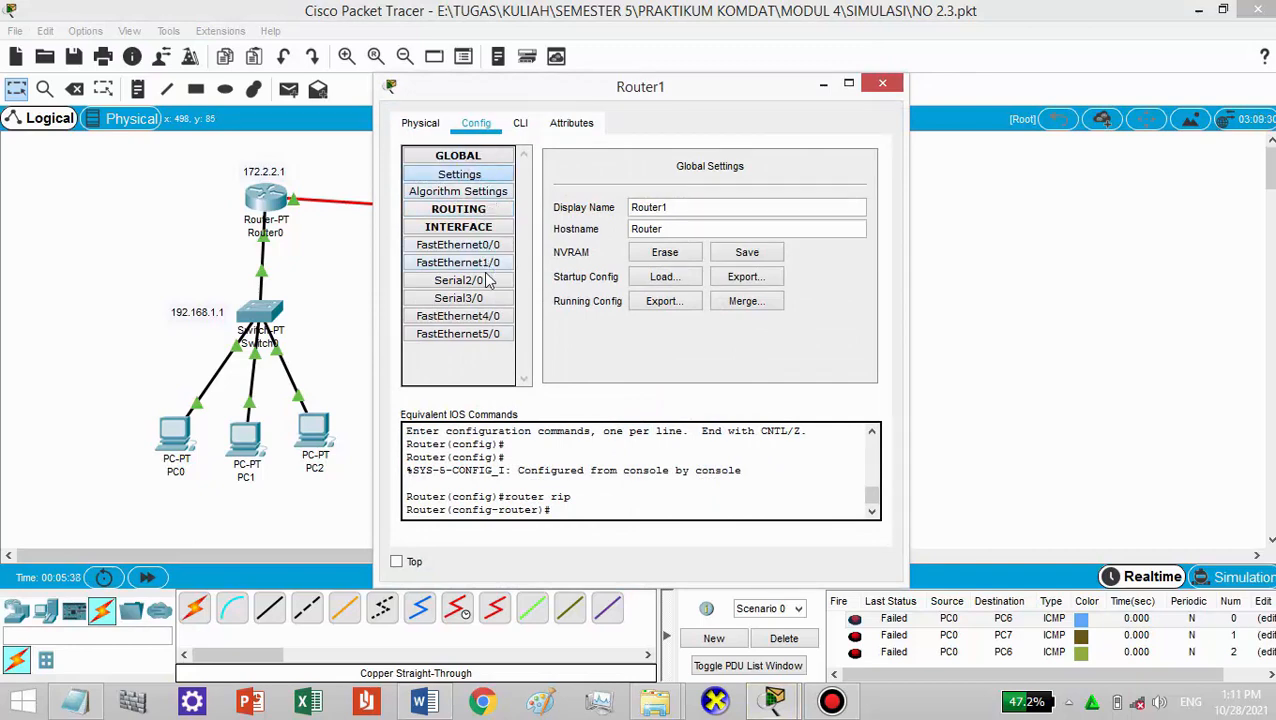
left_click(882, 84)
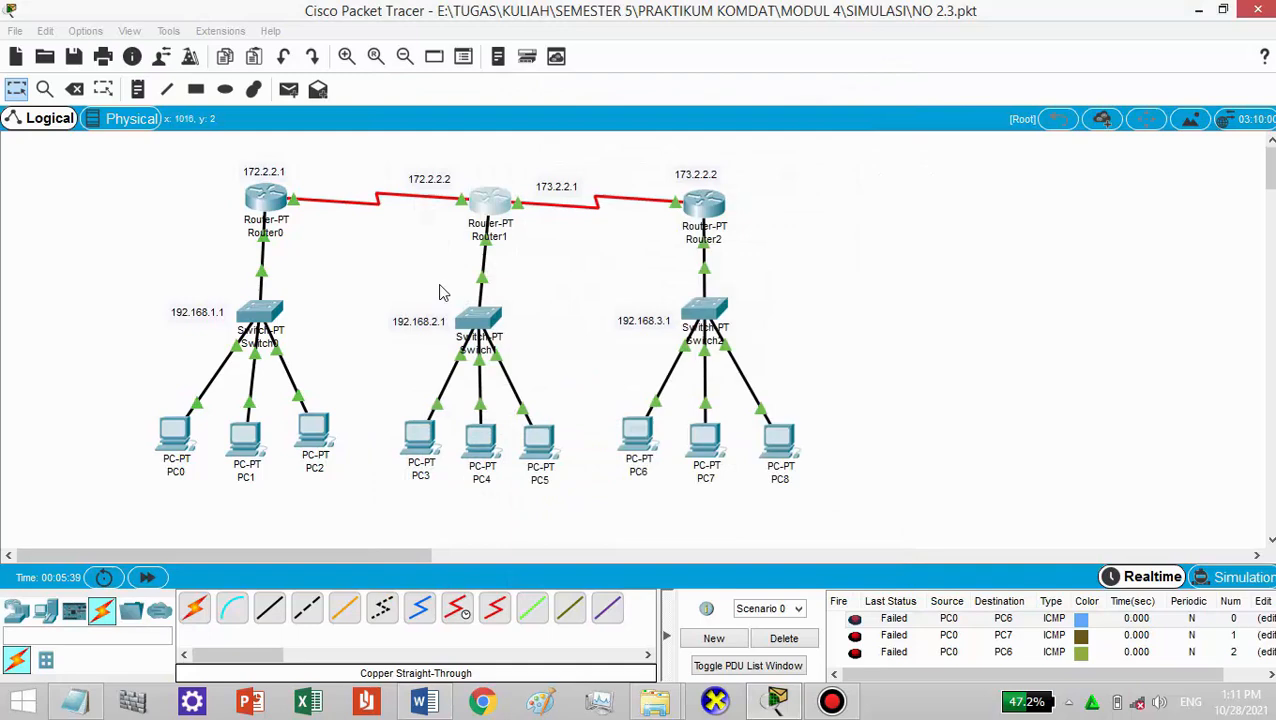
- Replace network 172.3.0.0 with 173.2.0.0 in Router1's RIP network list, review the full list and close the configuration
left_click(505, 203)
left_click(458, 191)
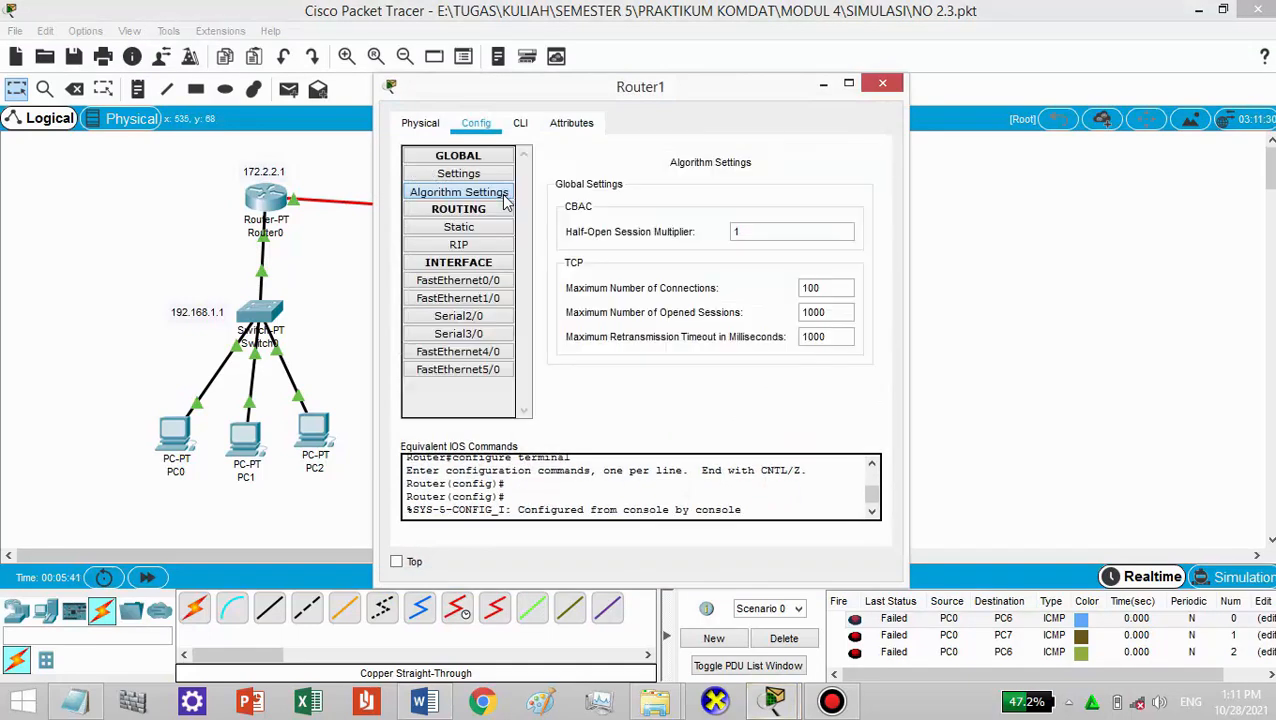
left_click(470, 245)
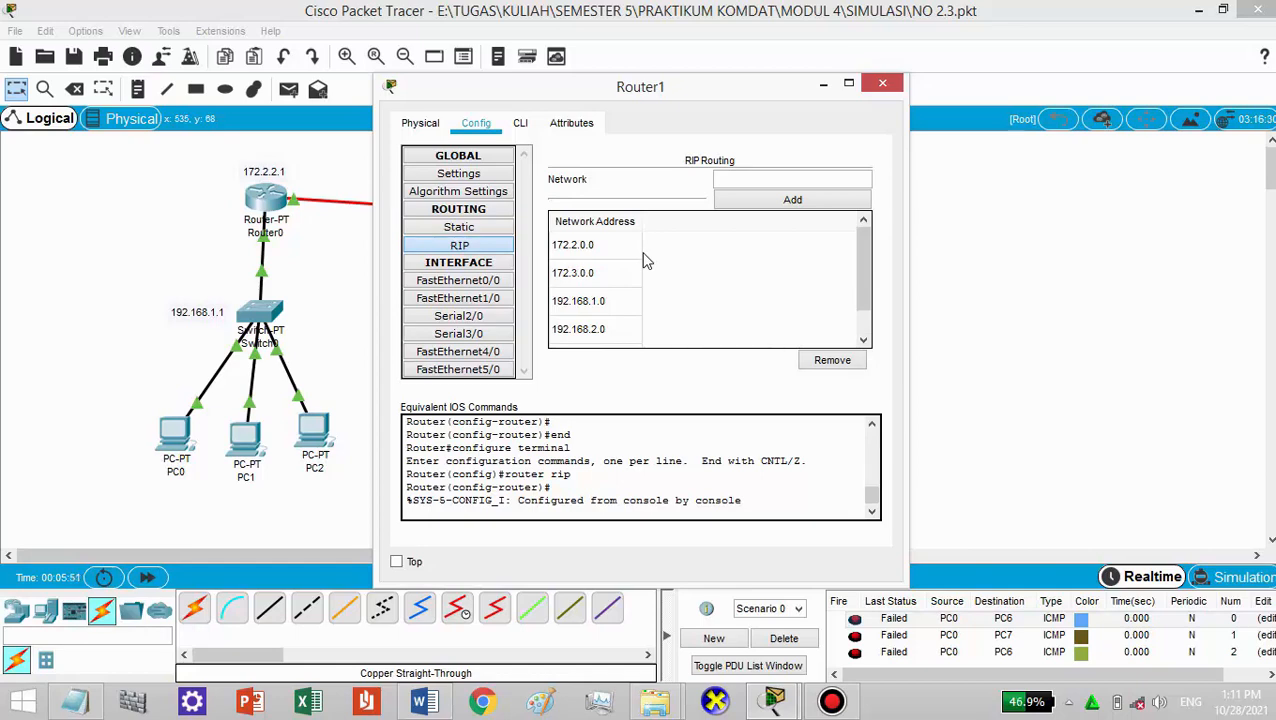
left_click(590, 278)
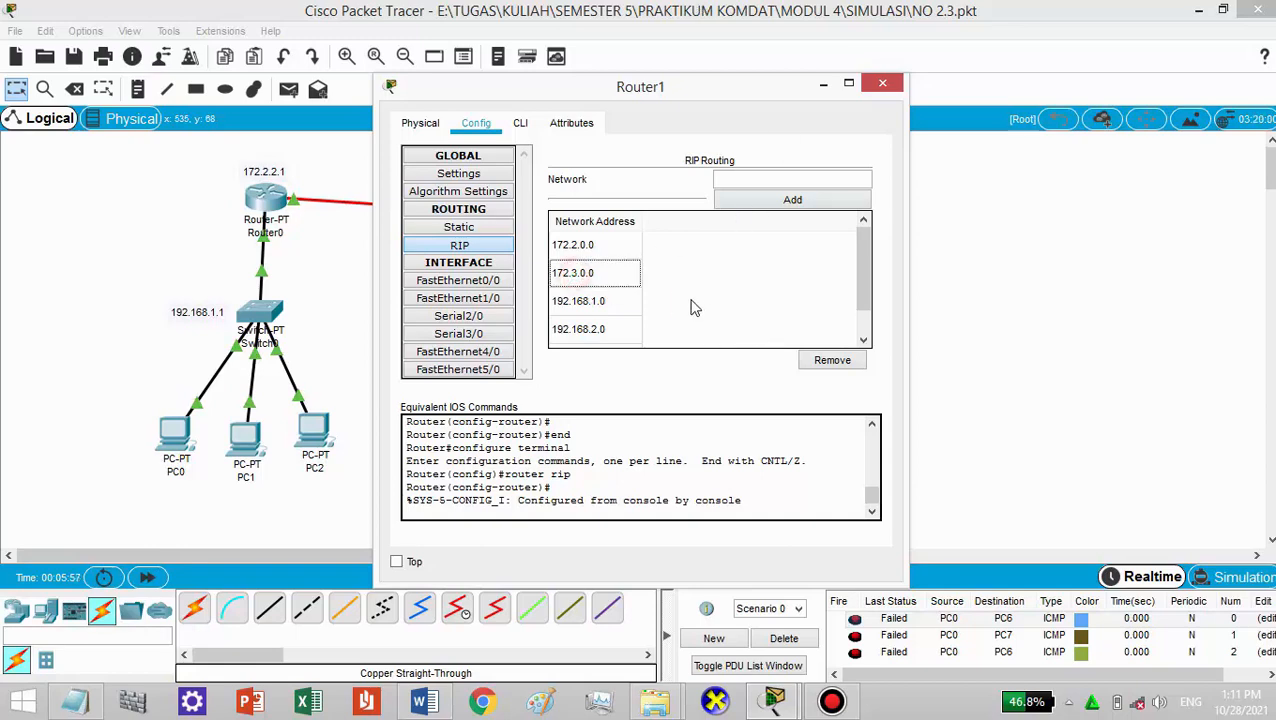
left_click(813, 366)
left_click(769, 180)
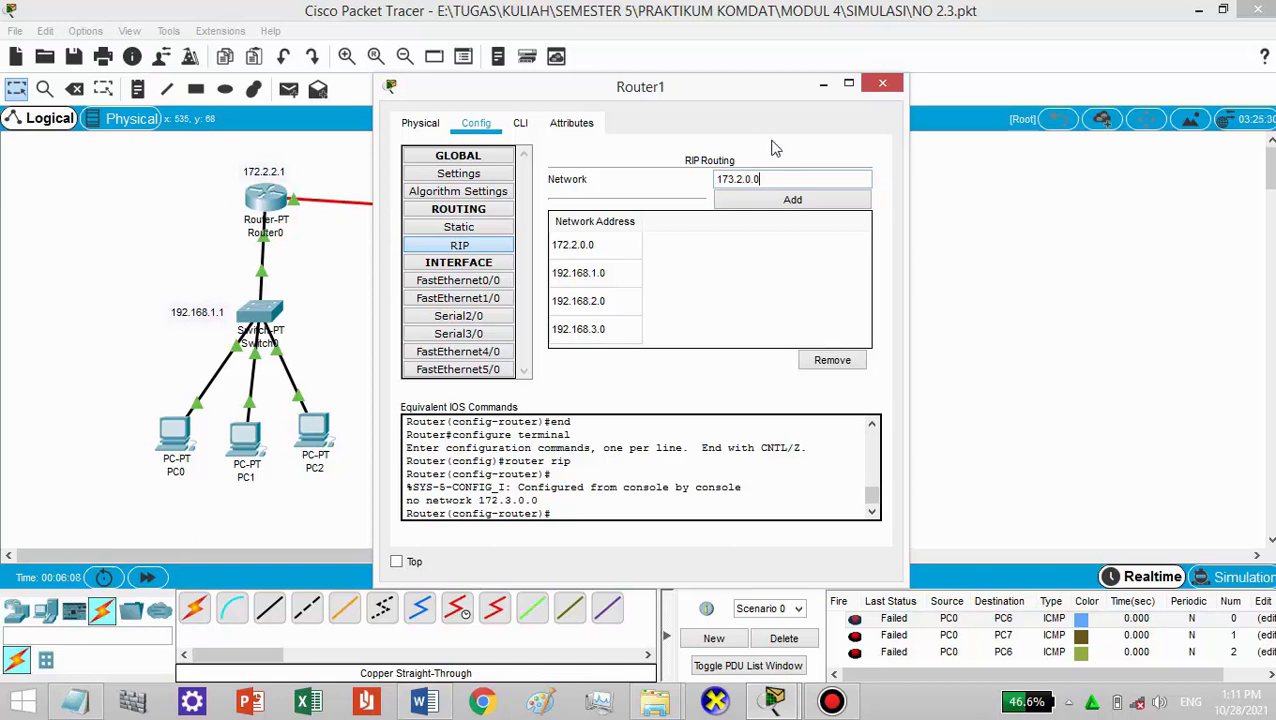
left_click(824, 198)
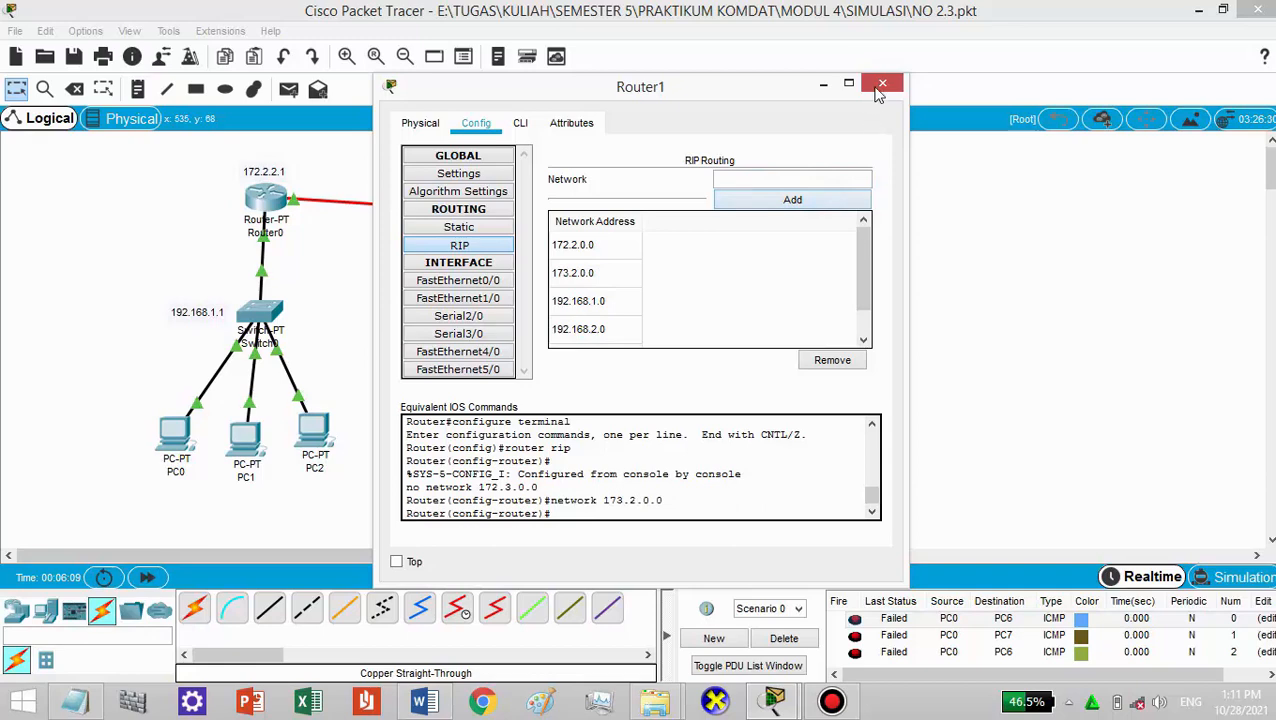
left_click_drag(723, 86, 912, 60)
left_click(972, 57)
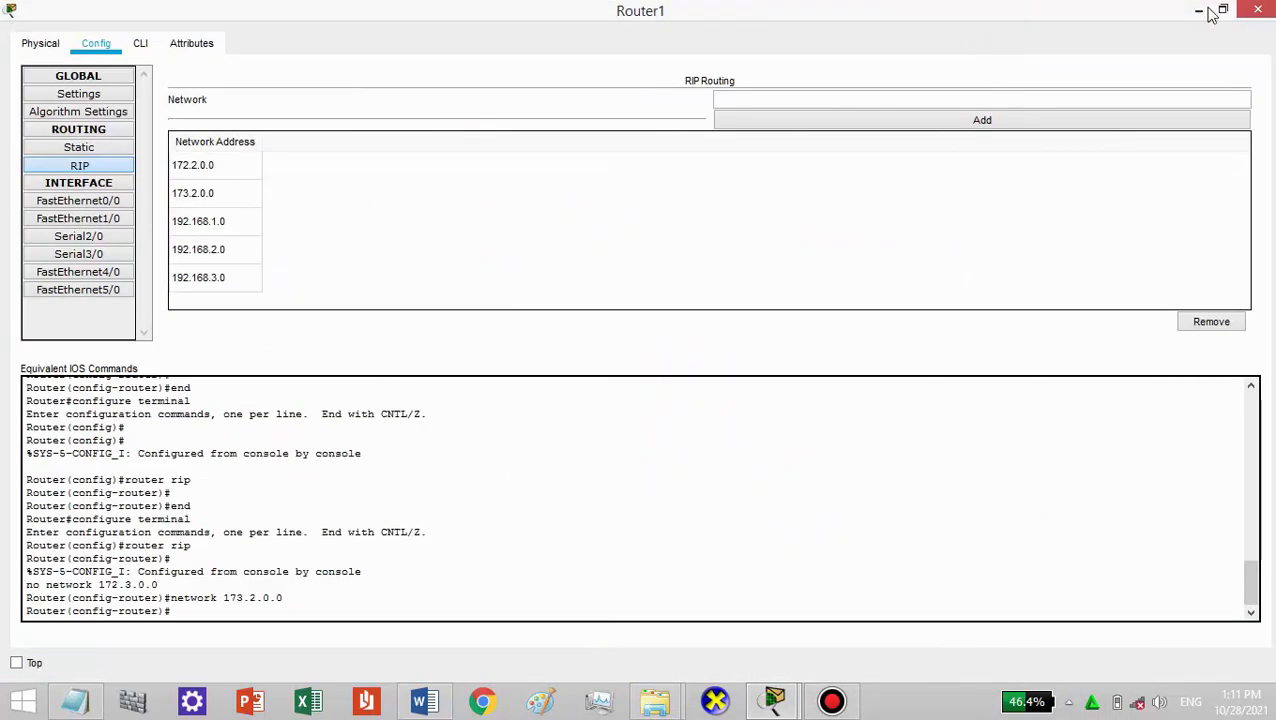
double_click(1030, 25)
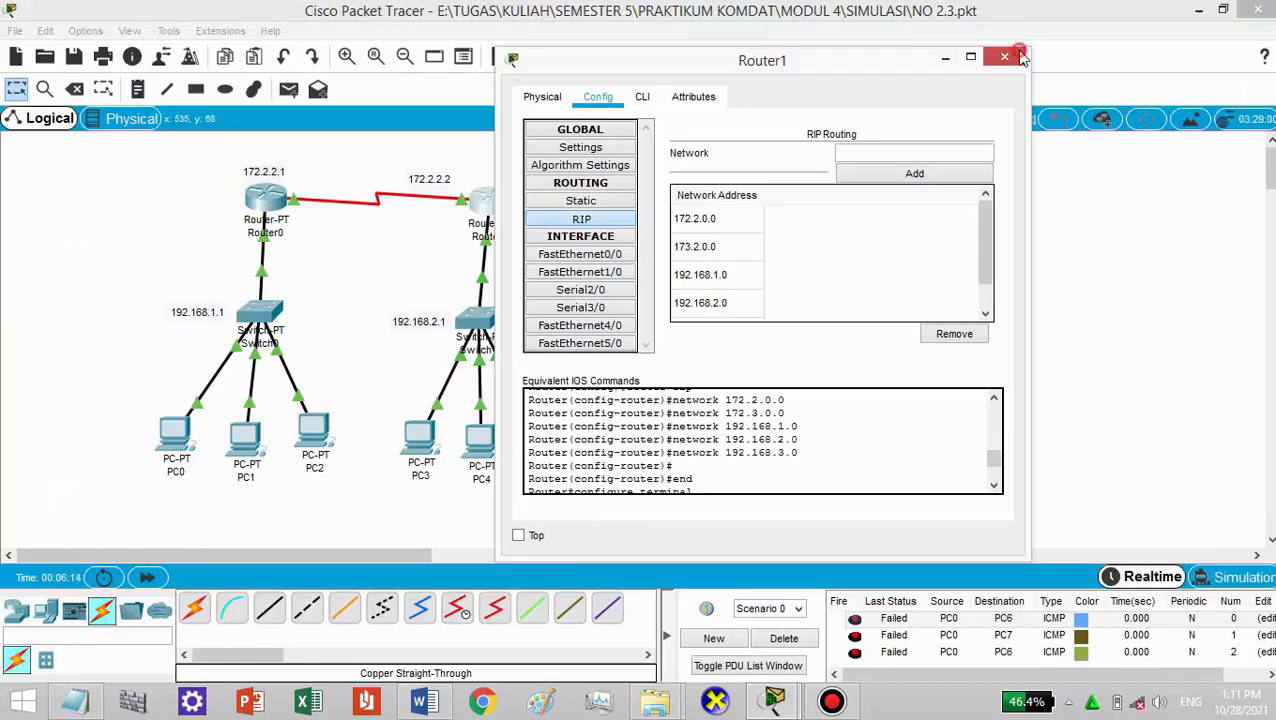
left_click(1019, 56)
- Clear the Scenario 0 PDU list and send simple PDUs from PC0, two to PC6 and one to PC3
left_click(786, 638)
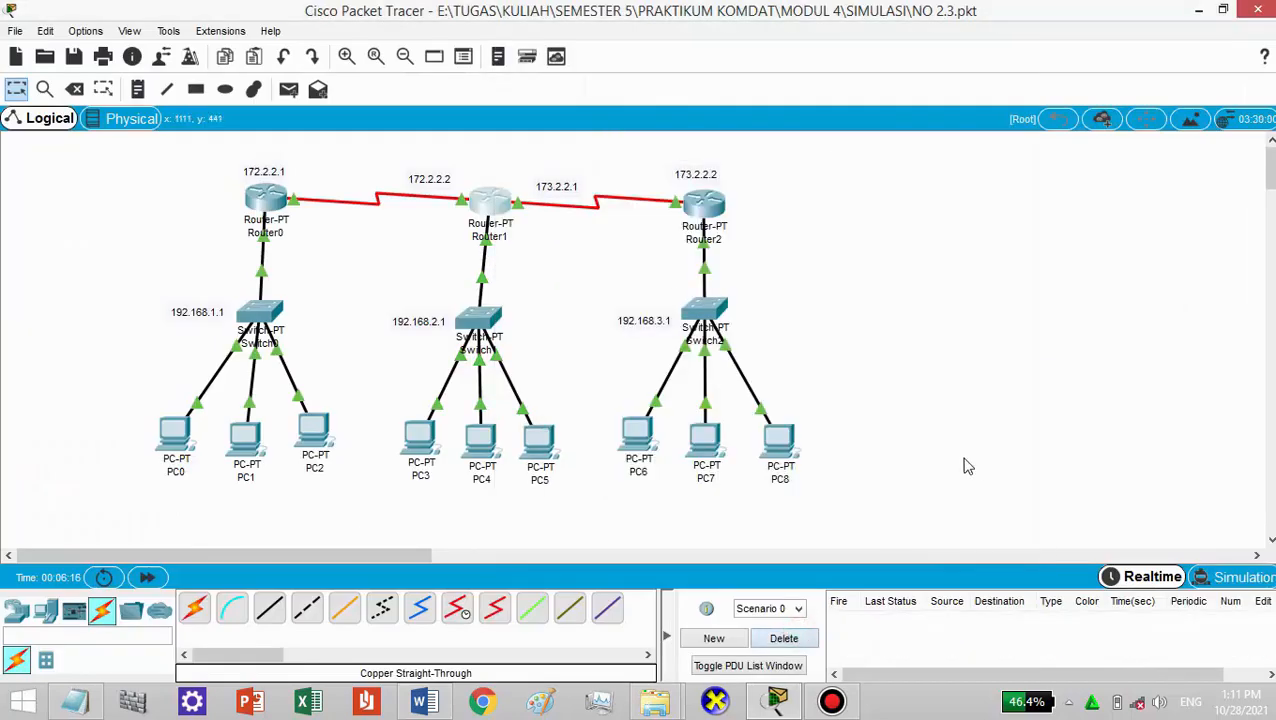
left_click(288, 90)
left_click(176, 438)
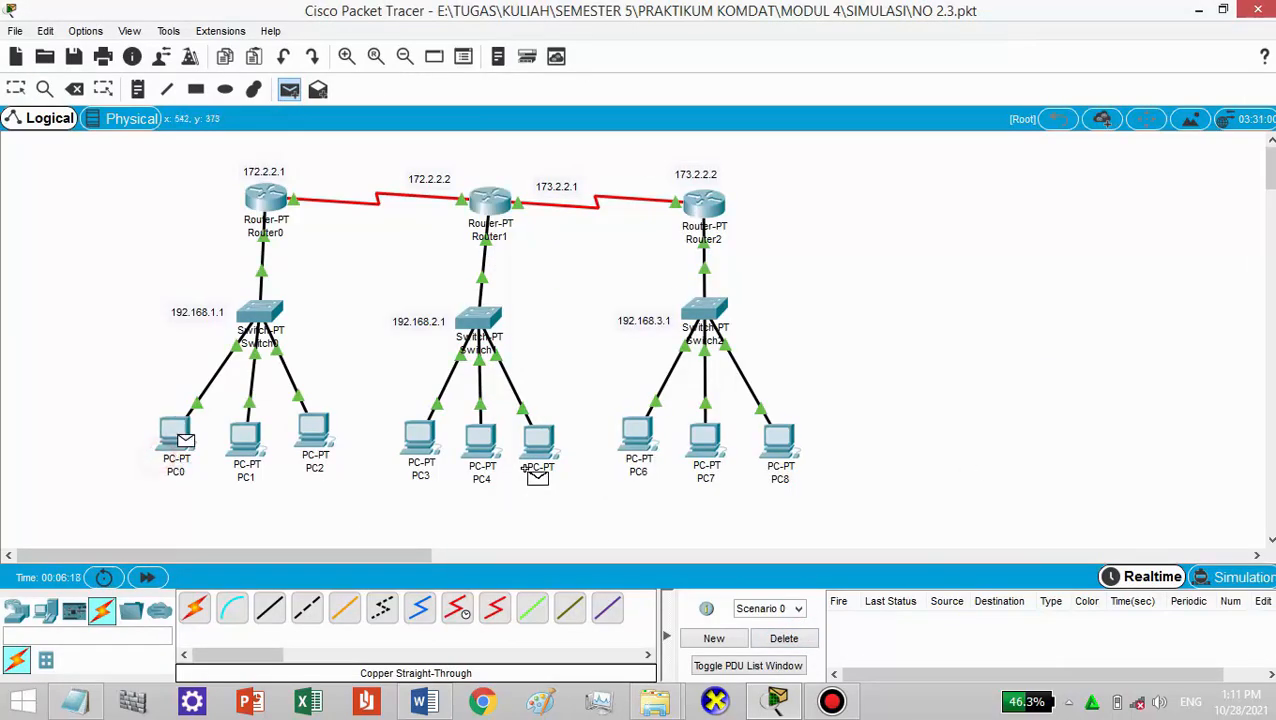
left_click(633, 452)
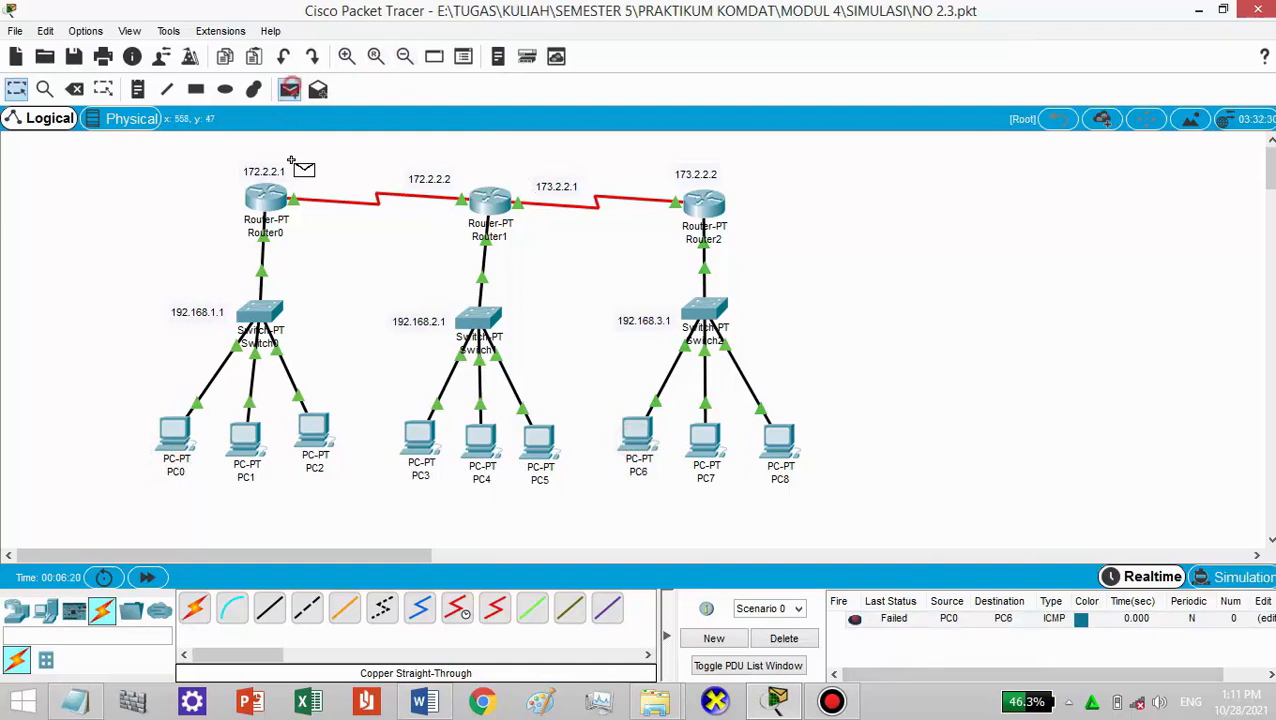
left_click(175, 435)
left_click(636, 435)
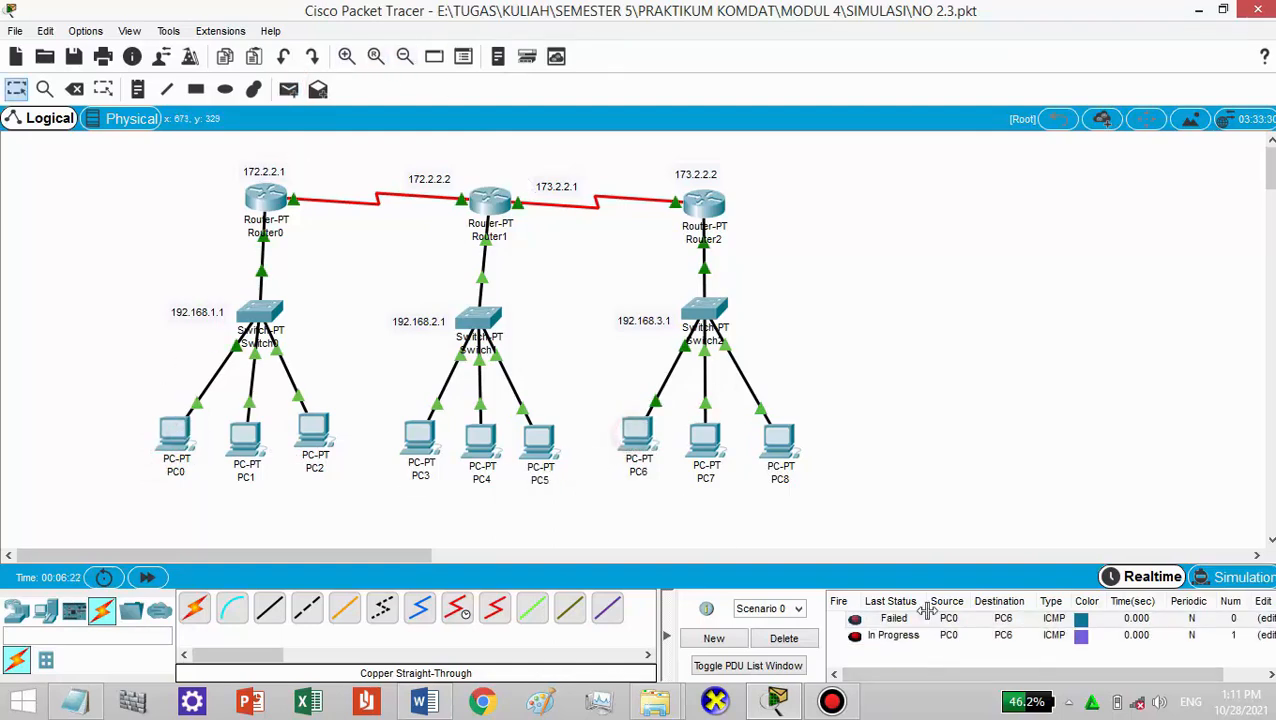
left_click(288, 90)
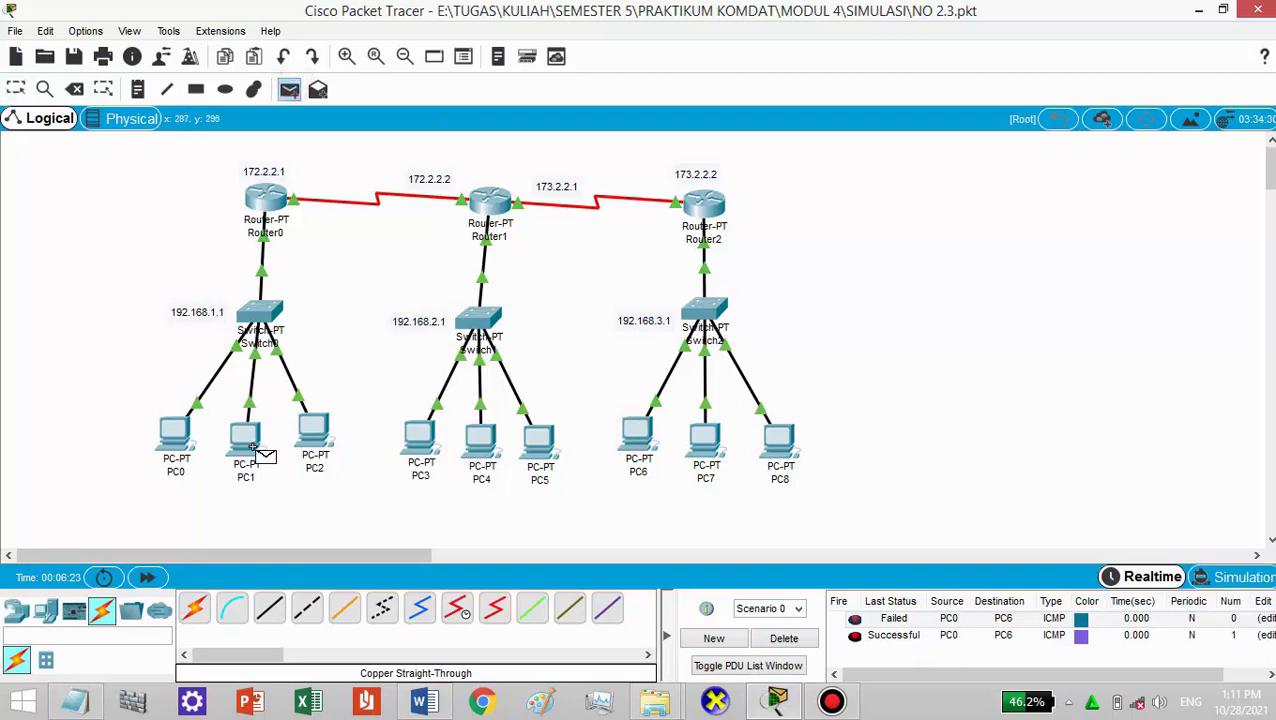
left_click(172, 440)
left_click(419, 437)
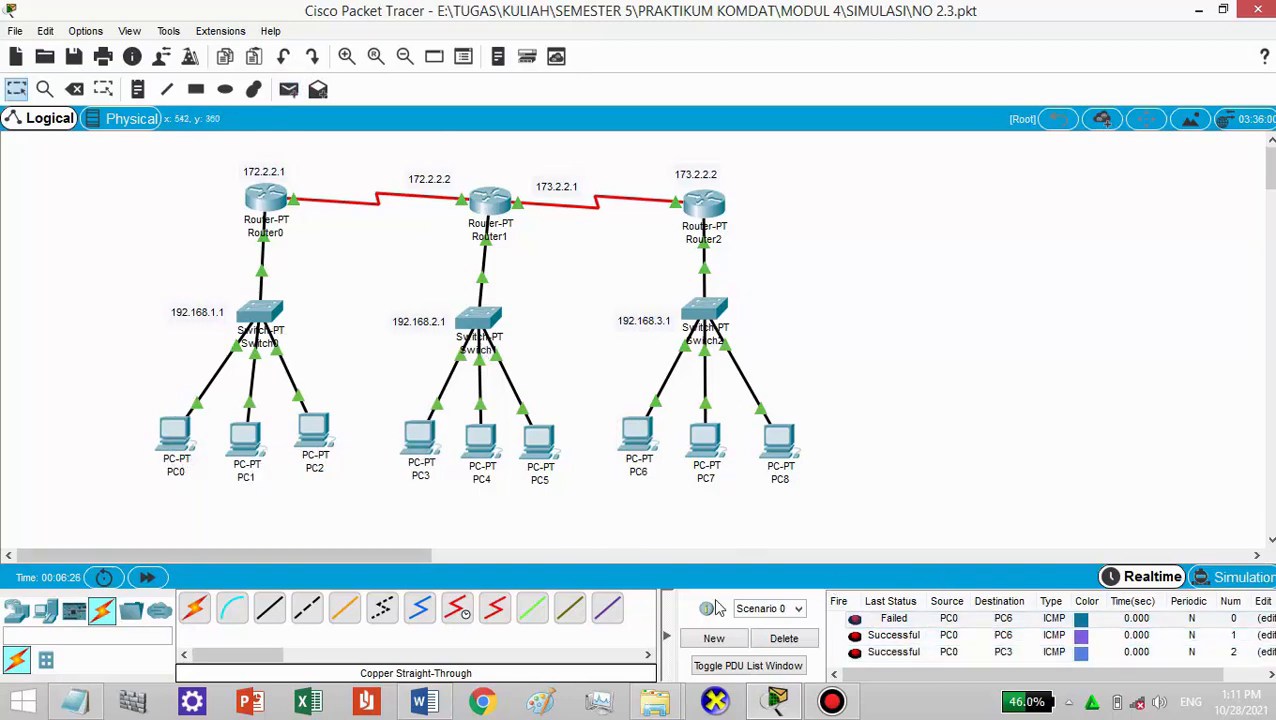
- Delete the test PDUs in Scenario 0 and send one simple PDU from PC0 to PC6 and one from PC0 to PC3
left_click(784, 640)
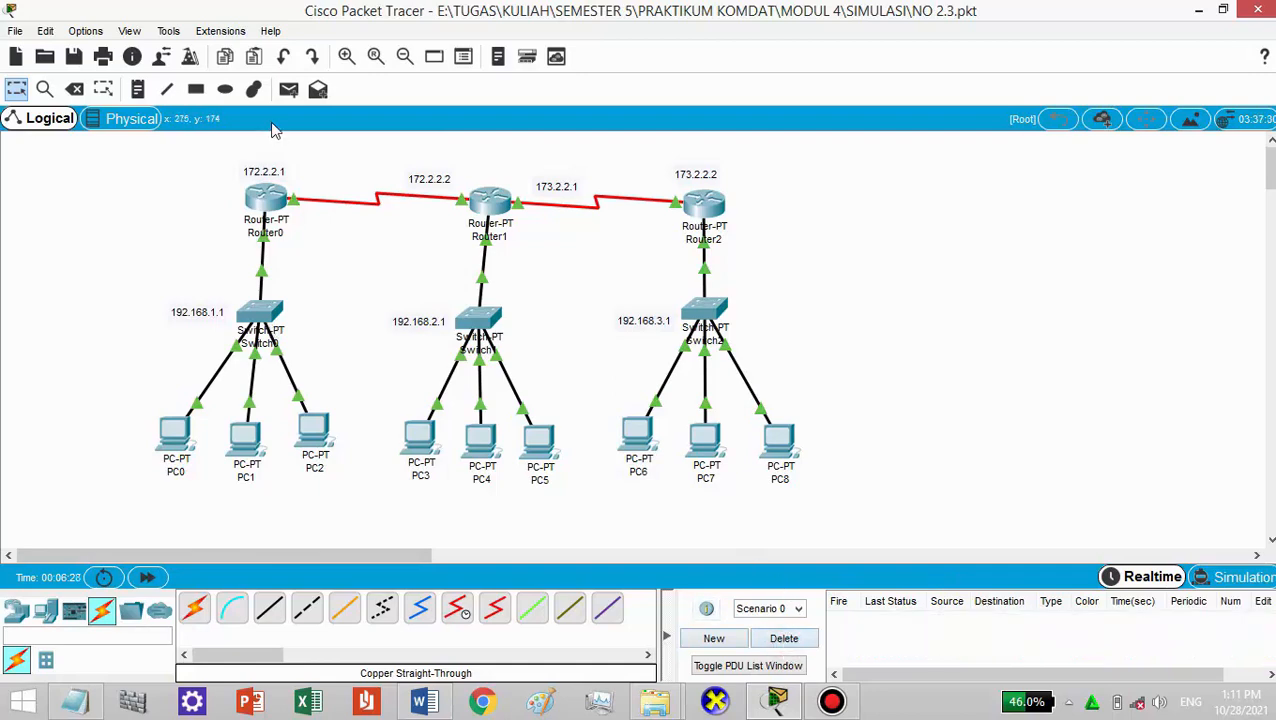
left_click(288, 90)
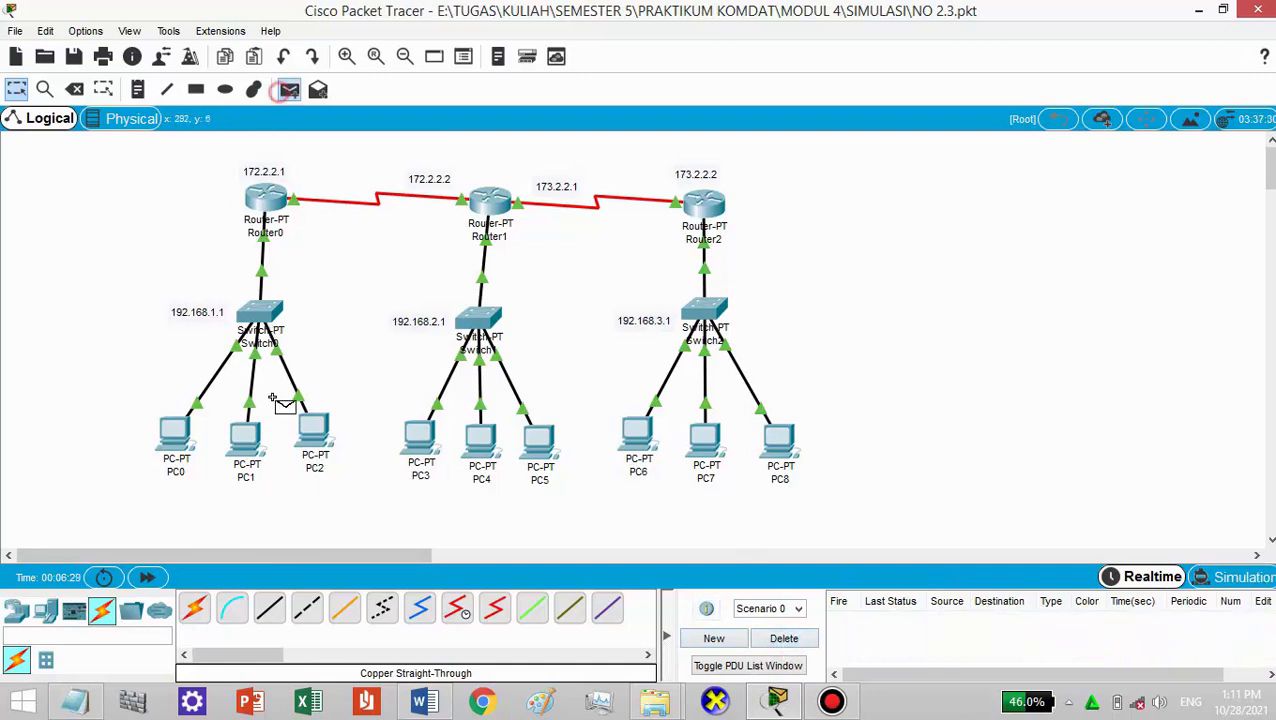
left_click(175, 432)
left_click(626, 466)
left_click(289, 90)
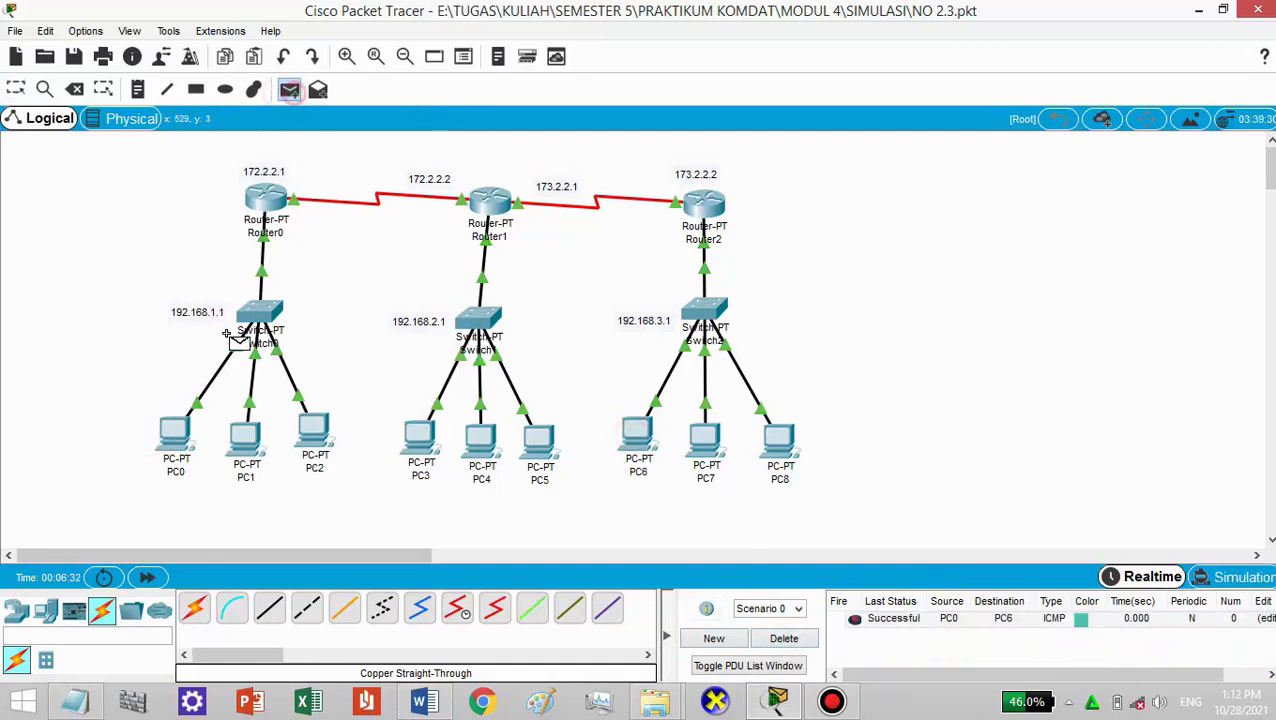
left_click(185, 447)
left_click(421, 438)
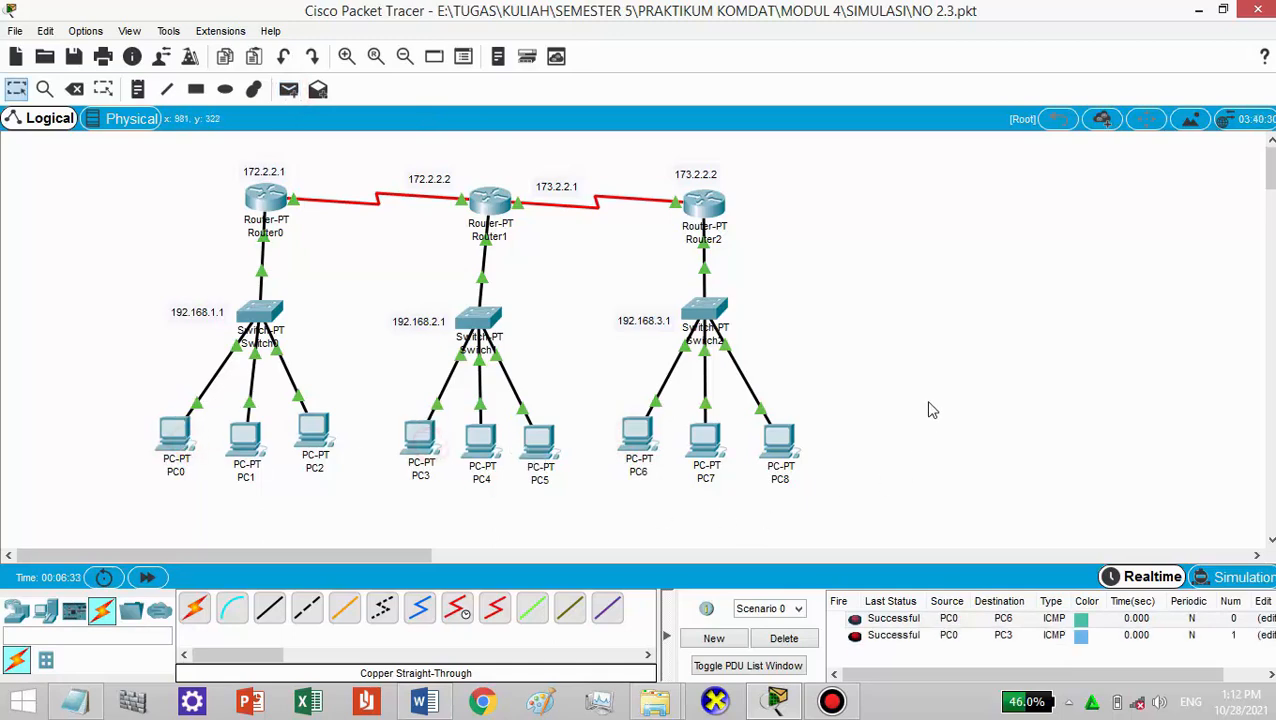